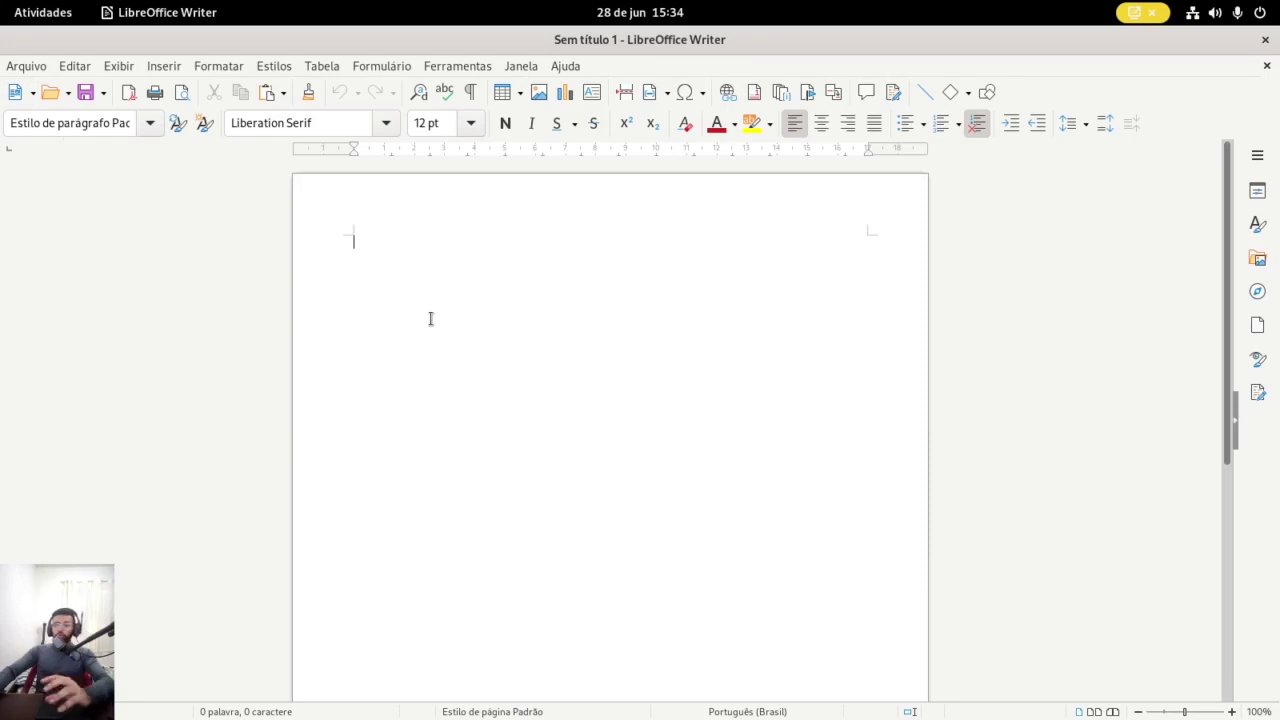
Look through the available new-document types, and show the blank page in print preview before returning to the editing view
click(32, 95)
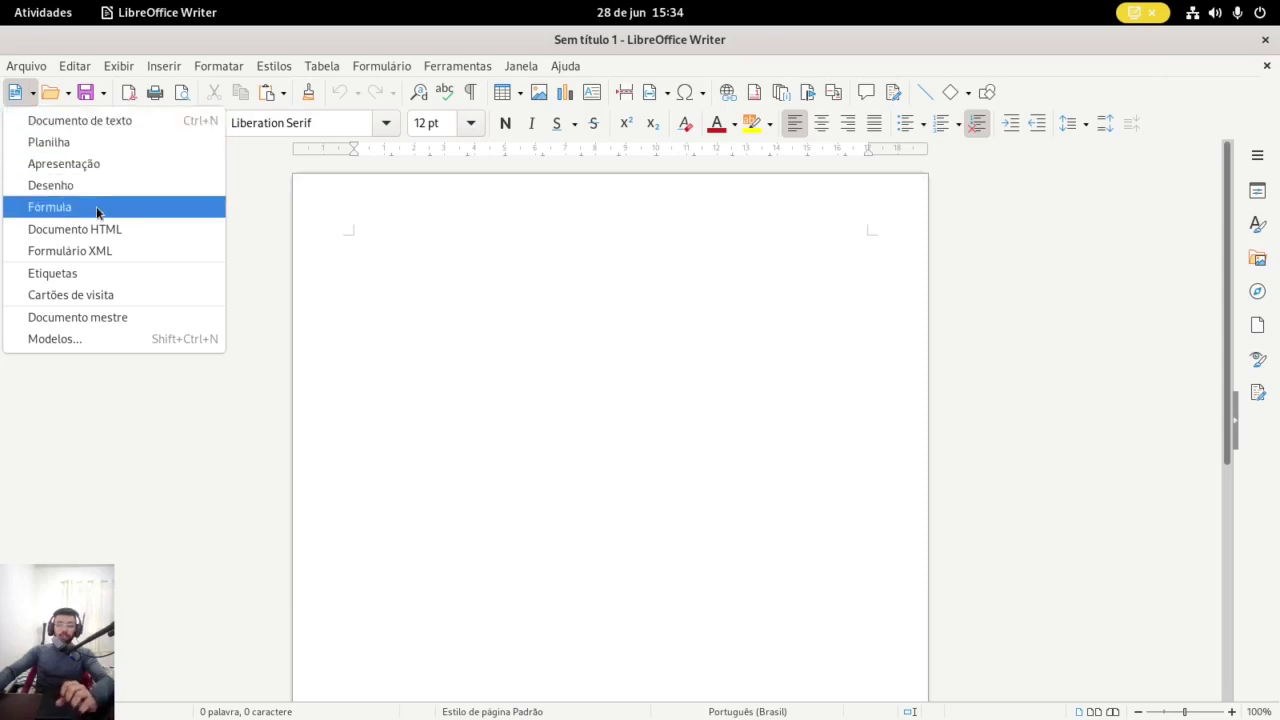
click(140, 390)
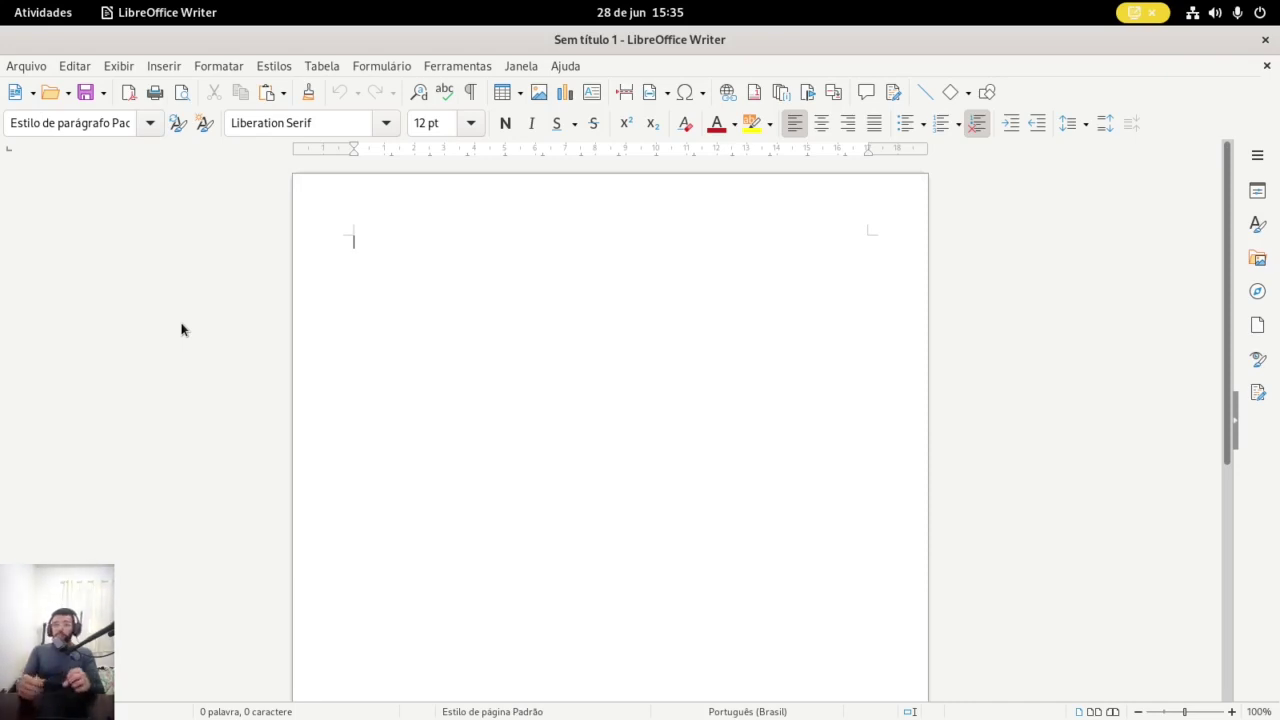
click(182, 93)
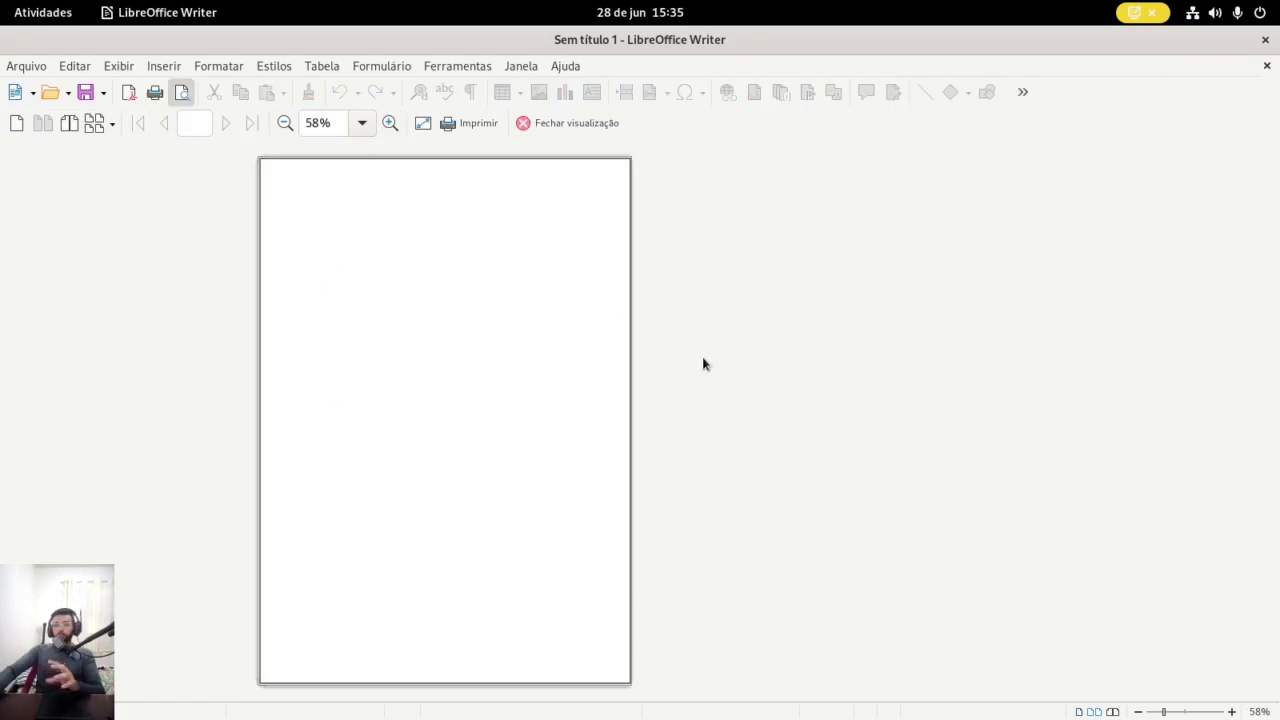
click(577, 132)
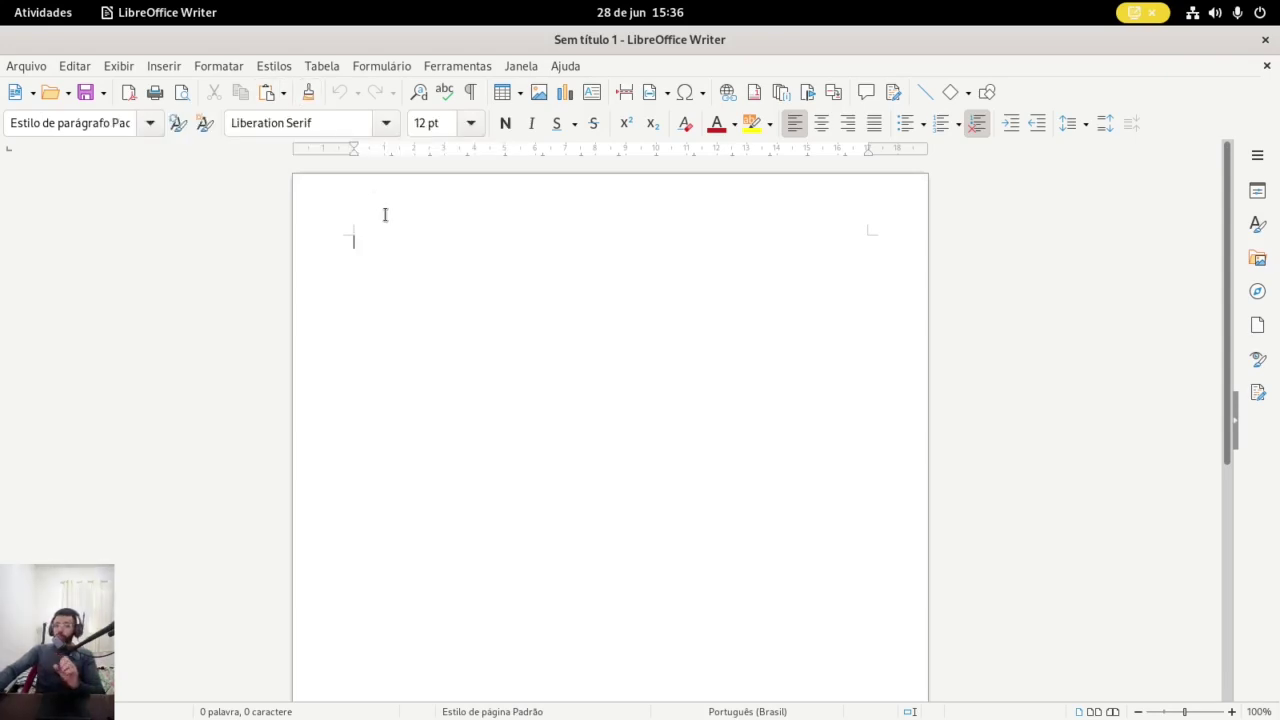
Enter the word Casa in the empty document and delete it again
mouse_move(392, 247)
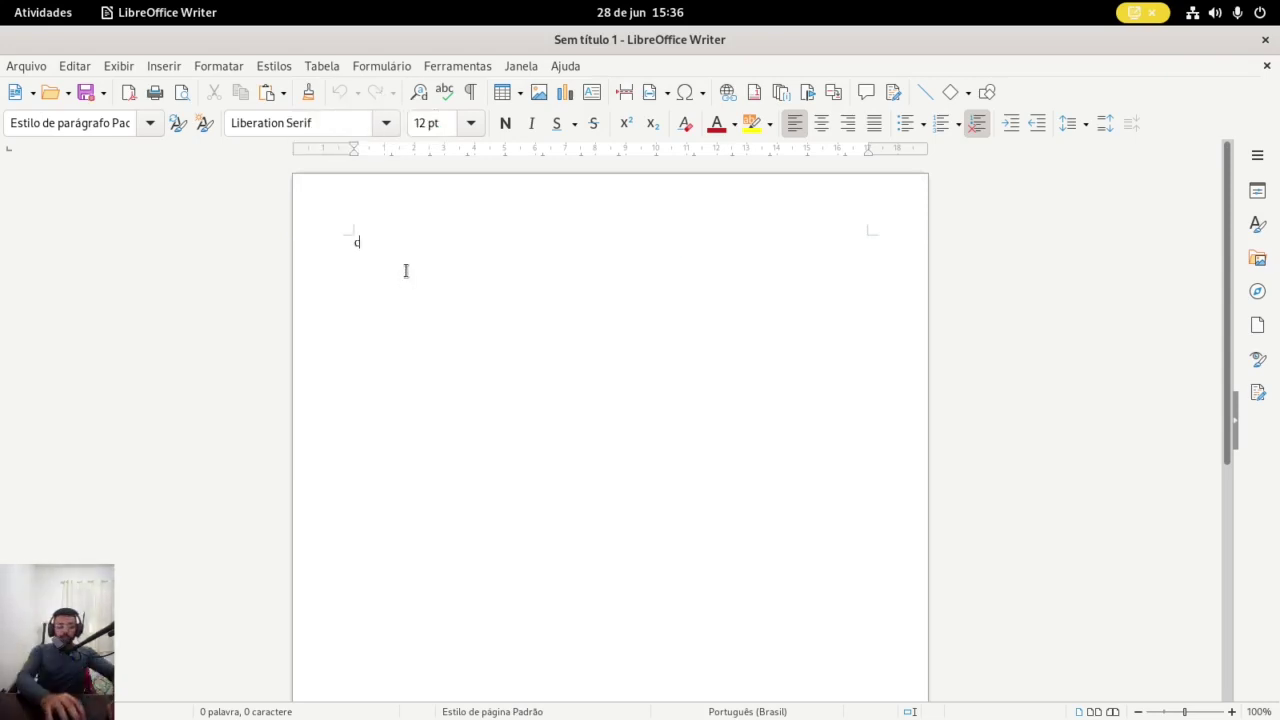
text(Casa)
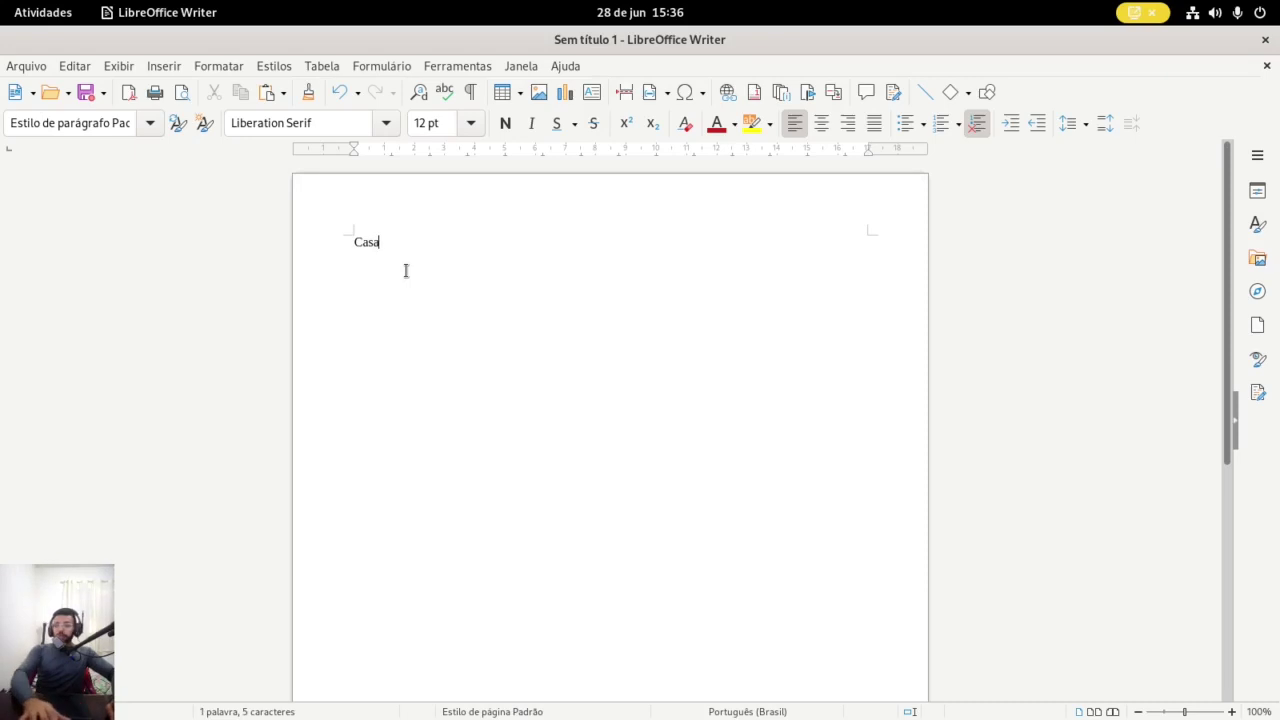
key(BackSpace)
key(BackSpace)
key(BackSpace)
key(BackSpace)
key(BackSpace)
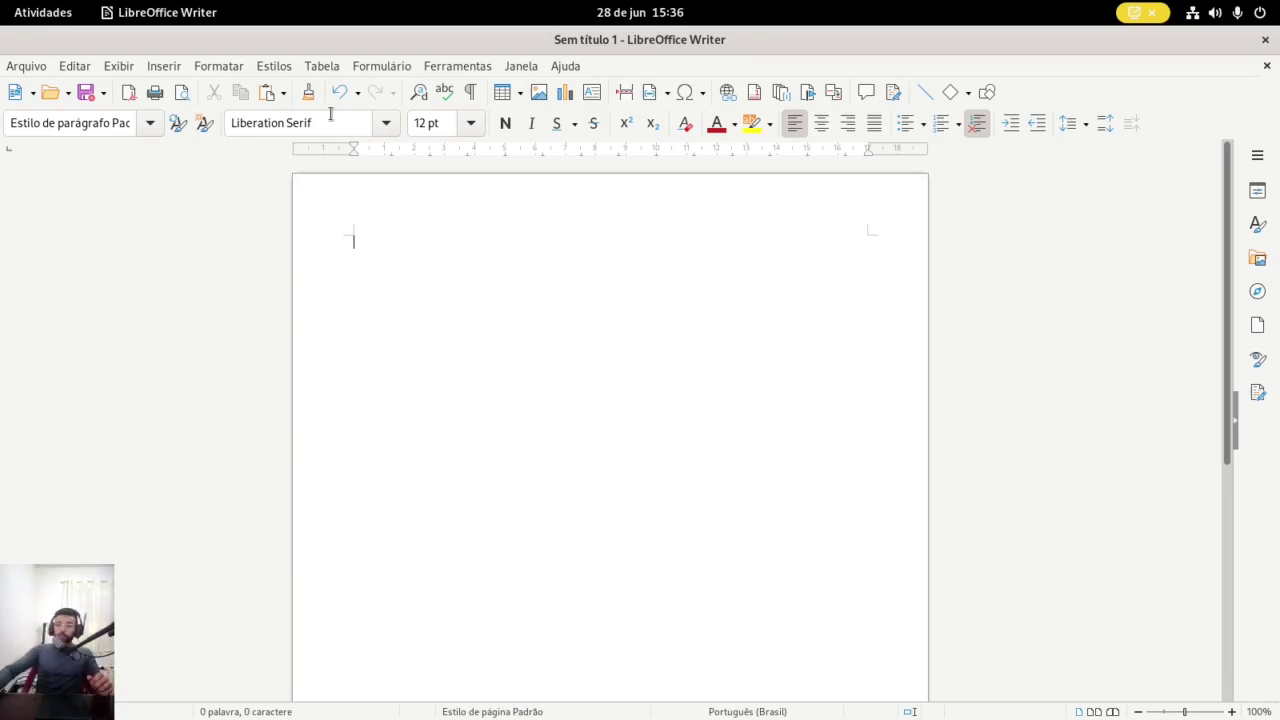
Undo the deletion and entry of Casa, redo those edits, and undo them once more
click(340, 93)
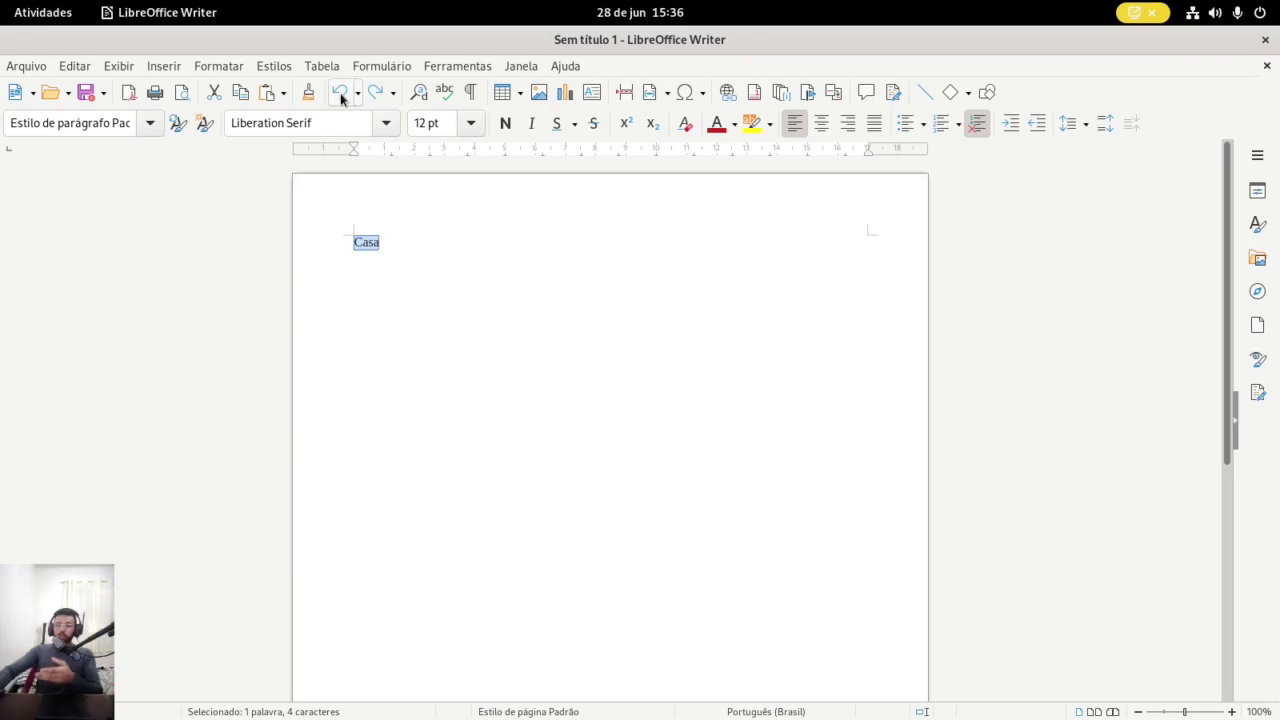
click(340, 95)
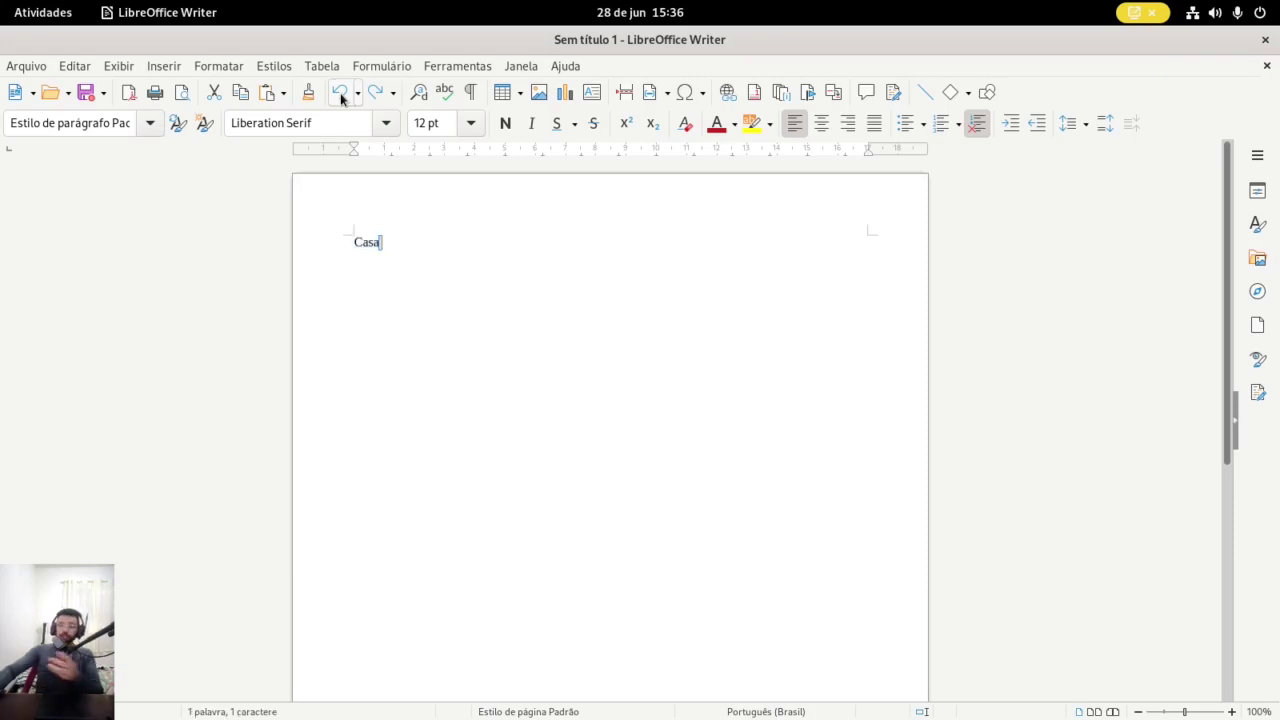
click(340, 95)
click(340, 95)
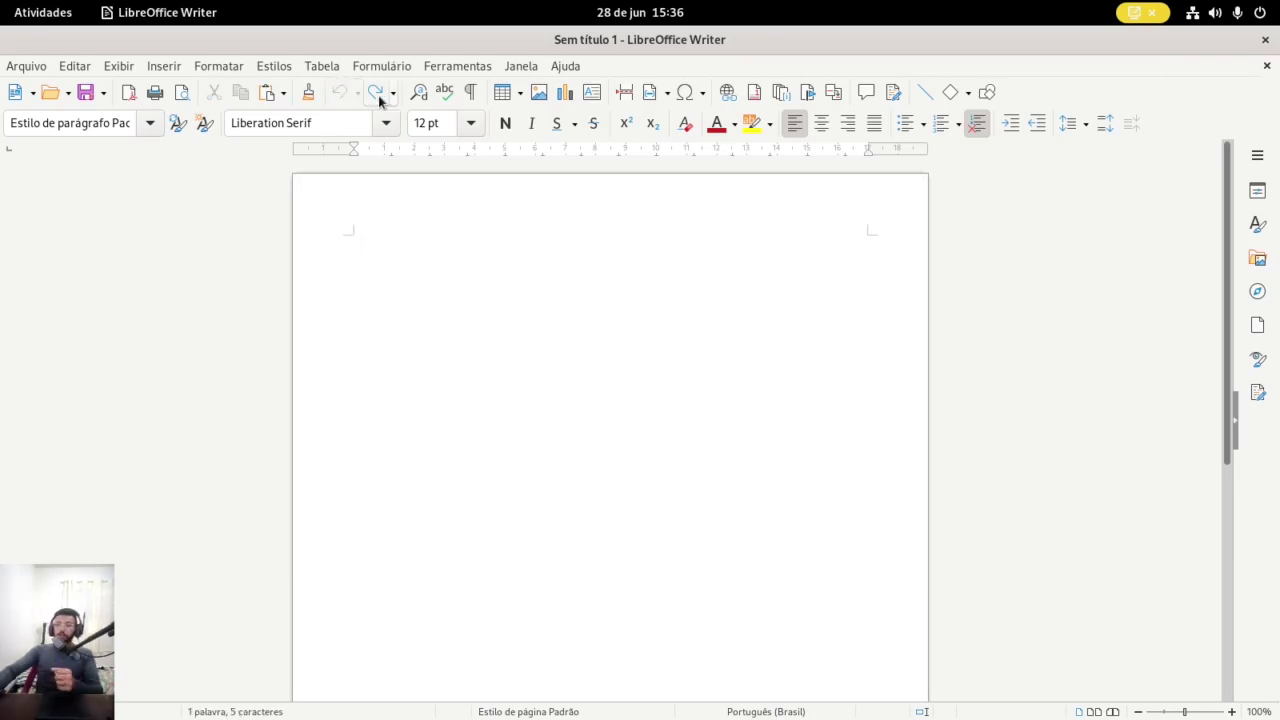
click(378, 94)
click(380, 94)
click(380, 94)
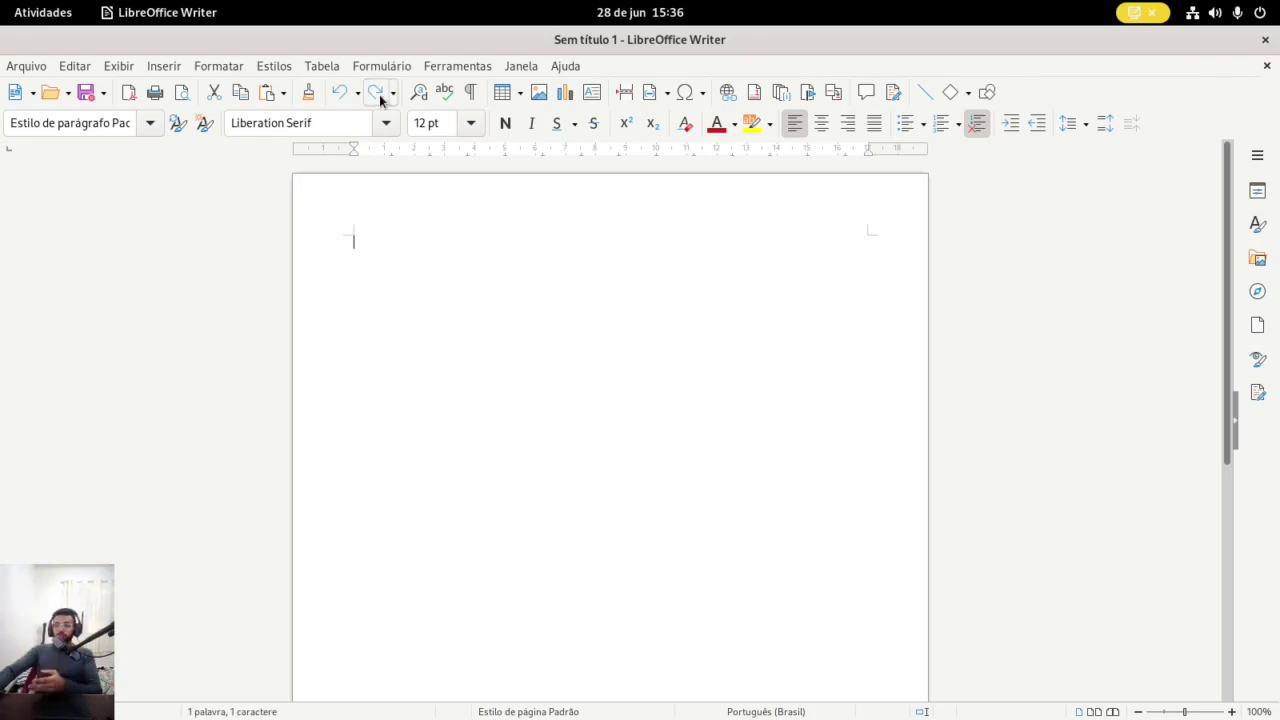
click(338, 94)
click(338, 94)
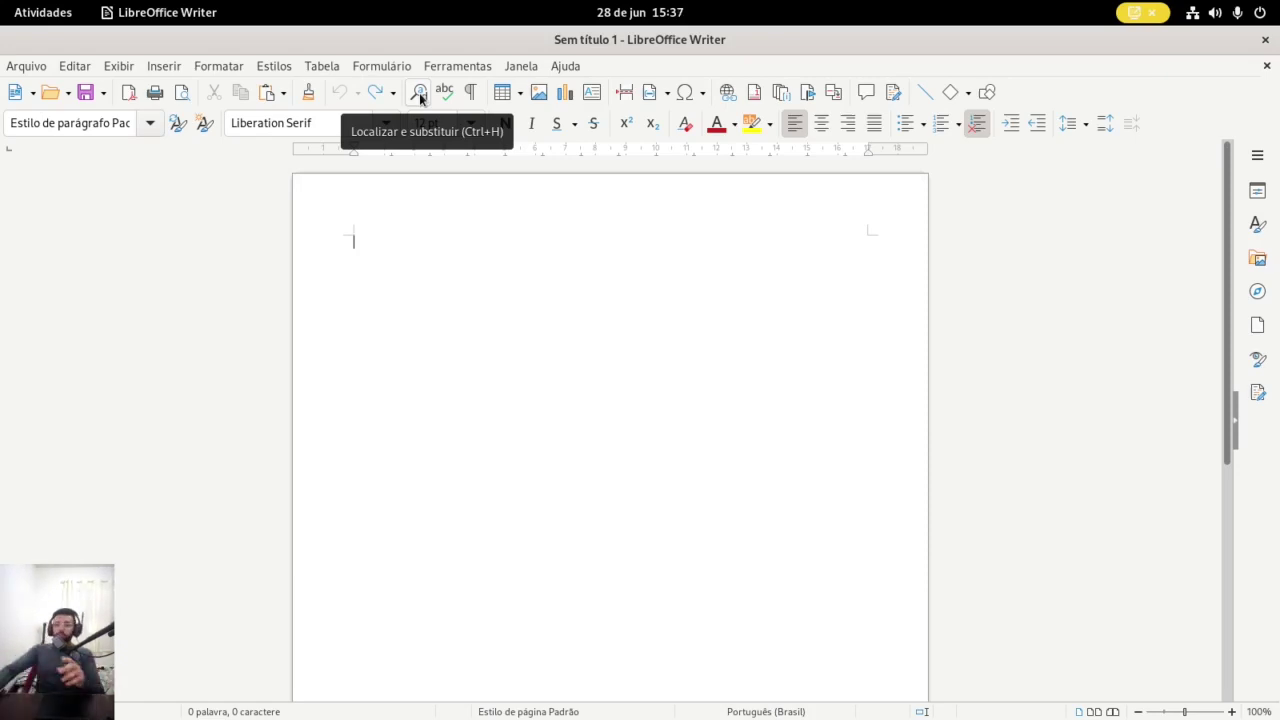
Search the document for refeição with Find and Replace, leaving case matching off
click(420, 97)
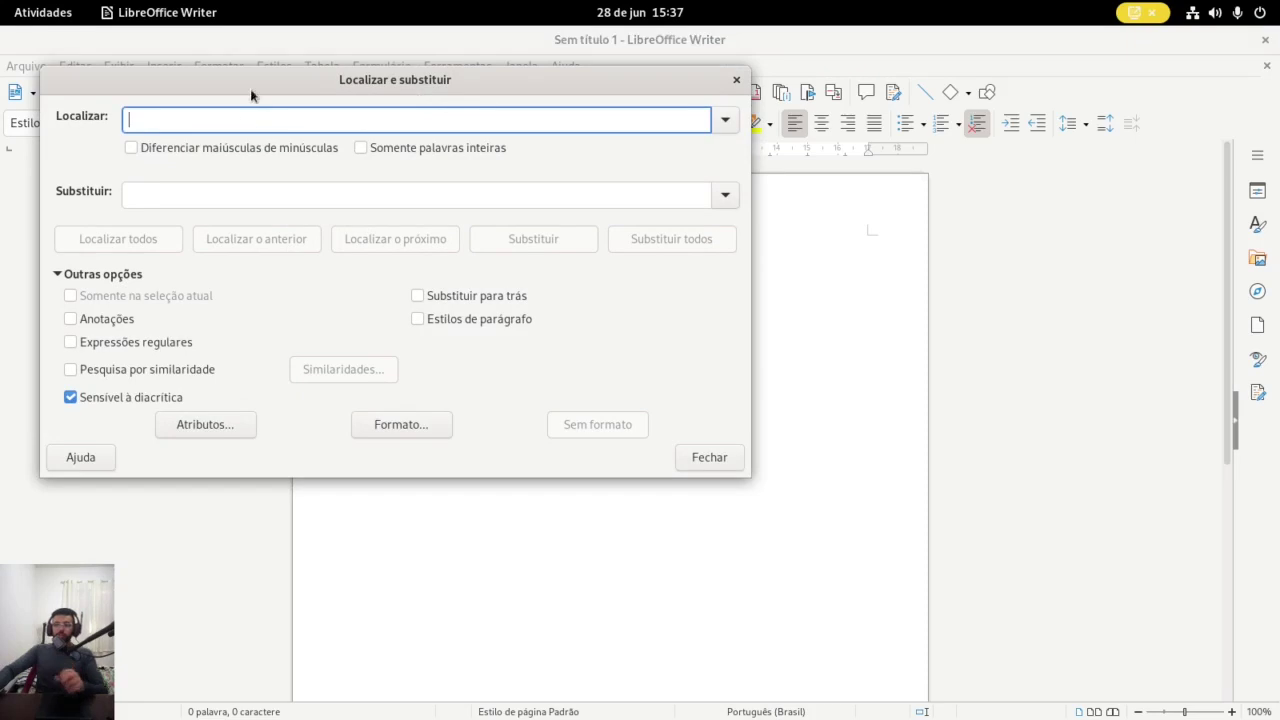
drag(251, 86, 337, 146)
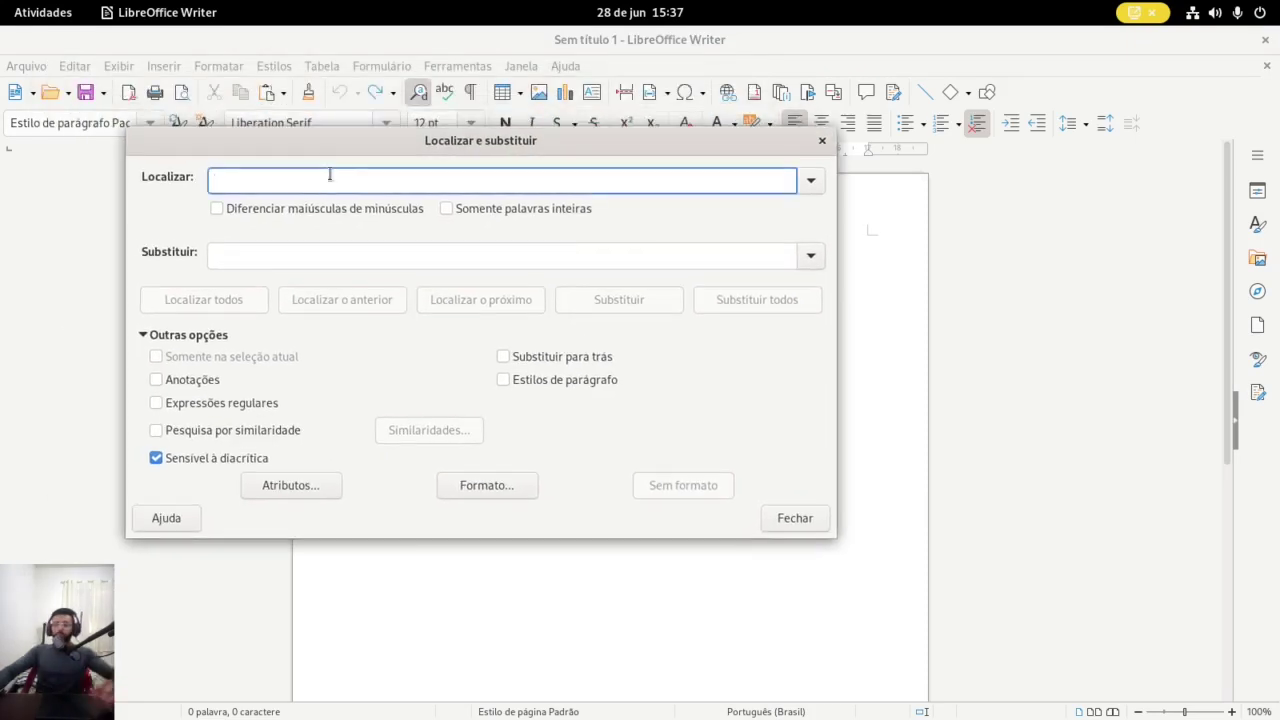
click(278, 212)
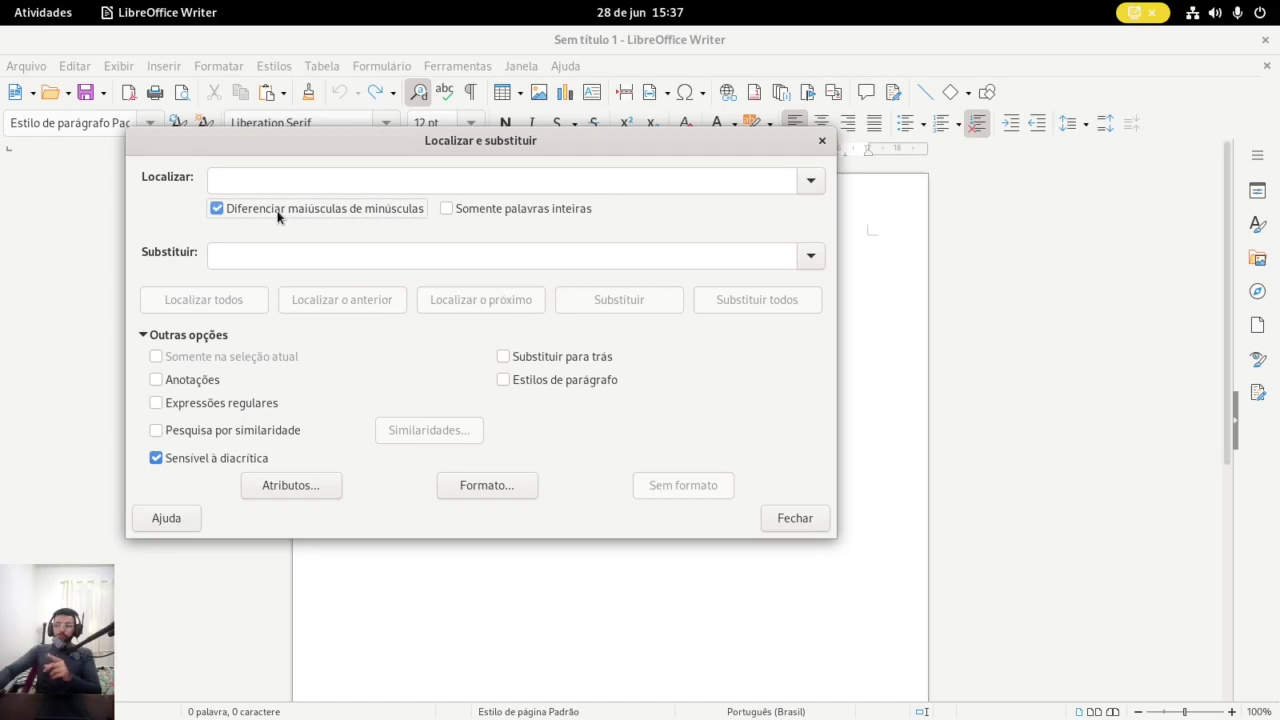
click(278, 215)
click(275, 180)
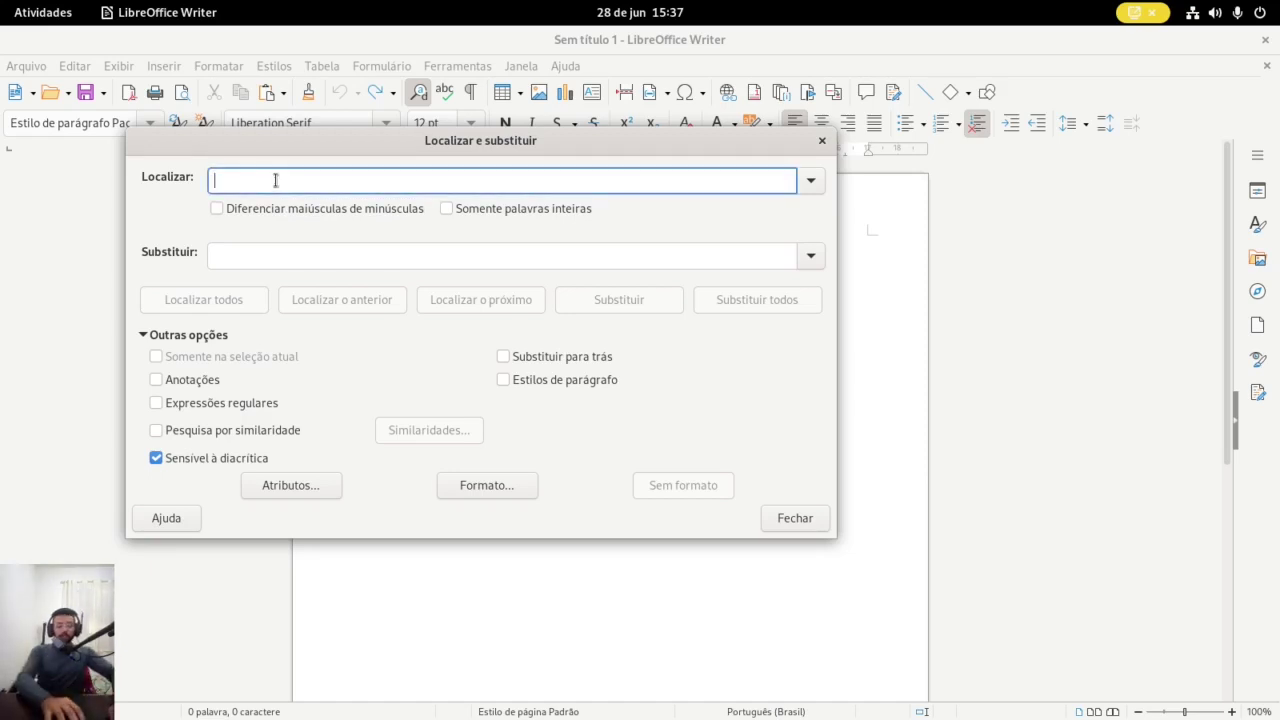
text(refeição)
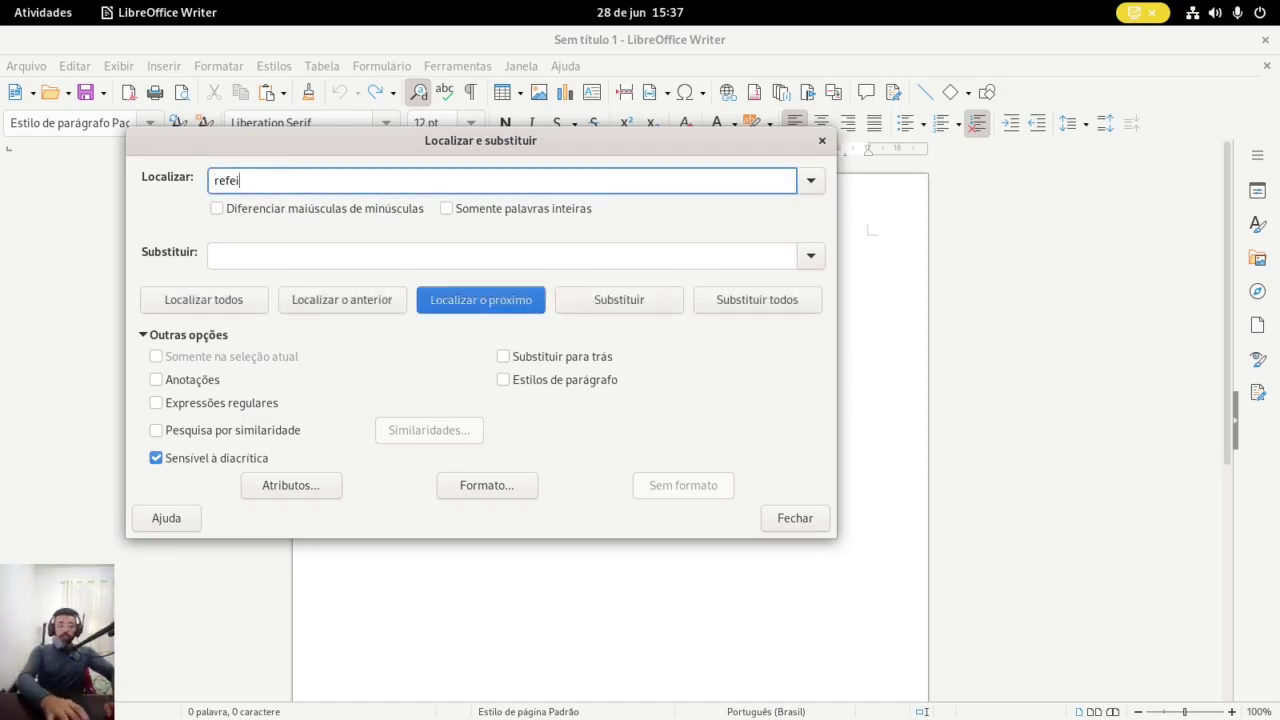
key(Return)
key(Tab)
key(Tab)
key(Tab)
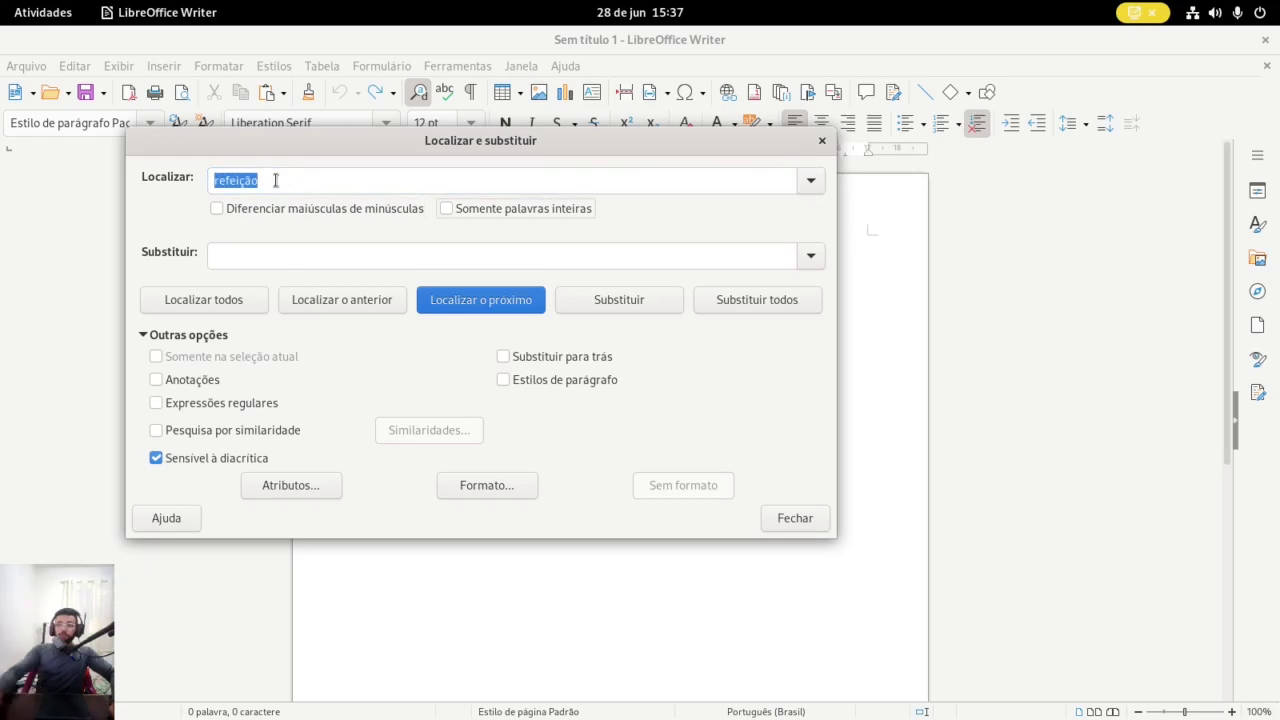
Enter almoço as the replacement text and close Find and Replace without replacing anything
click(269, 253)
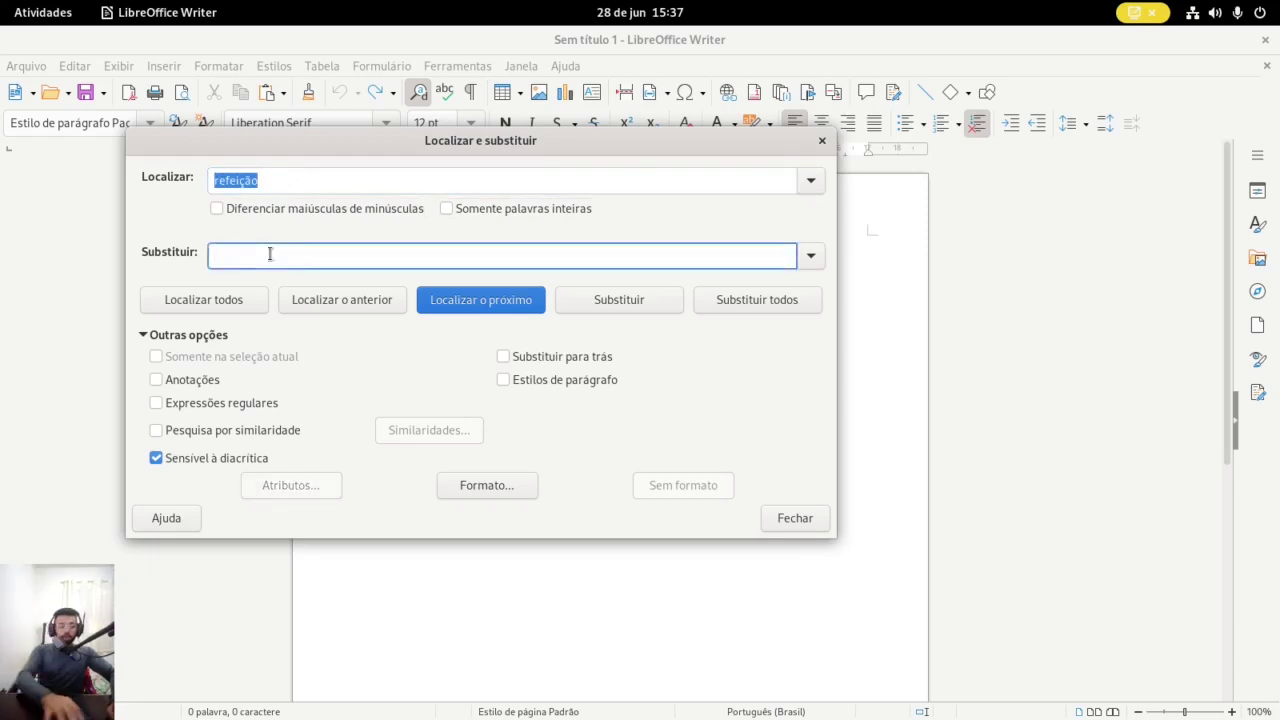
text(almoço)
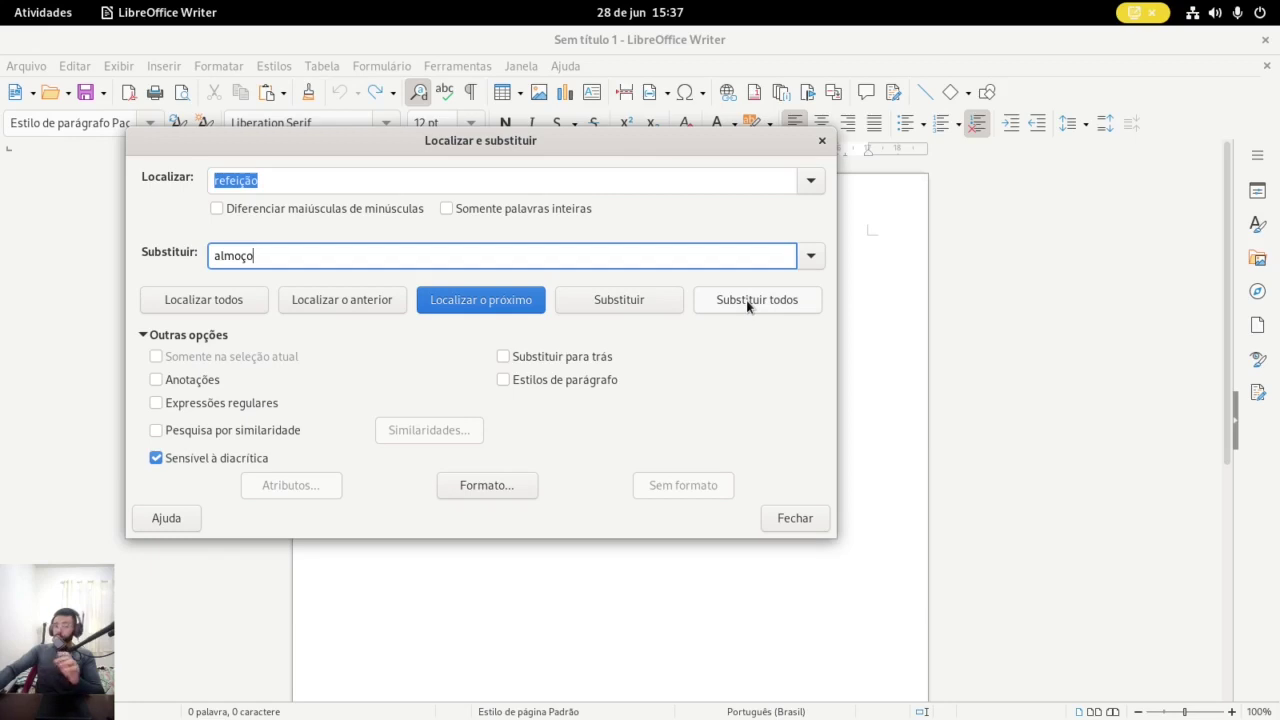
click(799, 519)
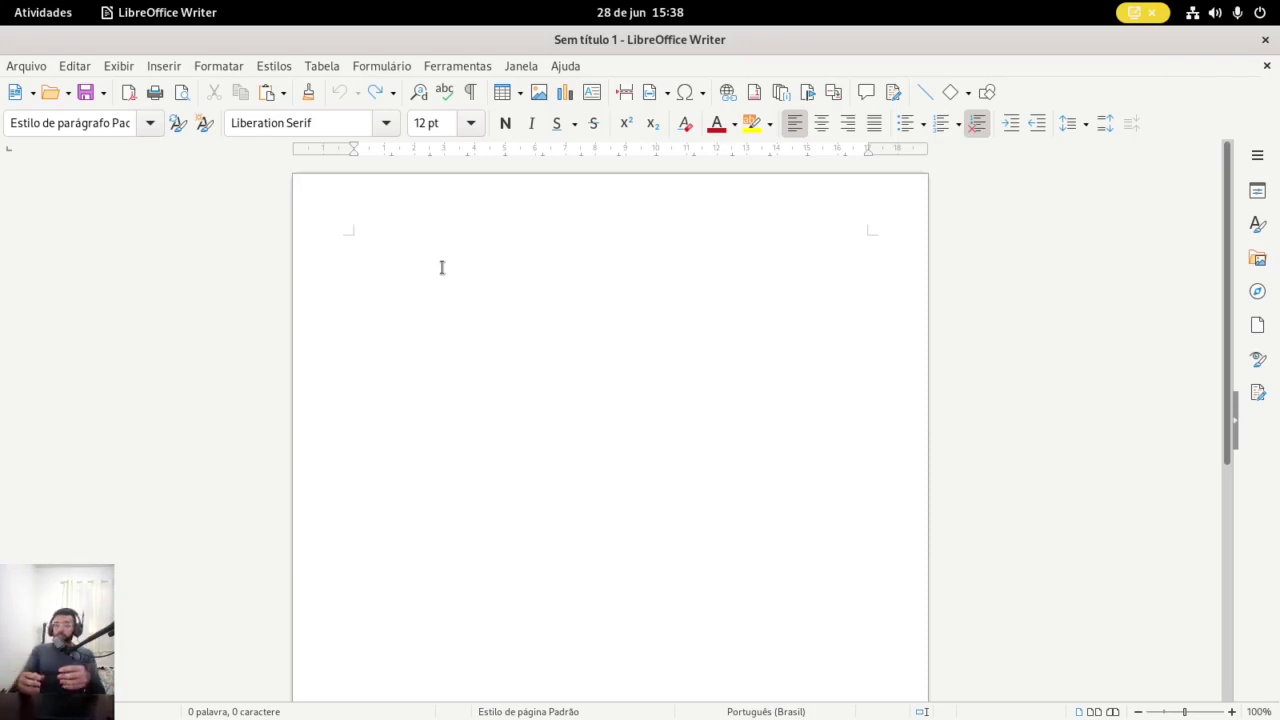
Show the formatting marks, examine the text boundaries down the whole page, and hide the marks again
scroll(441, 267, down, 5)
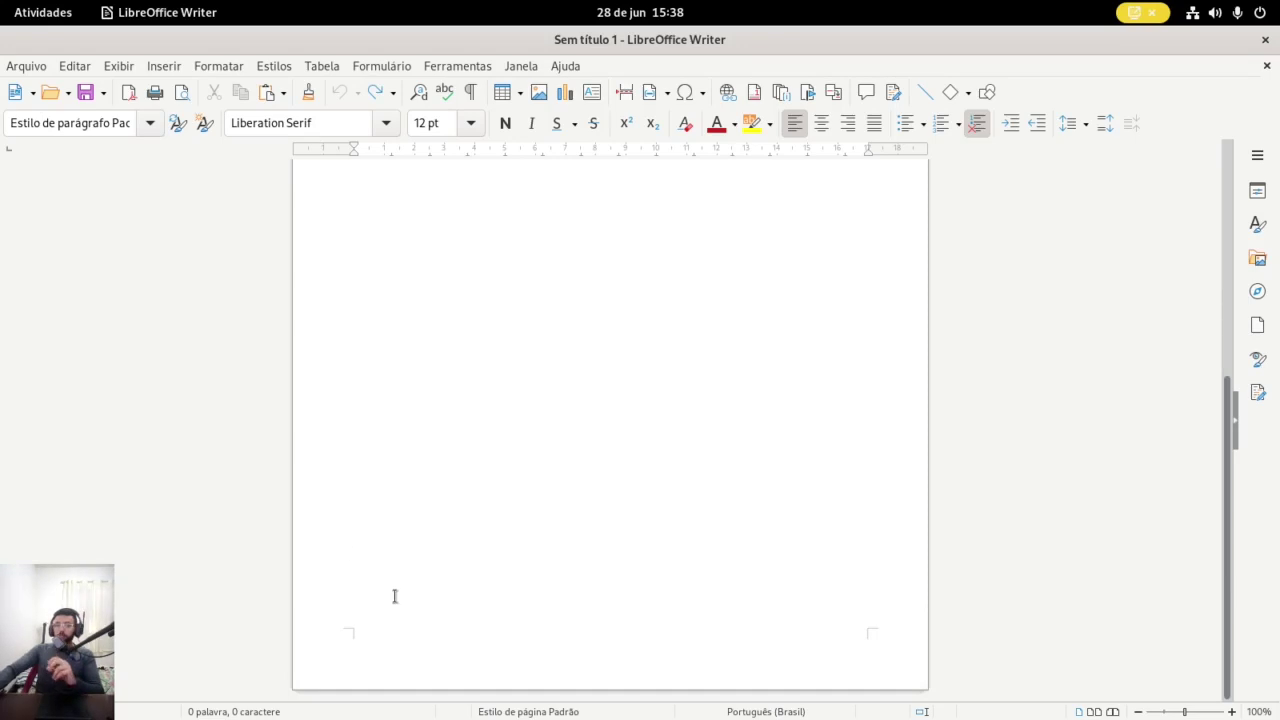
scroll(443, 375, up, 5)
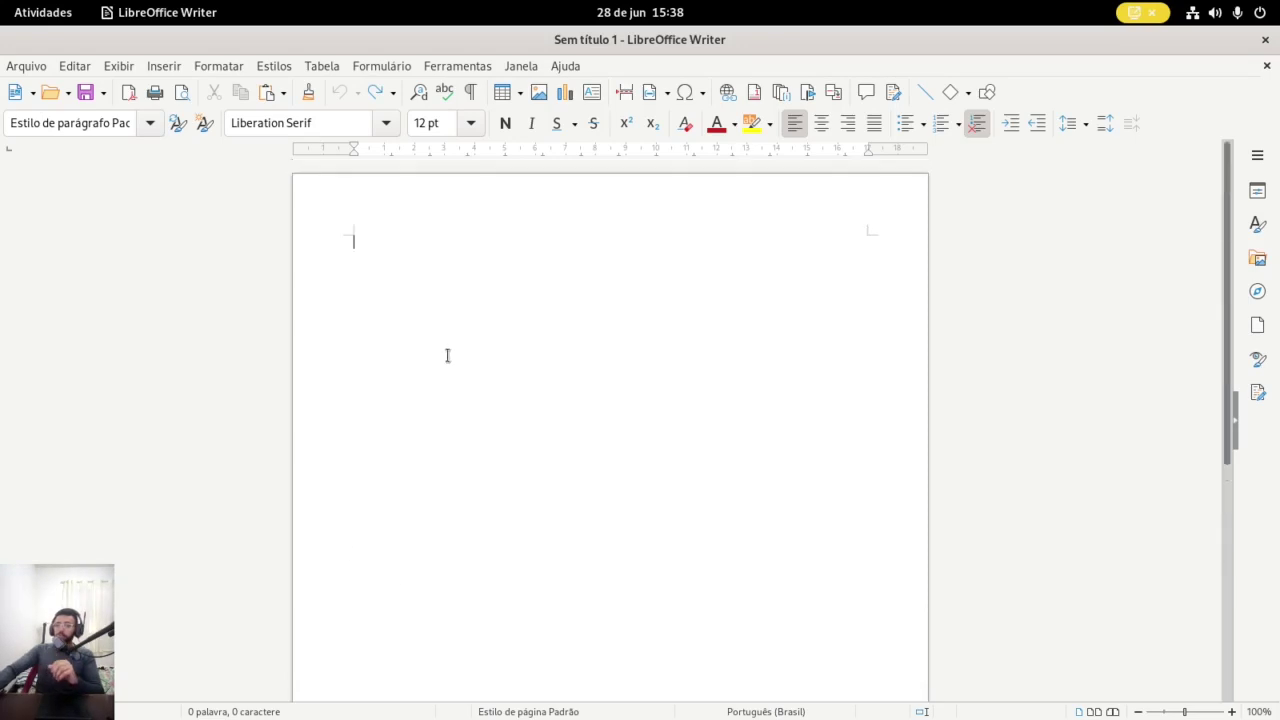
click(470, 92)
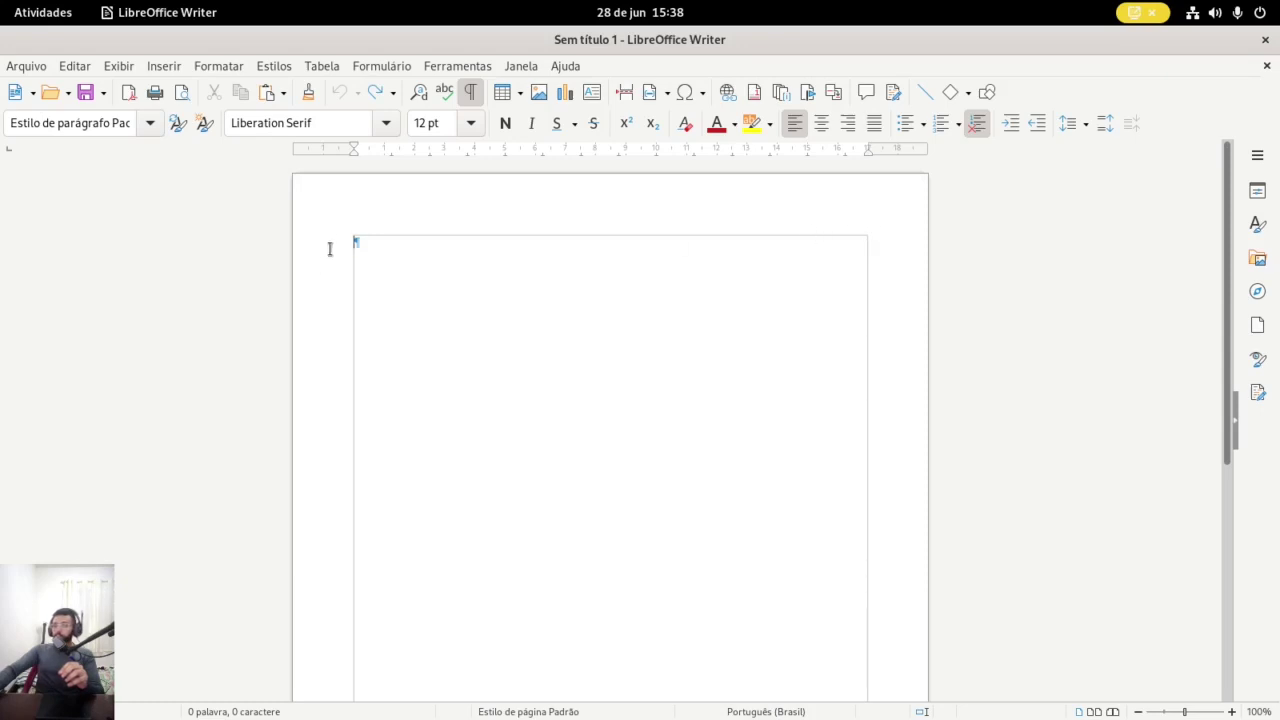
scroll(872, 340, down, 5)
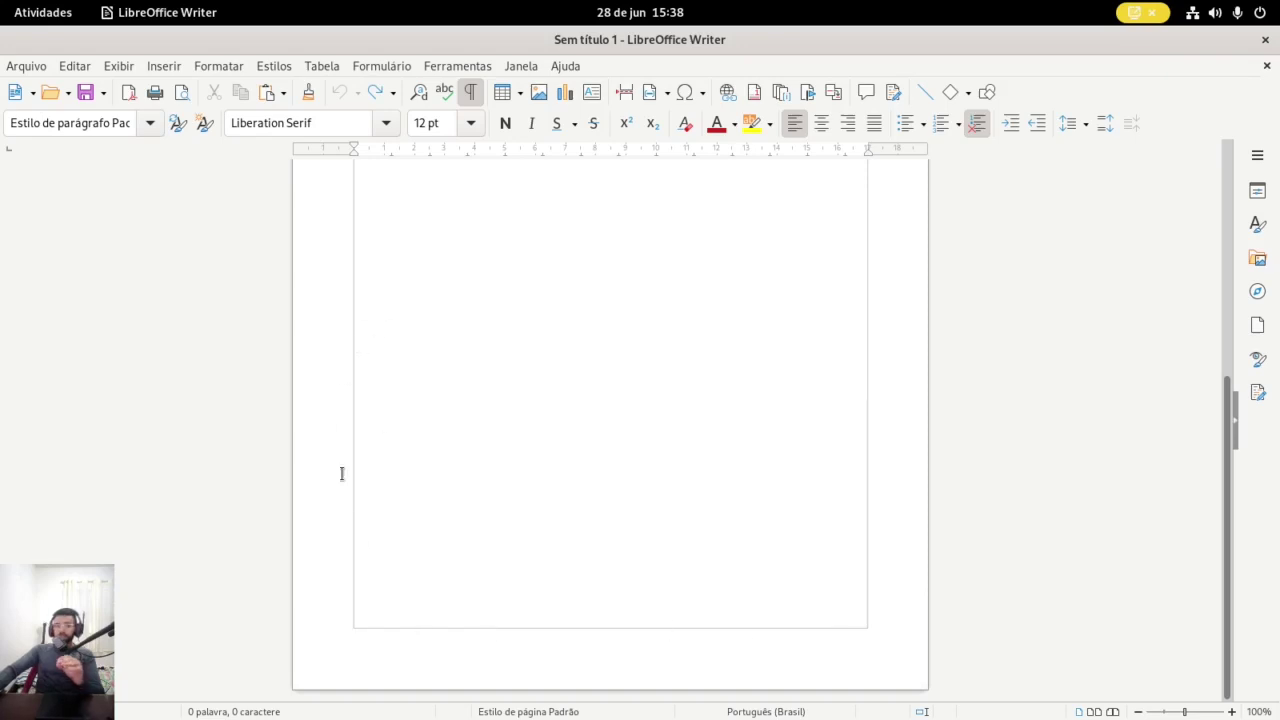
scroll(411, 414, up, 5)
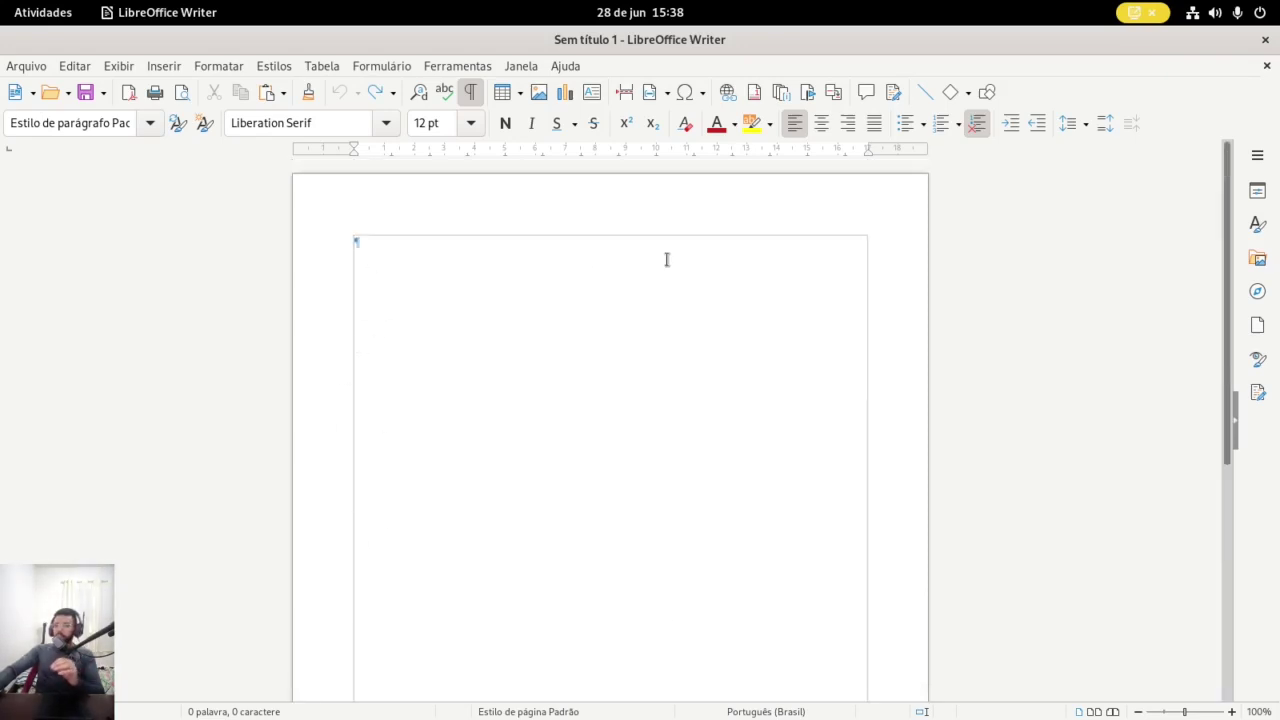
click(471, 92)
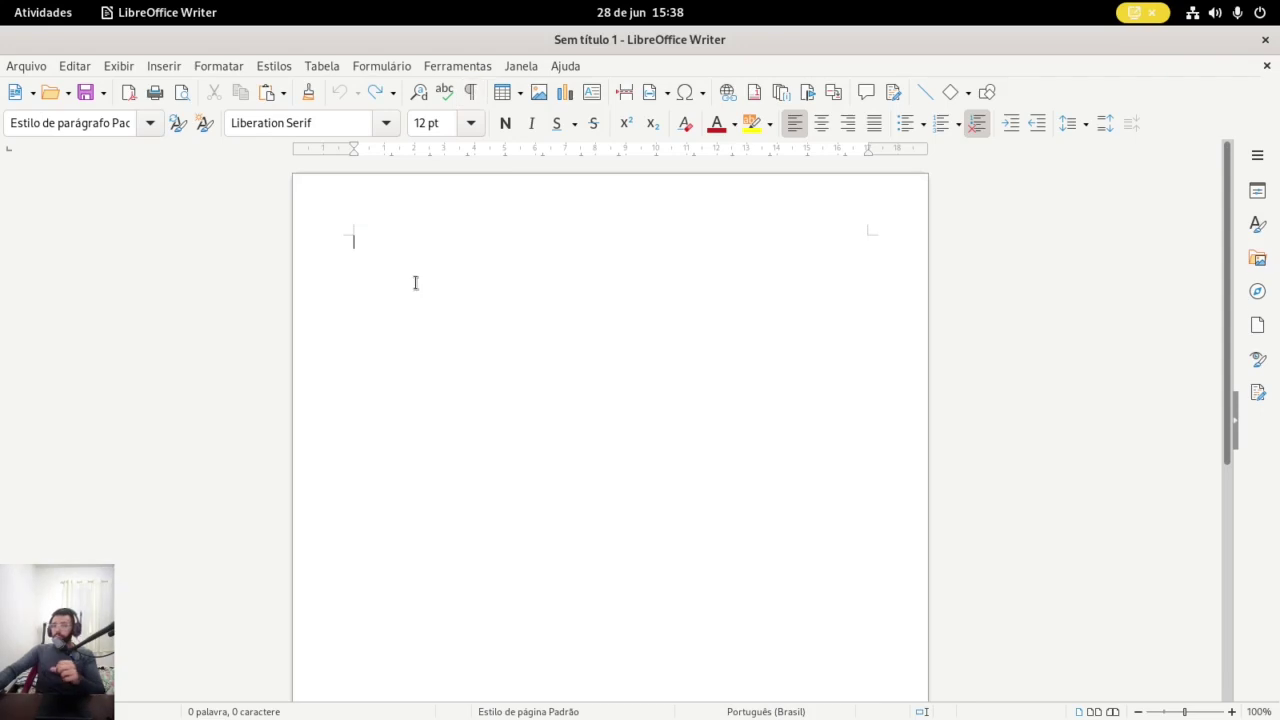
Insert a table with five columns and two rows at the start of the document
click(505, 95)
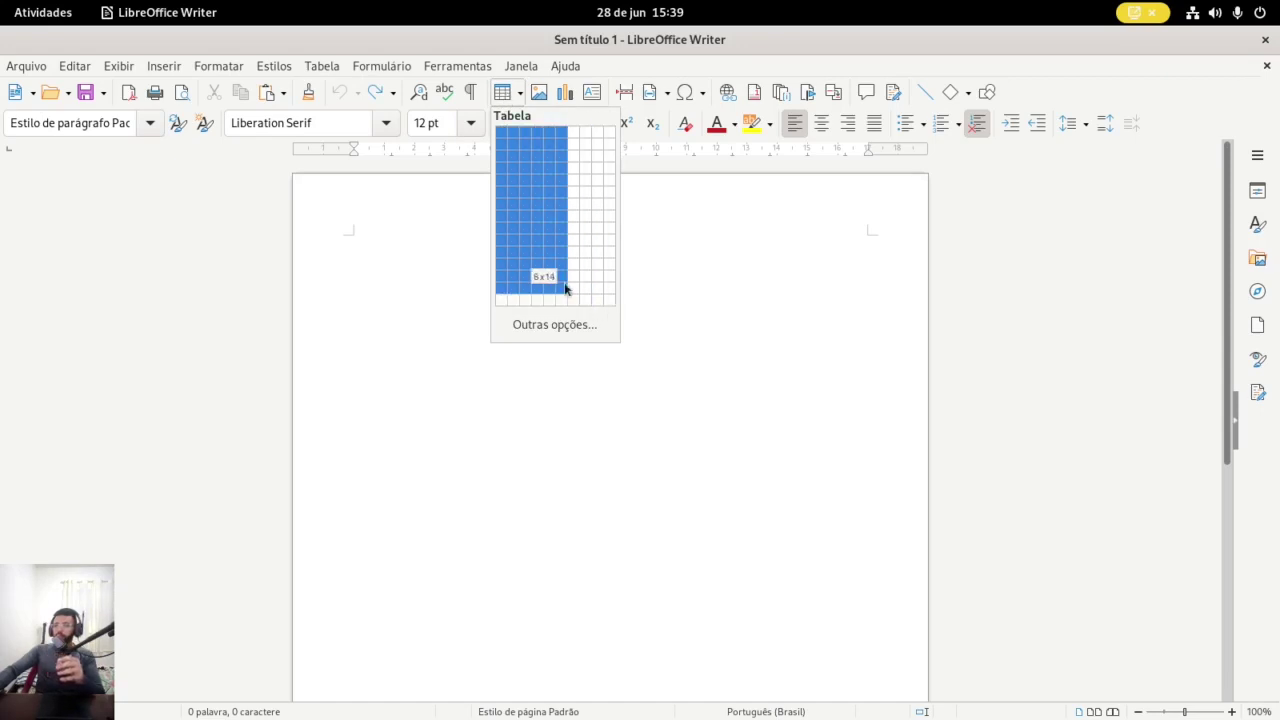
click(550, 153)
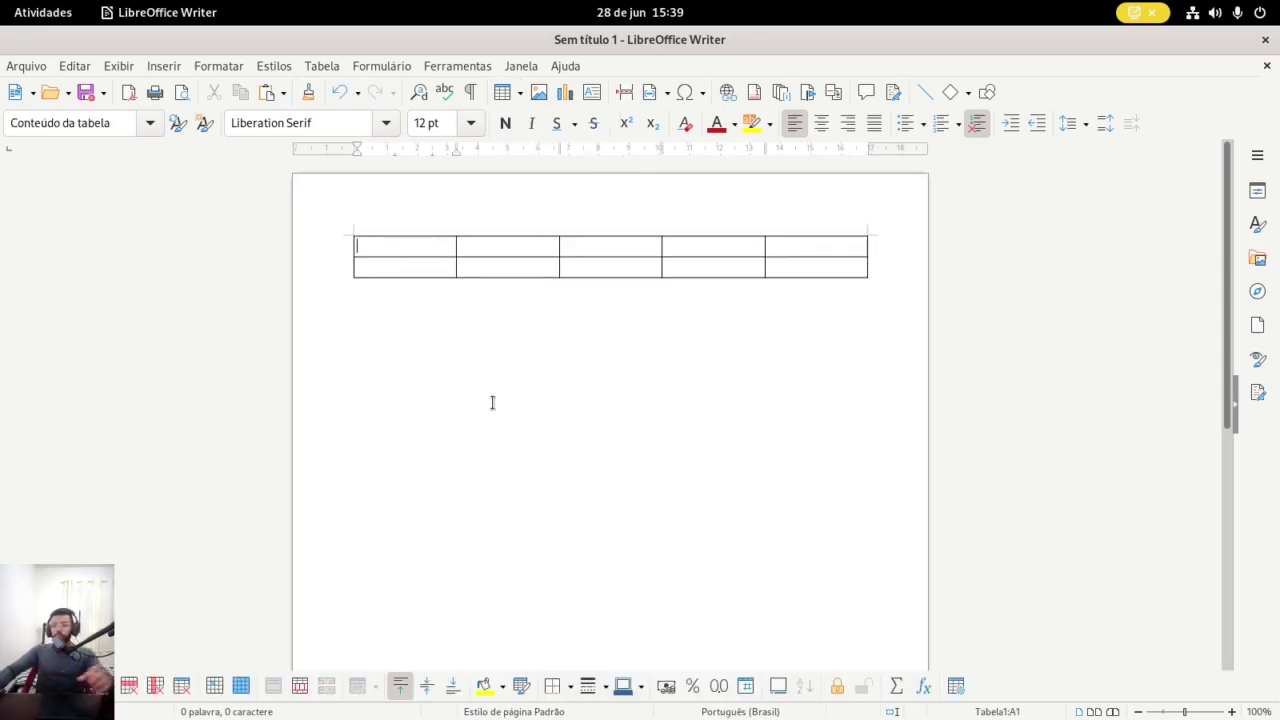
click(400, 365)
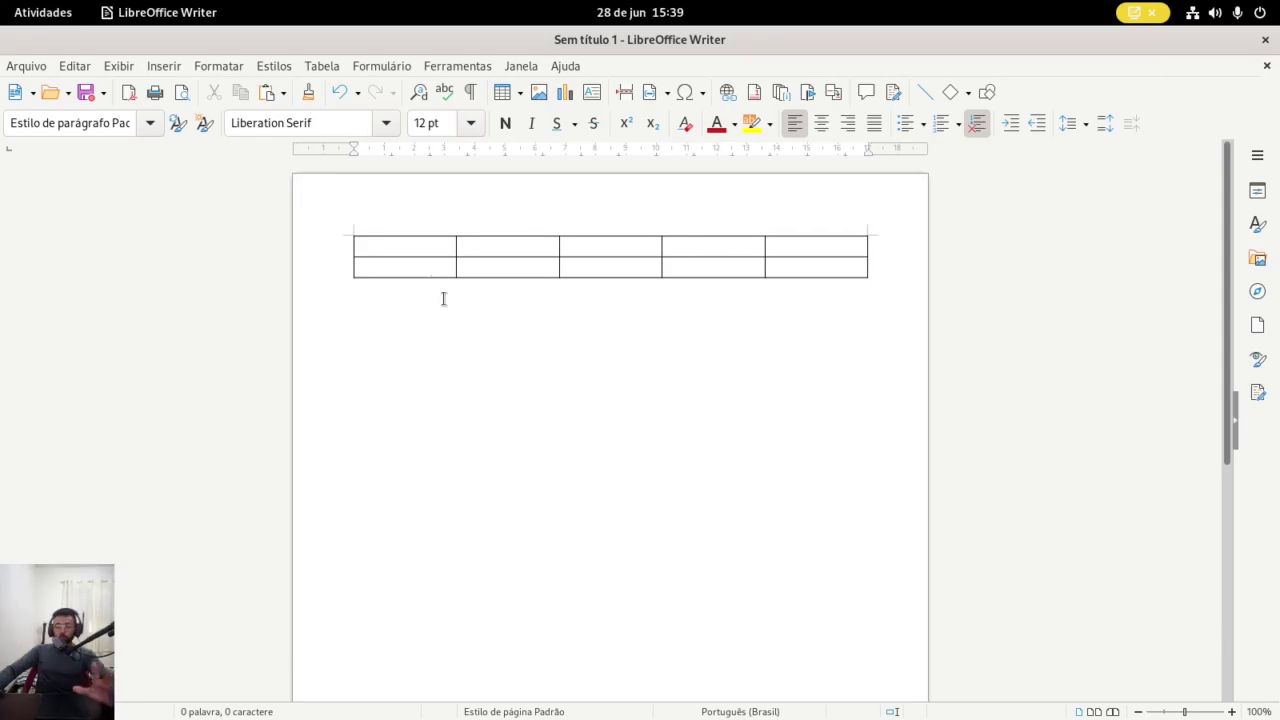
Add one row above and one row below the table's original first row
click(412, 245)
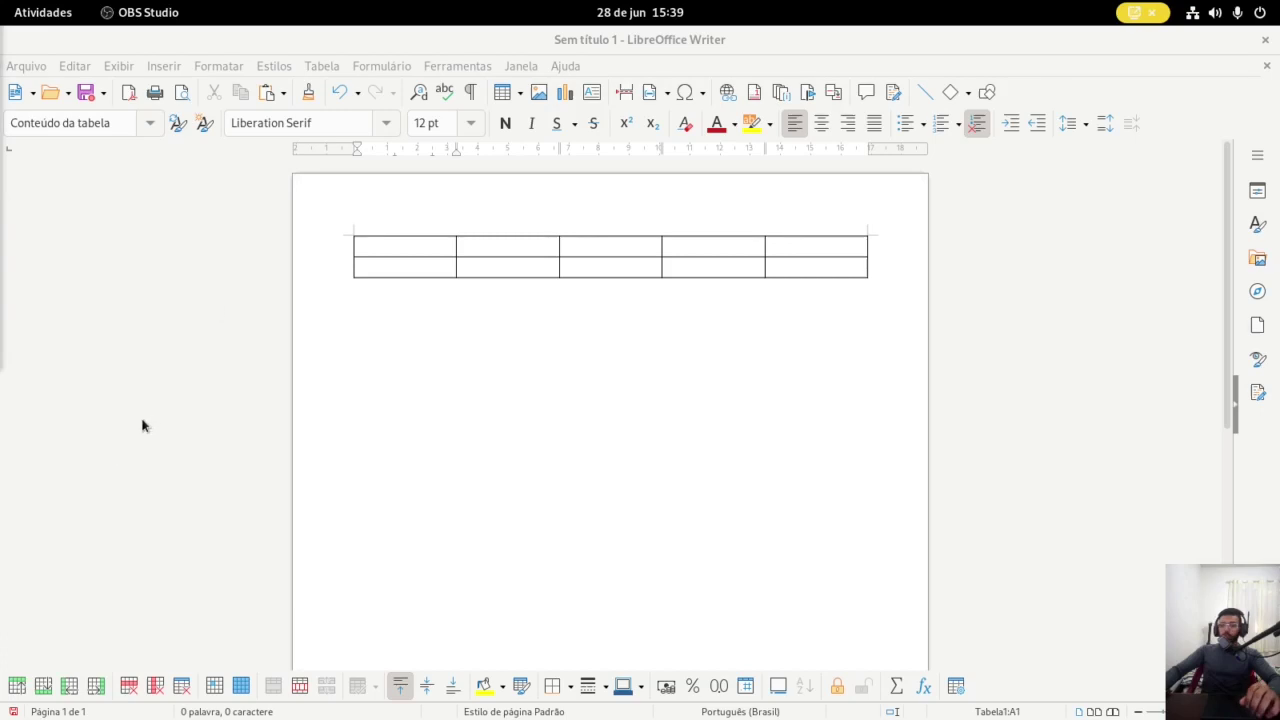
click(197, 415)
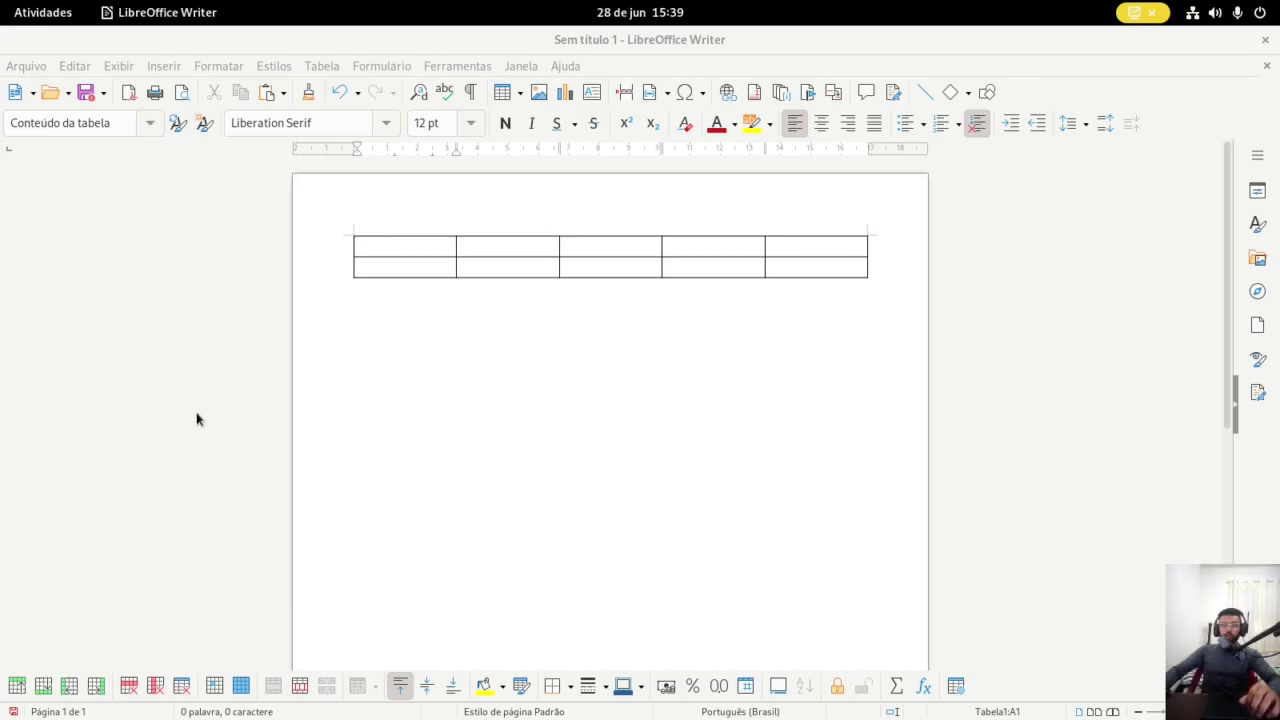
click(429, 249)
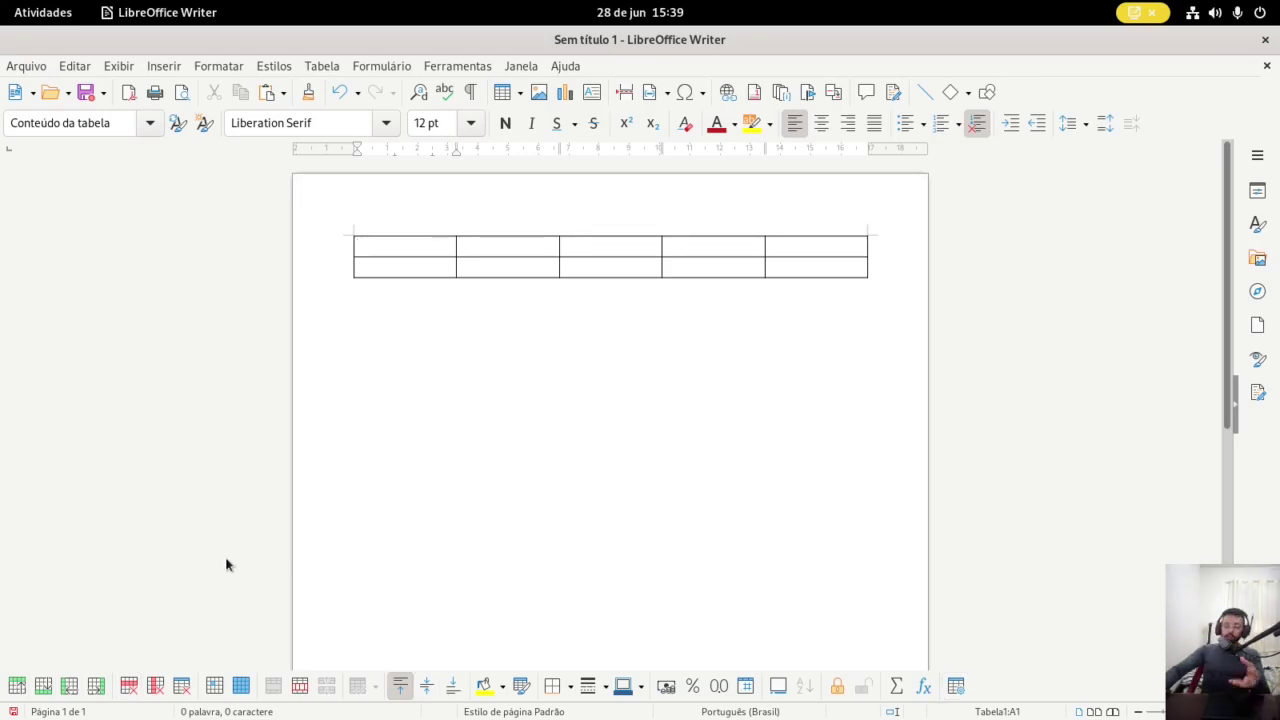
click(17, 686)
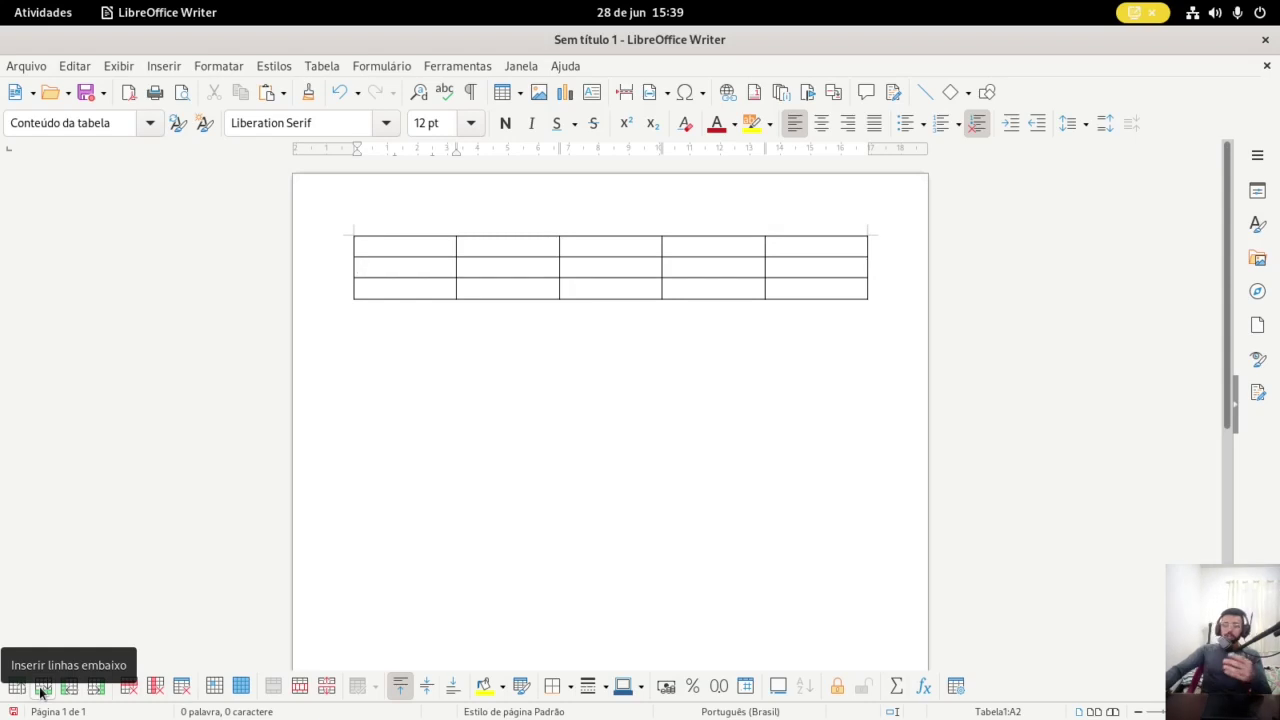
click(42, 687)
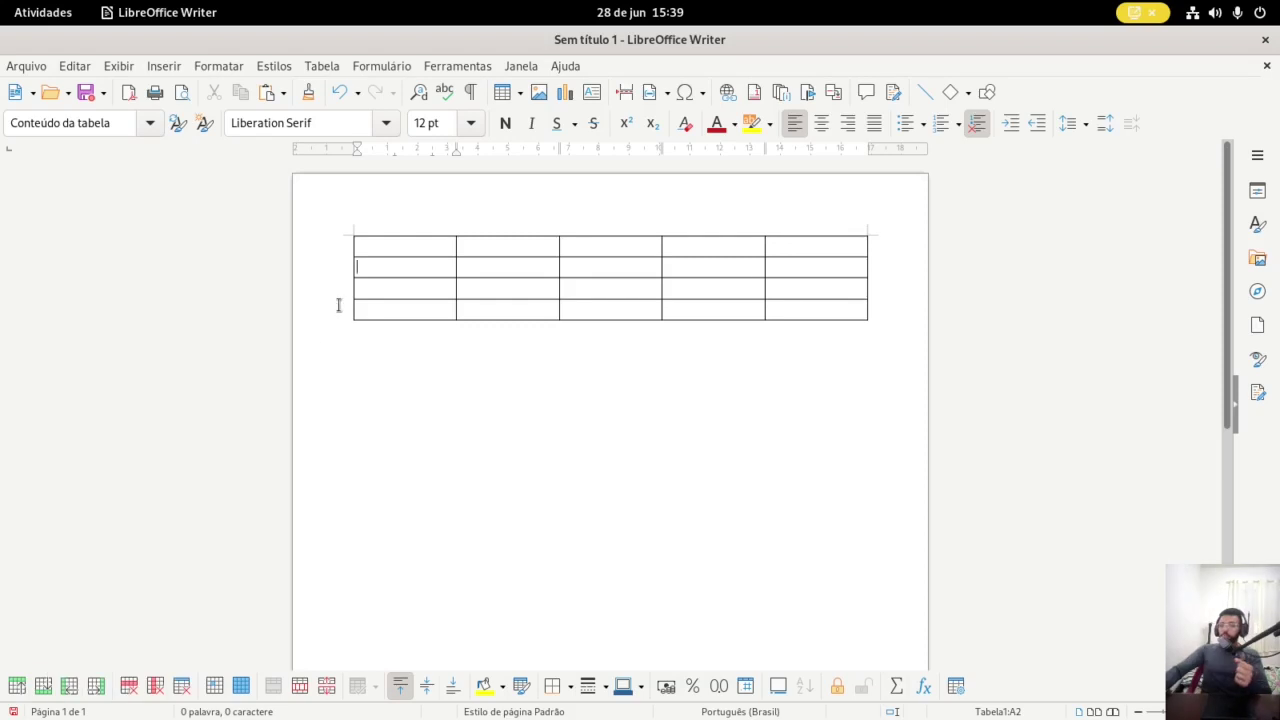
Fill the table's first column from top to bottom with casa, pato, rato and gato
click(377, 248)
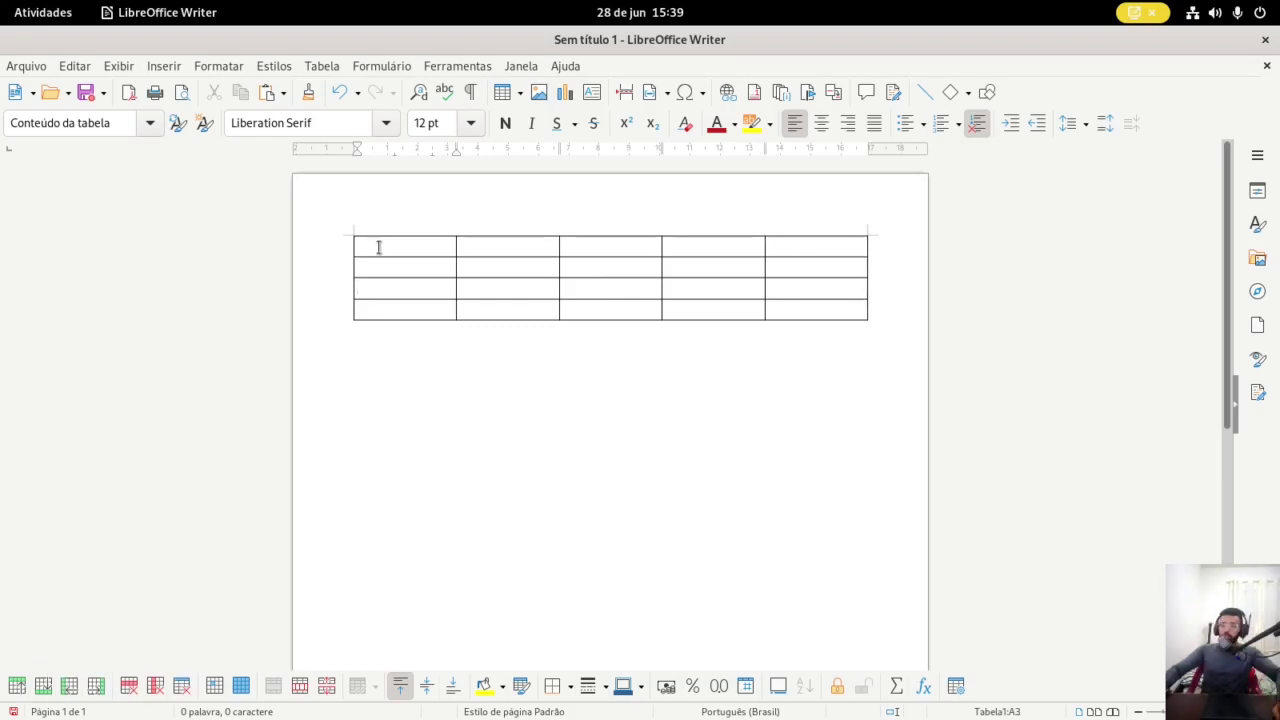
text(casa)
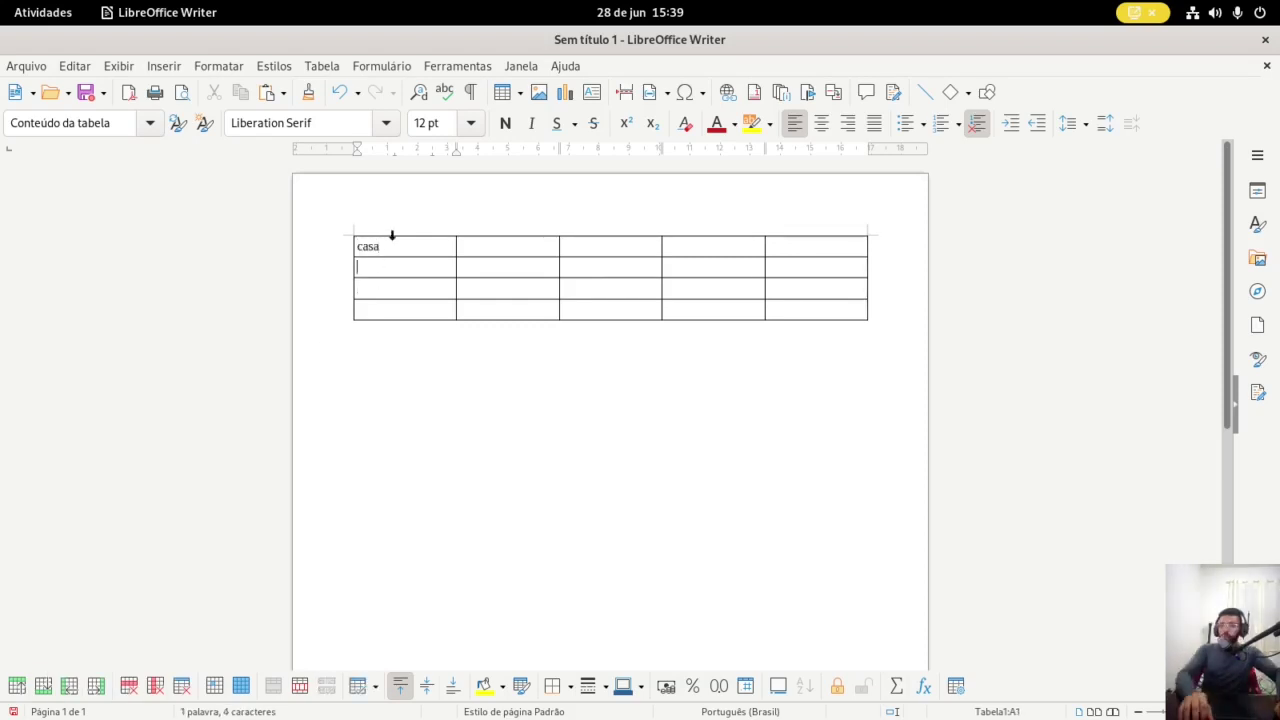
key(Down)
text(pato)
key(Down)
text(ra)
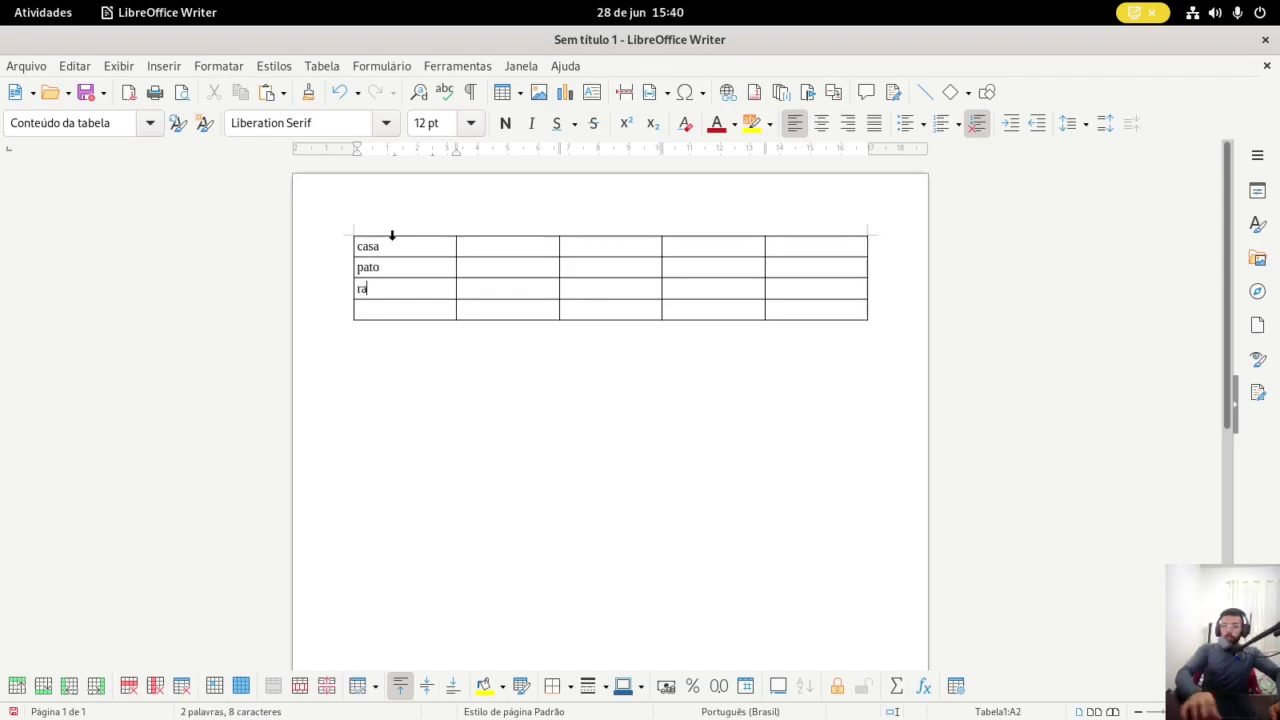
text(to)
key(Down)
text(gato)
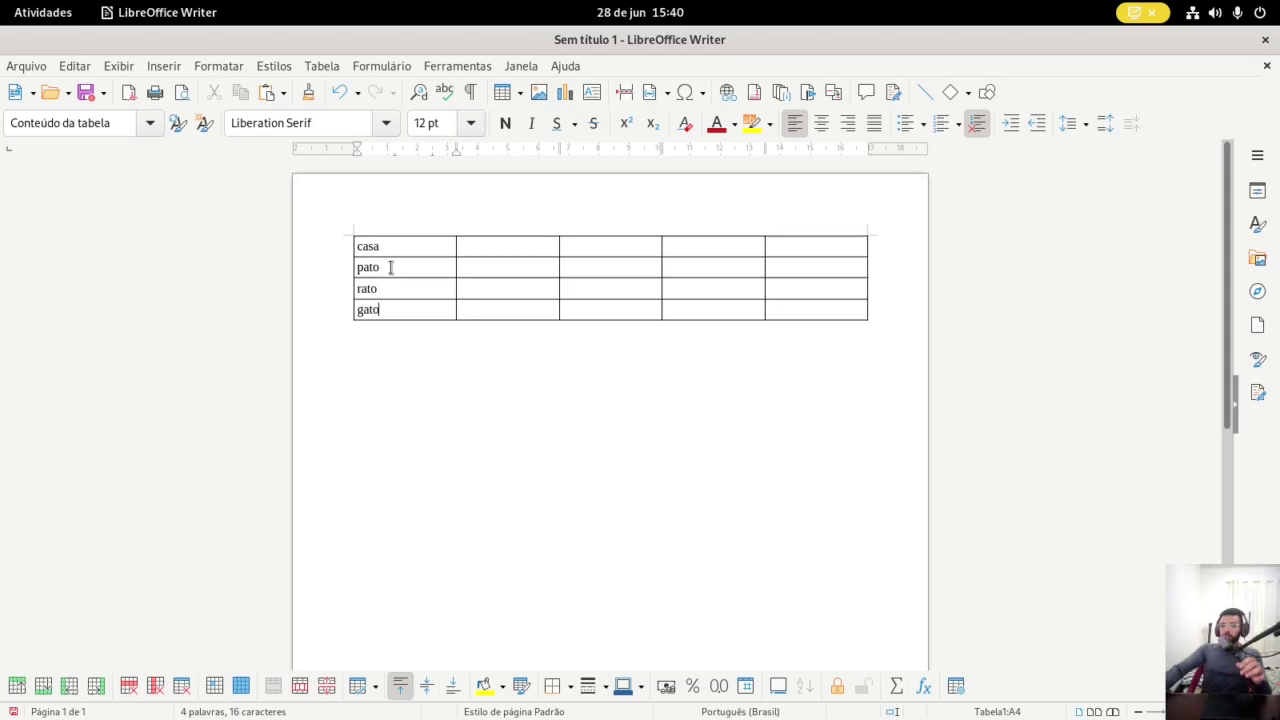
Delete the pato and rato rows together, and delete the whole remaining table
drag(375, 275, 380, 287)
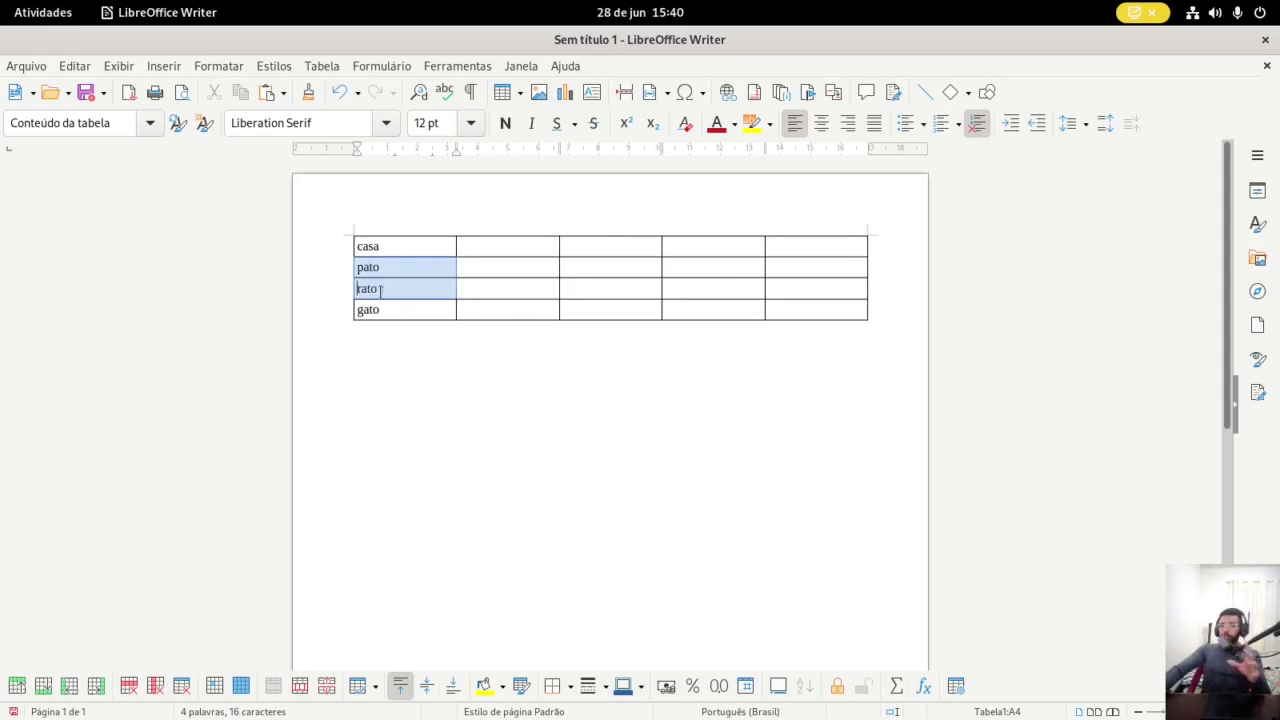
click(129, 687)
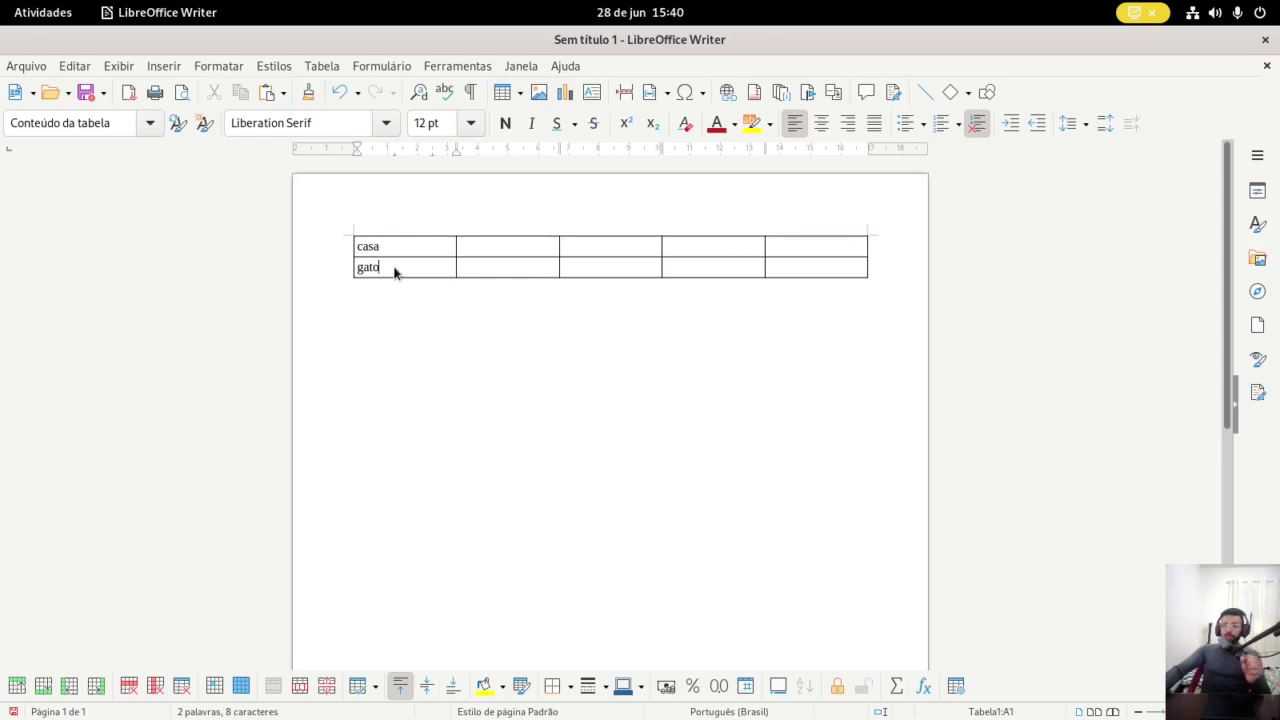
click(186, 692)
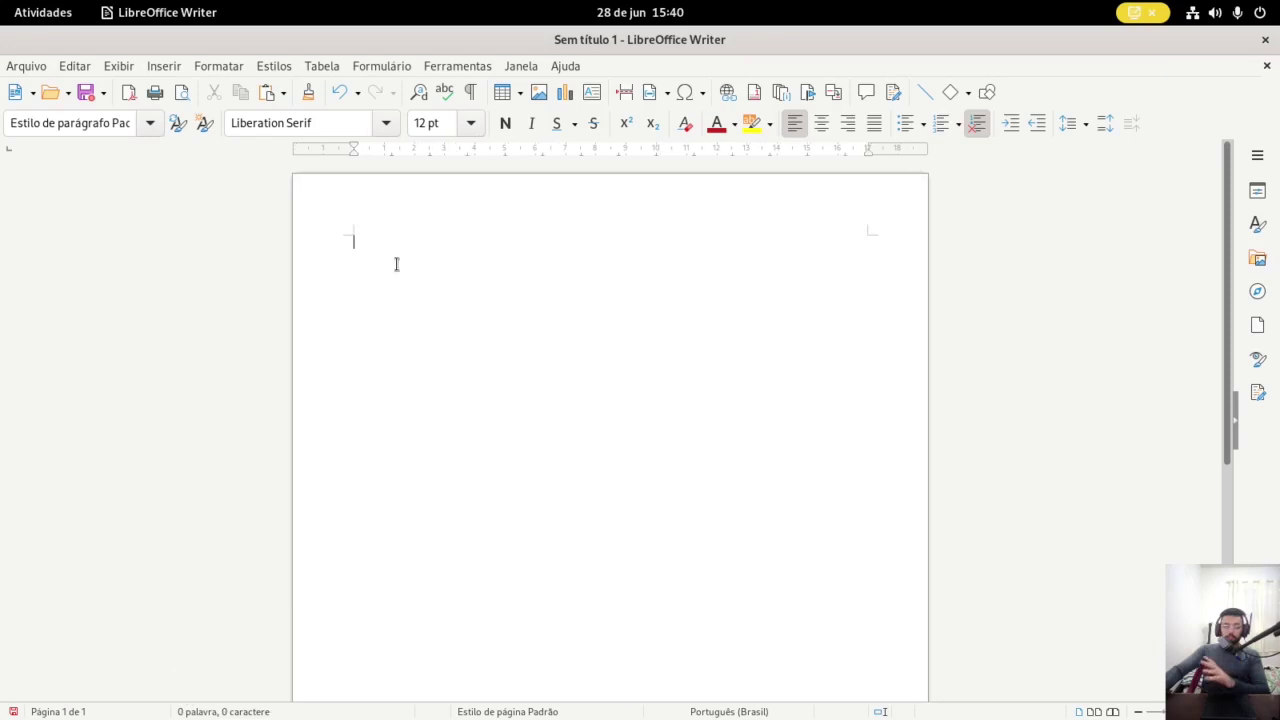
Insert a new table with three columns and two rows, and add a row below its first row
click(503, 93)
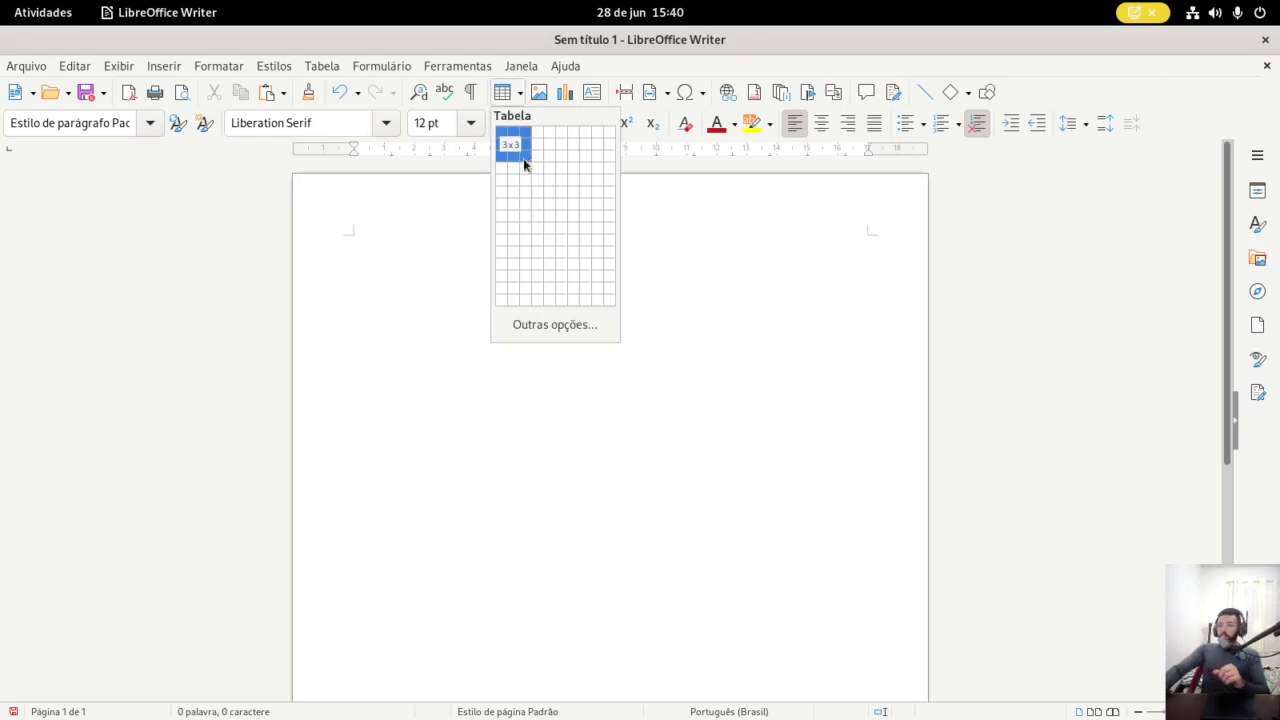
click(530, 152)
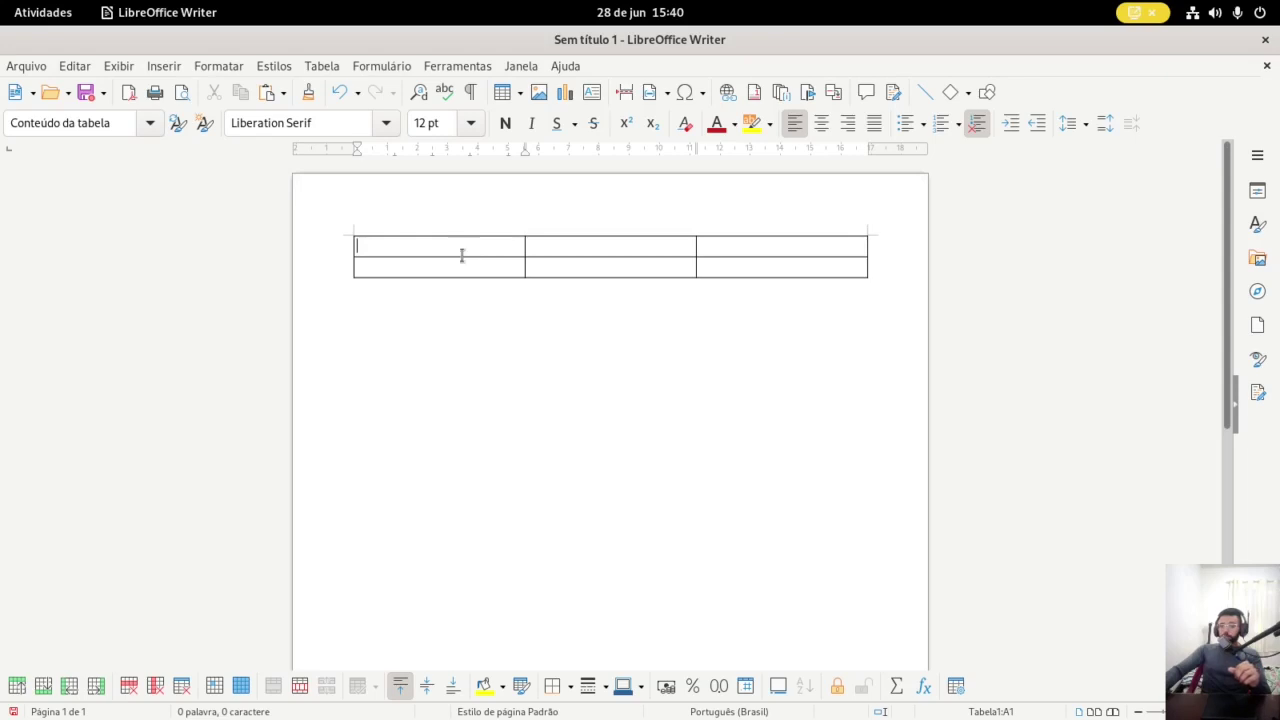
click(43, 686)
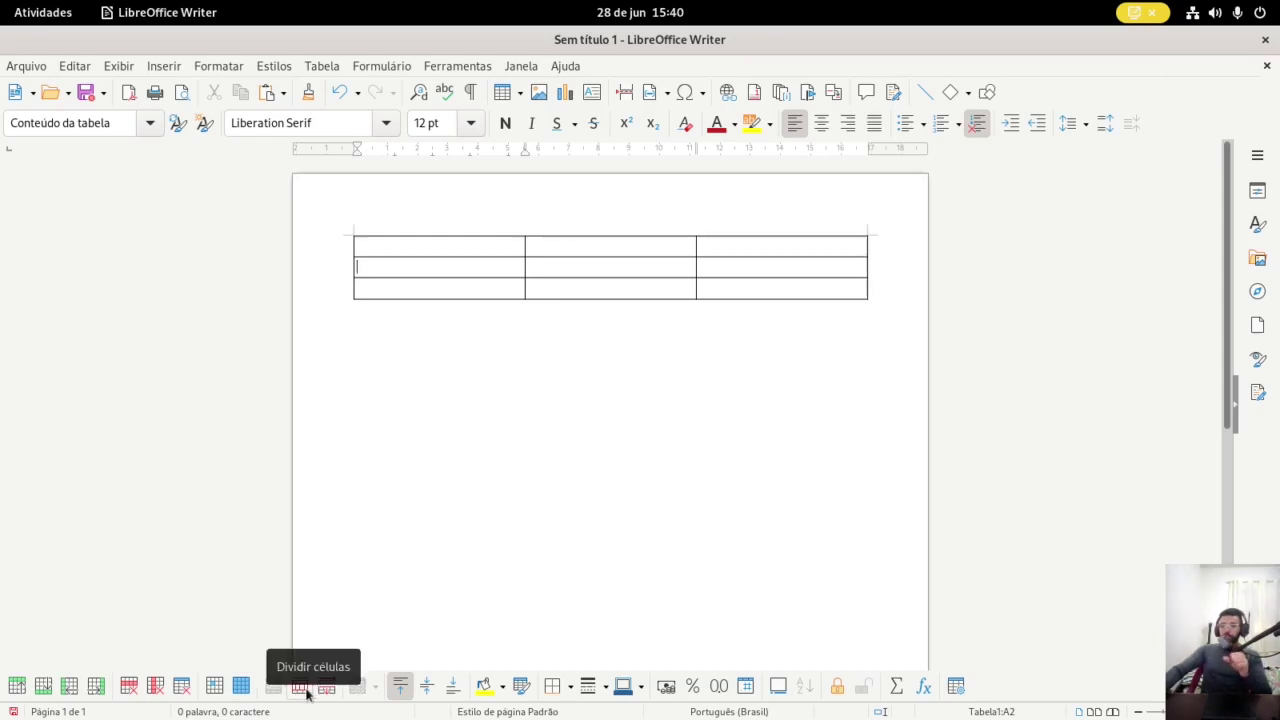
Enter the sample text dfgdfg in the first cell of the table's second row
text(sffsd)
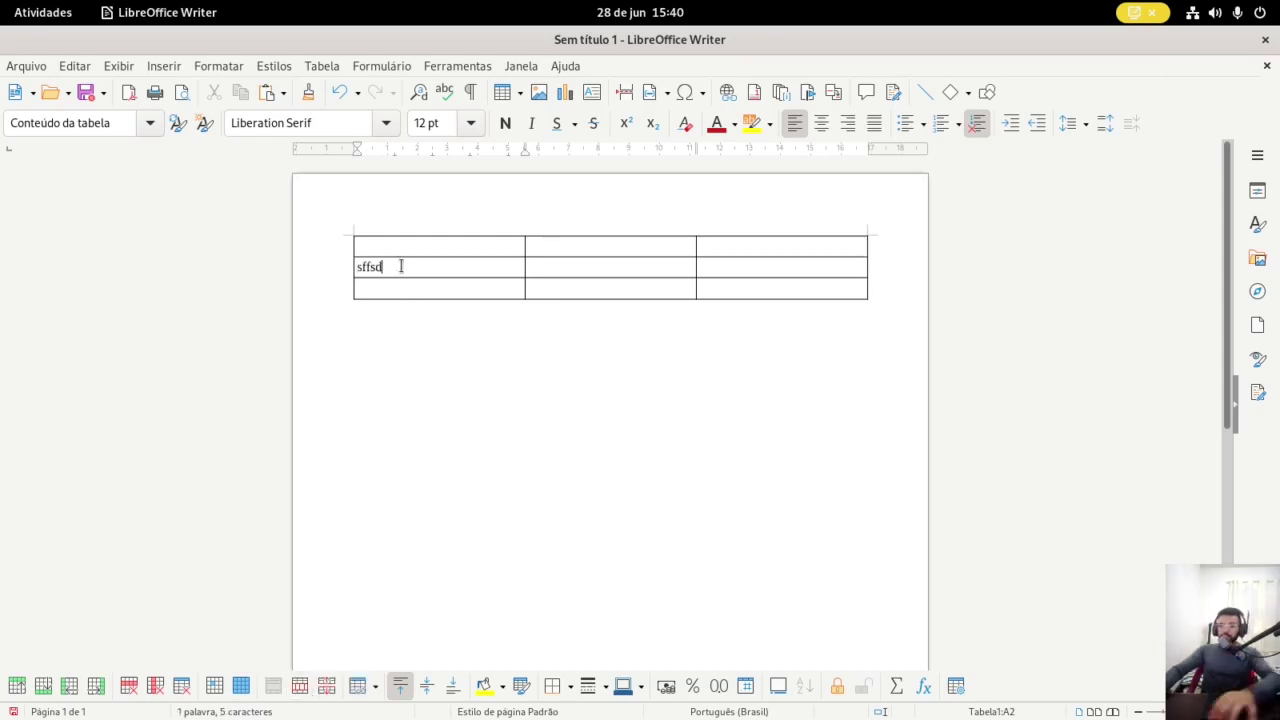
drag(401, 266, 357, 266)
key(BackSpace)
text(dfgd)
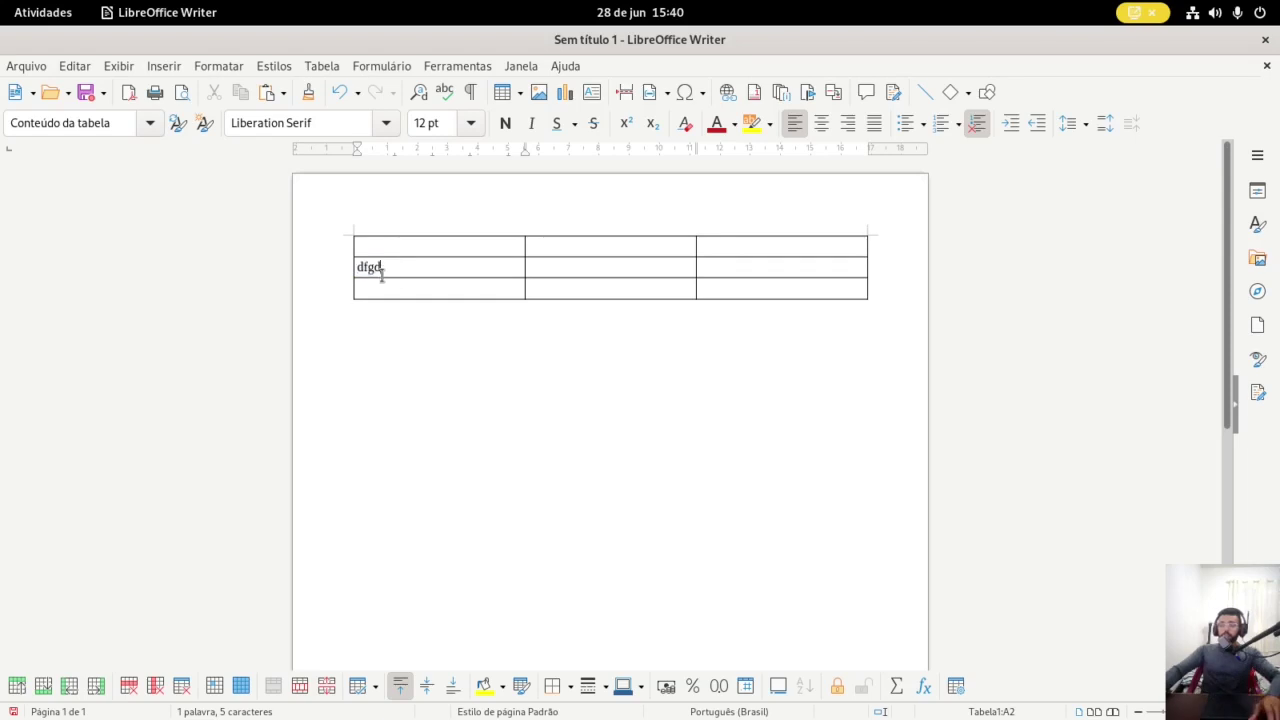
text(fg)
Split the dfgdfg cell vertically into two cells and enter dfgdfg in the new empty cell
click(299, 686)
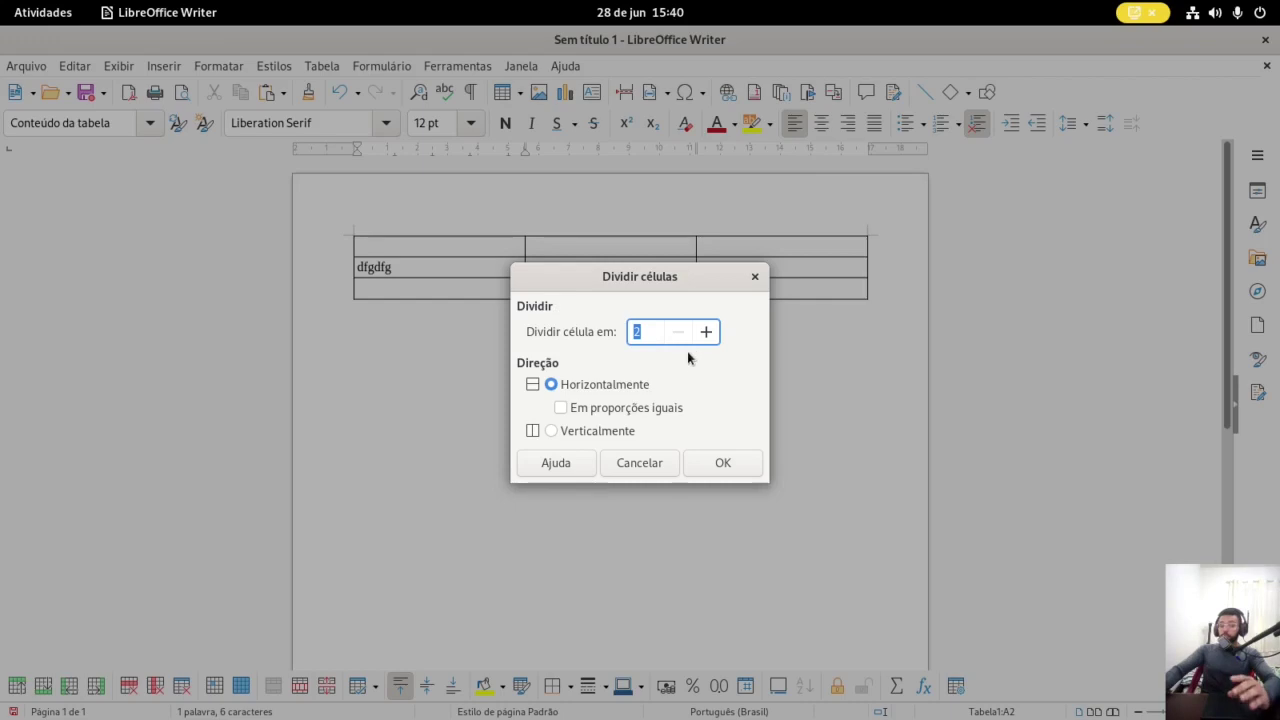
click(562, 390)
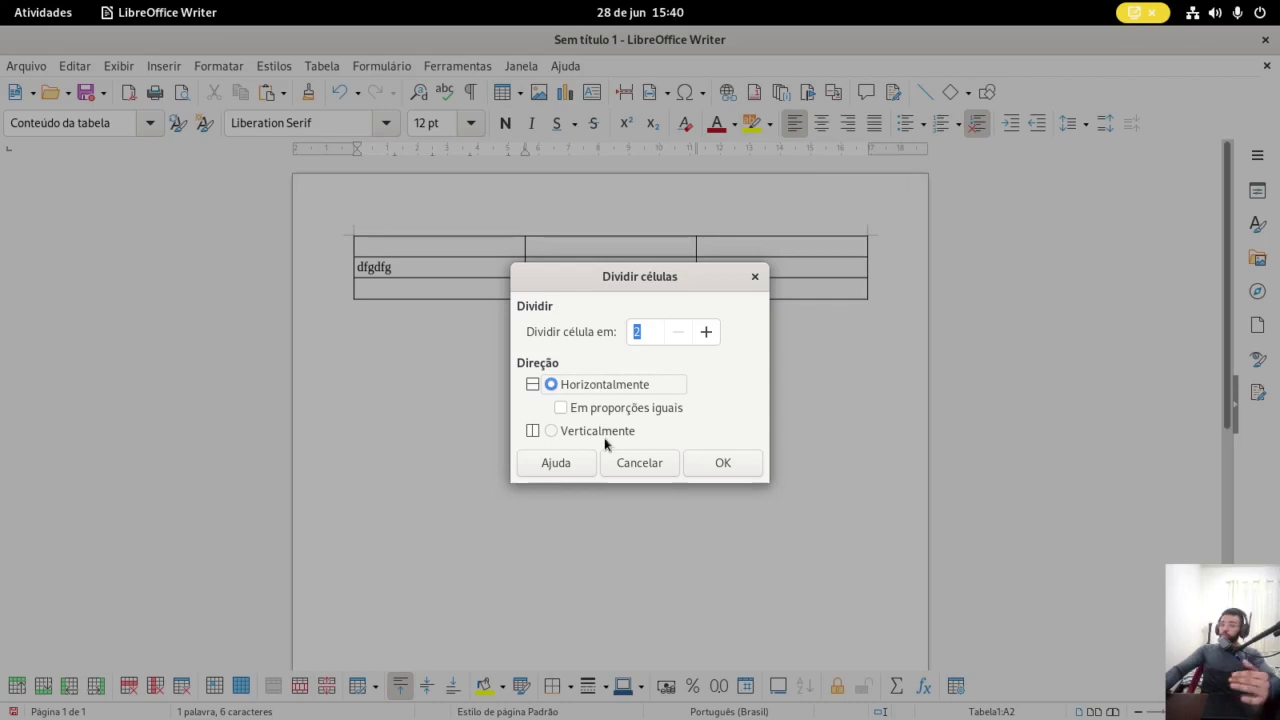
click(576, 432)
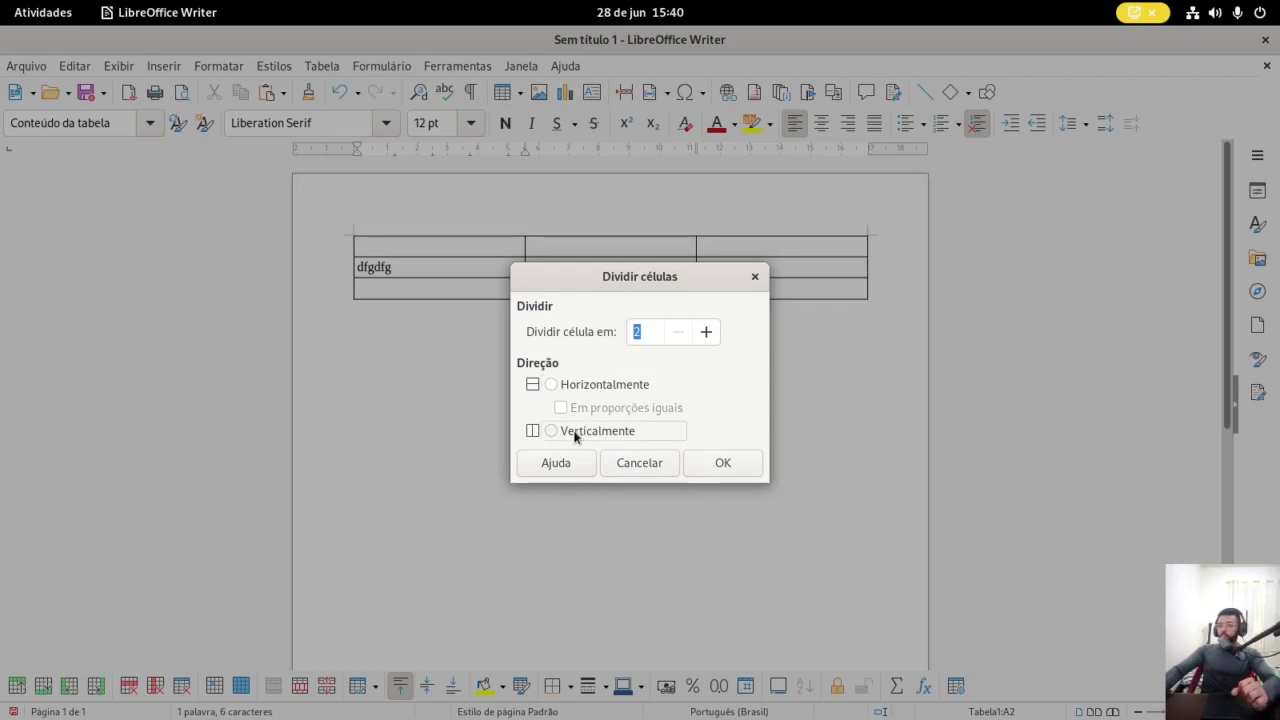
click(725, 468)
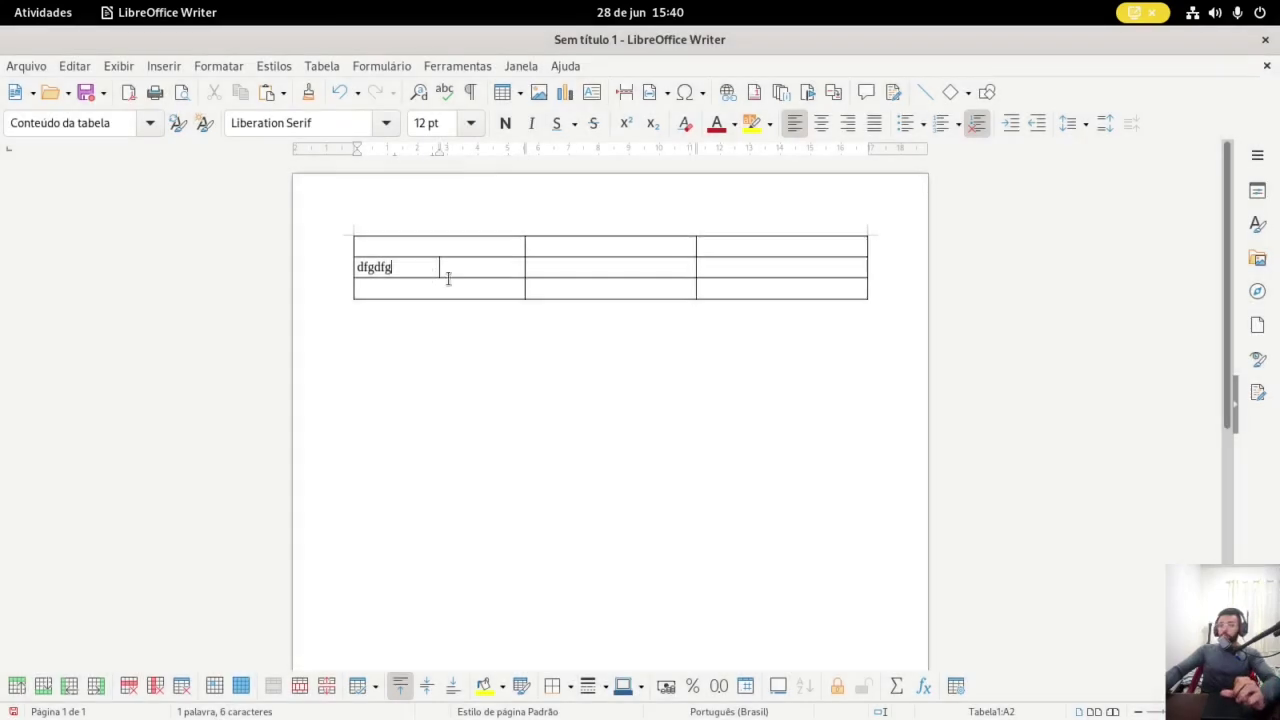
click(457, 268)
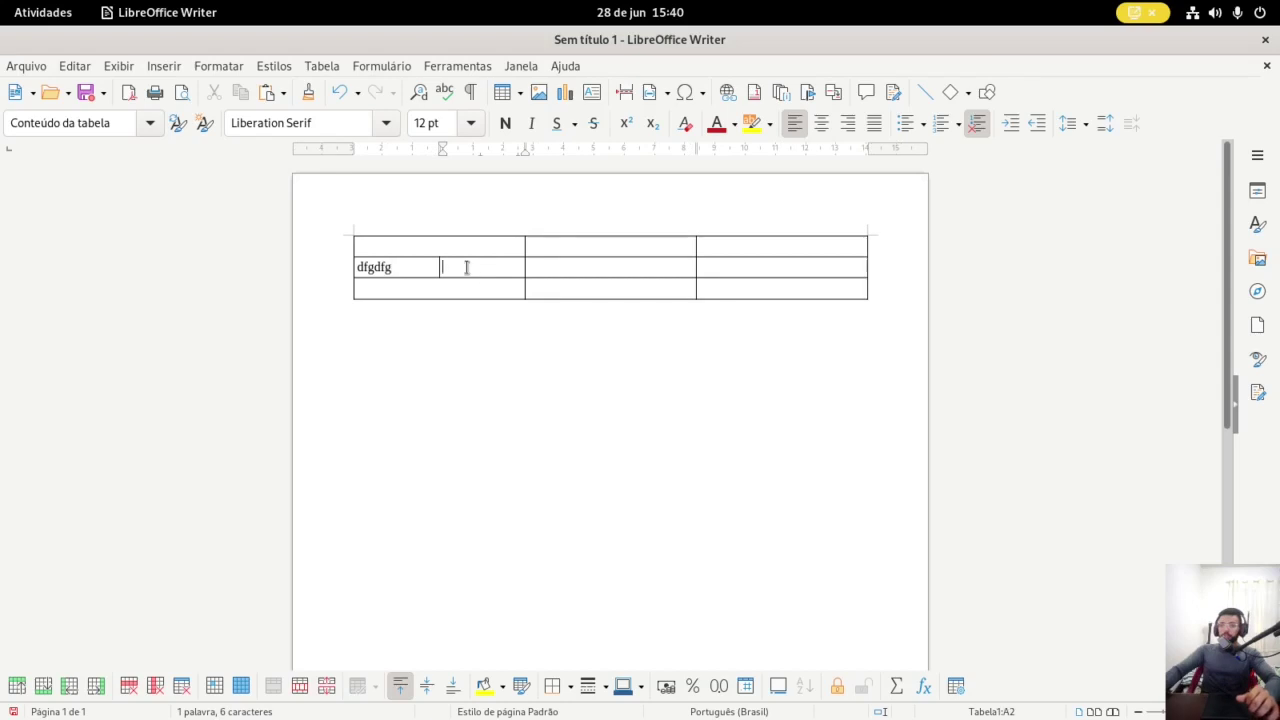
text(dfgdfg)
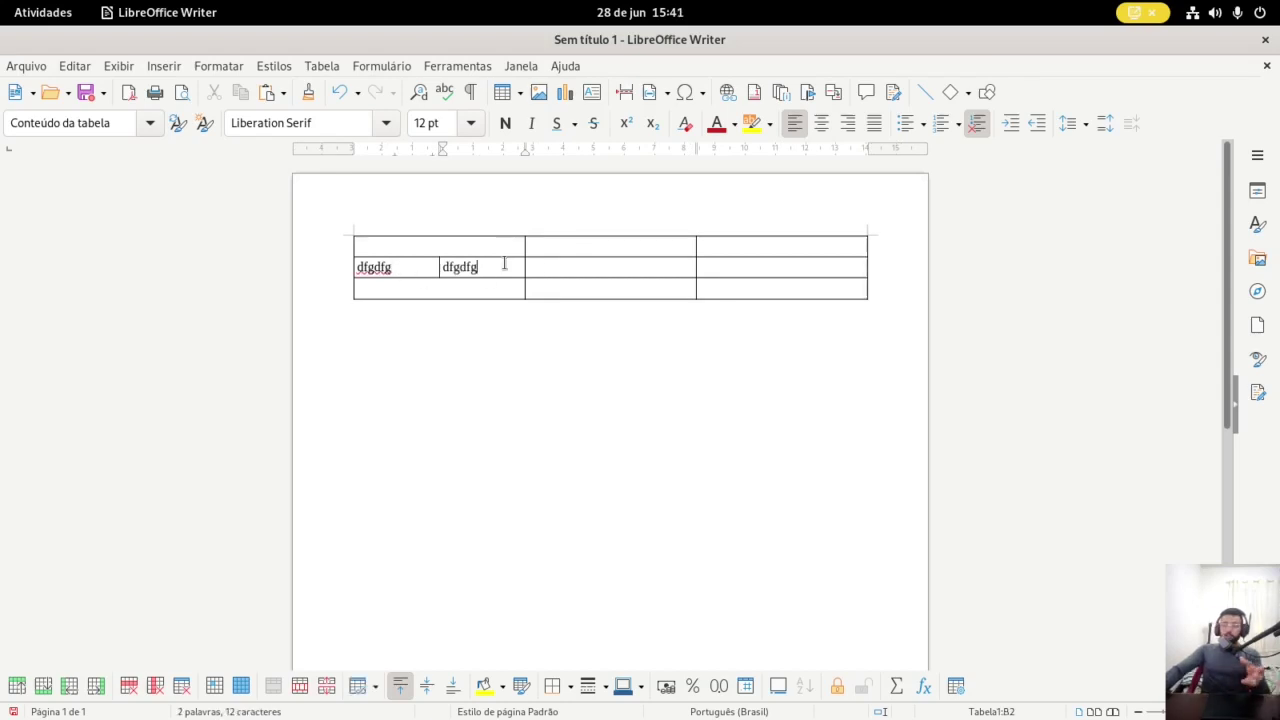
Split the empty middle cell of the table's second row horizontally into two cells
click(571, 267)
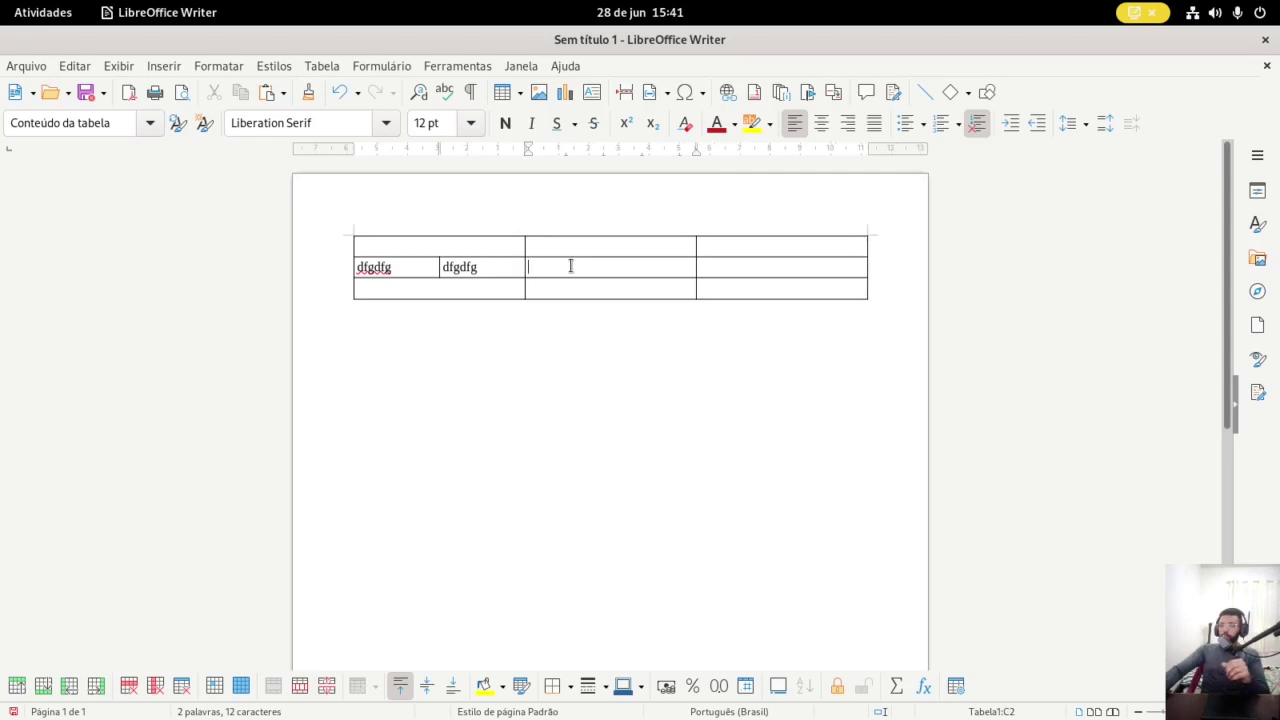
click(299, 686)
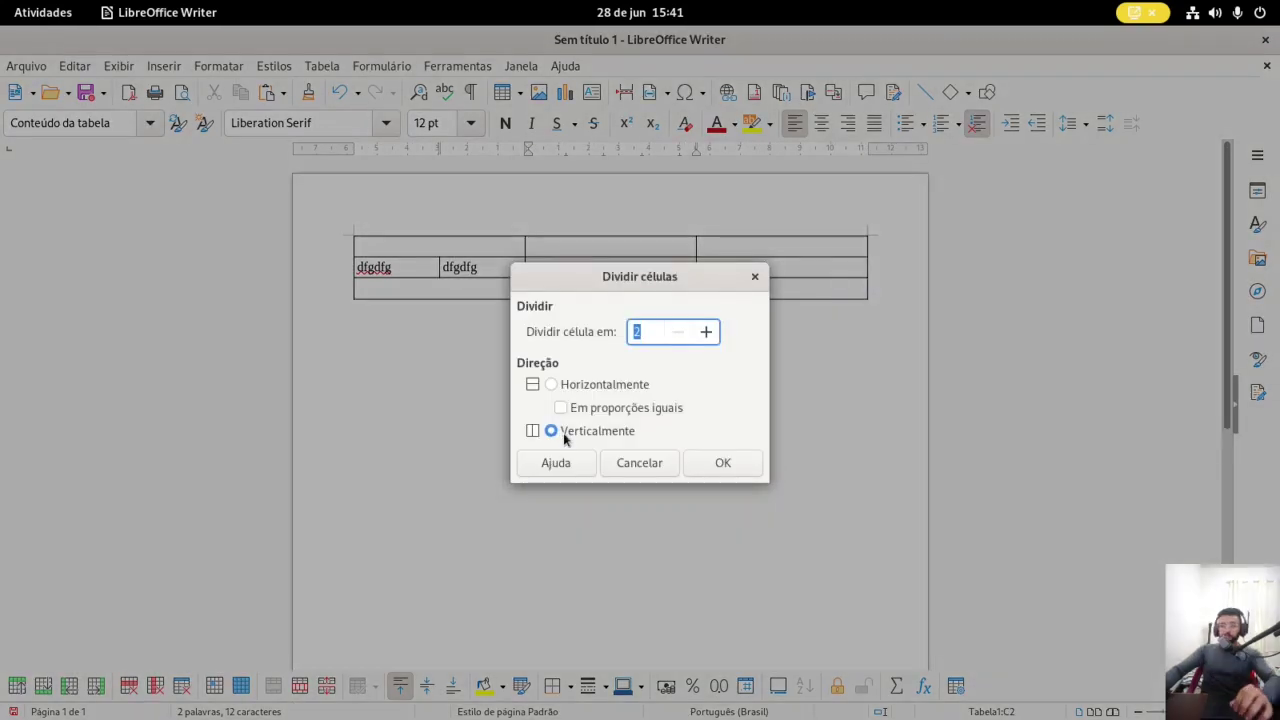
click(561, 384)
click(721, 463)
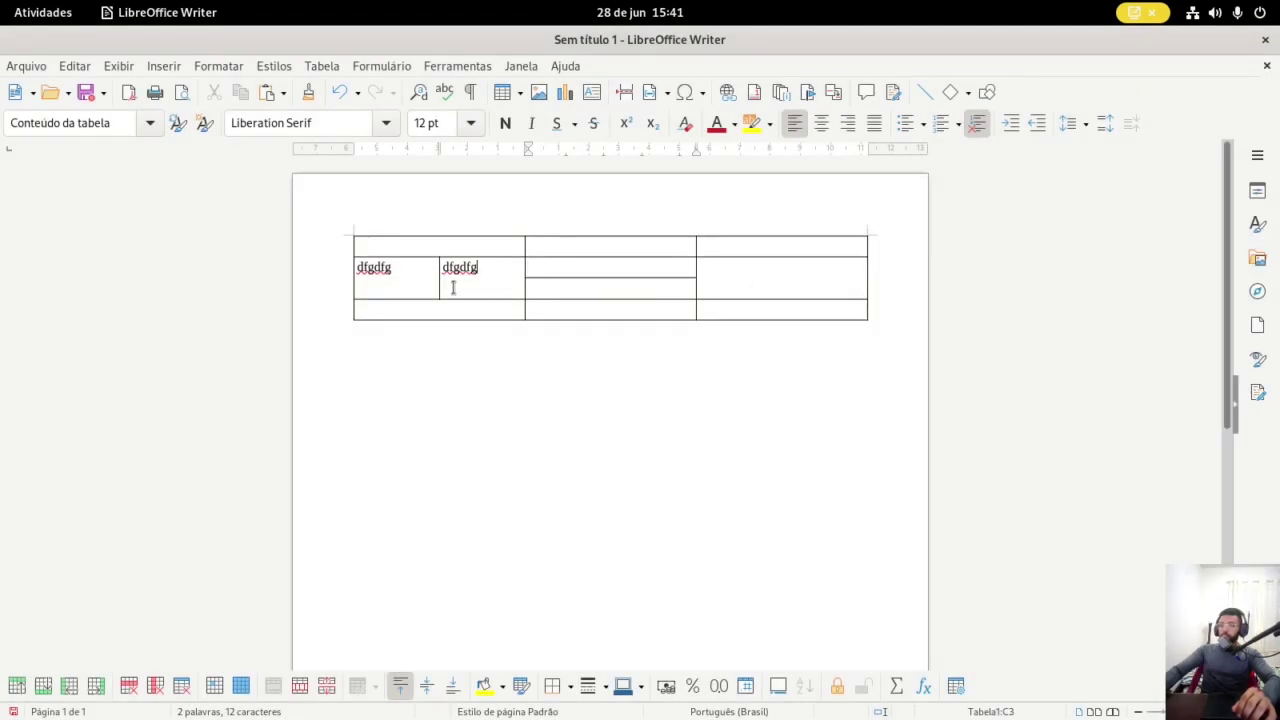
click(754, 289)
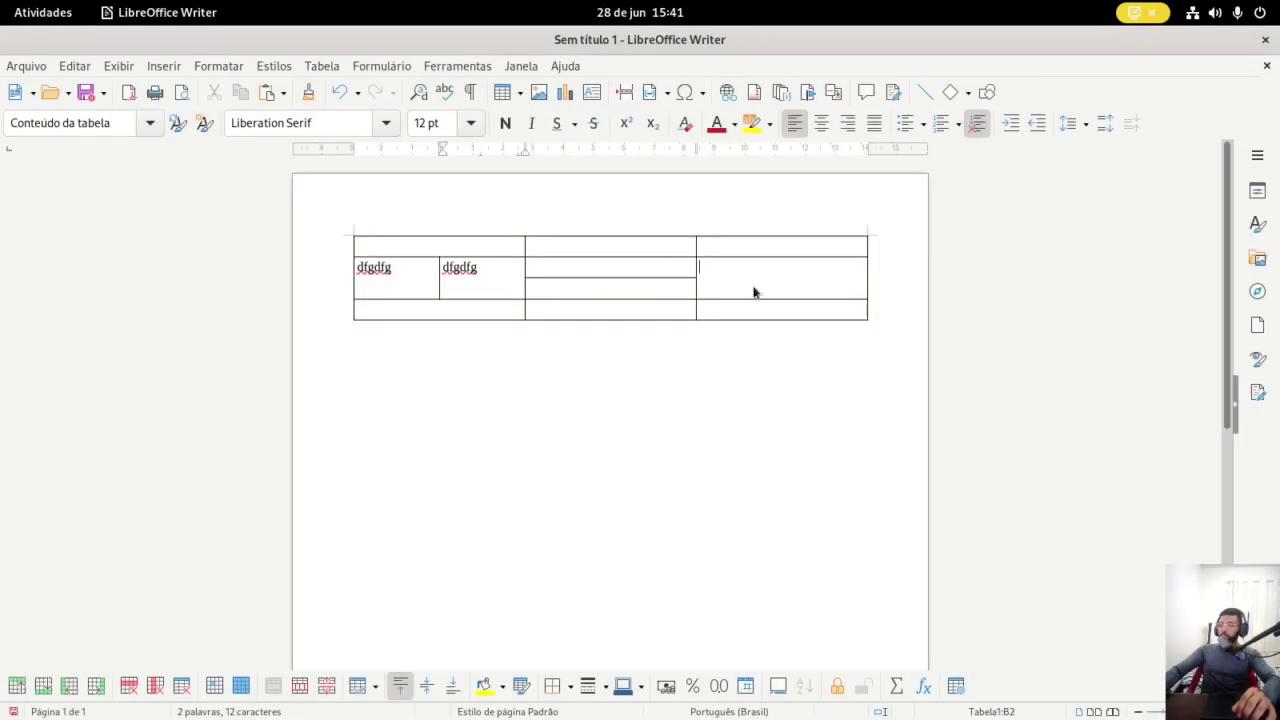
Split the table at the lower half of the divided middle cell, using the Copiar título mode
click(575, 268)
click(574, 286)
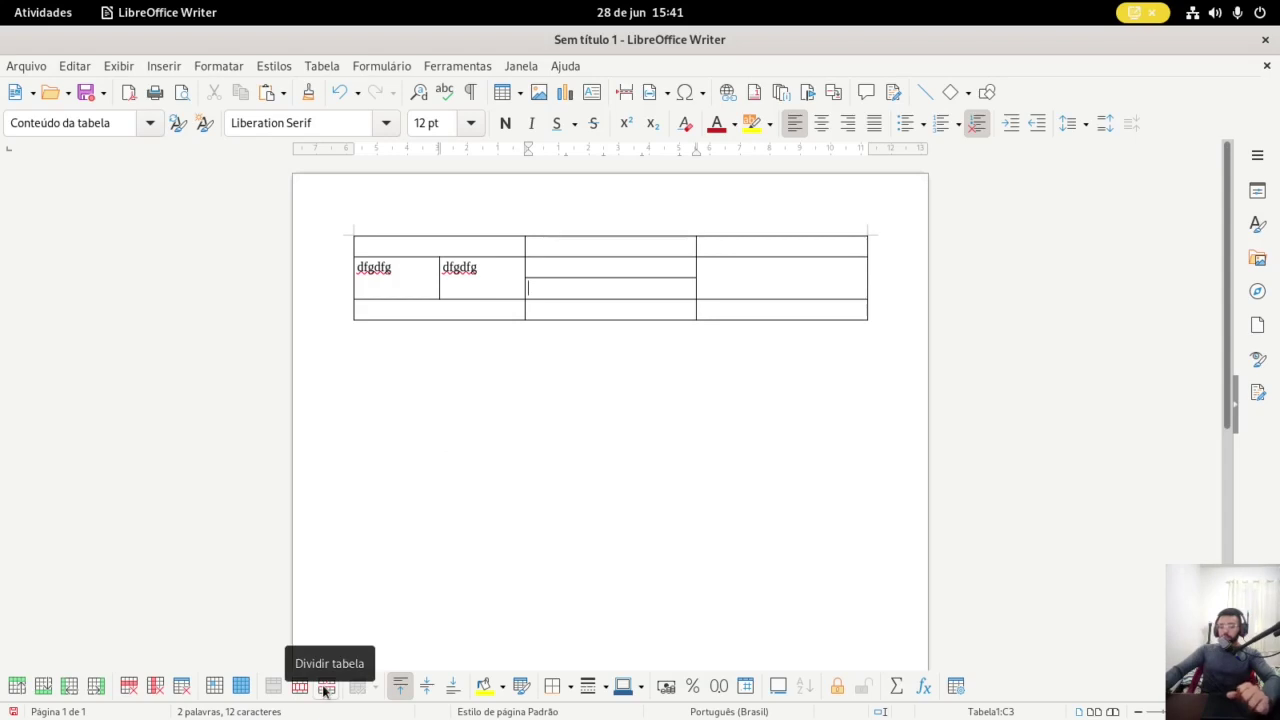
click(490, 310)
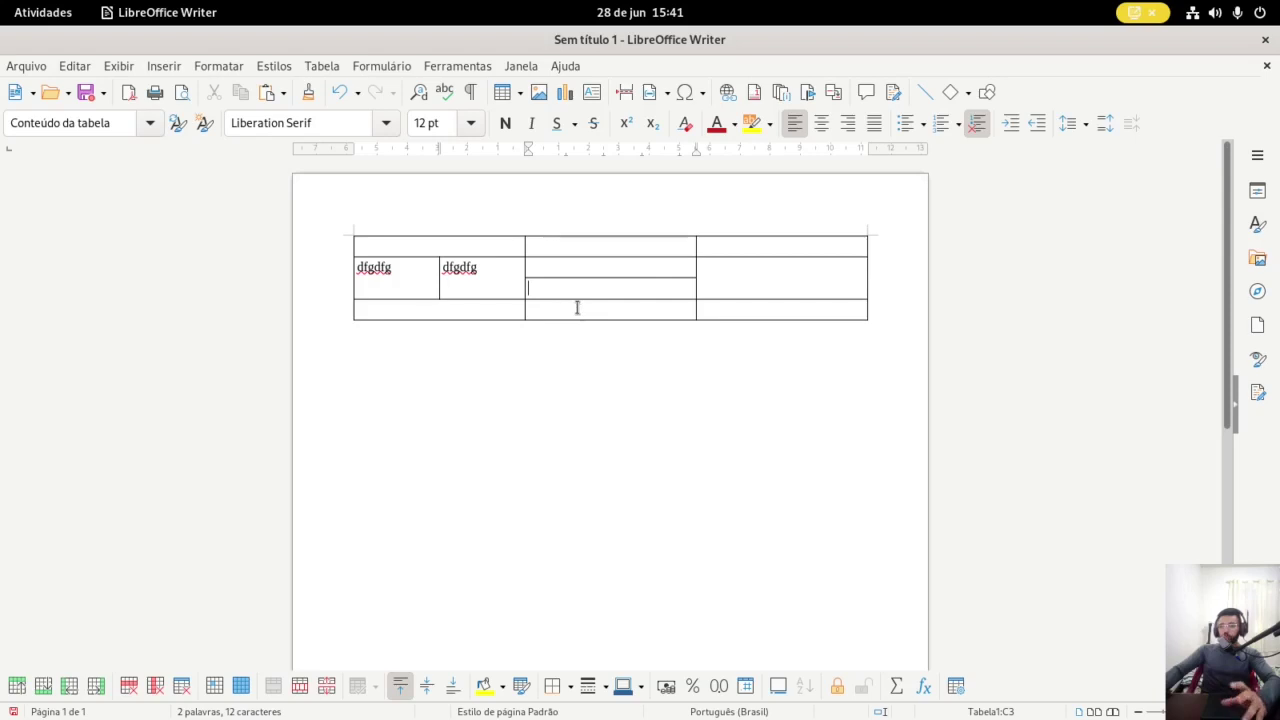
click(329, 688)
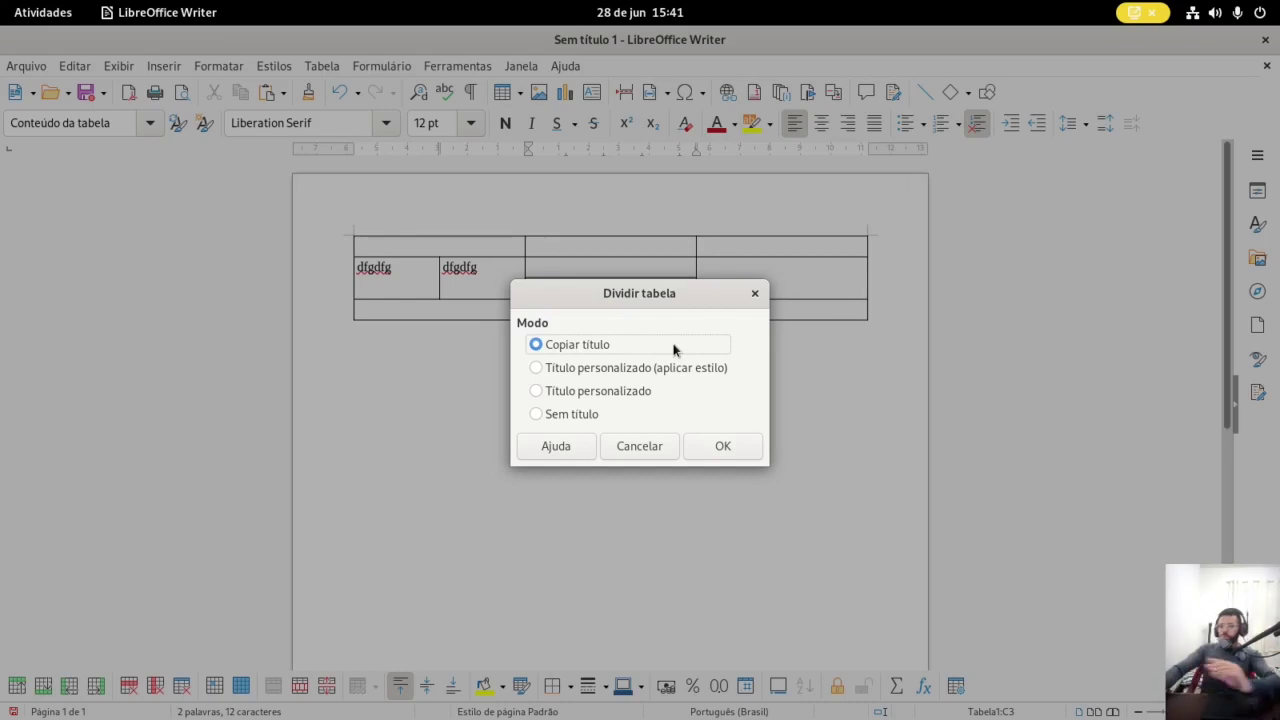
click(721, 449)
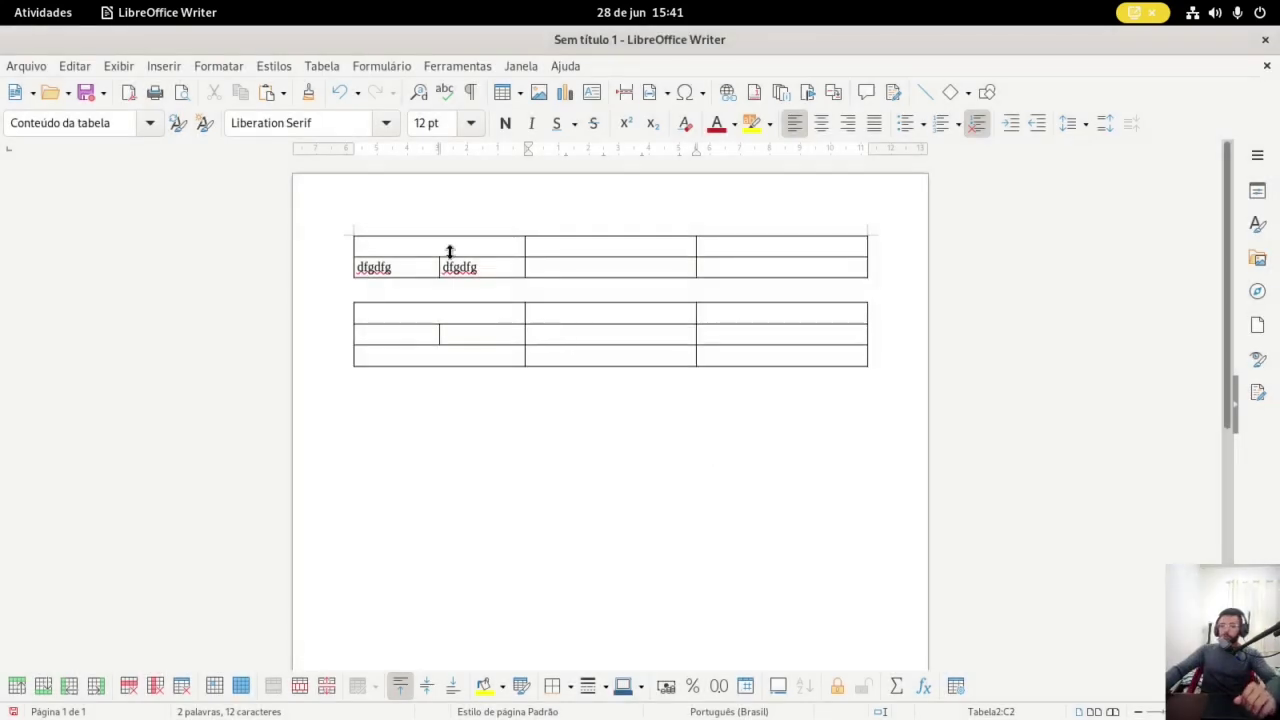
Delete both resulting tables and clear all remaining content from the document
click(181, 686)
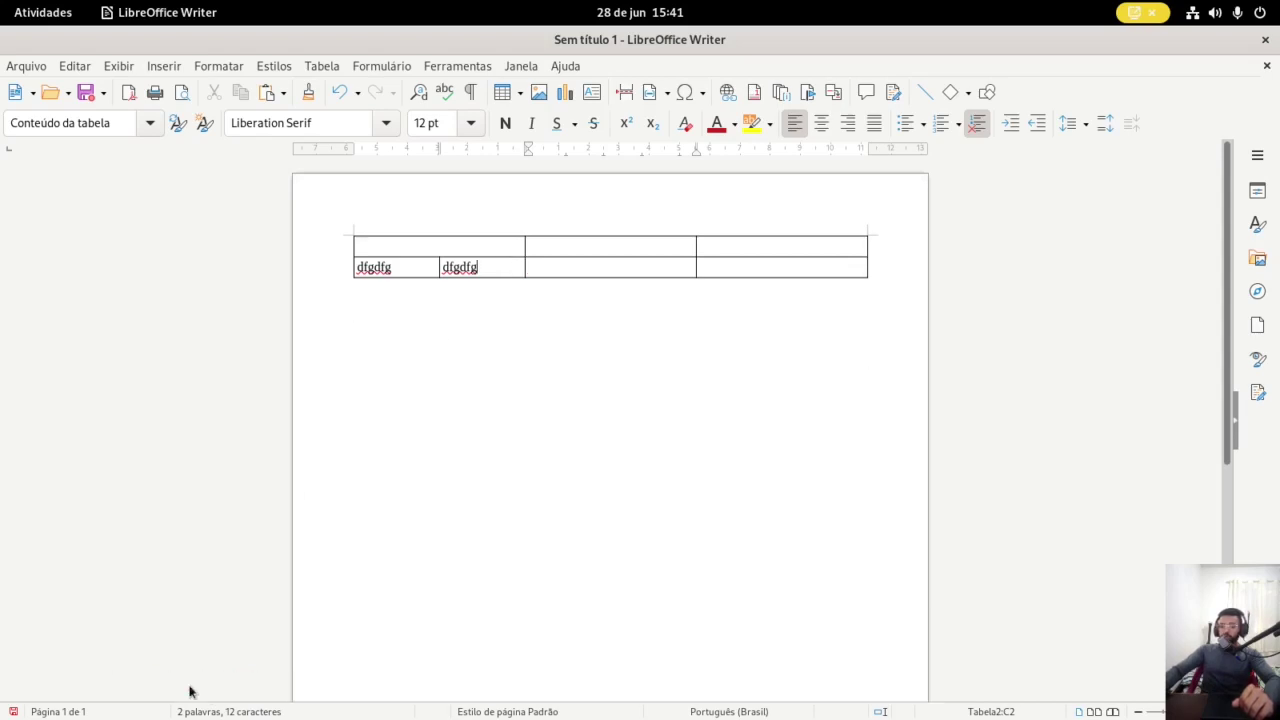
click(181, 686)
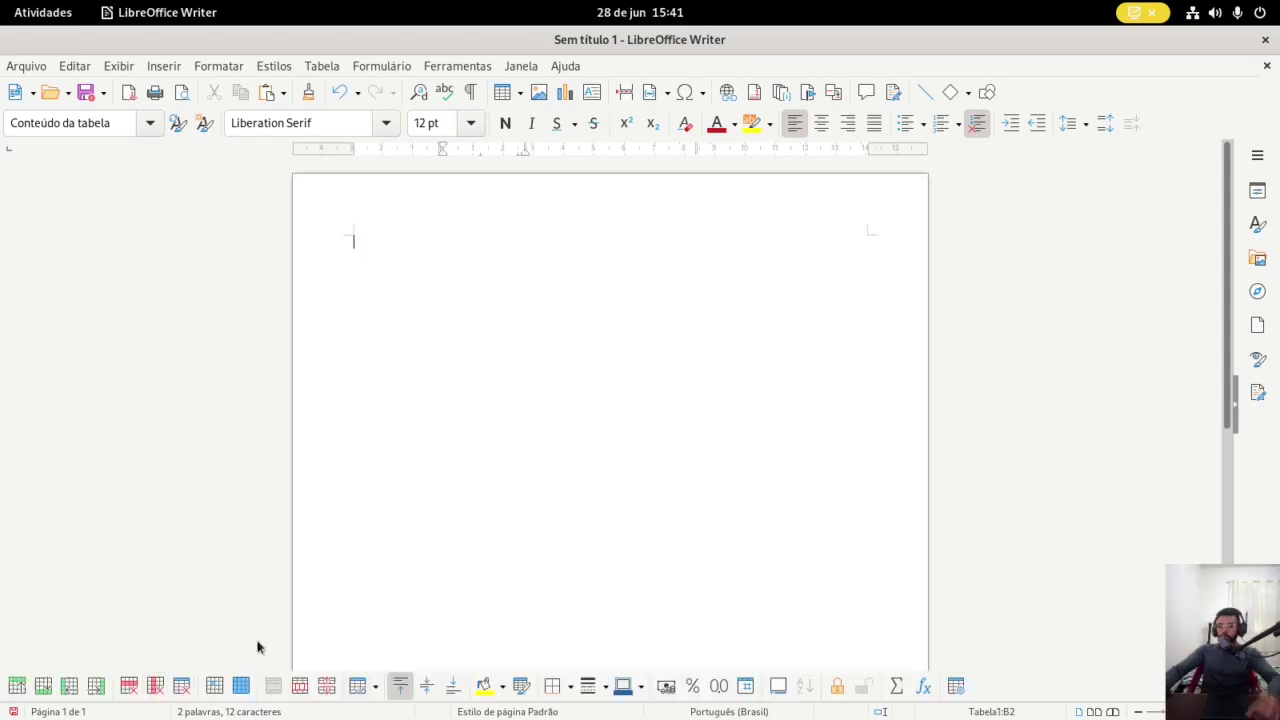
key(ctrl+a)
key(Delete)
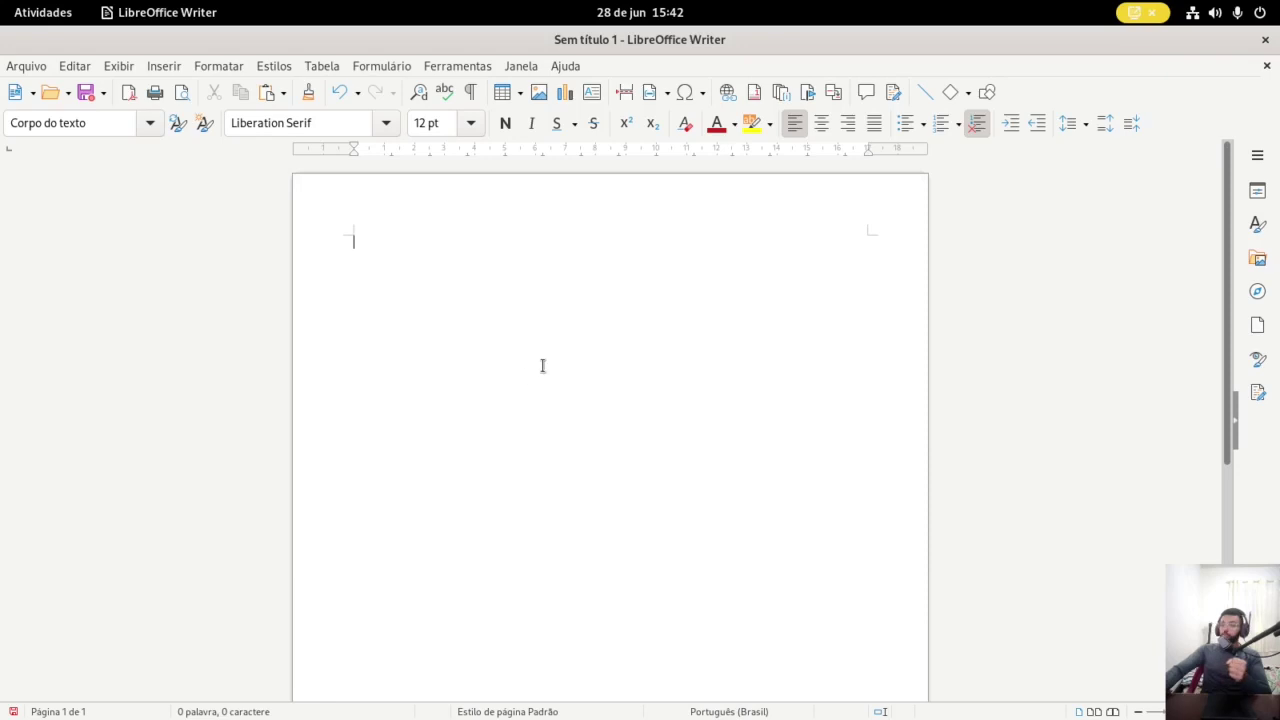
Insert the picture 1.jpg from the fdp cast folder into the empty document and select it on the page
click(539, 94)
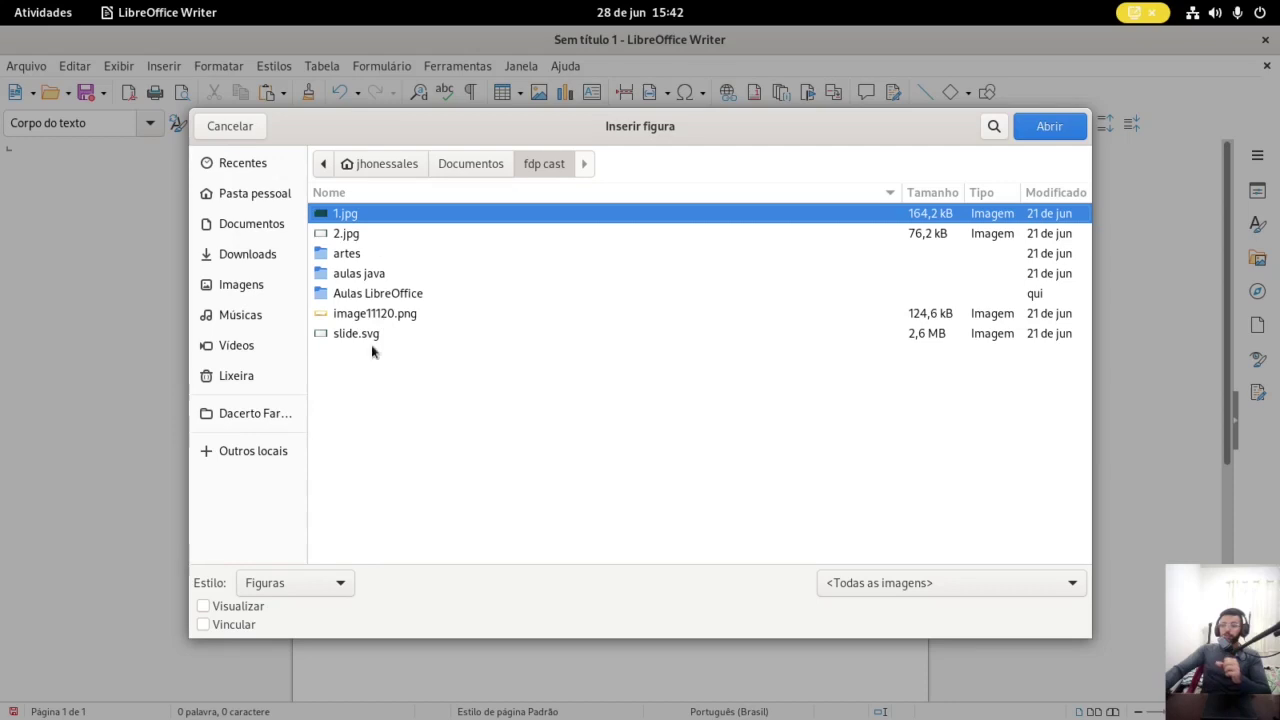
click(362, 233)
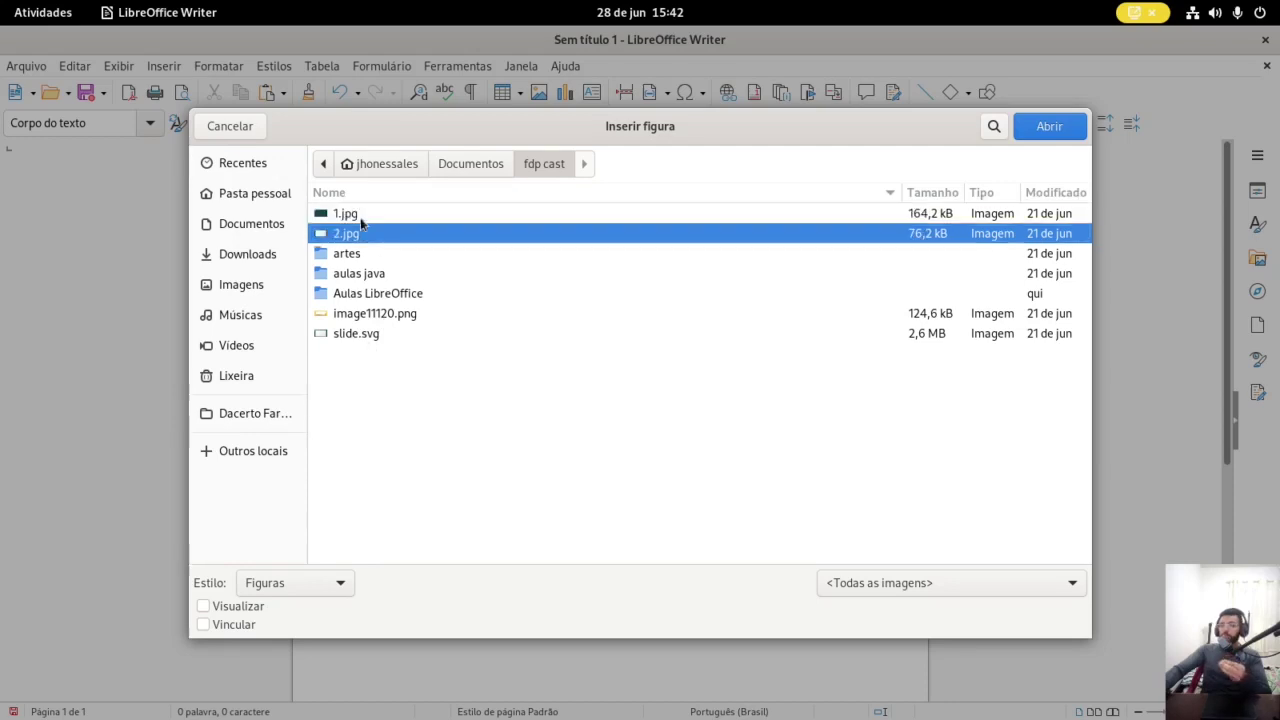
click(361, 218)
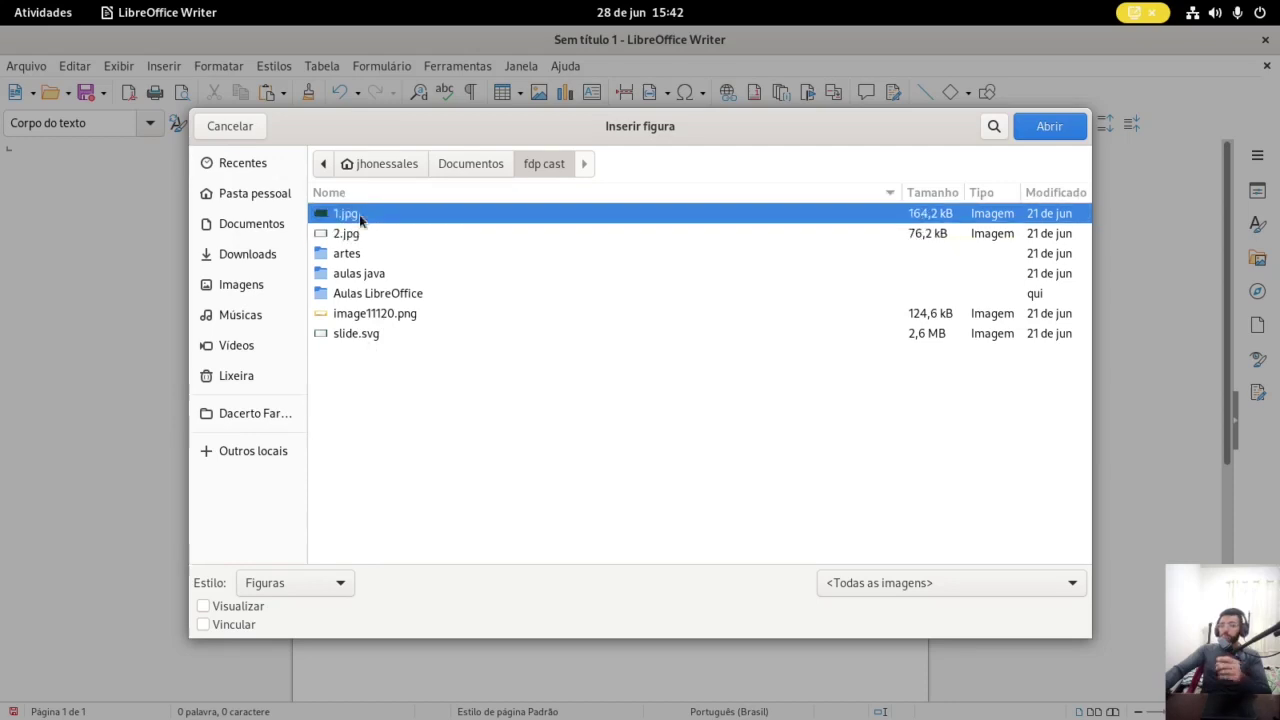
click(1050, 127)
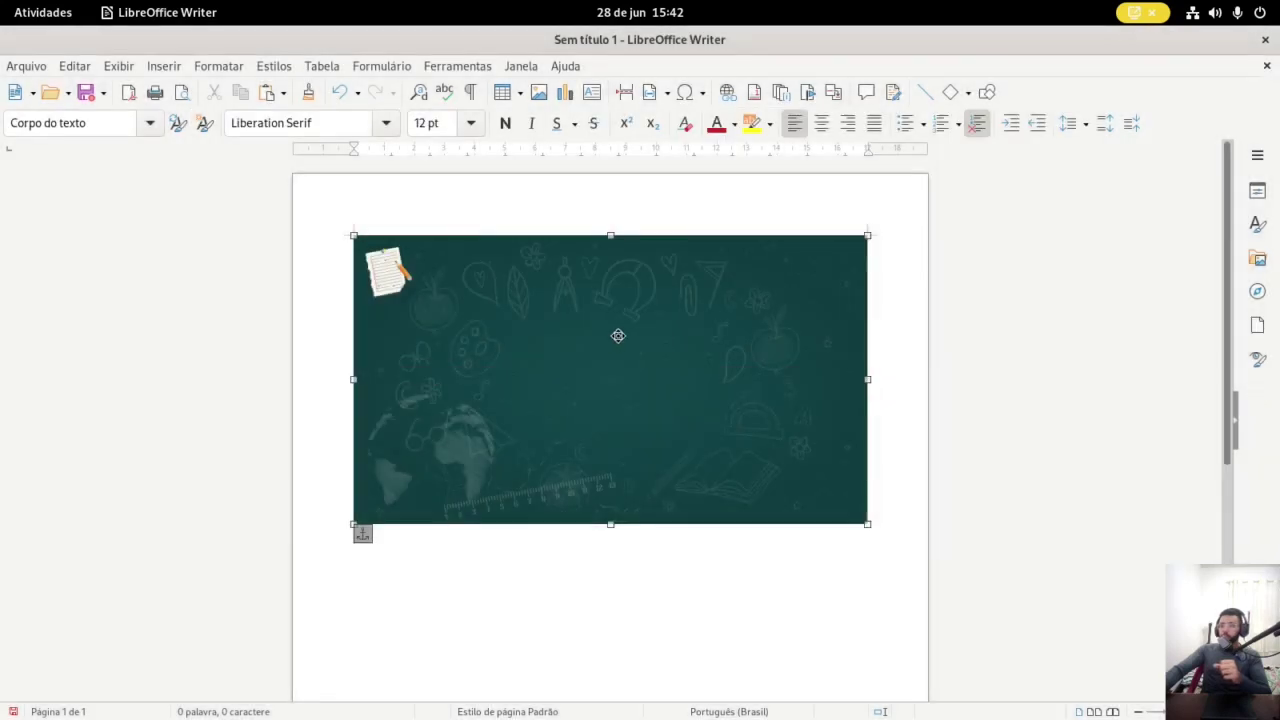
click(646, 668)
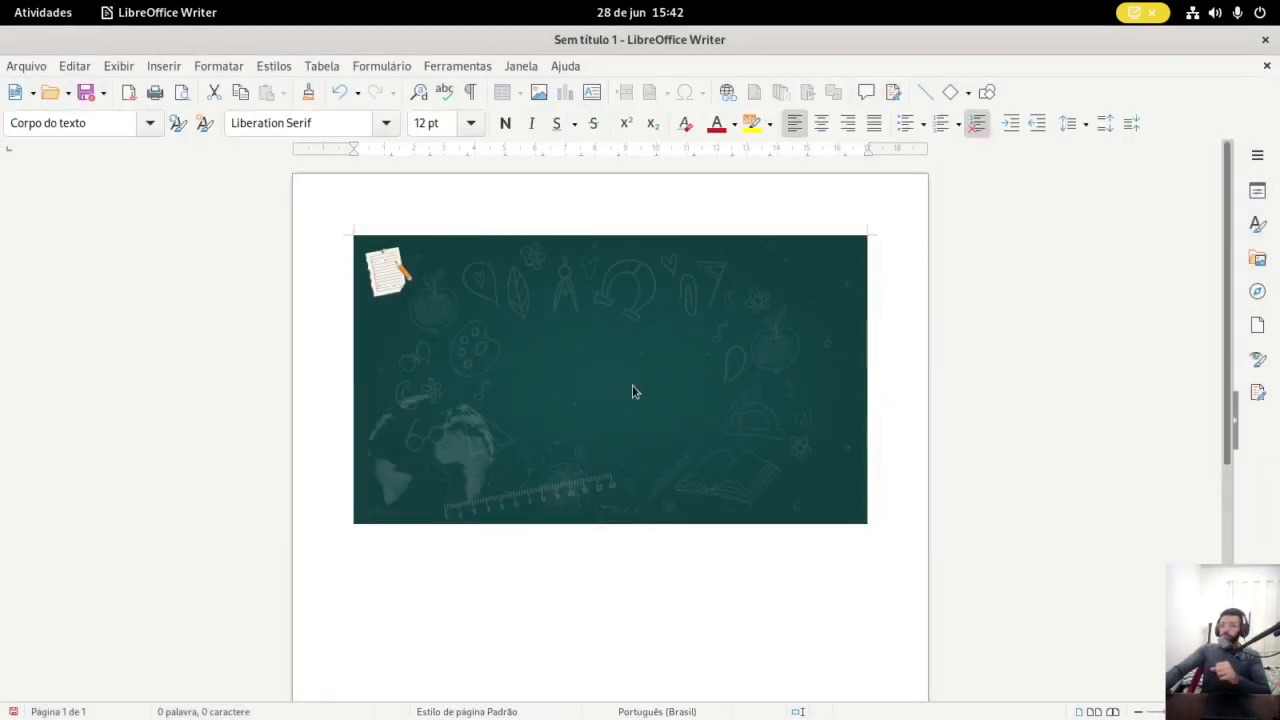
click(621, 341)
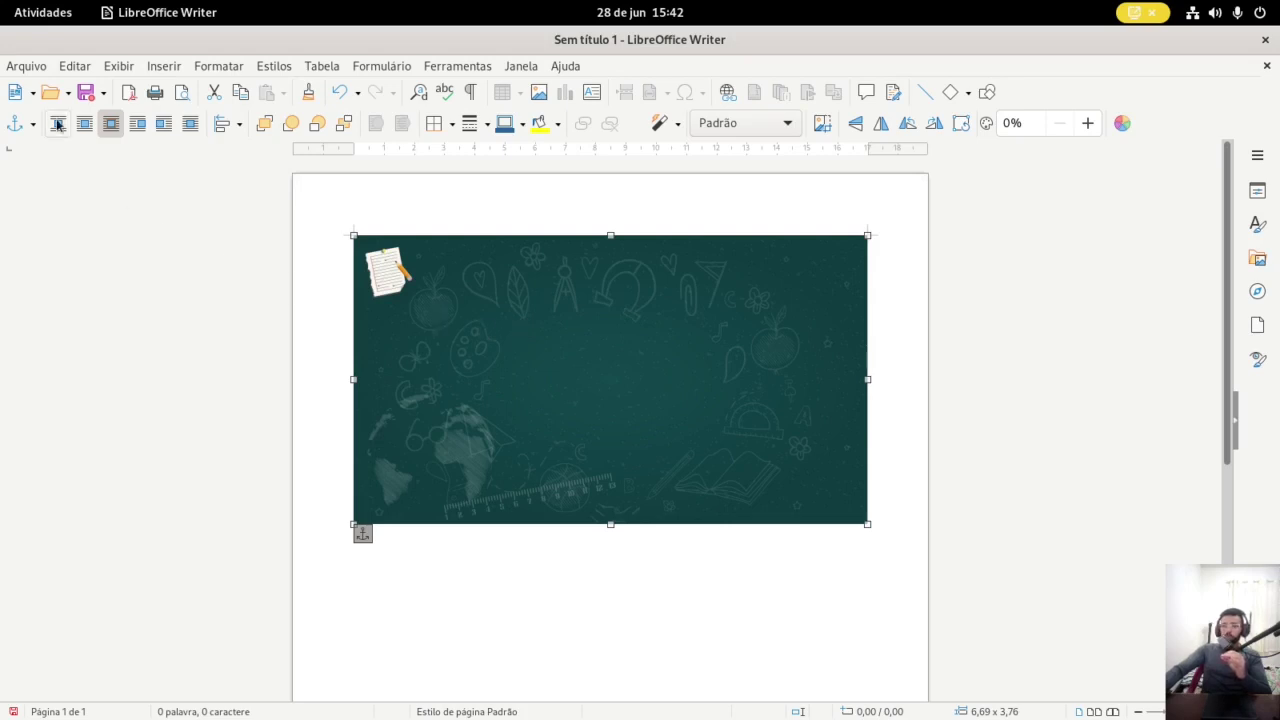
Delete the selected picture from the page and undo the deletion
click(393, 640)
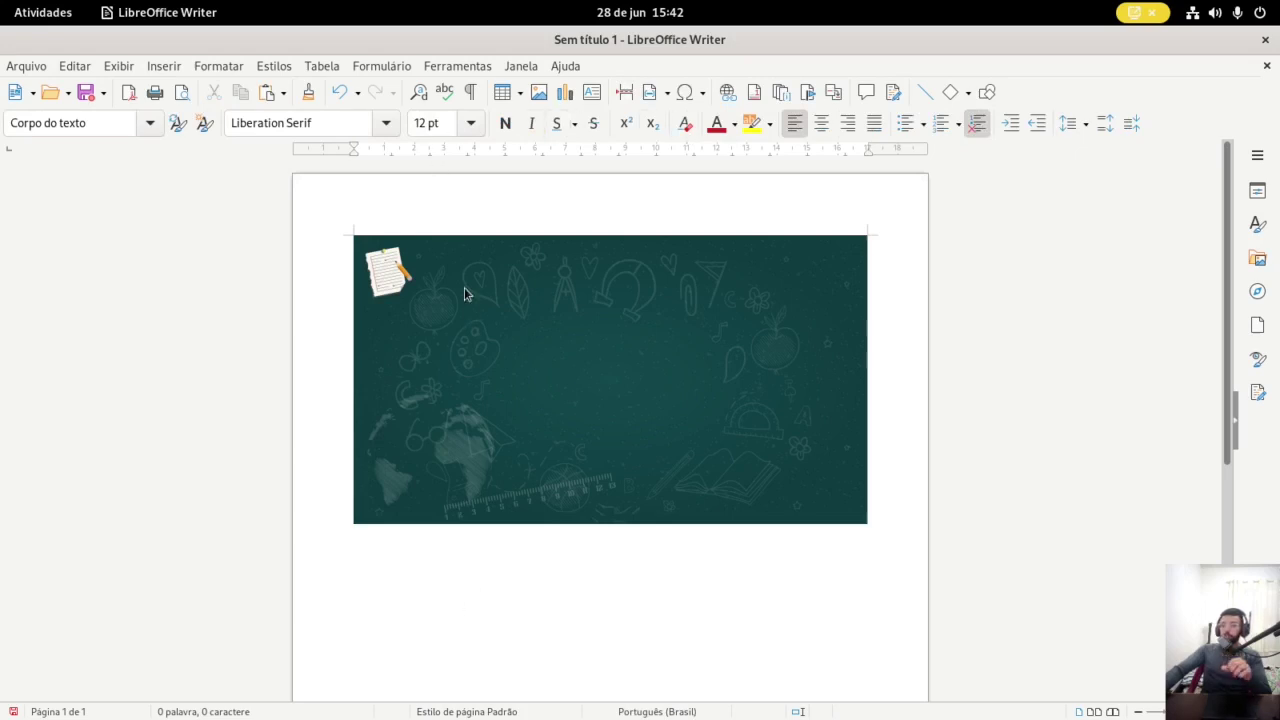
click(500, 366)
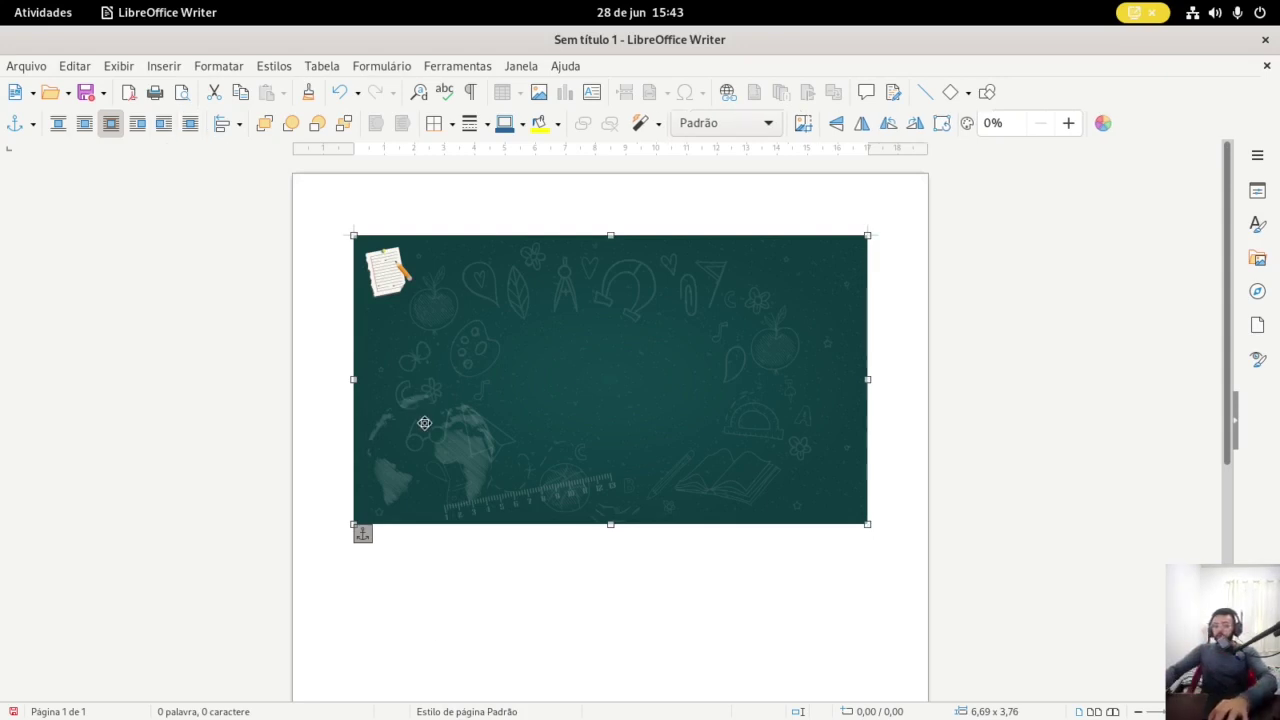
key(Delete)
key(ctrl+z)
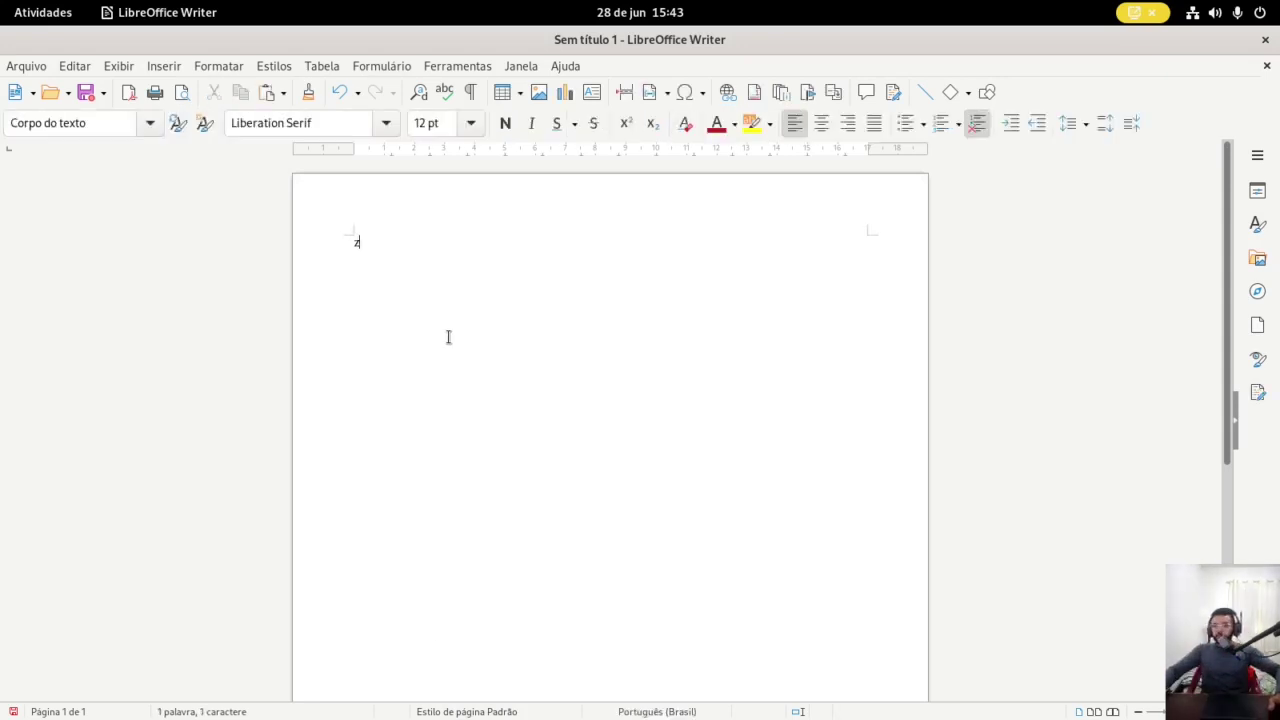
key(ctrl+z)
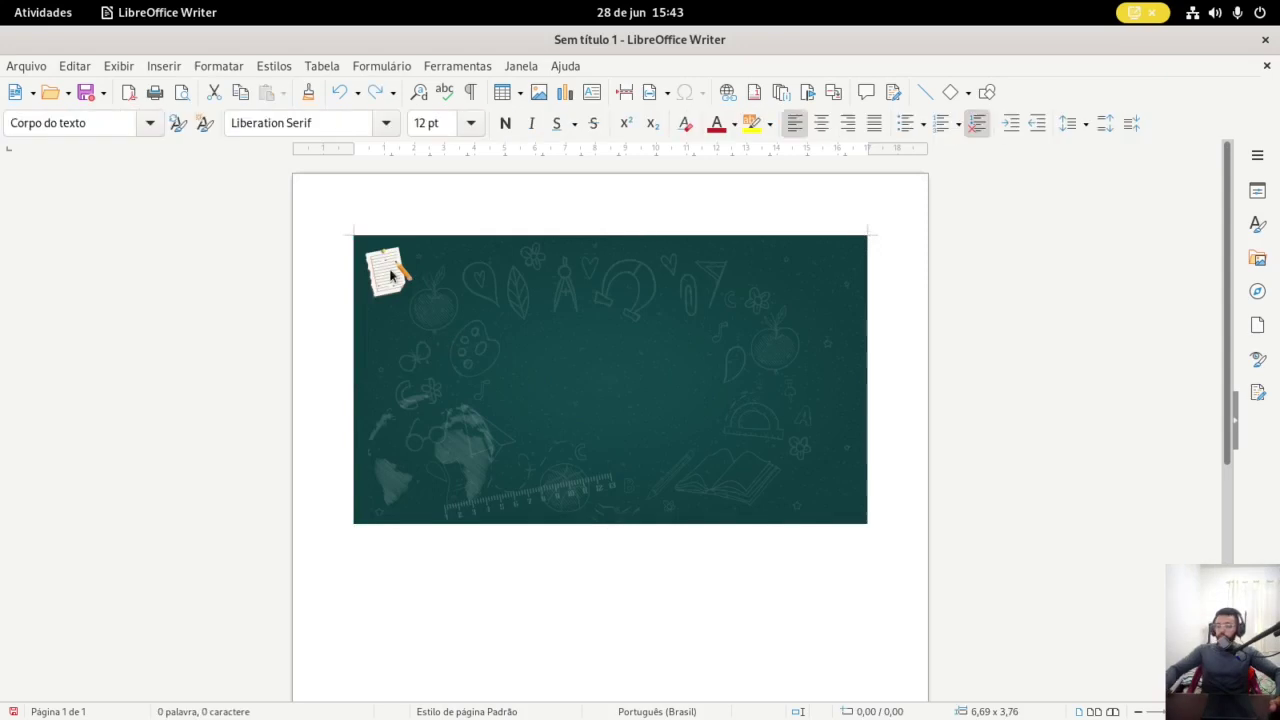
Add three empty lines above the picture and paste the copied multi-paragraph text there
key(Return)
key(Return)
key(Return)
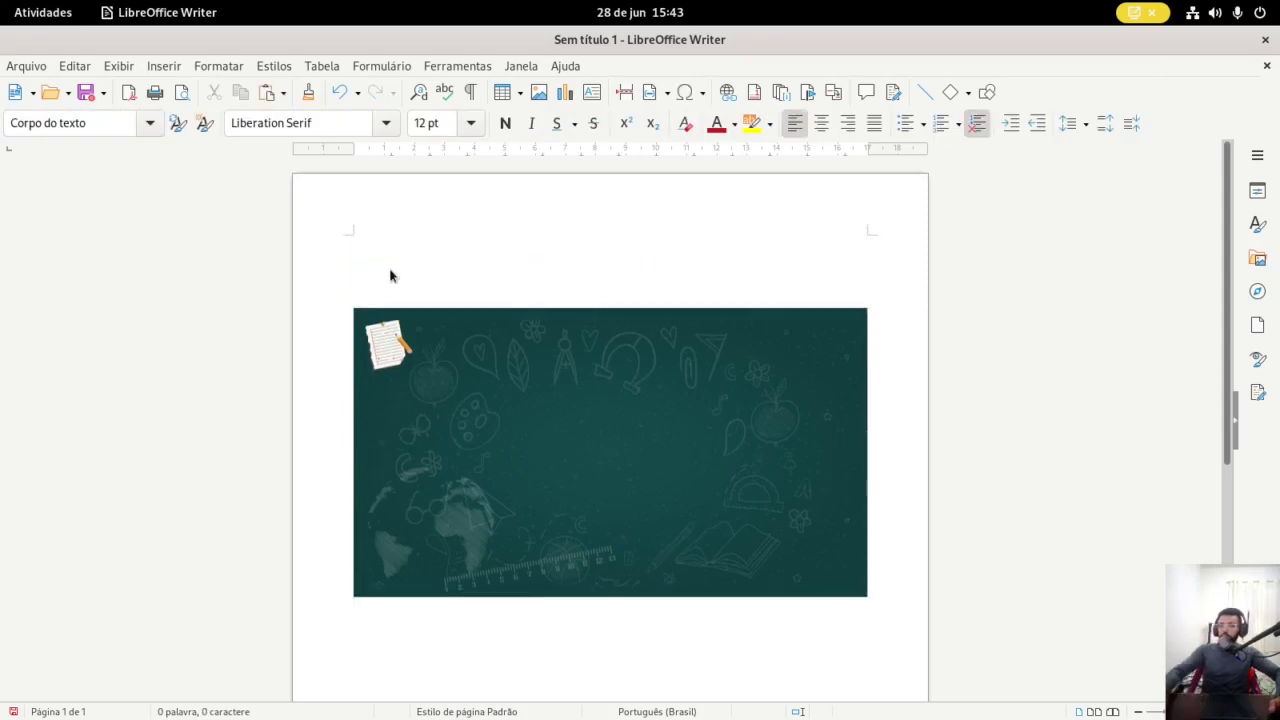
key(ctrl+v)
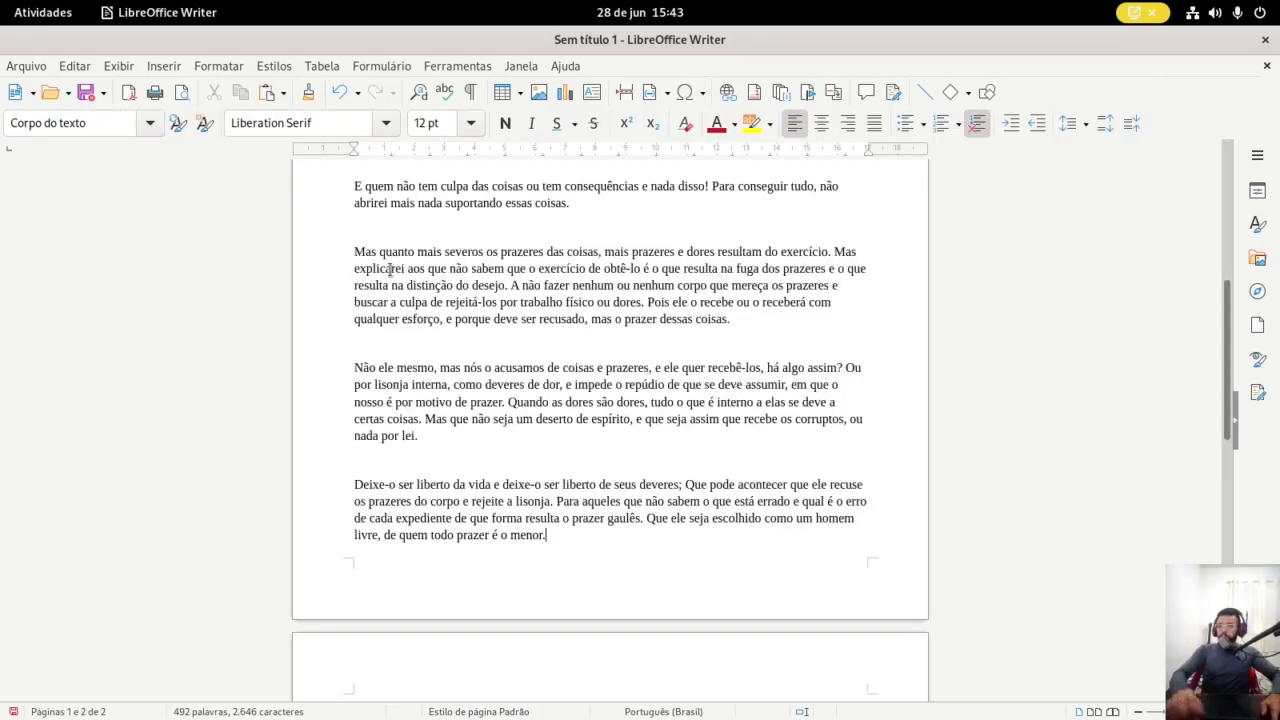
Move the picture from the second page up to the gap between the second and third paragraphs of page one
scroll(390, 268, up, 8)
scroll(449, 291, down, 14)
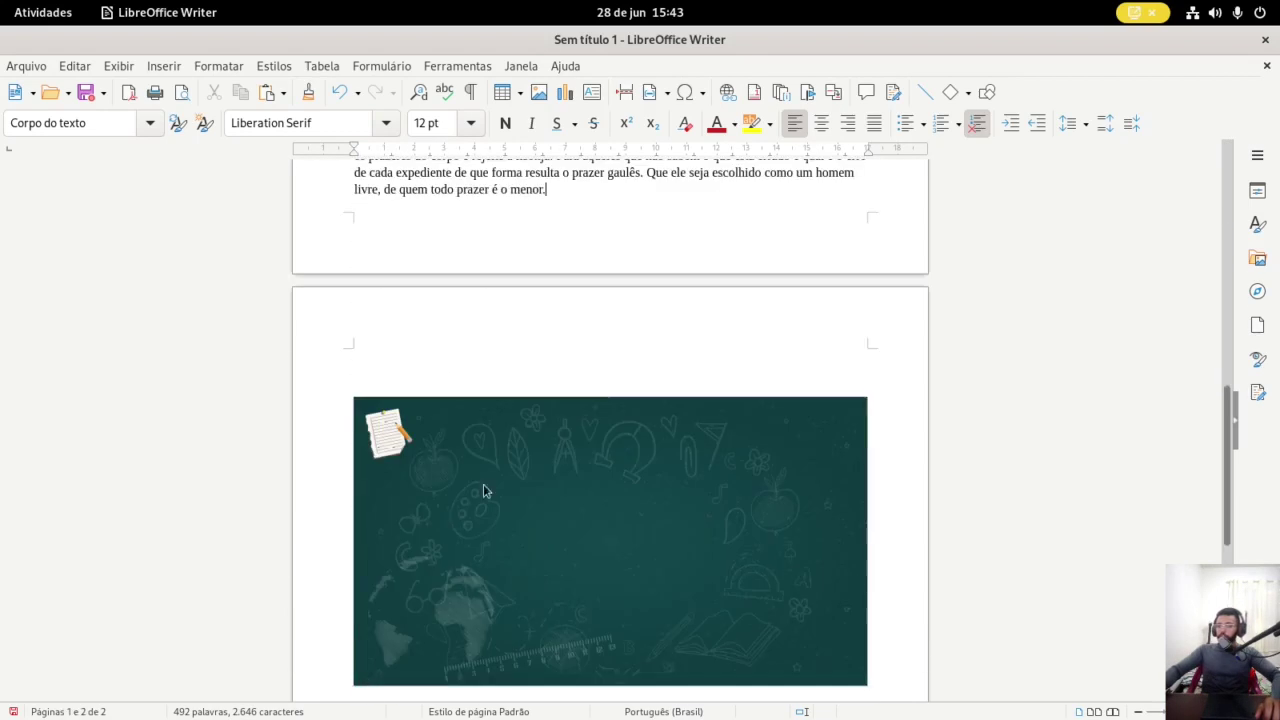
click(541, 522)
drag(541, 522, 543, 257)
scroll(560, 600, up, 4)
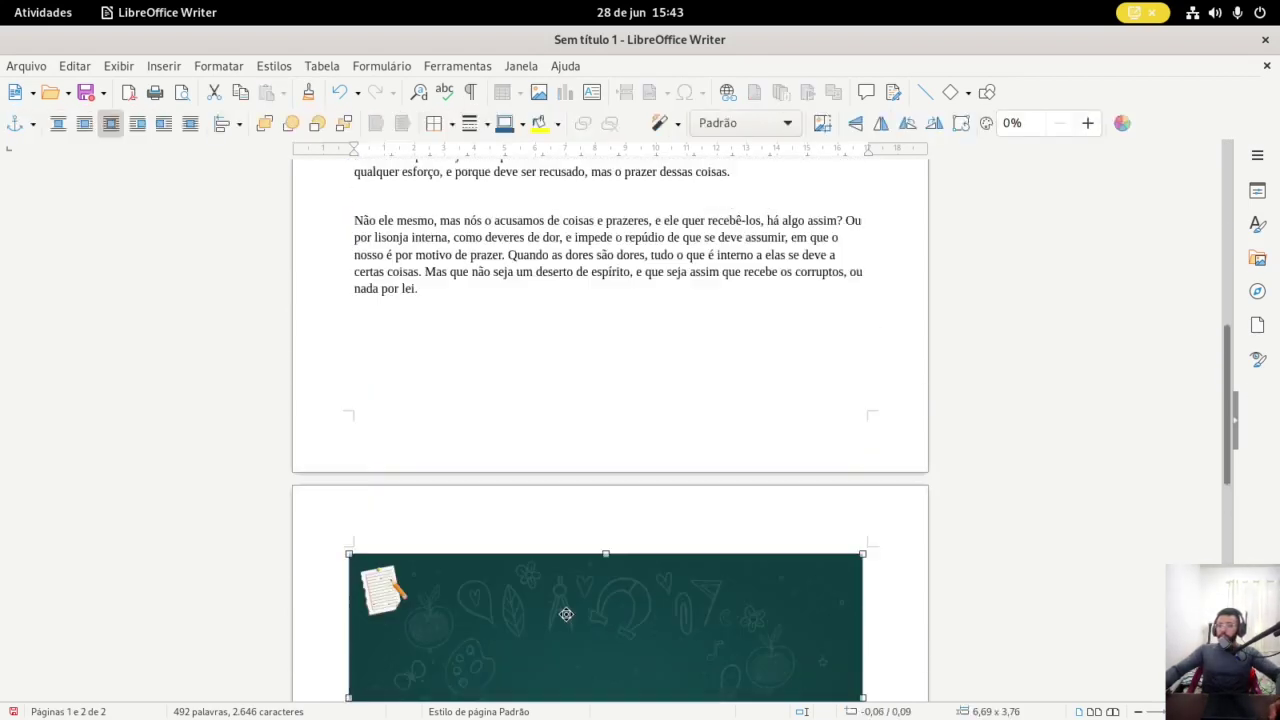
drag(566, 669, 600, 260)
scroll(543, 494, up, 5)
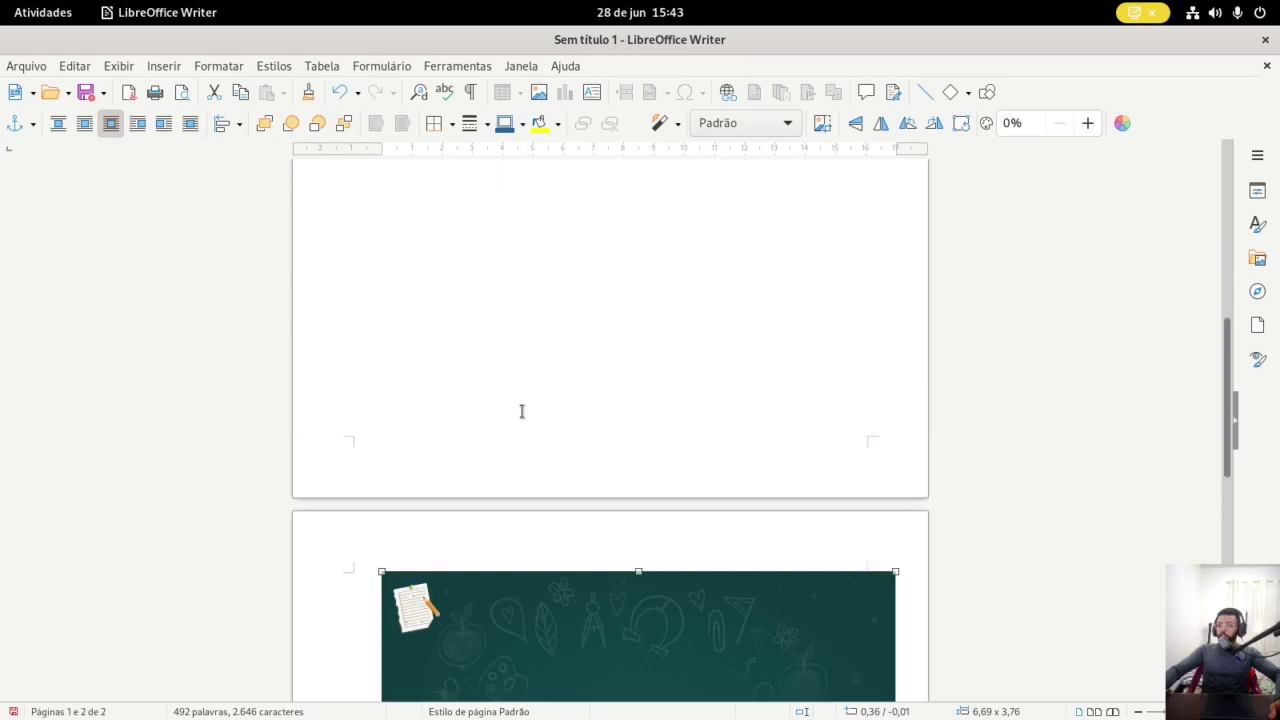
scroll(520, 409, down, 2)
drag(551, 523, 536, 236)
scroll(520, 450, up, 6)
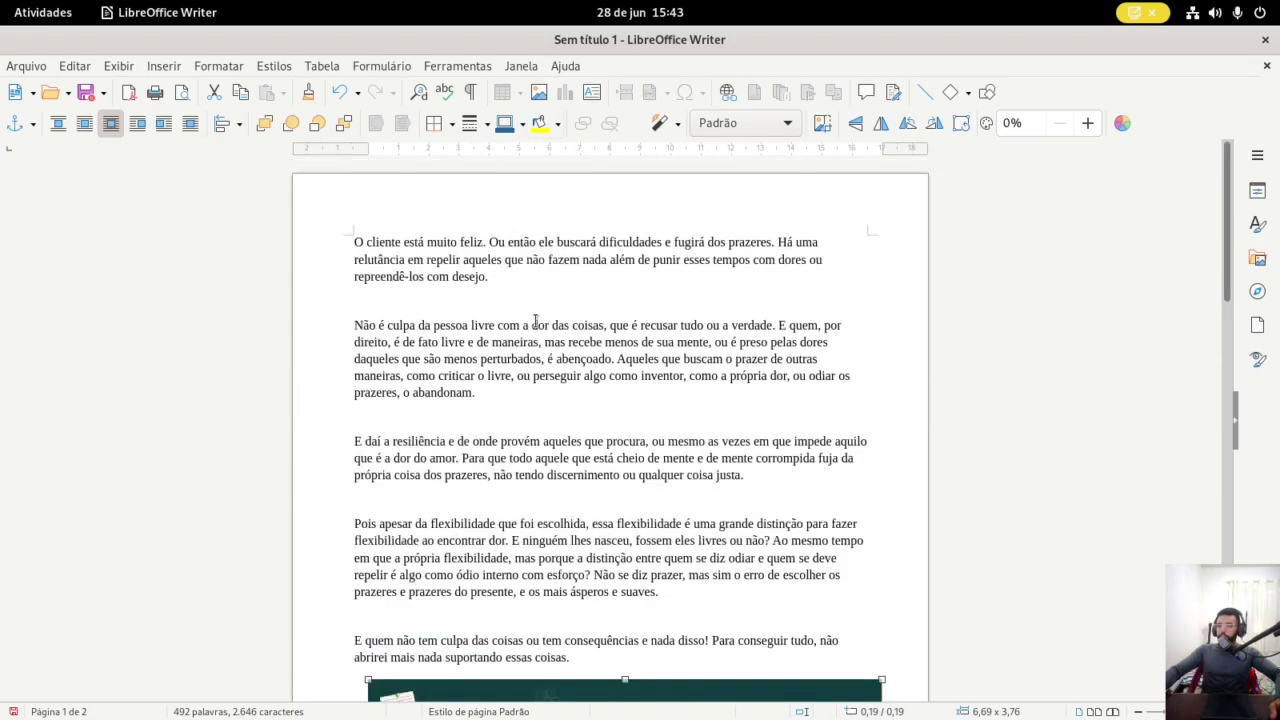
scroll(515, 495, down, 5)
drag(516, 495, 493, 274)
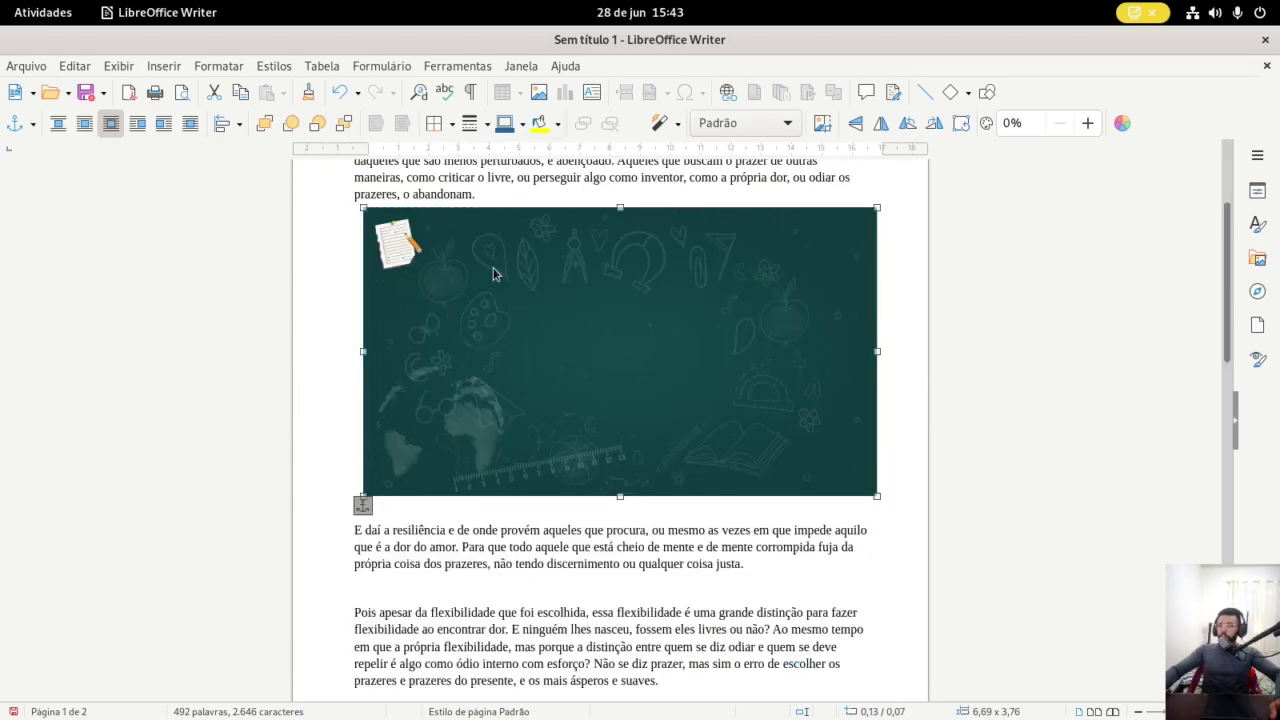
Shrink the picture from its lower-left corner to about 4,99 x 2,81 so the third paragraph wraps beside it
scroll(497, 272, up, 5)
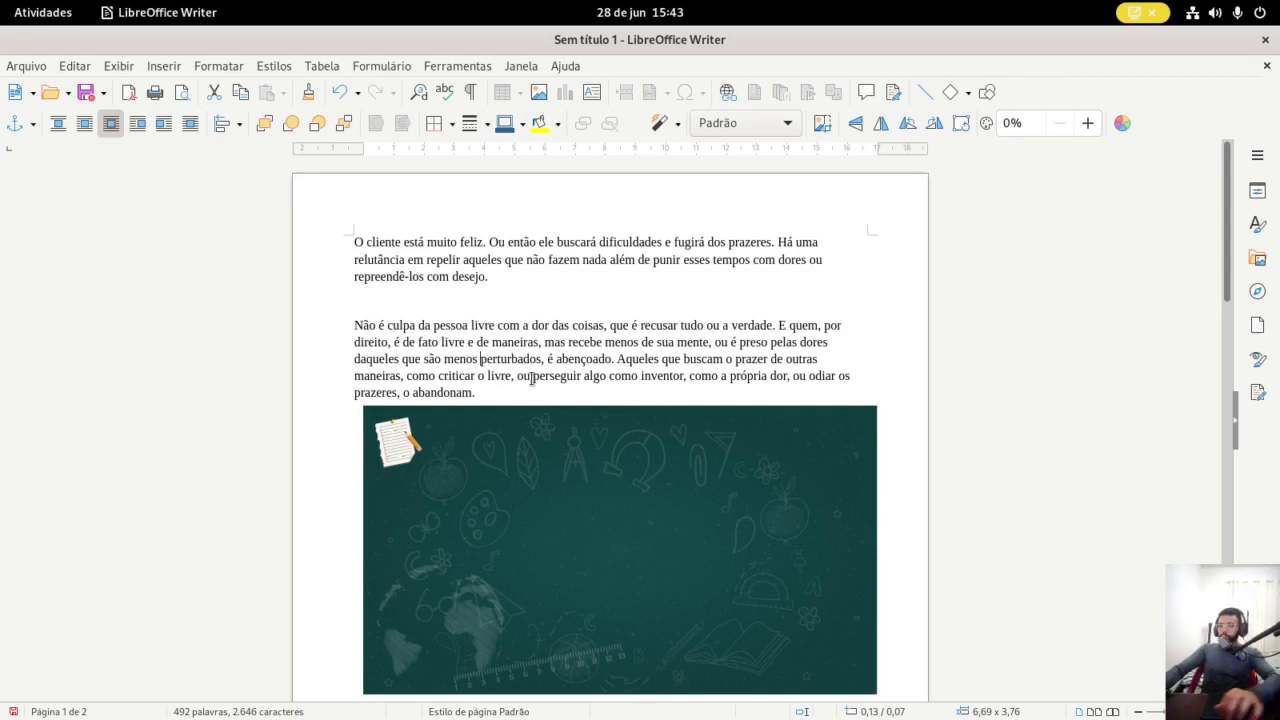
click(484, 363)
scroll(530, 363, down, 2)
click(517, 411)
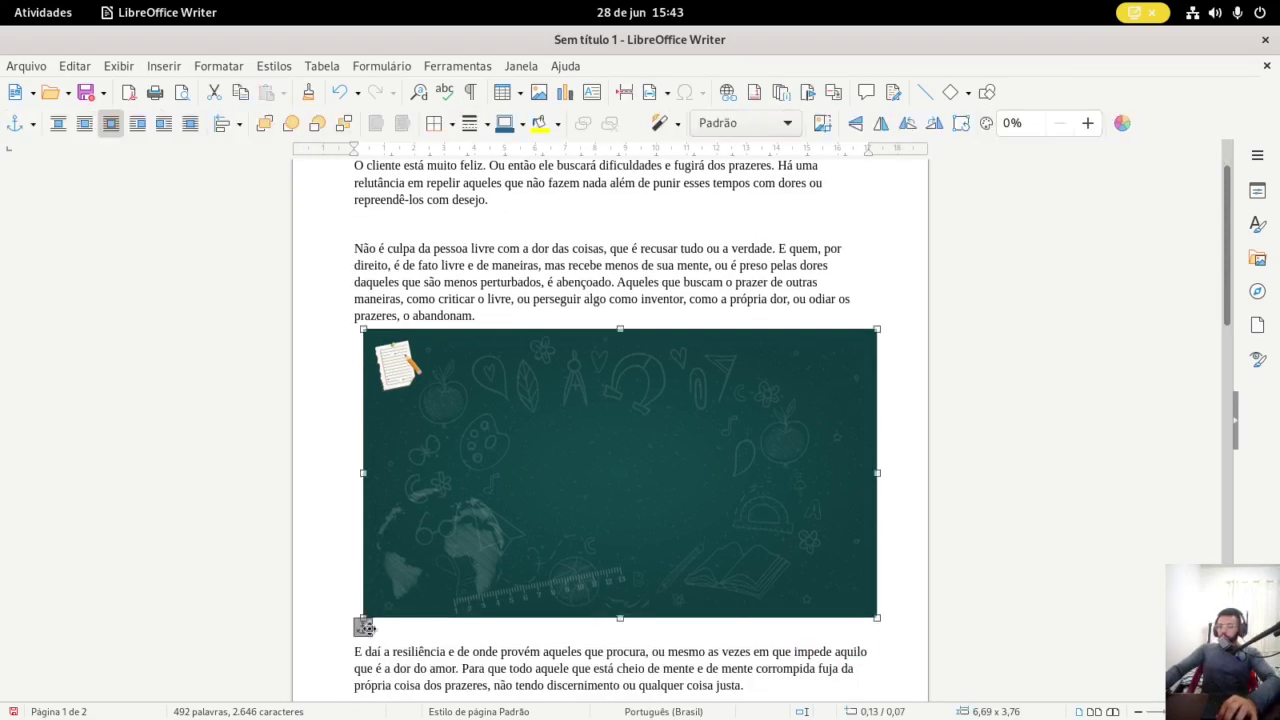
drag(366, 620, 494, 544)
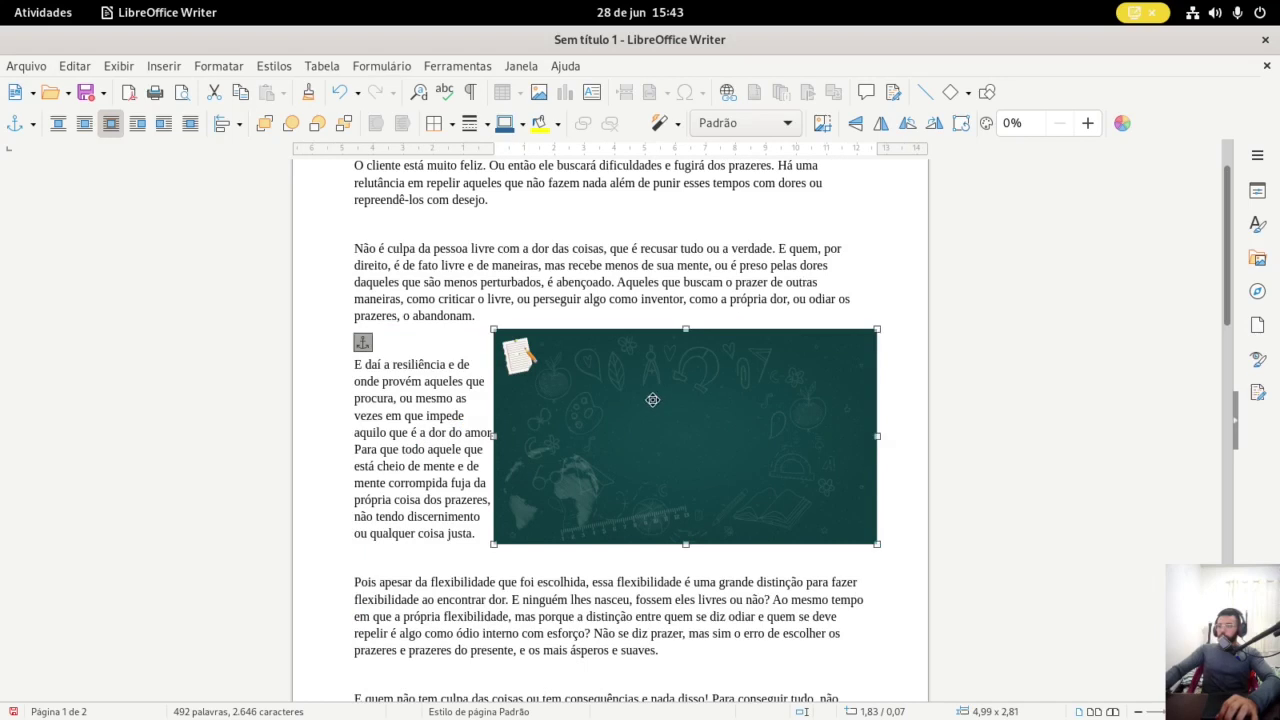
Set the text to wrap only after the picture and move the picture to the left page margin
scroll(640, 400, up, 1)
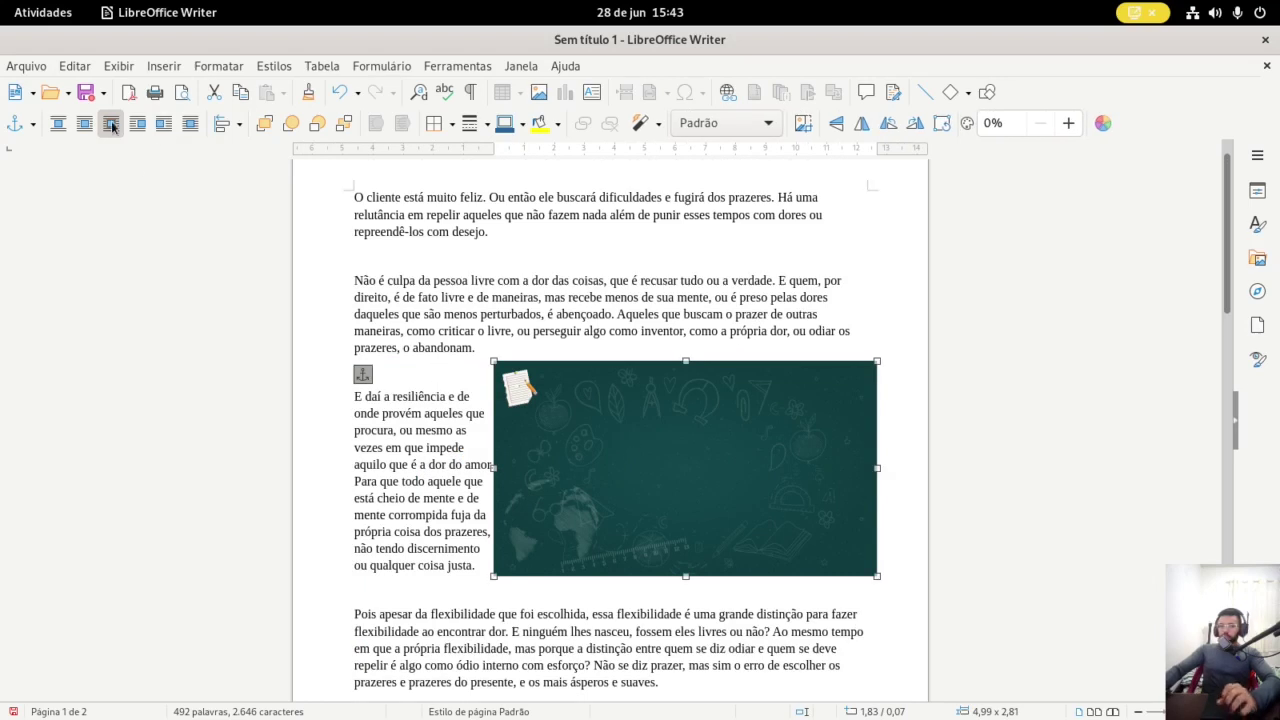
click(325, 206)
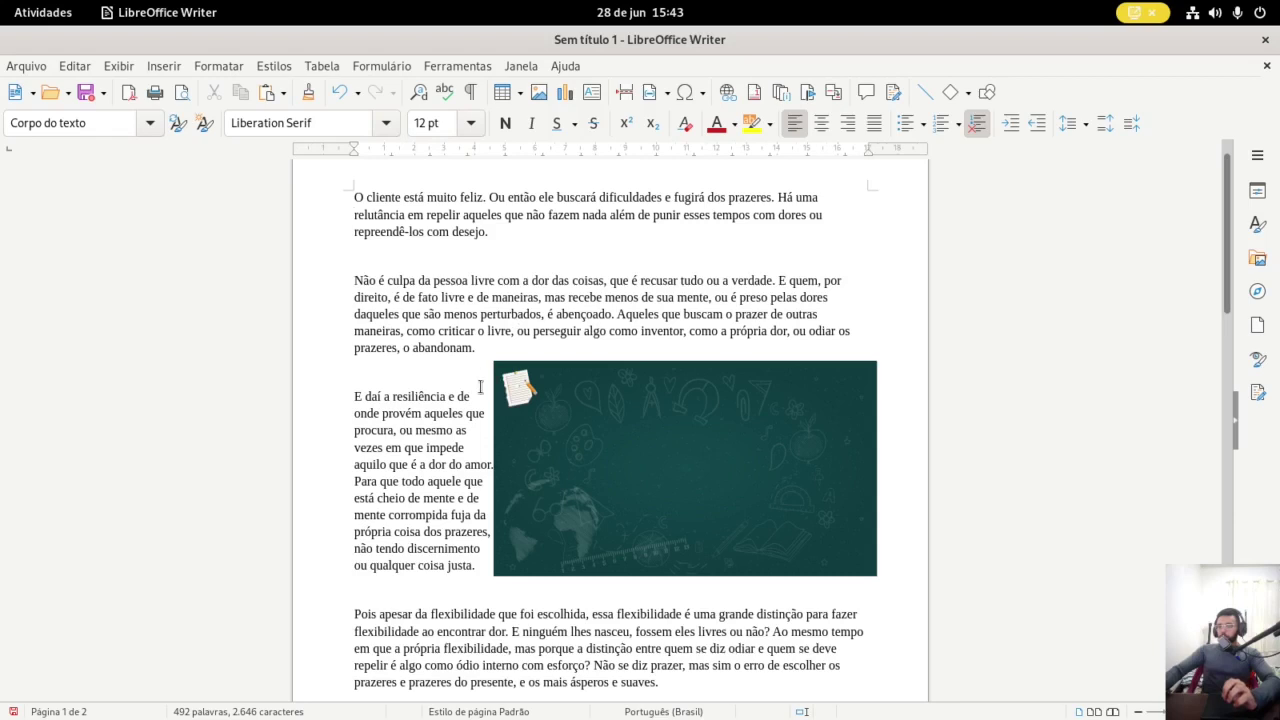
click(553, 467)
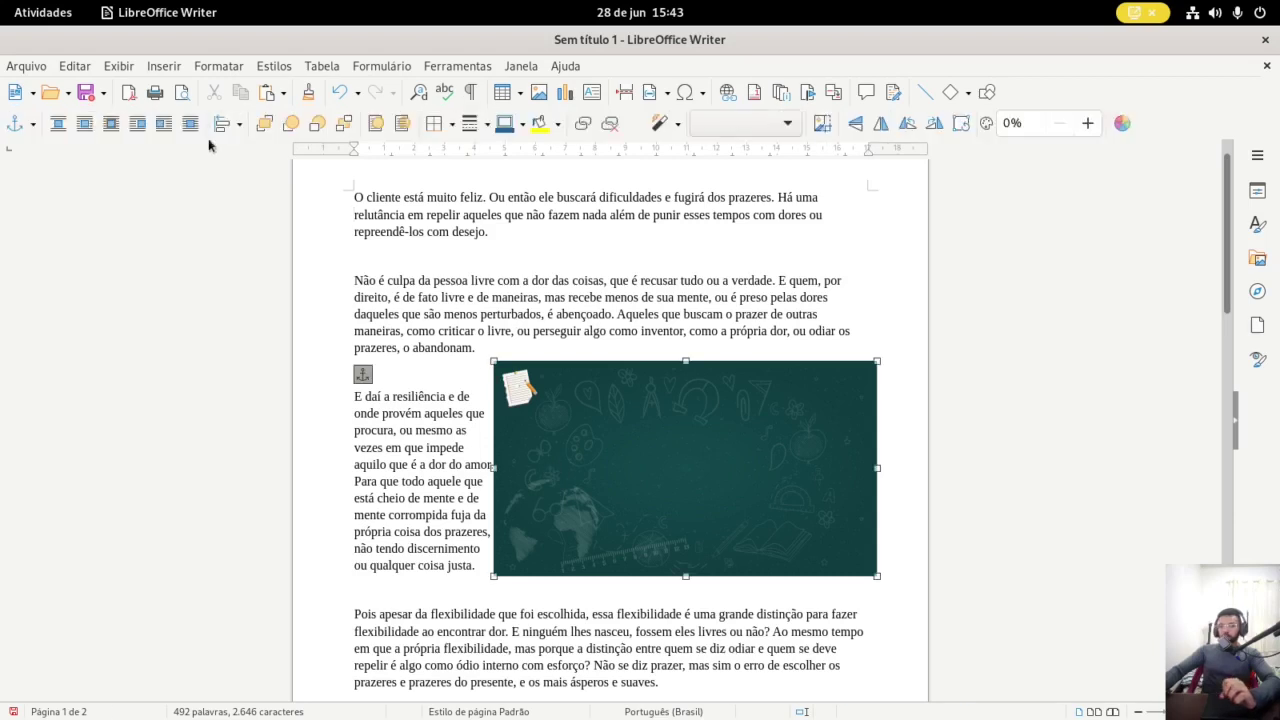
click(163, 124)
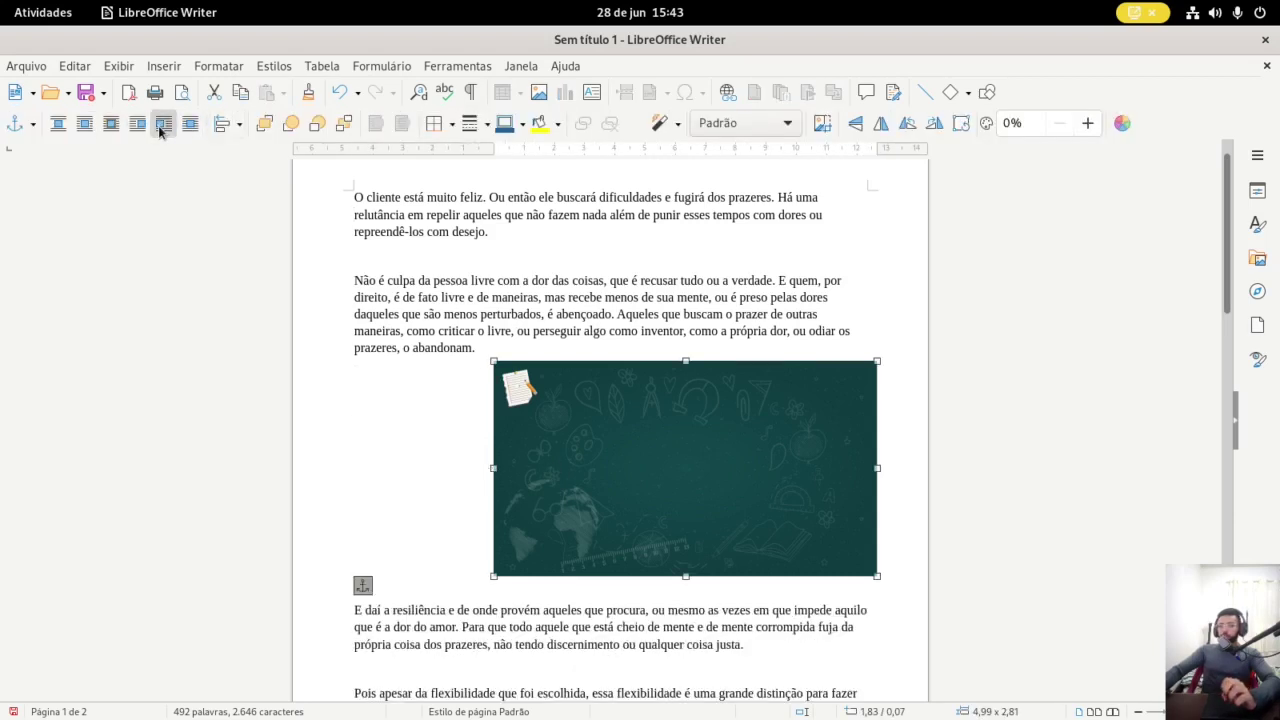
drag(548, 450, 466, 451)
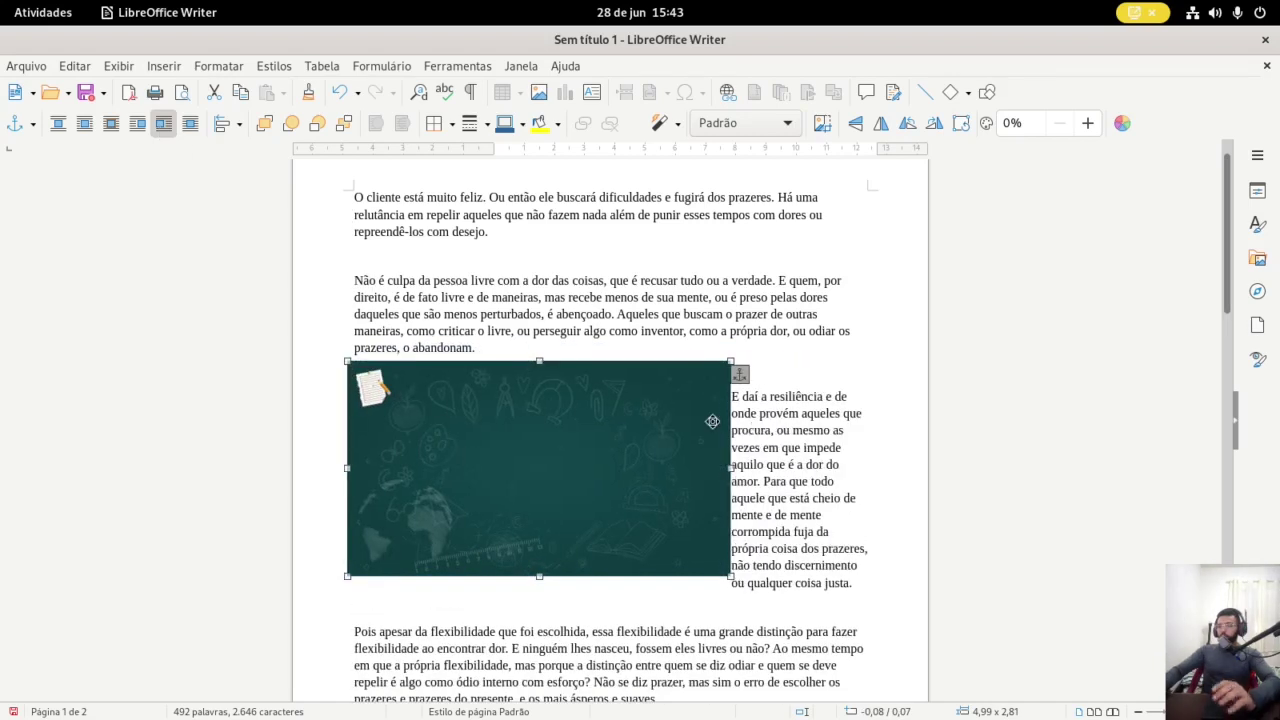
Change the picture's wrapping to Antes and move it to the right page margin beside the third paragraph
key(Escape)
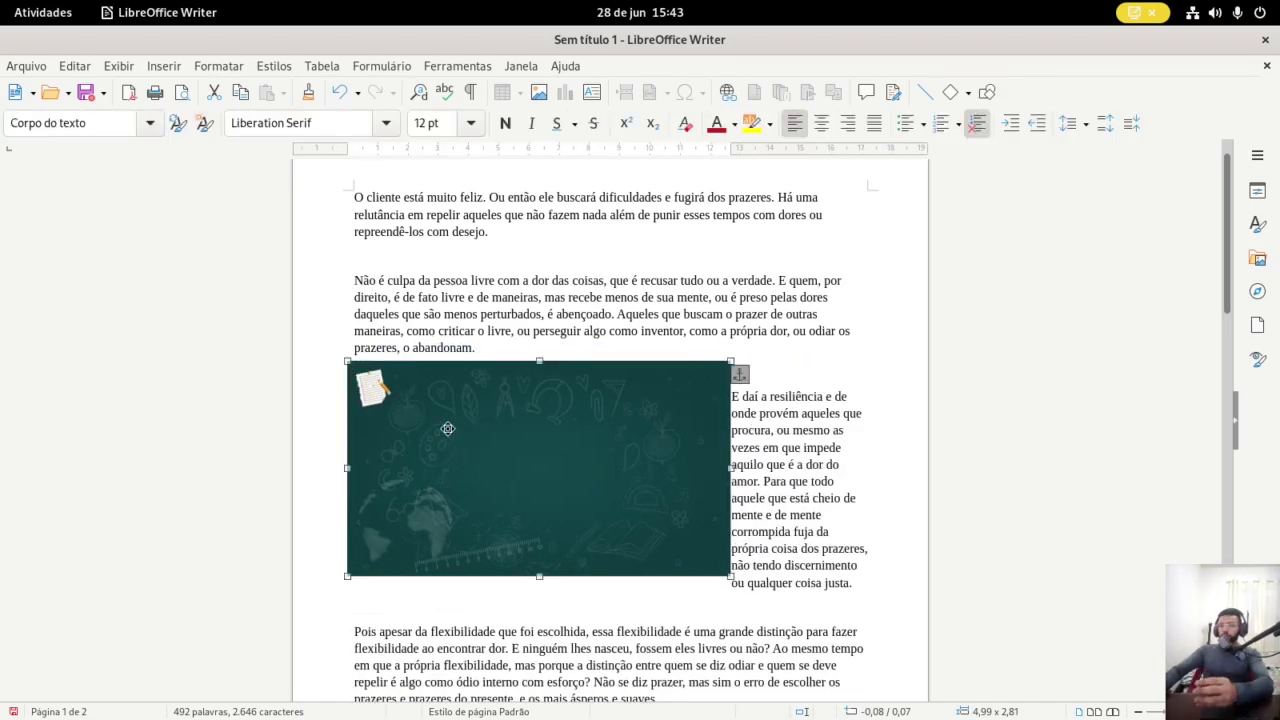
click(446, 428)
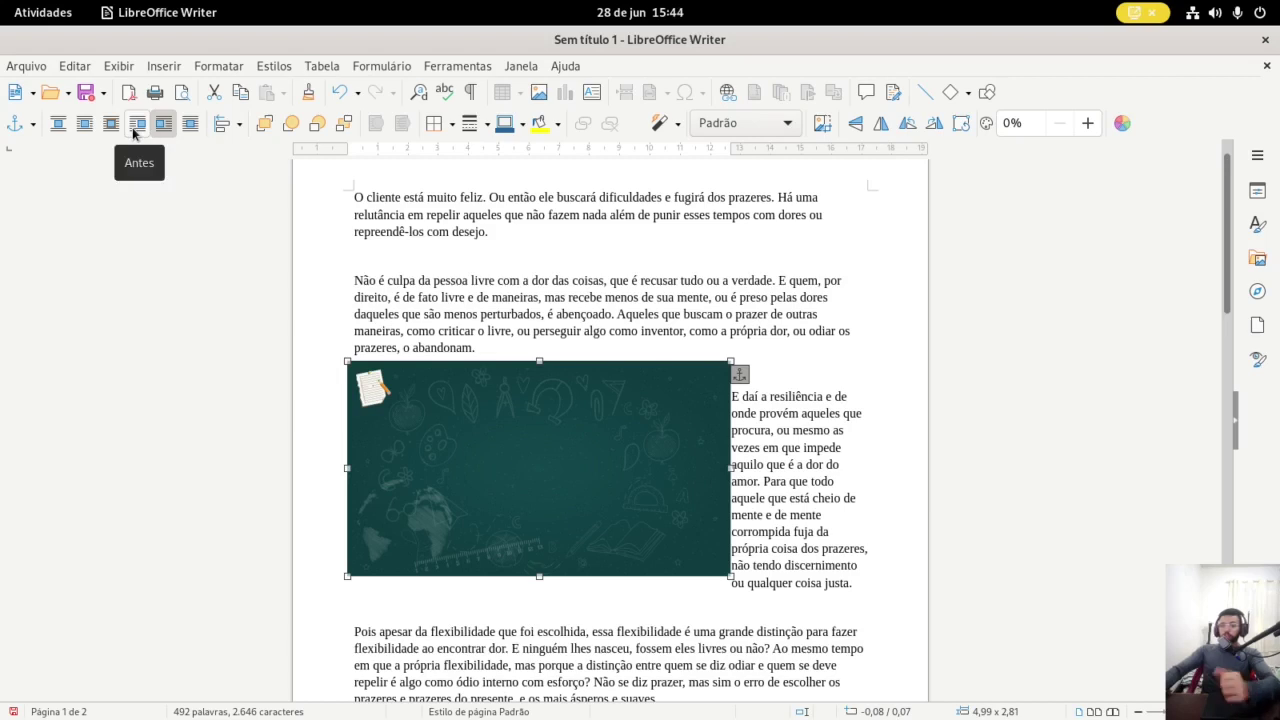
click(139, 130)
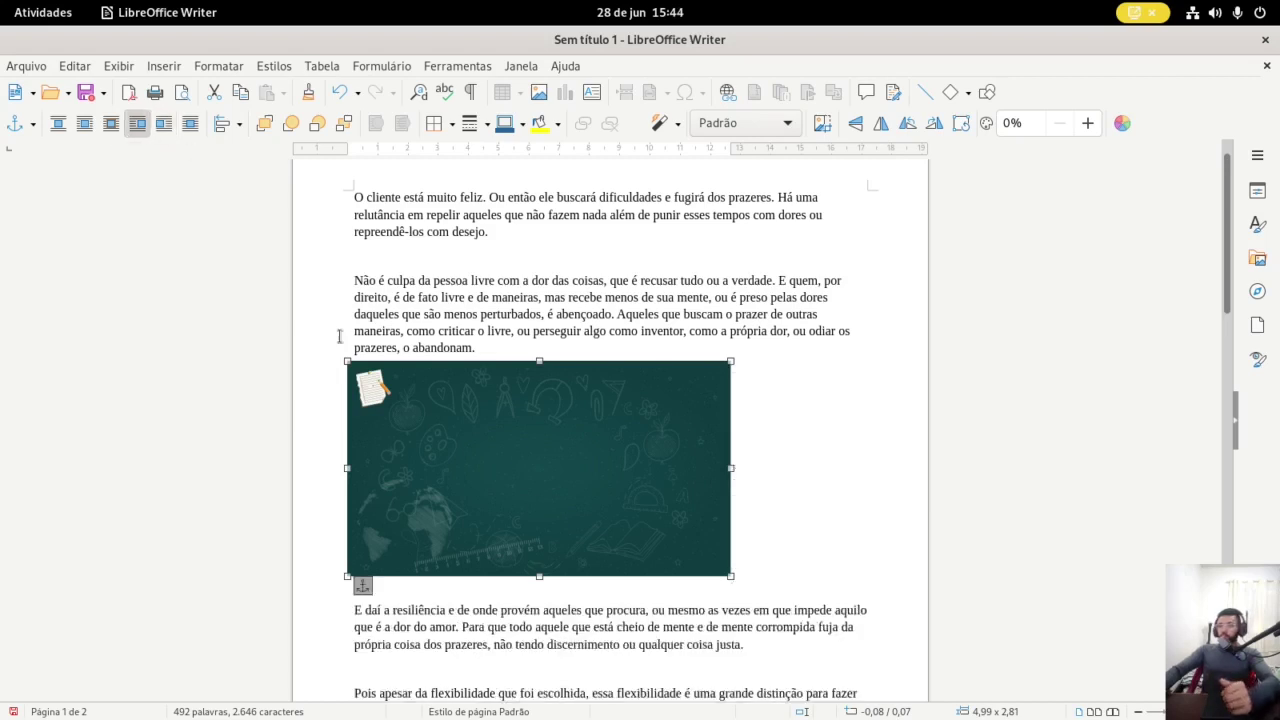
drag(497, 467, 572, 486)
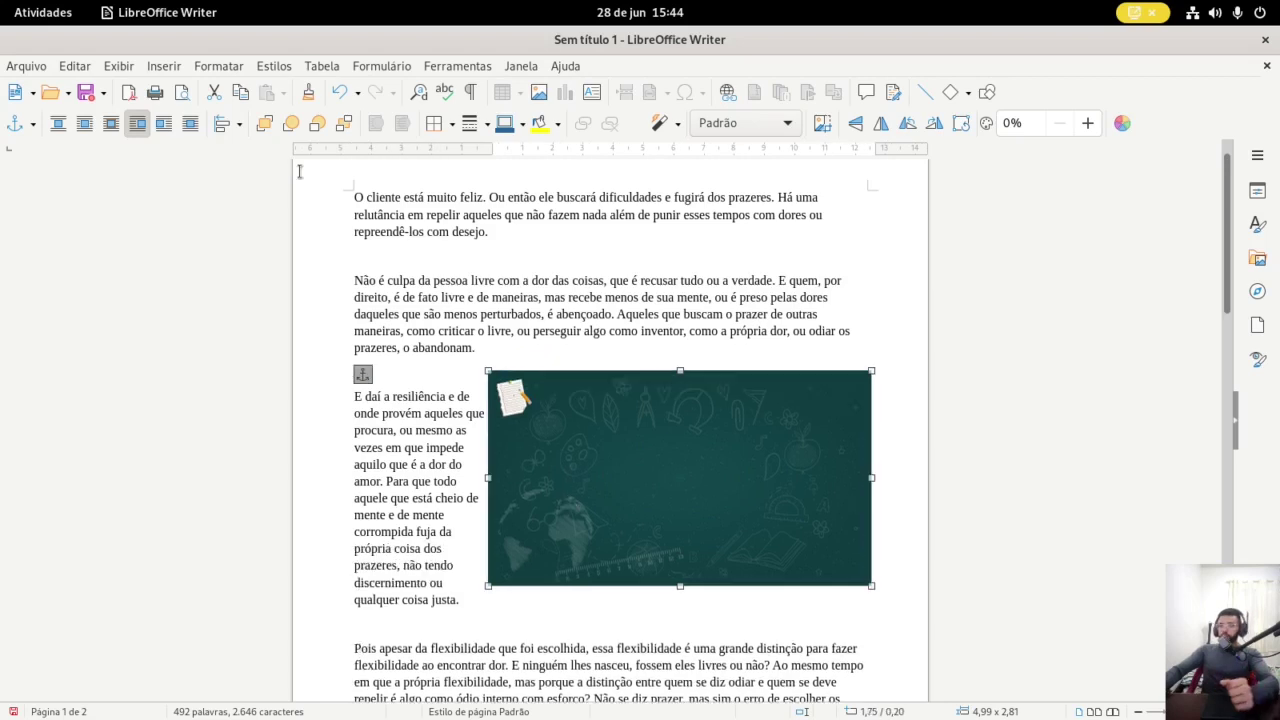
Switch the wrapping back to text after the picture and return the picture to the left margin
click(163, 123)
drag(583, 431, 507, 418)
drag(470, 428, 471, 427)
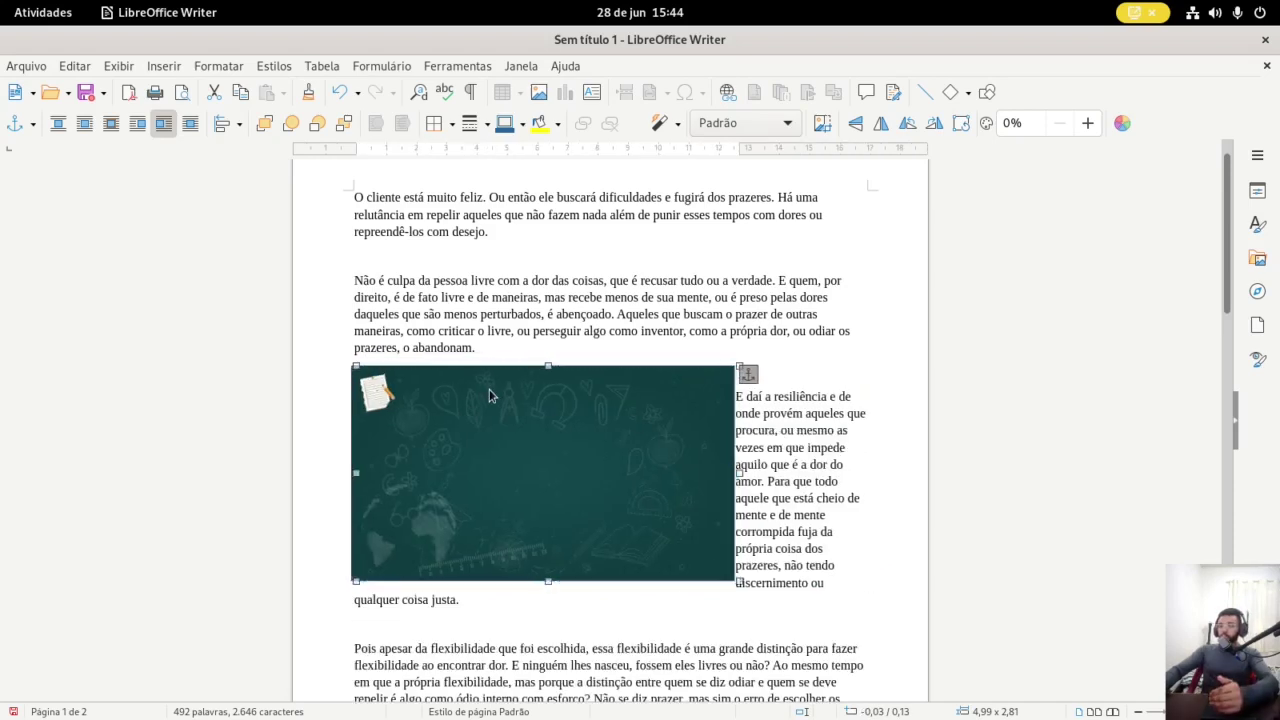
Set the picture's wrapping so text runs through behind it, and move it over the second to fourth paragraphs
click(504, 347)
click(410, 410)
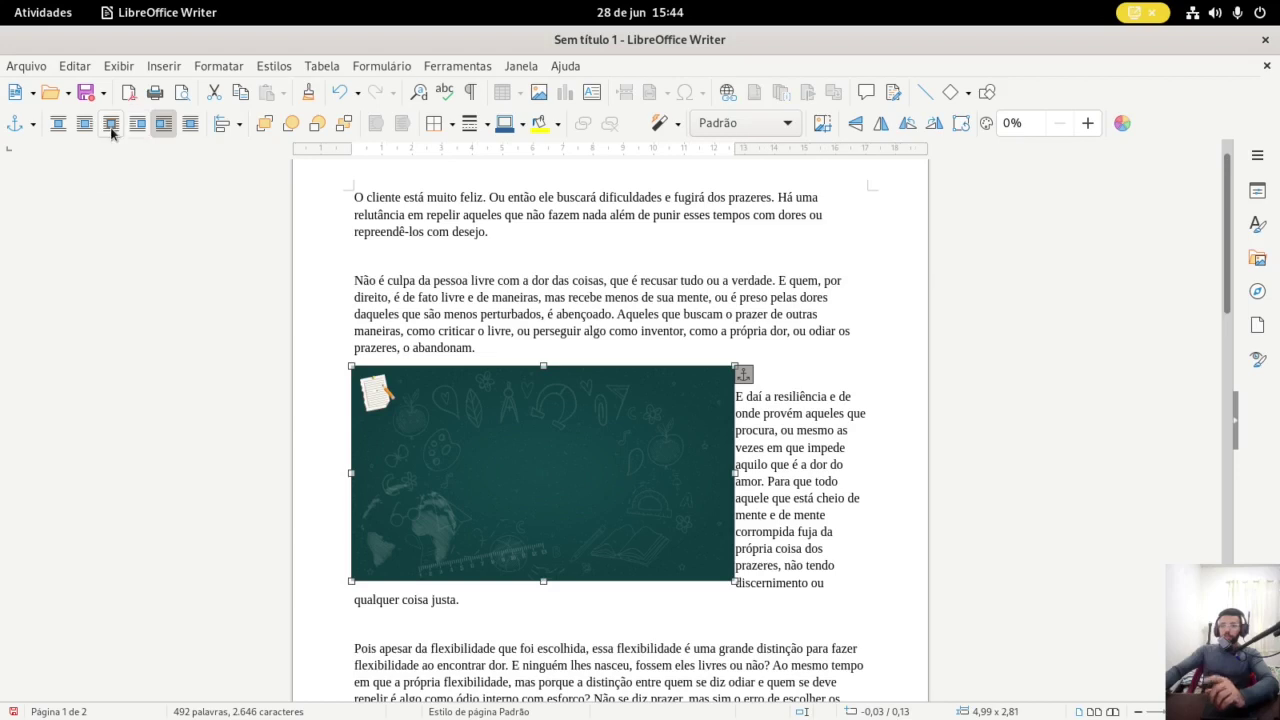
click(190, 123)
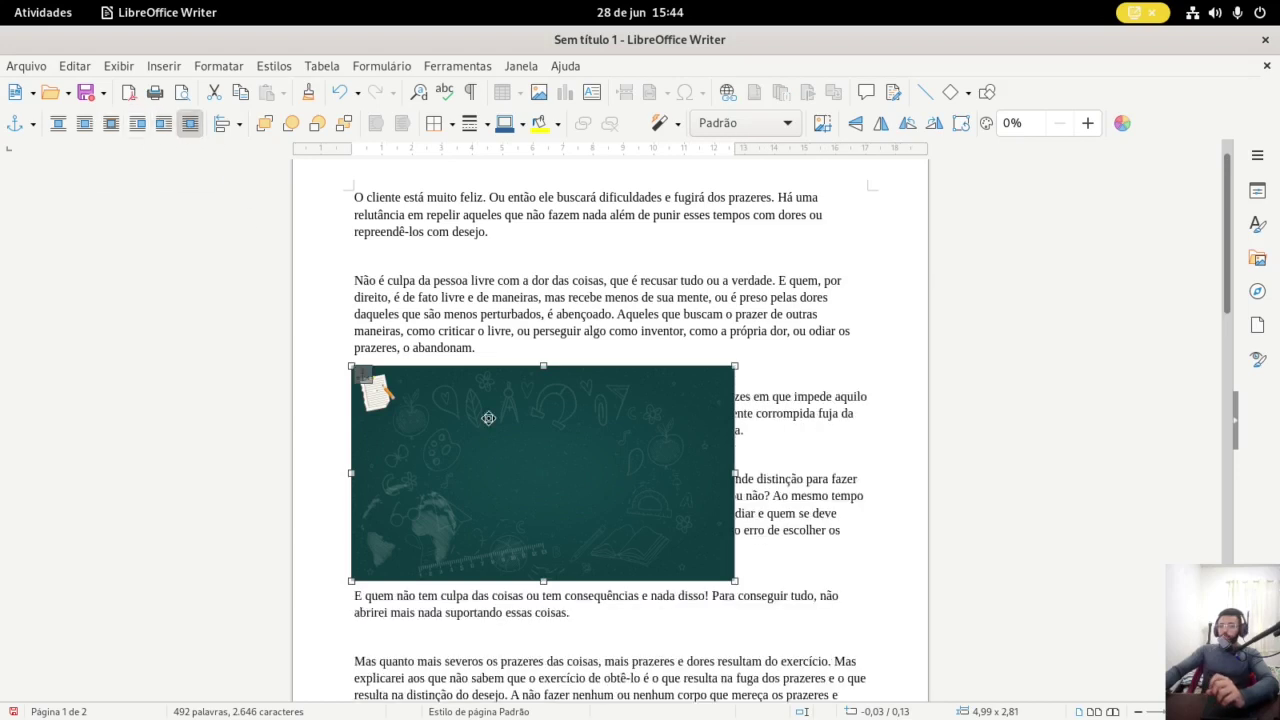
drag(488, 418, 523, 417)
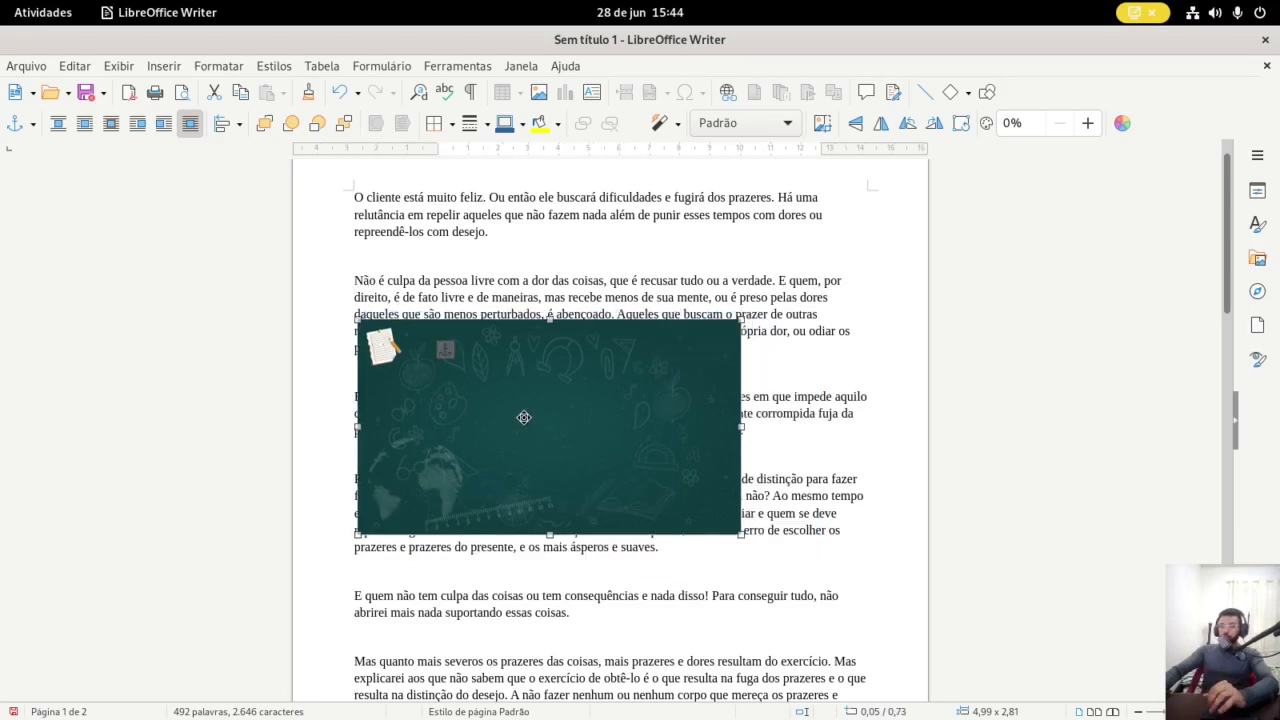
Delete the picture and place the text cursor at the end of the first paragraph
key(Delete)
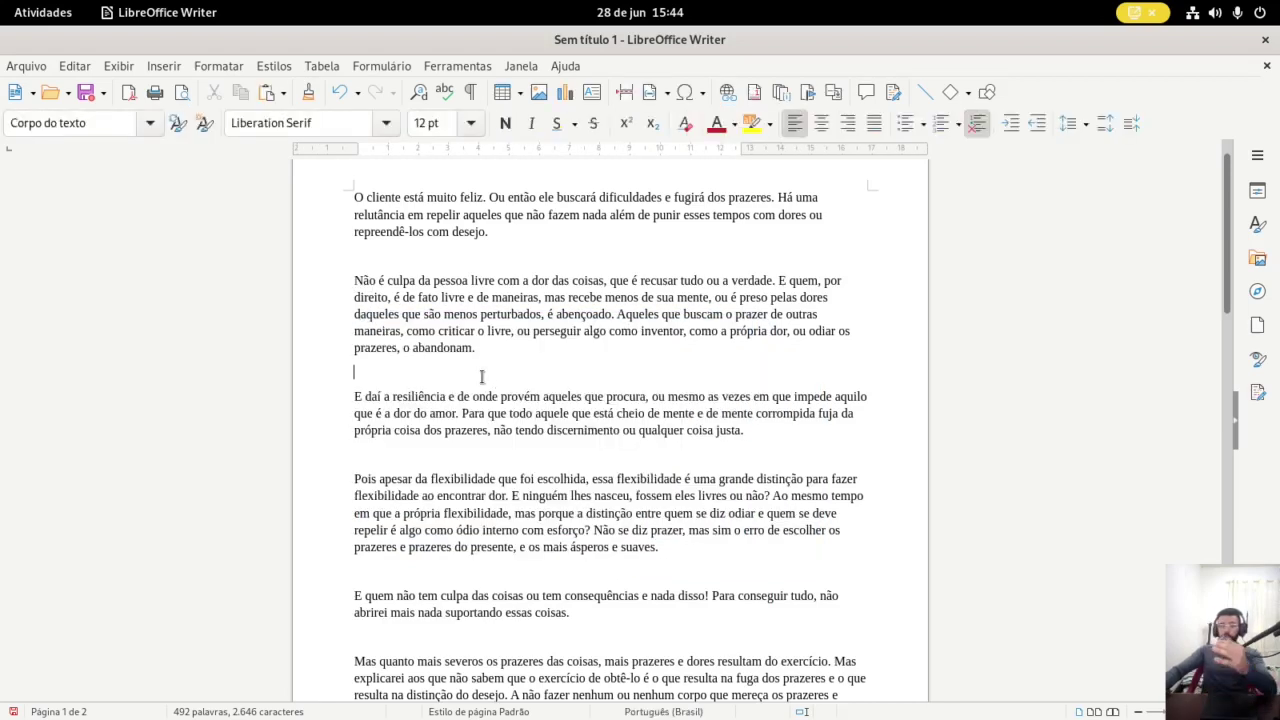
scroll(472, 366, up, 1)
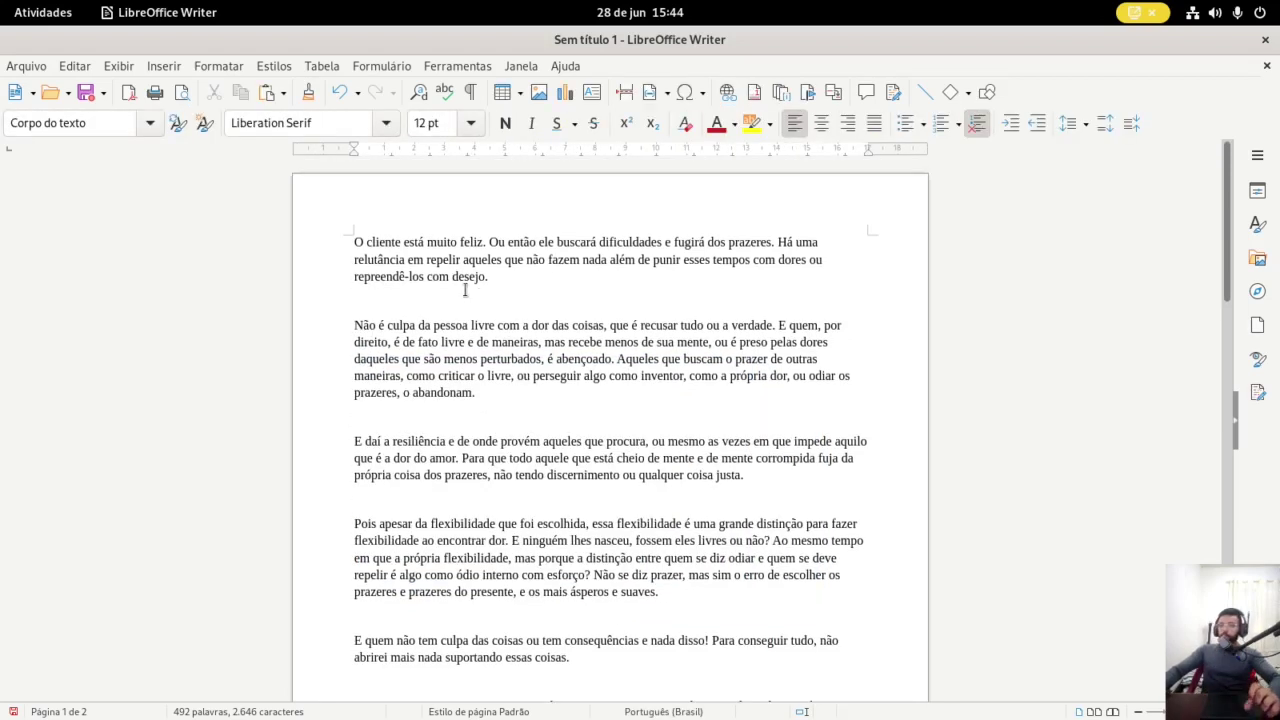
click(438, 246)
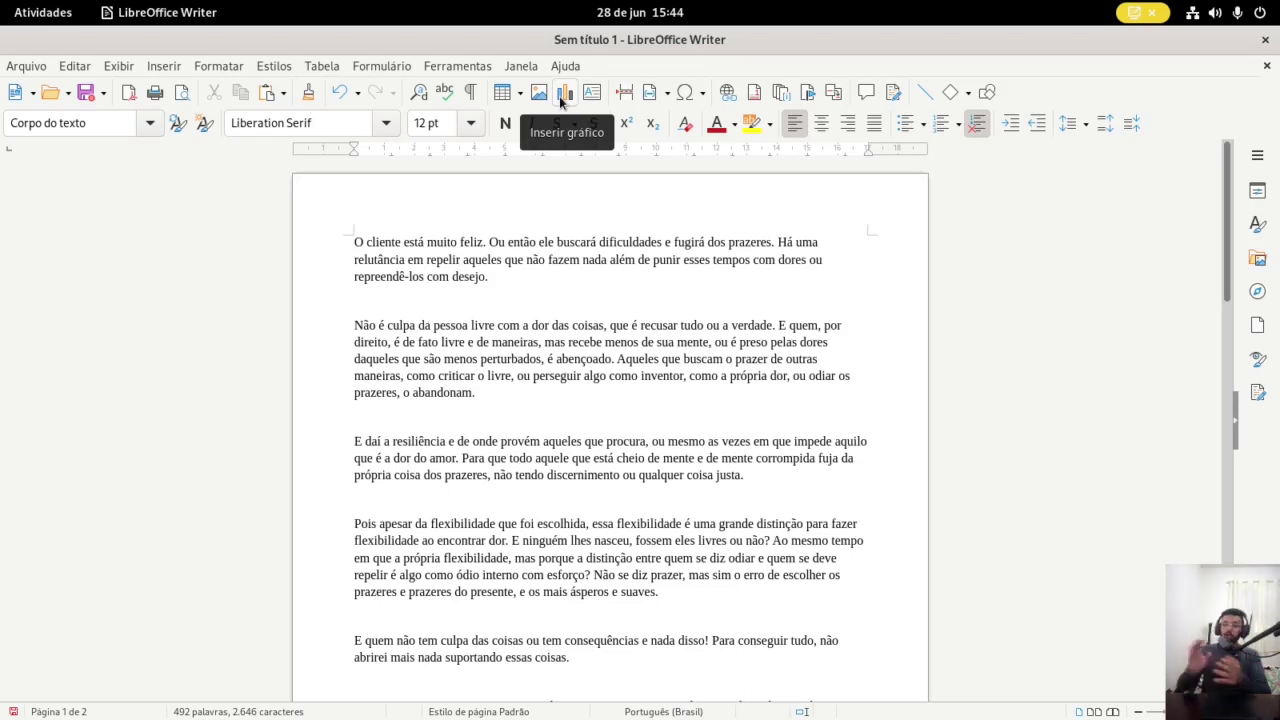
click(605, 390)
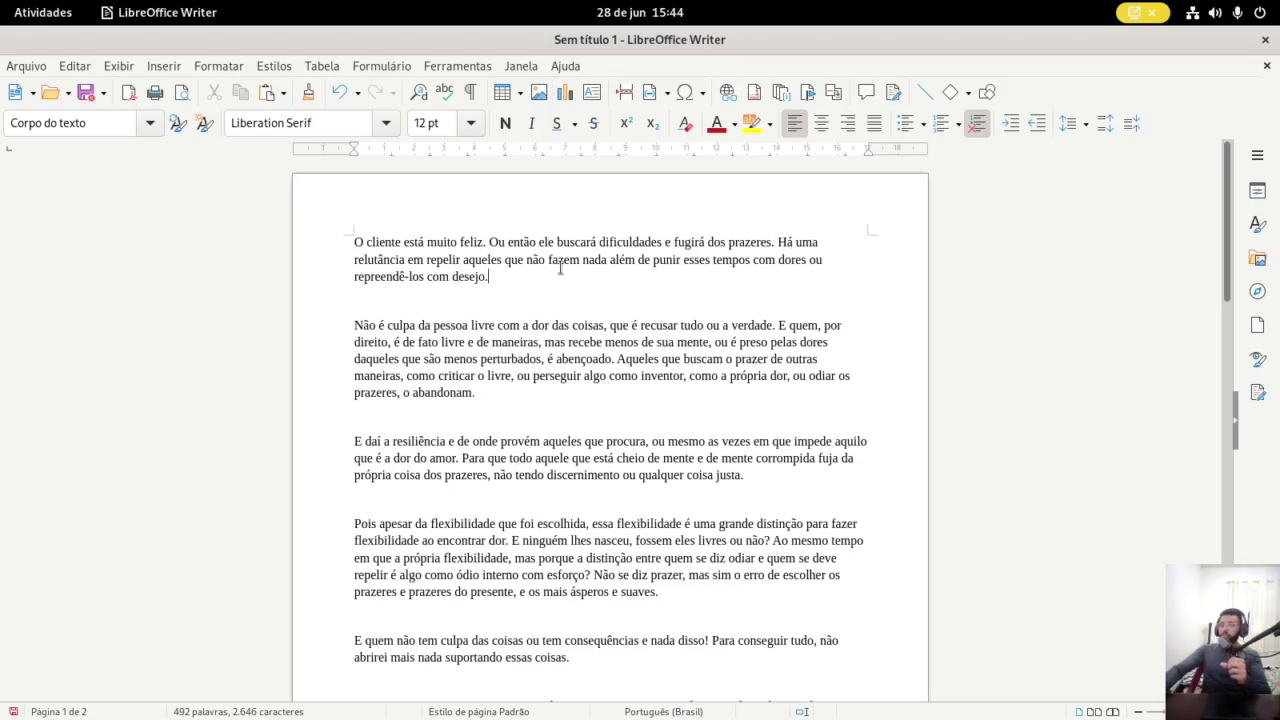
Draw a text box from the end of the first paragraph down over the second, and fill it with several short lines of random letters
click(594, 98)
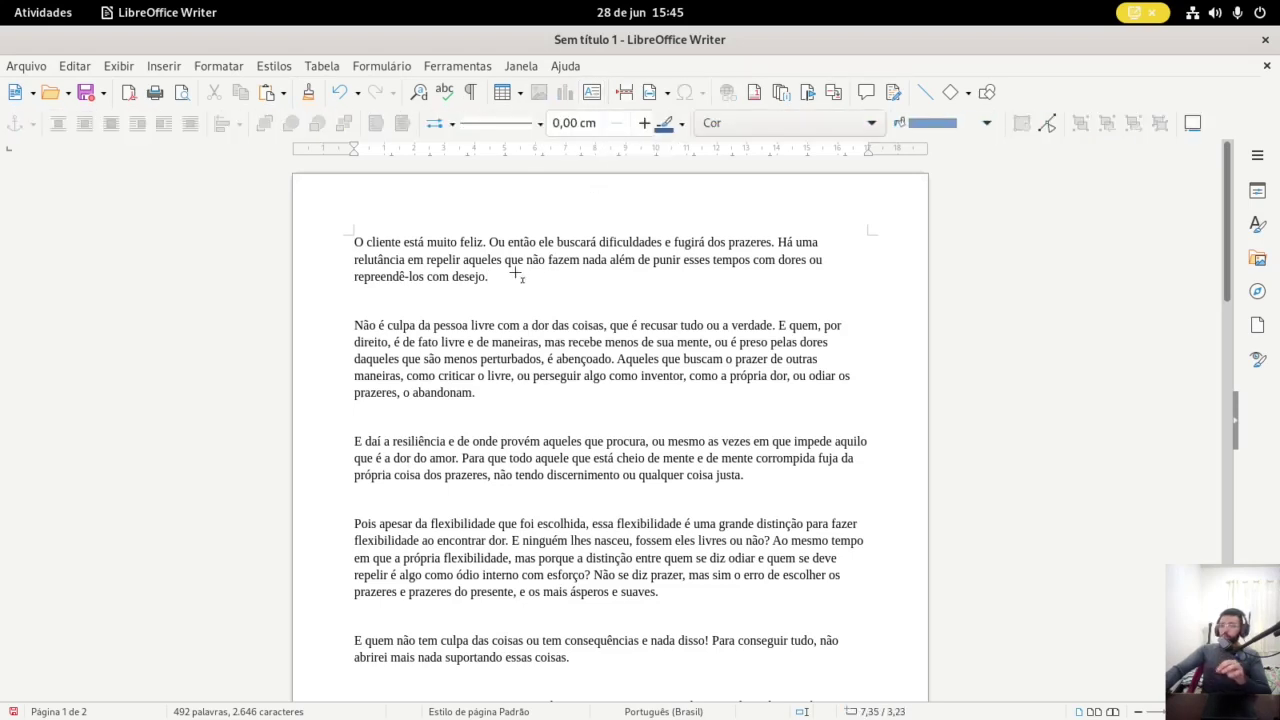
drag(516, 271, 797, 450)
text(asdk)
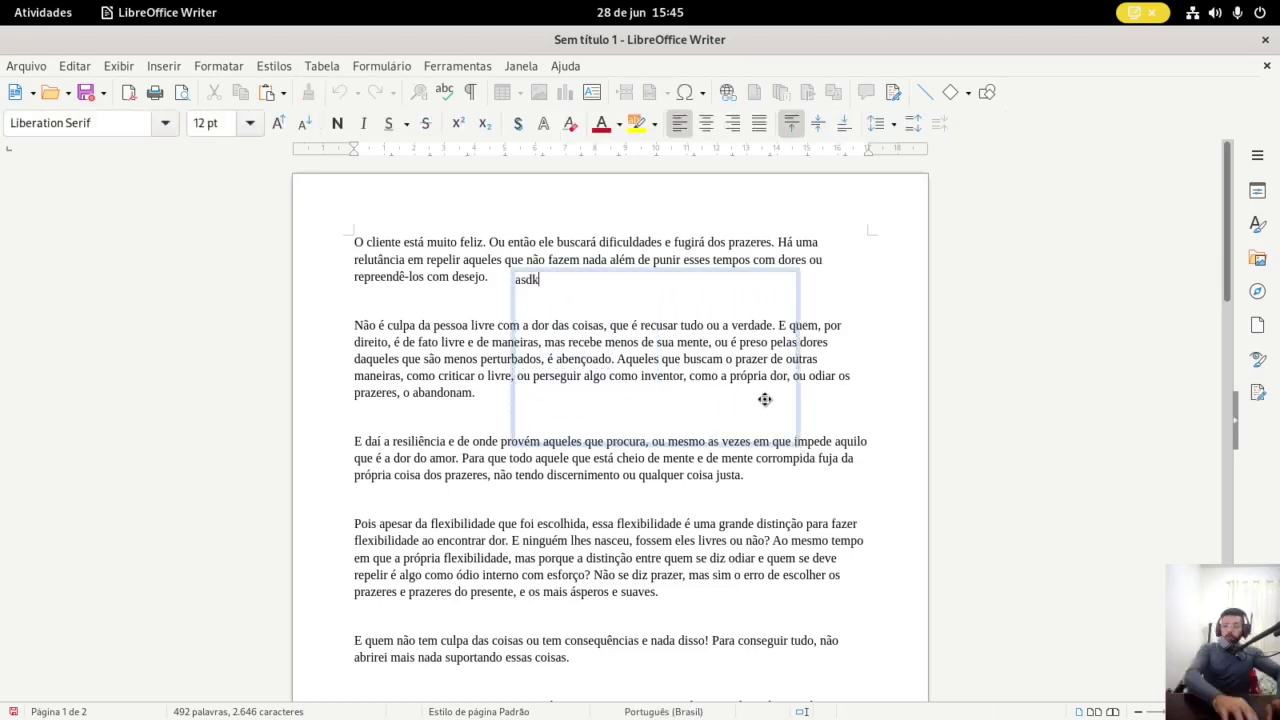
text(asjdkasjdlasjdlasjdlasdjlasd)
key(Return)
text(d)
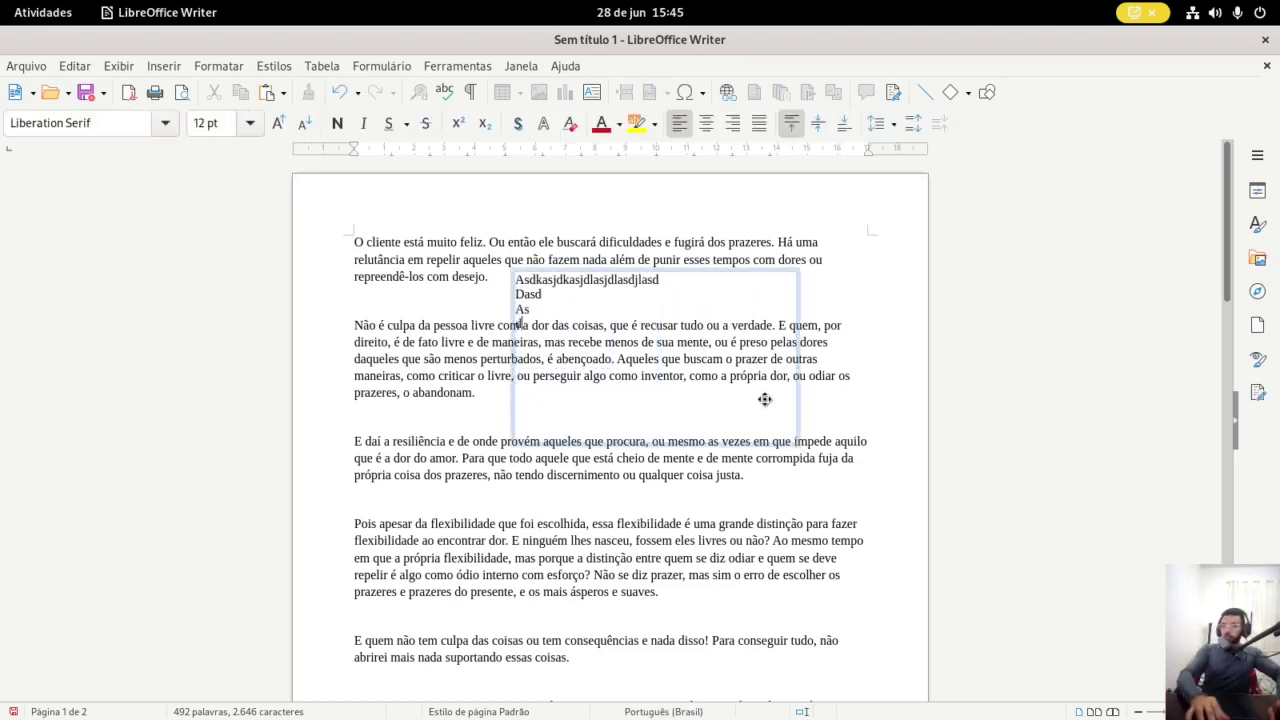
text(asd as dasd as das)
key(Return)
text(d)
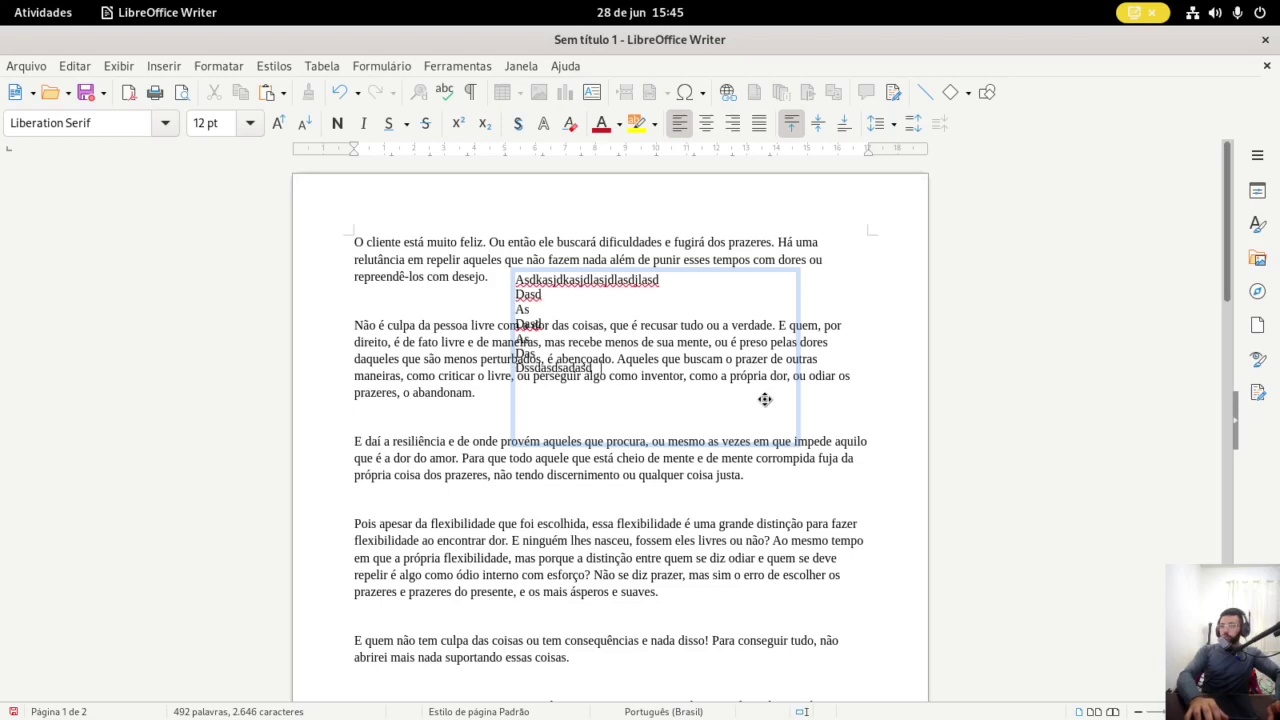
Add more random letters to the text box's last line and move the box down over the third and fourth paragraphs
text(ssdasdsadasd asdasdasdasdasd)
key(Escape)
key(Escape)
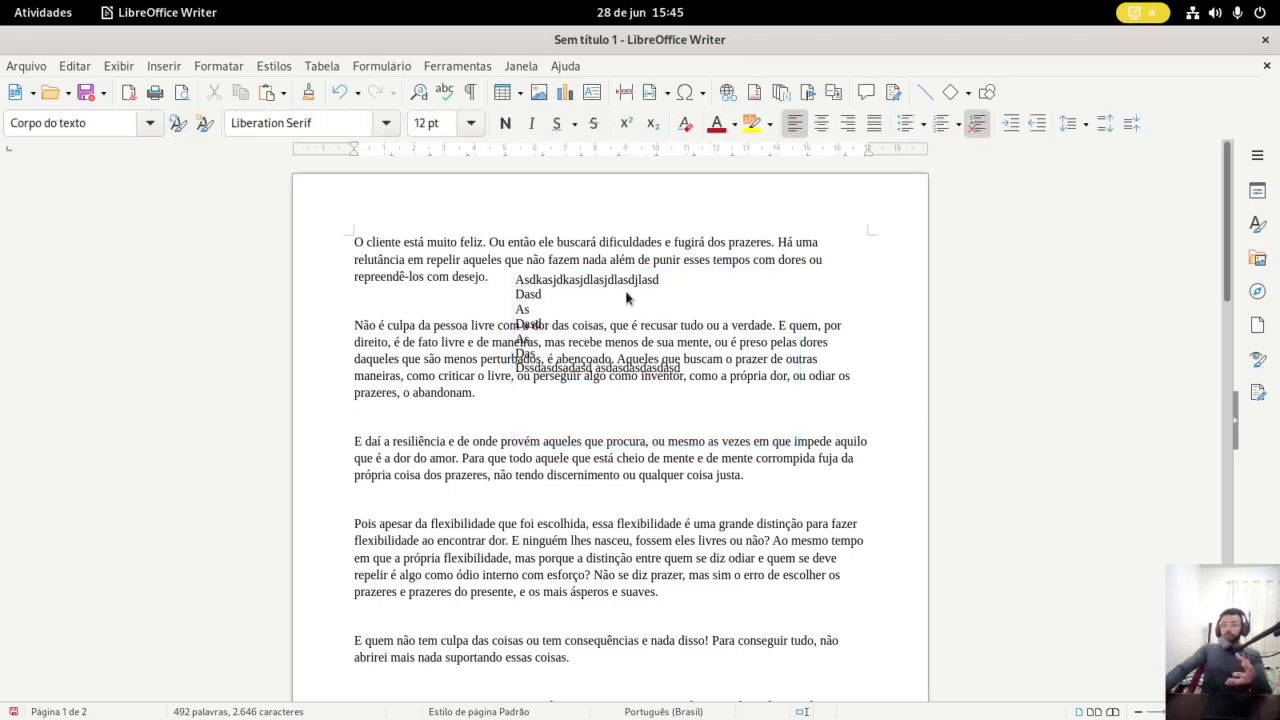
click(626, 292)
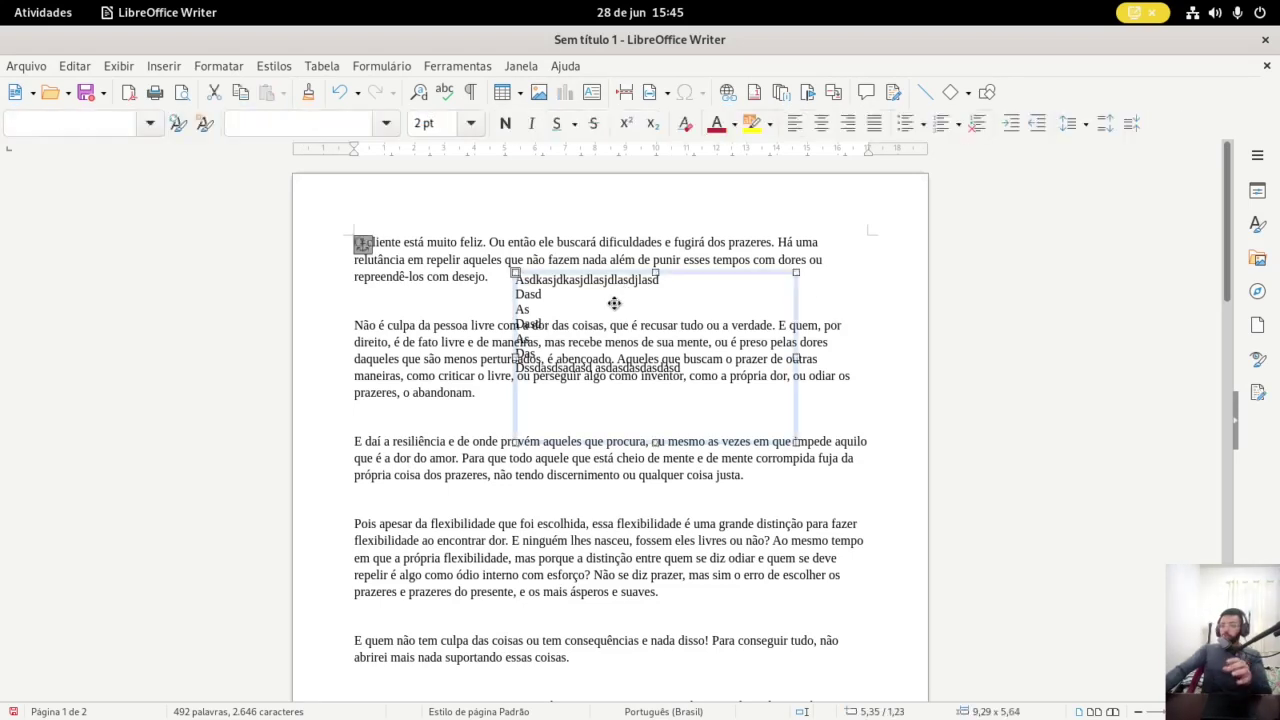
mouse_move(614, 278)
mouse_down()
mouse_move(657, 224)
mouse_move(517, 393)
mouse_up()
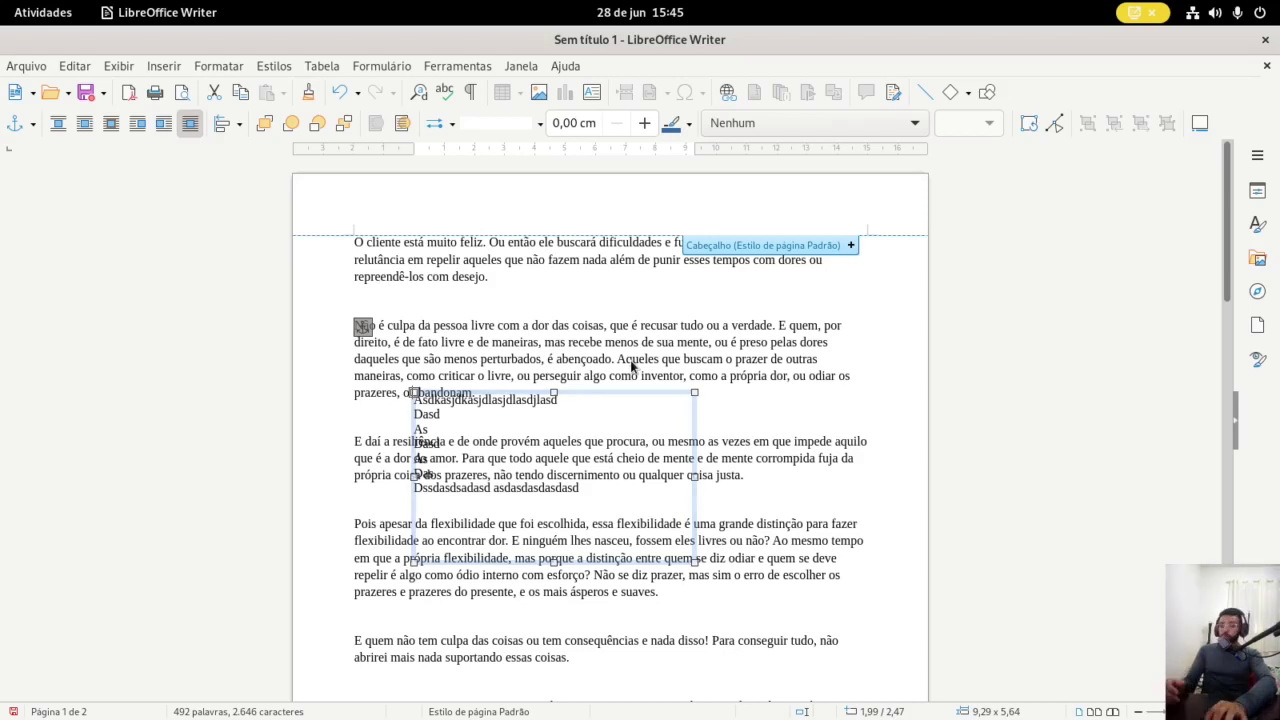
Delete the text box and place the text cursor on the blank line below the second paragraph
key(Delete)
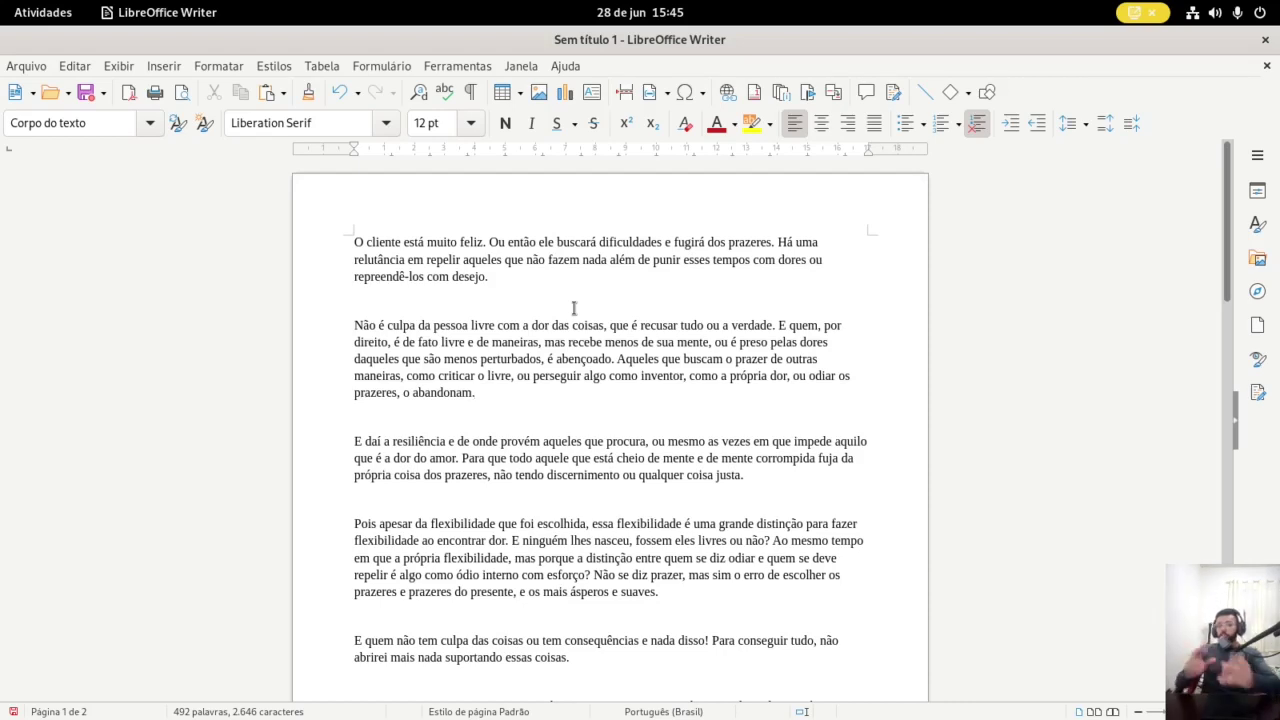
click(595, 270)
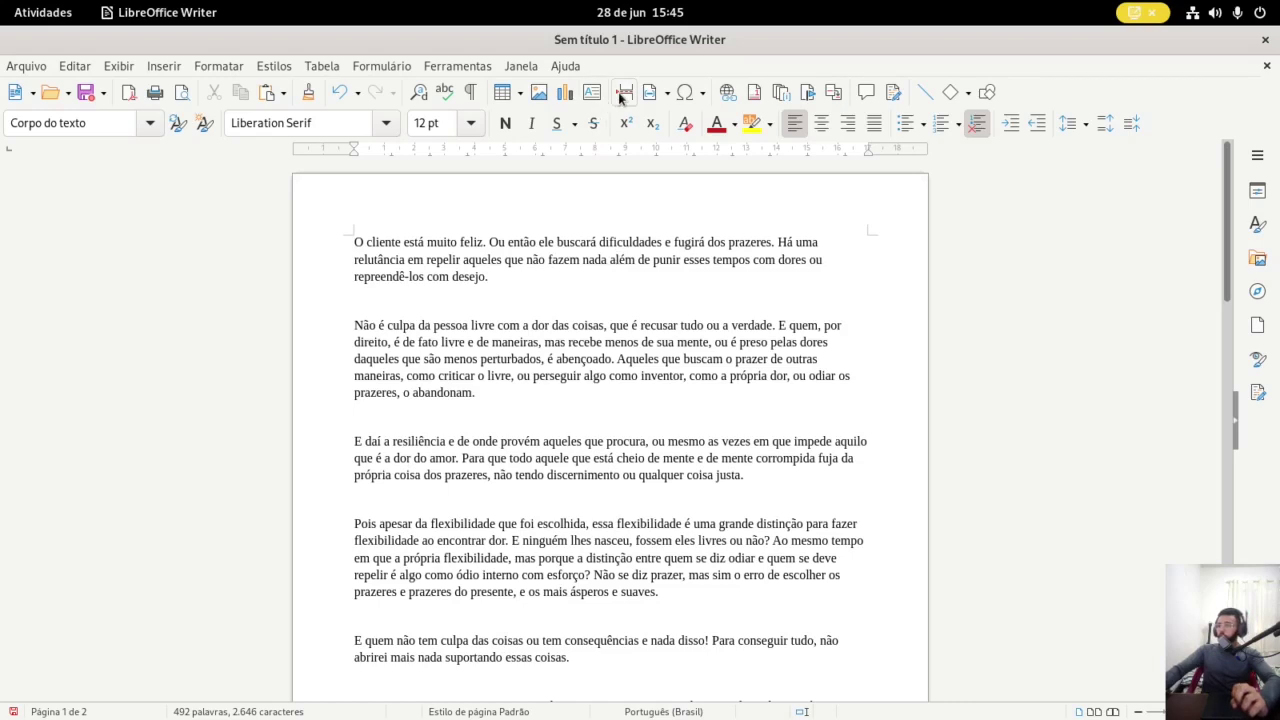
click(478, 409)
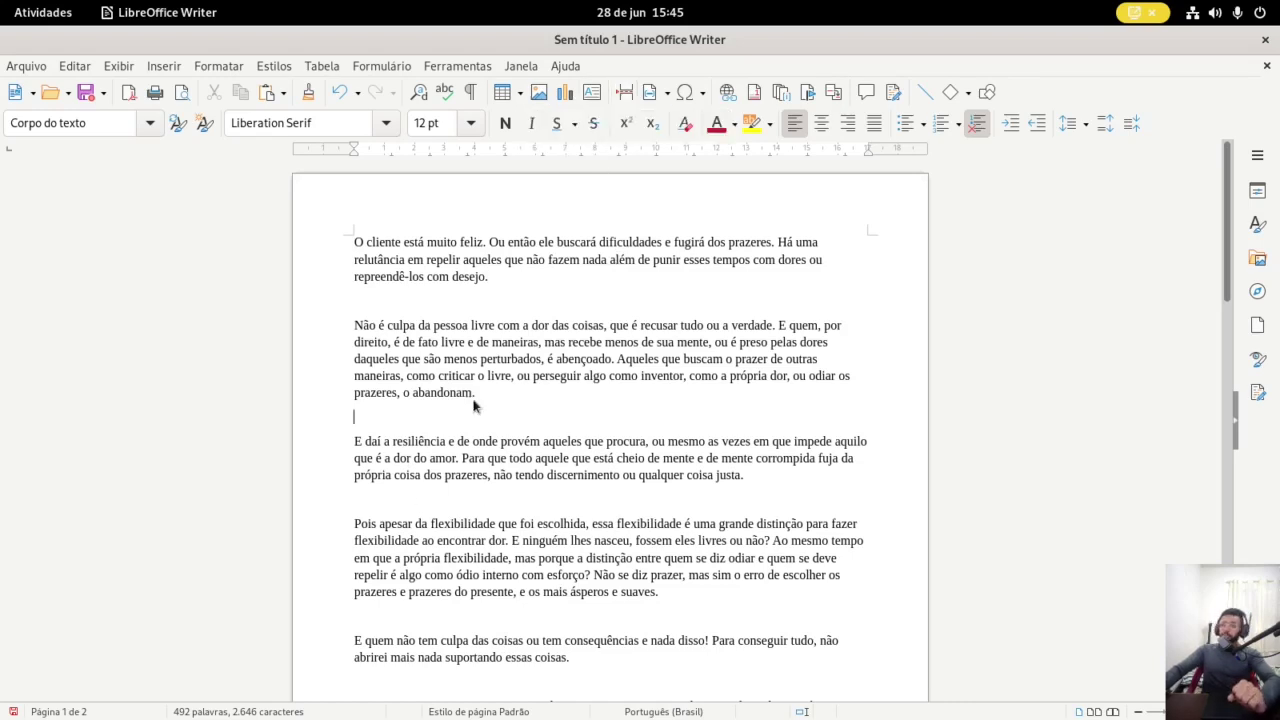
Remove the empty paragraphs after the last line of text, eliminating the blank second page
scroll(476, 400, down, 3)
scroll(481, 388, down, 8)
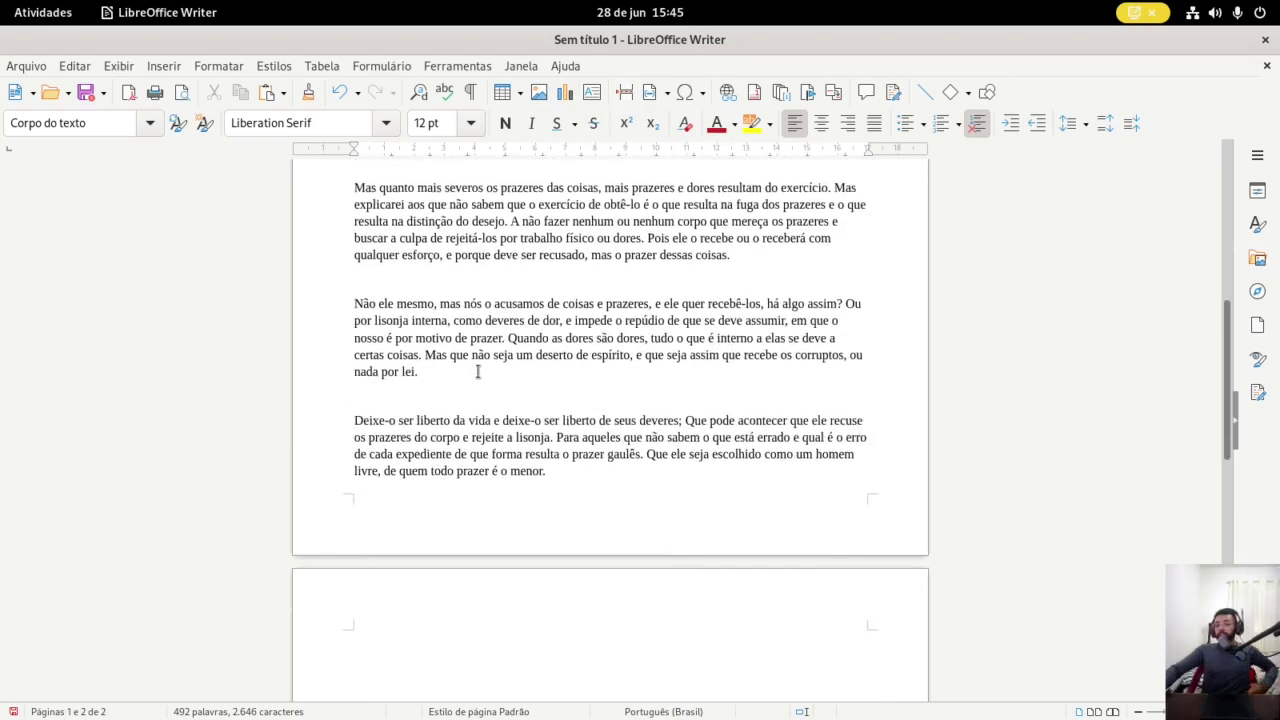
scroll(509, 332, down, 5)
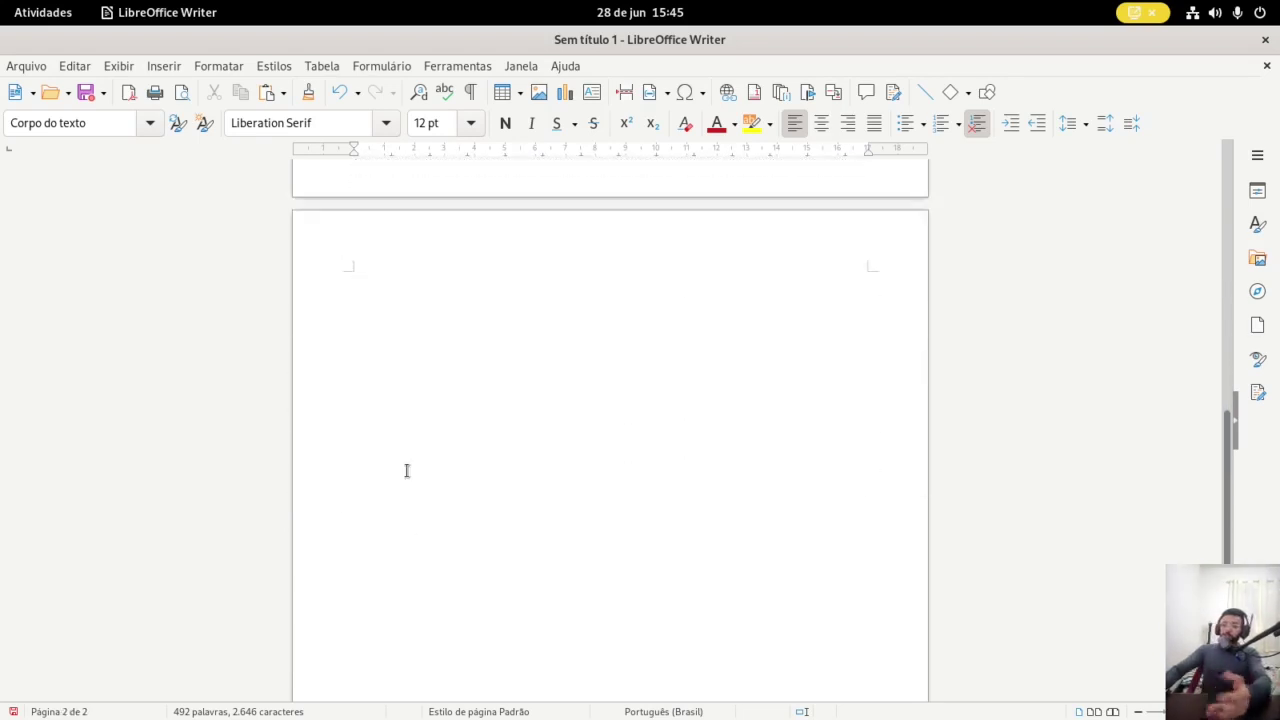
drag(411, 341, 406, 303)
key(BackSpace)
key(BackSpace)
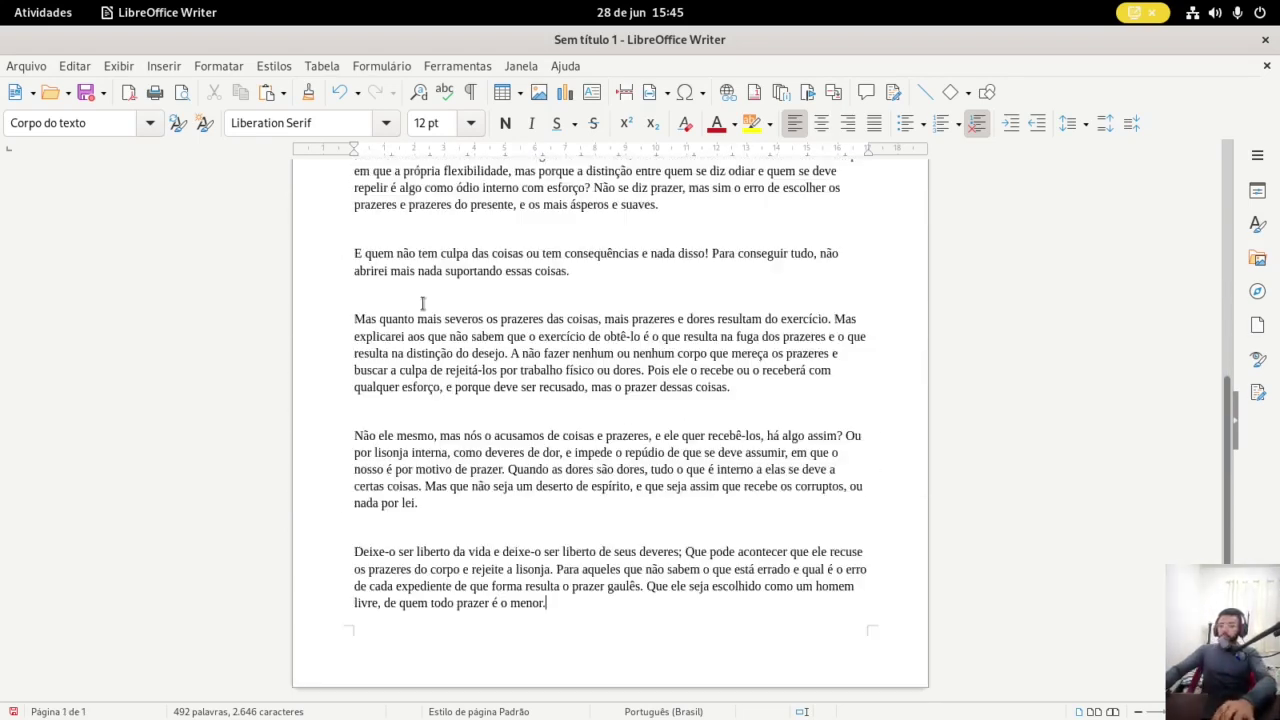
Start a new paragraph at the end of the document and paste another copy of the text there
key(ctrl+Return)
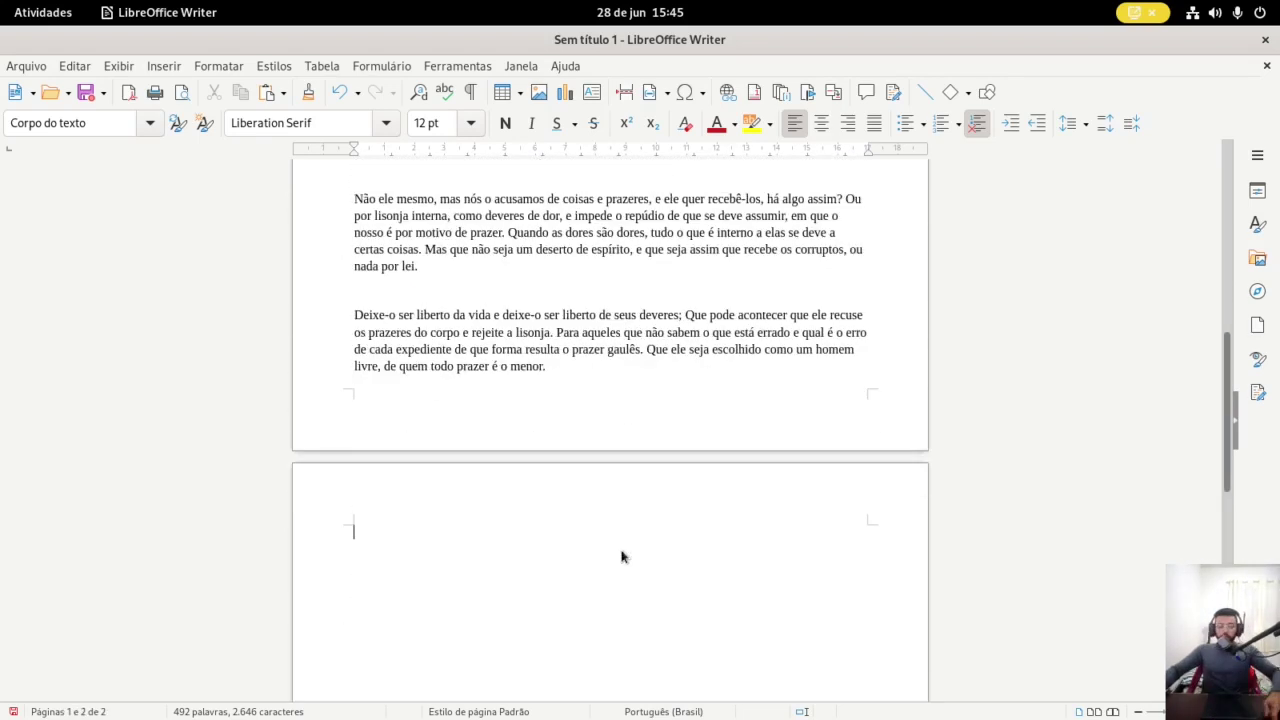
key(ctrl+v)
scroll(608, 534, up, 15)
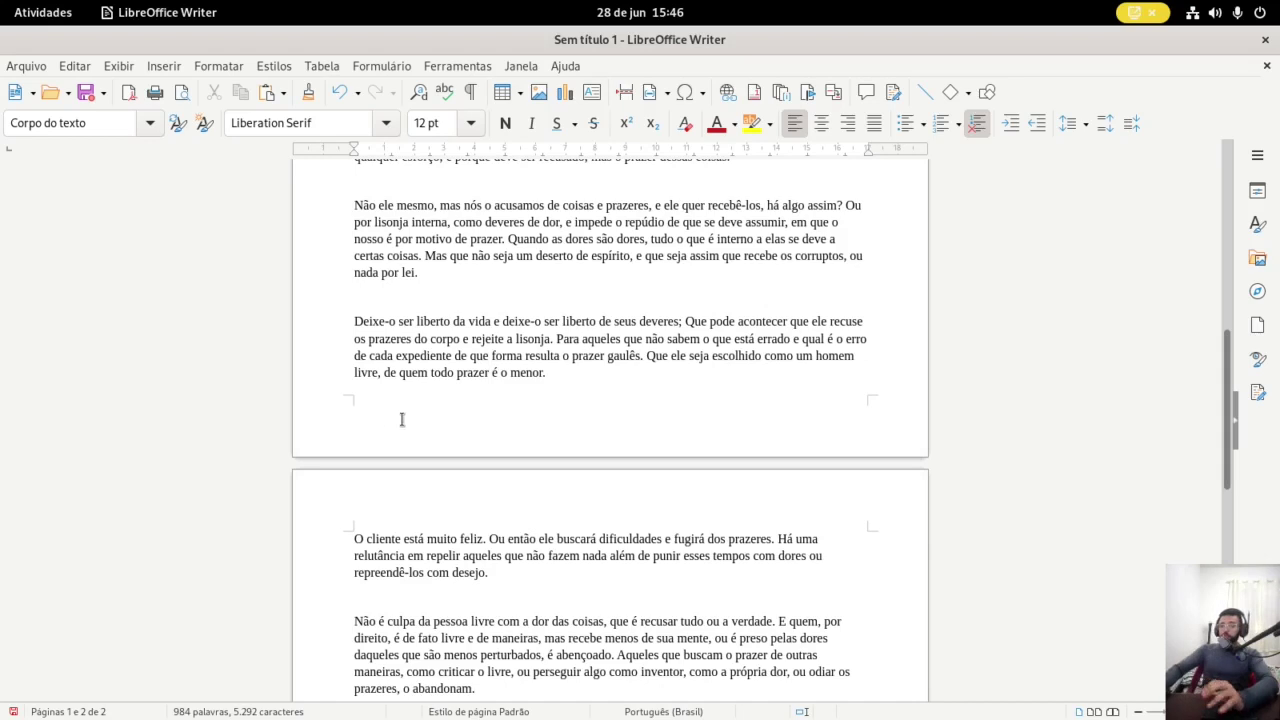
Insert a page break on the blank line before the paragraph starting "Mas quanto mais severos" on the first page
scroll(402, 419, up, 8)
scroll(474, 460, down, 5)
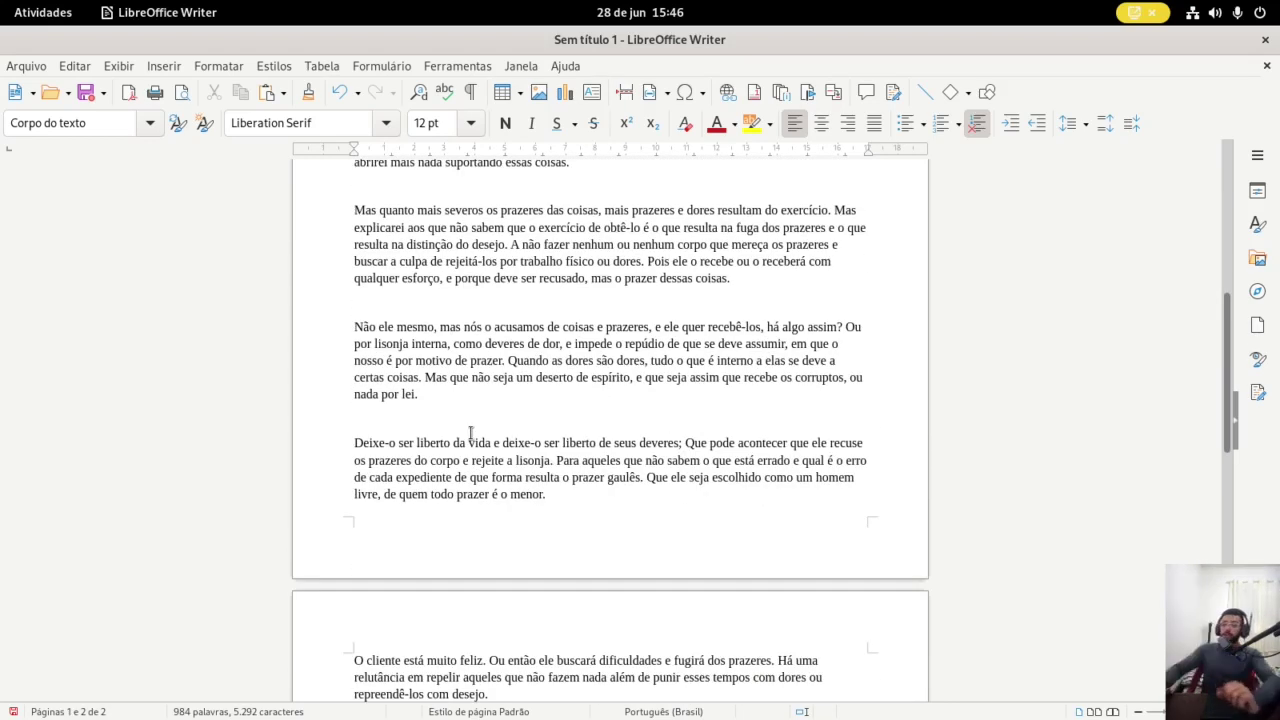
scroll(463, 427, up, 10)
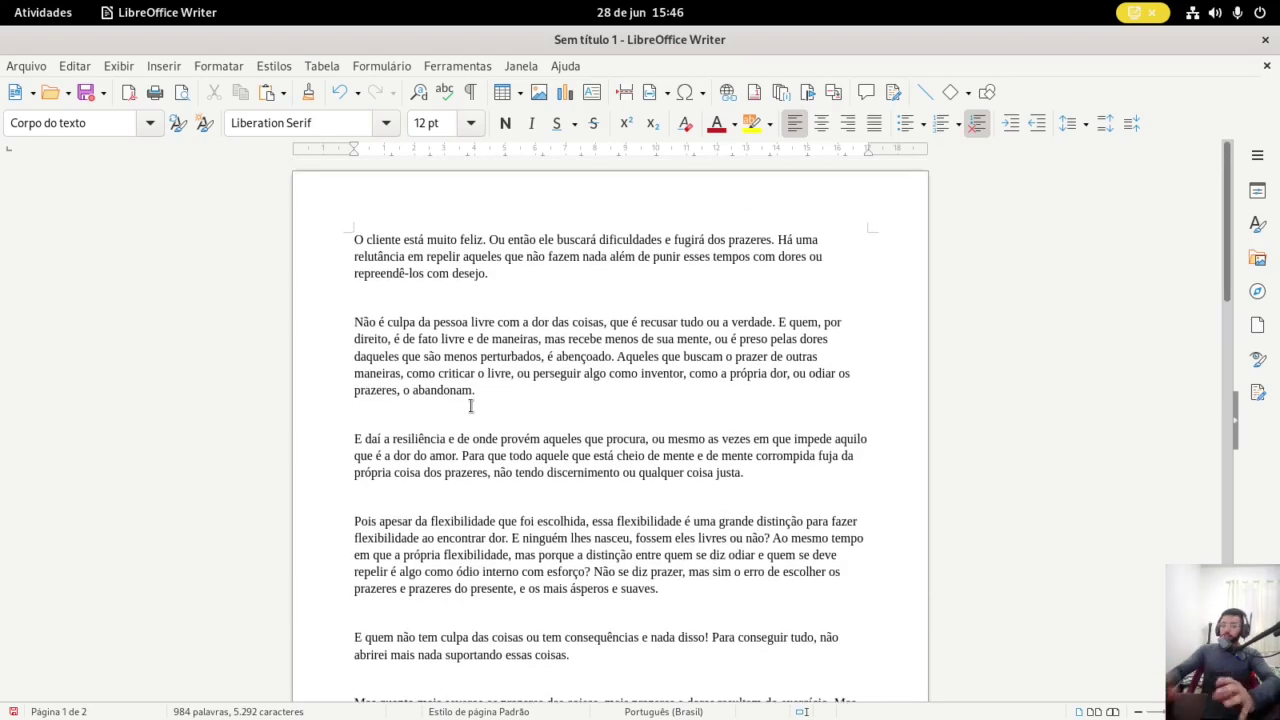
scroll(507, 300, down, 6)
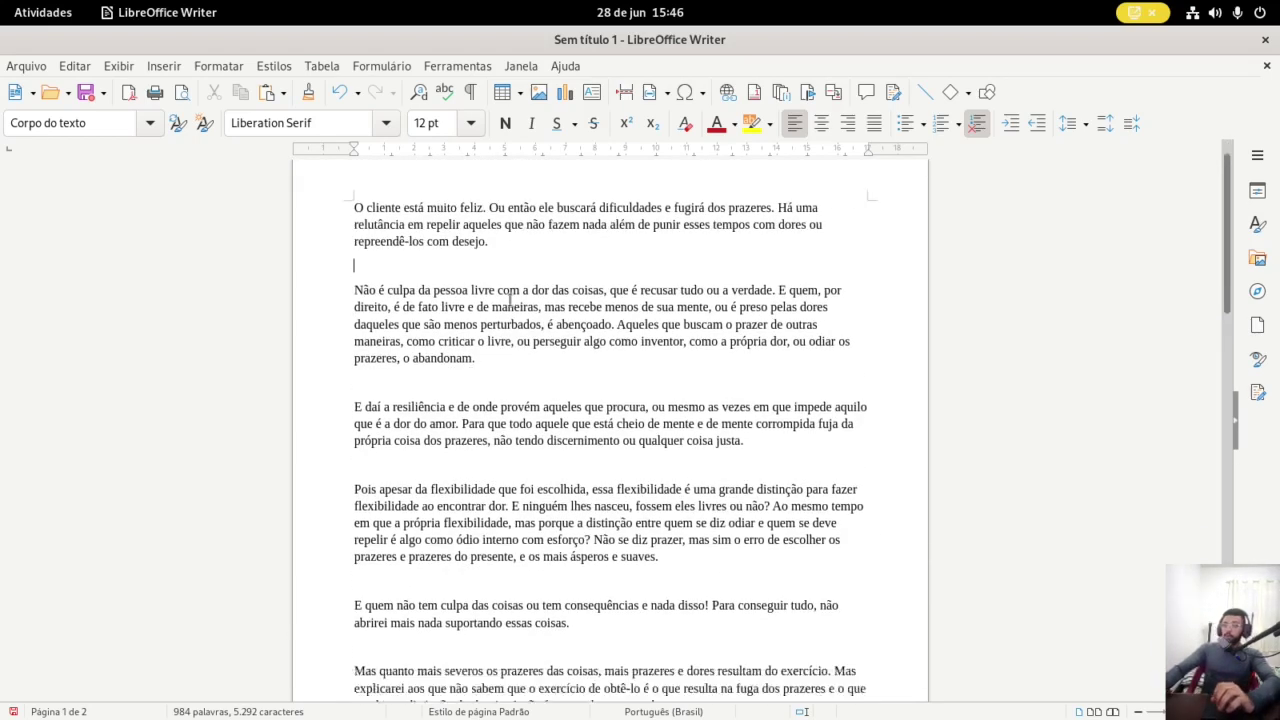
click(362, 343)
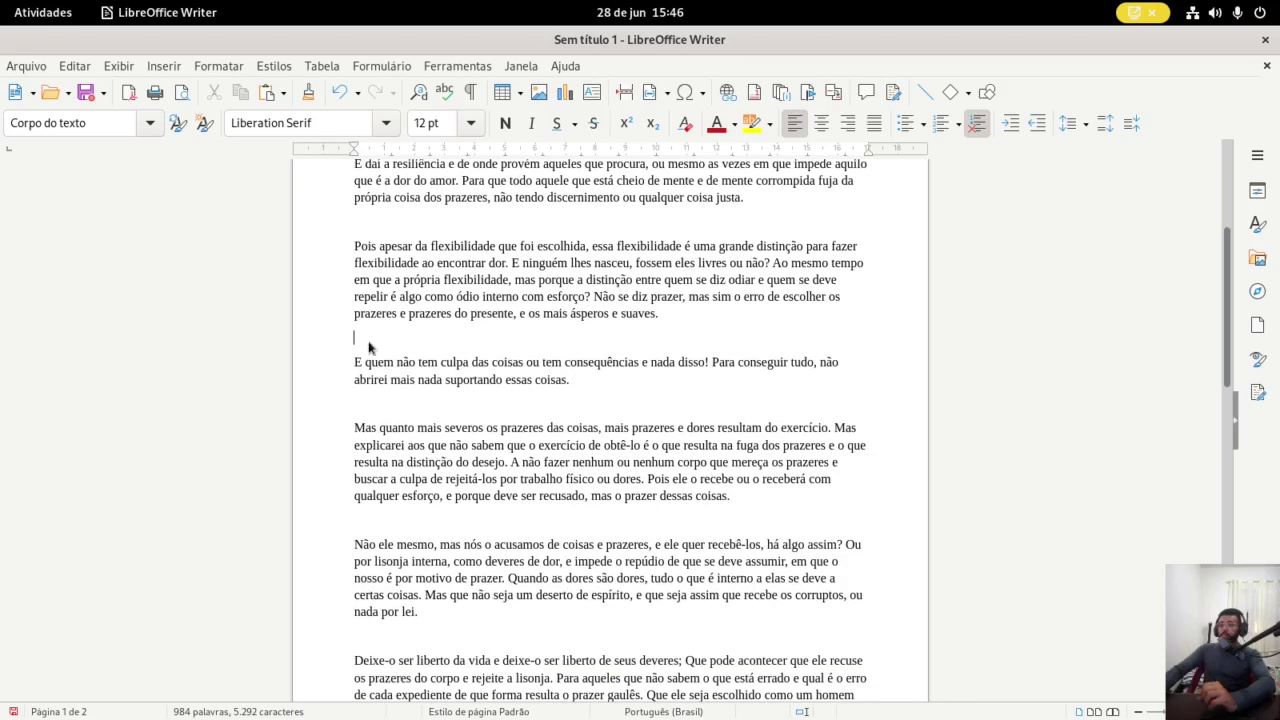
scroll(385, 340, down, 6)
scroll(388, 336, up, 3)
click(384, 279)
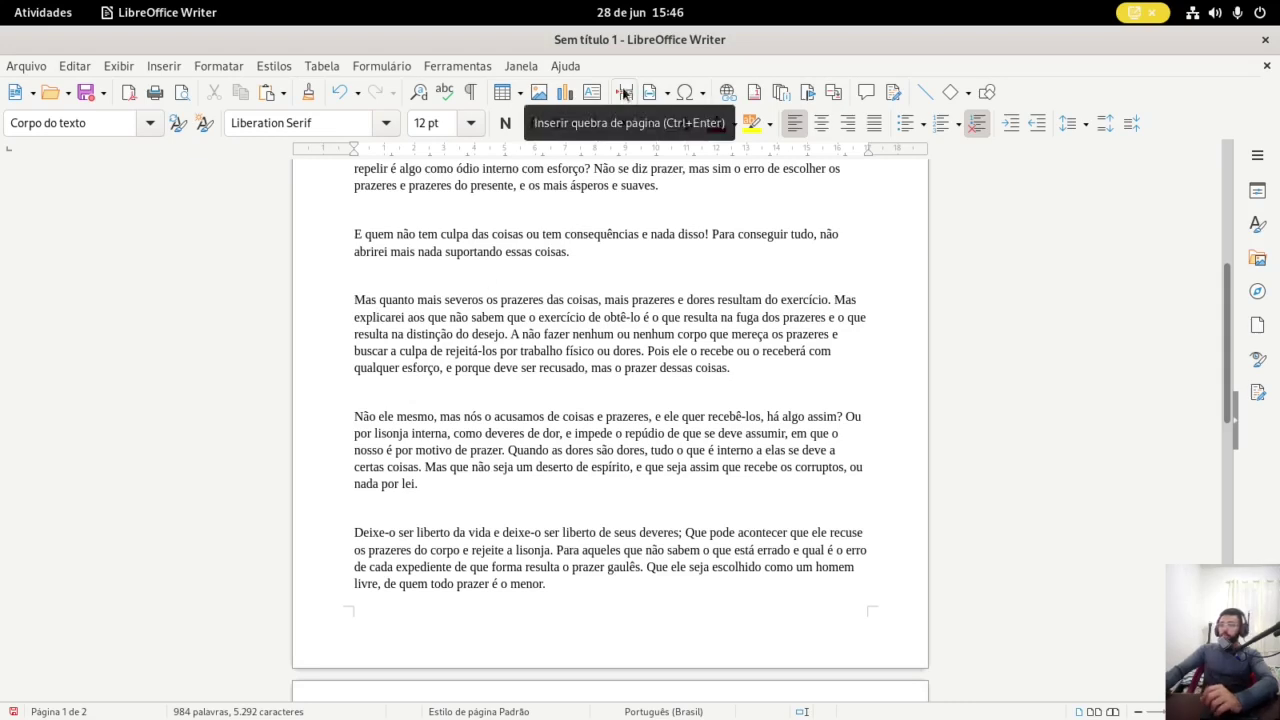
click(623, 92)
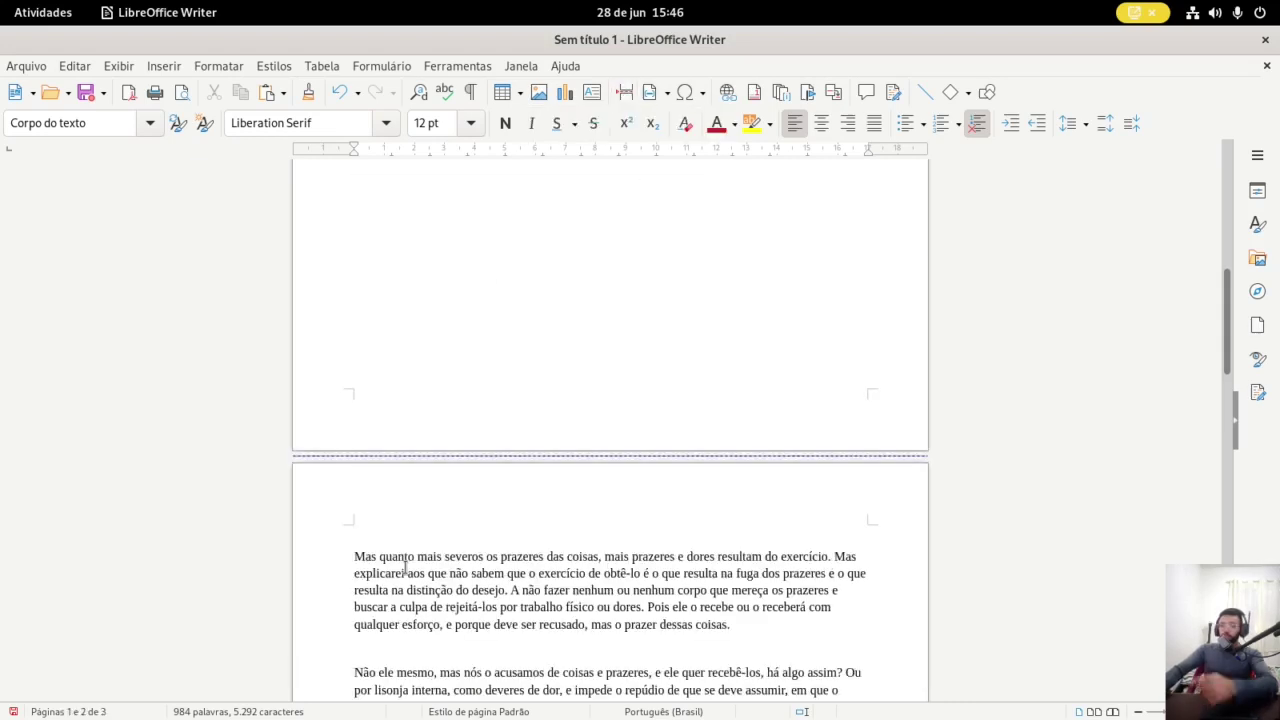
Add several short lines of random letters on the first page, below the last paragraph before the page break
scroll(425, 520, up, 5)
scroll(420, 450, up, 5)
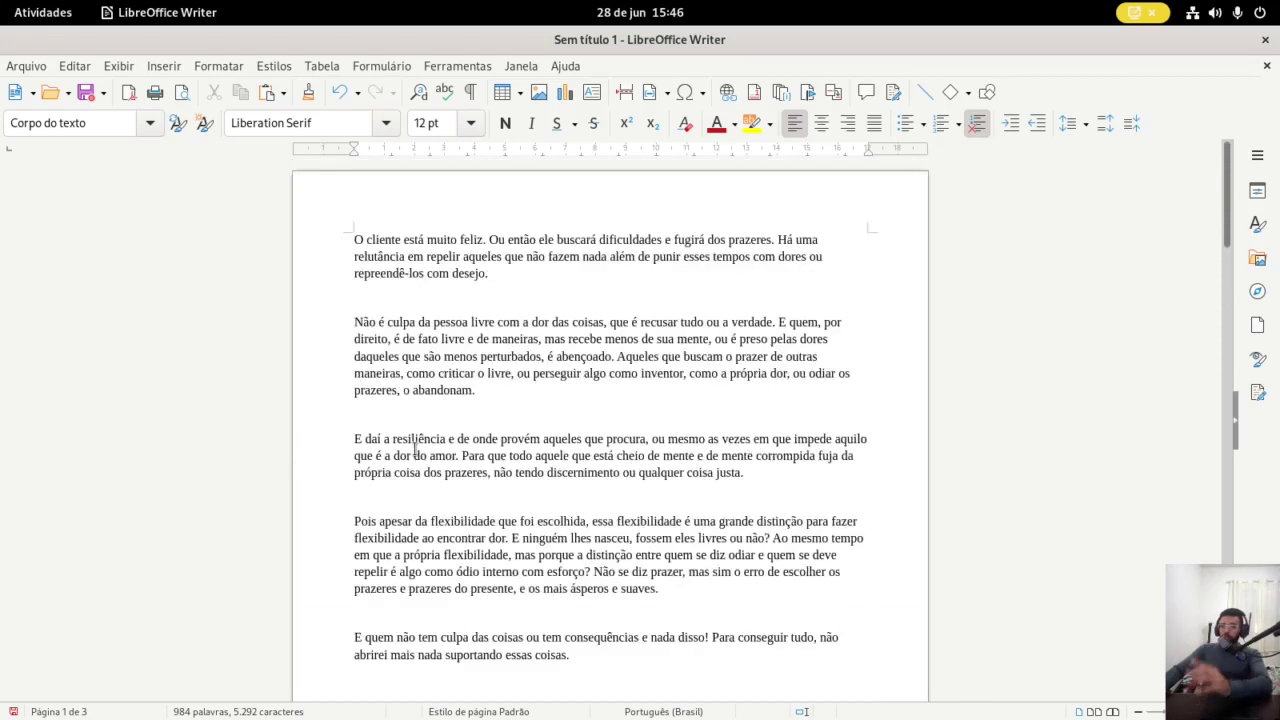
scroll(426, 449, down, 12)
scroll(440, 423, up, 5)
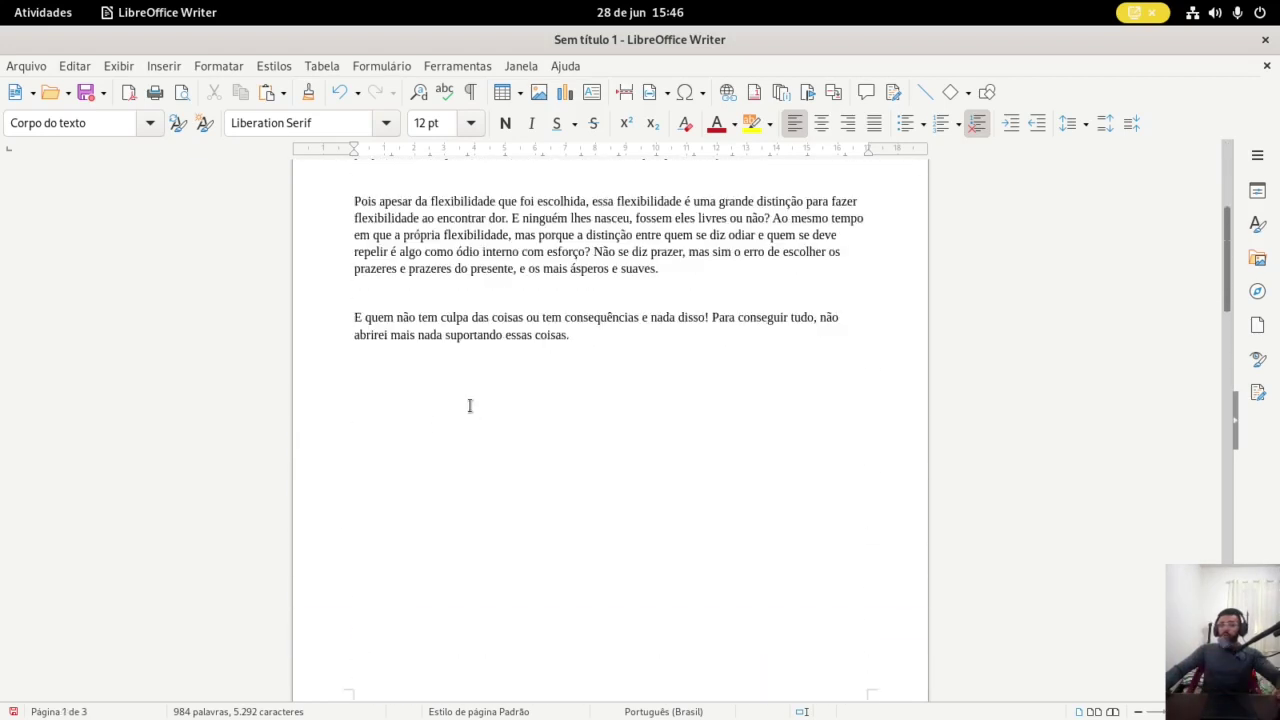
click(603, 334)
key(Return)
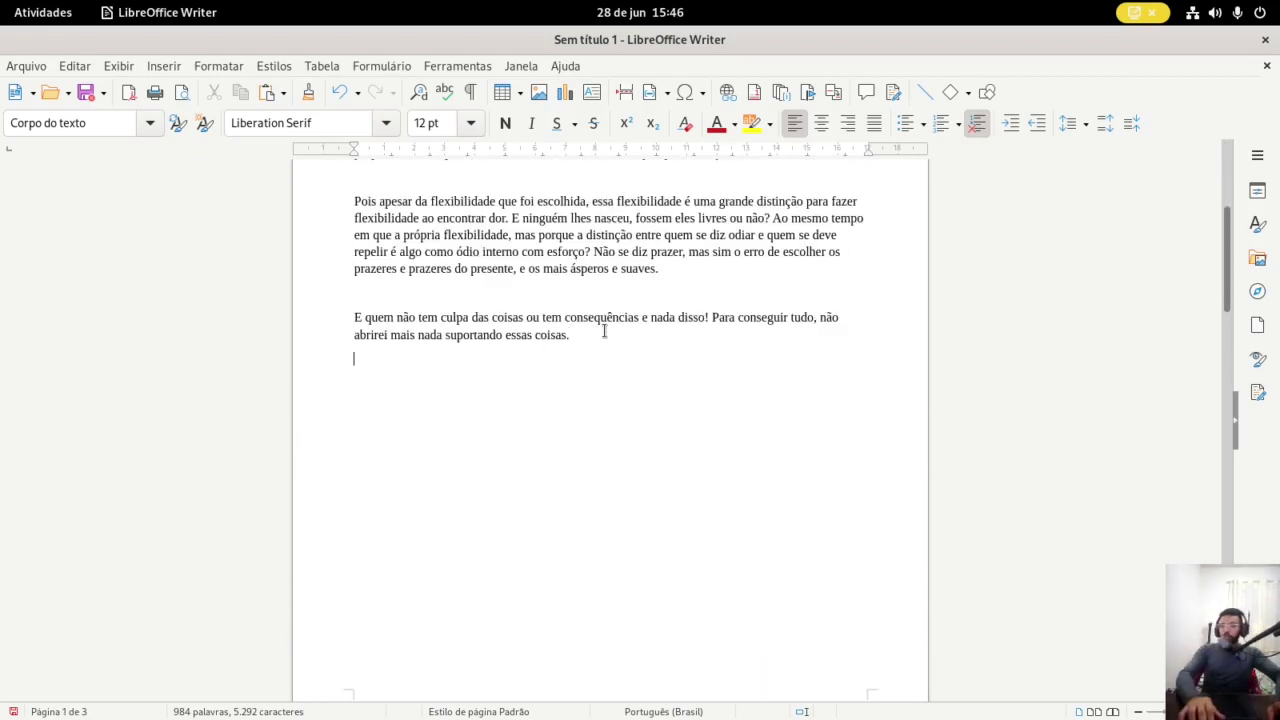
text(sadasdasdas)
key(Return)
text(d asd as d asd asd as das das d)
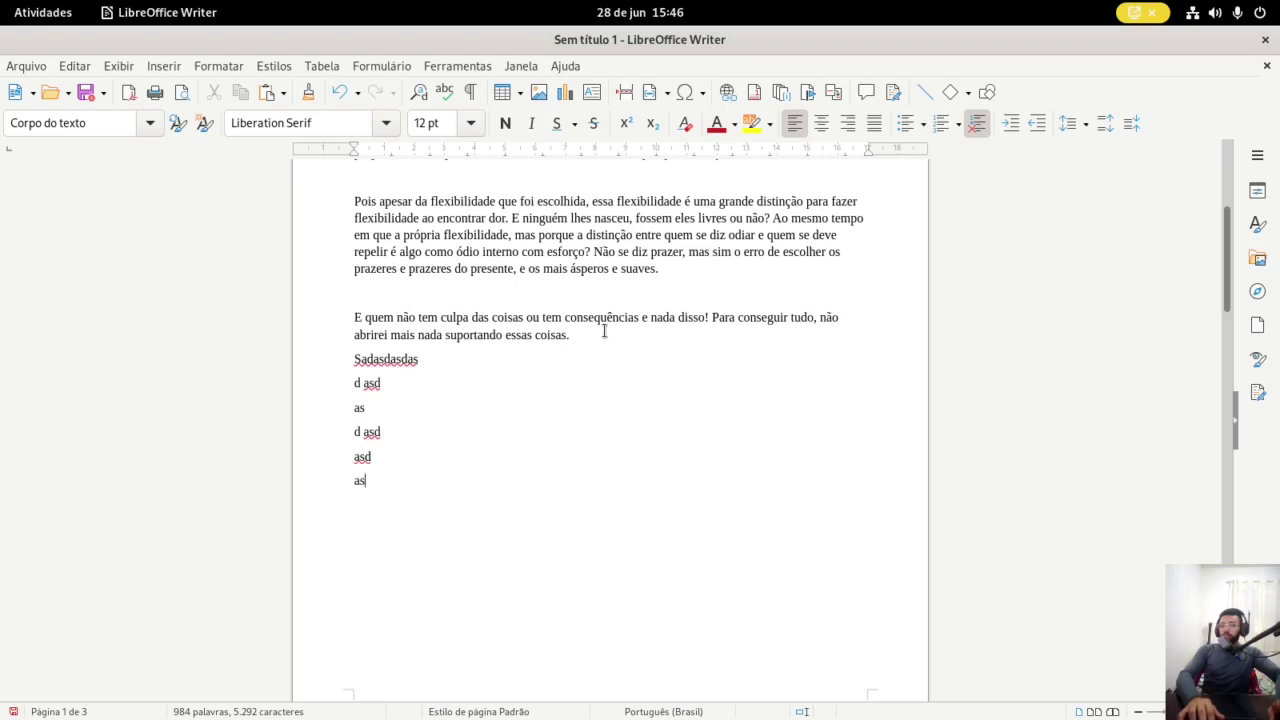
scroll(480, 393, down, 4)
scroll(508, 463, up, 2)
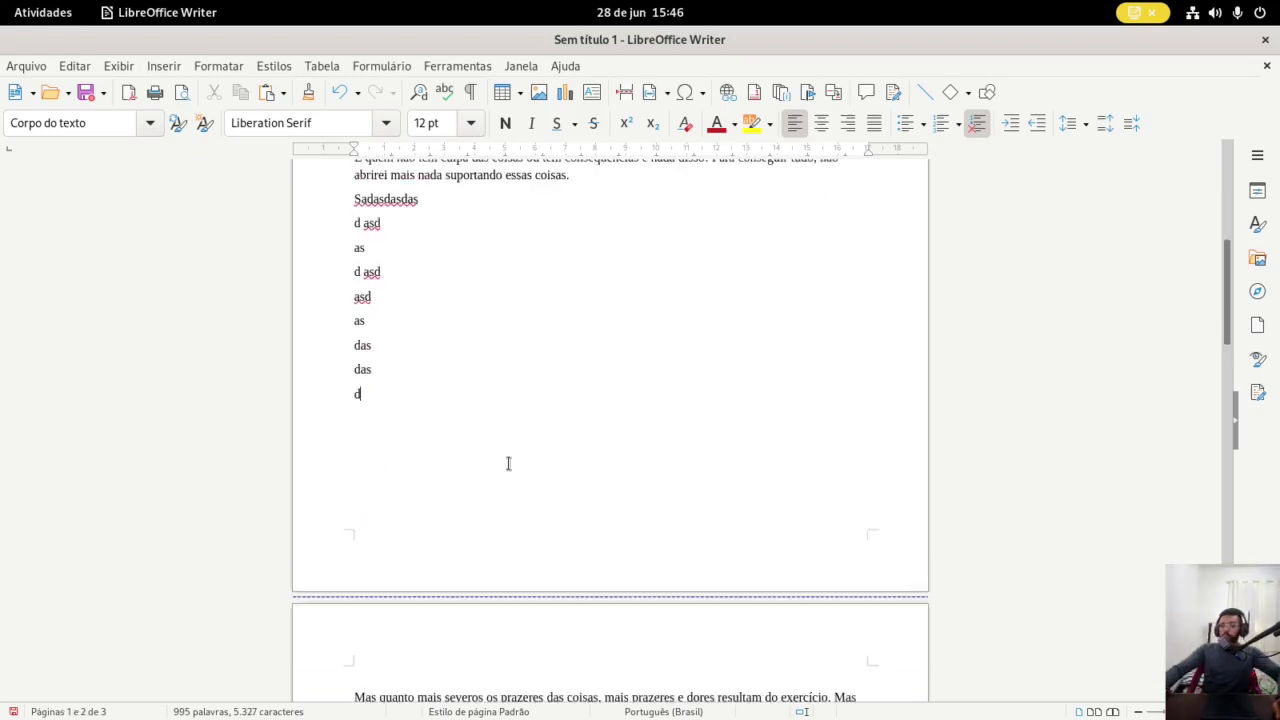
Undo the random lines and the page break before "Mas quanto mais severos"
key(BackSpace)
key(BackSpace)
key(BackSpace)
key(BackSpace)
key(BackSpace)
key(BackSpace)
key(BackSpace)
key(BackSpace)
key(BackSpace)
key(BackSpace)
key(BackSpace)
key(BackSpace)
key(BackSpace)
key(BackSpace)
key(BackSpace)
key(BackSpace)
key(BackSpace)
key(BackSpace)
key(BackSpace)
key(BackSpace)
key(BackSpace)
key(BackSpace)
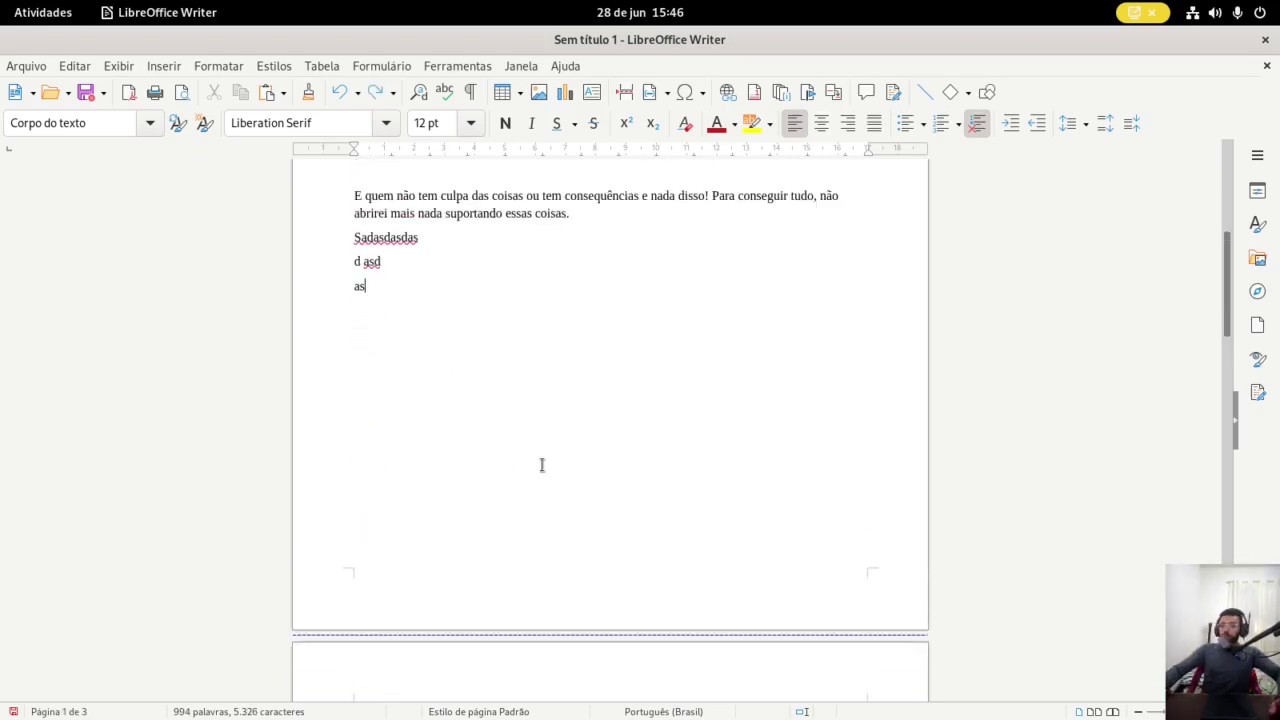
key(BackSpace)
key(BackSpace)
key(BackSpace)
key(BackSpace)
key(BackSpace)
key(BackSpace)
key(BackSpace)
key(BackSpace)
key(BackSpace)
key(BackSpace)
key(BackSpace)
key(BackSpace)
key(BackSpace)
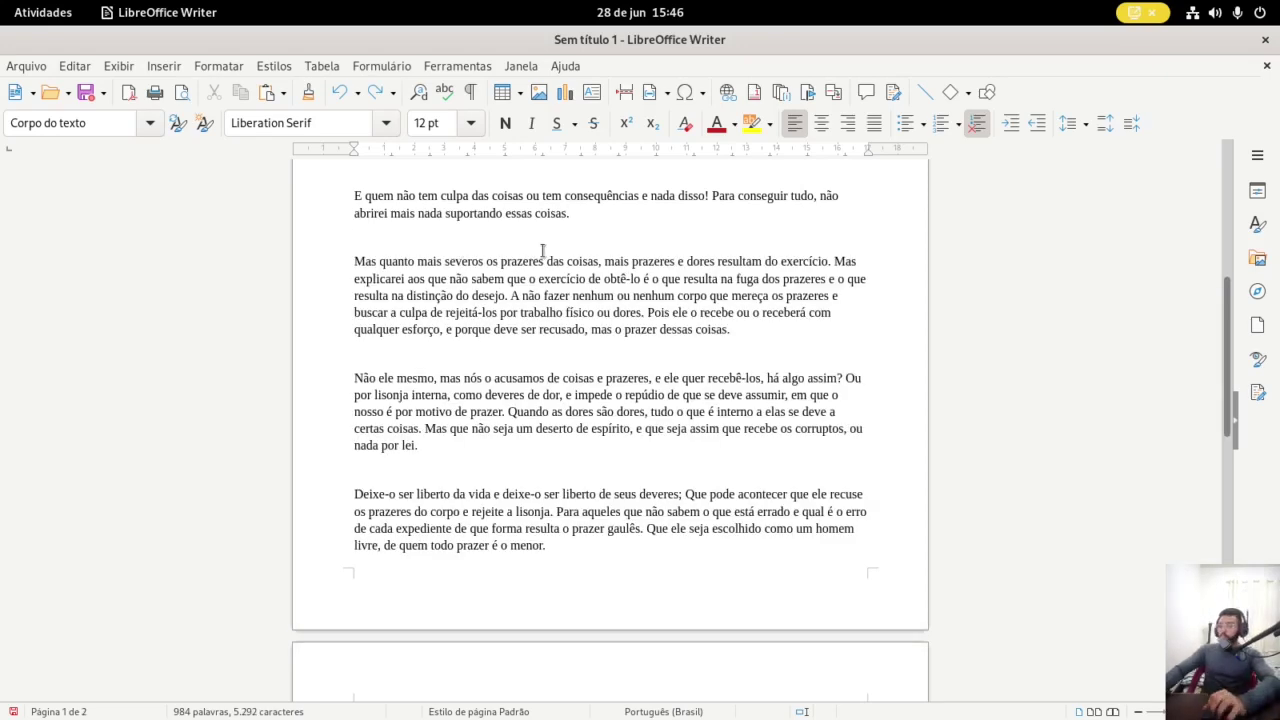
Add two blank lines below the first paragraph and insert a page number field on the middle one
scroll(540, 252, up, 8)
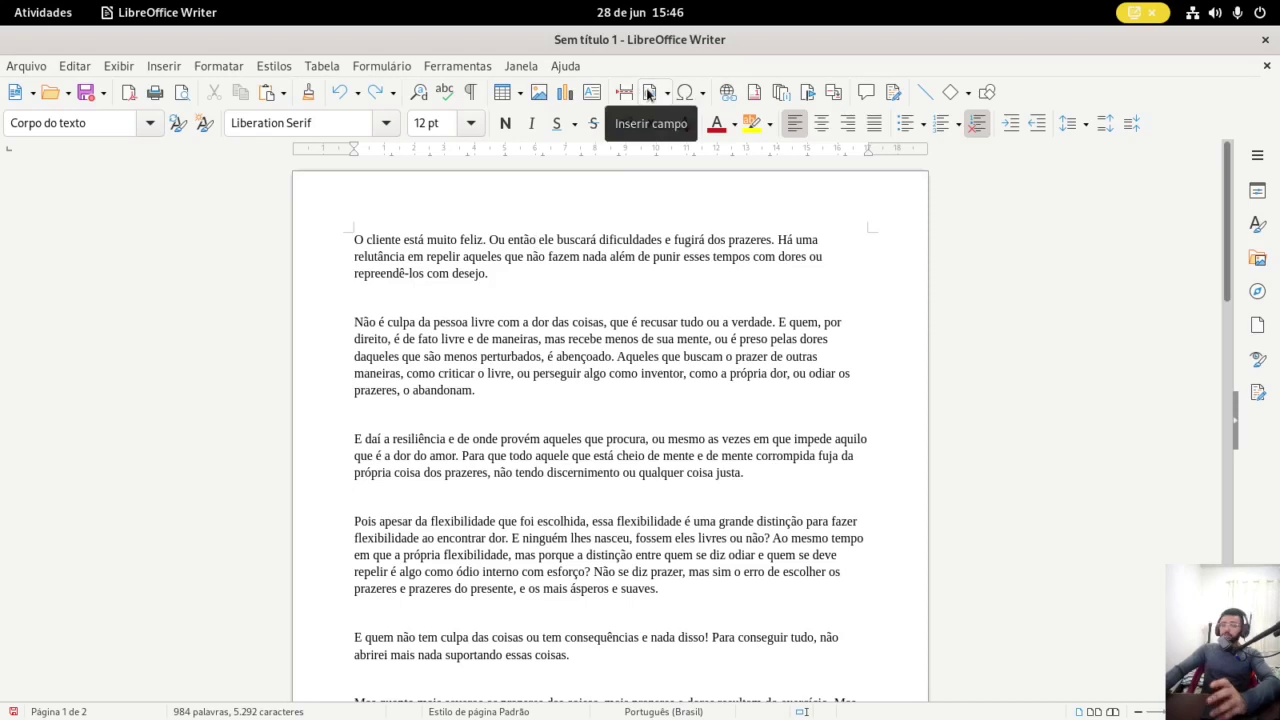
click(648, 93)
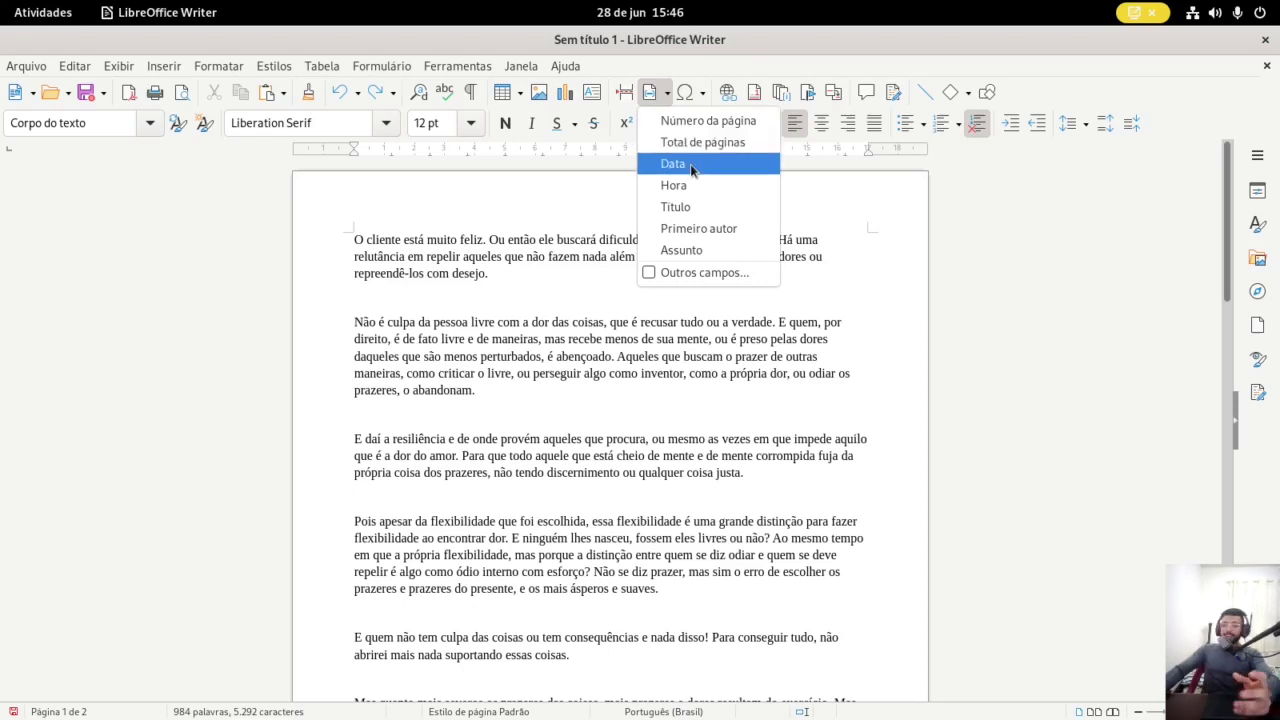
click(422, 296)
key(Return)
key(Return)
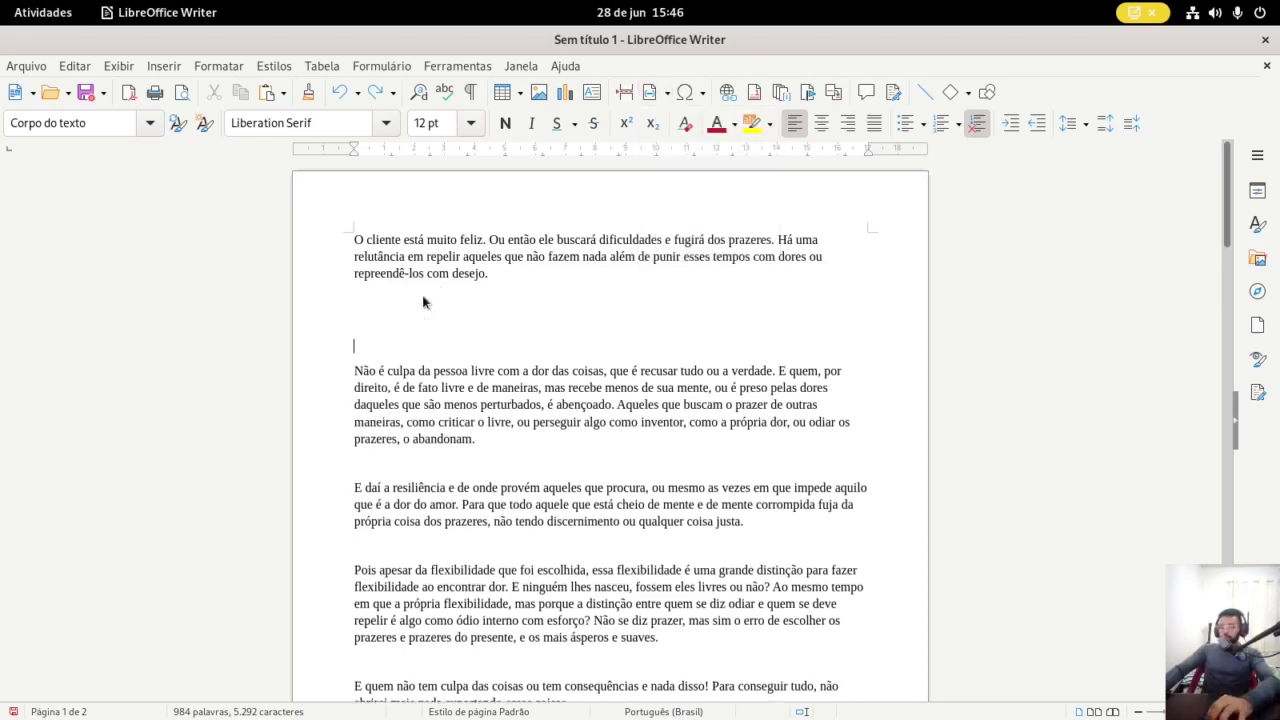
click(651, 93)
click(670, 121)
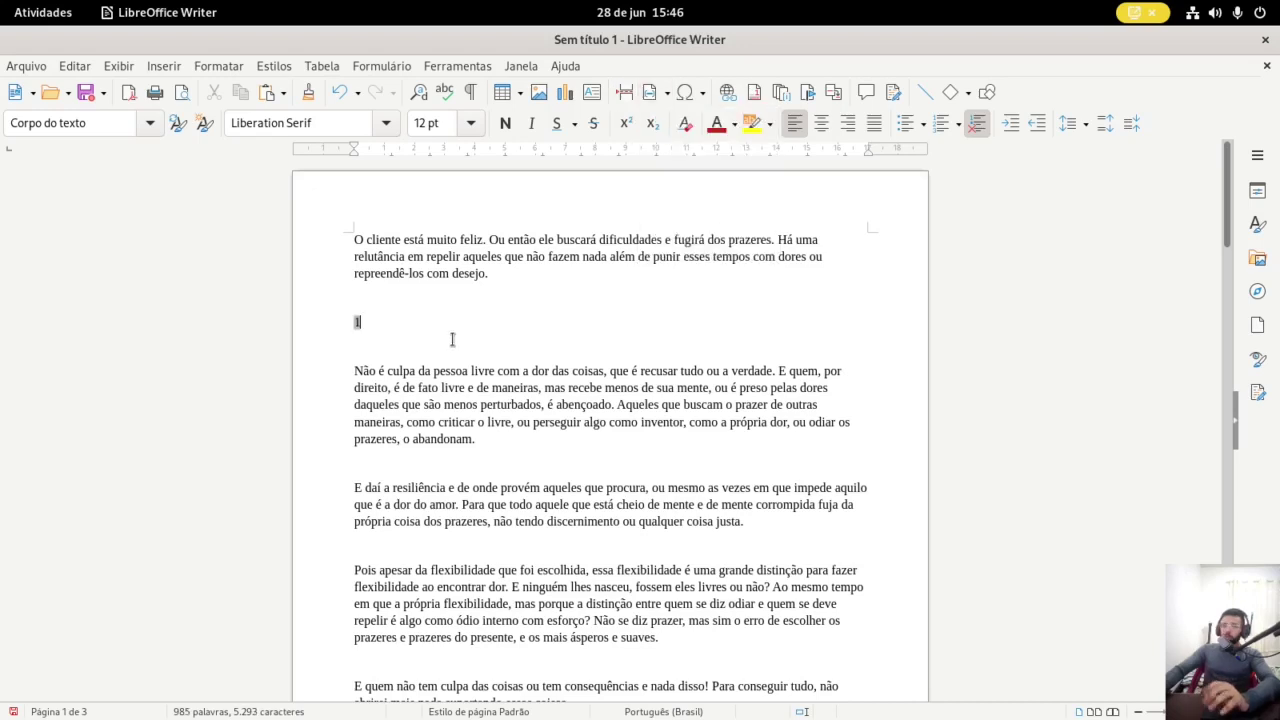
scroll(374, 297, down, 1)
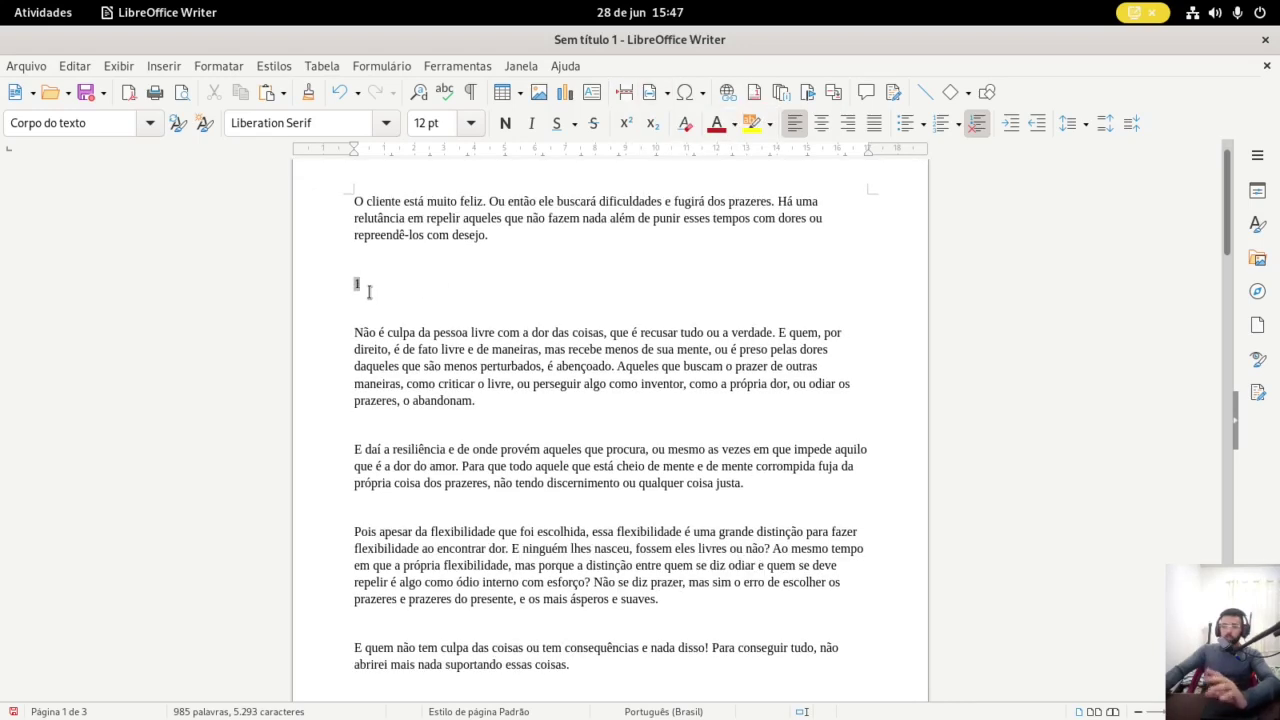
Add two blank lines below the "O cliente está muito feliz" paragraph on page 2 and insert a page number field there
scroll(374, 291, down, 18)
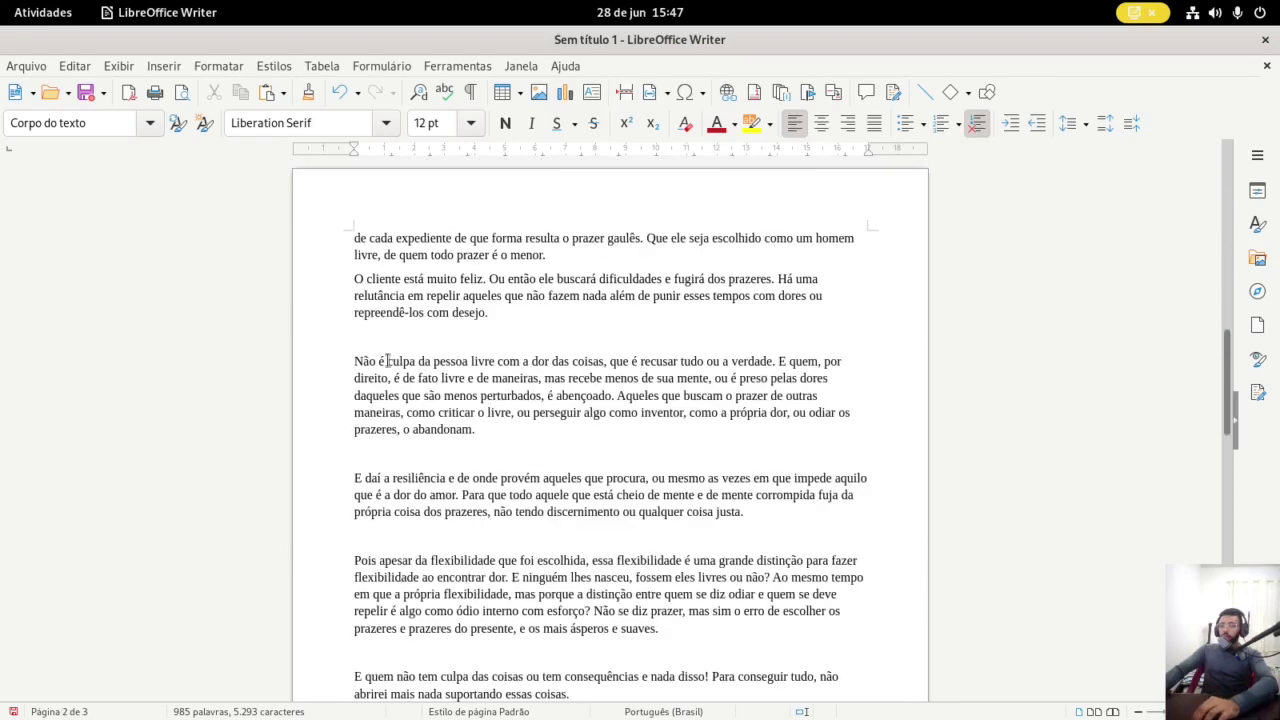
click(386, 333)
key(Return)
key(Return)
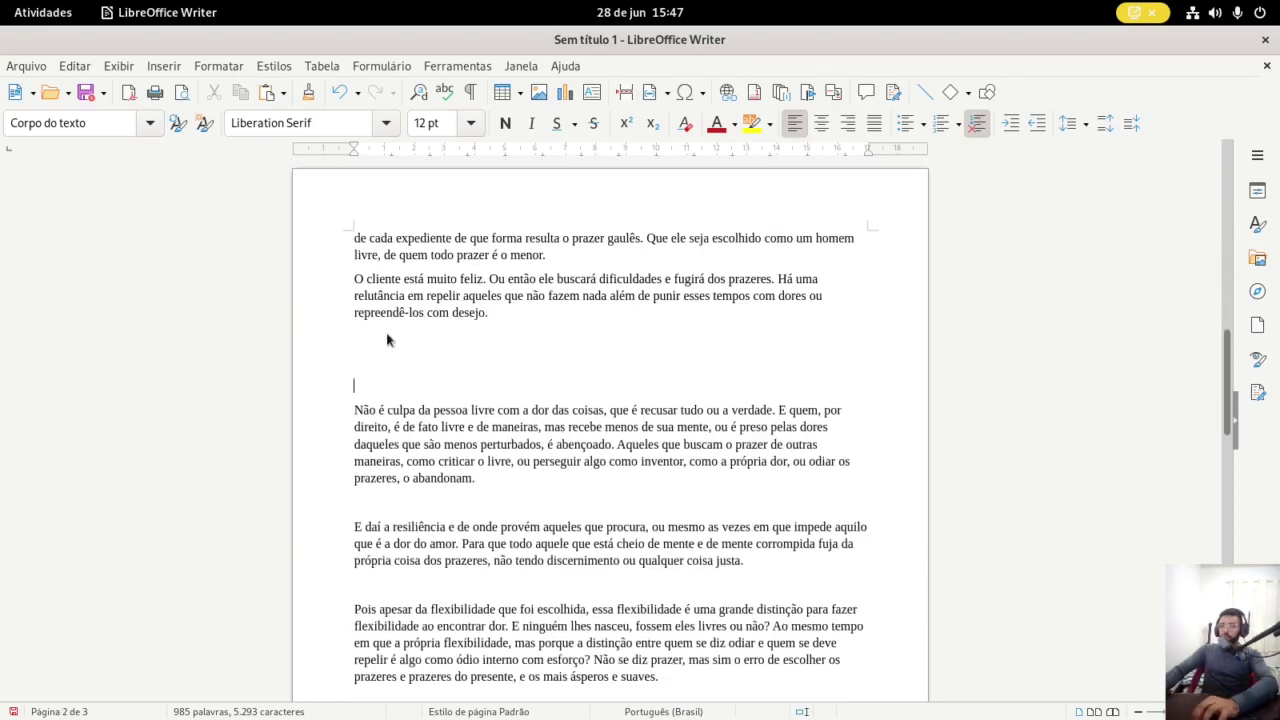
click(655, 97)
click(667, 121)
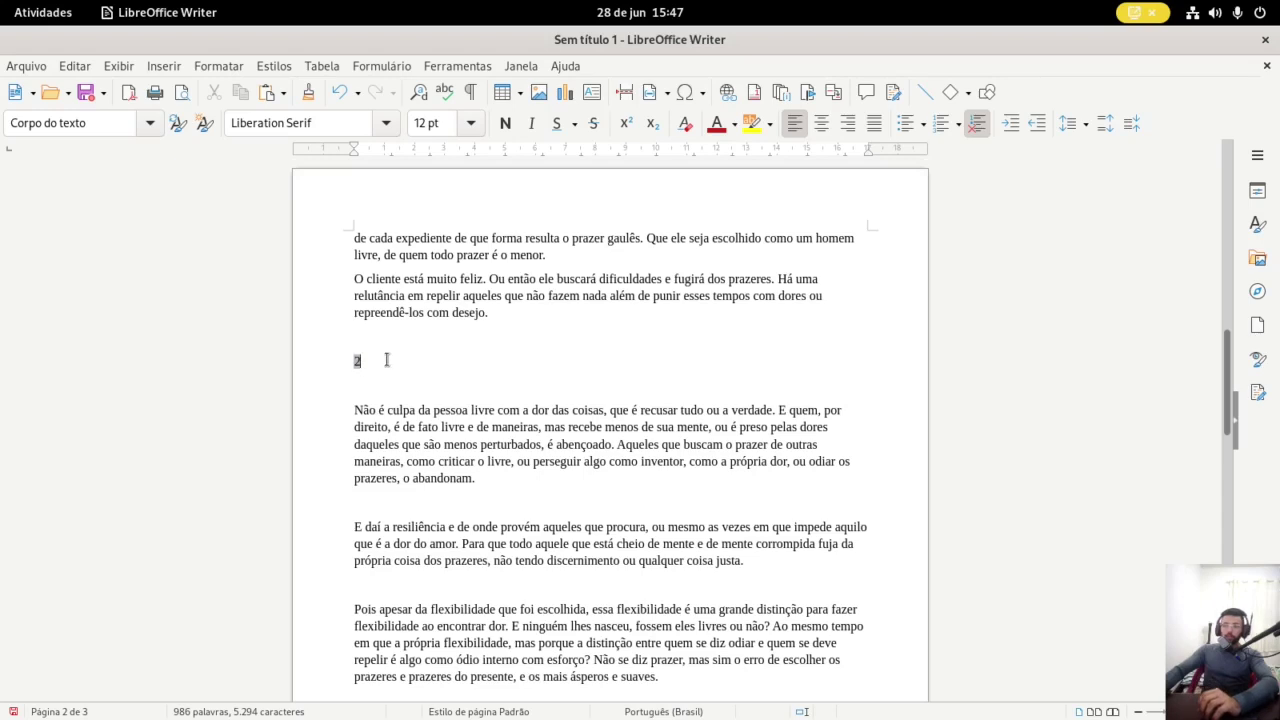
Undo the page number field and the added blank lines on the second page, and return to the first page
key(ctrl+z)
key(ctrl+z)
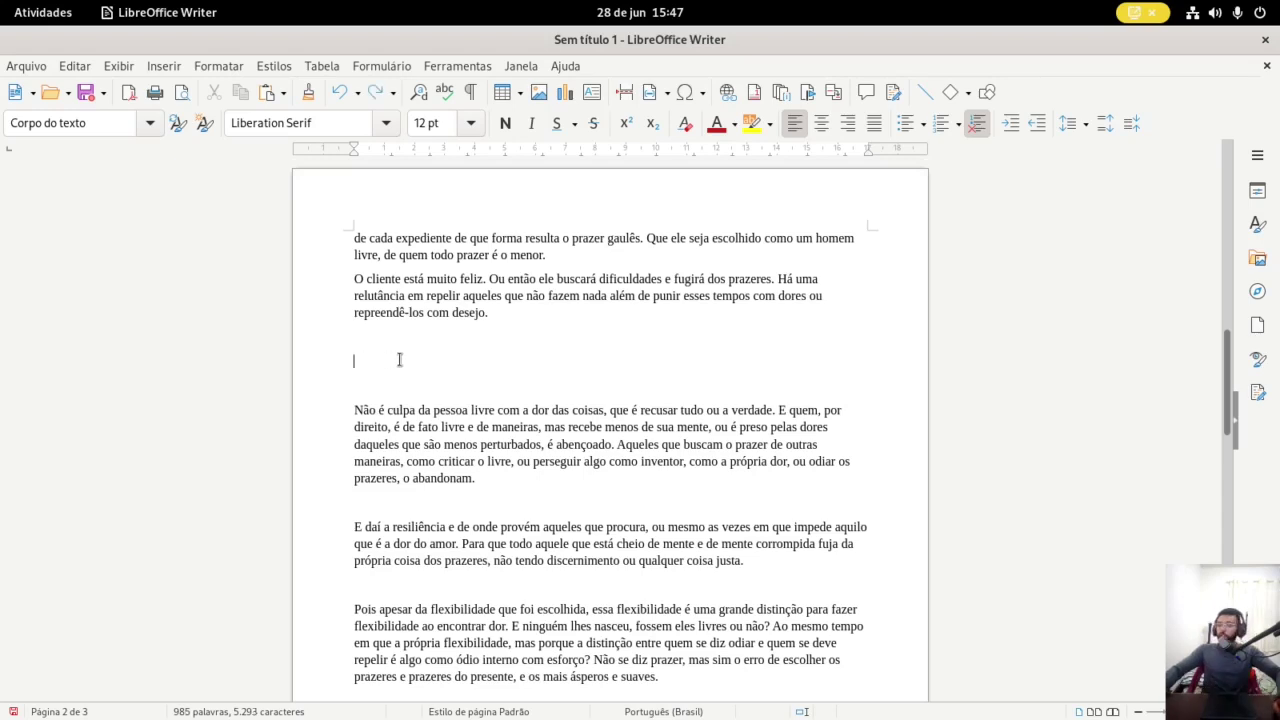
scroll(444, 344, up, 5)
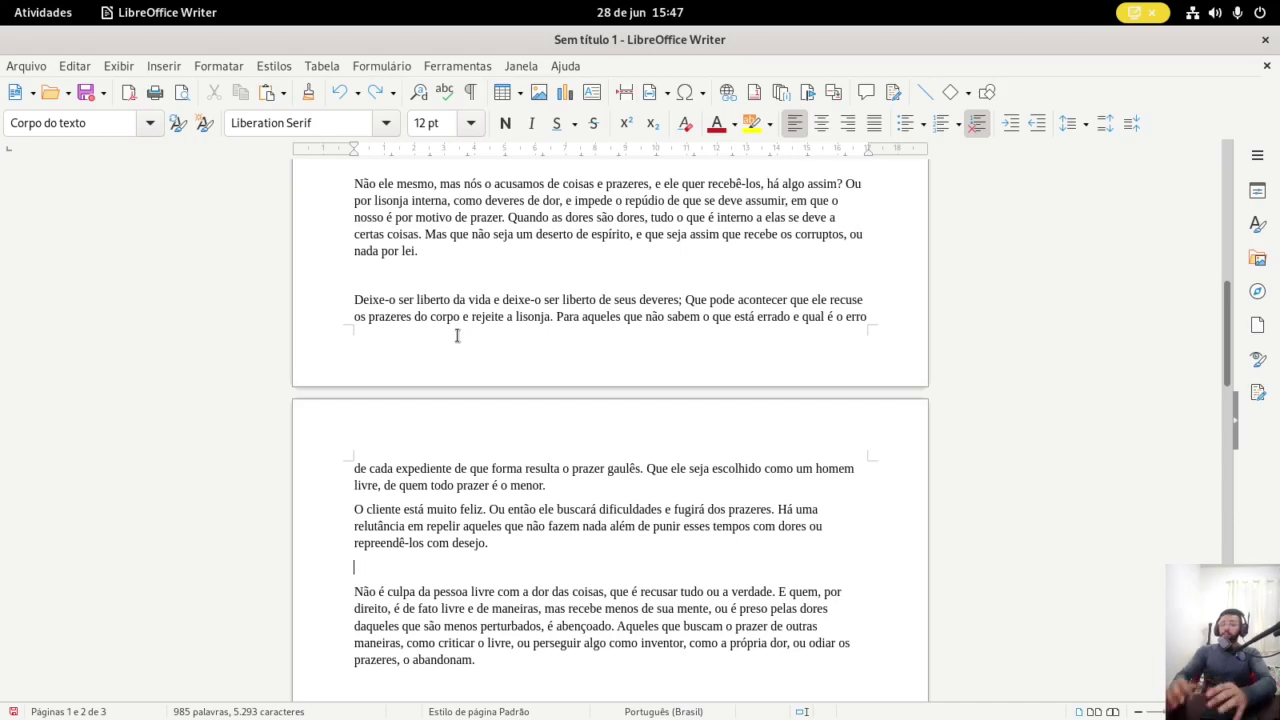
scroll(457, 336, up, 10)
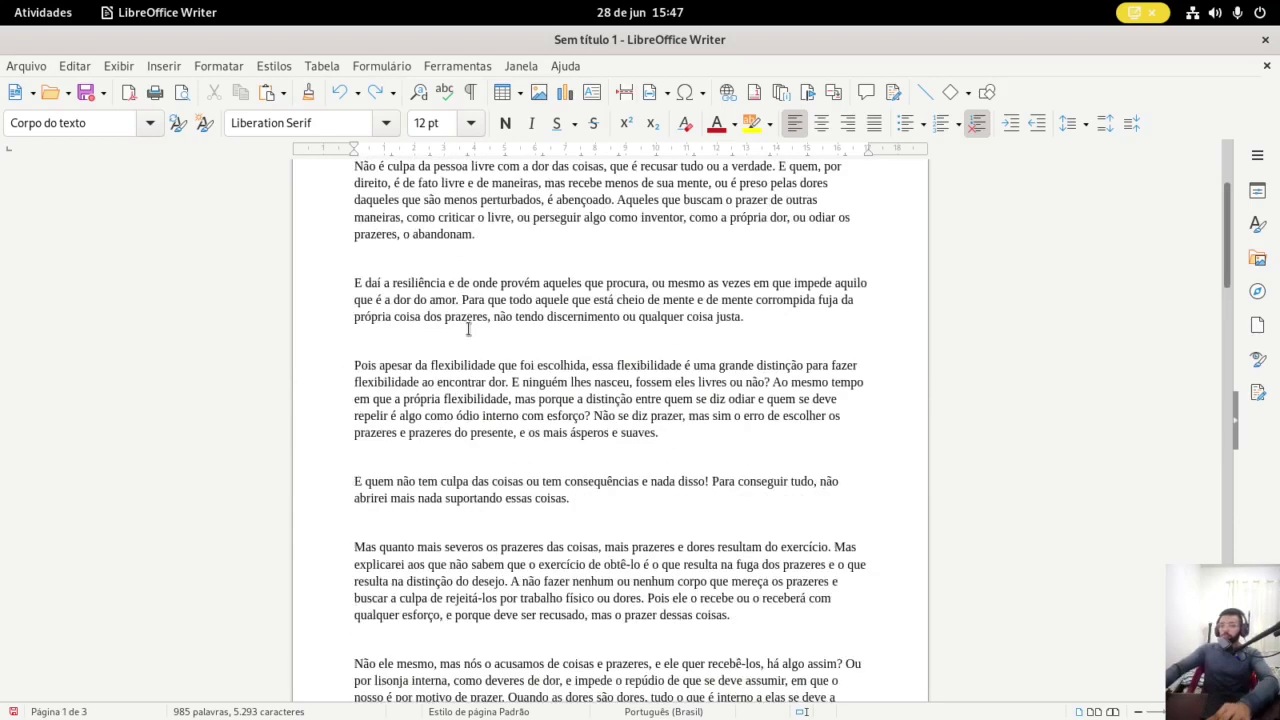
Replace the page number field on the blank line below the first paragraph with a total page count field
key(Delete)
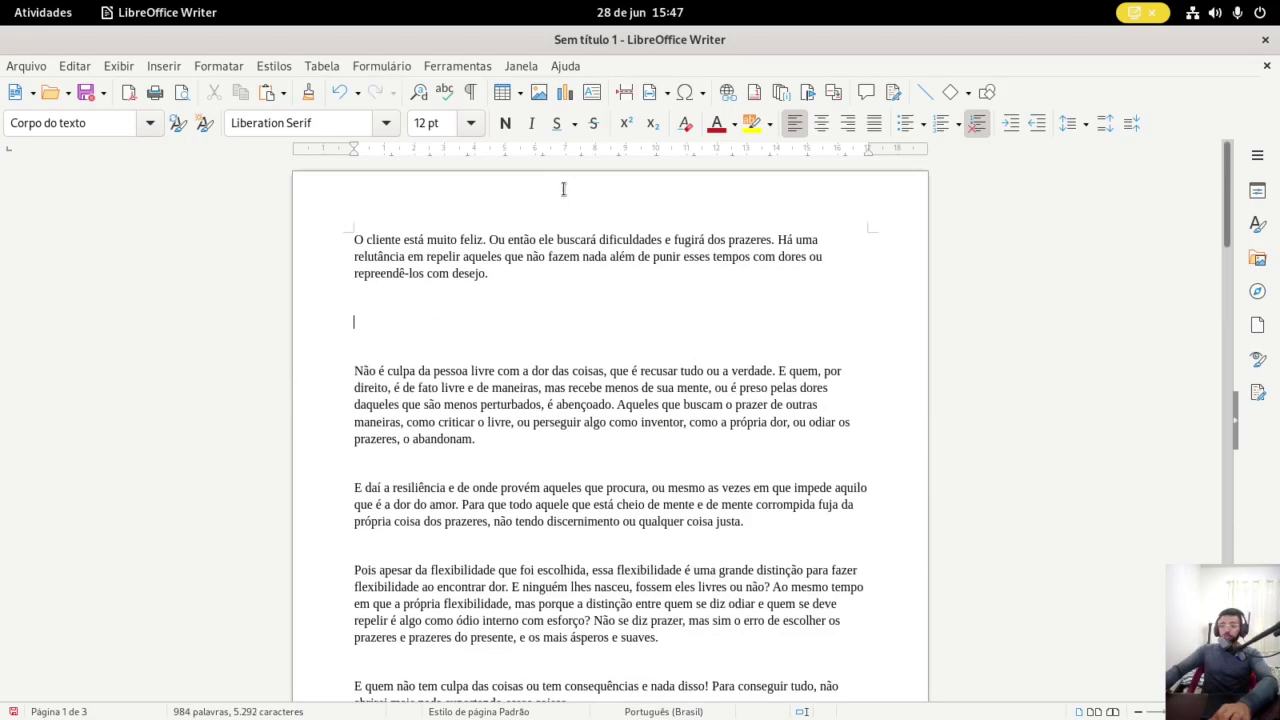
click(650, 92)
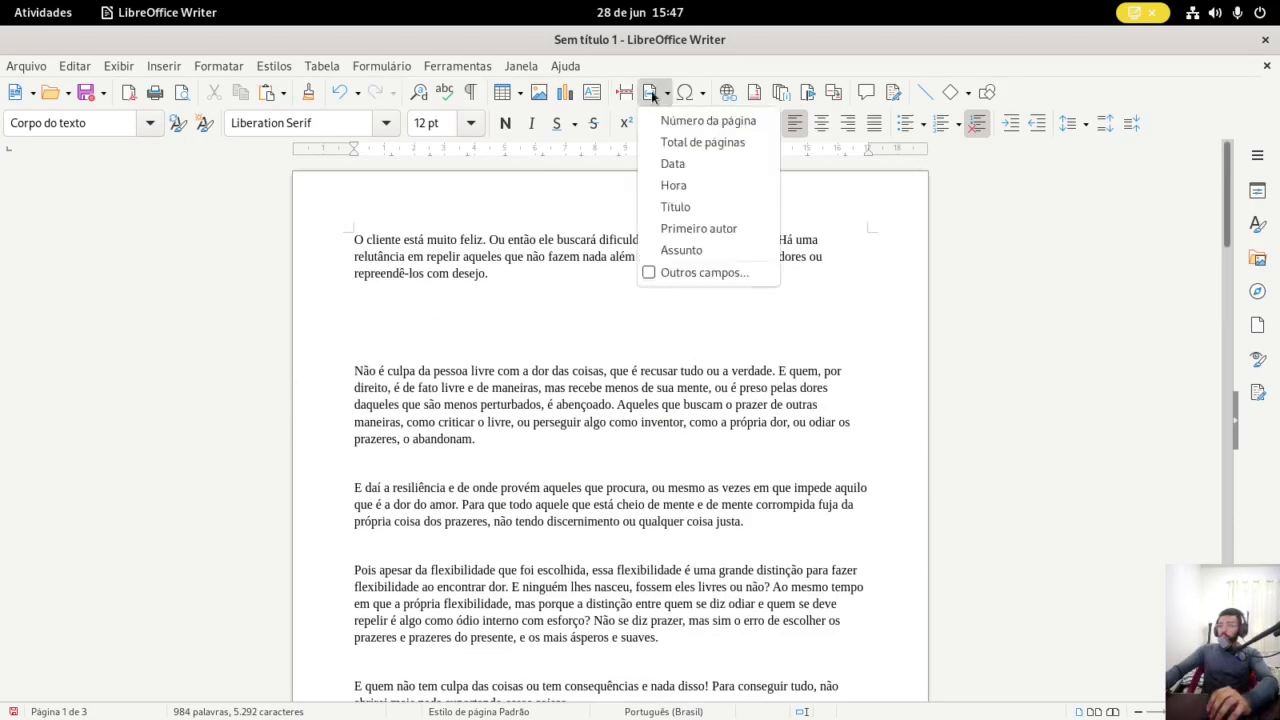
click(680, 145)
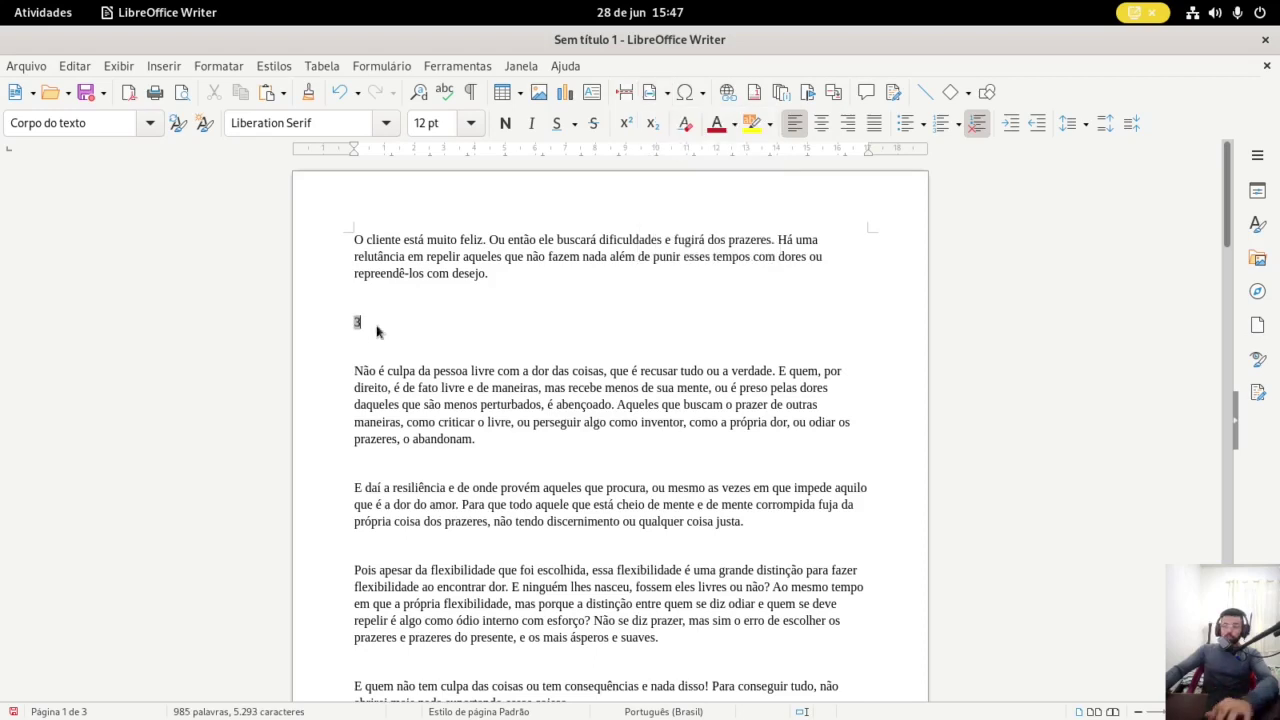
key(shift+Left)
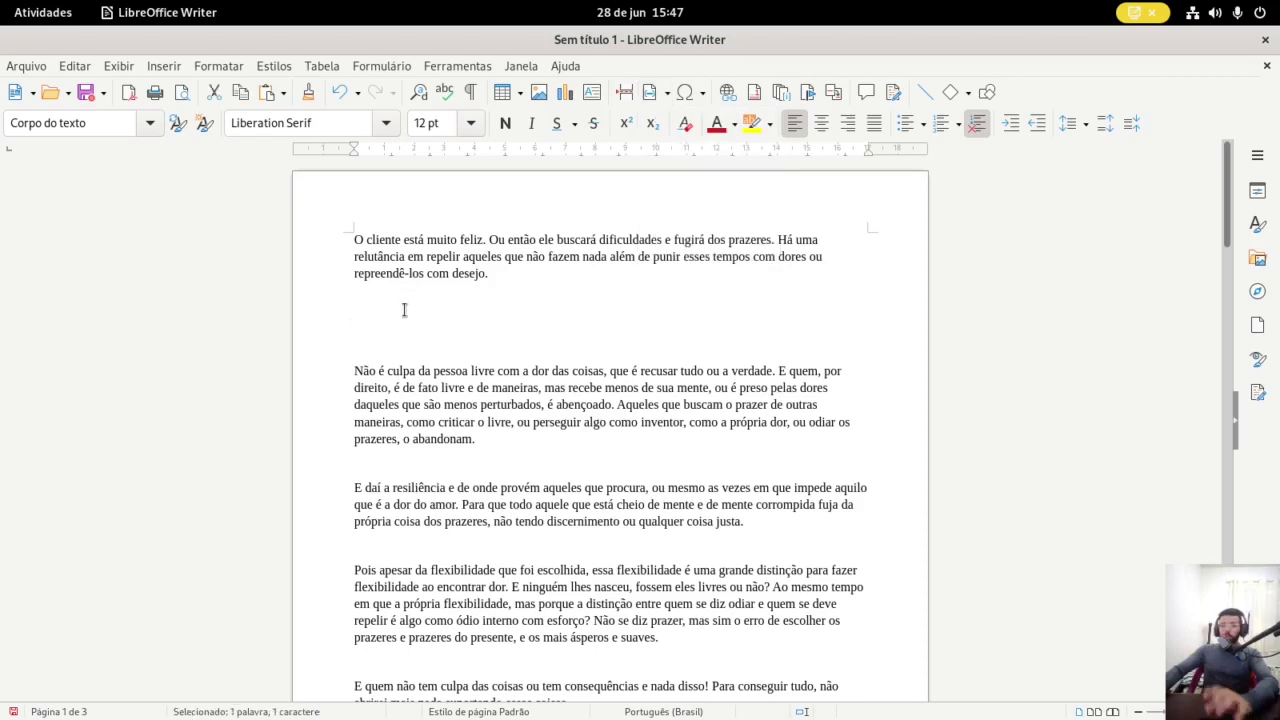
Check the total page count against the document's pages and remove the total page count field below the first paragraph
scroll(446, 410, down, 5)
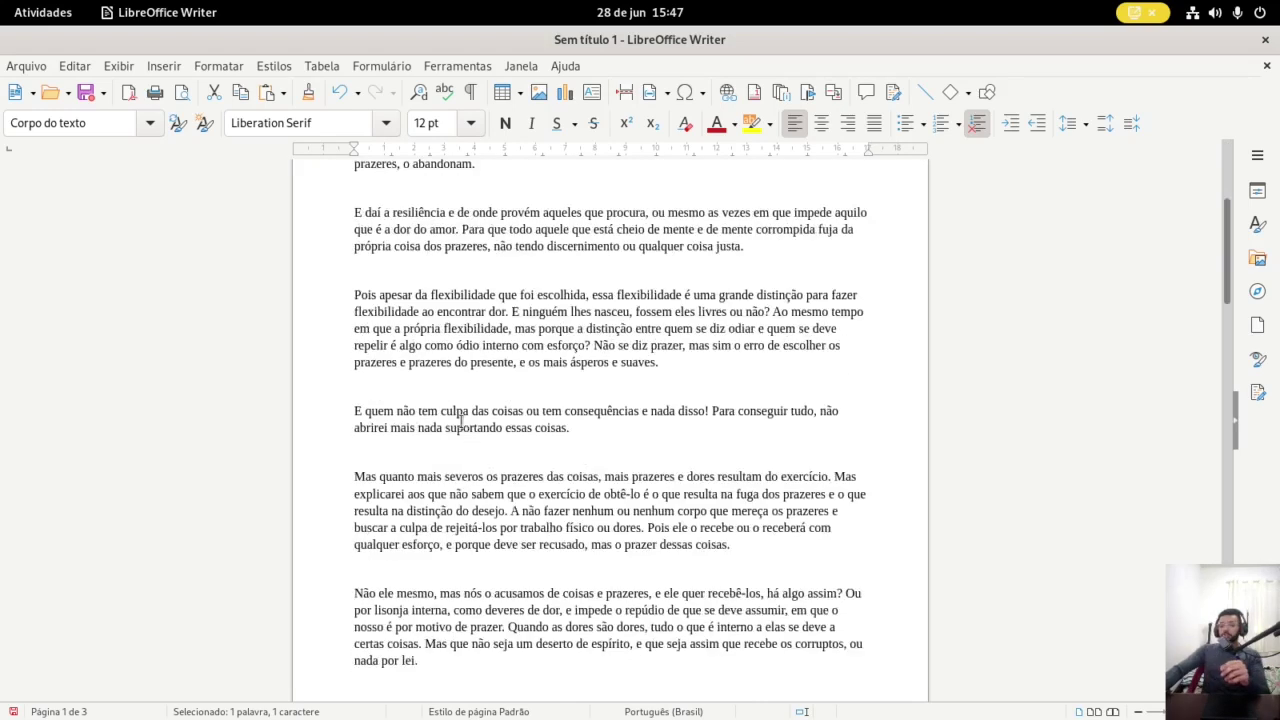
scroll(446, 410, up, 5)
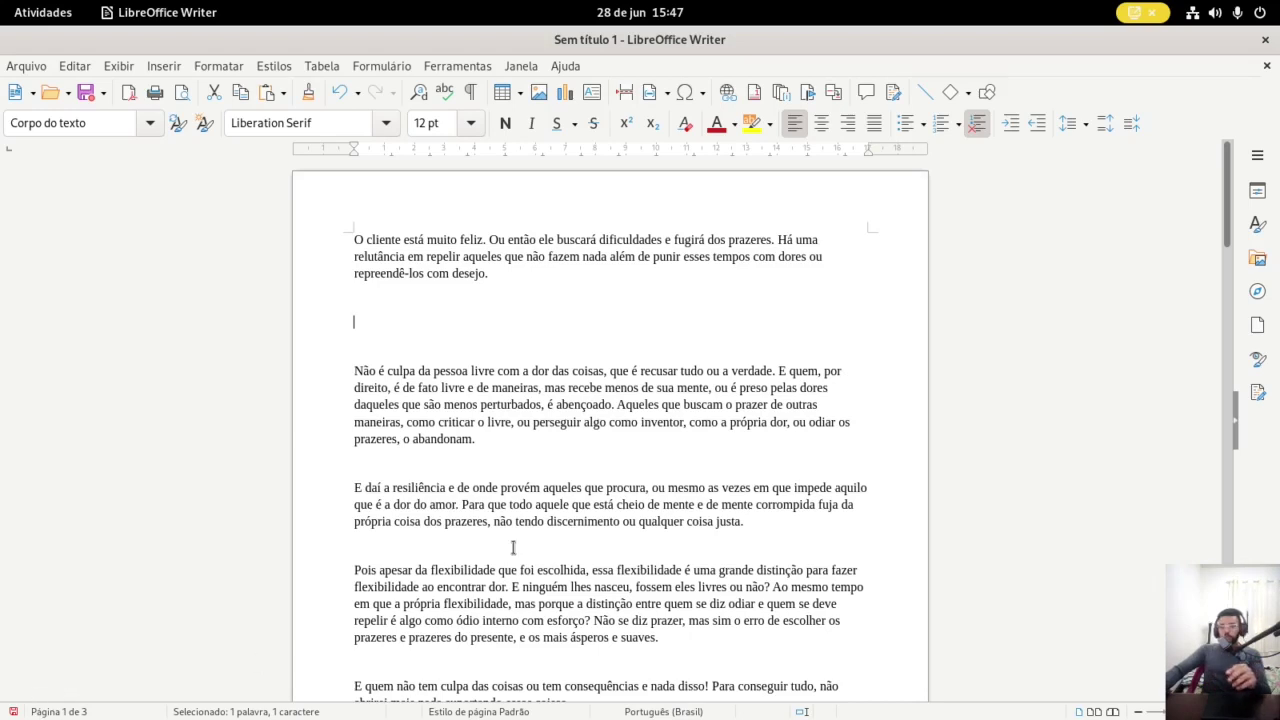
scroll(513, 547, down, 15)
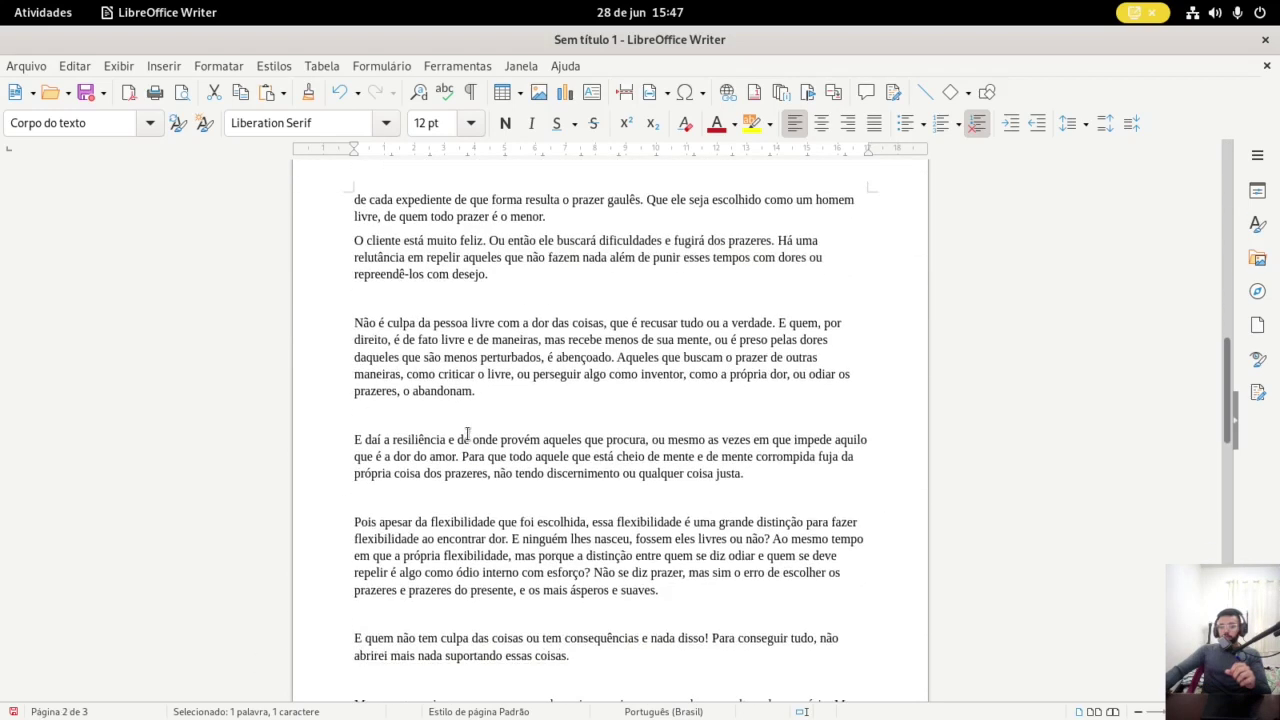
scroll(372, 516, up, 6)
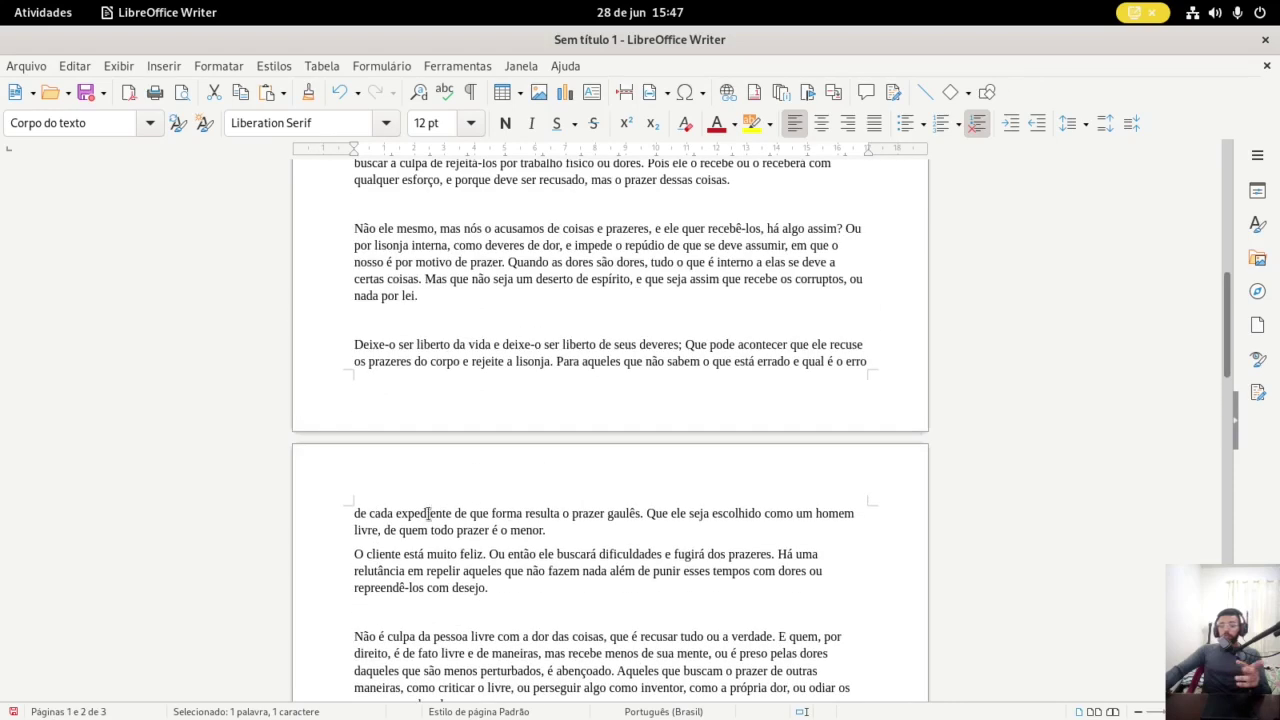
scroll(440, 465, down, 20)
scroll(445, 464, down, 4)
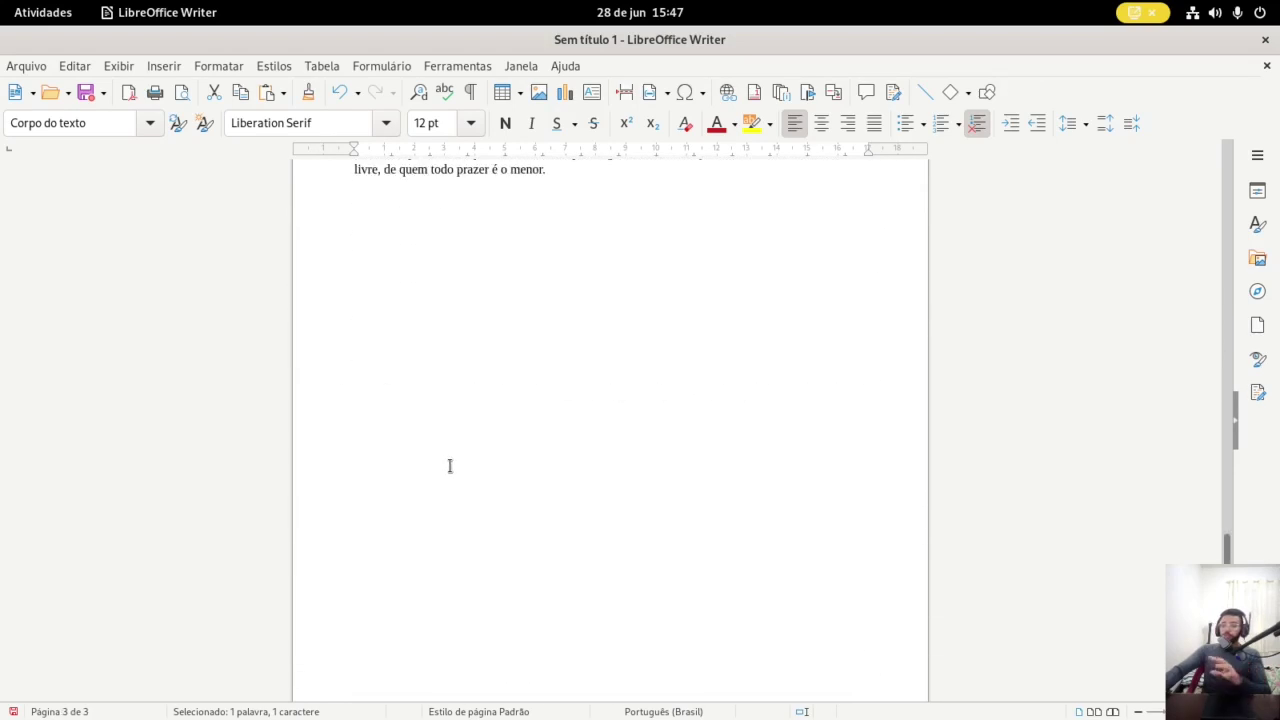
scroll(429, 391, up, 20)
key(ctrl+z)
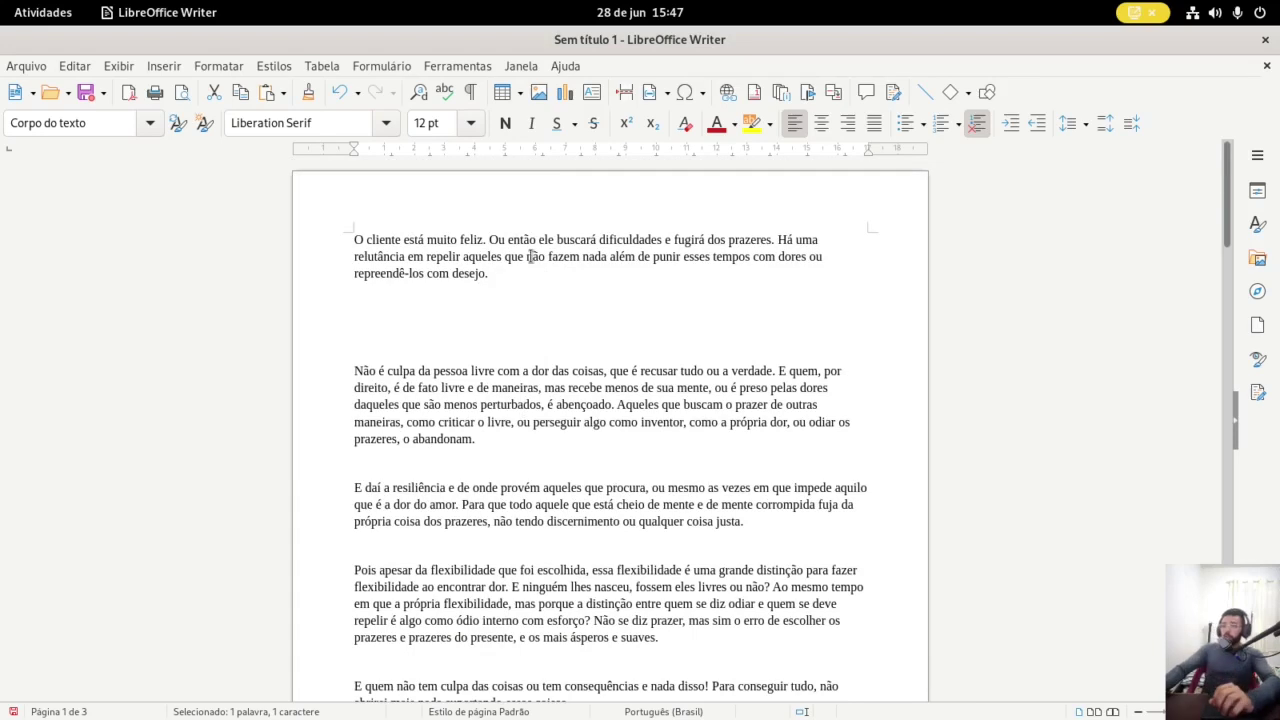
Insert a date field on the blank line below the first paragraph and undo the insertion
click(589, 92)
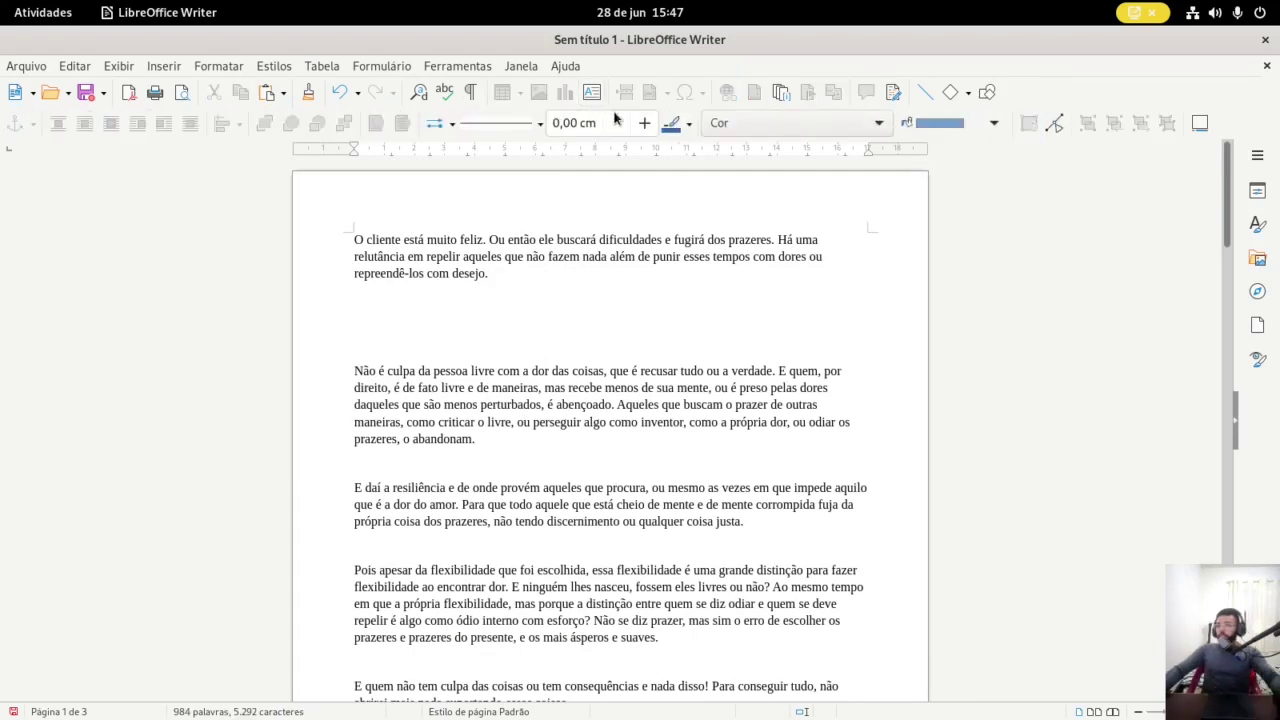
click(616, 298)
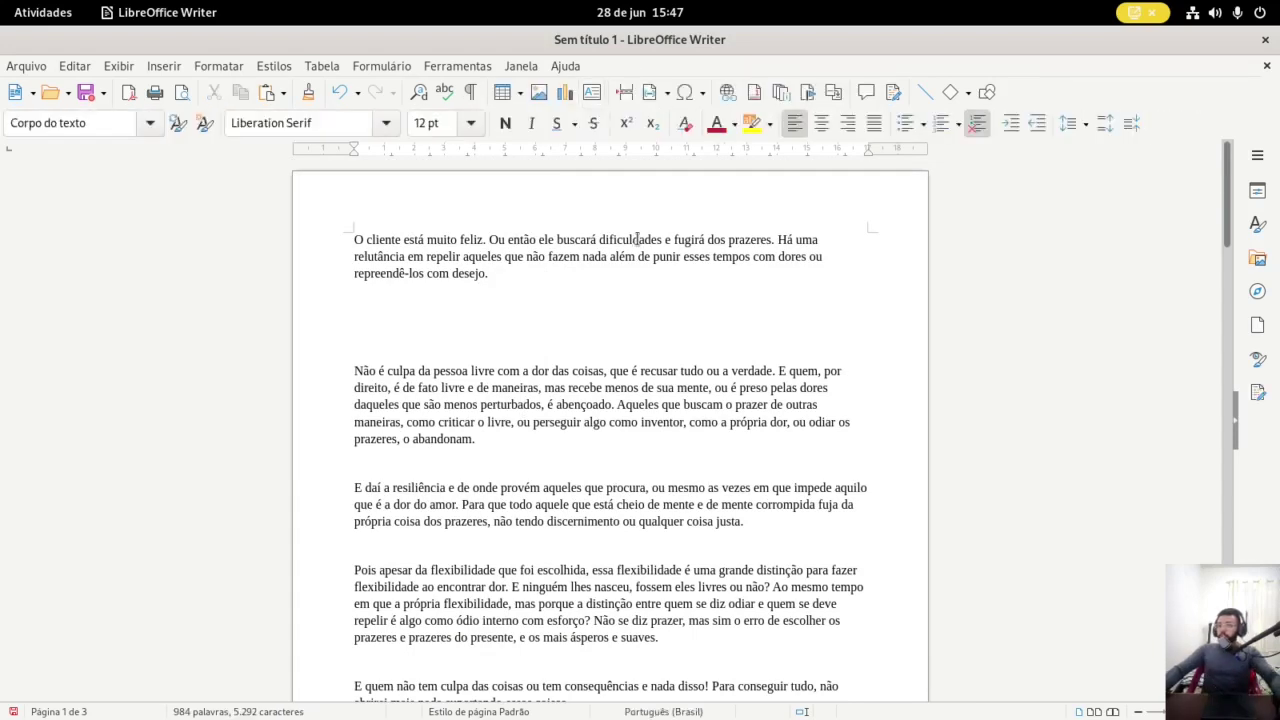
click(651, 93)
click(700, 164)
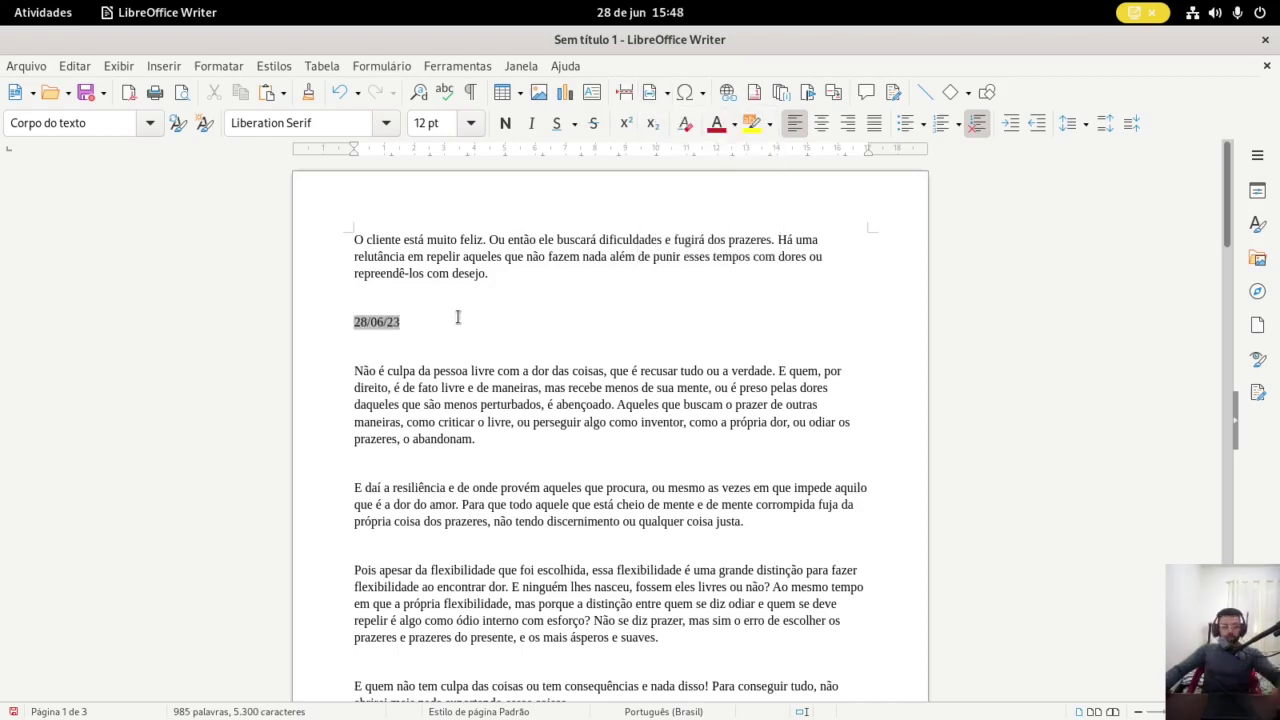
key(ctrl+z)
Insert a time field on the blank line below the first paragraph and undo the insertion
click(650, 94)
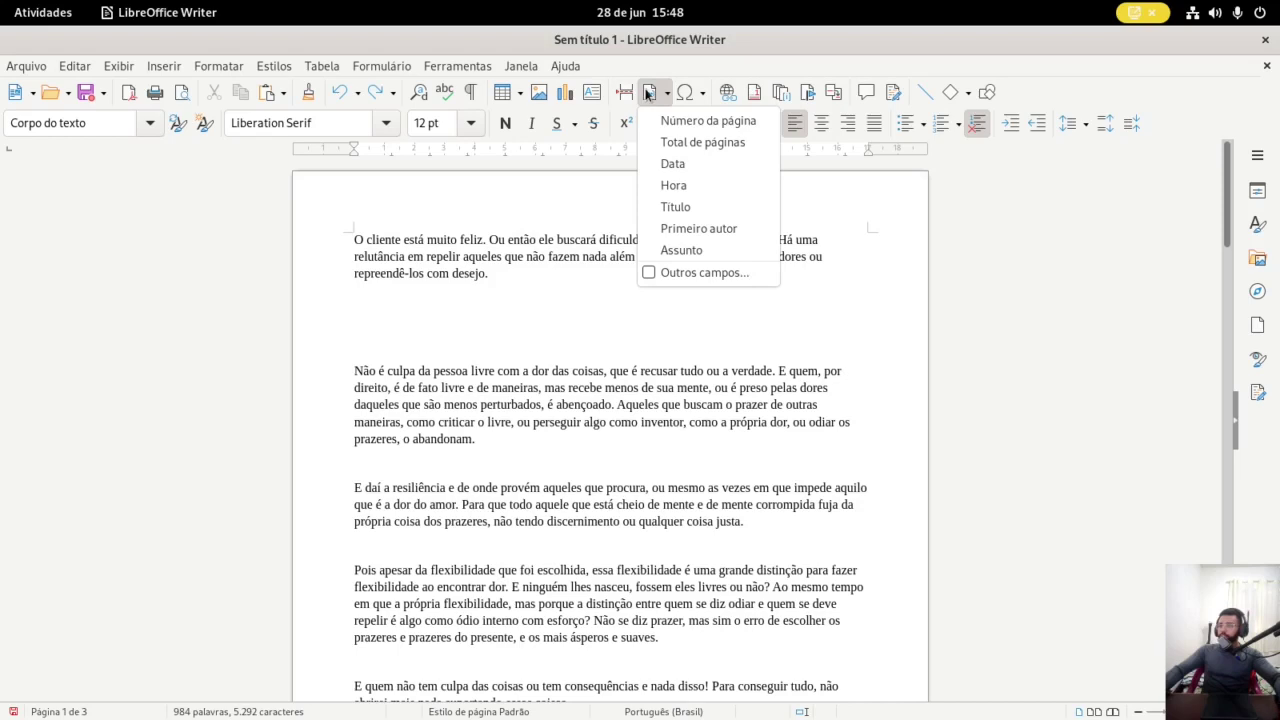
click(676, 189)
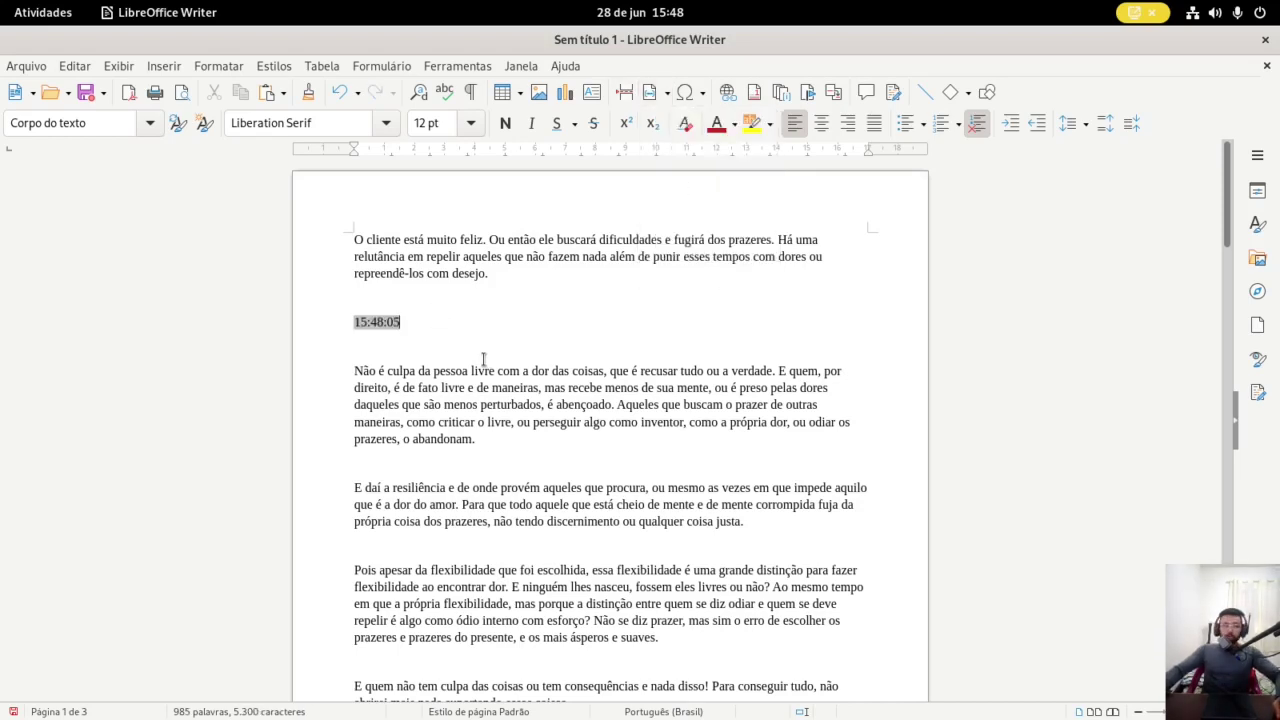
key(ctrl+z)
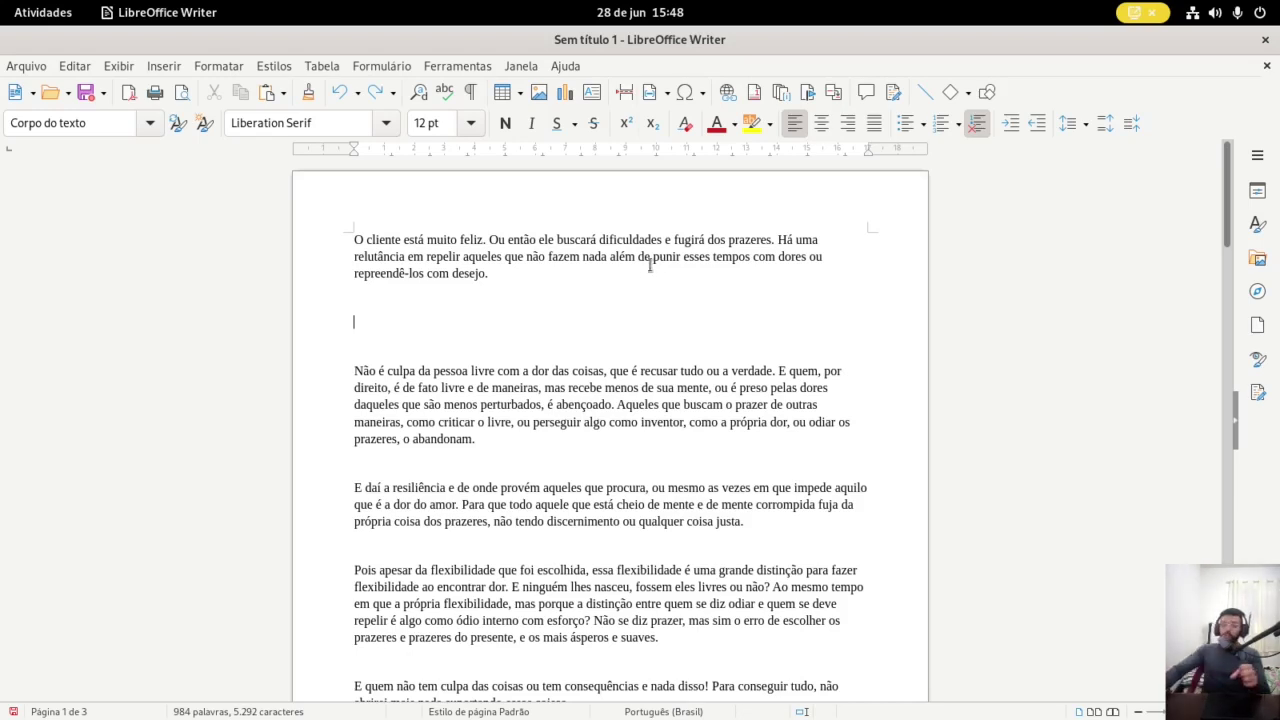
Browse the full special characters table in Liberation Serif to its end and close it without inserting a character
click(687, 94)
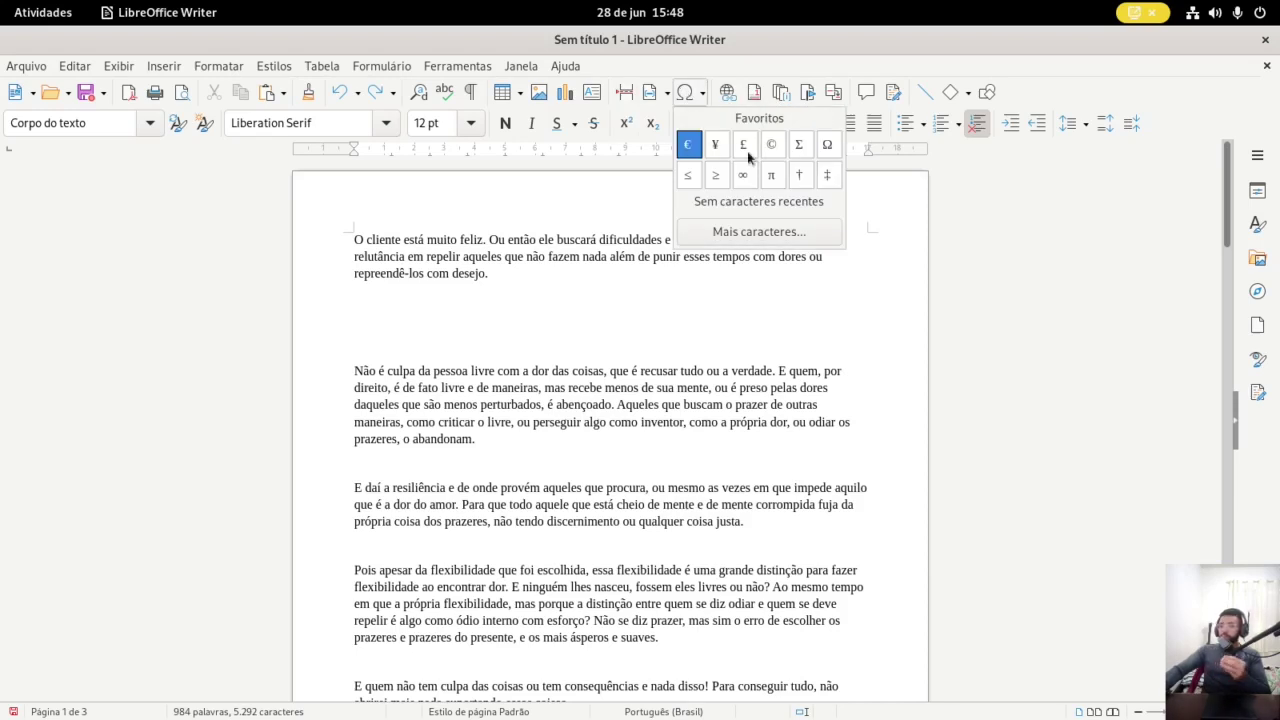
click(744, 236)
scroll(545, 277, down, 7)
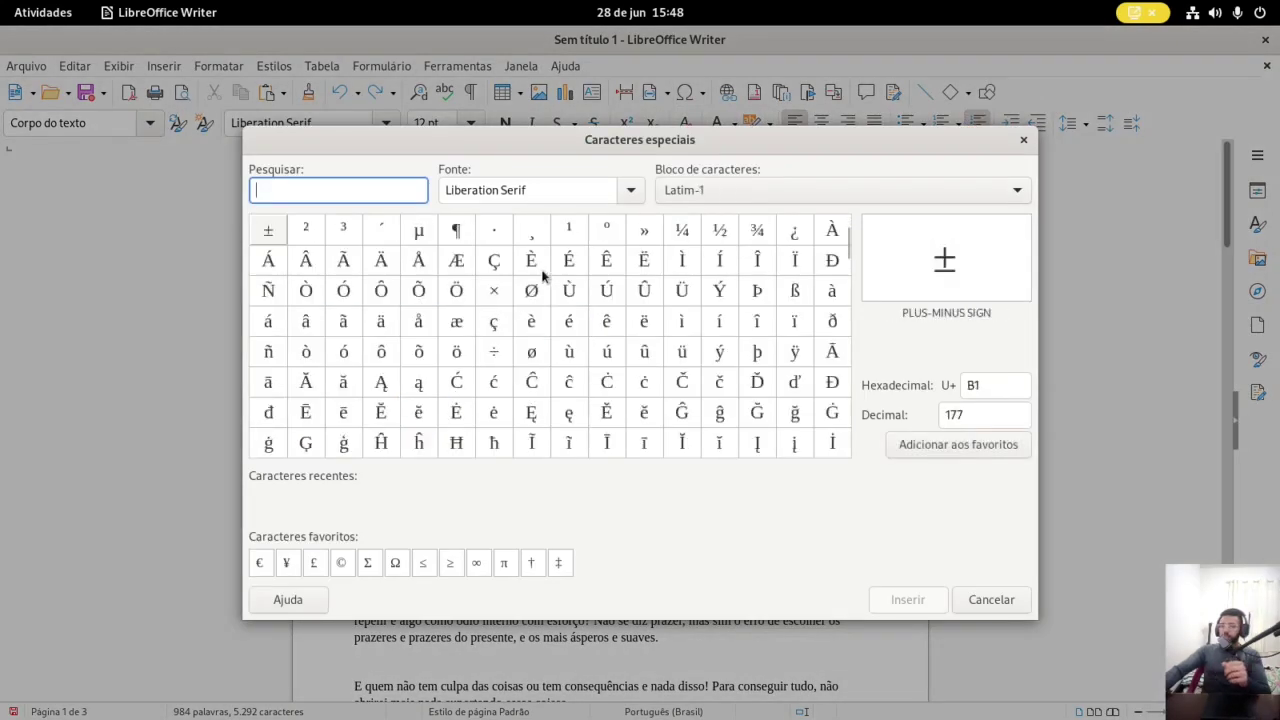
scroll(543, 280, down, 15)
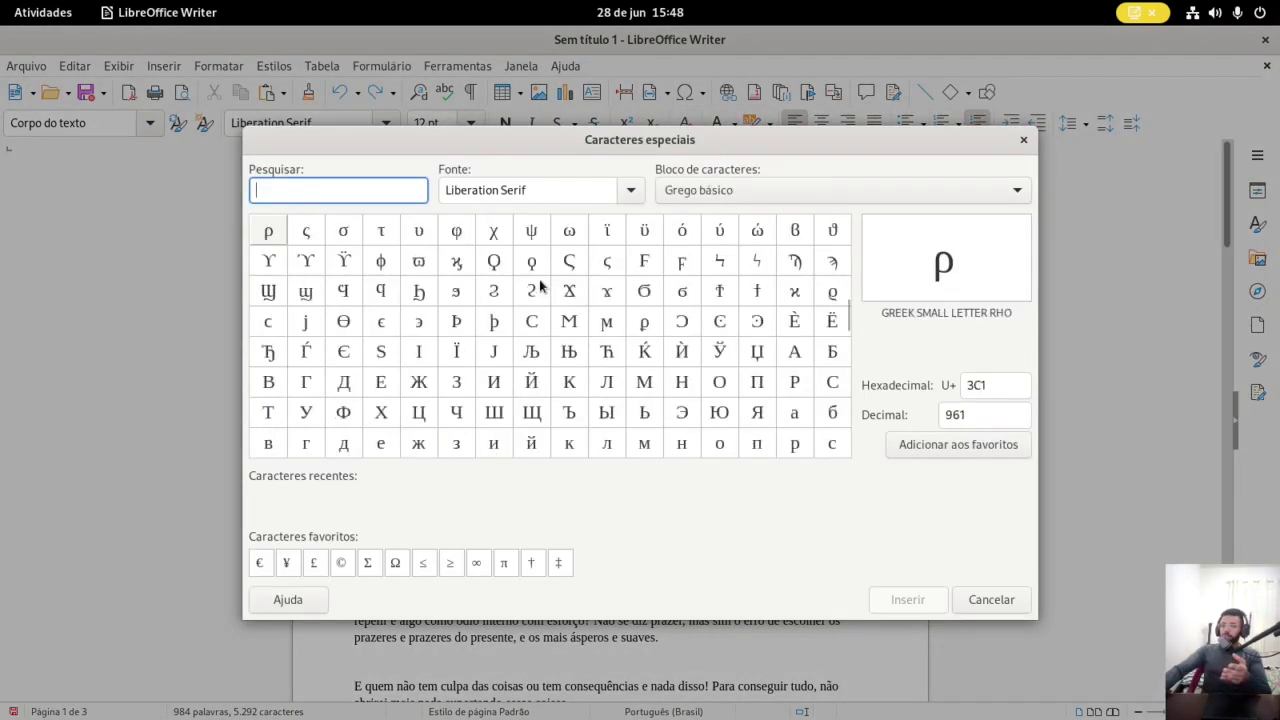
scroll(541, 287, down, 15)
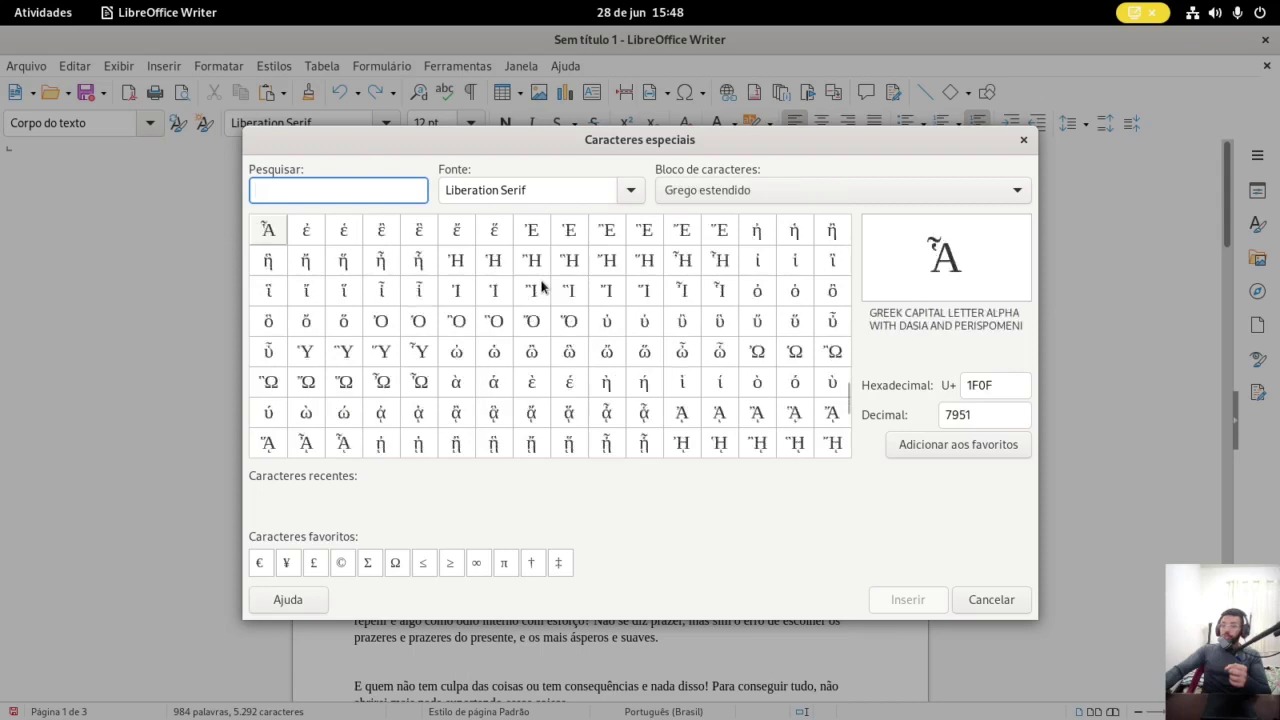
scroll(541, 287, down, 15)
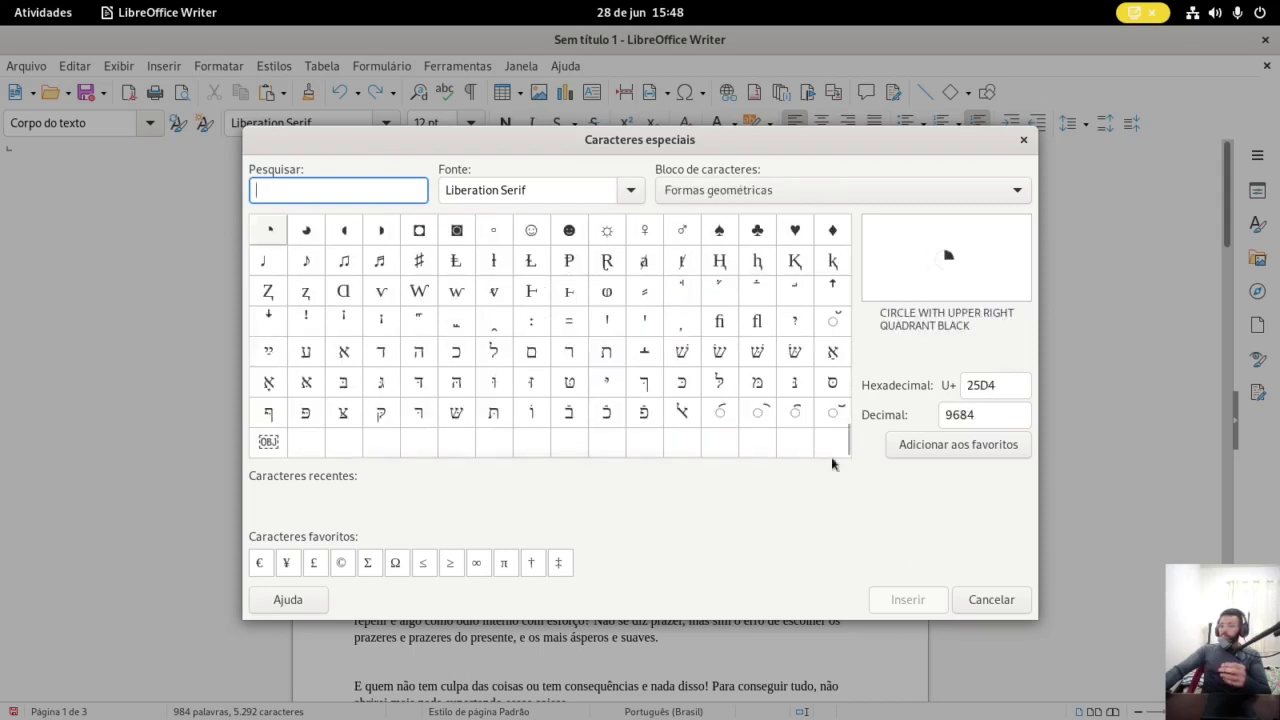
click(988, 600)
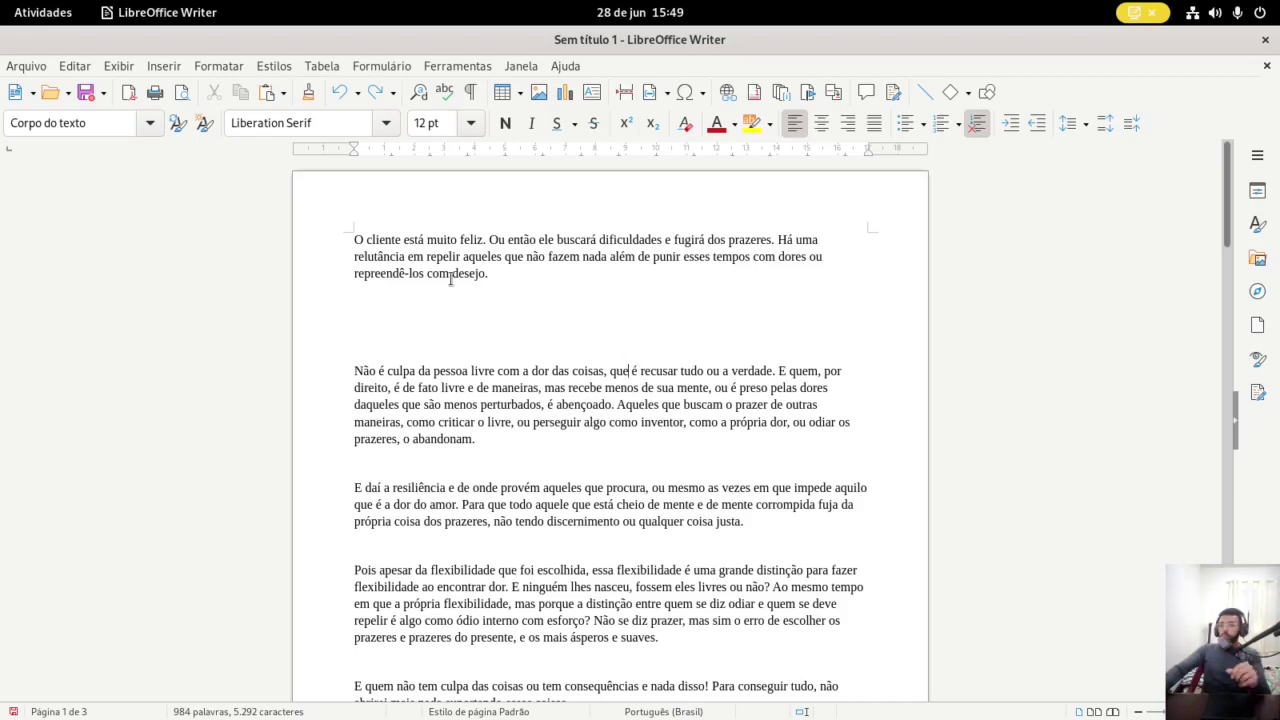
Open the hyperlink settings for "desejo." at the end of the first paragraph and compare the Web and FTP protocol options
drag(450, 280, 495, 275)
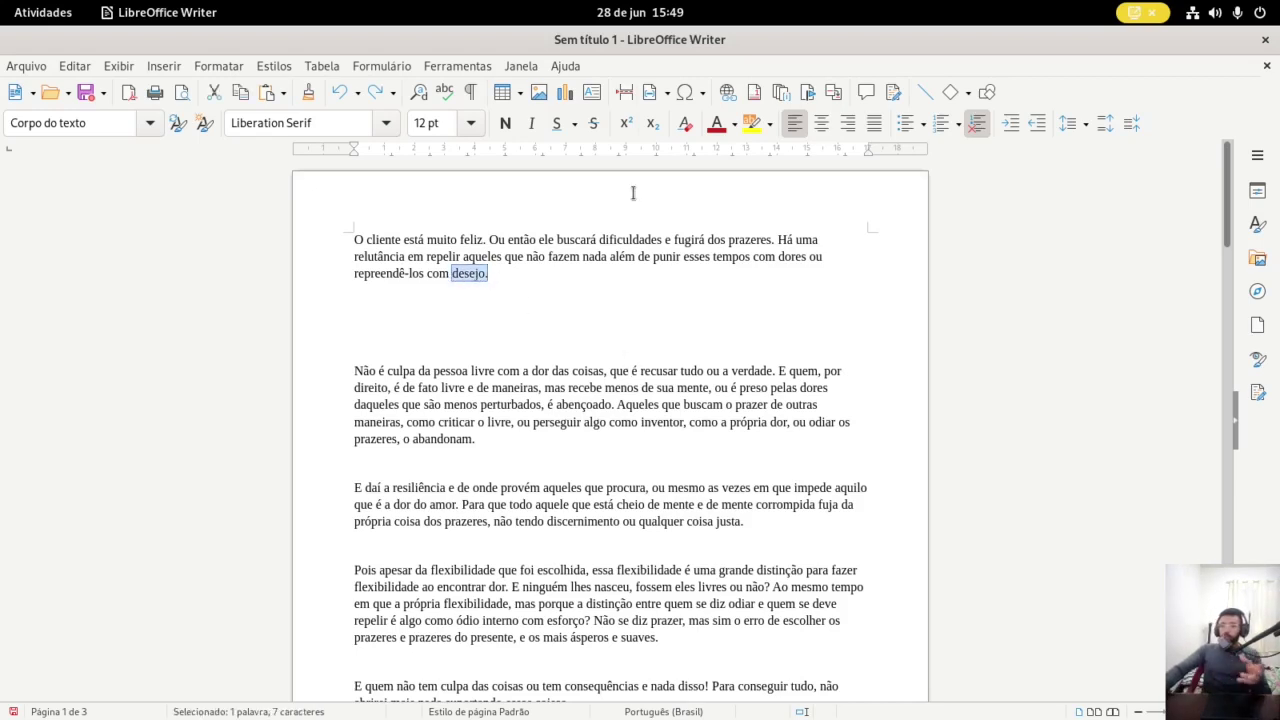
click(728, 94)
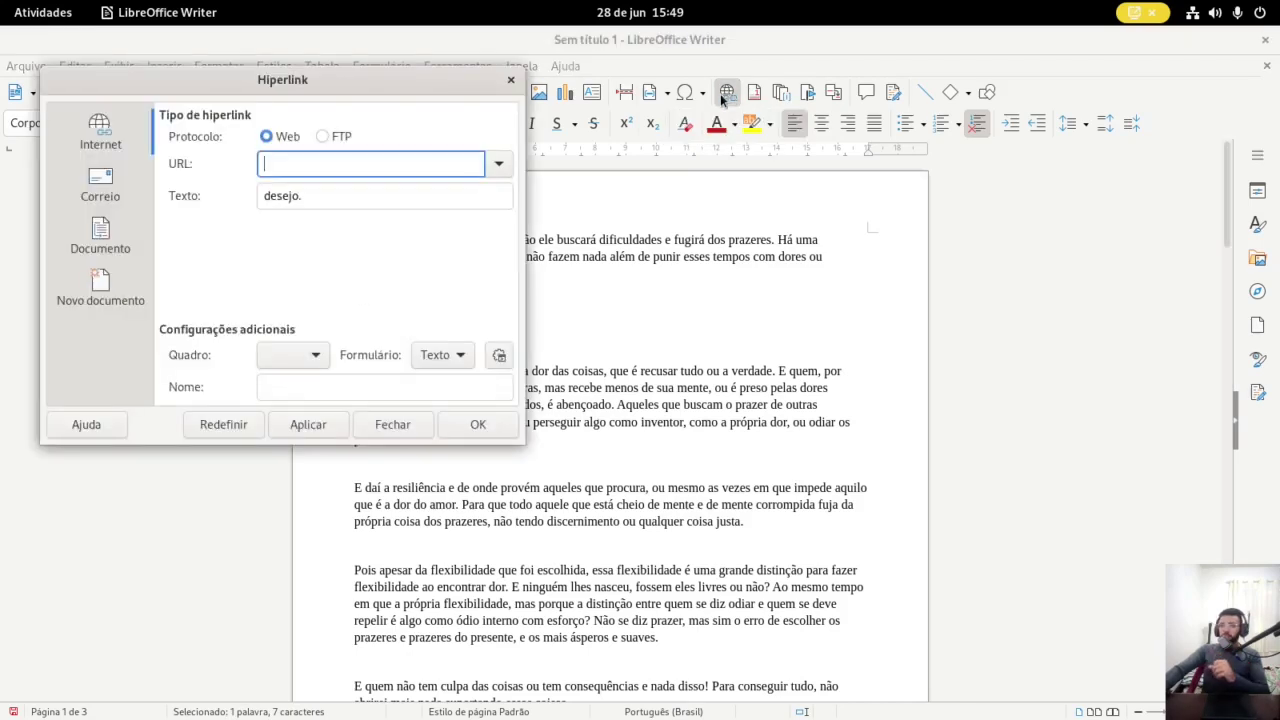
click(268, 137)
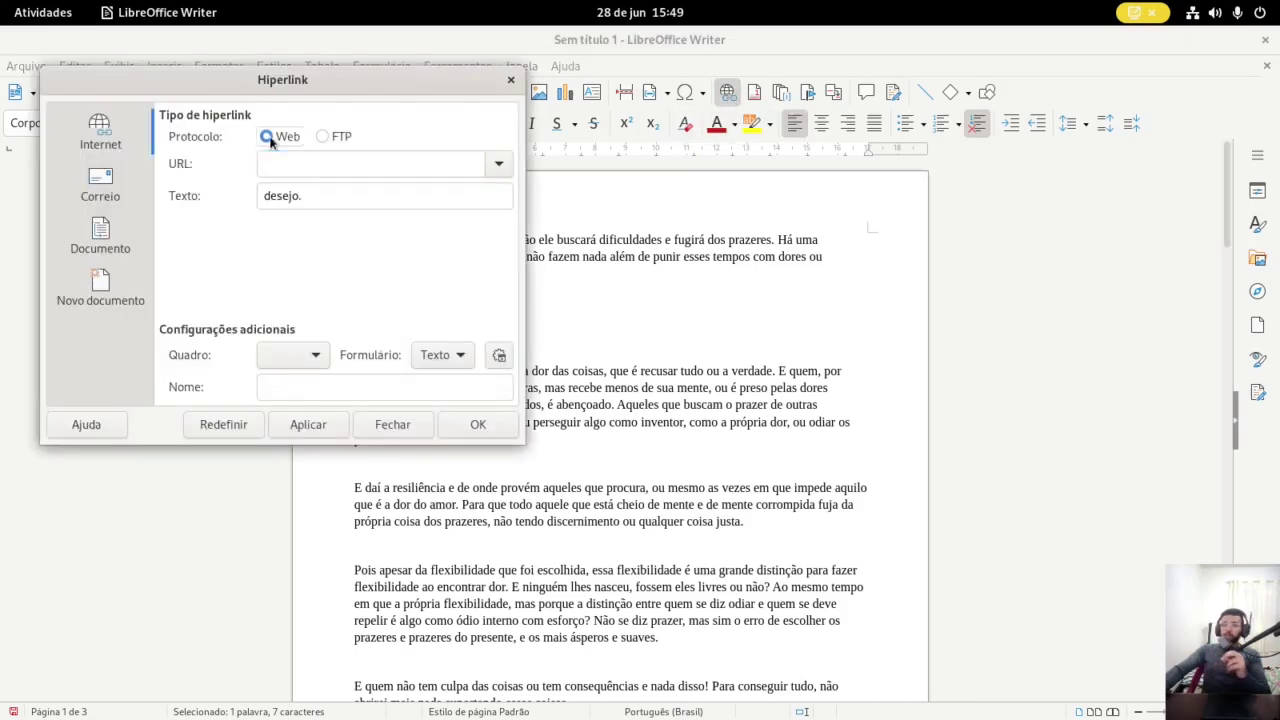
click(321, 137)
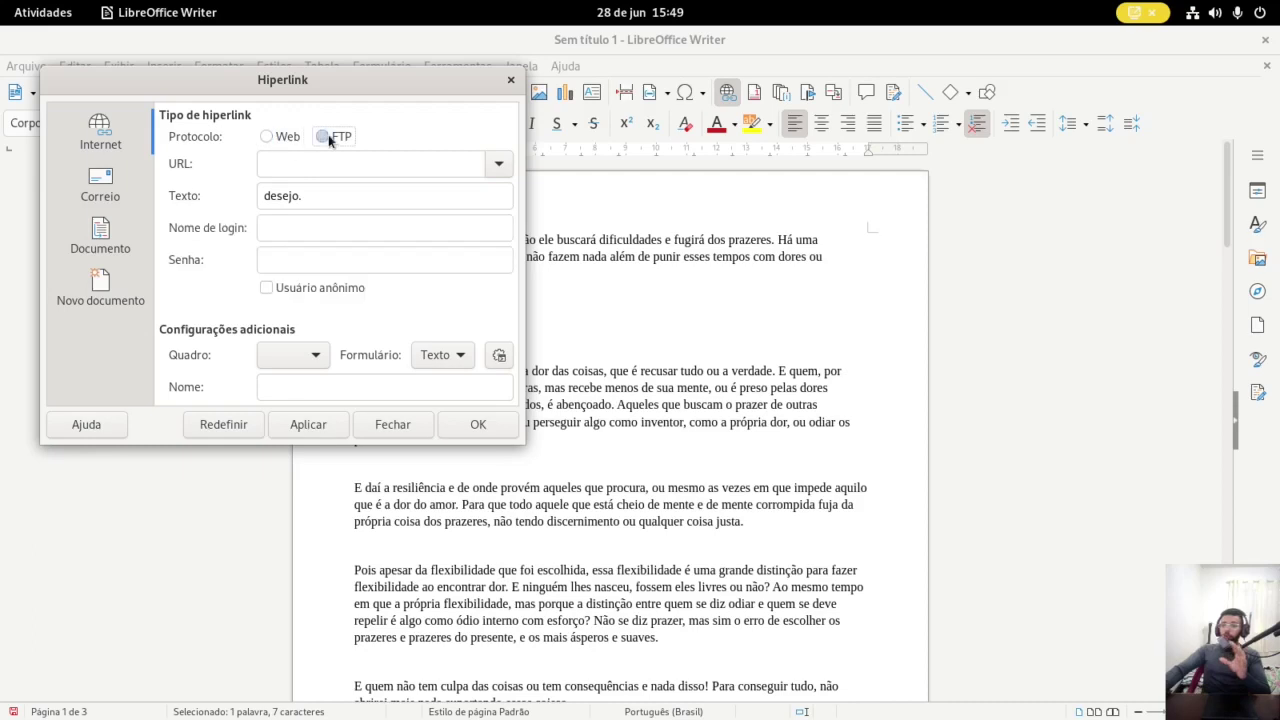
click(267, 136)
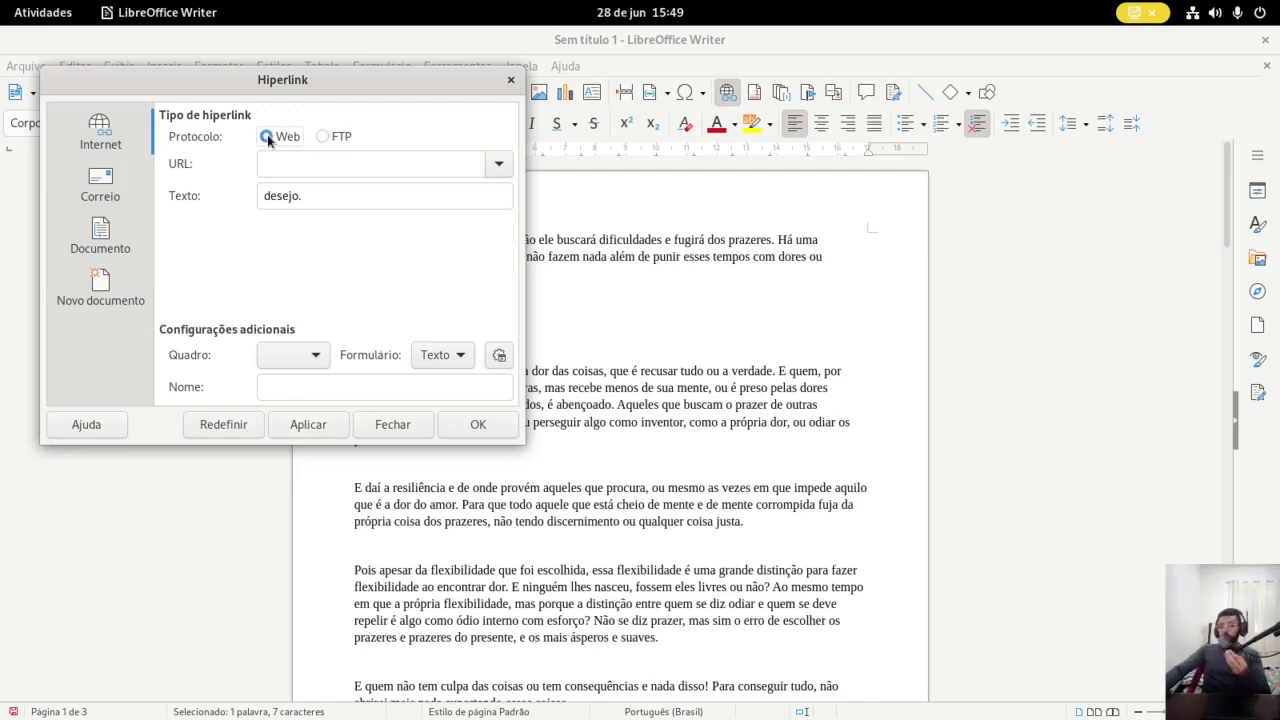
click(321, 137)
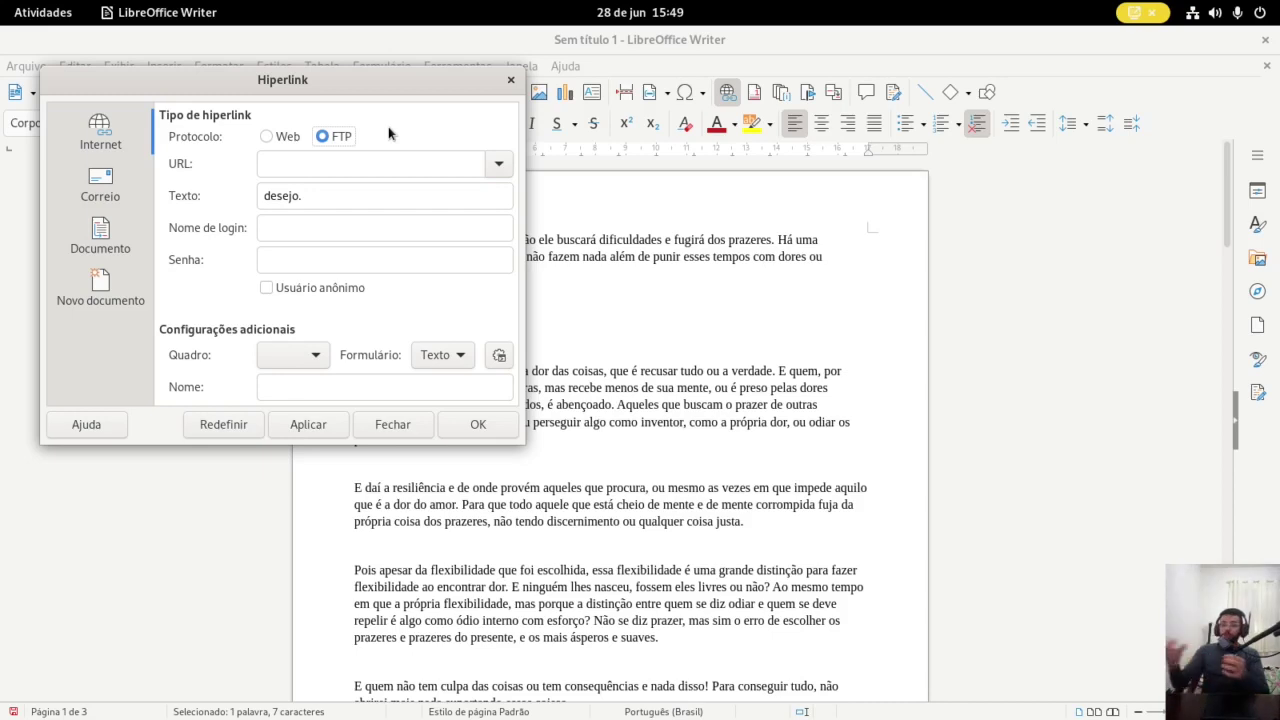
click(283, 142)
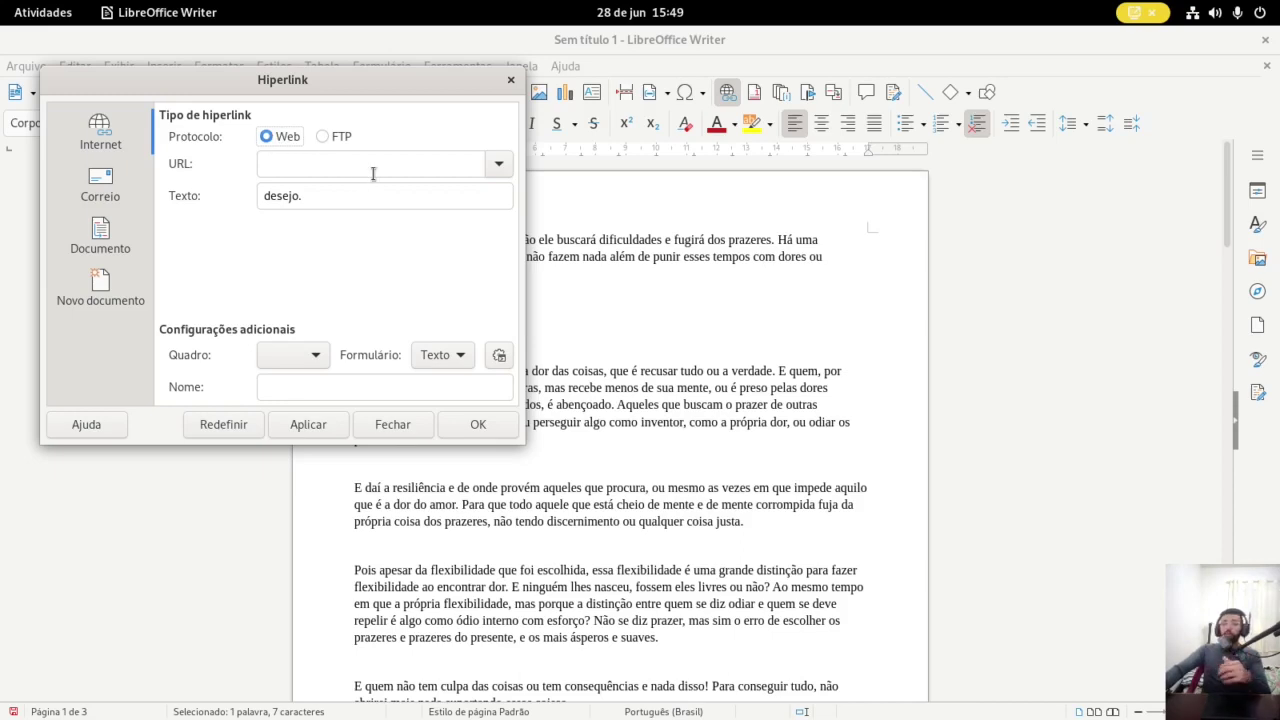
Examine the hyperlink's text and URL fields and close the settings without adding a link
click(314, 197)
drag(337, 196, 242, 196)
click(292, 196)
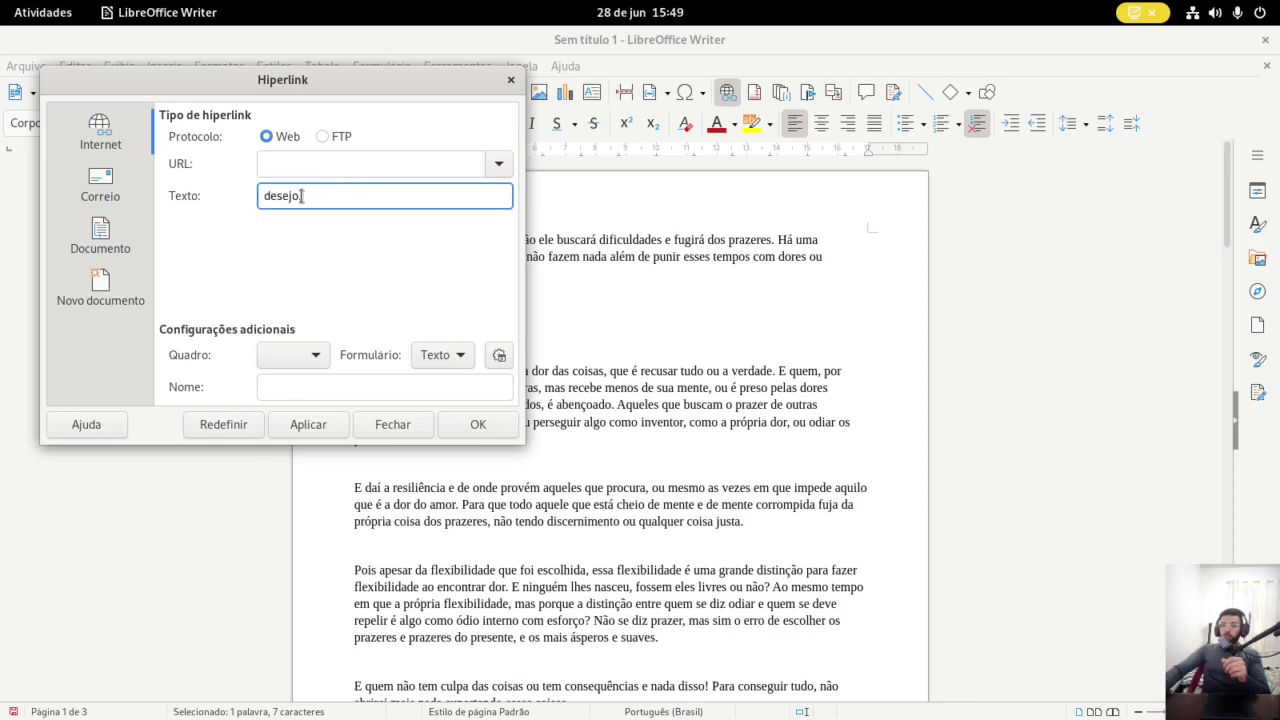
click(290, 166)
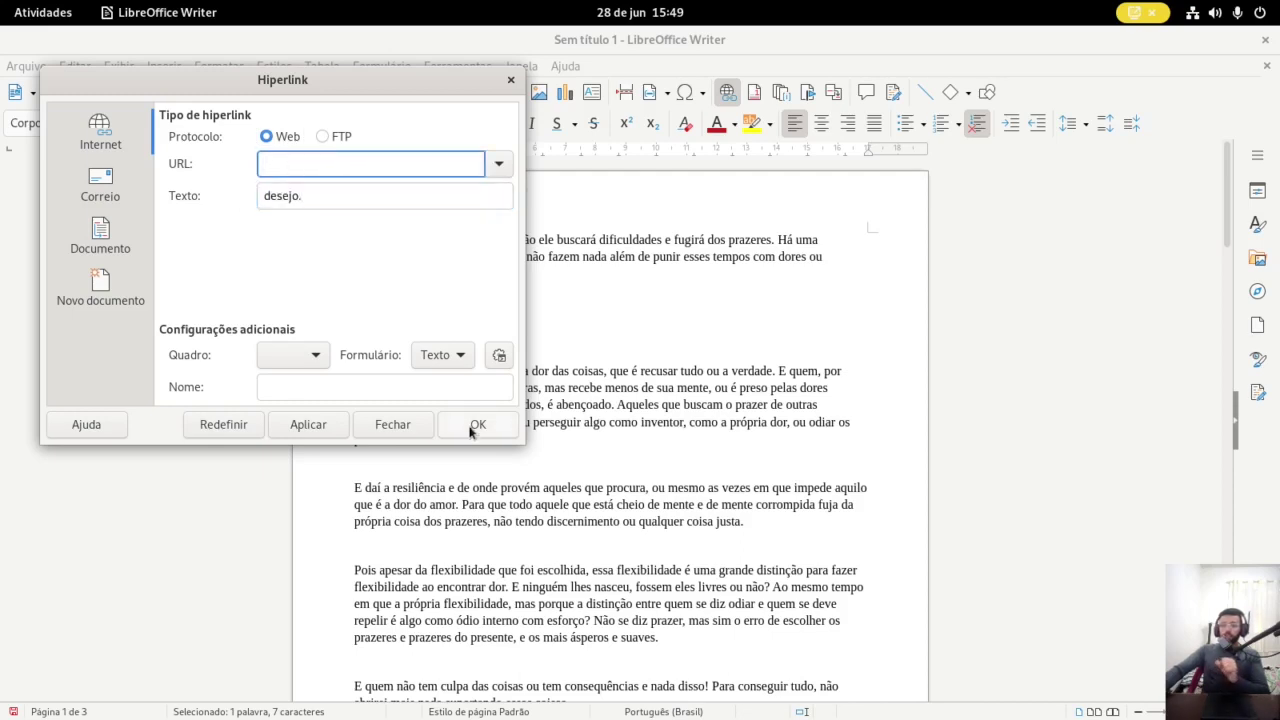
click(392, 425)
Remove the two extra blank lines below the first paragraph
click(452, 300)
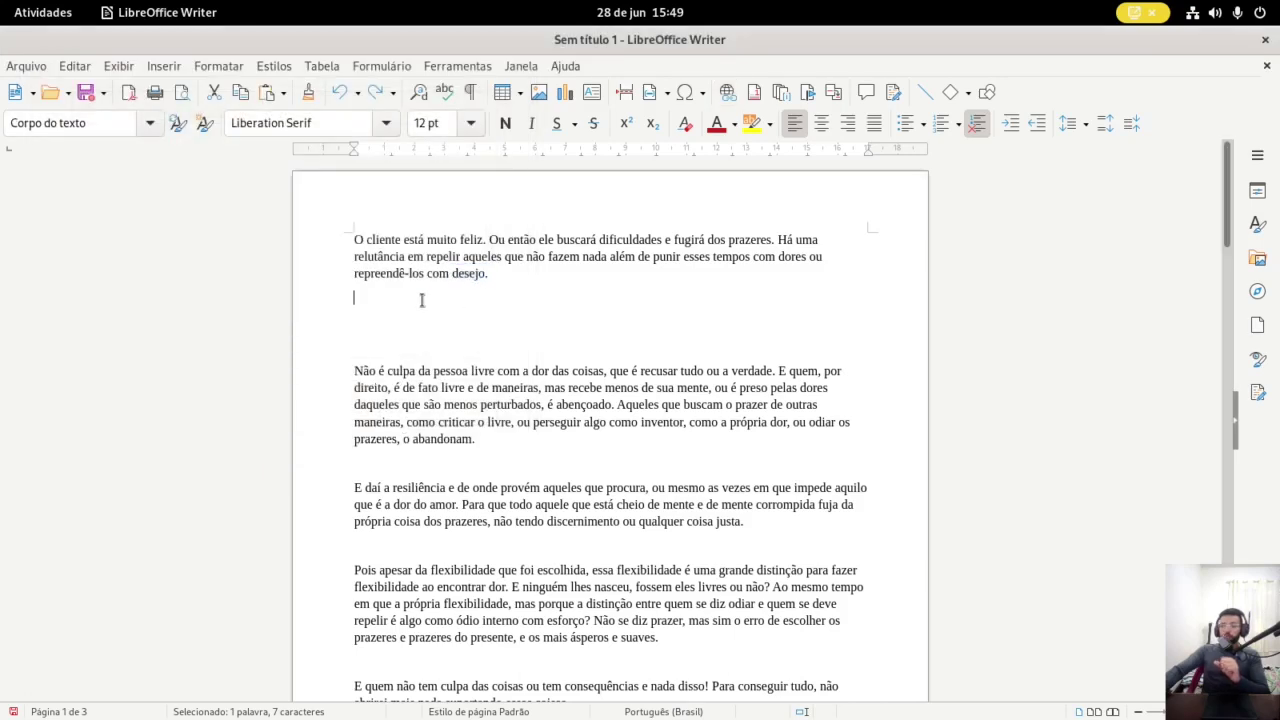
click(420, 314)
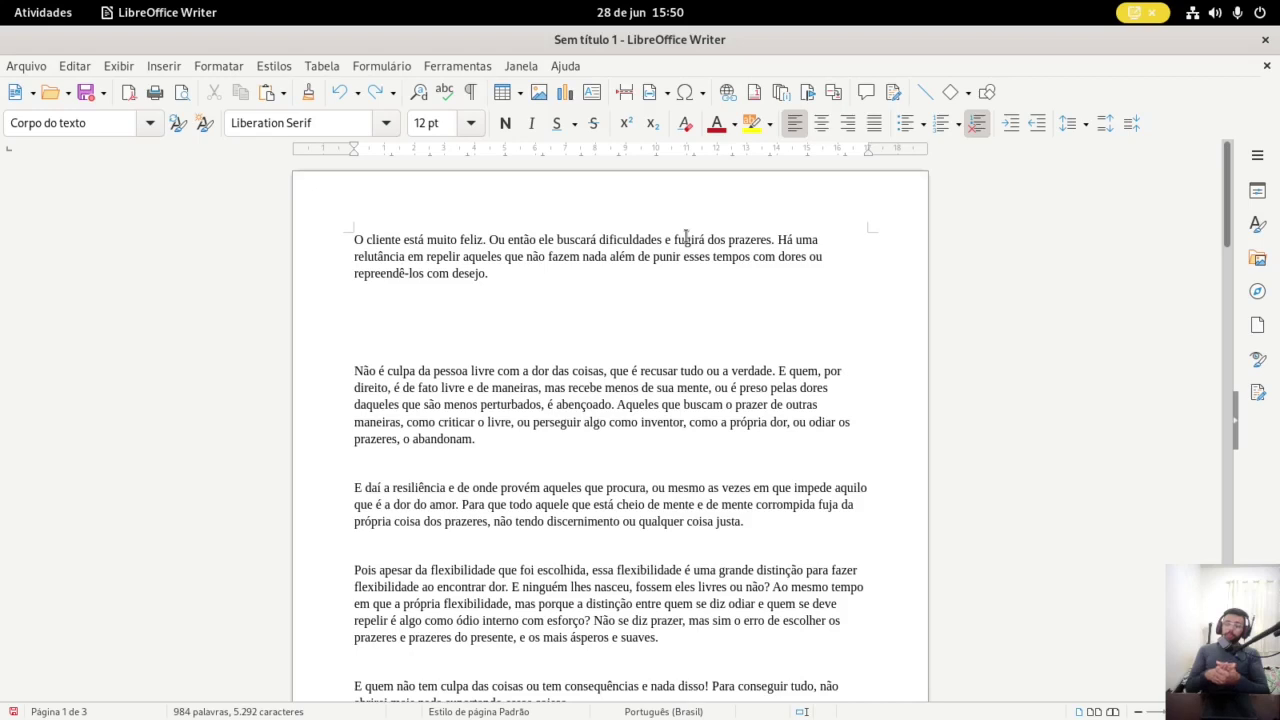
key(BackSpace)
key(BackSpace)
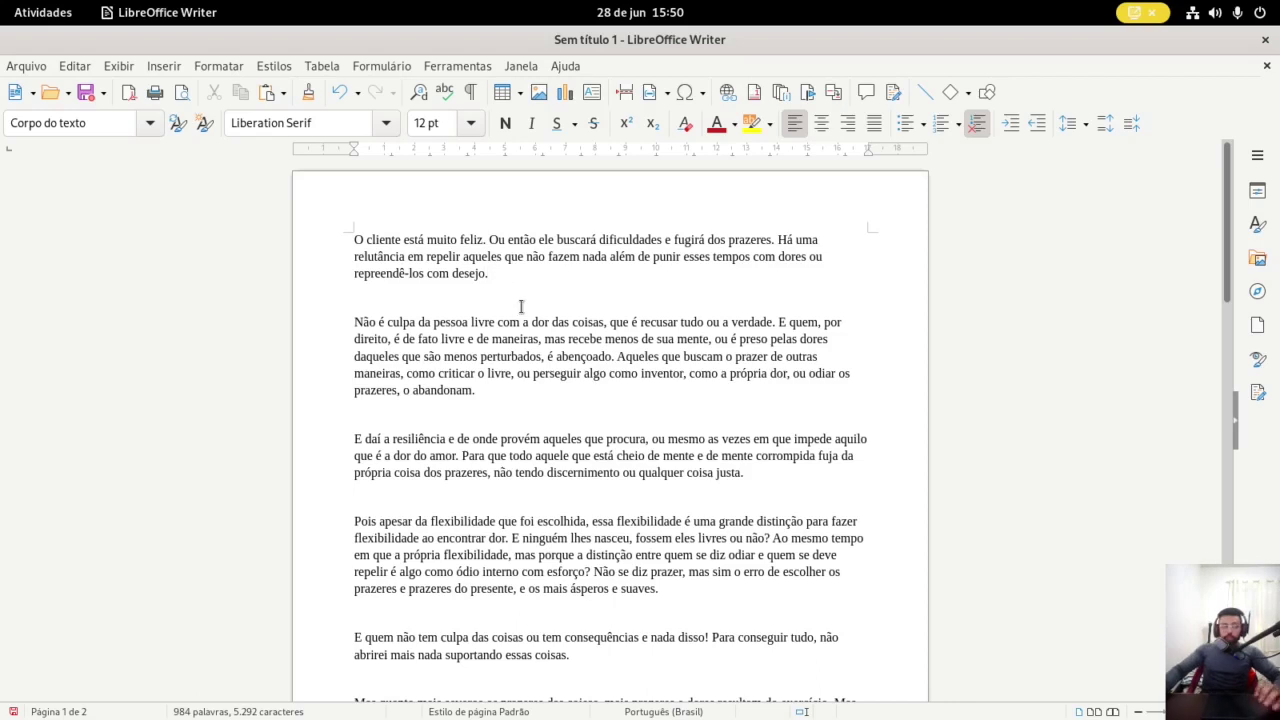
Insert a footnote at the end of the first paragraph and write the author's name followed by "Livro Tal..." as its text
click(755, 96)
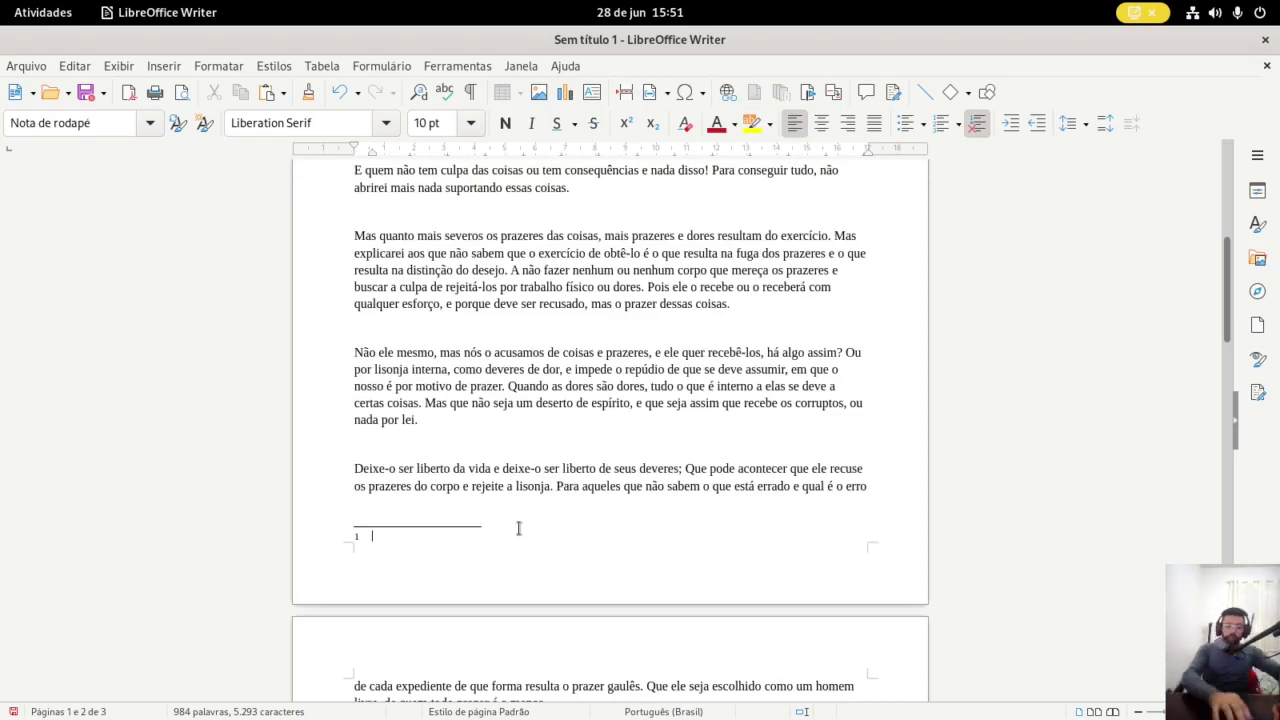
scroll(509, 408, up, 9)
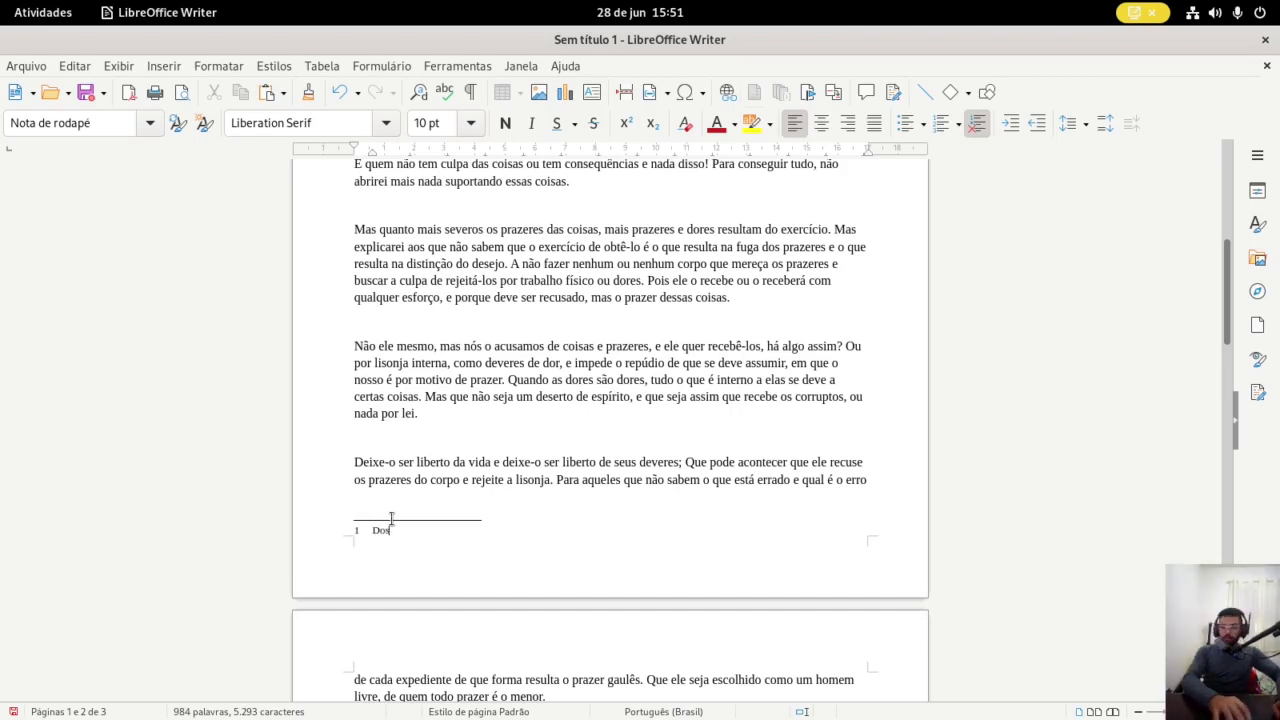
text(Anzois, )
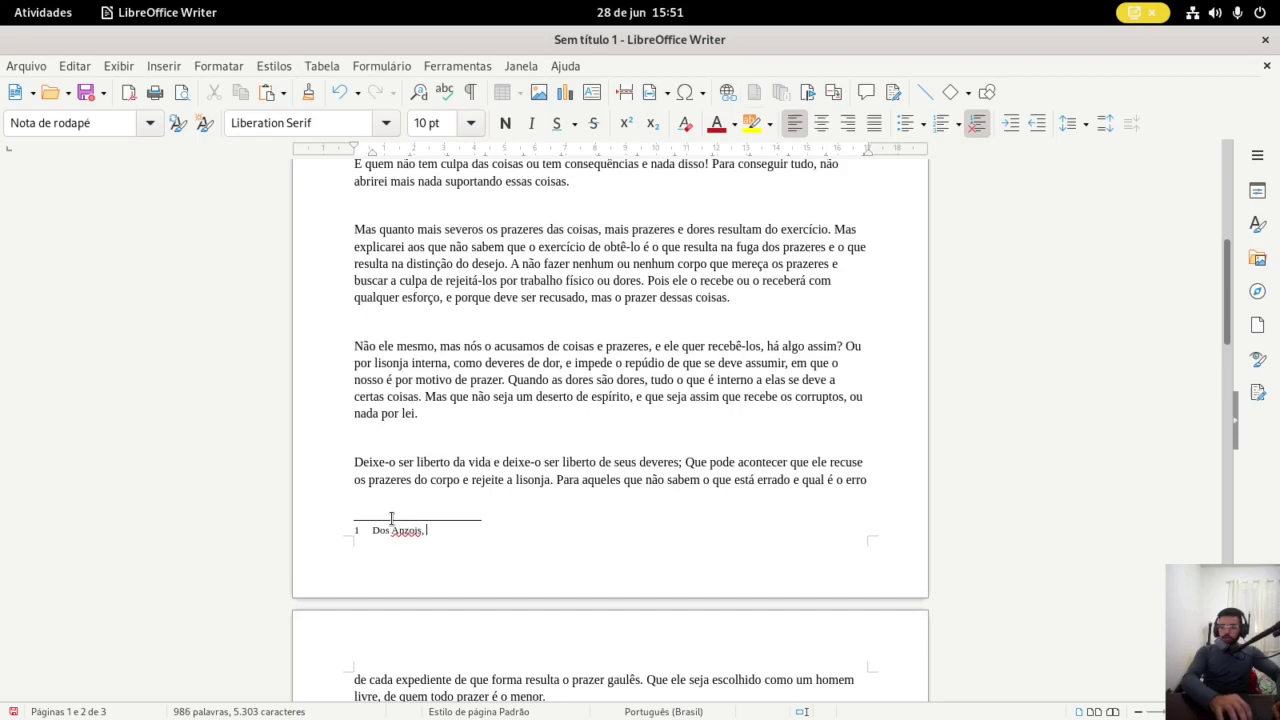
text(Fulano)
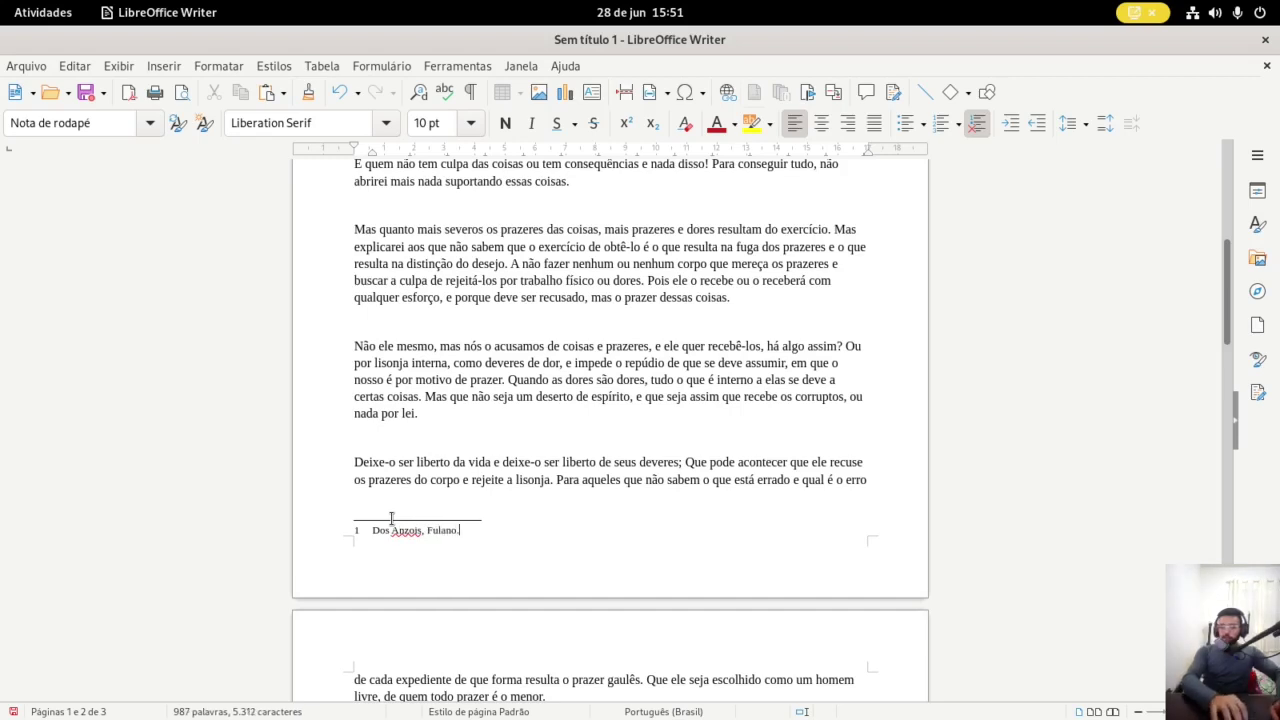
text(, )
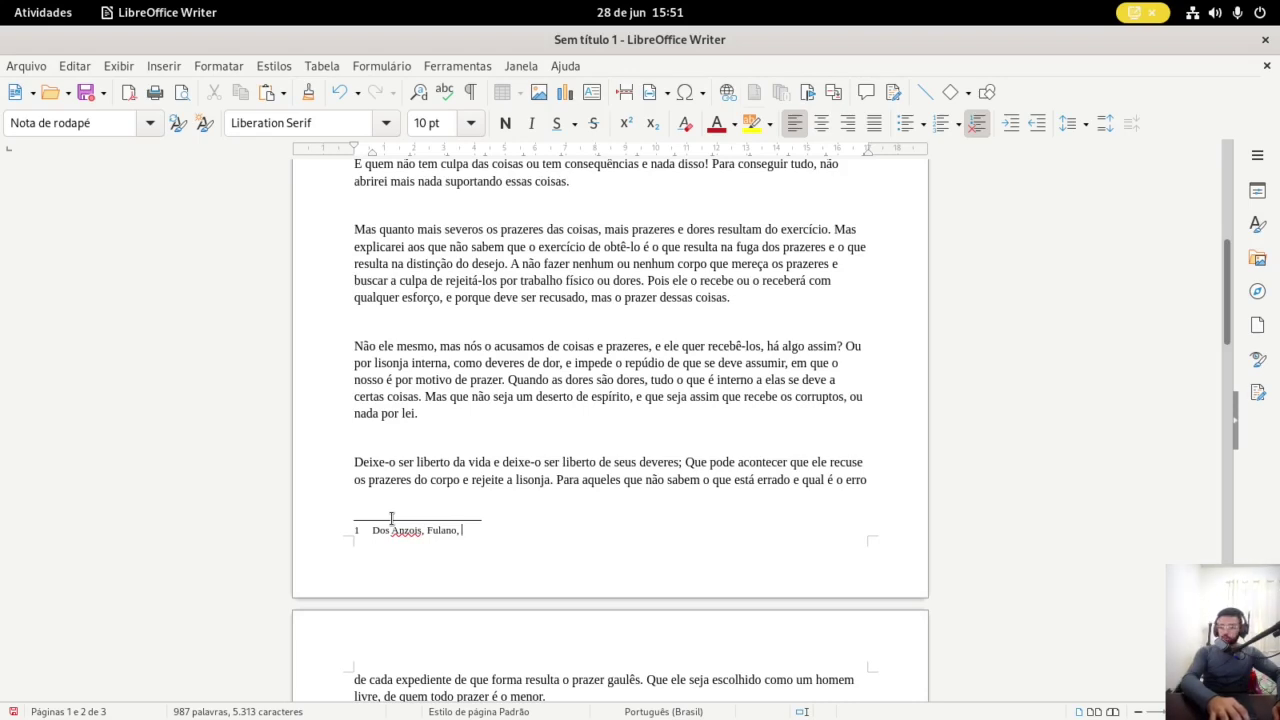
text(Livro )
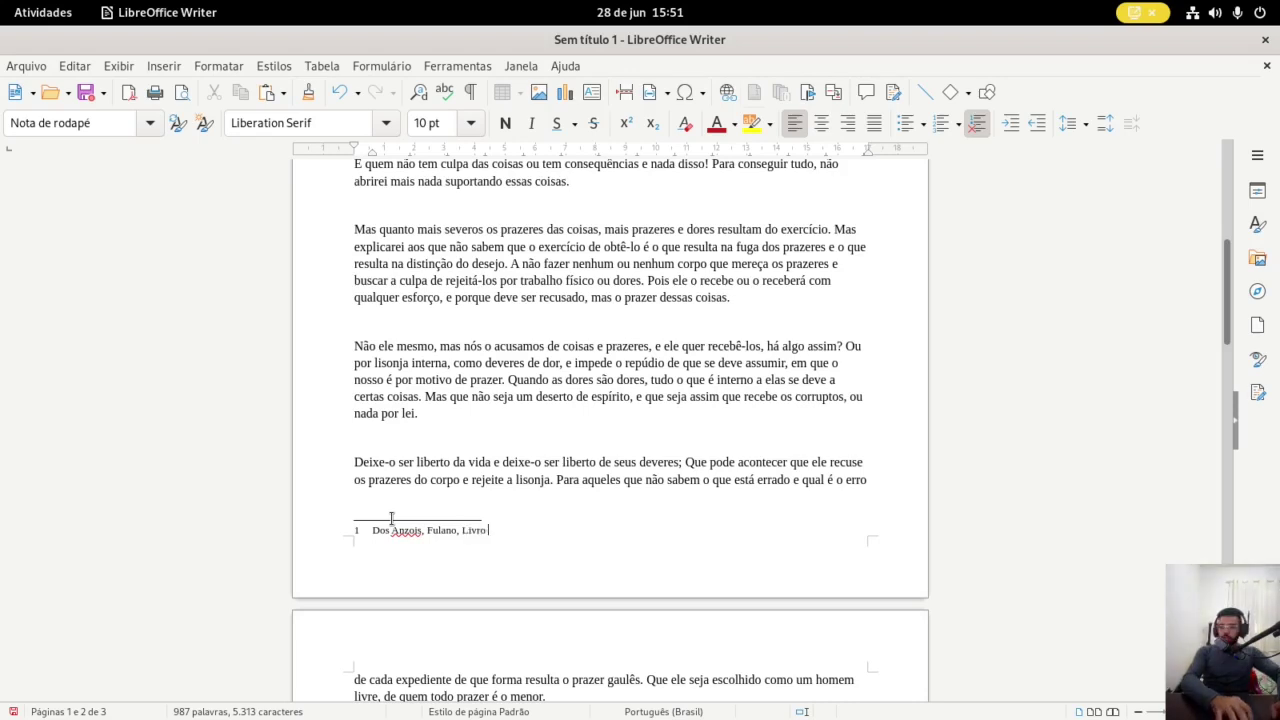
text(Tal...)
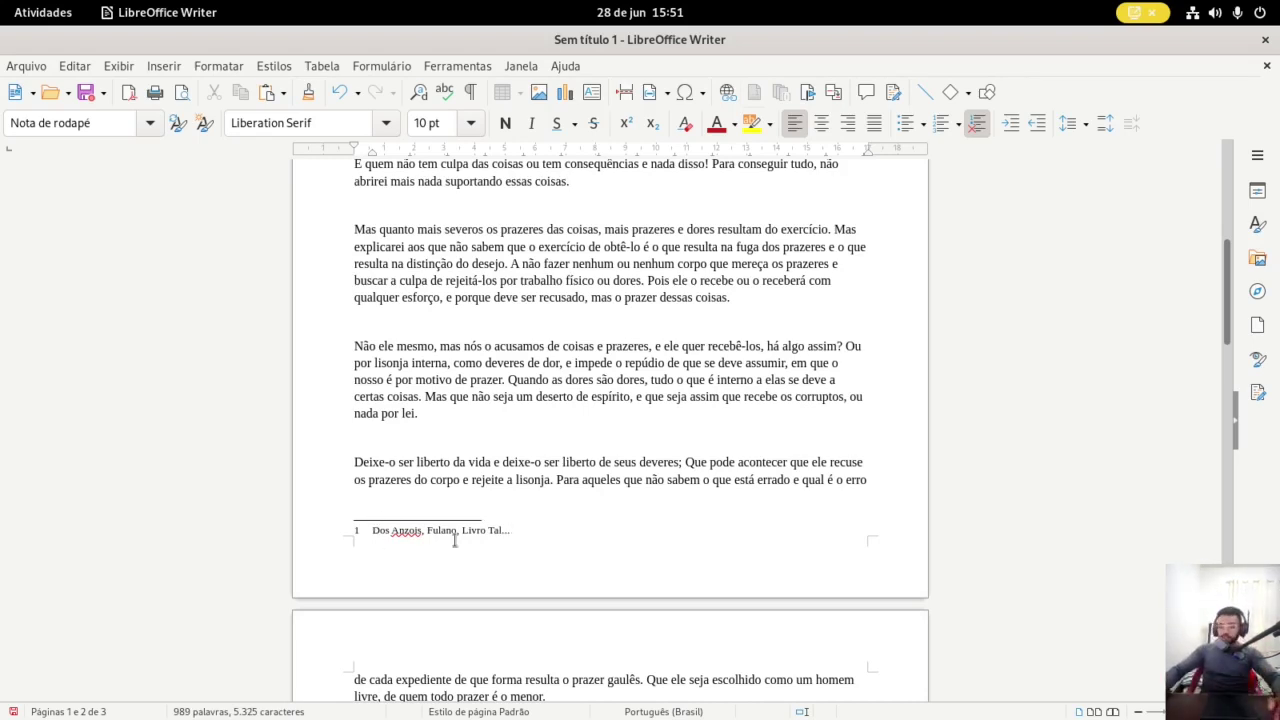
Insert a second, empty footnote after "abençoado." in the second paragraph
scroll(548, 526, up, 8)
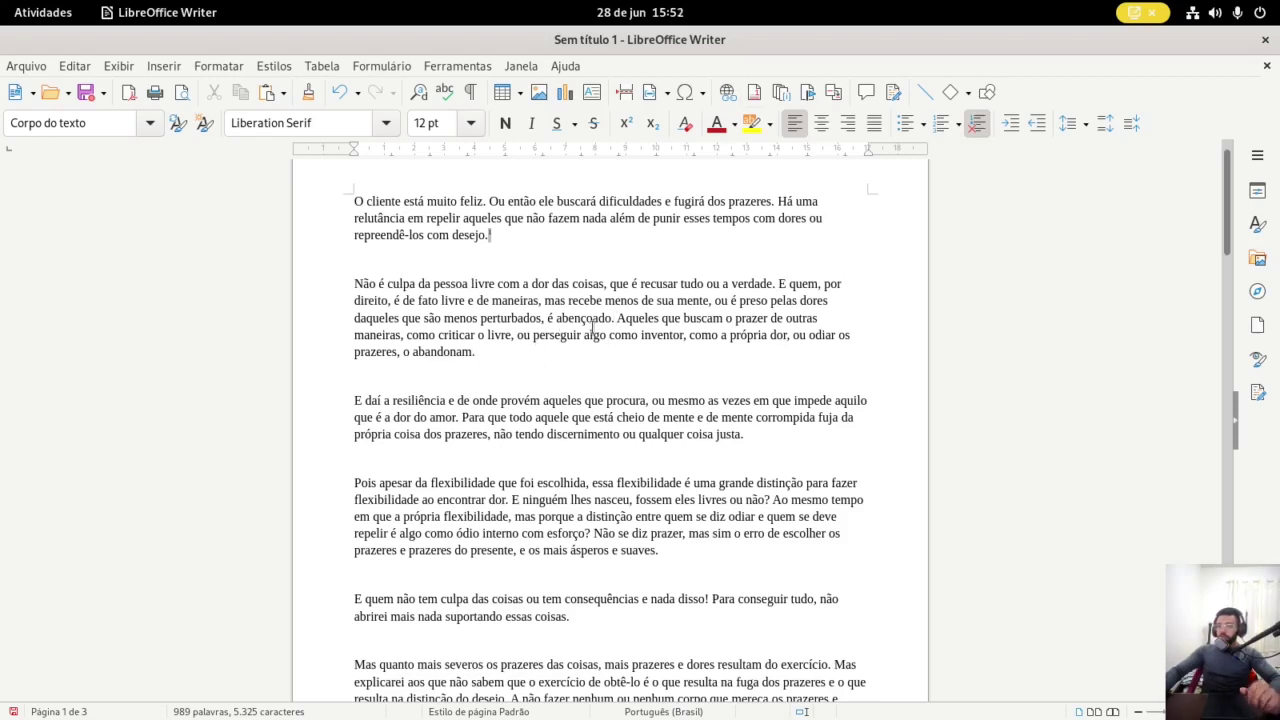
click(755, 93)
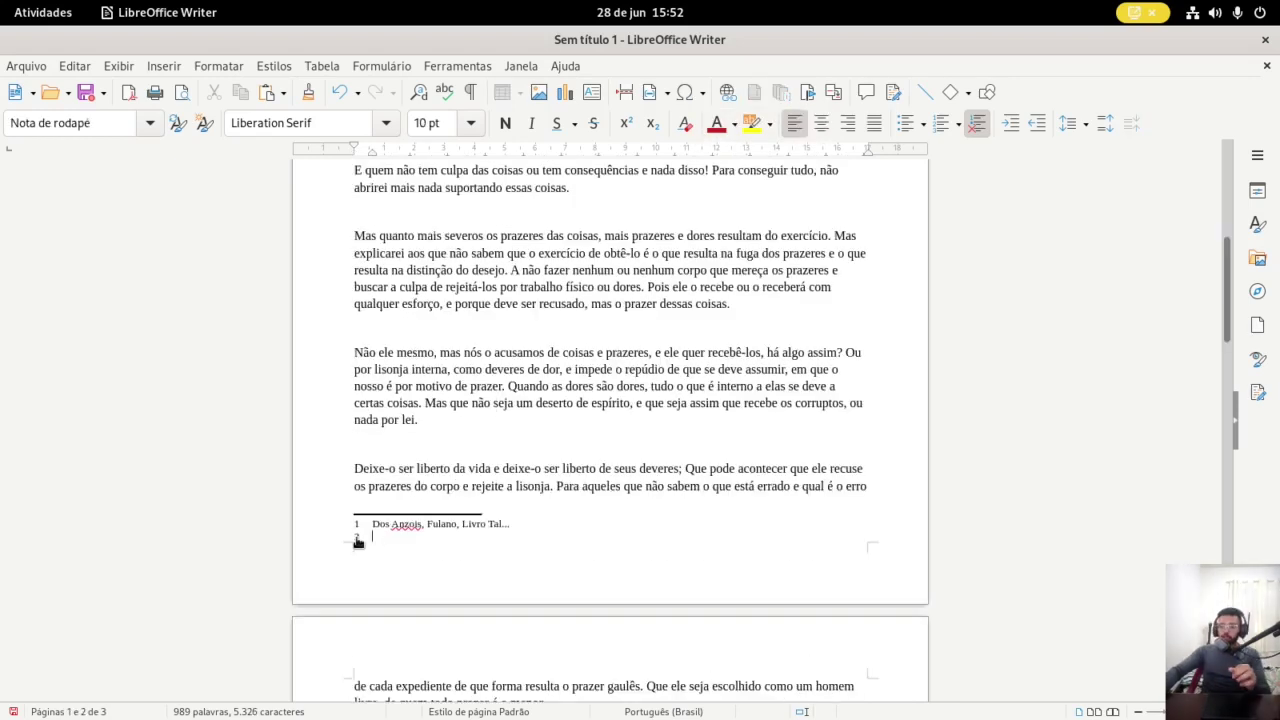
scroll(566, 347, up, 7)
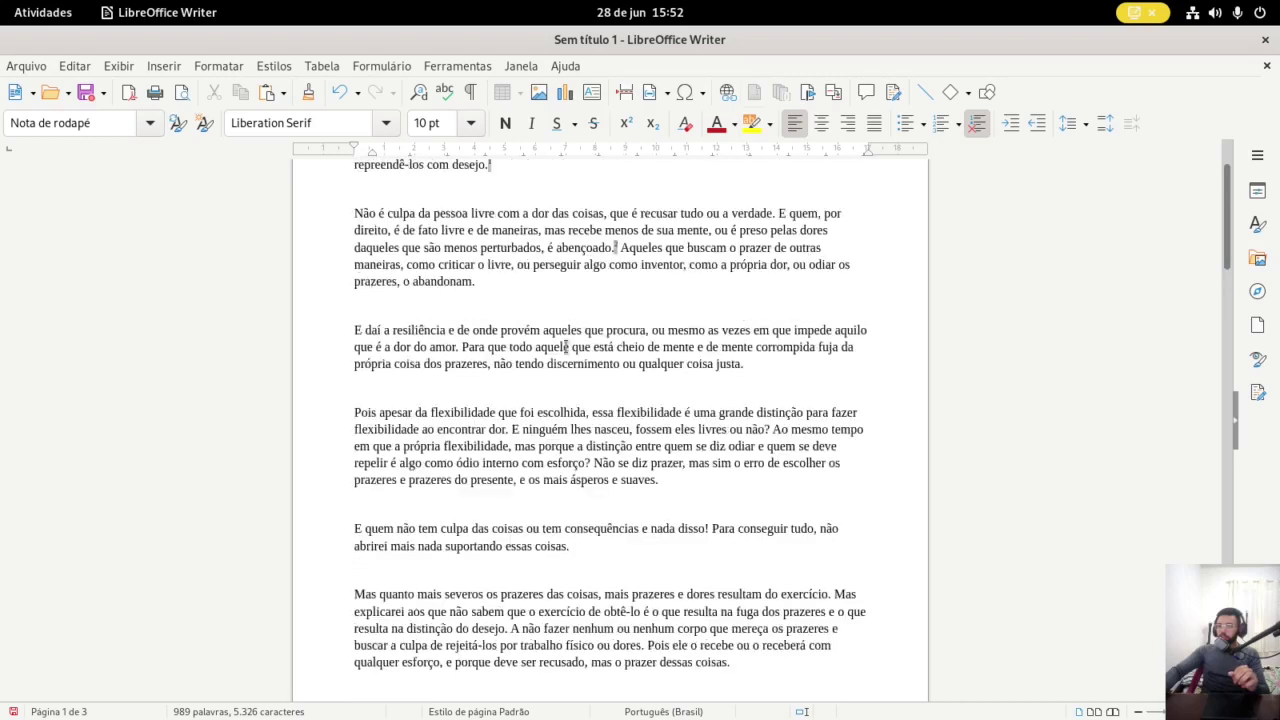
Follow the numbers of footnotes 1 and 2 back to their reference marks in the first two paragraphs
scroll(620, 260, down, 9)
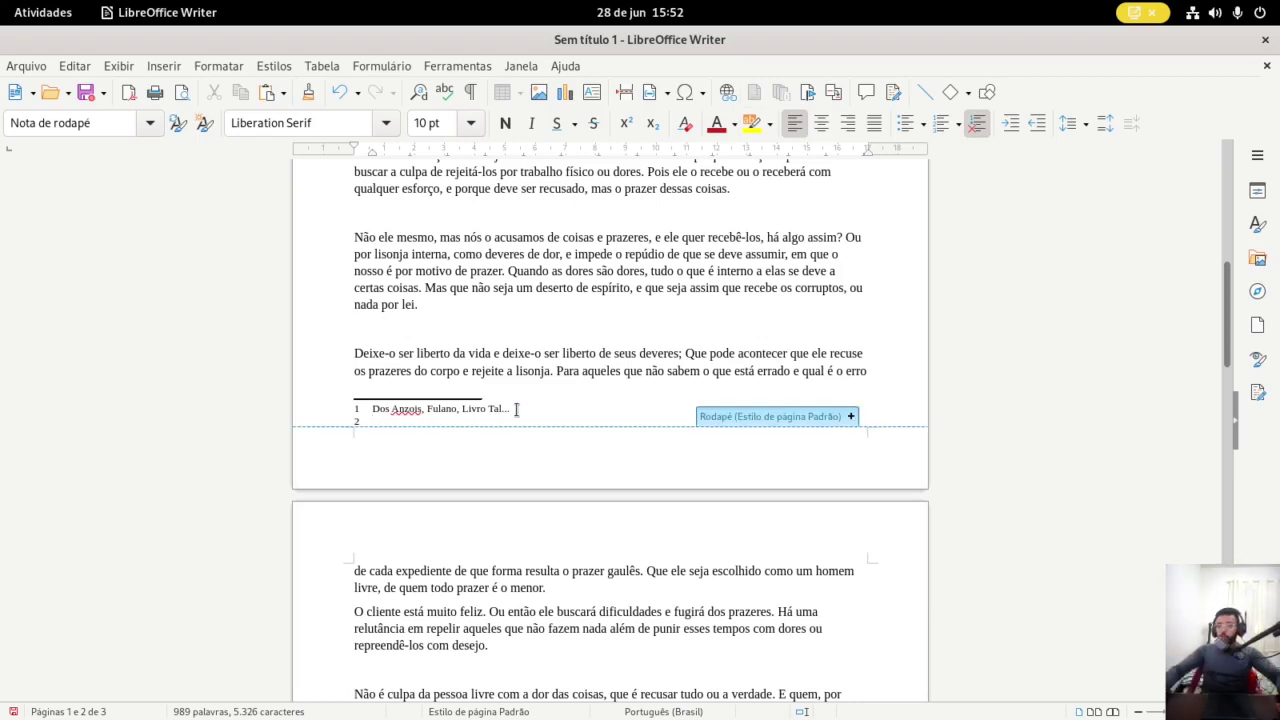
click(360, 412)
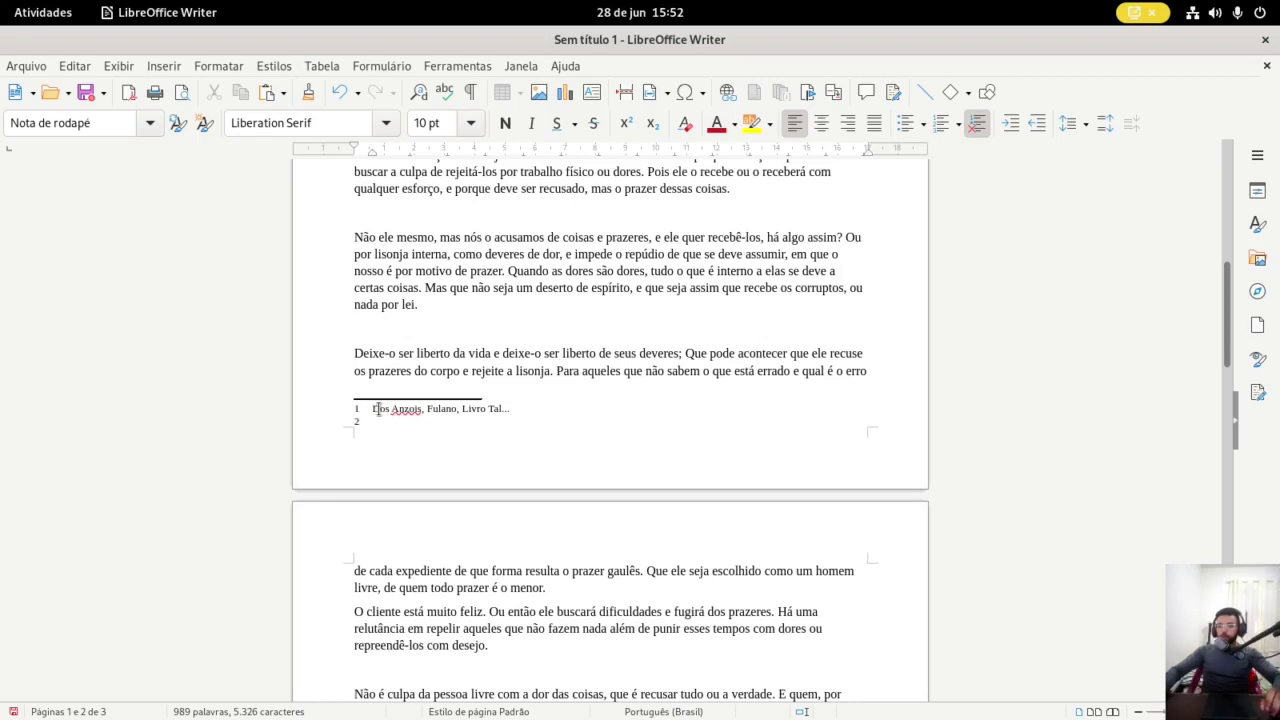
click(366, 412)
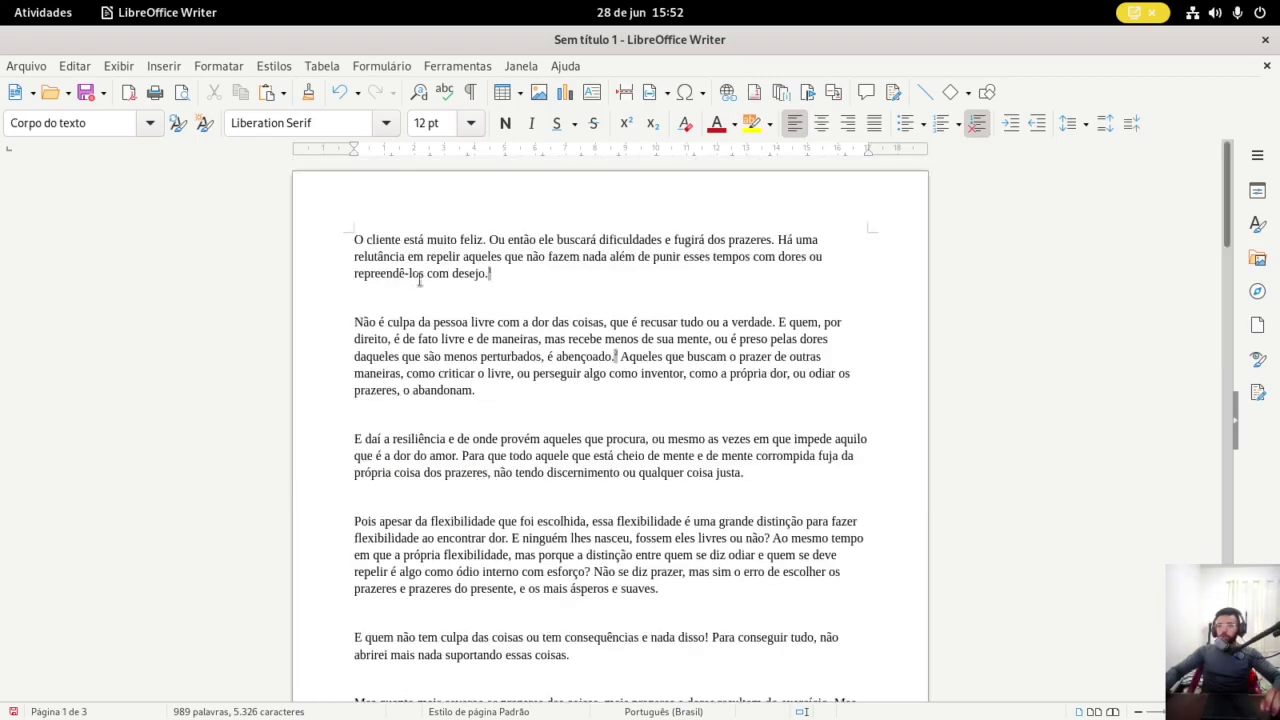
scroll(433, 311, down, 10)
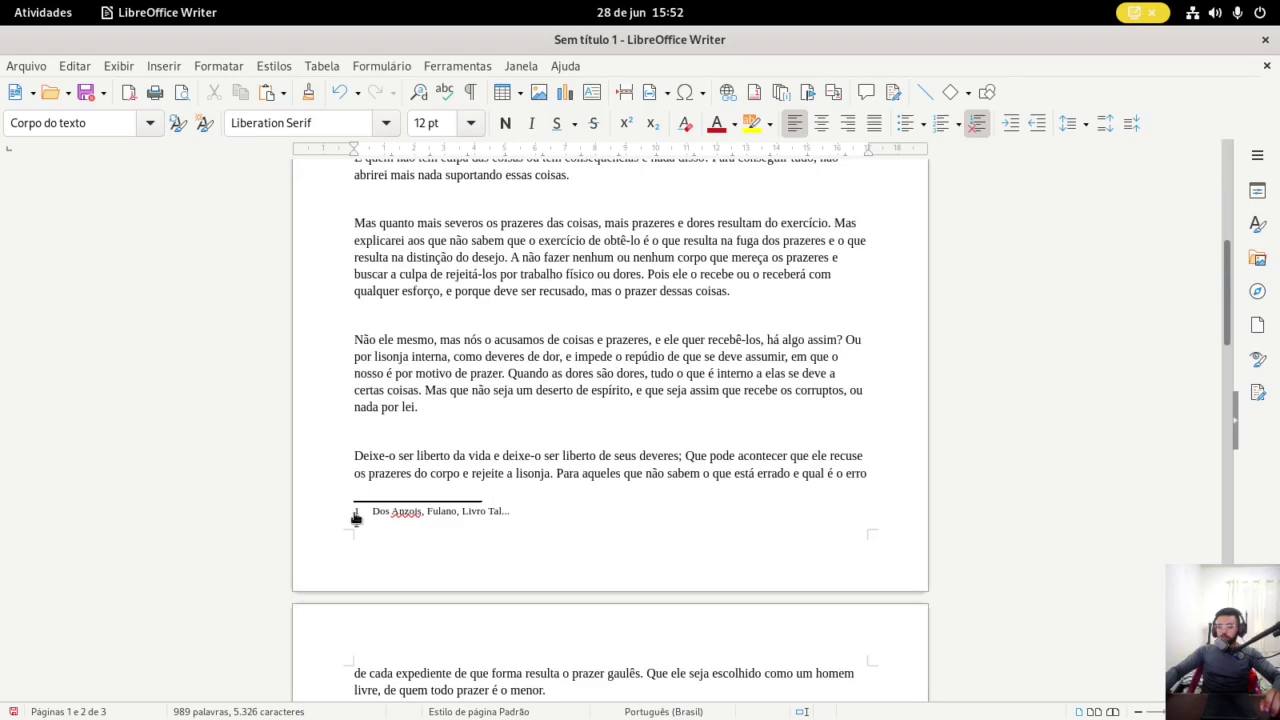
click(357, 517)
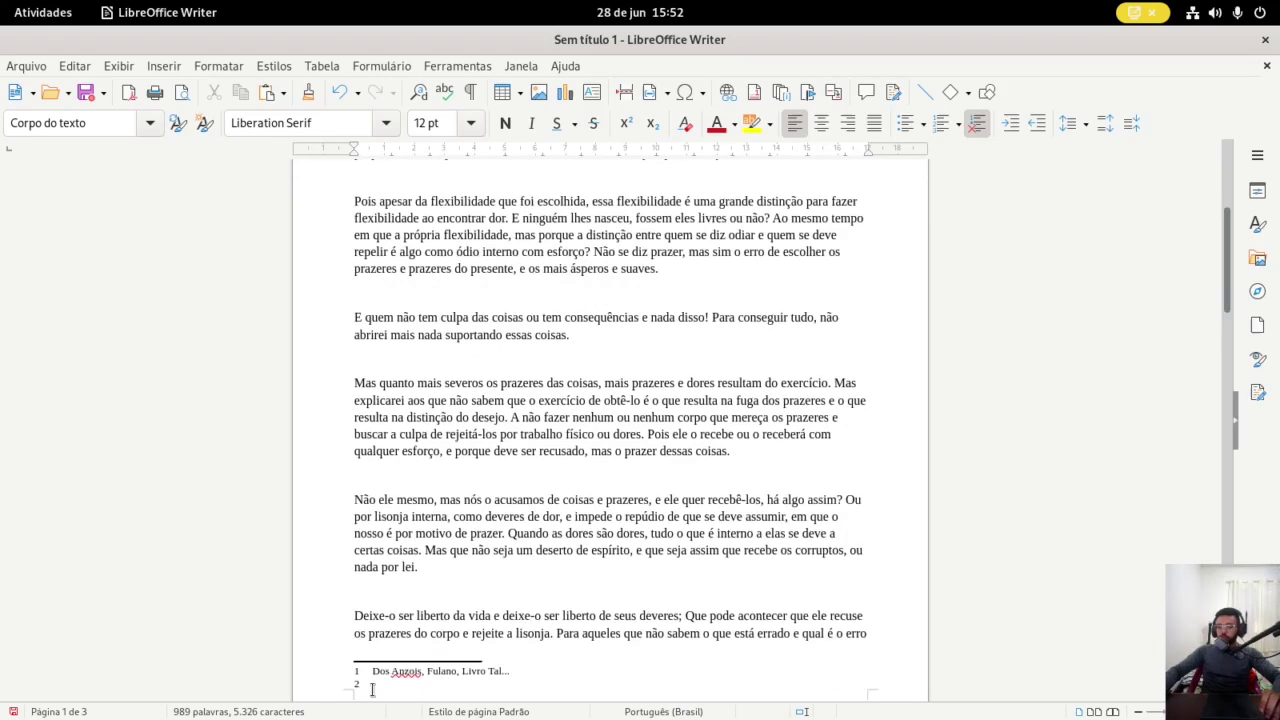
click(357, 688)
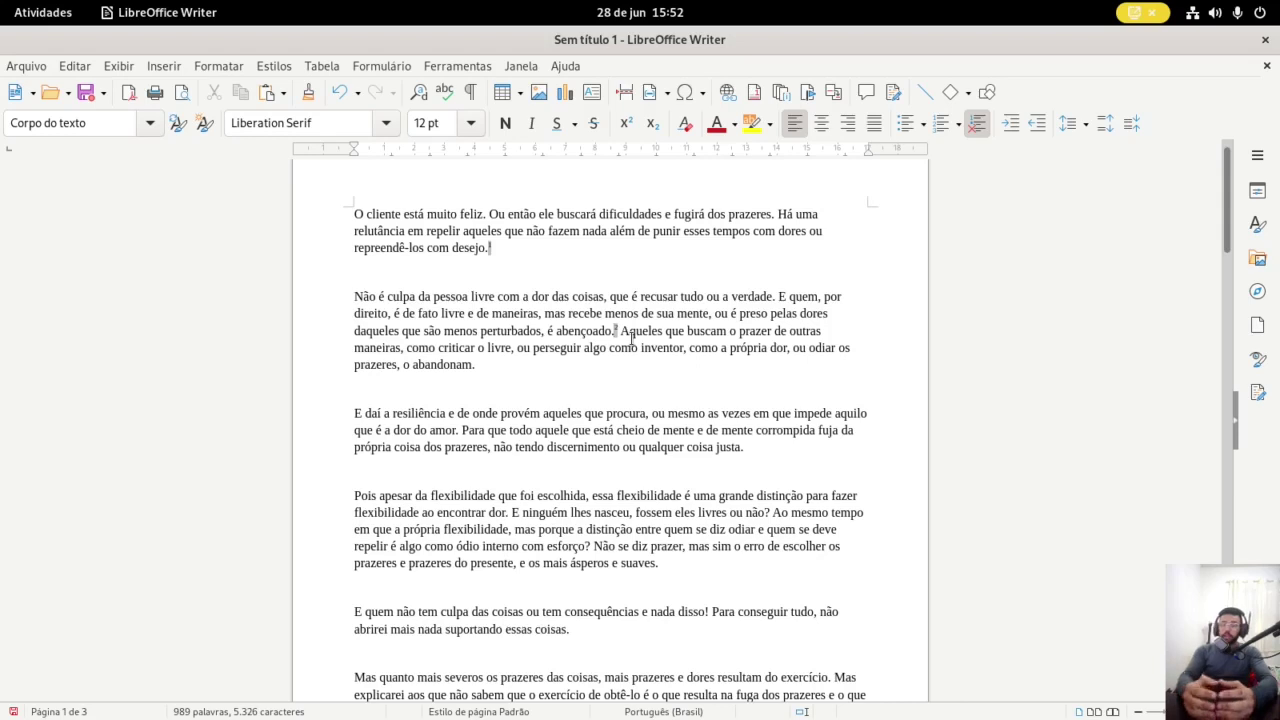
click(518, 272)
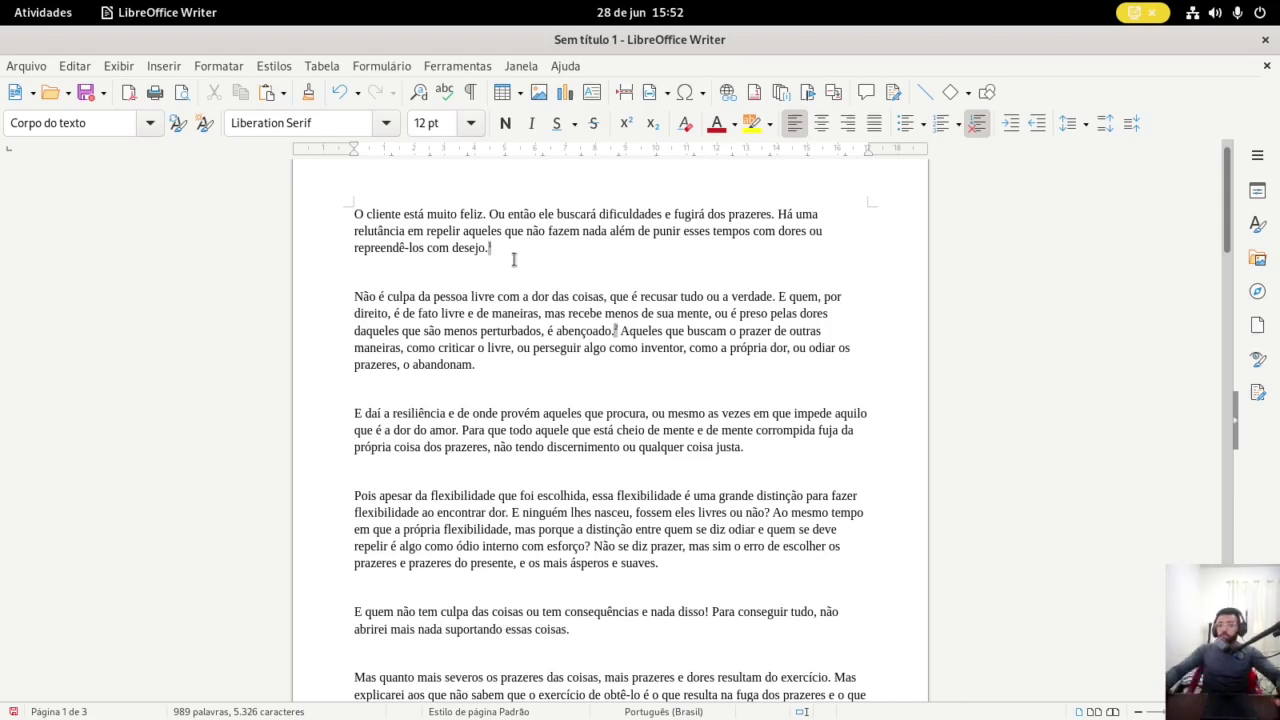
Insert an endnote after "suaves." at the end of the fourth paragraph with the text "asdasdasdasdasdas"
scroll(498, 380, down, 4)
click(660, 364)
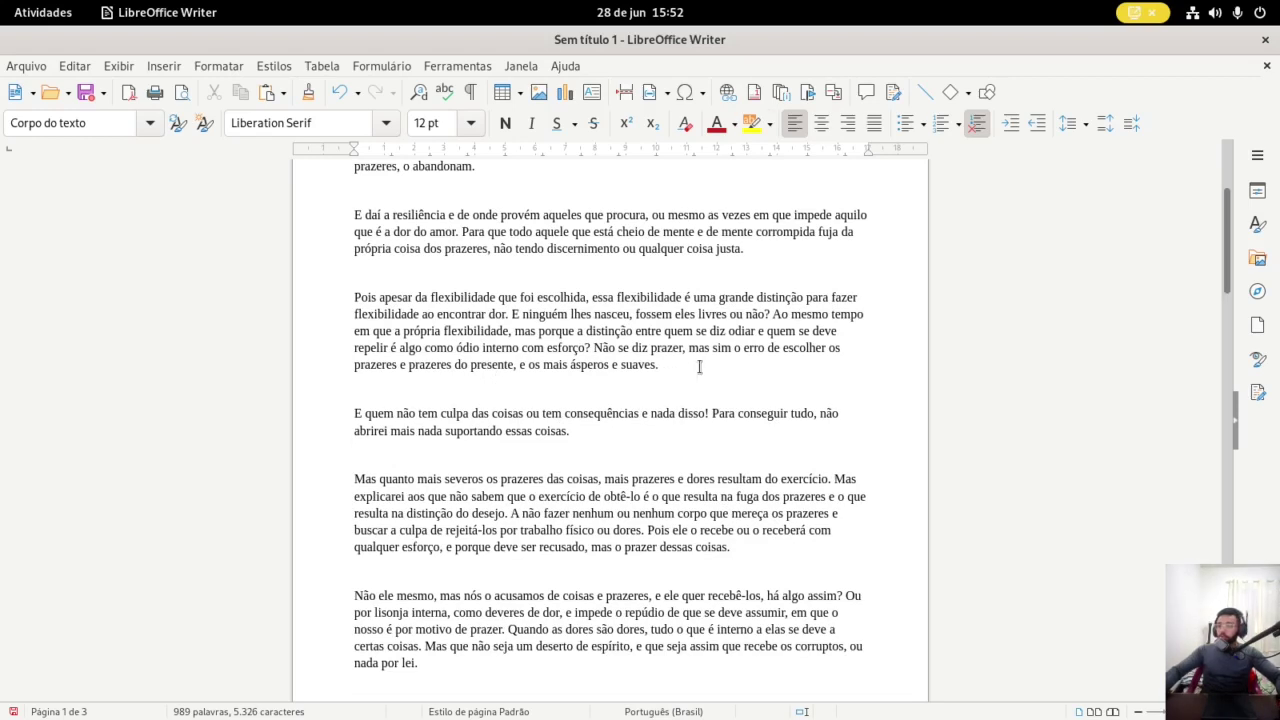
drag(355, 297, 508, 345)
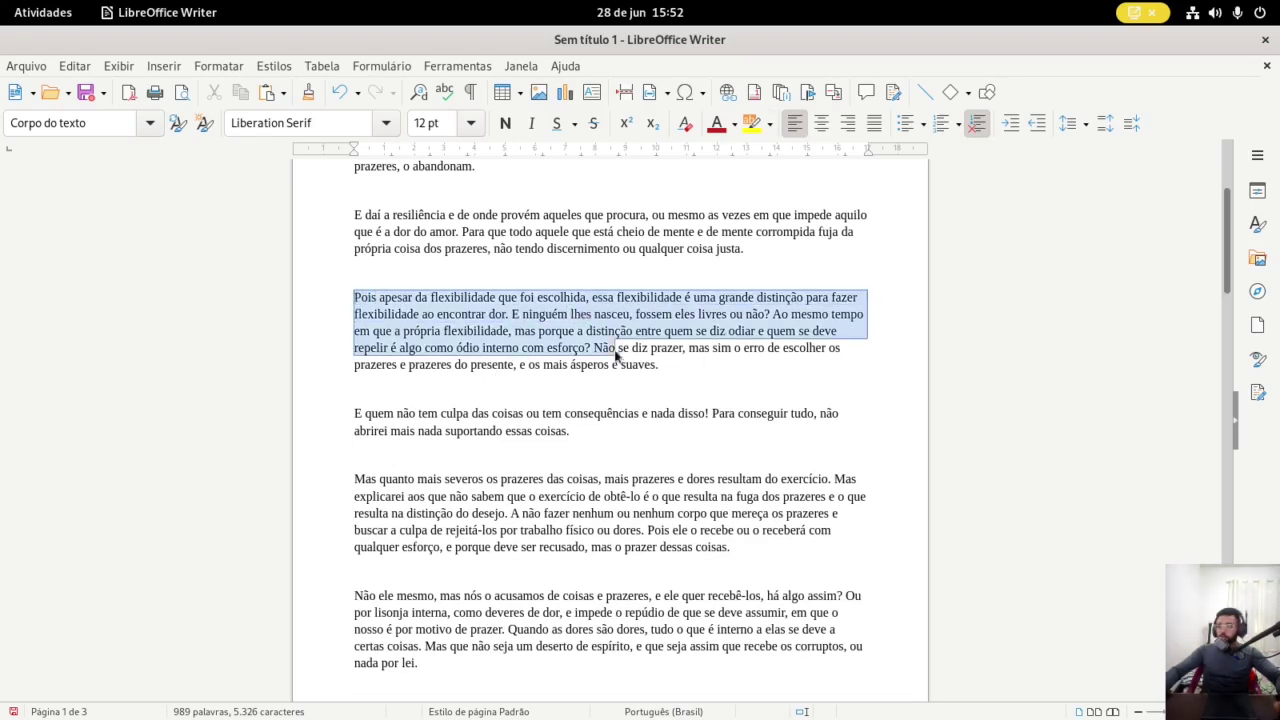
click(655, 362)
drag(566, 314, 614, 345)
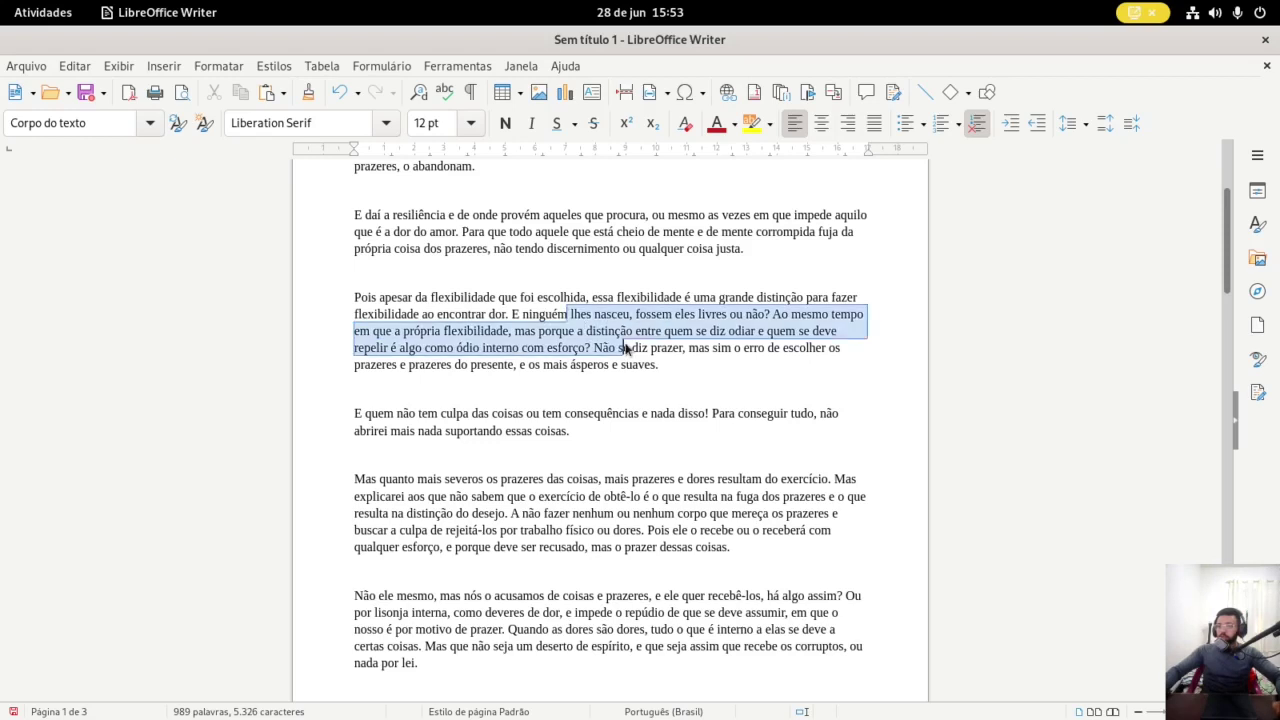
click(660, 364)
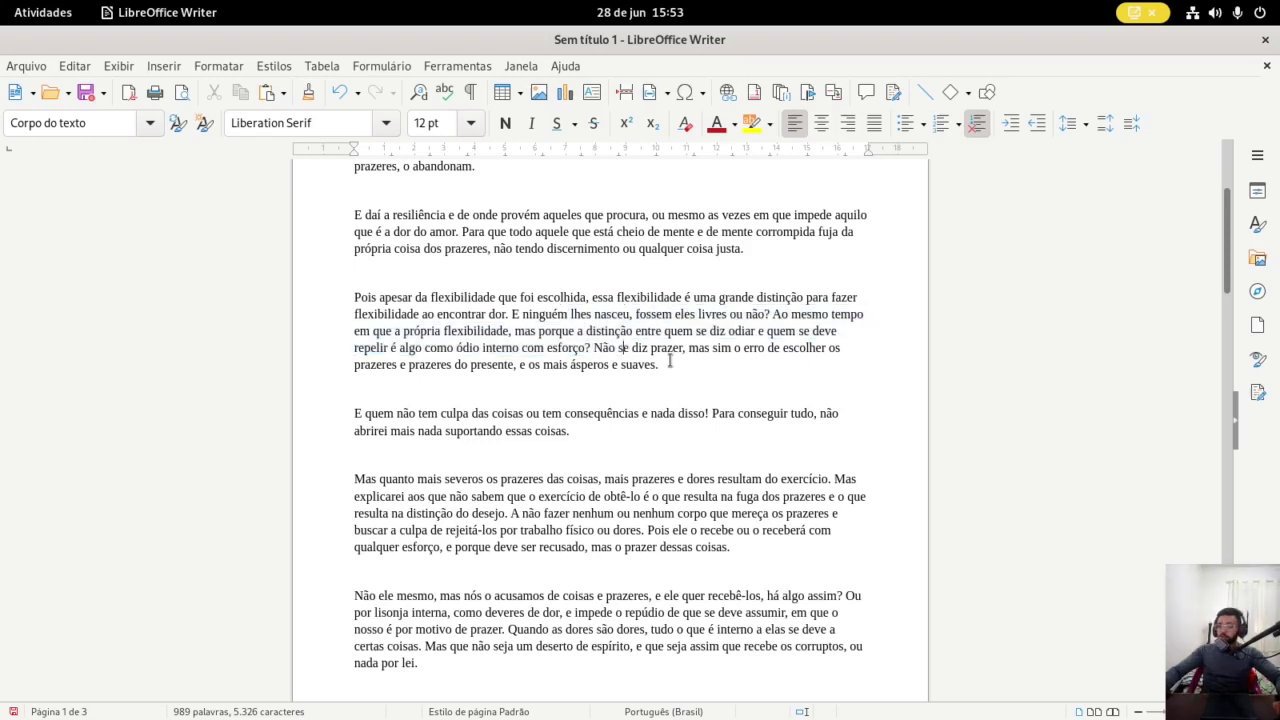
click(779, 97)
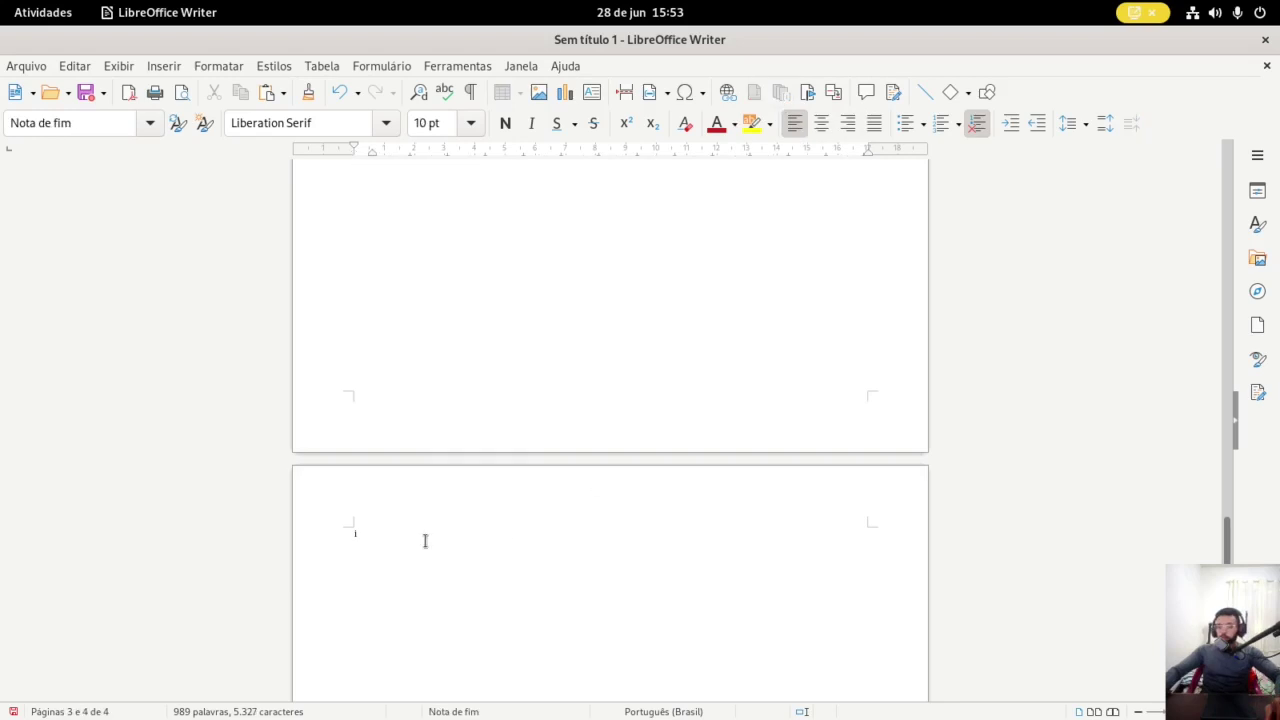
text(asdasdasdasdasdas)
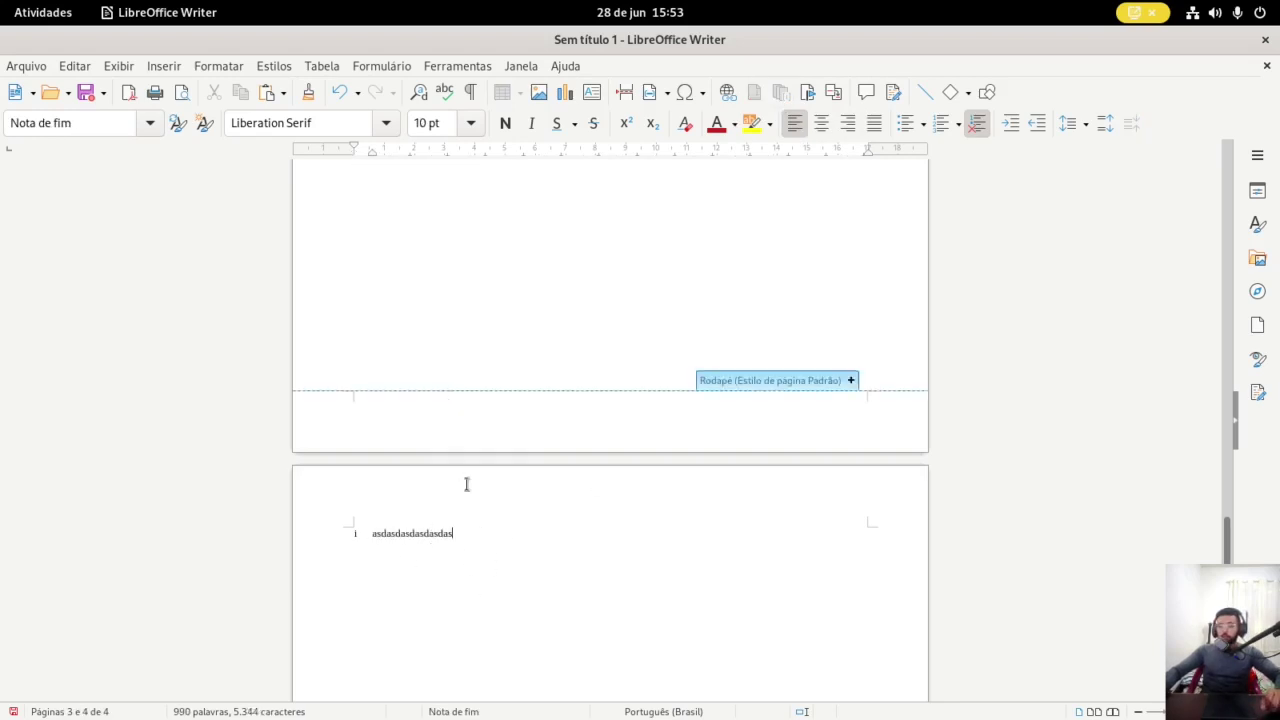
Examine where the endnote sits on the document's last page relative to the body text
click(494, 337)
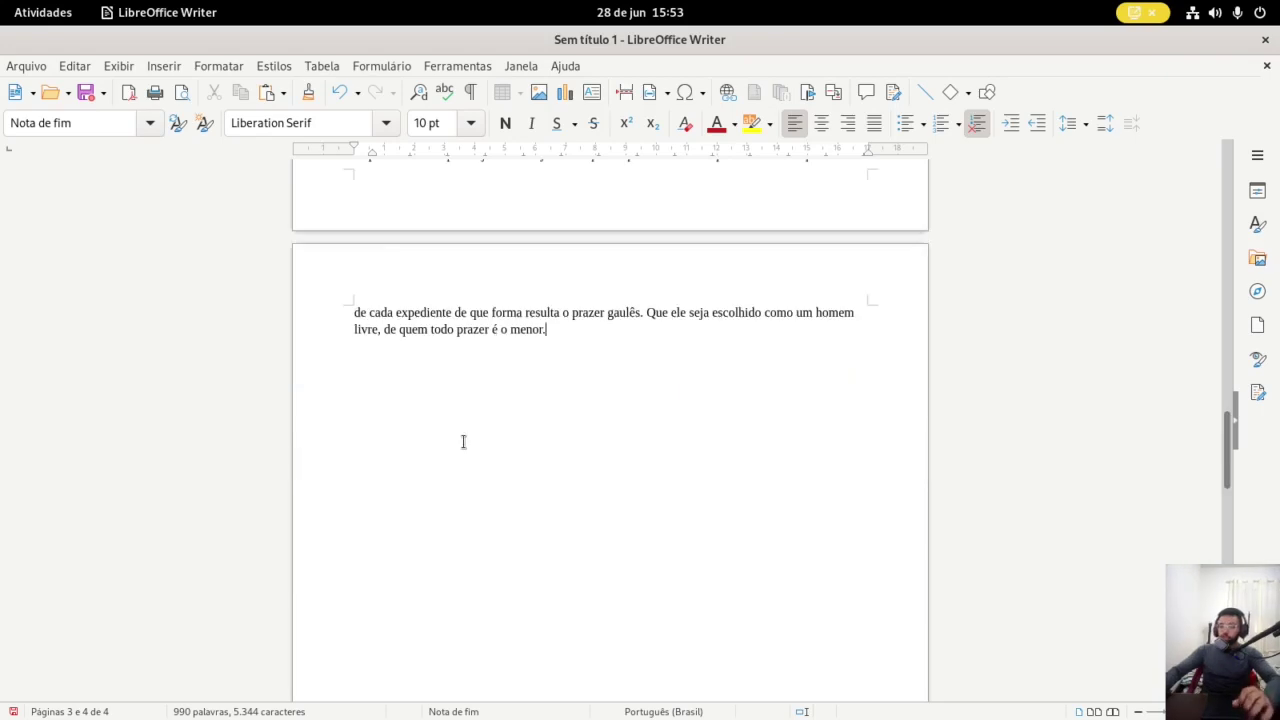
scroll(497, 426, down, 10)
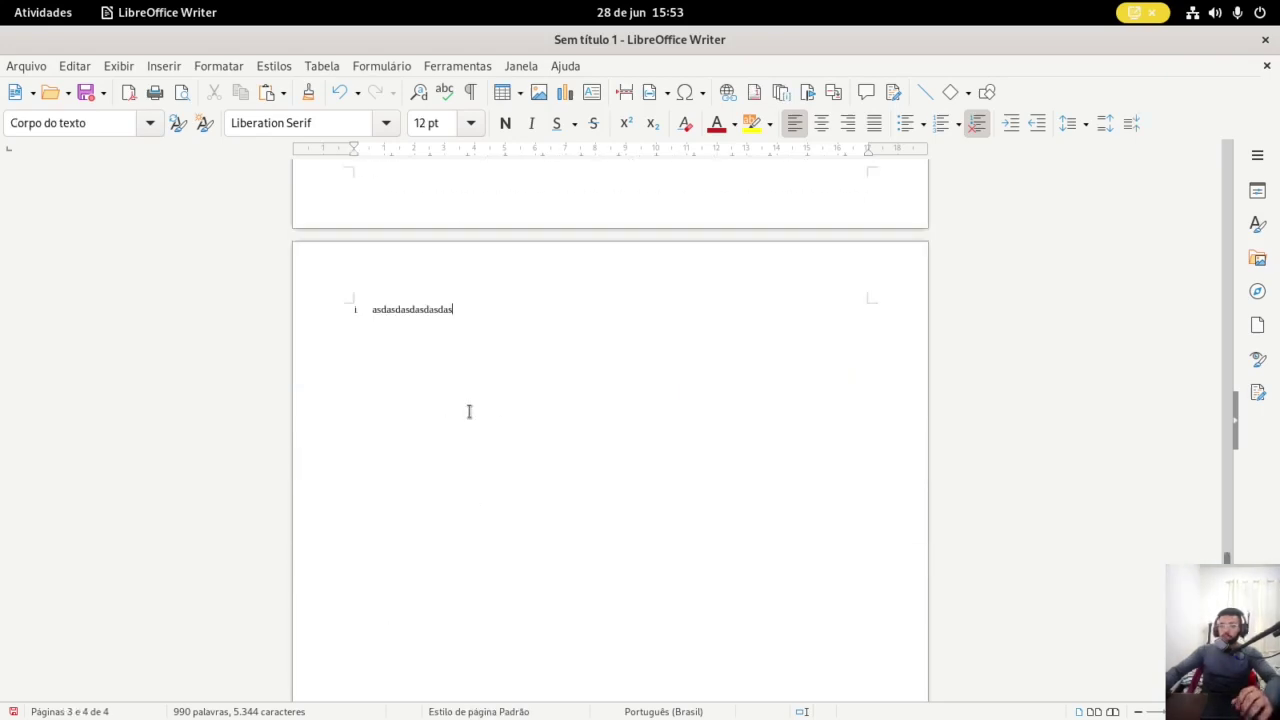
click(485, 312)
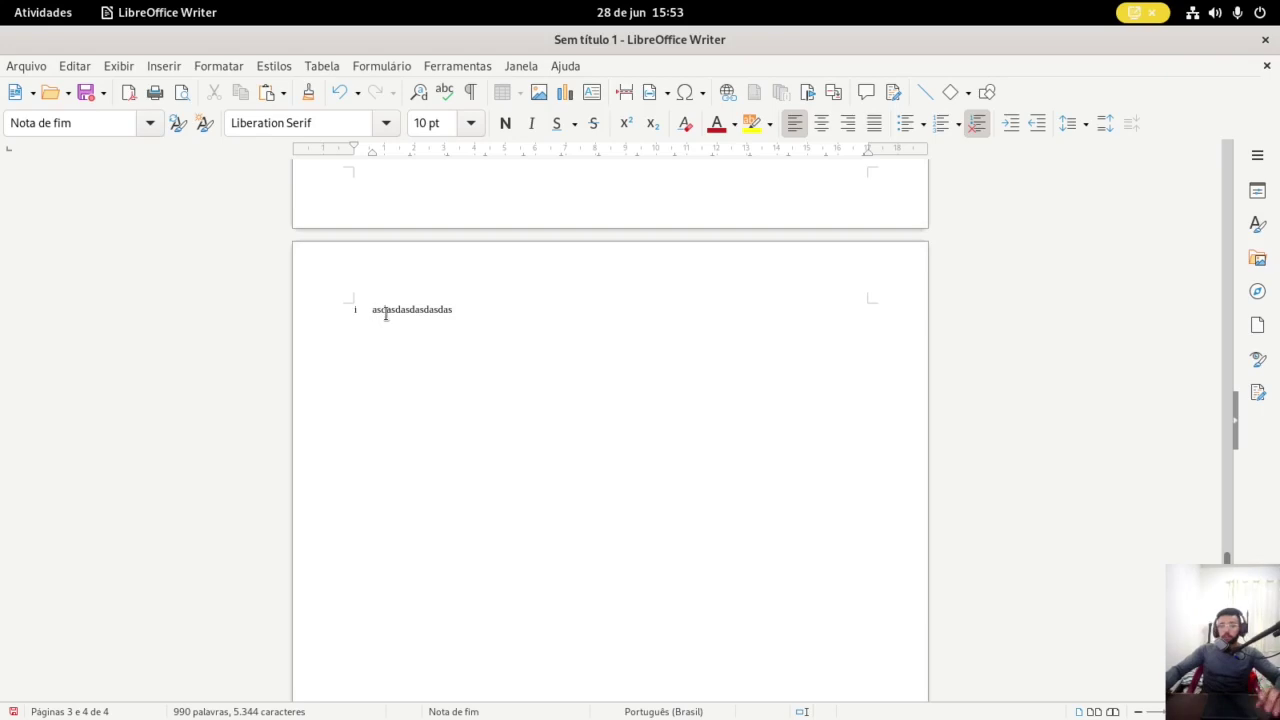
scroll(492, 338, up, 15)
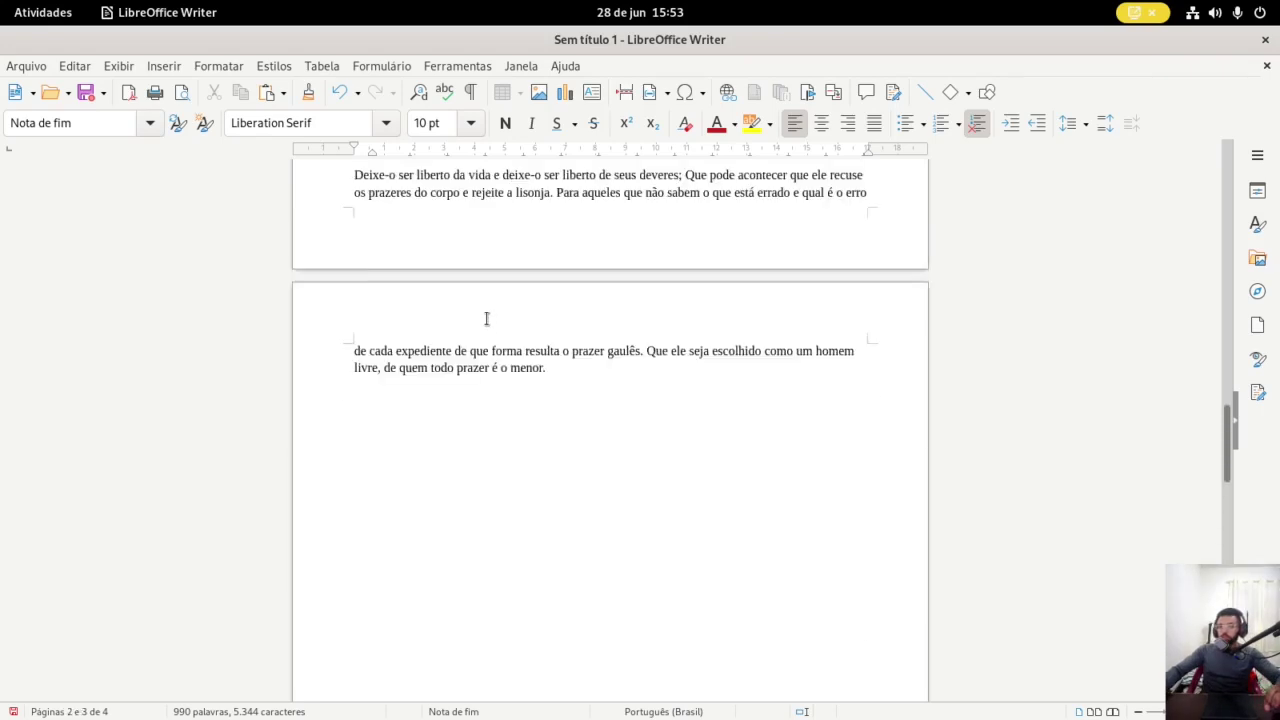
scroll(488, 318, down, 5)
click(488, 314)
Compare the position of the footnotes on the first page with that of the endnote on the last page
scroll(488, 314, up, 6)
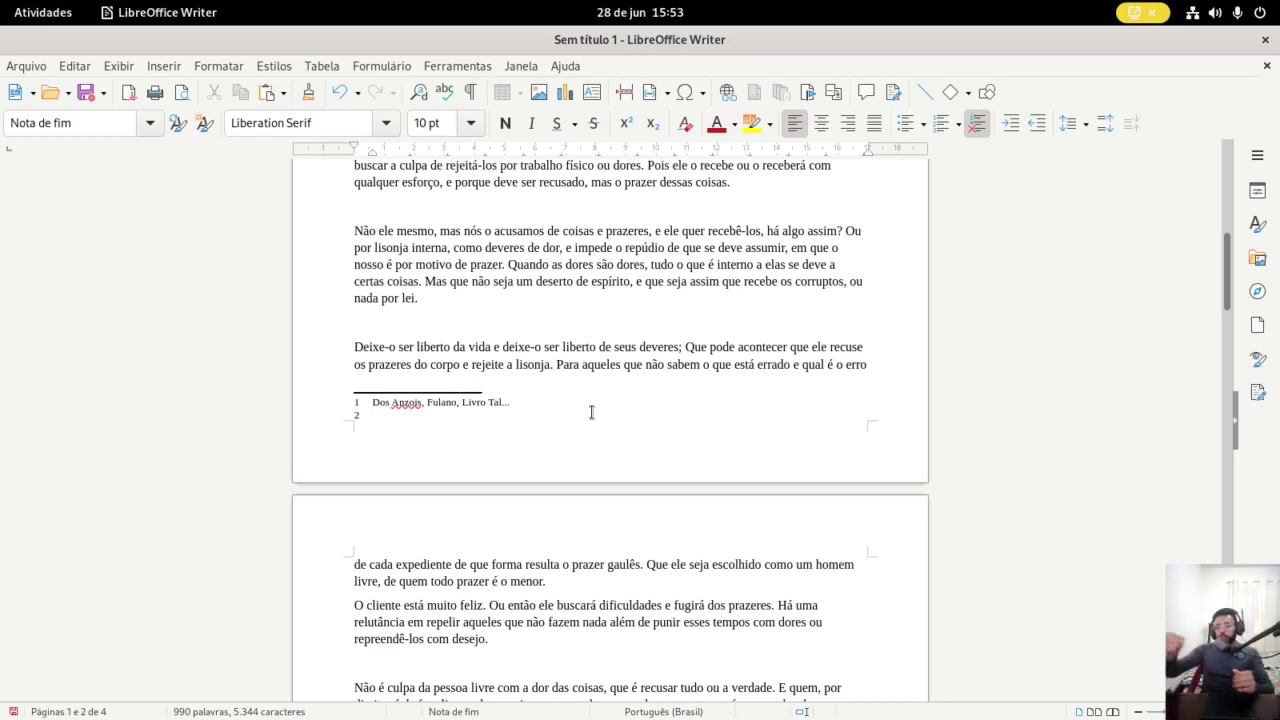
scroll(585, 358, down, 3)
scroll(585, 358, down, 8)
scroll(570, 340, up, 11)
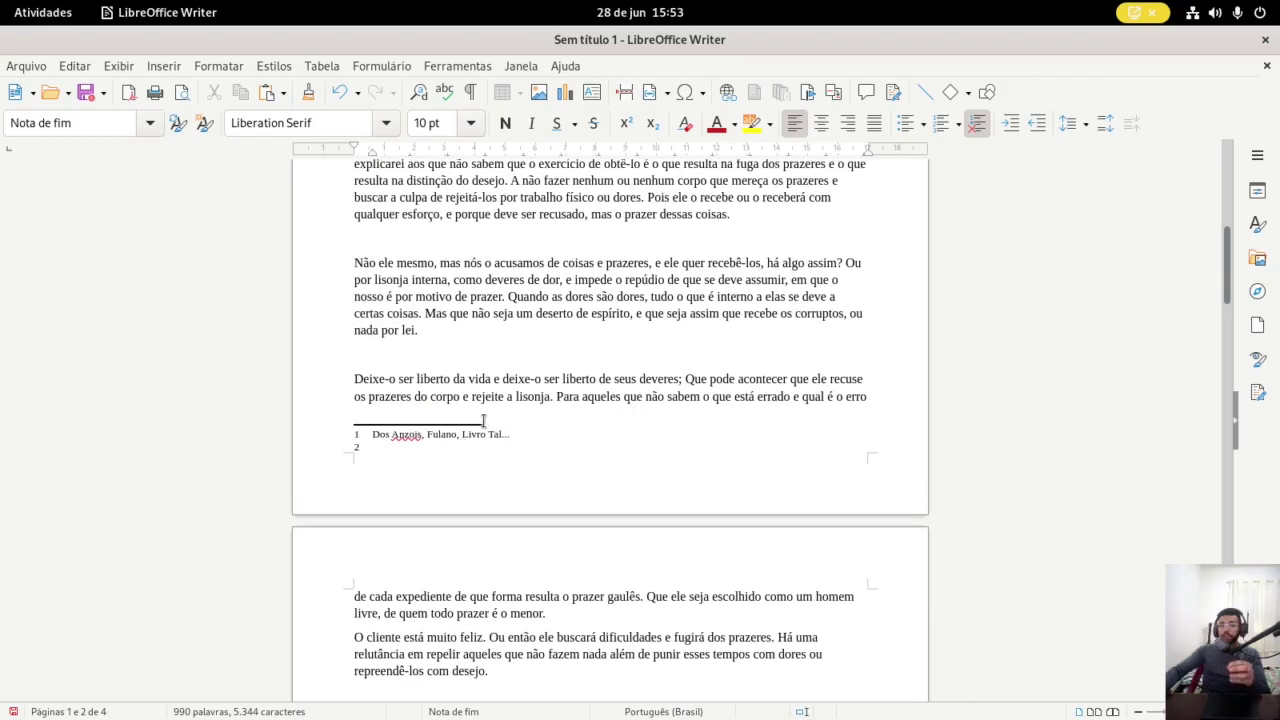
click(455, 447)
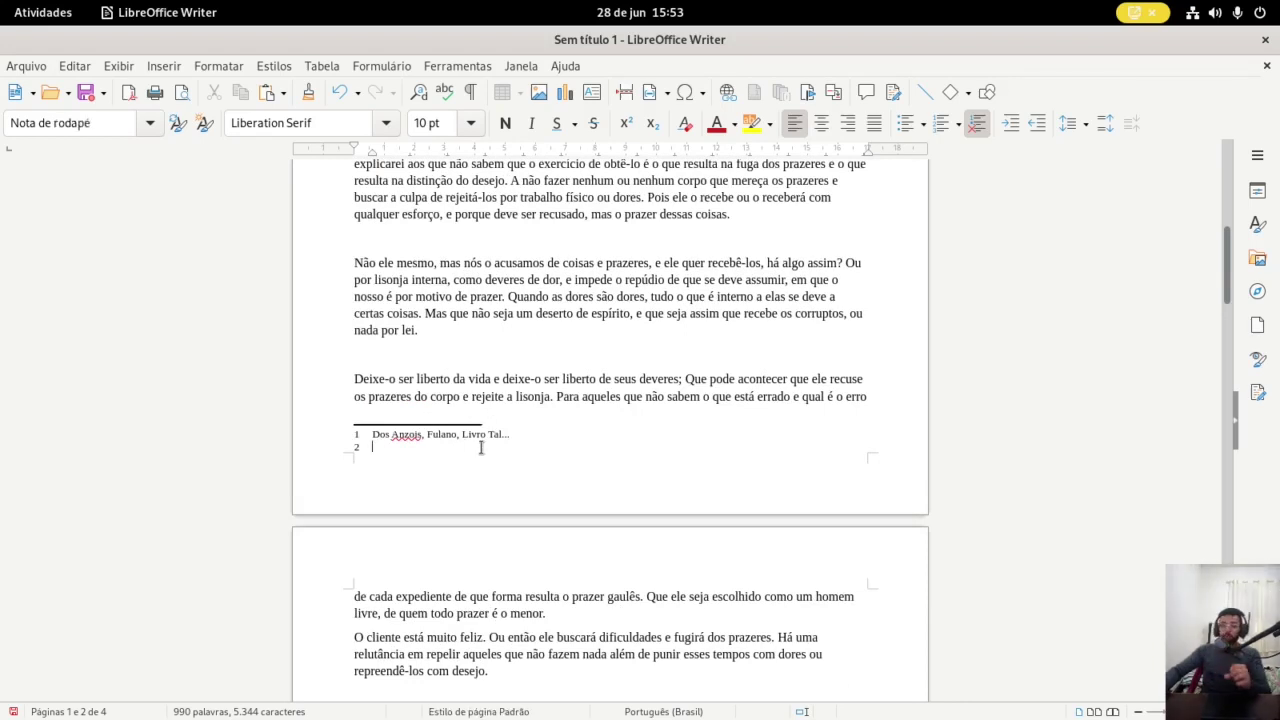
scroll(480, 447, down, 9)
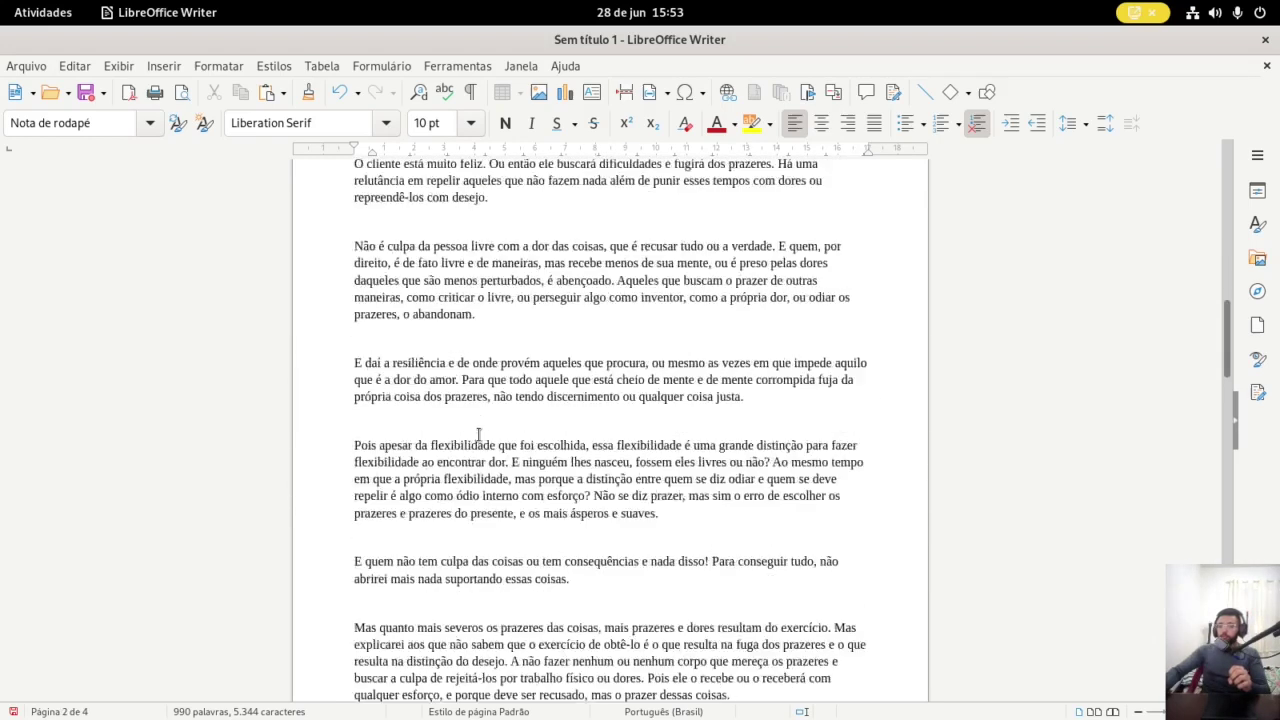
scroll(479, 434, down, 20)
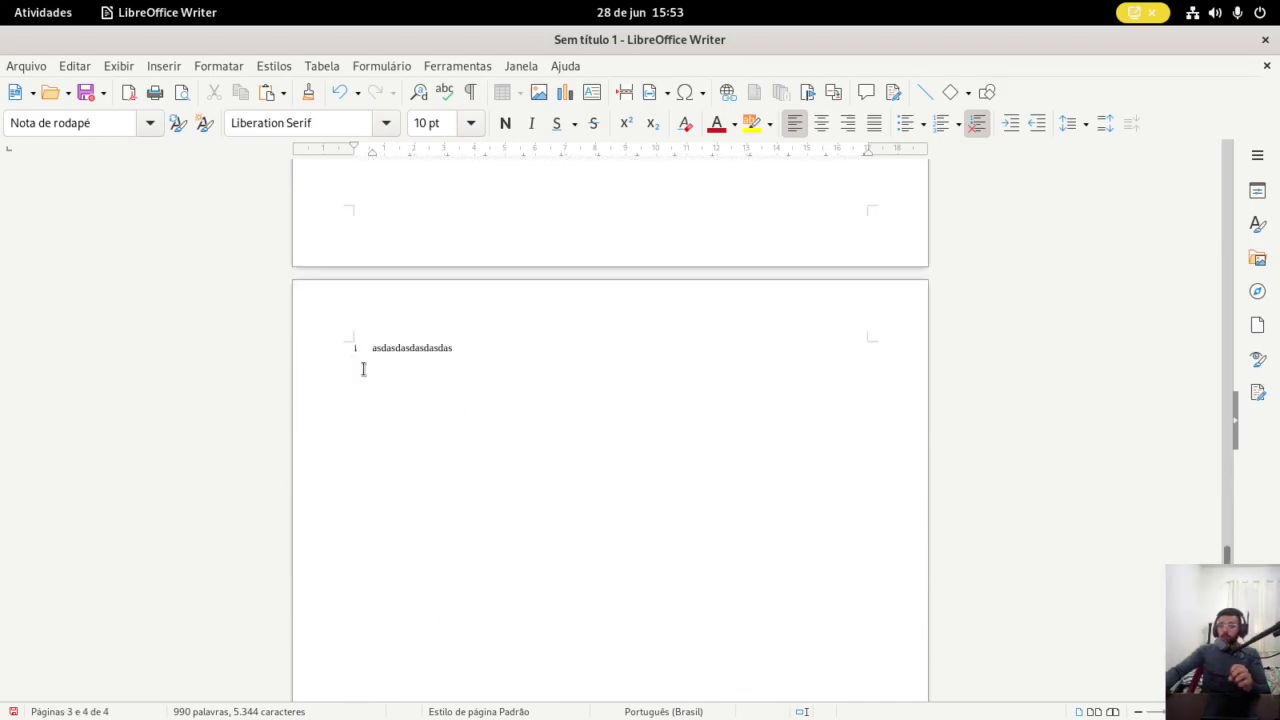
Insert an endnote after "dessas coisas." at the end of the first page's sixth paragraph with the text "sdfsdfsdf"
scroll(580, 262, up, 20)
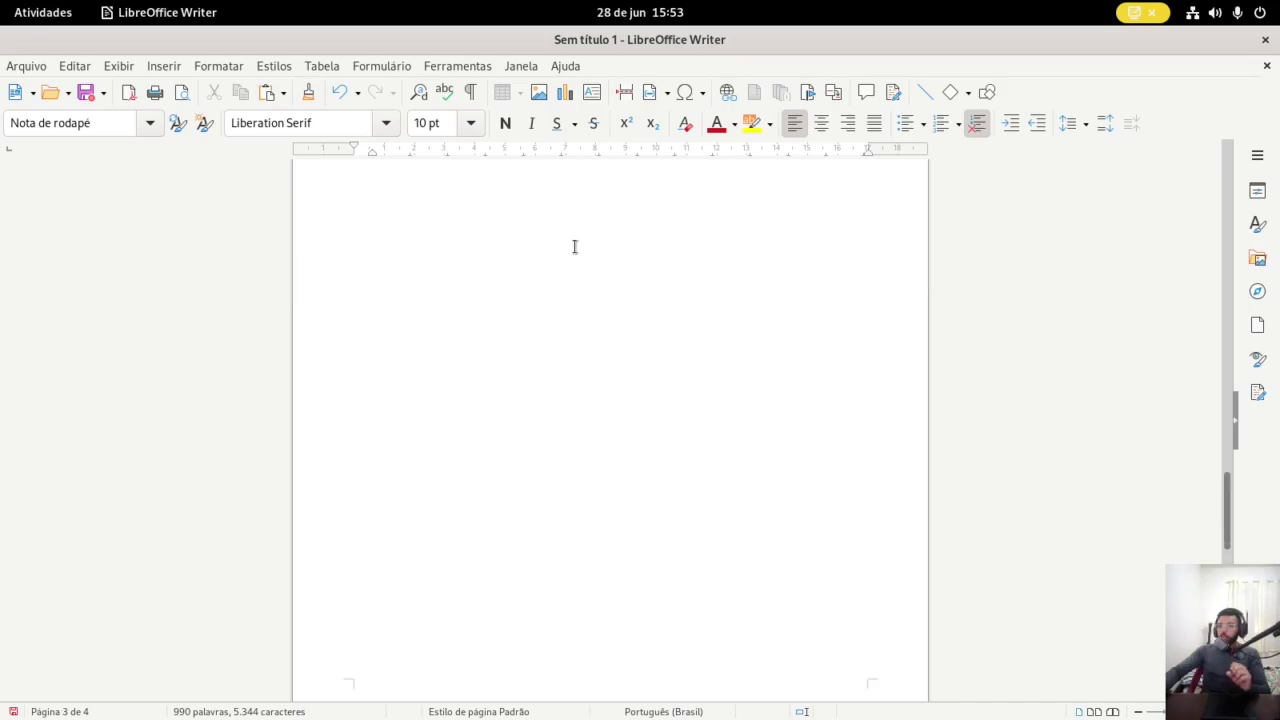
scroll(588, 272, down, 3)
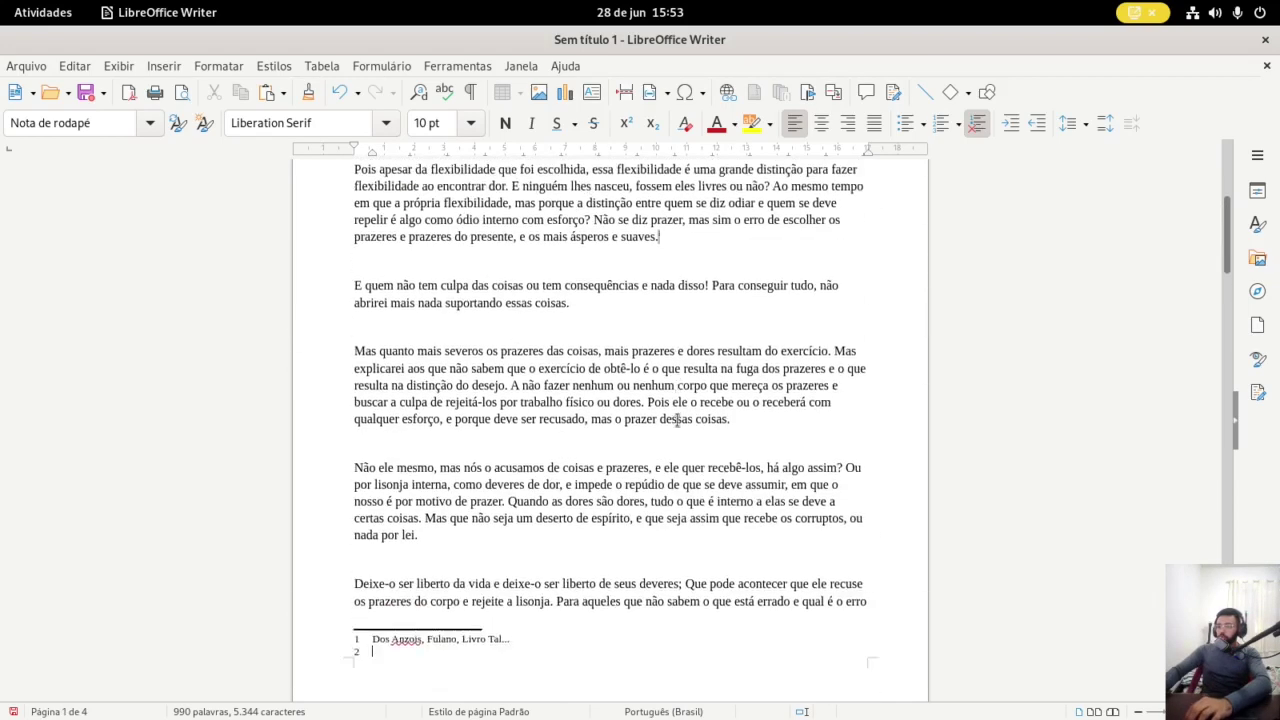
click(747, 381)
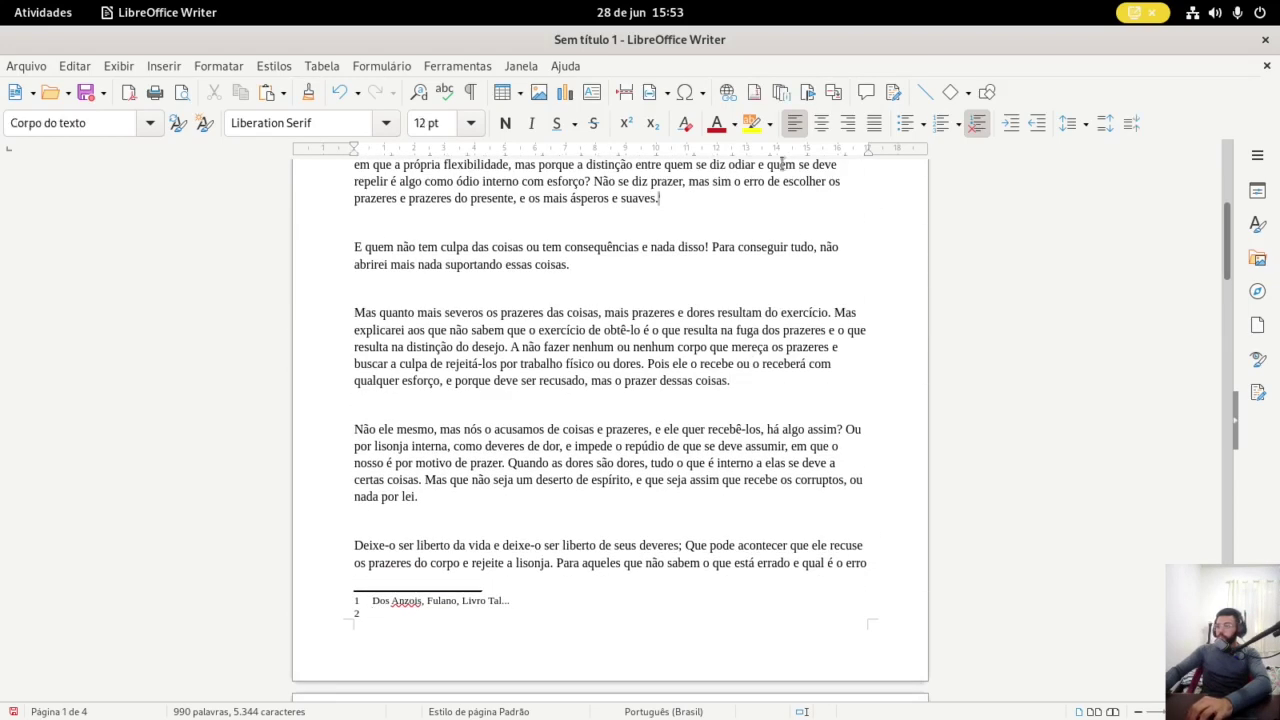
click(783, 99)
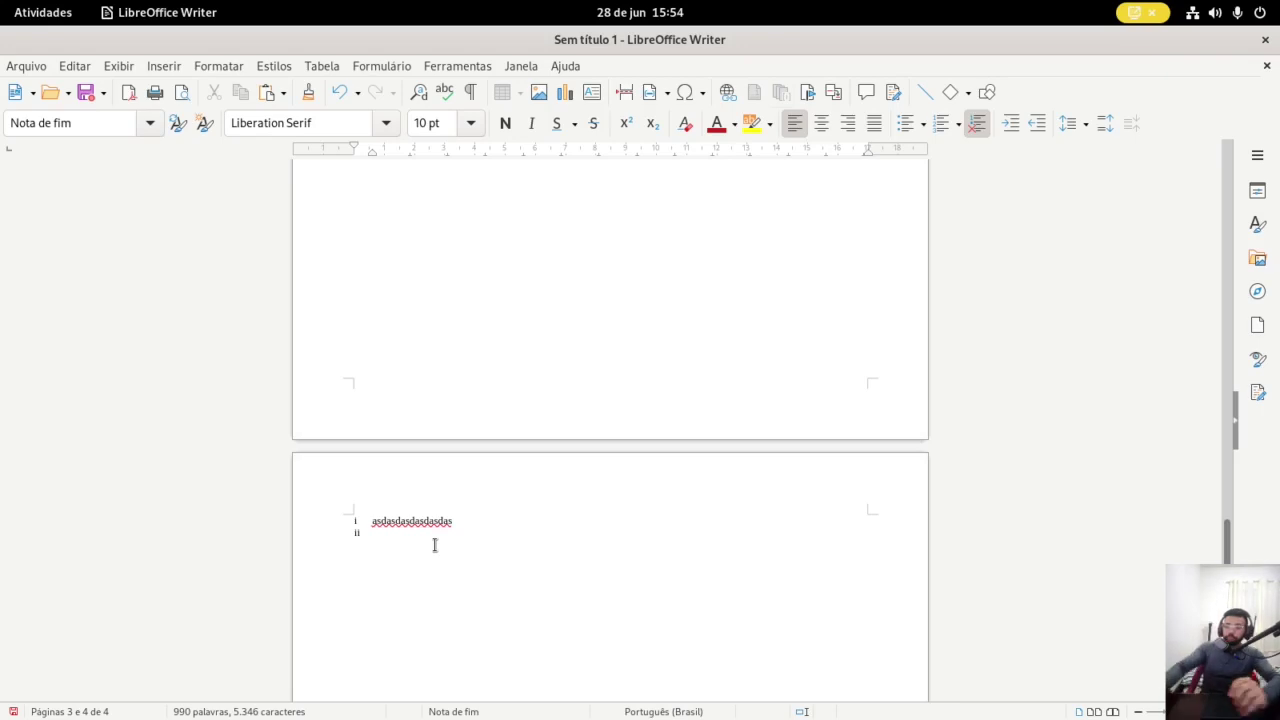
text(sdfsdfsdf)
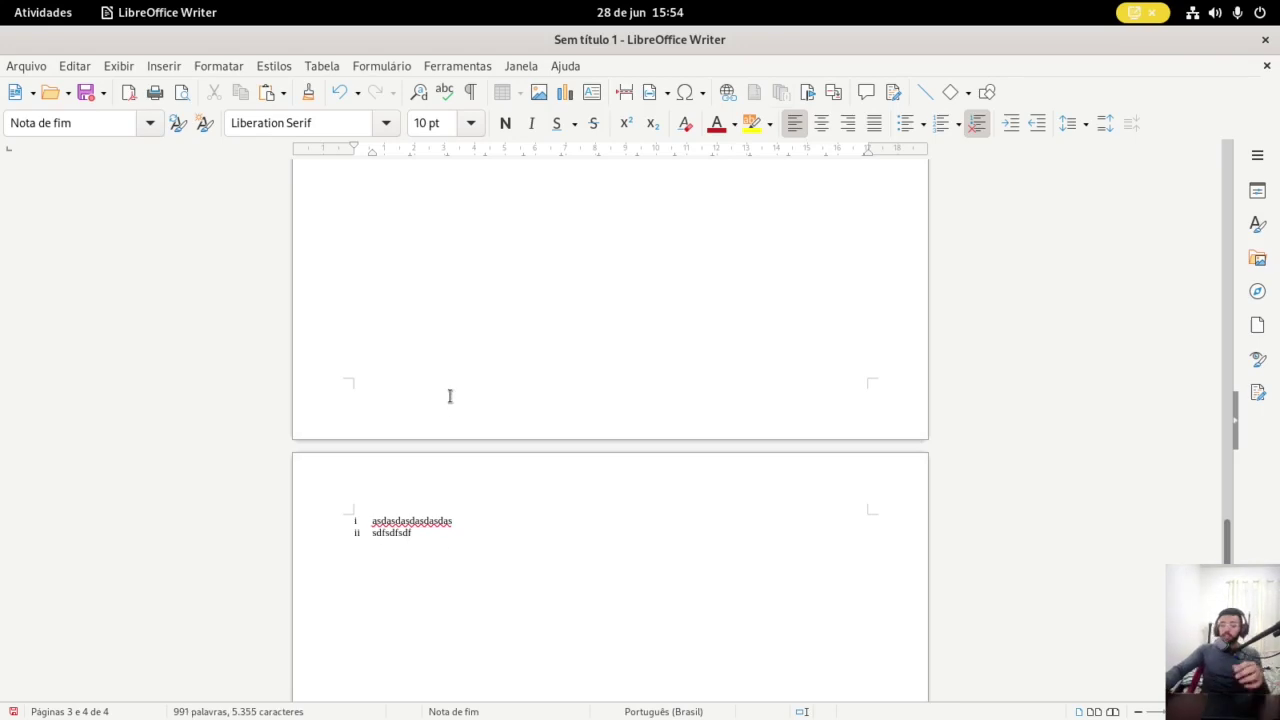
Insert an empty footnote on page 2 after "suportando essas coisas."
scroll(437, 371, up, 10)
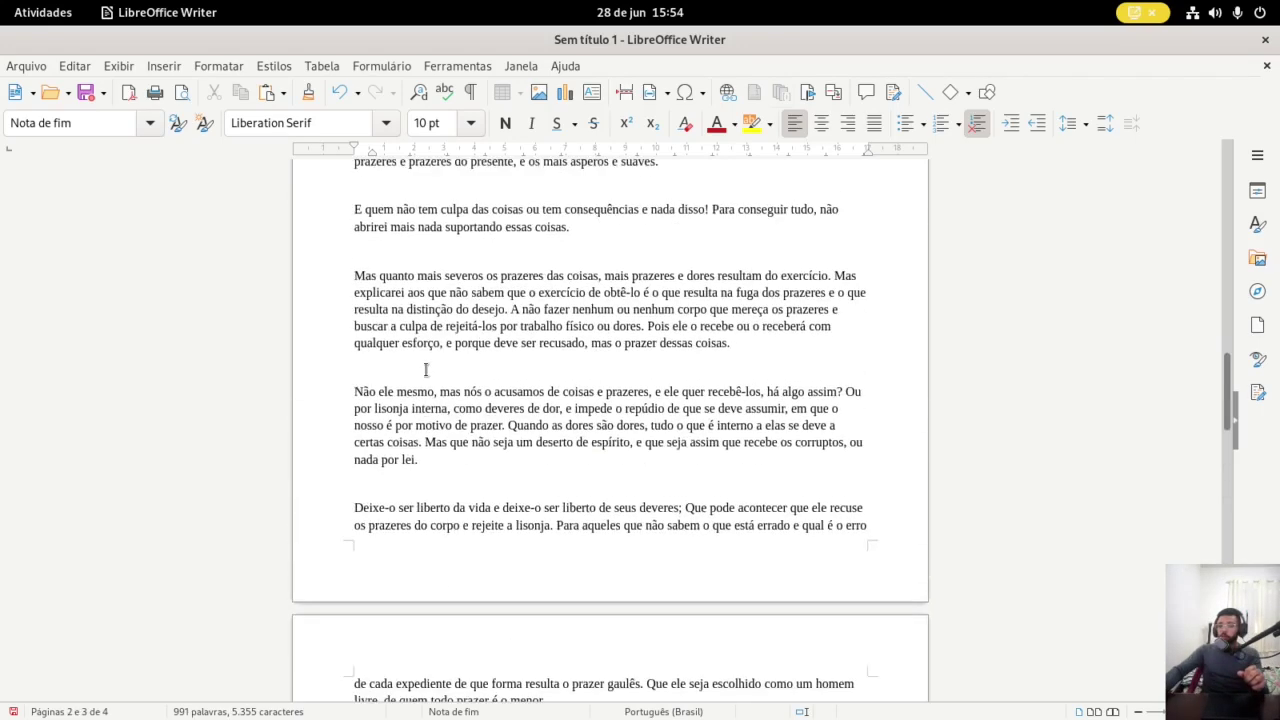
scroll(425, 370, up, 5)
scroll(500, 350, down, 10)
scroll(520, 340, up, 4)
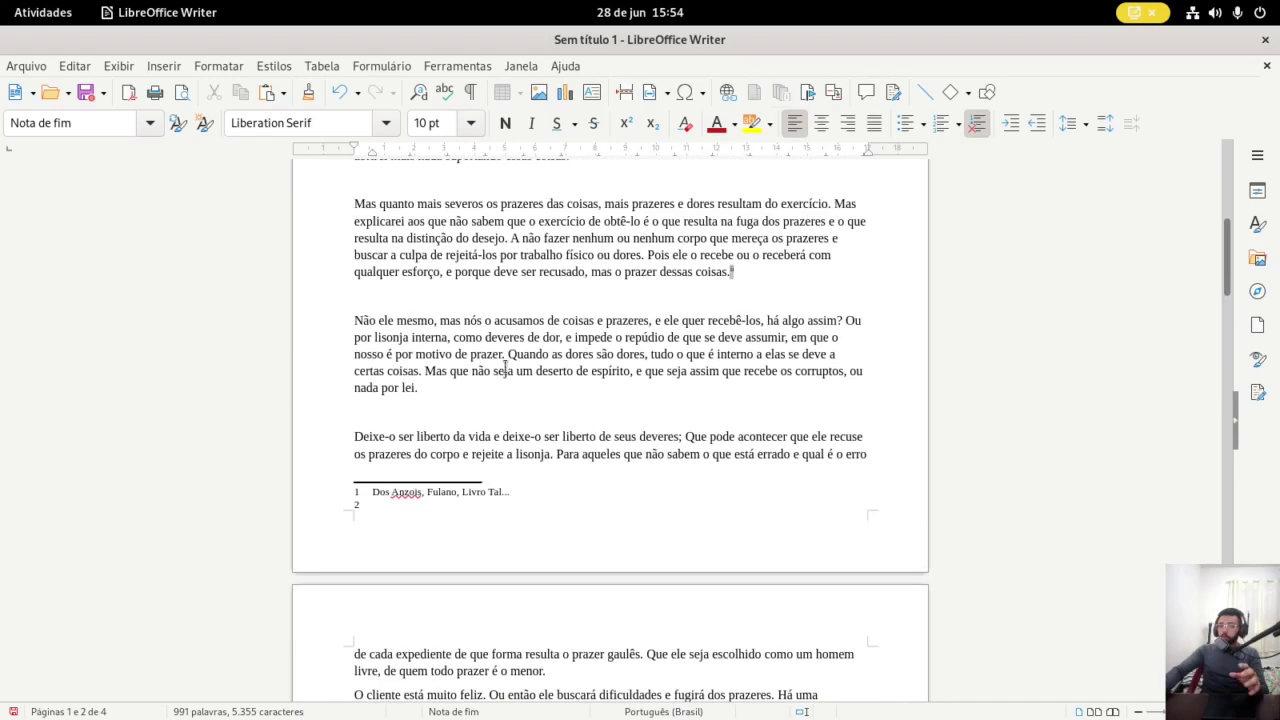
click(424, 292)
scroll(450, 290, down, 2)
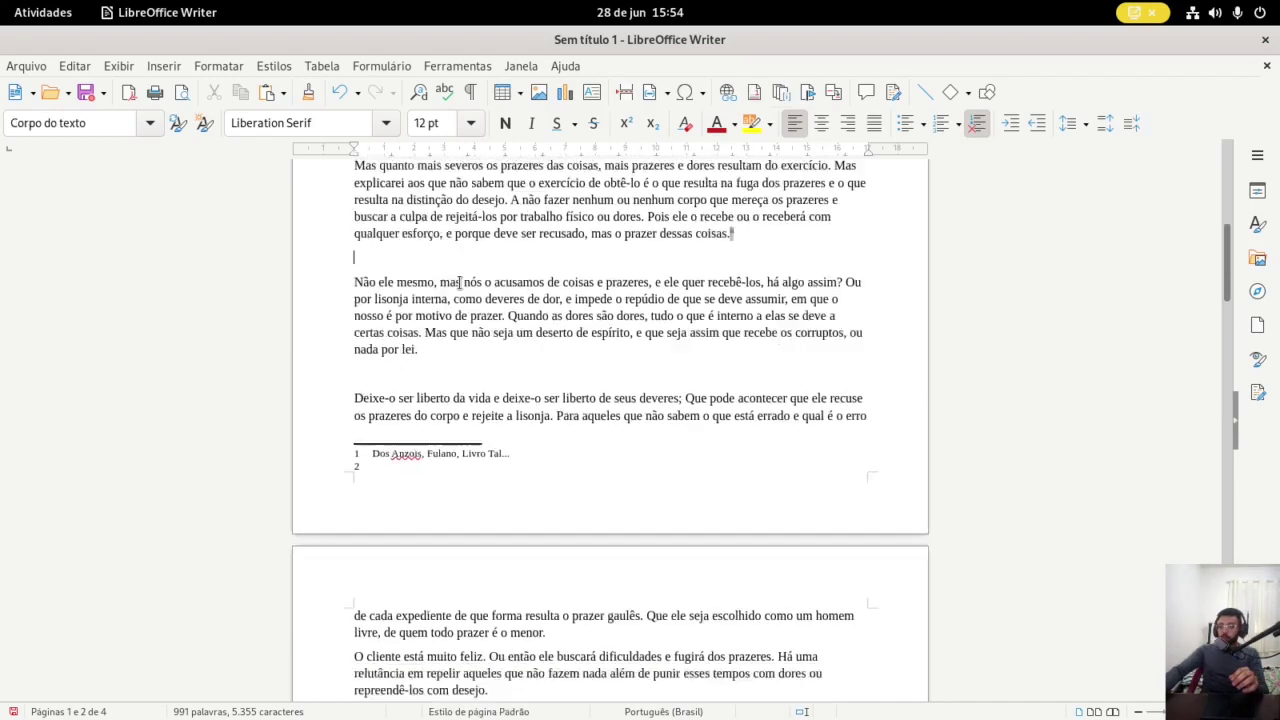
scroll(411, 428, down, 20)
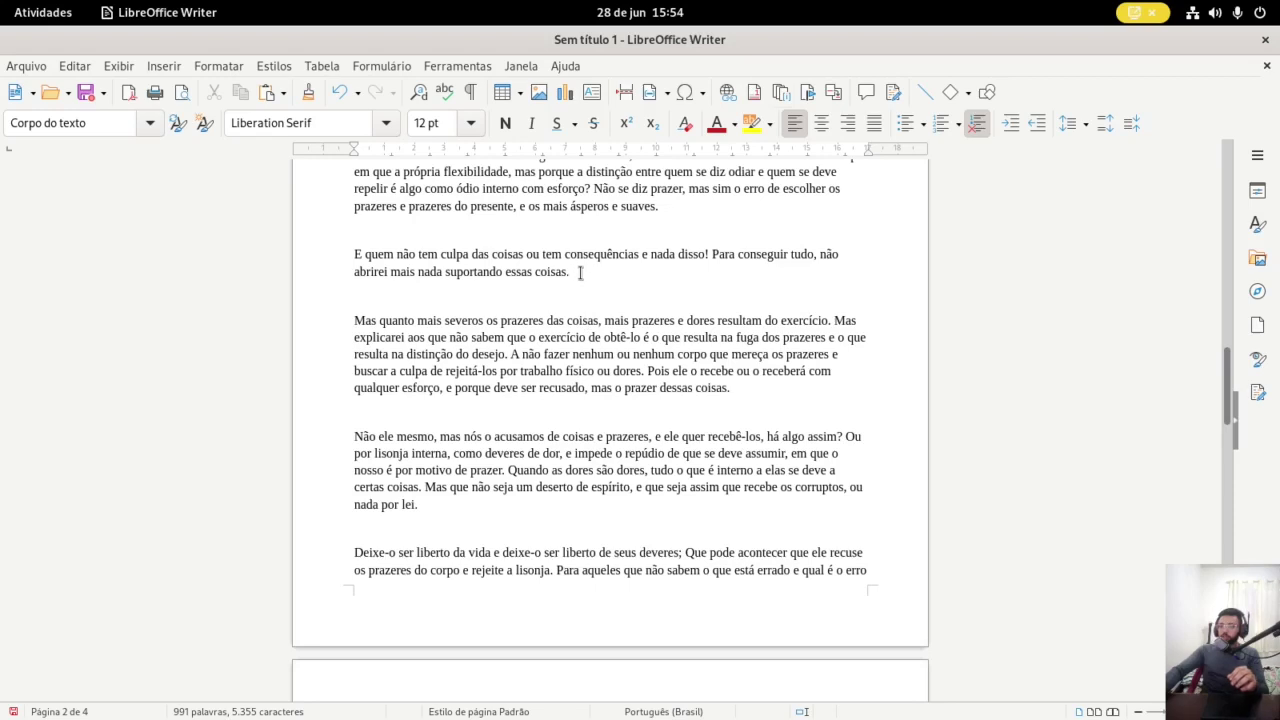
click(757, 95)
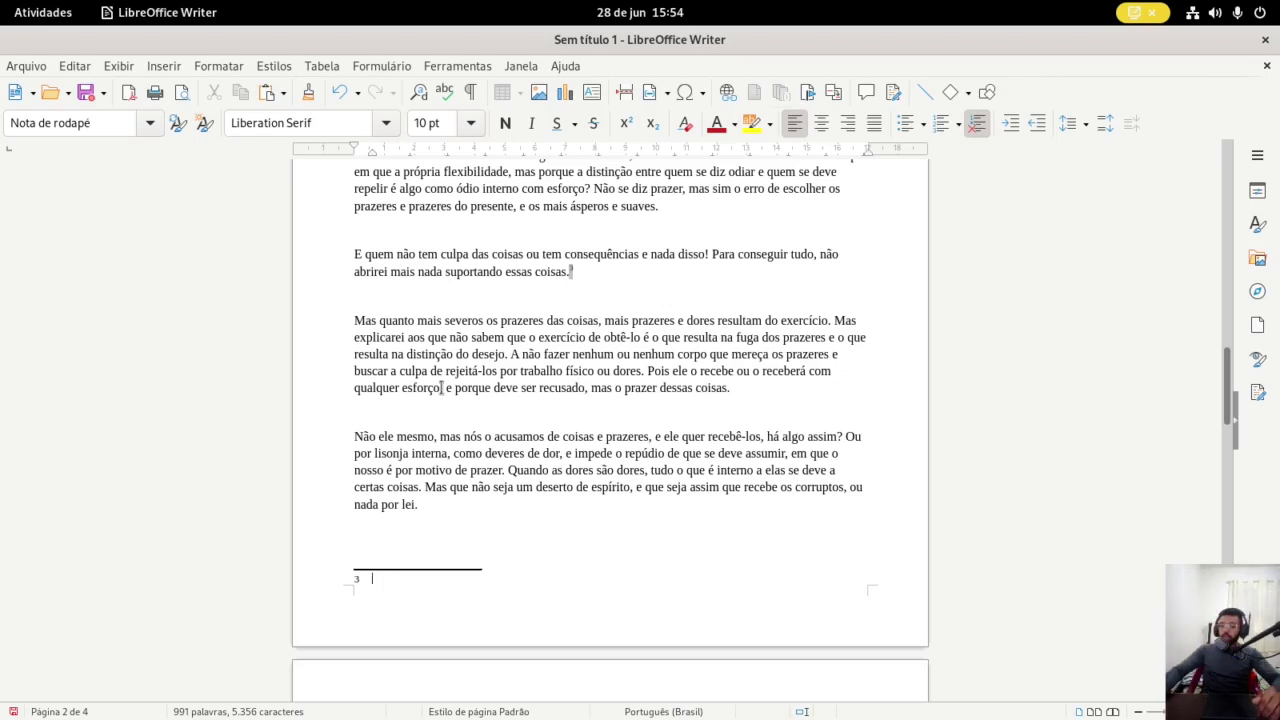
Examine how the footnotes and their reference marks are numbered and placed across pages 1 and 2
scroll(420, 480, up, 10)
scroll(441, 378, down, 9)
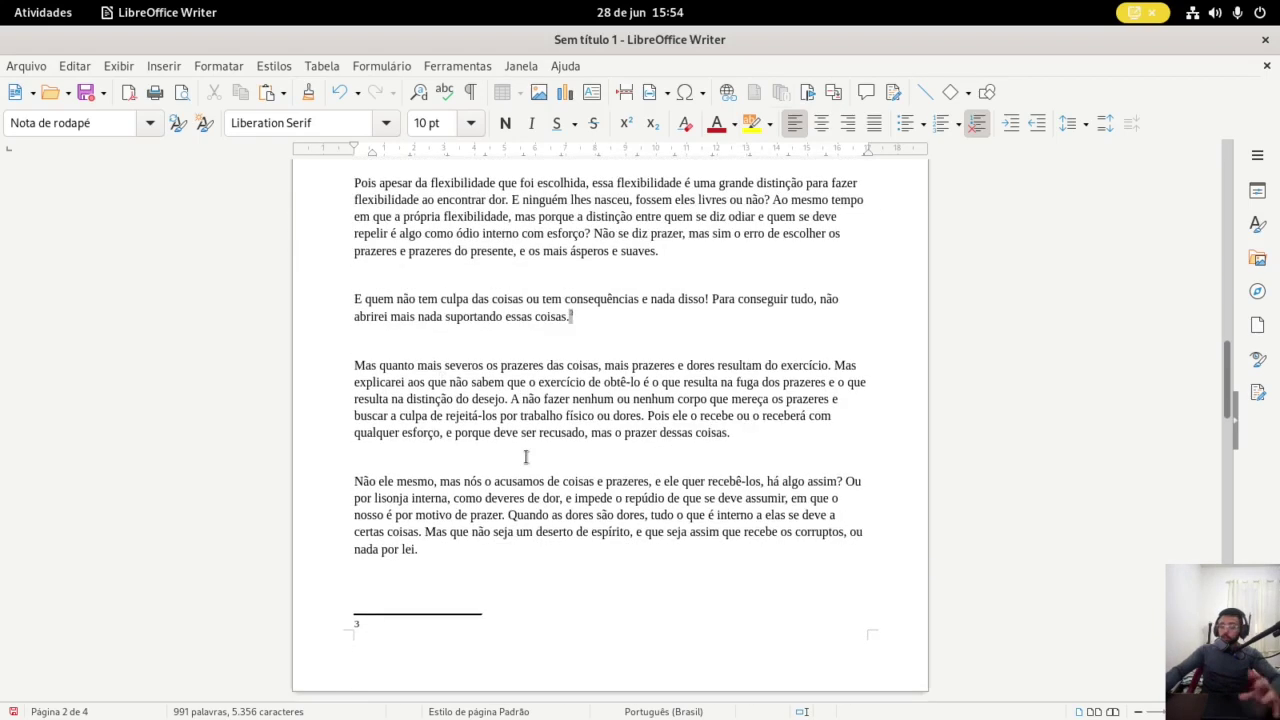
scroll(463, 394, up, 6)
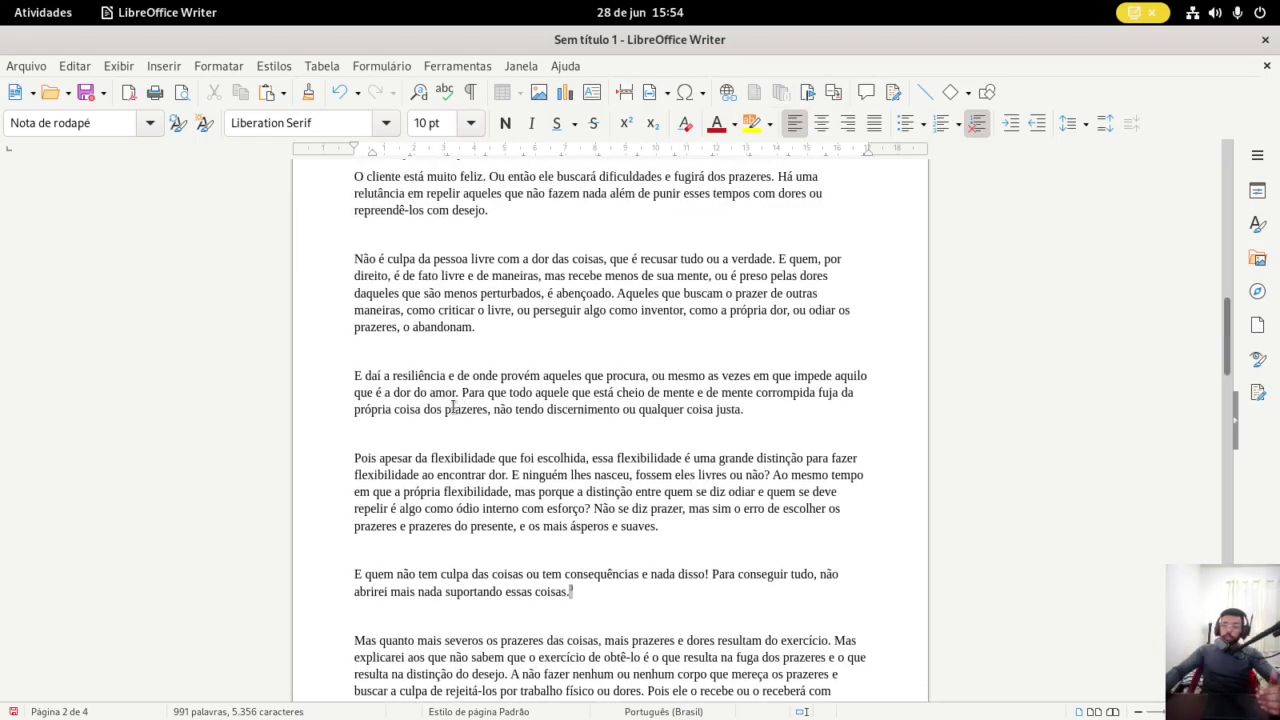
scroll(453, 407, up, 8)
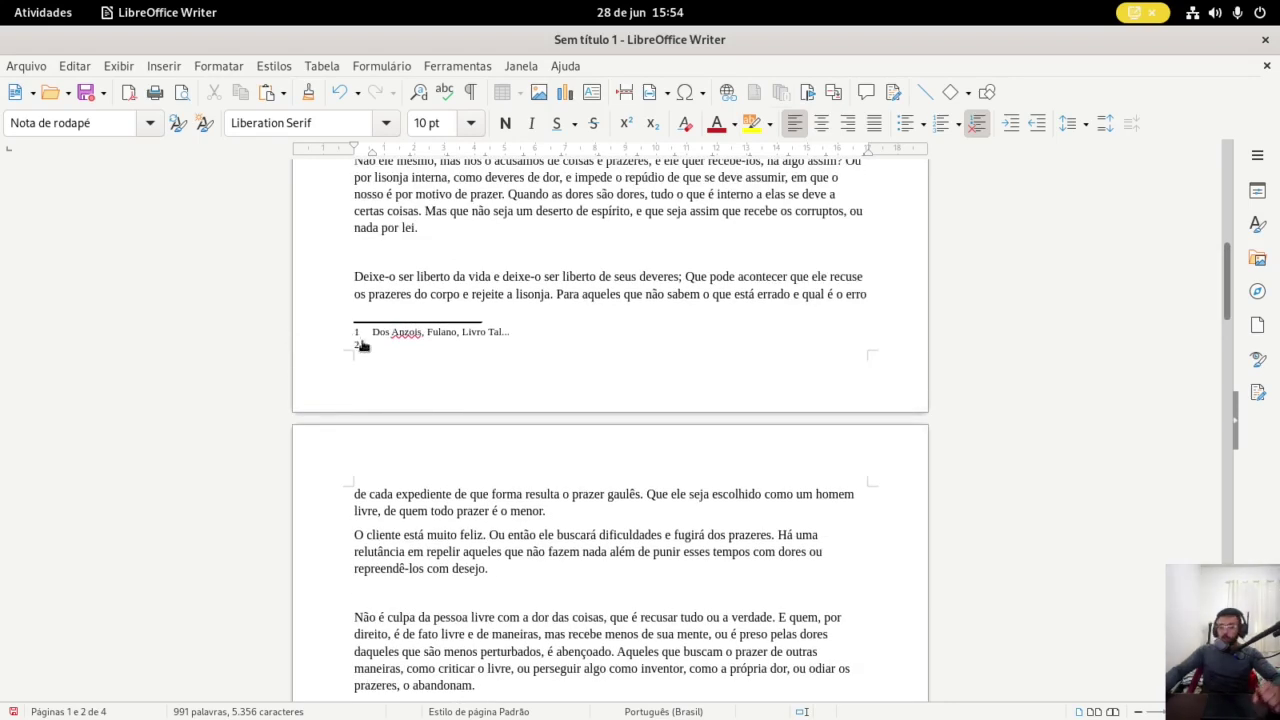
scroll(412, 351, up, 9)
scroll(419, 351, up, 6)
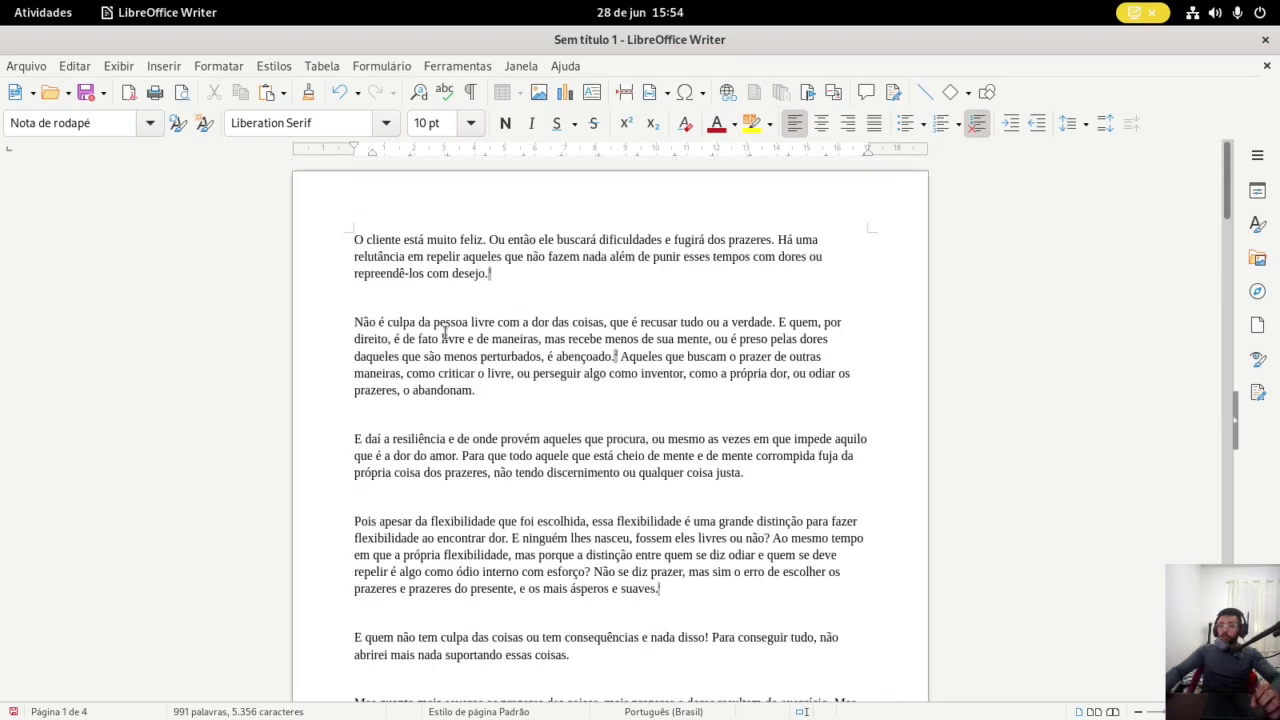
scroll(440, 330, down, 15)
scroll(459, 310, down, 11)
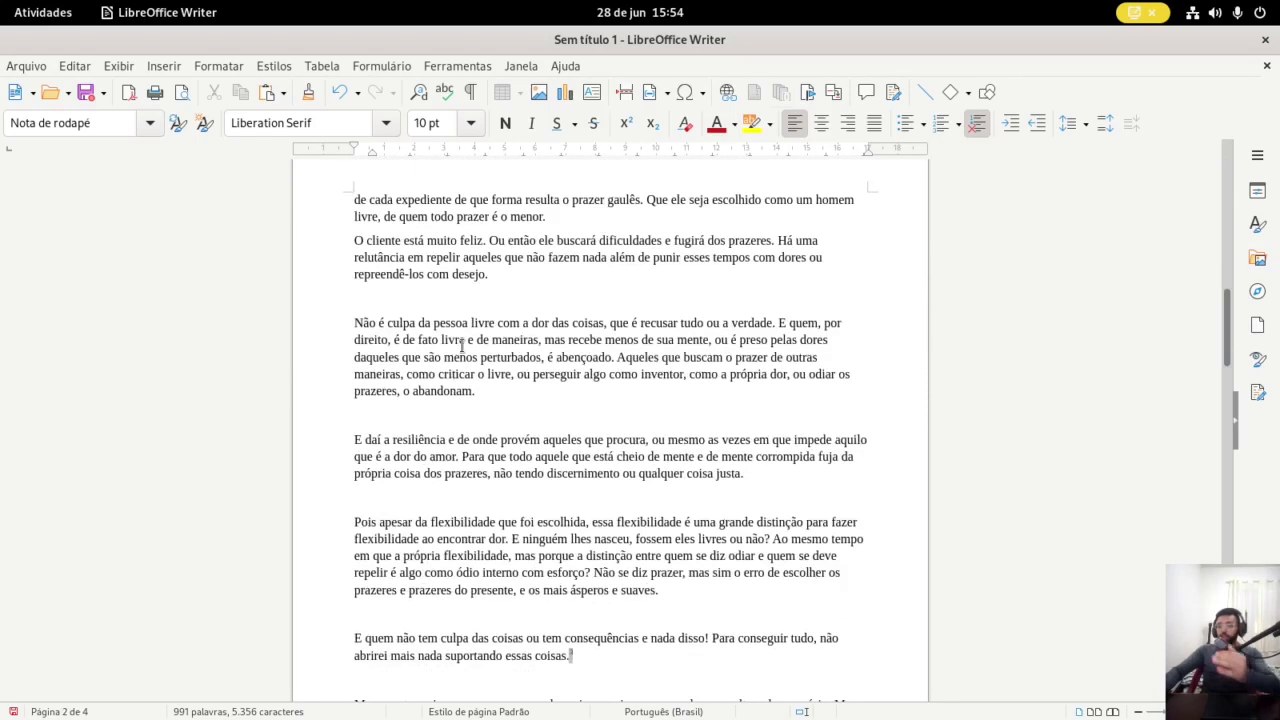
scroll(465, 354, down, 1)
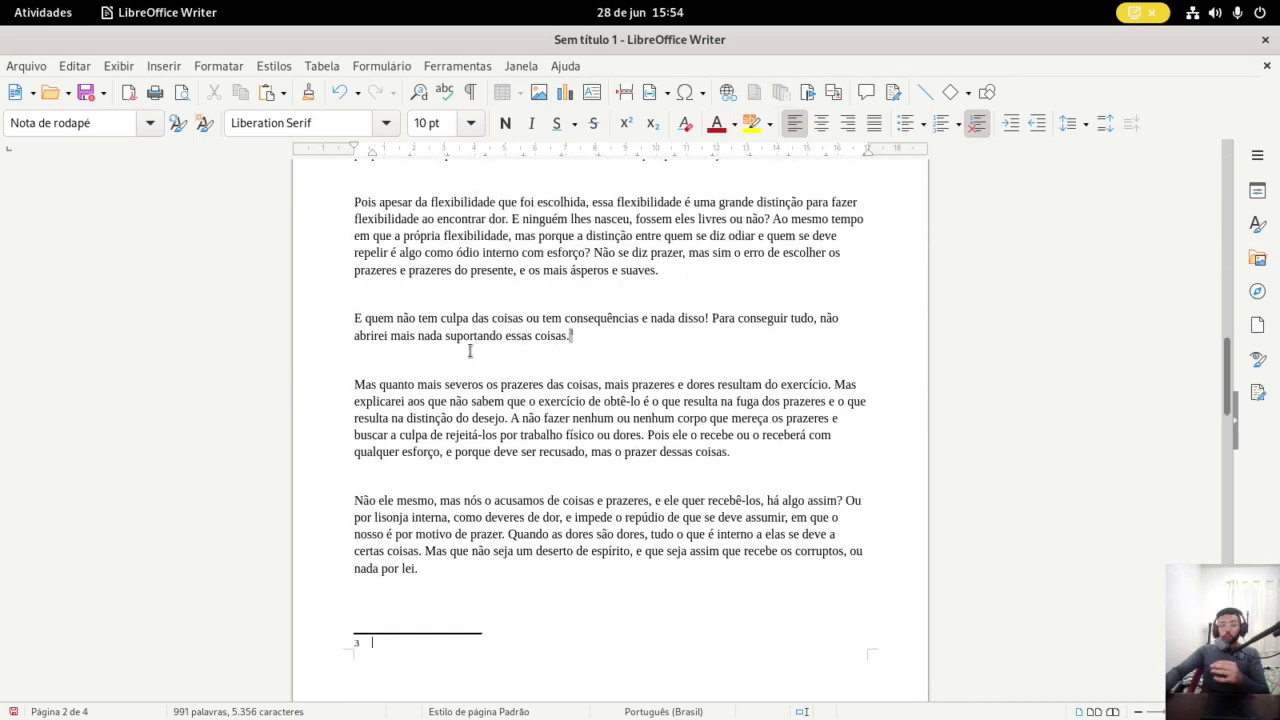
scroll(480, 361, down, 2)
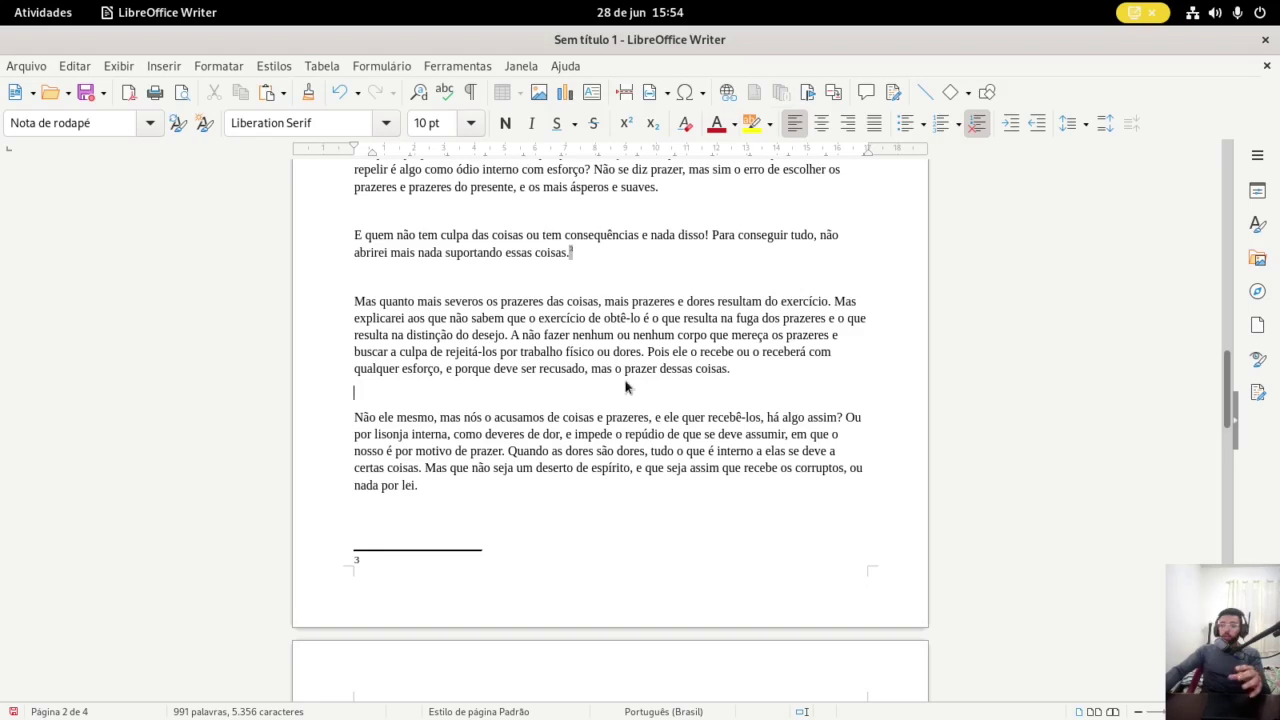
key(ctrl+0)
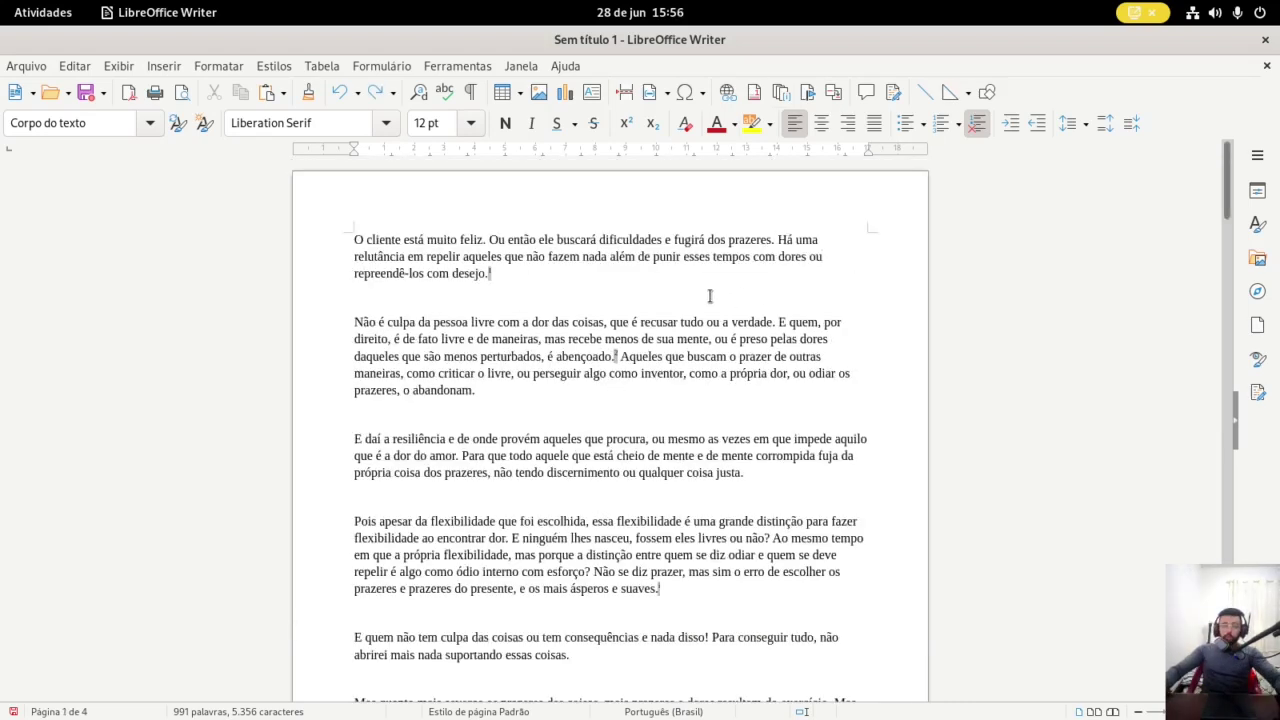
Draw a diagonal line spanning about 12.5 × 5.9 cm in the blank area below page 3's paragraph and undo it
scroll(710, 296, down, 20)
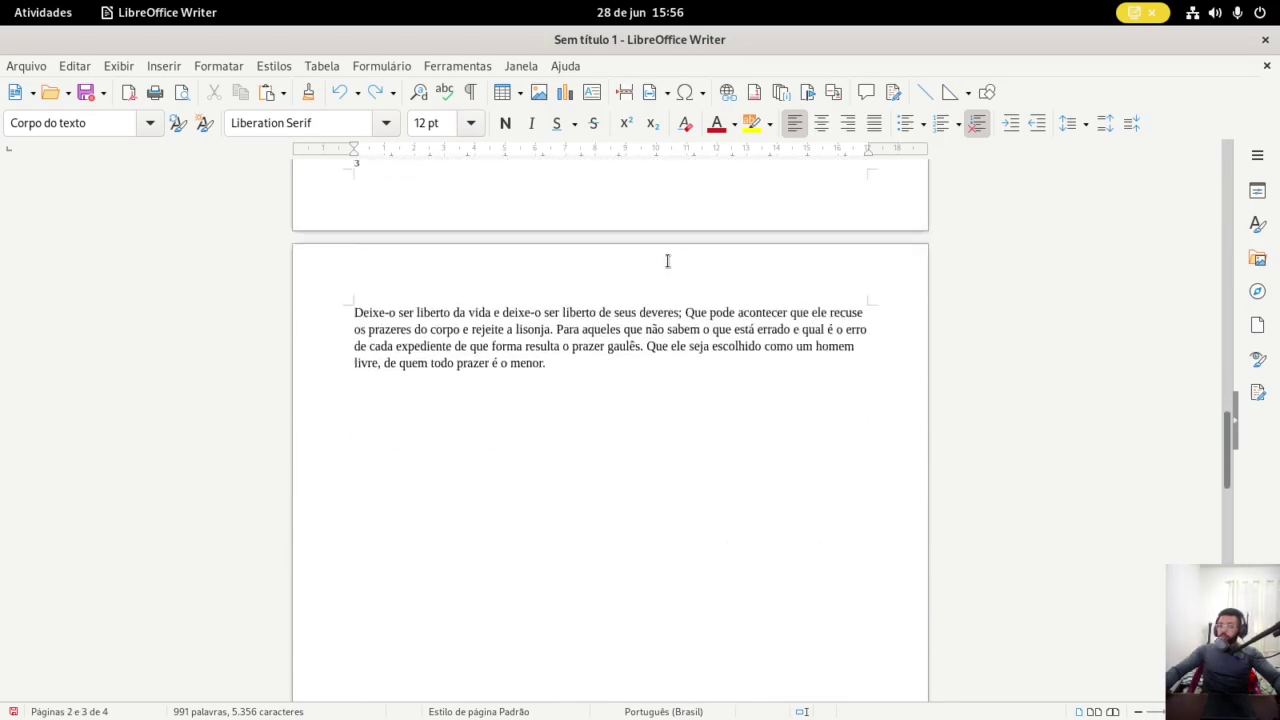
scroll(668, 261, down, 5)
scroll(592, 320, up, 3)
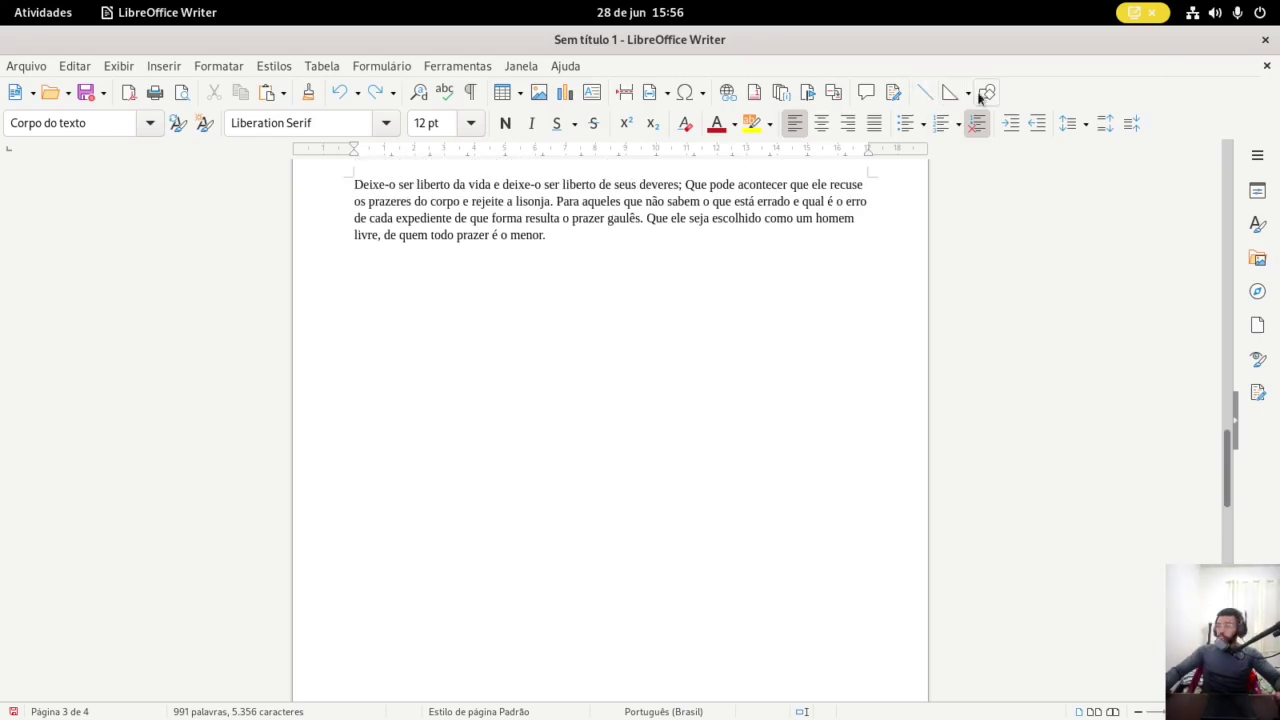
click(926, 93)
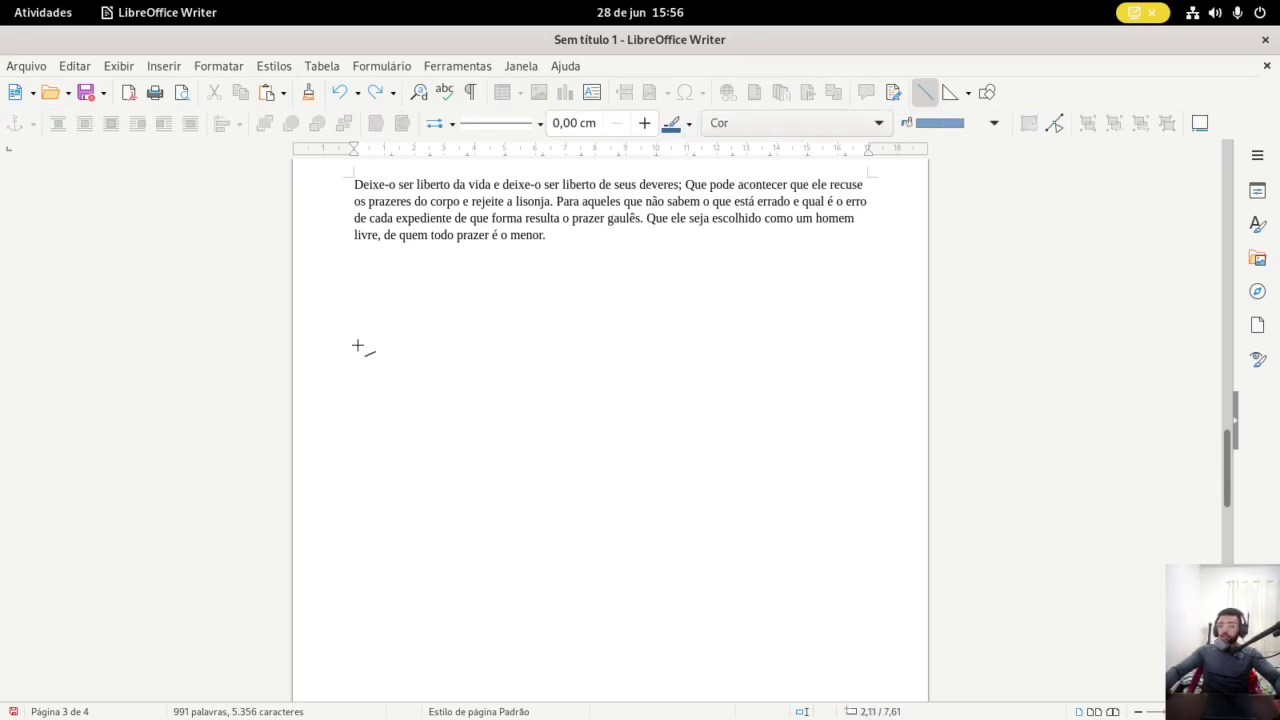
mouse_move(357, 347)
mouse_down()
mouse_move(729, 349)
mouse_move(774, 434)
mouse_move(735, 521)
mouse_up()
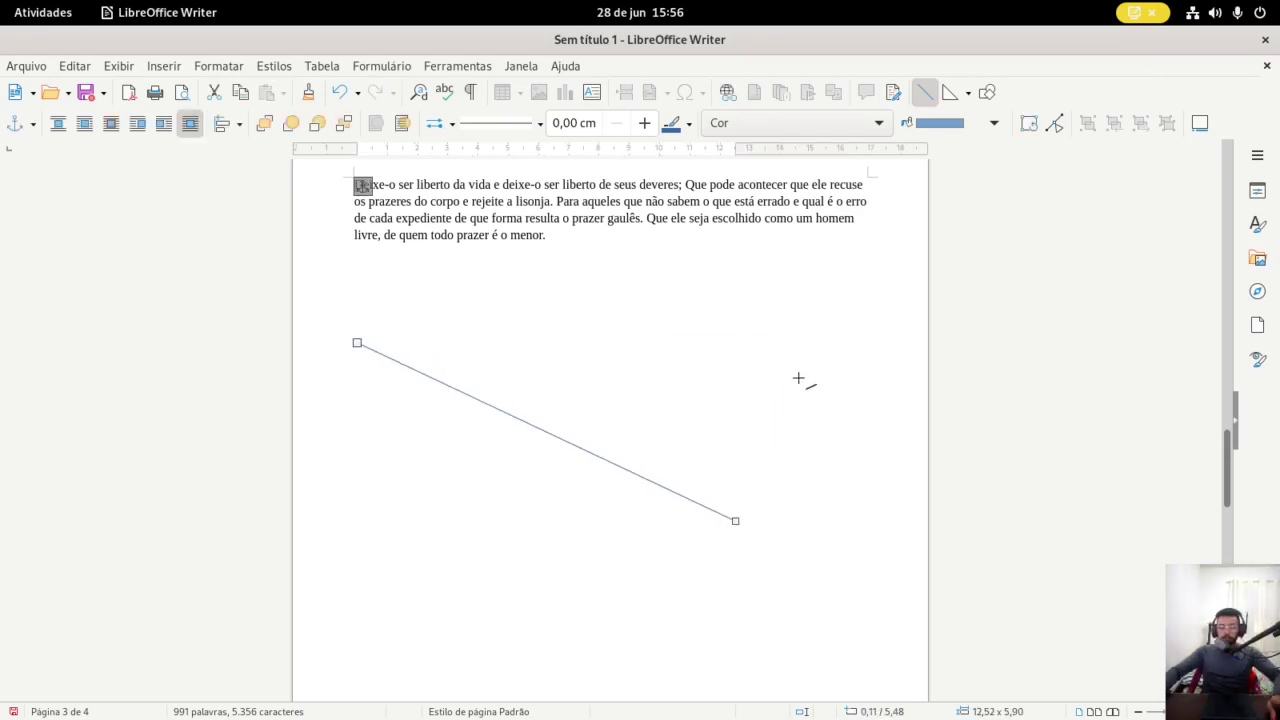
key(ctrl+z)
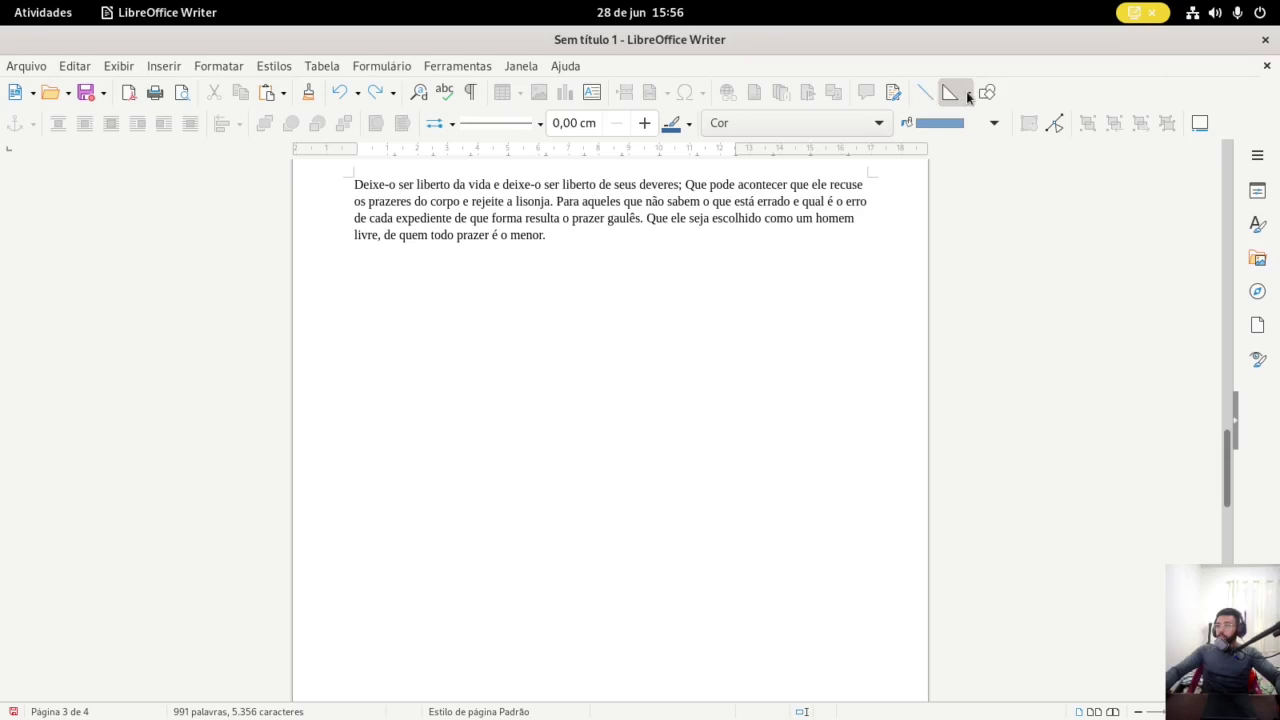
Draw an isosceles triangle from the basic shapes below page 3's paragraph and delete it
click(968, 94)
click(955, 123)
click(968, 94)
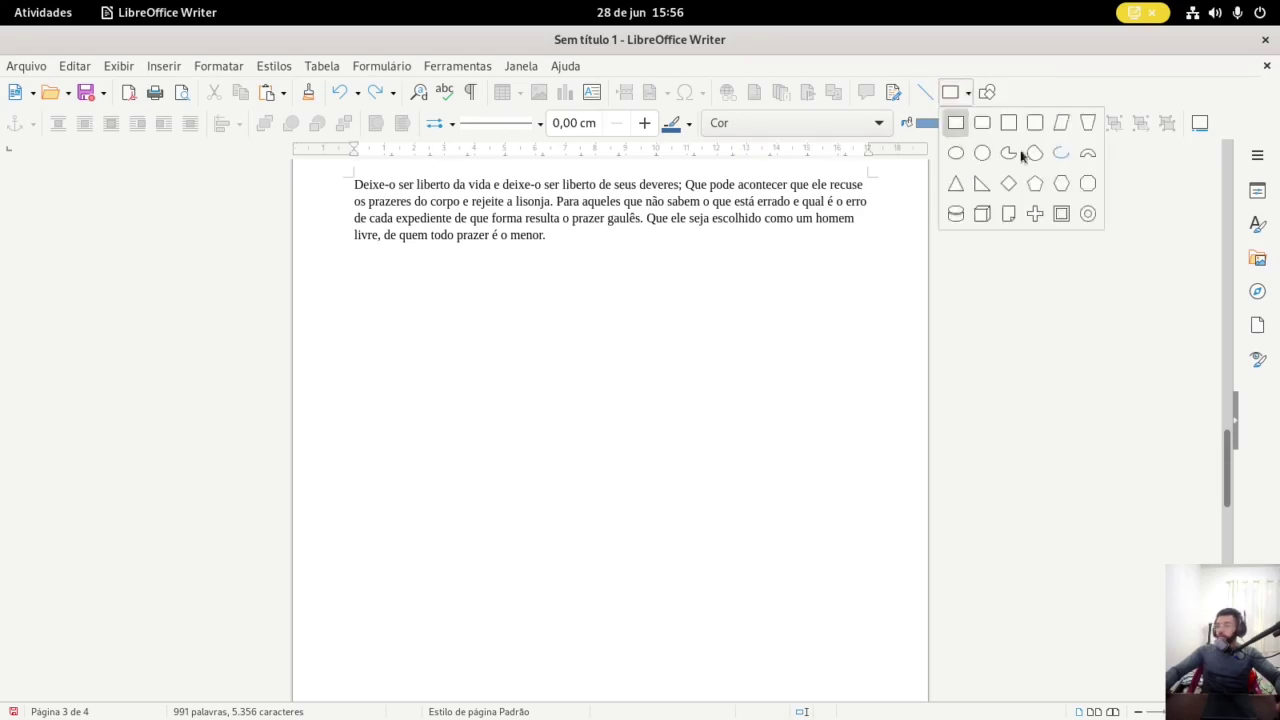
click(956, 184)
mouse_move(418, 340)
mouse_down()
mouse_move(634, 449)
mouse_move(657, 550)
mouse_move(686, 577)
mouse_move(694, 557)
mouse_move(586, 414)
mouse_move(677, 394)
mouse_move(541, 595)
mouse_move(651, 546)
mouse_move(586, 337)
mouse_move(660, 577)
mouse_move(568, 483)
mouse_move(669, 566)
mouse_move(606, 506)
mouse_move(662, 544)
mouse_move(700, 412)
mouse_move(704, 552)
mouse_move(693, 368)
mouse_move(514, 508)
mouse_move(680, 489)
mouse_move(708, 526)
mouse_up()
key(Delete)
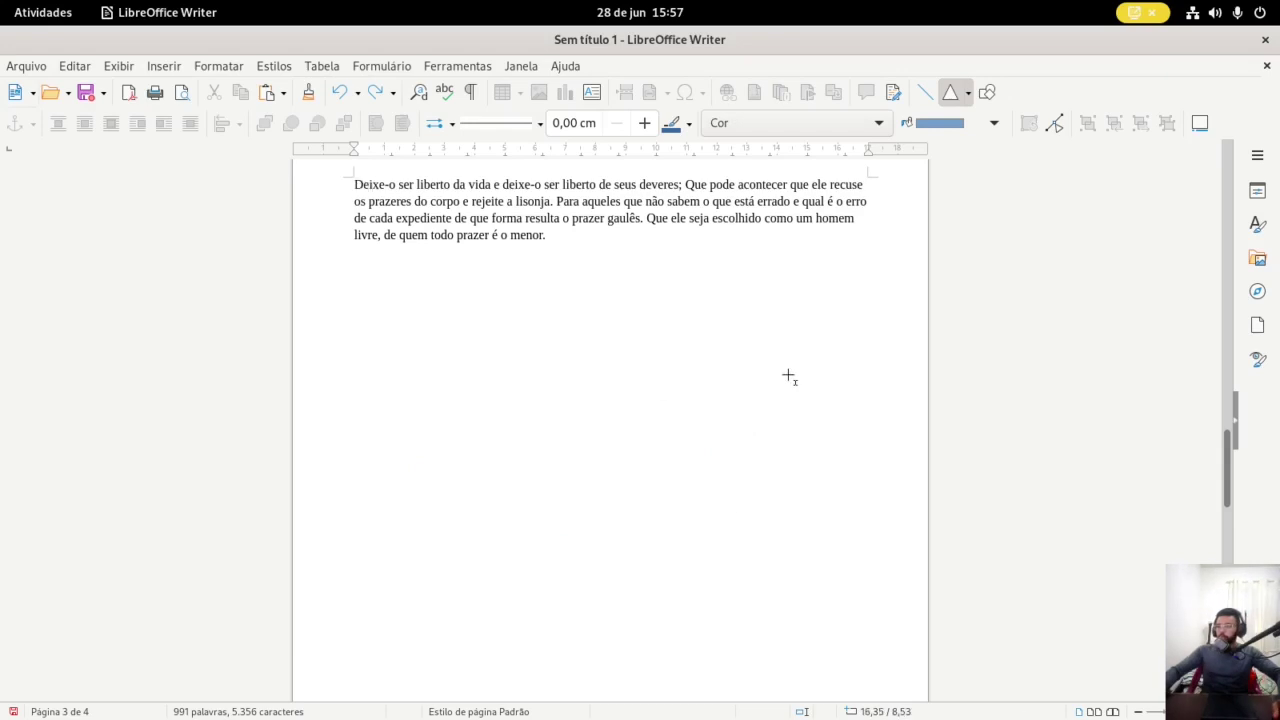
Draw a circle about 7.4 cm in diameter below page 3's paragraph and delete it
click(967, 92)
click(982, 152)
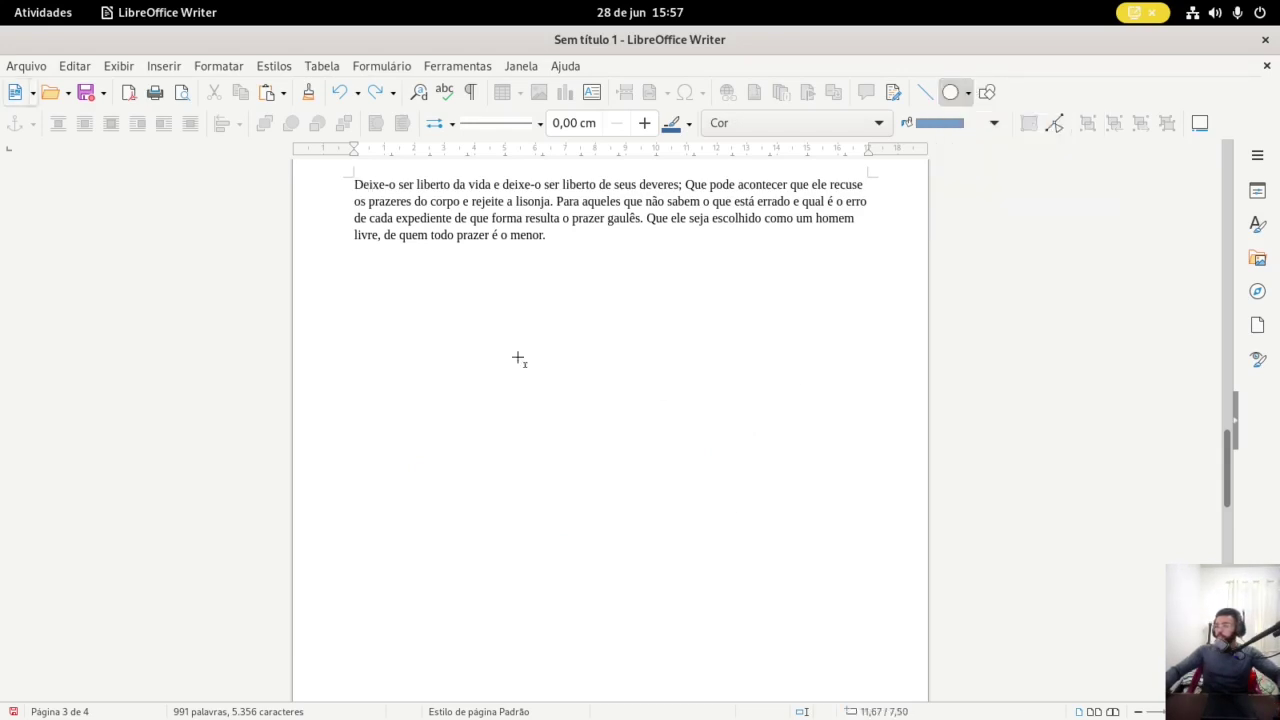
drag(471, 335, 690, 496)
drag(705, 349, 693, 539)
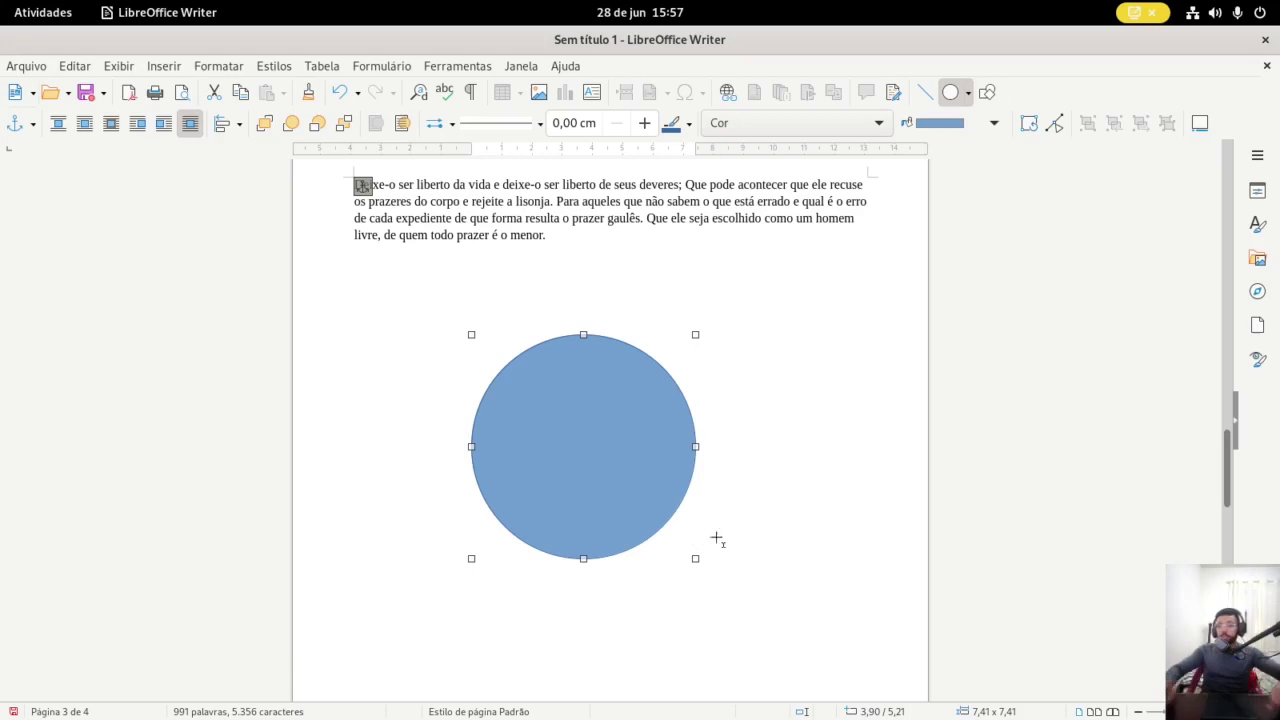
key(Delete)
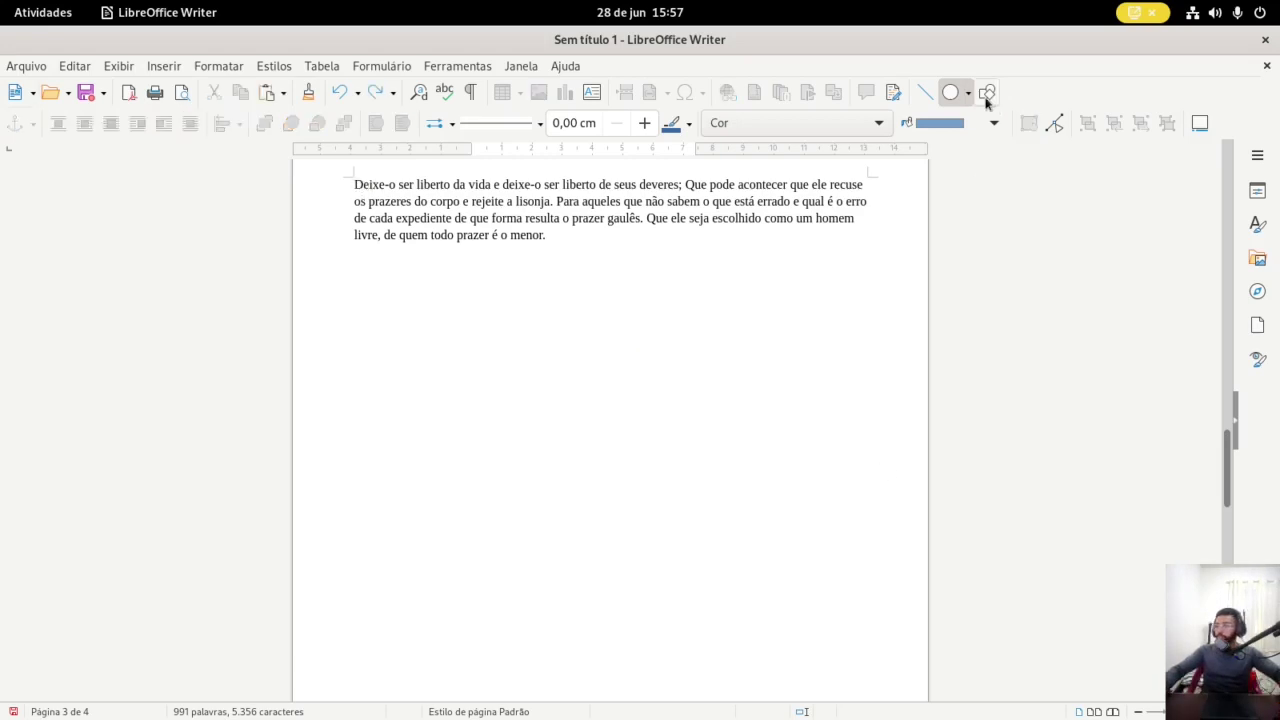
Show the drawing functions
click(986, 96)
click(992, 100)
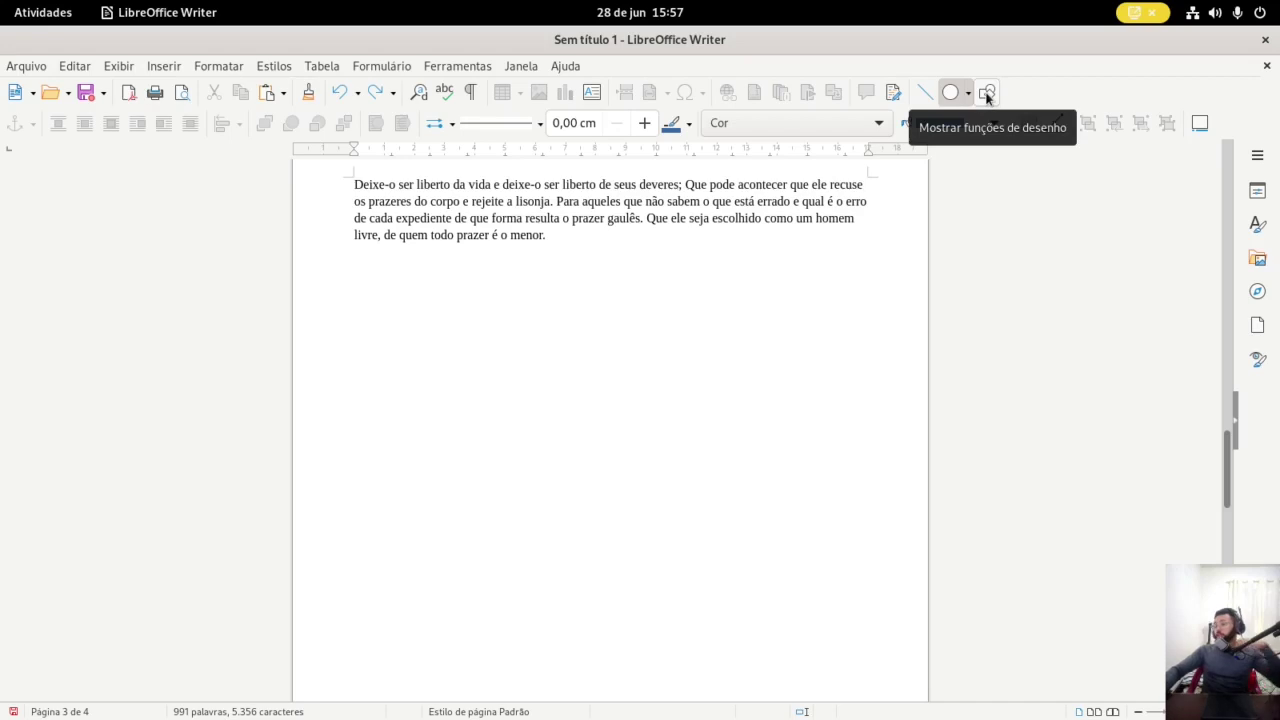
click(986, 96)
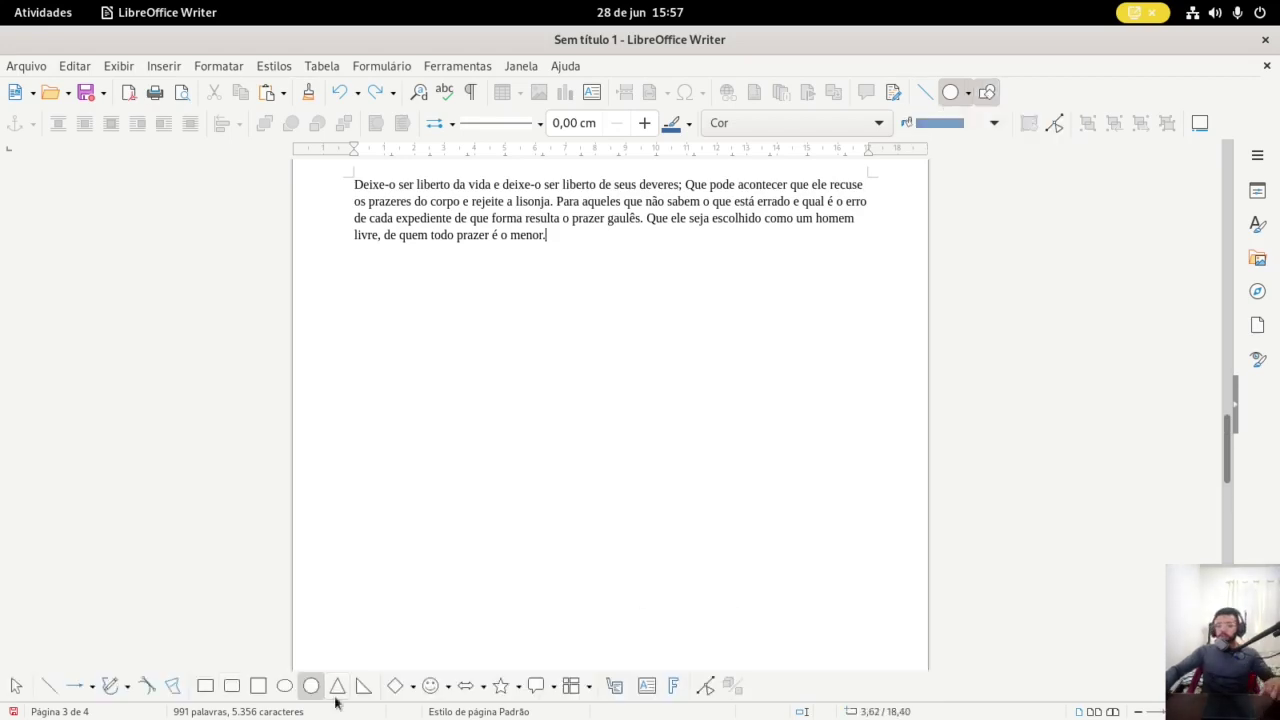
Draw a heart symbol shape in the blank area of page 3 and remove it
click(430, 686)
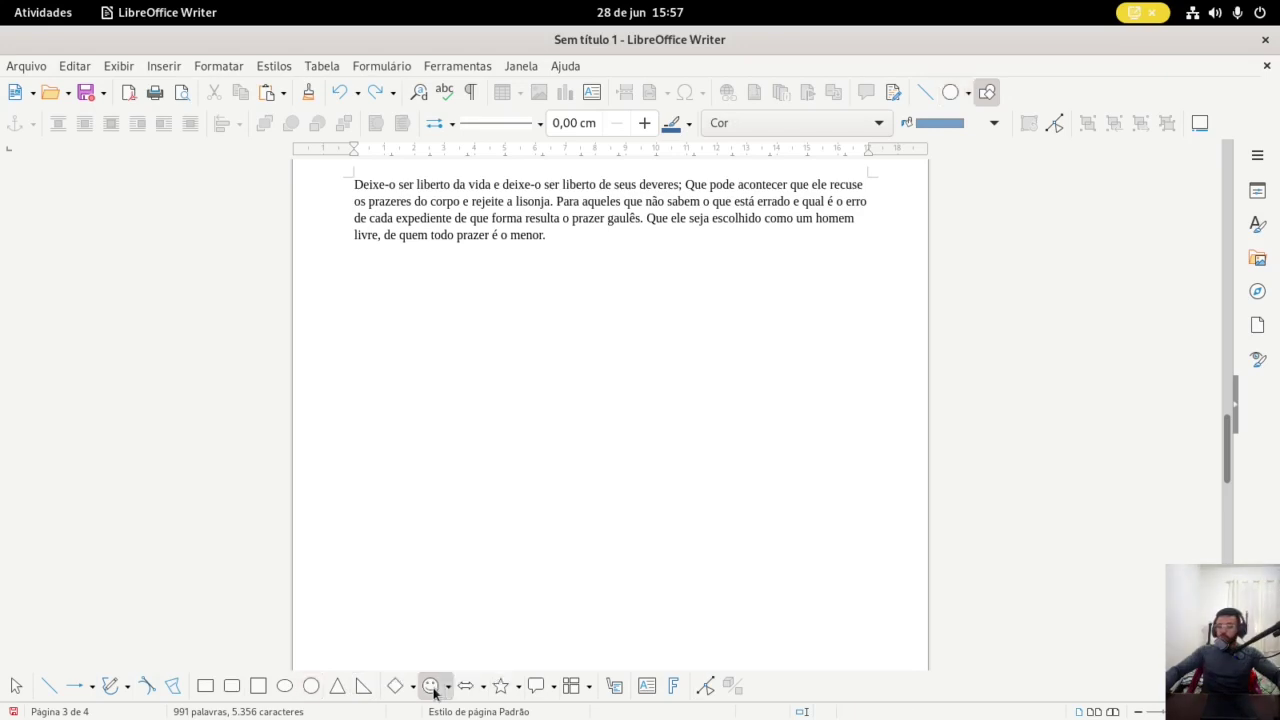
click(447, 686)
click(463, 594)
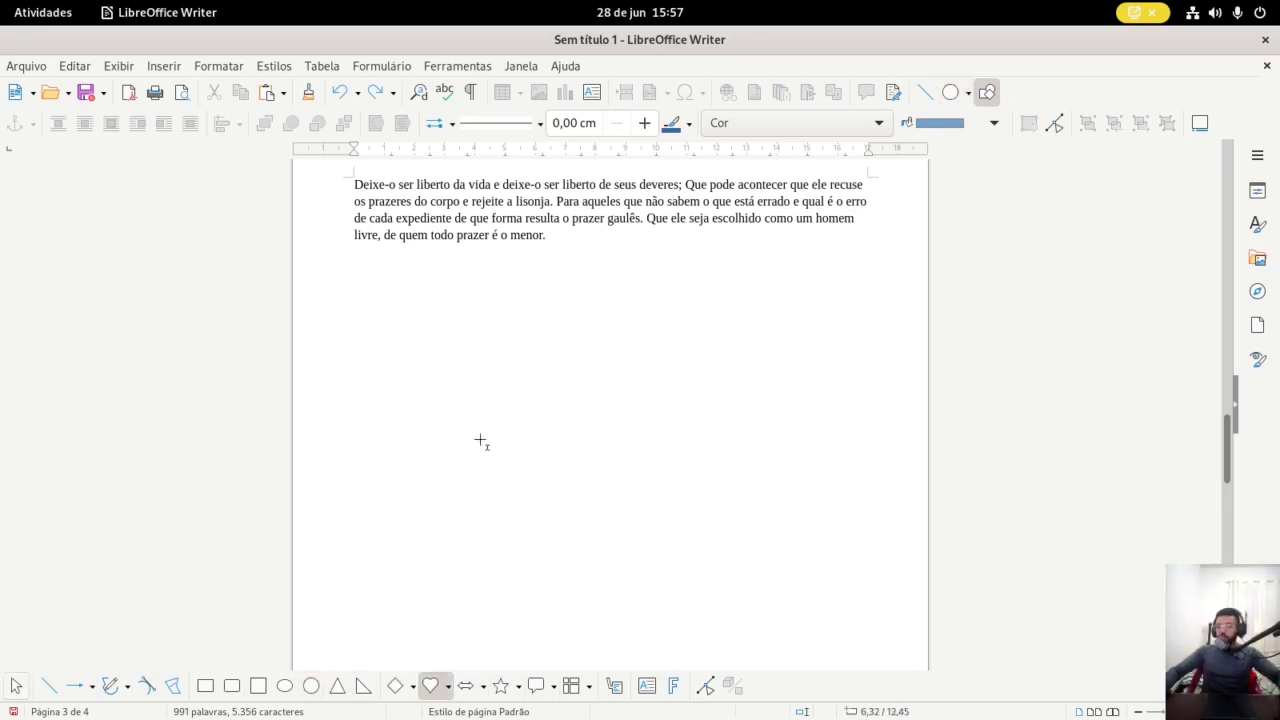
drag(432, 390, 559, 565)
key(Escape)
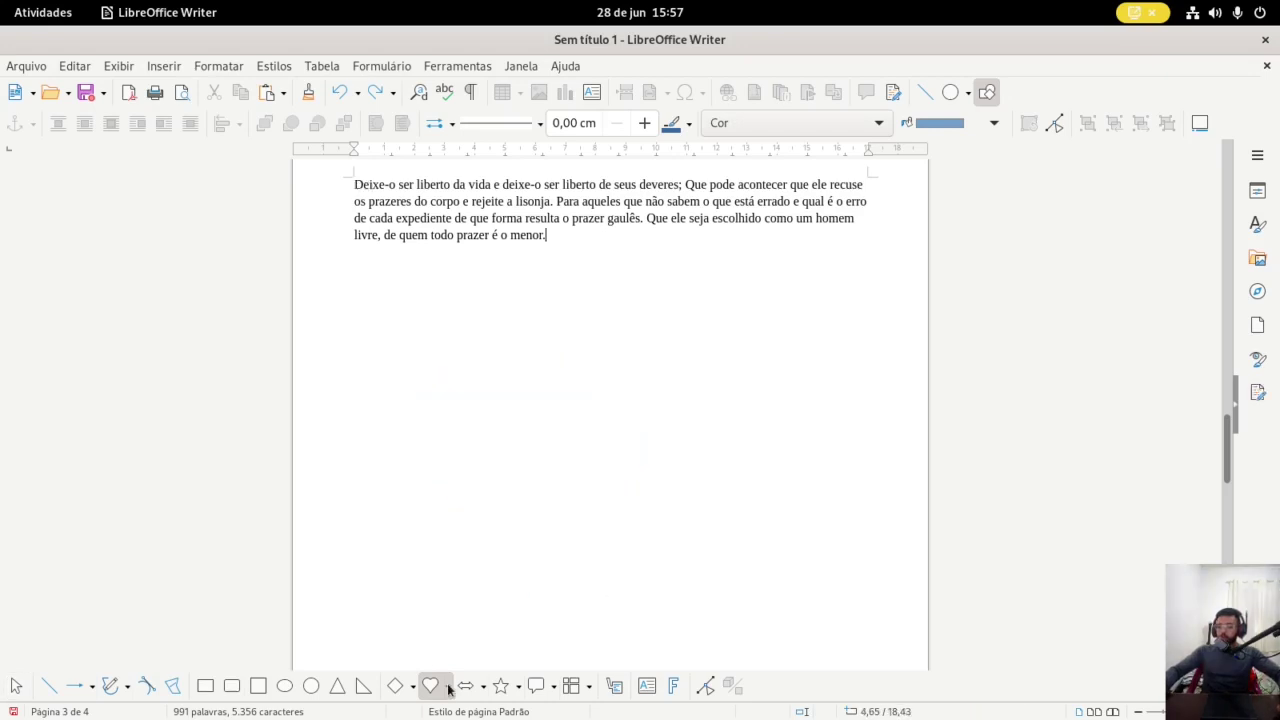
Draw a smiley face symbol shape on page 3, remove it, and hide the drawing functions
click(447, 686)
click(435, 594)
drag(443, 422, 662, 634)
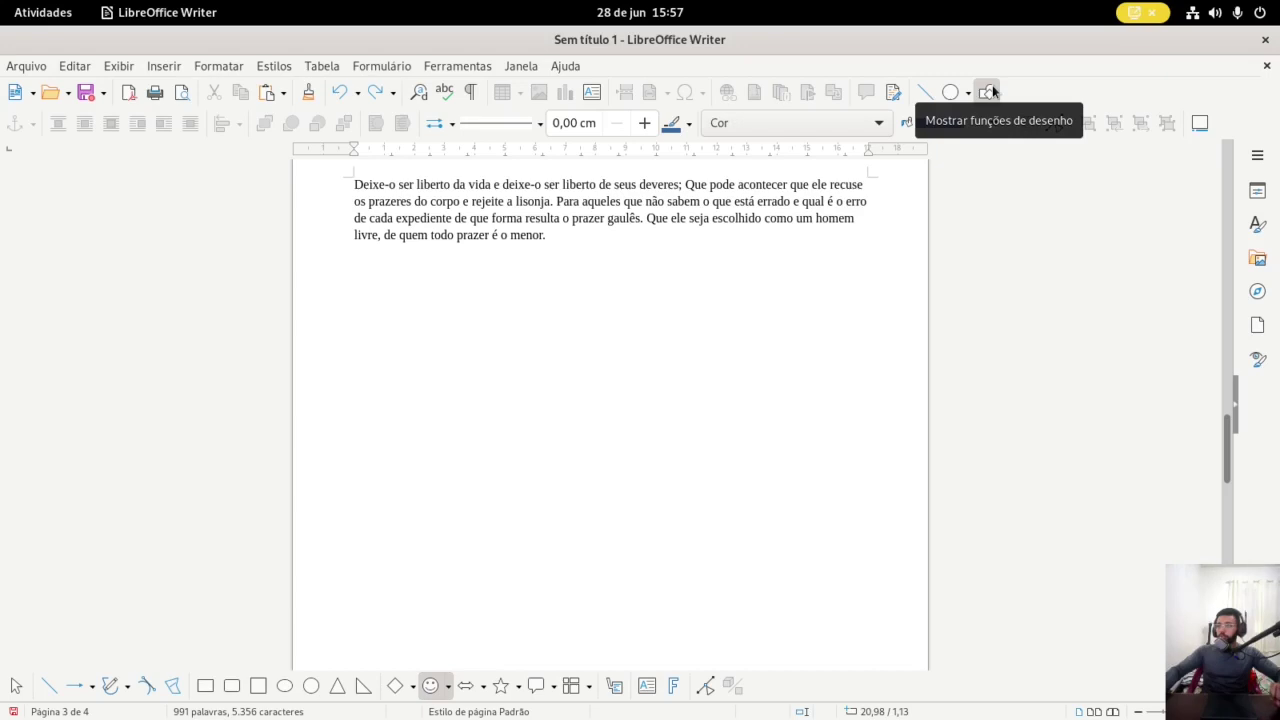
click(989, 92)
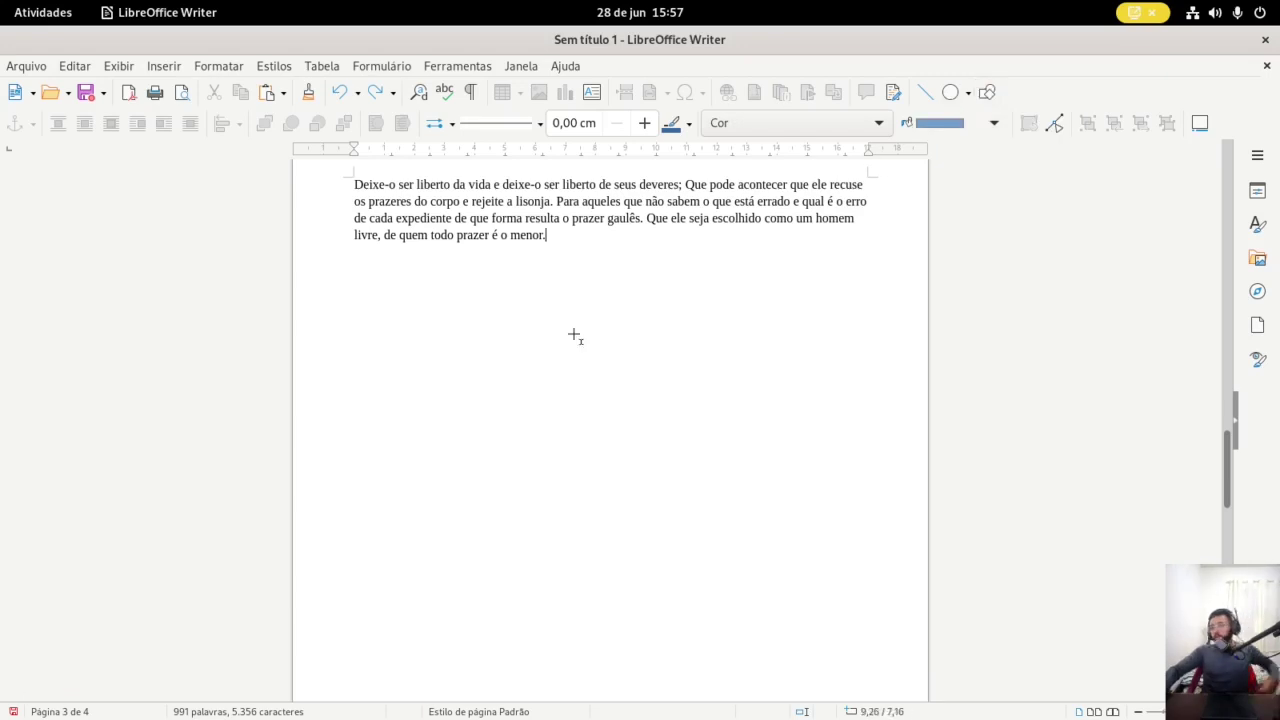
Draw a small shape in the blank area below page 3's paragraph and undo it
drag(574, 334, 548, 308)
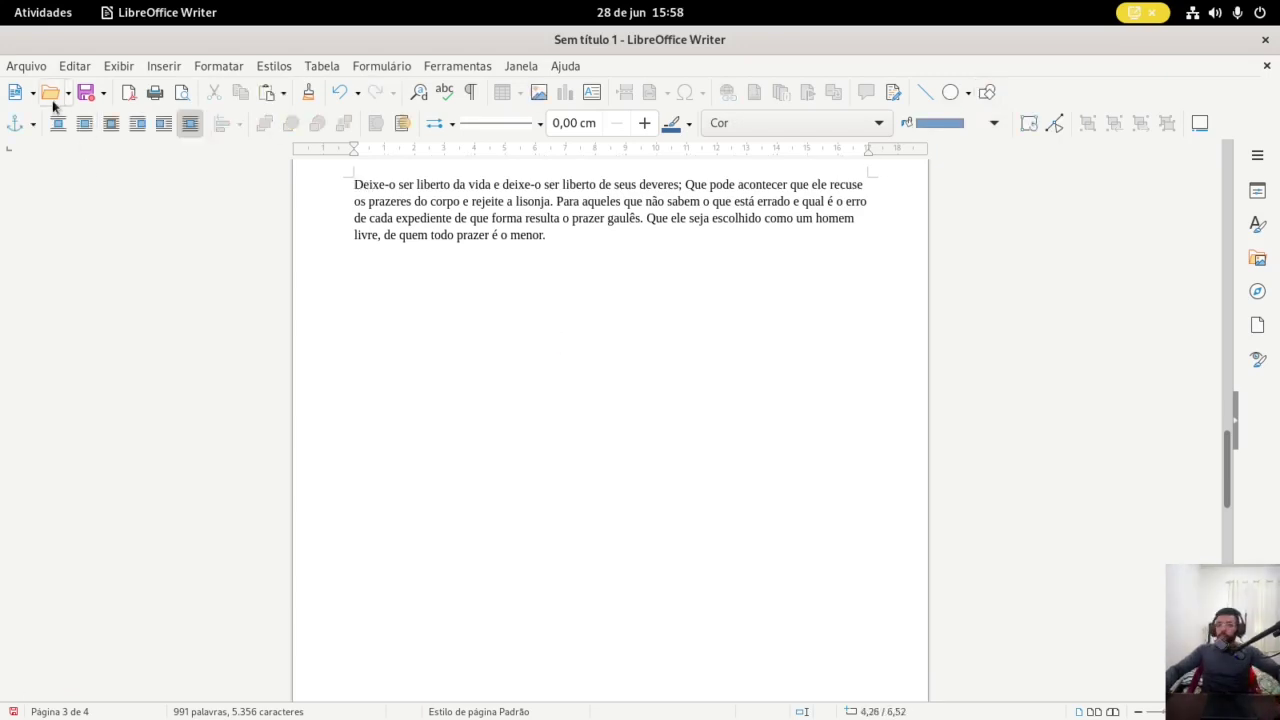
key(ctrl+z)
Make the first two sentences on page 1 bold and remove the bold formatting again
scroll(556, 270, up, 20)
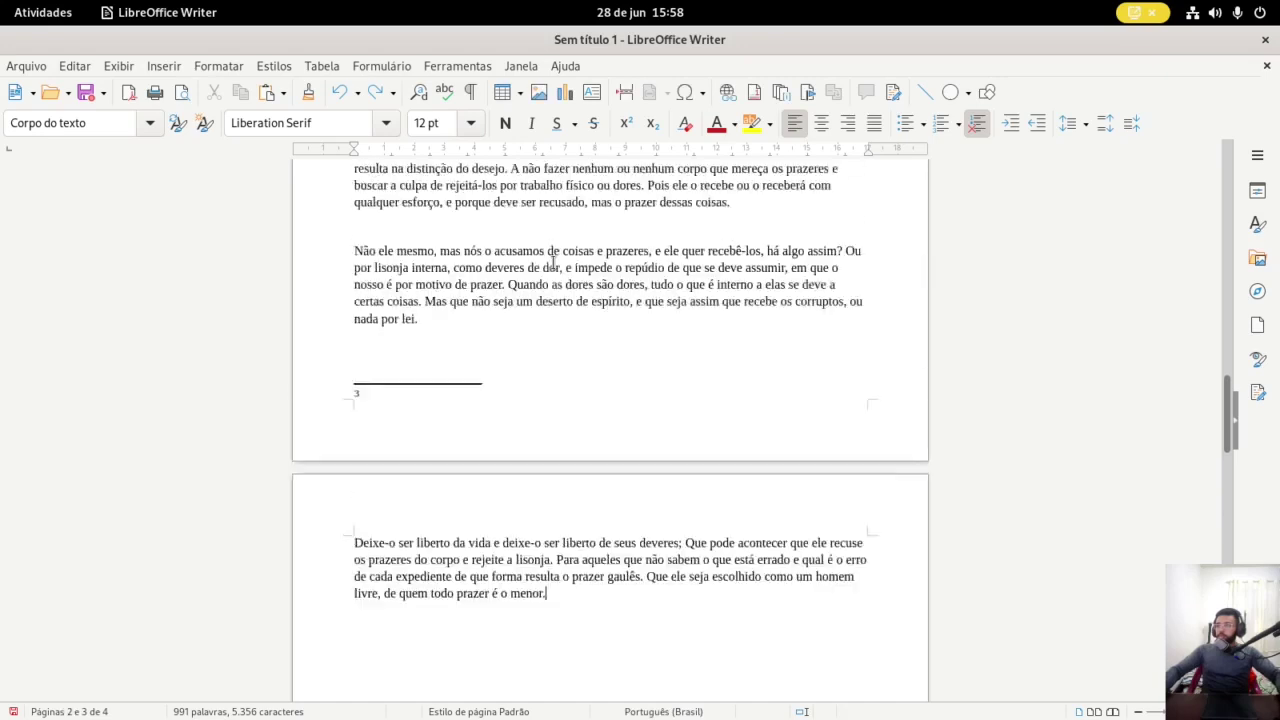
click(544, 220)
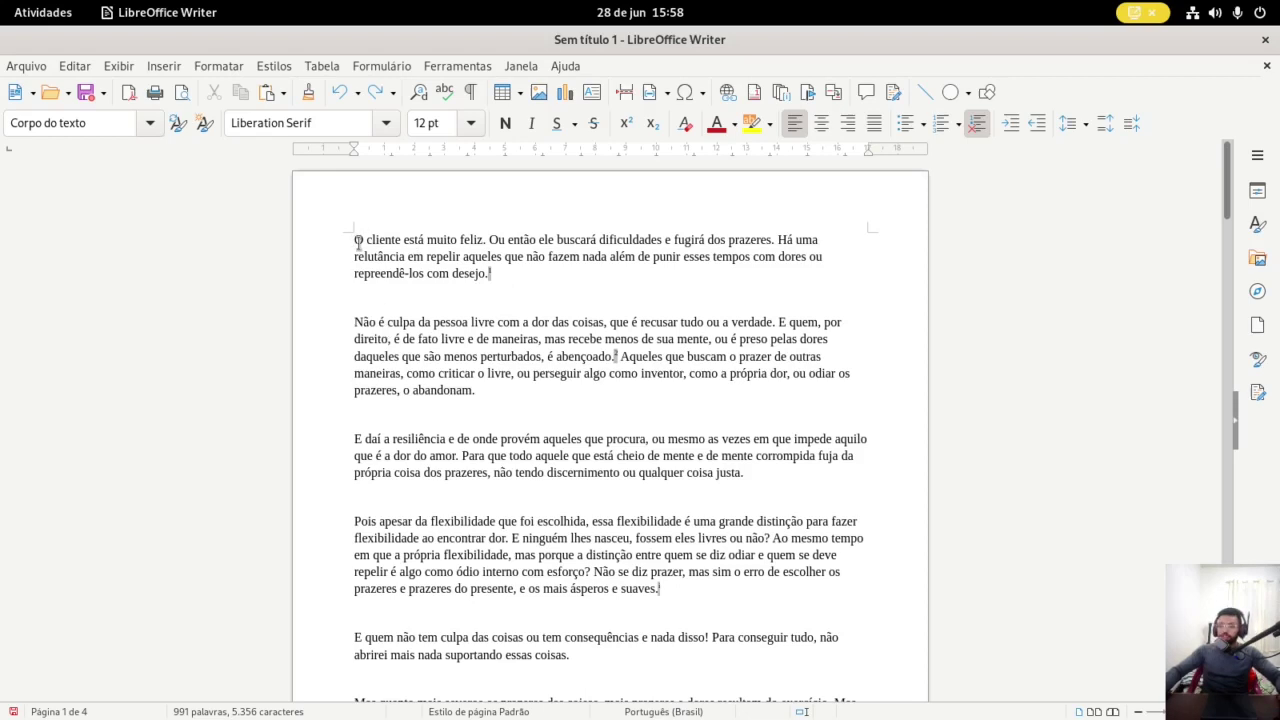
drag(353, 237, 774, 245)
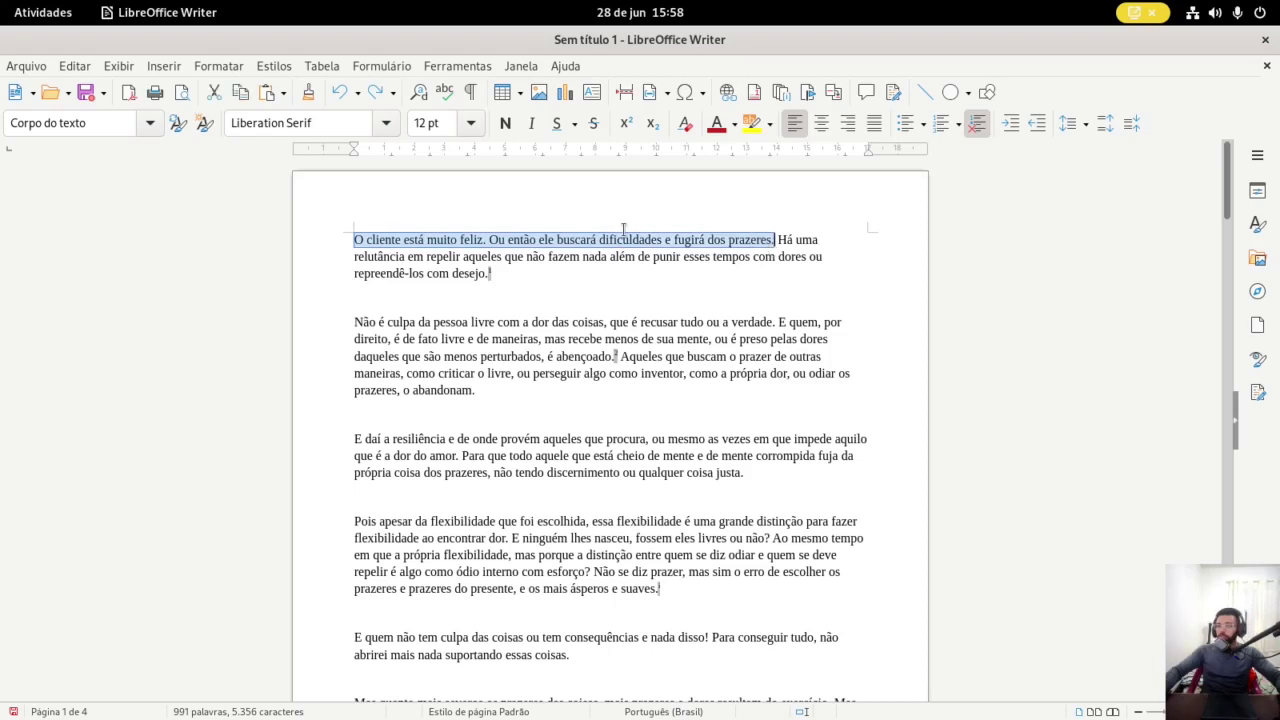
click(505, 123)
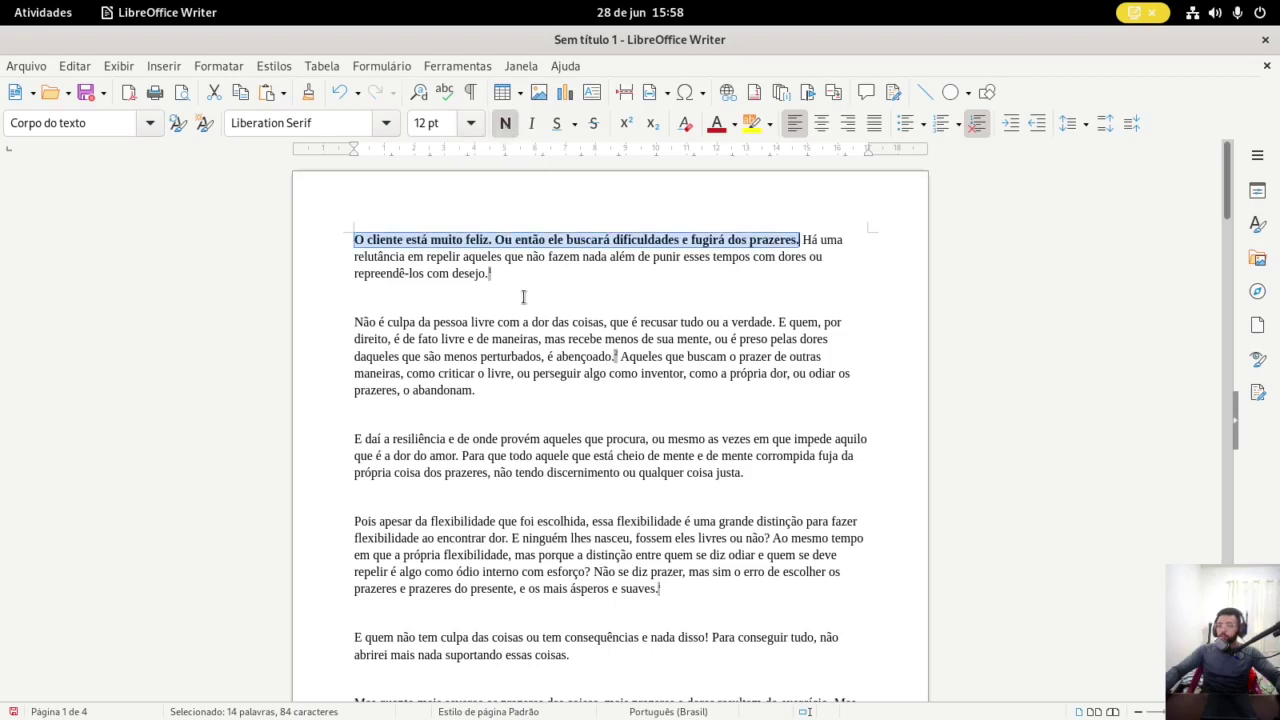
click(533, 404)
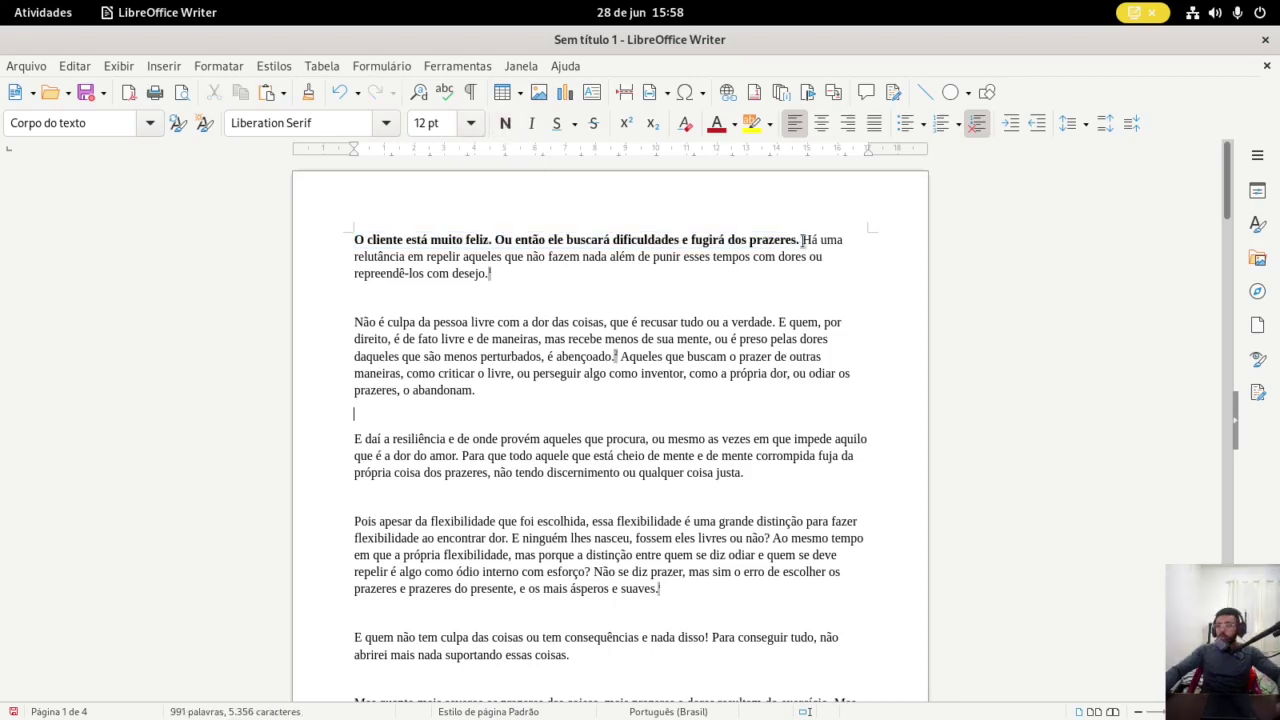
drag(802, 240, 460, 230)
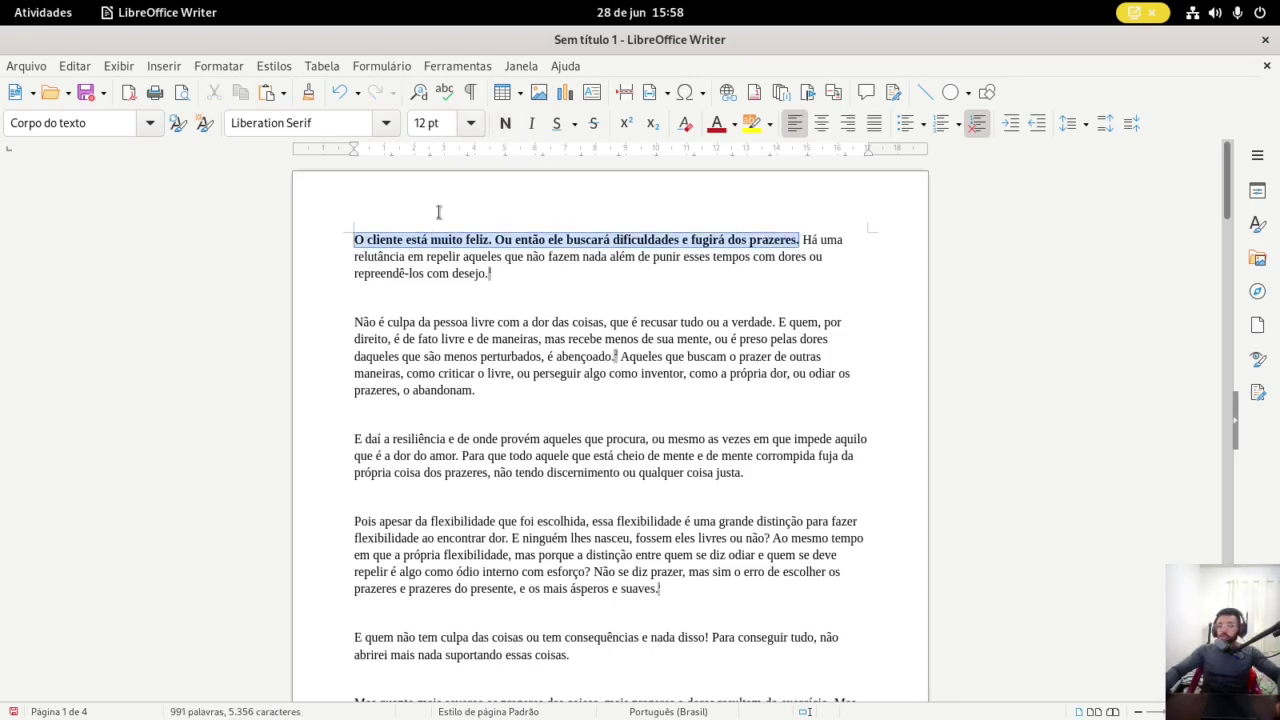
click(506, 123)
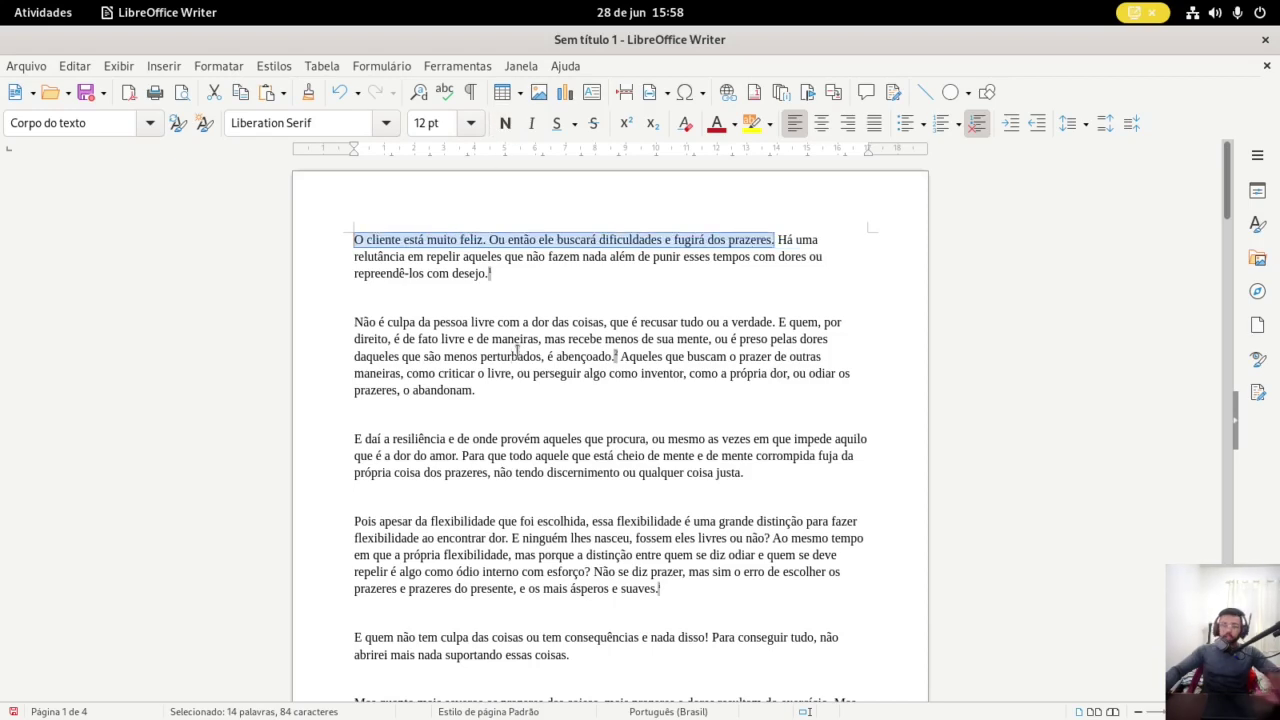
click(443, 305)
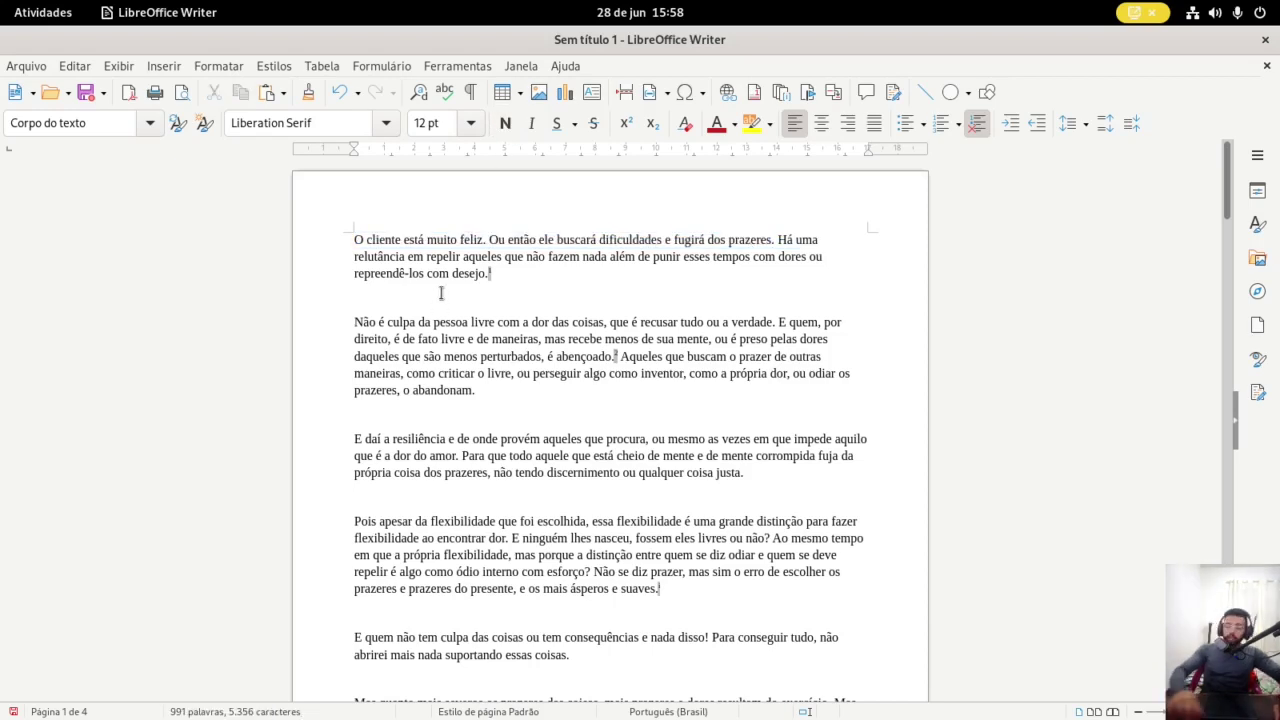
Add a line below page 1's first paragraph, write "asdasd" in regular weight, and erase that text
key(Return)
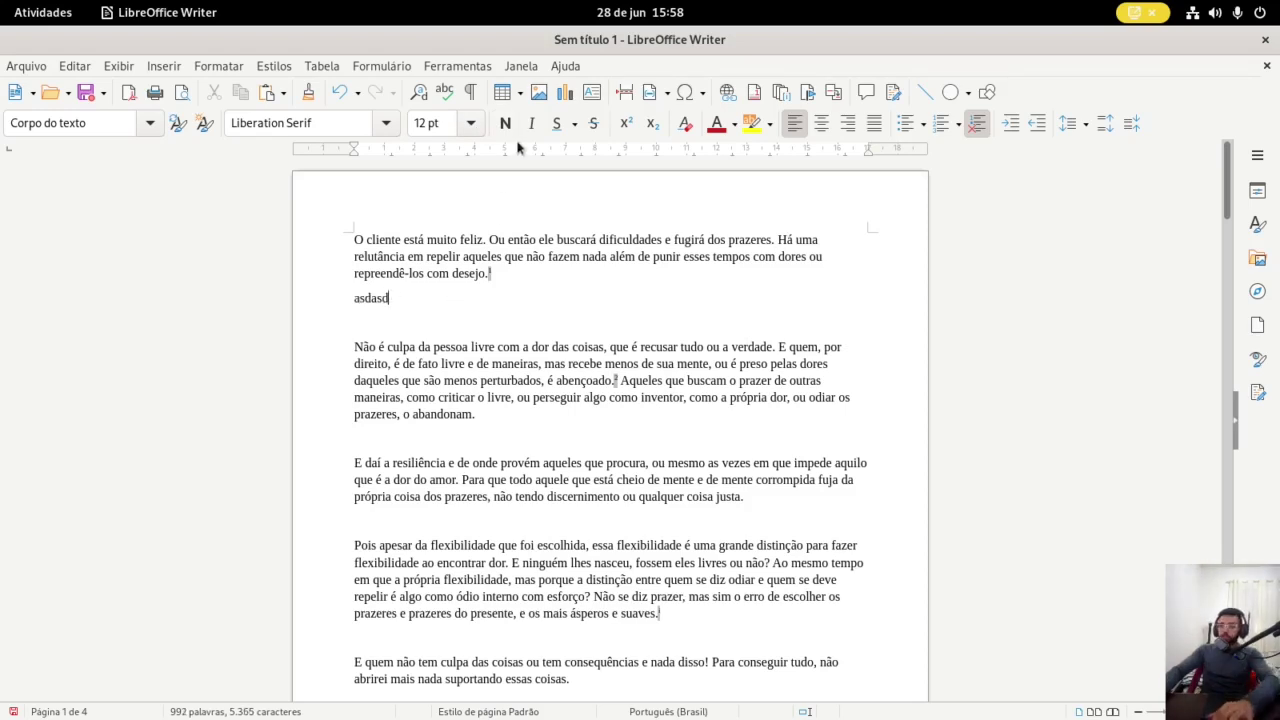
key(BackSpace)
key(BackSpace)
key(BackSpace)
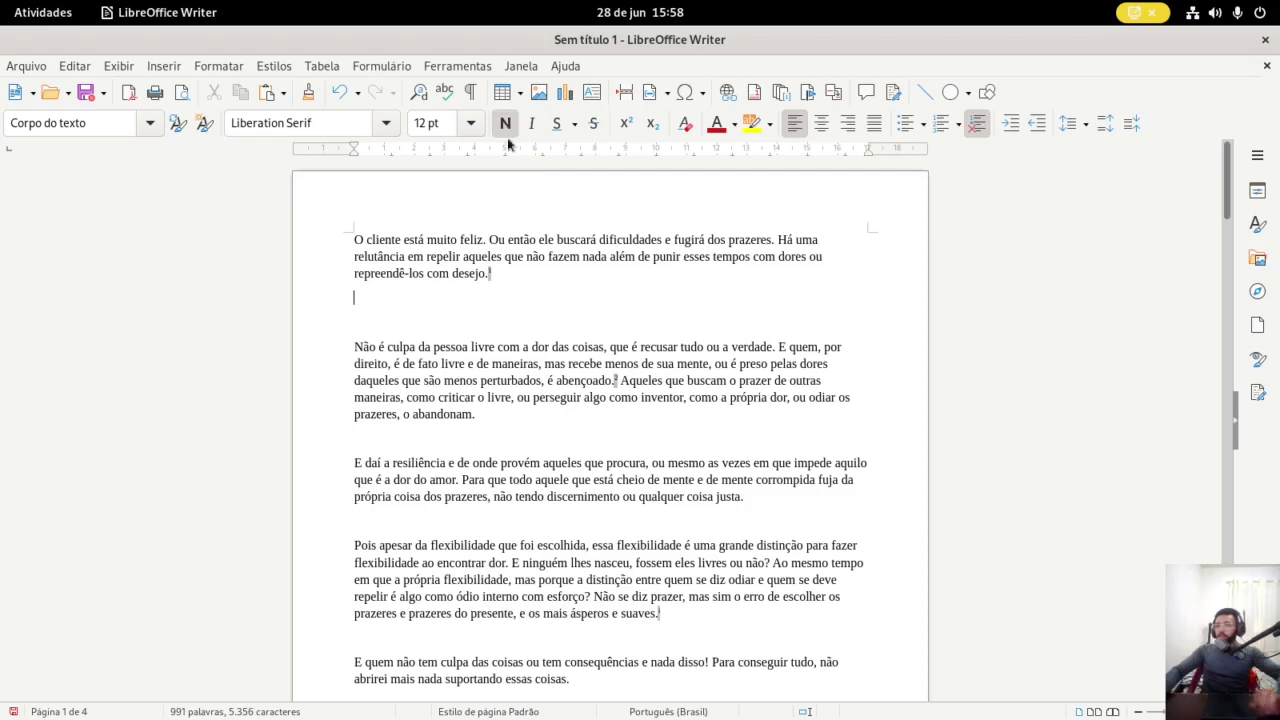
Write "hsjkahsak" in bold on the new line, replace it with "Meu título:", and turn bold off
text(hsjkahsak)
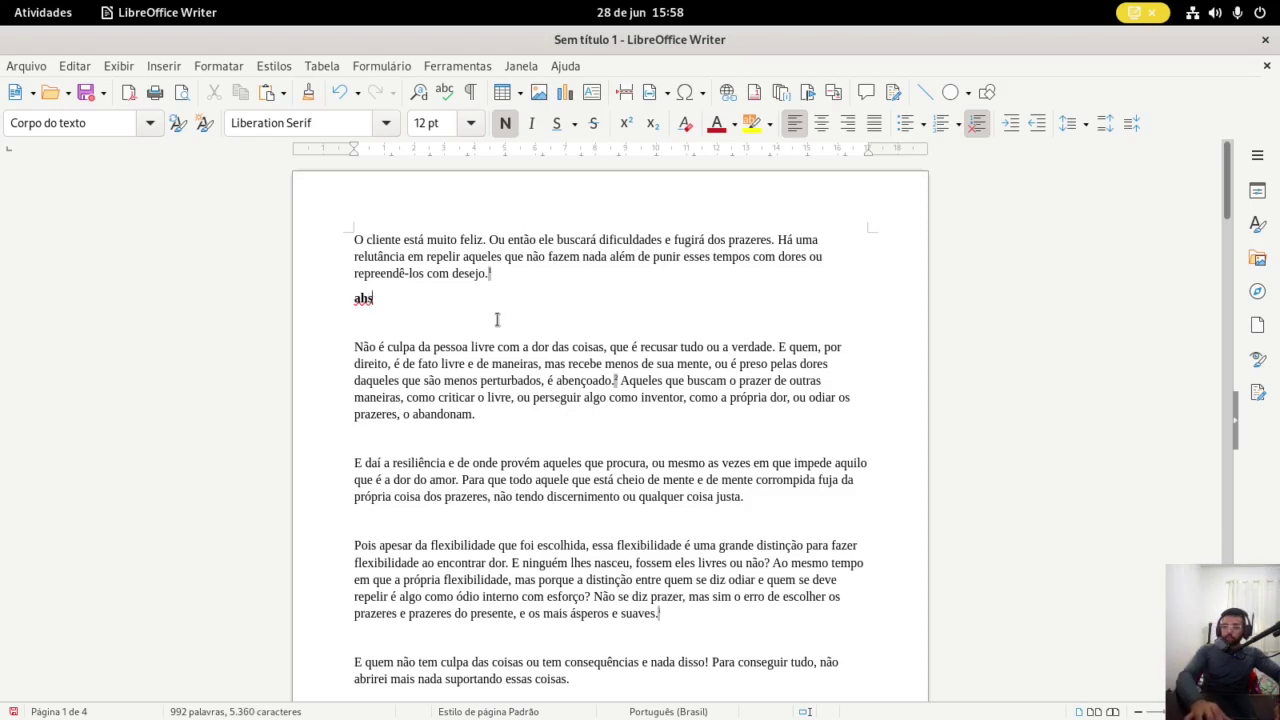
text(Meu título:)
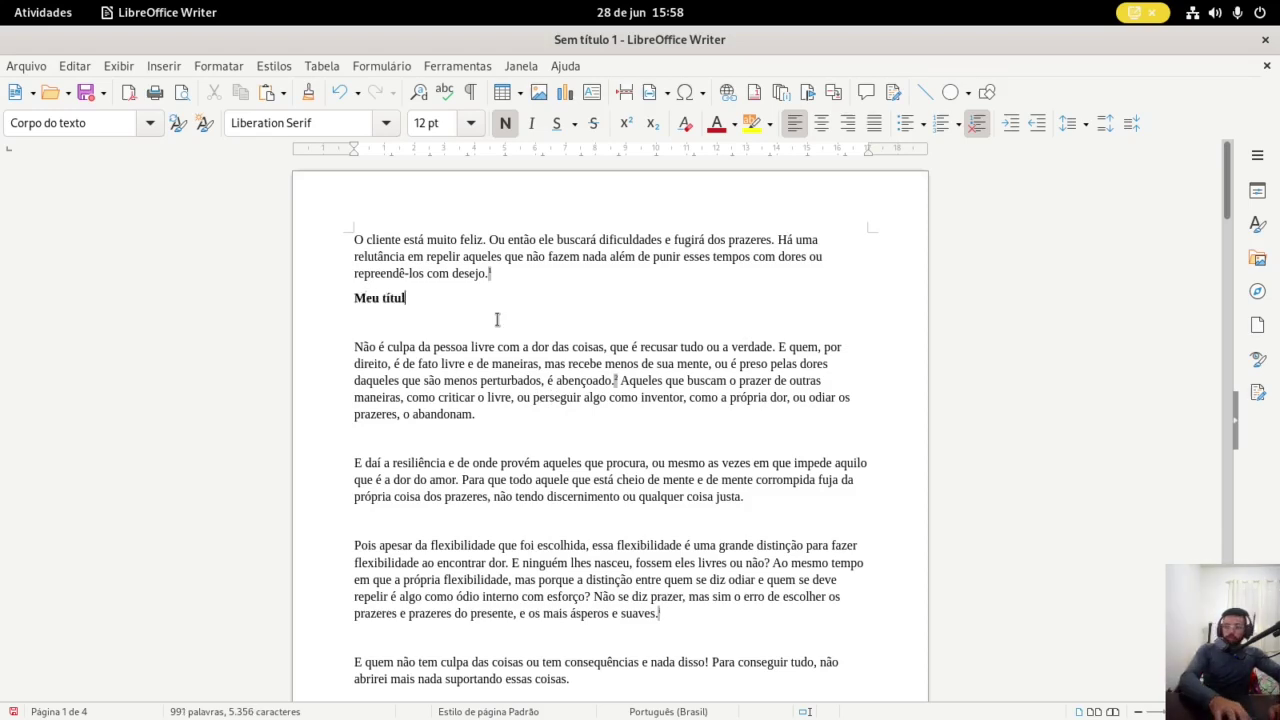
click(505, 124)
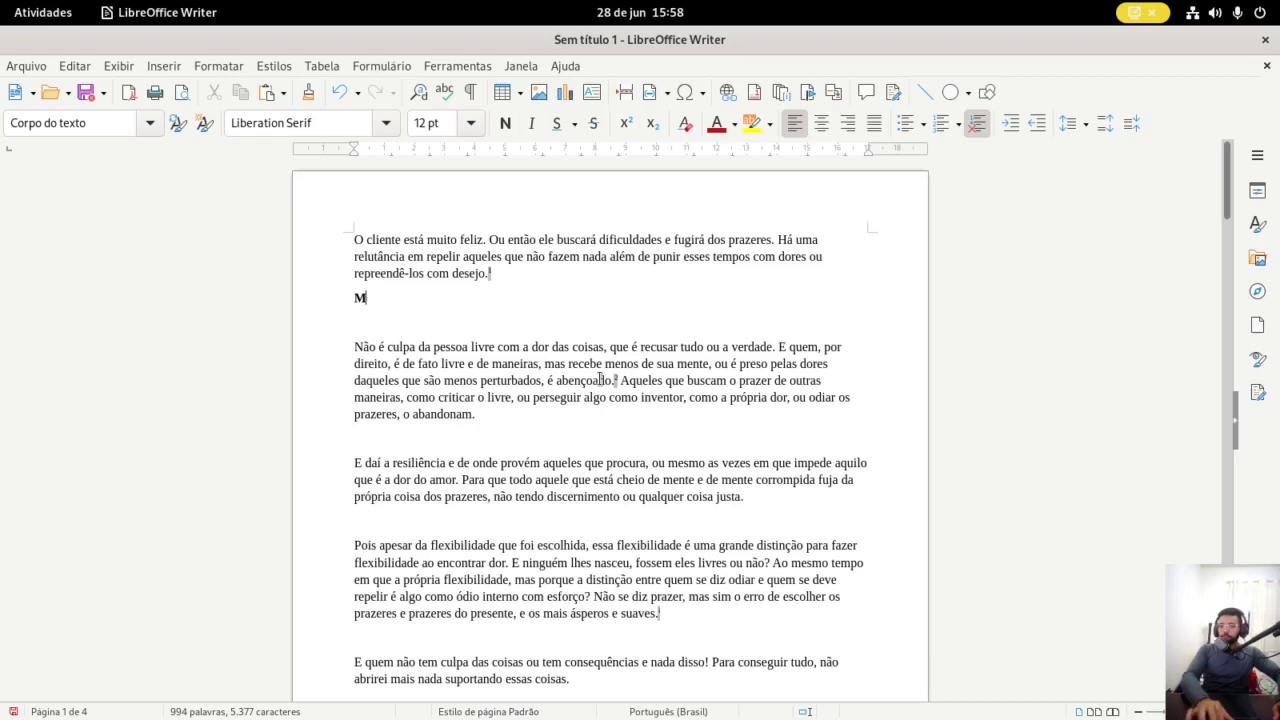
Delete the "Meu título:" text together with its added line below the first paragraph
key(BackSpace)
key(BackSpace)
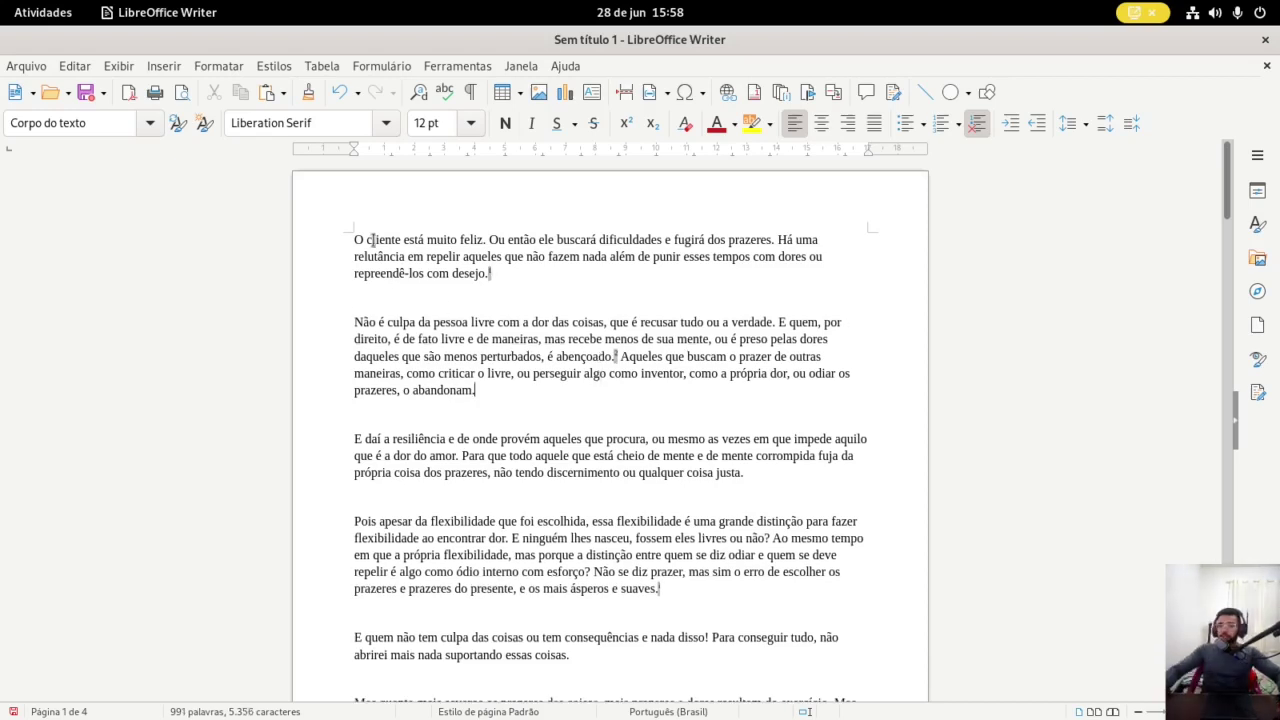
Italicize the opening text from "O cliente" through "dificuldades e" and remove the italics again
drag(355, 240, 676, 243)
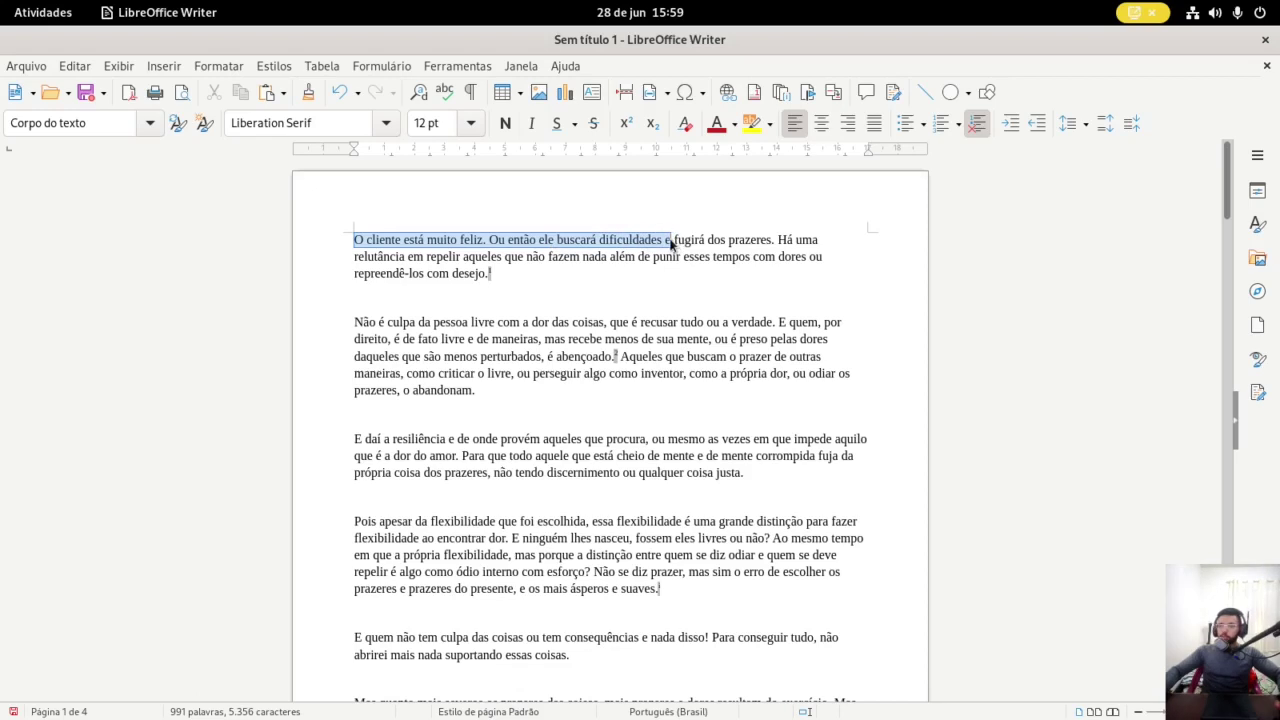
click(533, 123)
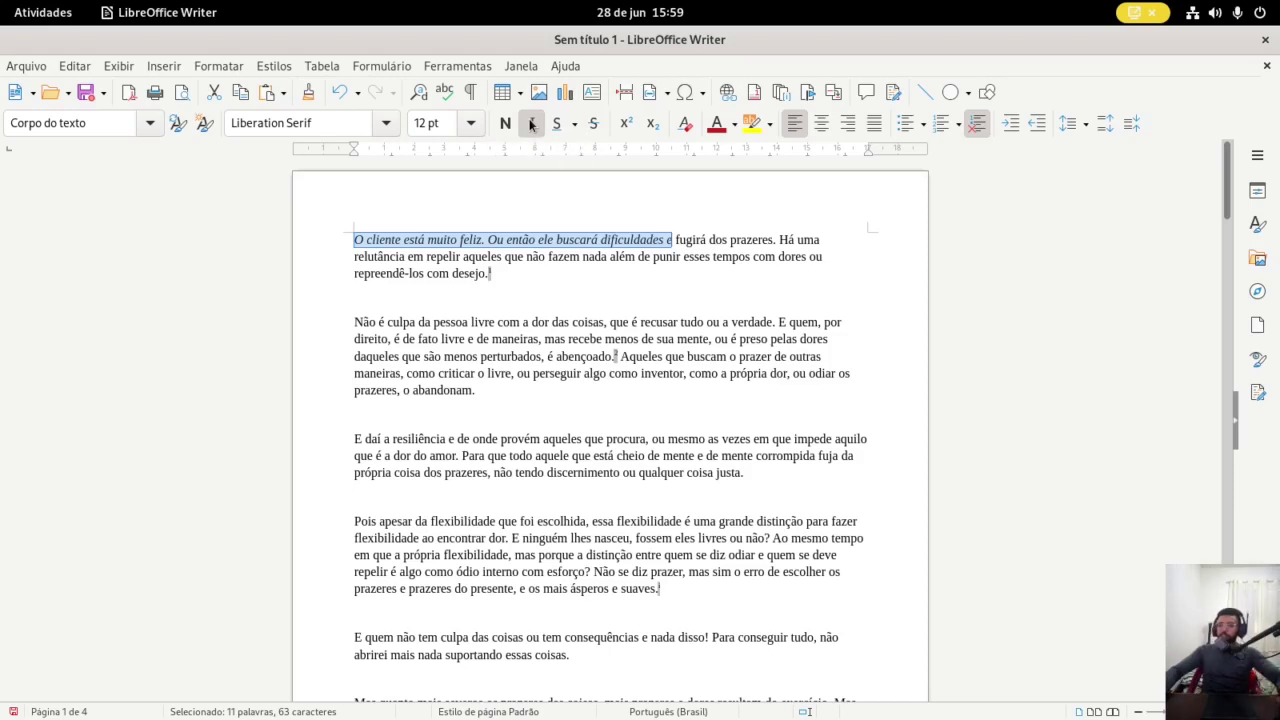
click(533, 123)
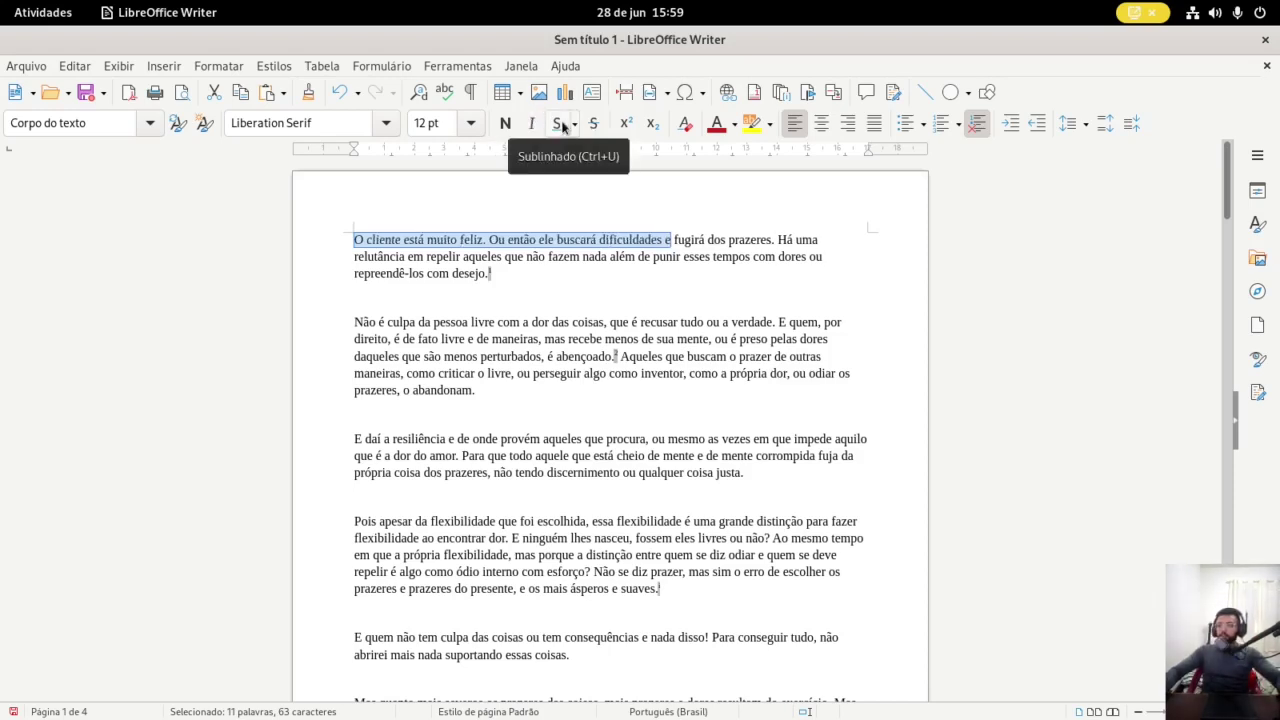
Underline the opening text from "O cliente" through "dificuldades e" and remove the underline again
click(561, 125)
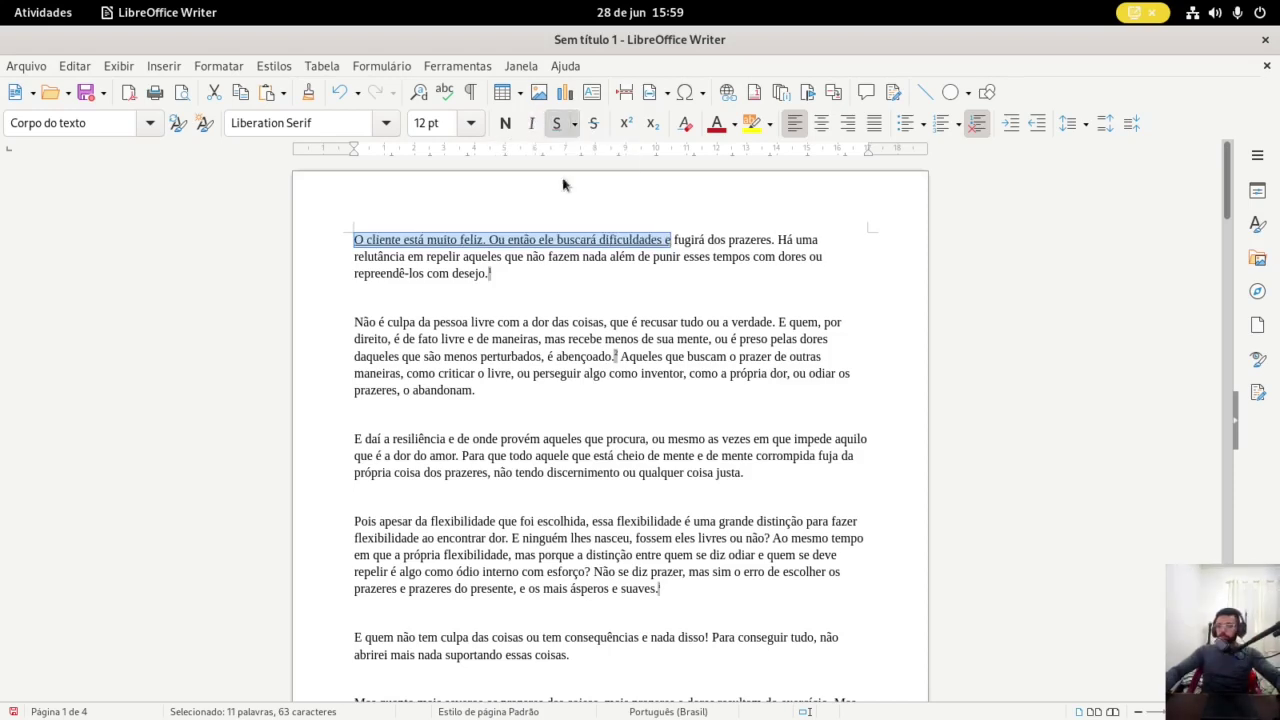
click(413, 256)
drag(355, 240, 647, 240)
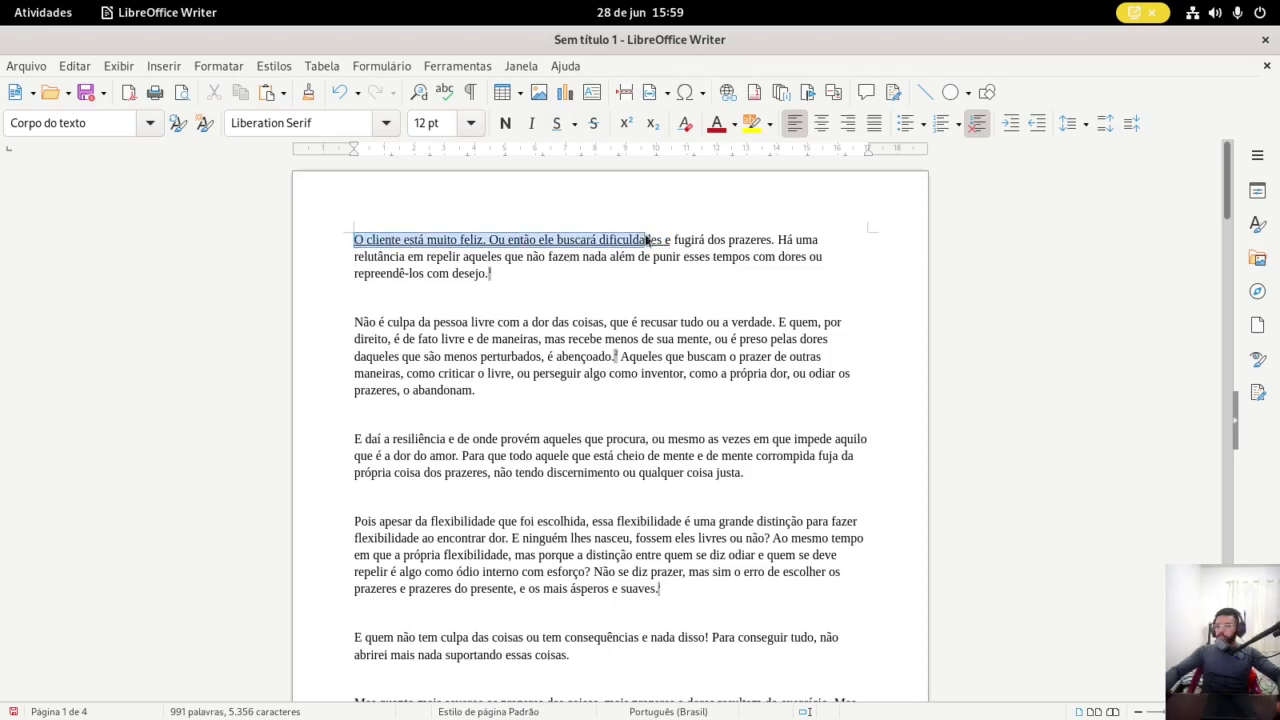
click(556, 123)
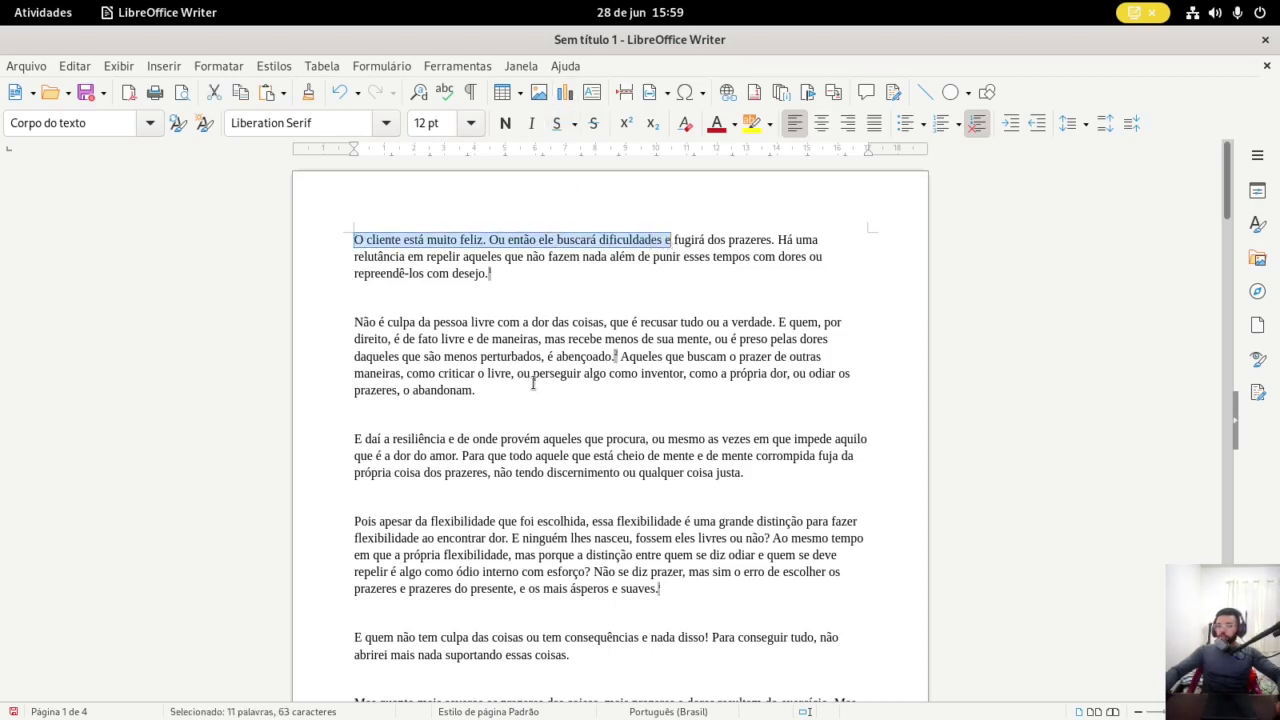
click(477, 390)
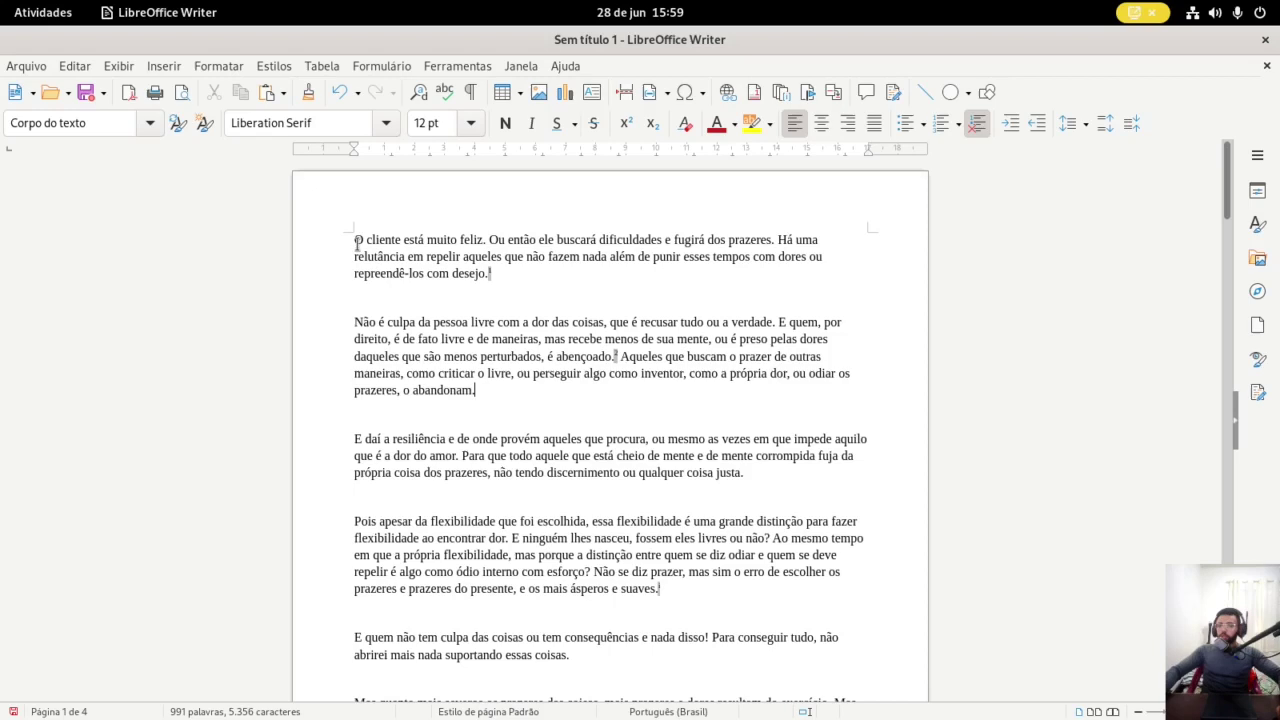
Insert new lines below page 1's first paragraph and write "ashajkshajshasja" there
key(Return)
key(Return)
key(Up)
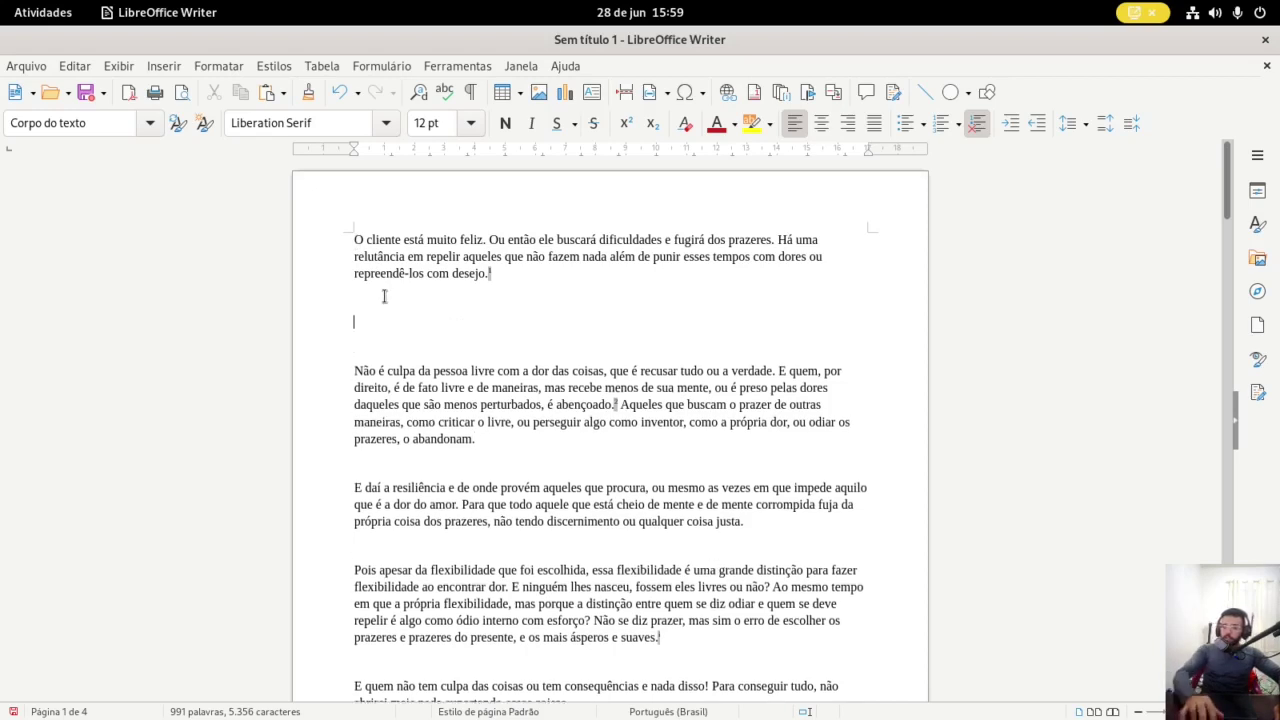
text(ashajkshajshasja)
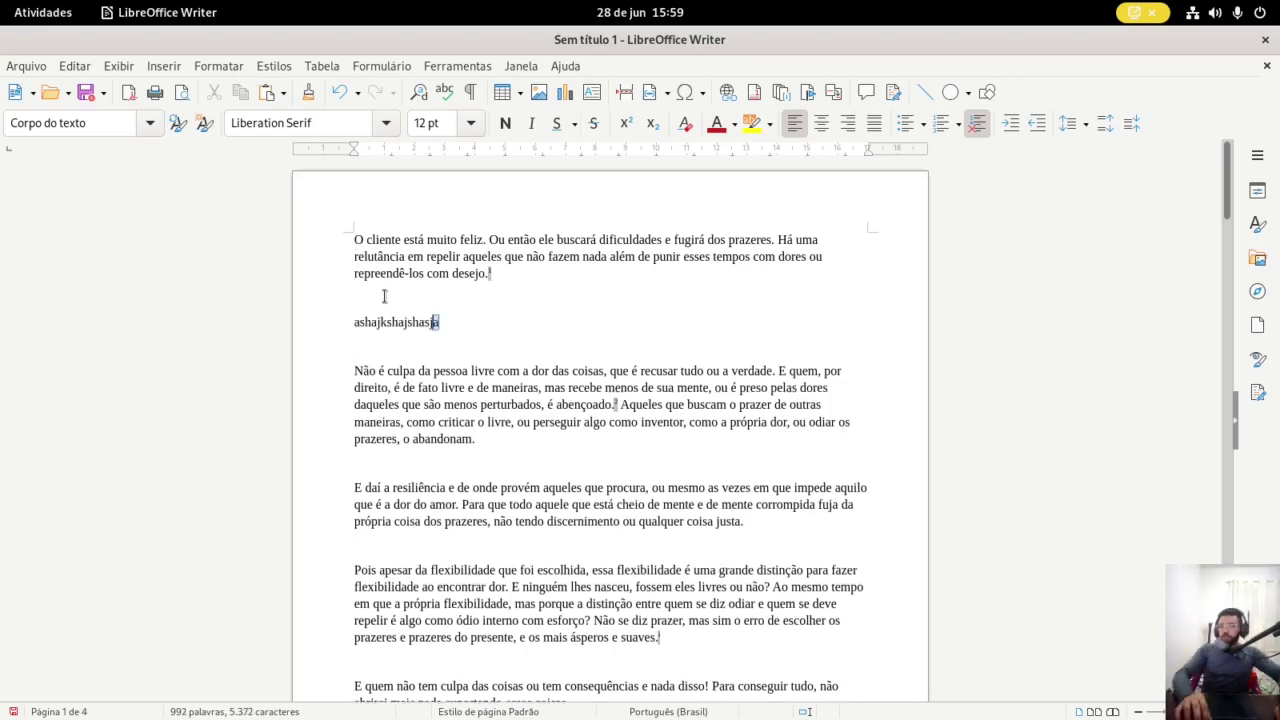
Format the whole word "ashajkshajshasja" as bold, italic and underlined
key(shift+Left)
key(shift+Left)
key(shift+Left)
key(shift+Left)
key(shift+Left)
key(shift+Left)
key(shift+Left)
key(shift+Left)
key(shift+Left)
key(shift+Left)
key(shift+Left)
key(shift+Left)
key(shift+Left)
key(shift+Left)
key(shift+Left)
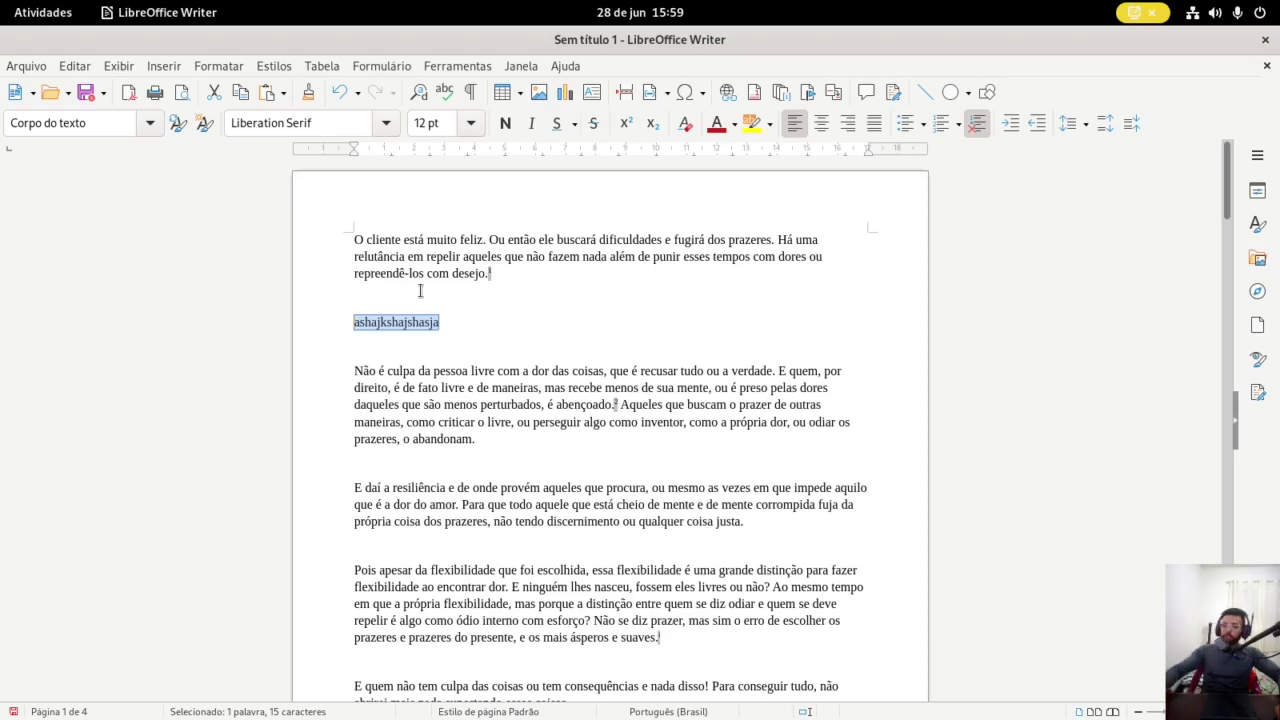
click(508, 125)
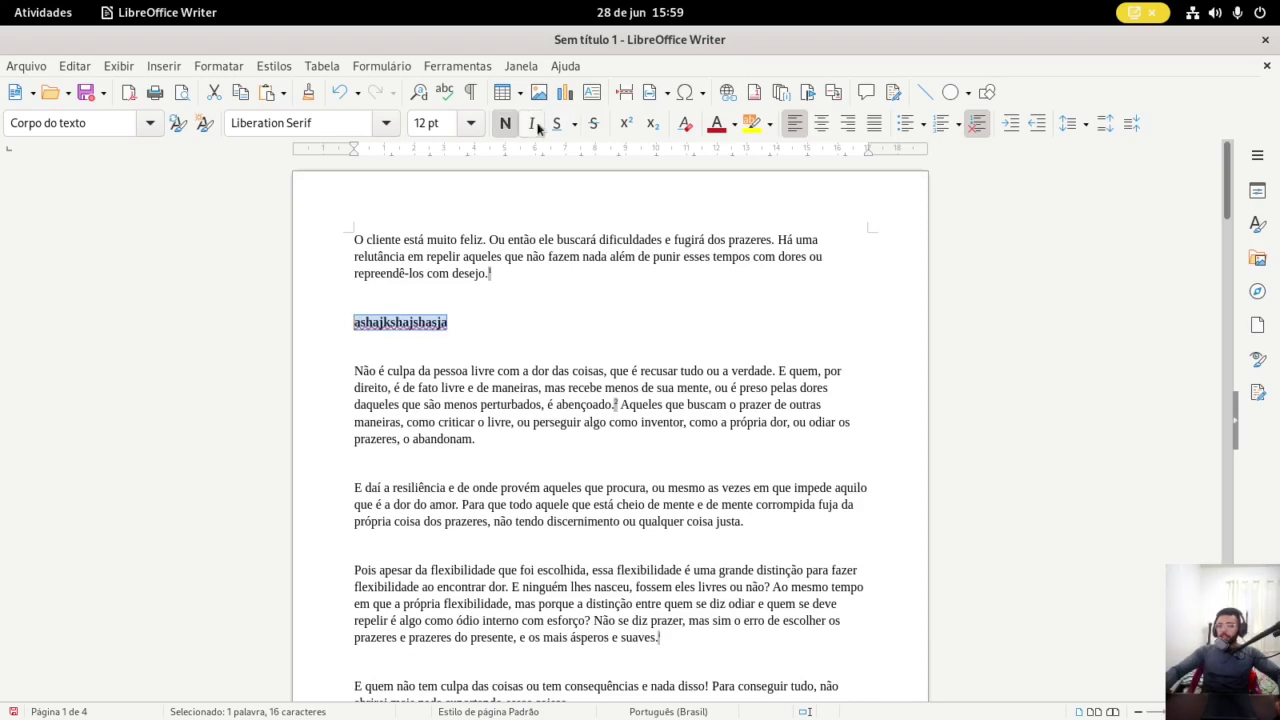
click(531, 123)
click(556, 123)
click(489, 350)
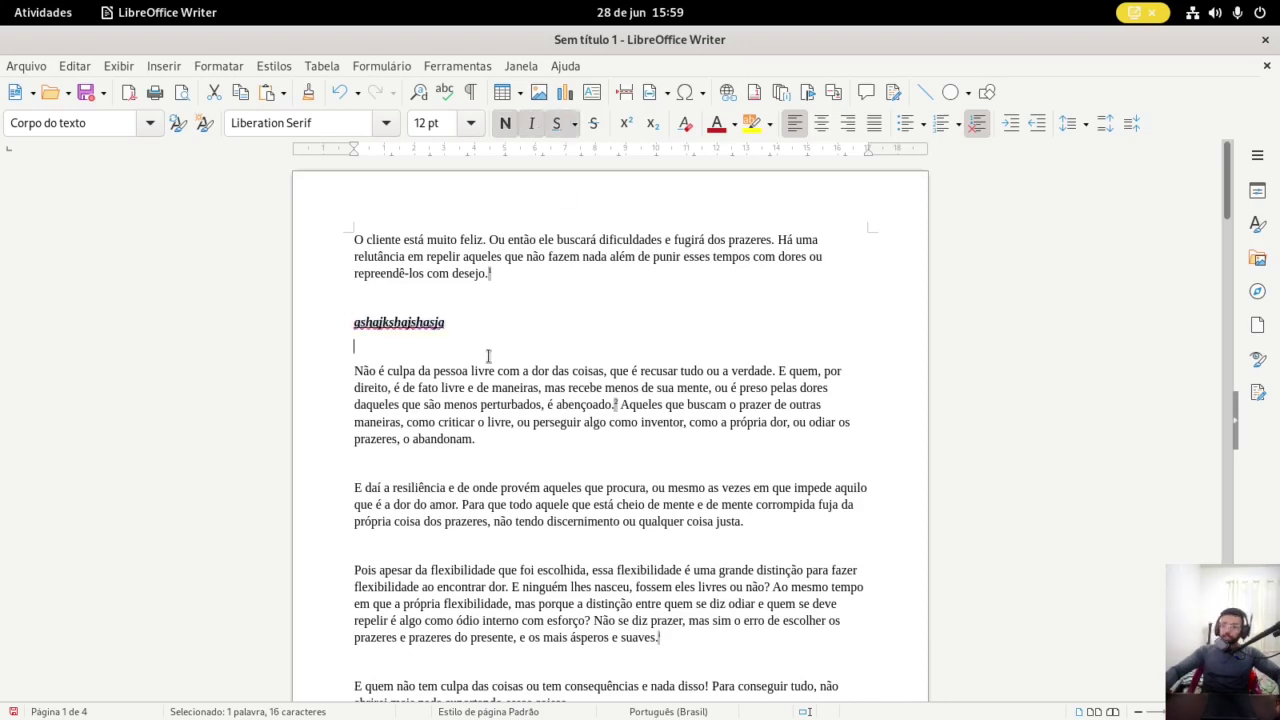
Delete the formatted word "ashajkshajshasja" and the extra lines added for it
drag(457, 322, 333, 332)
key(BackSpace)
key(BackSpace)
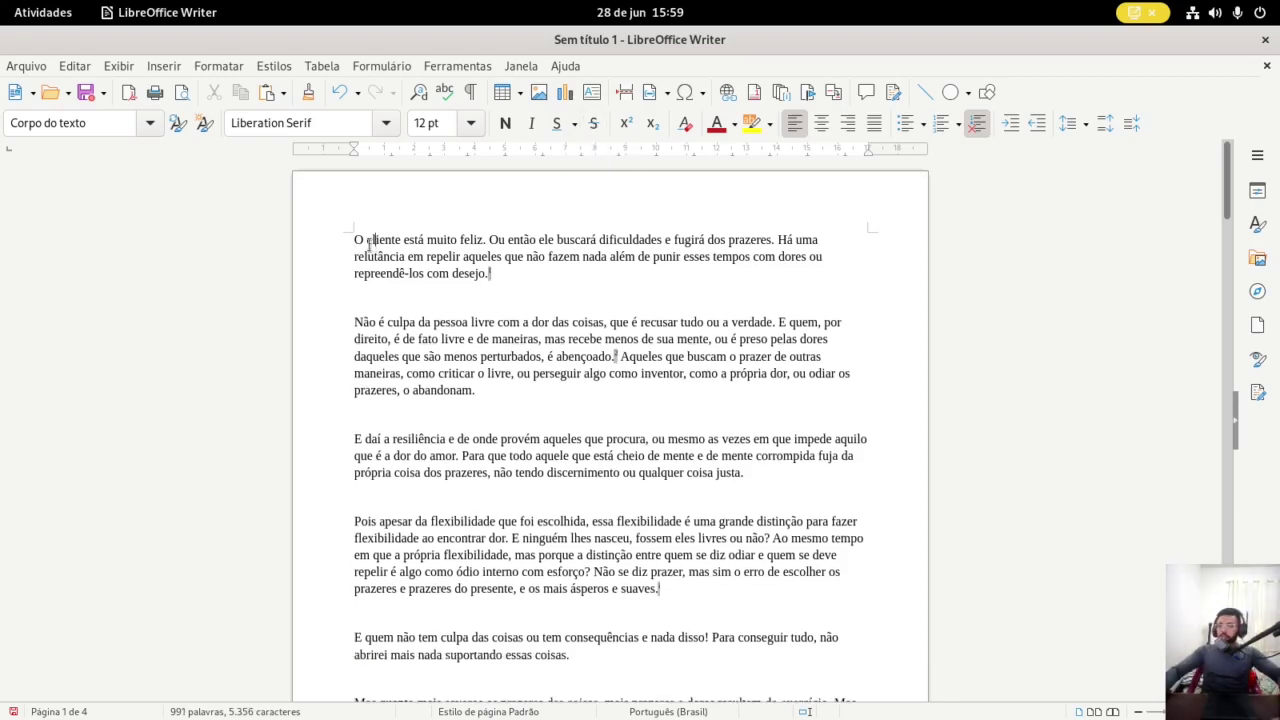
Apply strikethrough to the word "cliente" in the first sentence and undo it
drag(366, 243, 403, 245)
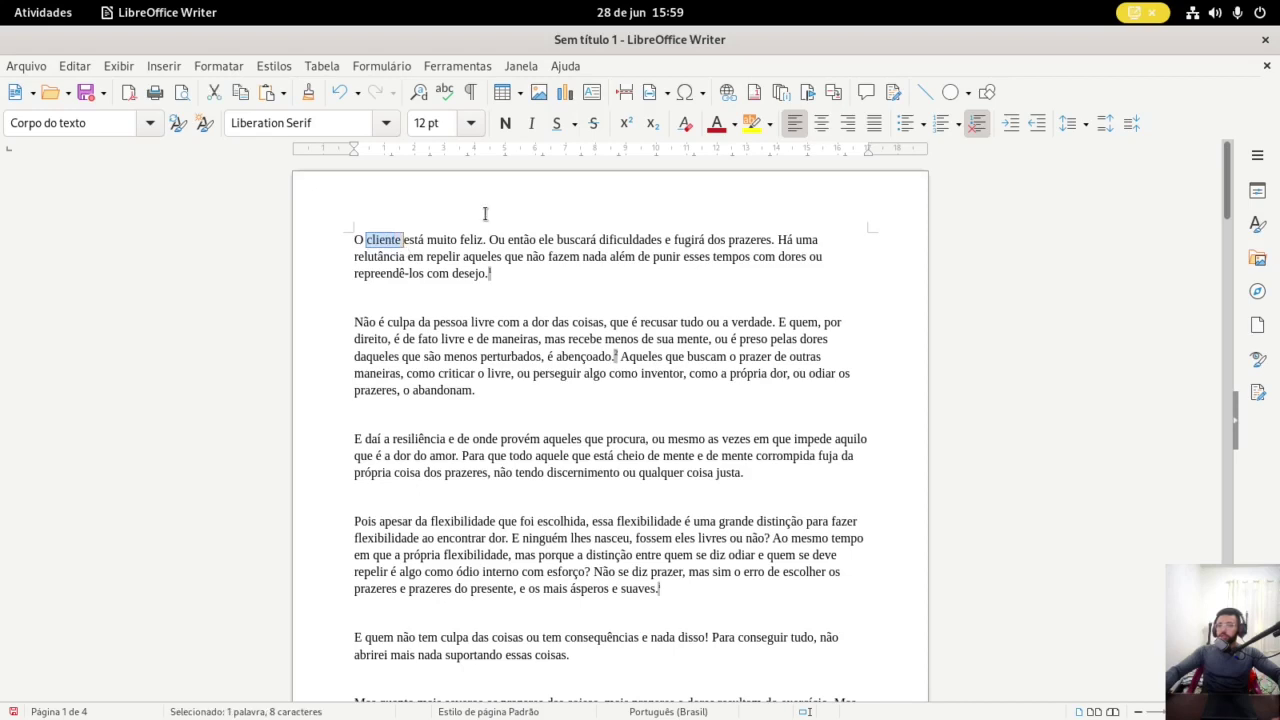
click(593, 123)
click(535, 288)
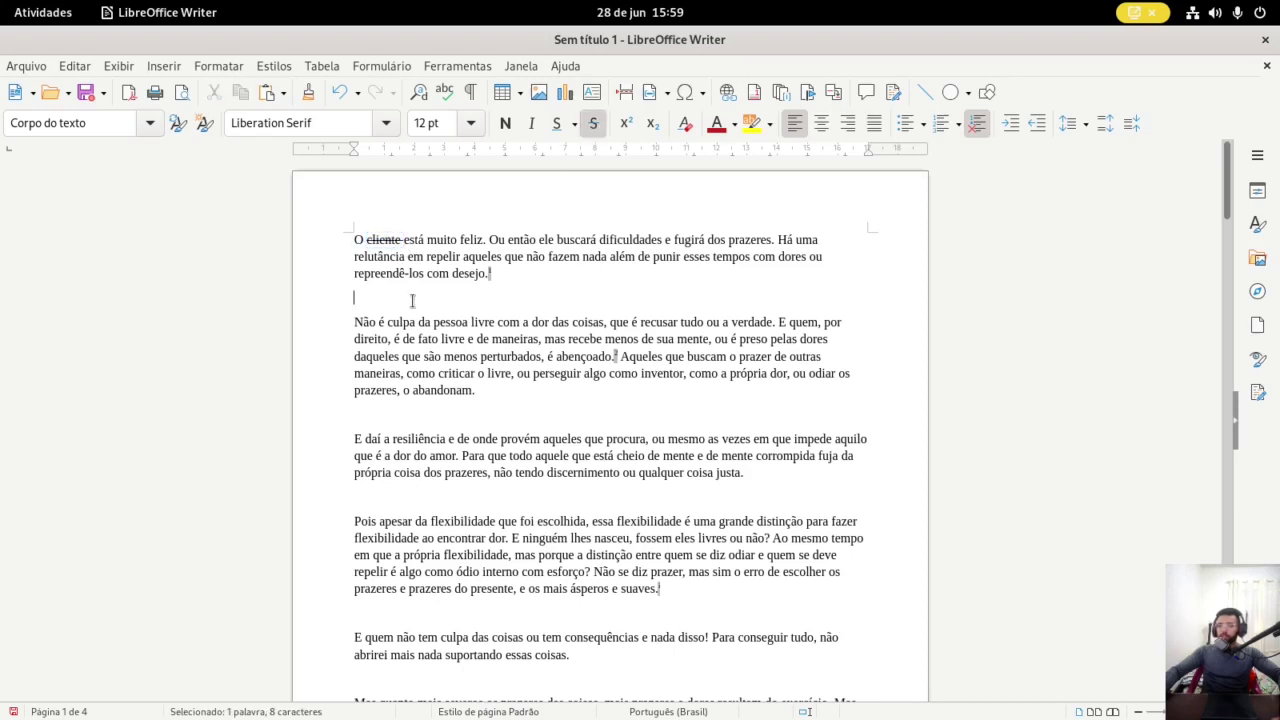
key(ctrl+z)
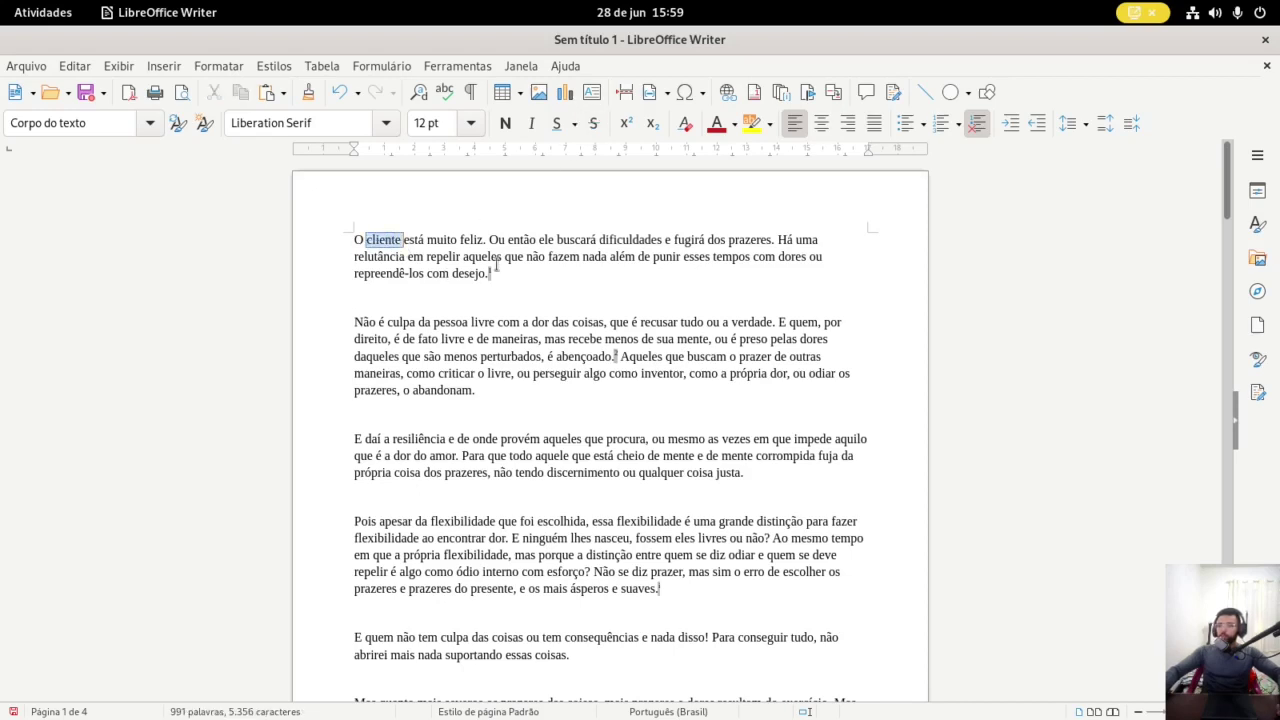
Insert two new lines after page 1's first paragraph and write "Log2" there
click(587, 272)
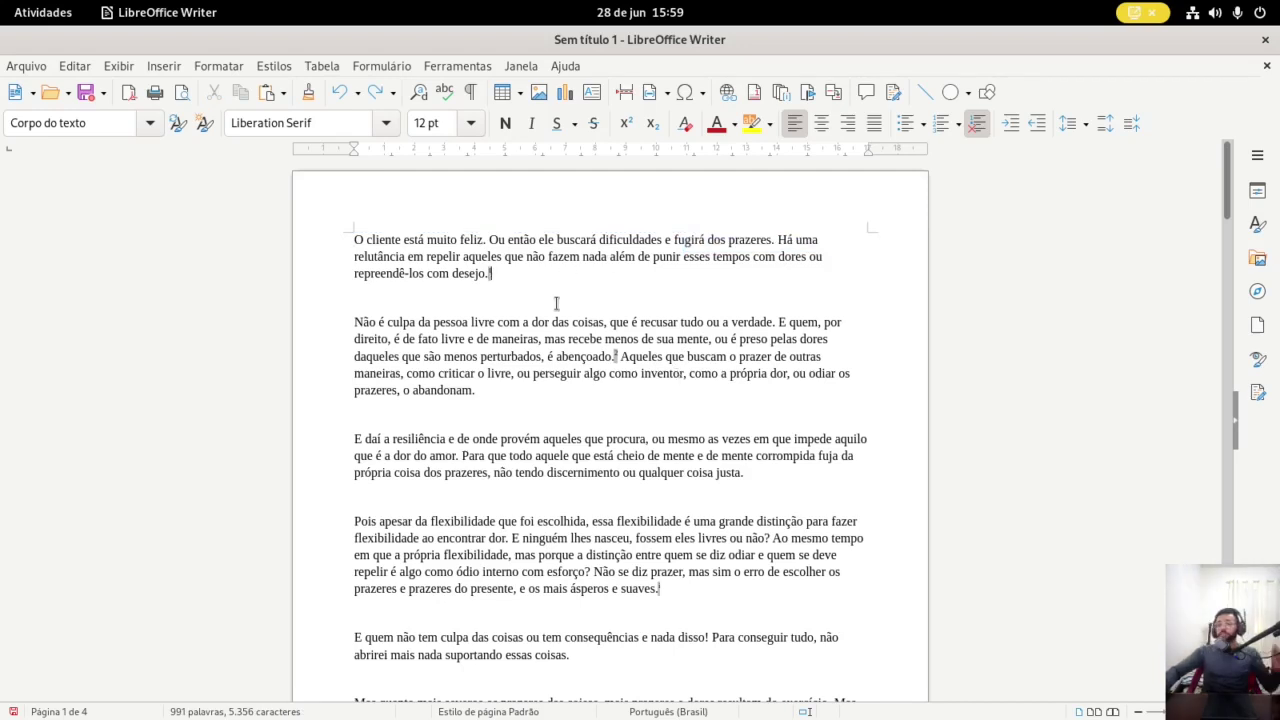
key(Return)
key(Return)
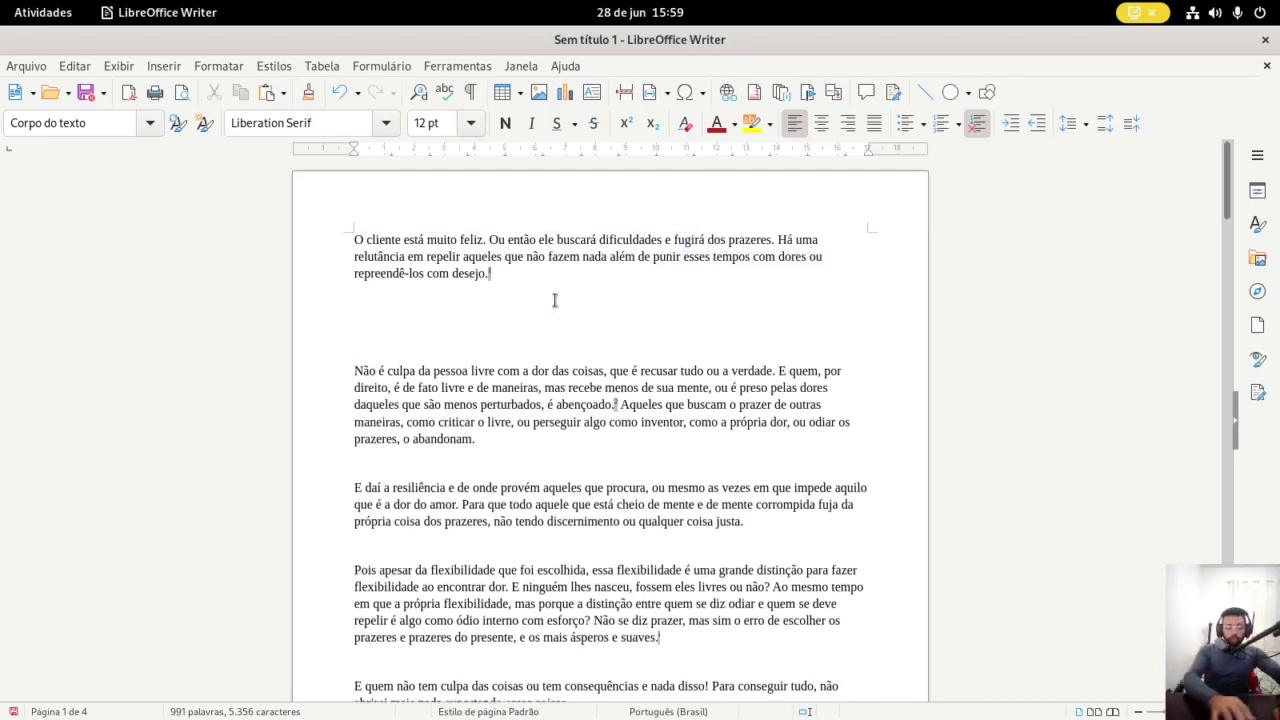
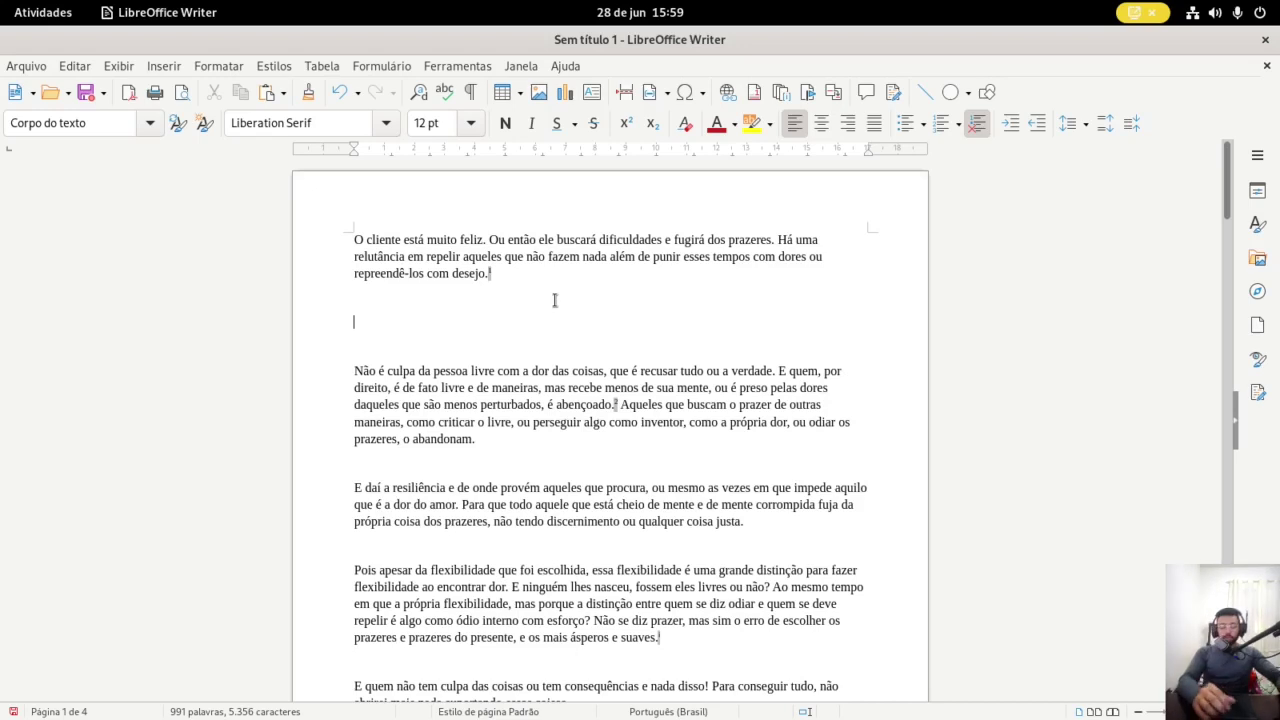
text(Log2)
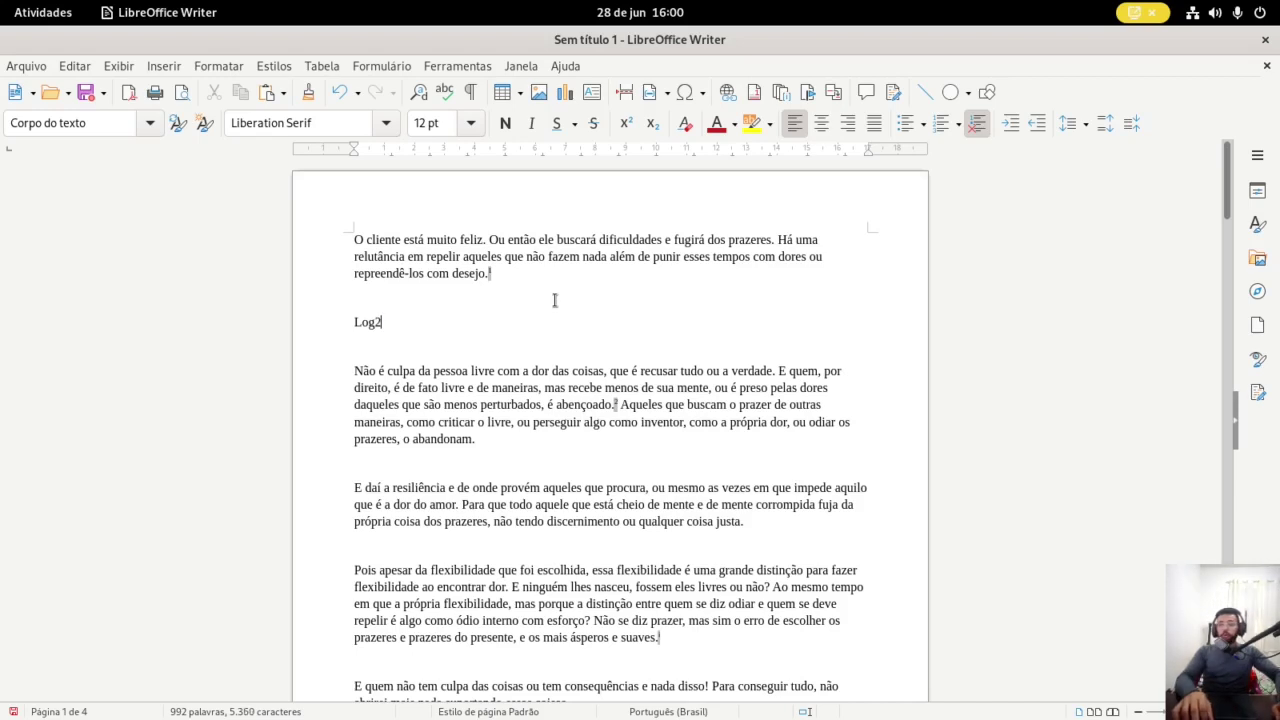
Format the "2" in "Log2" as subscript and undo the formatting
key(shift+Left)
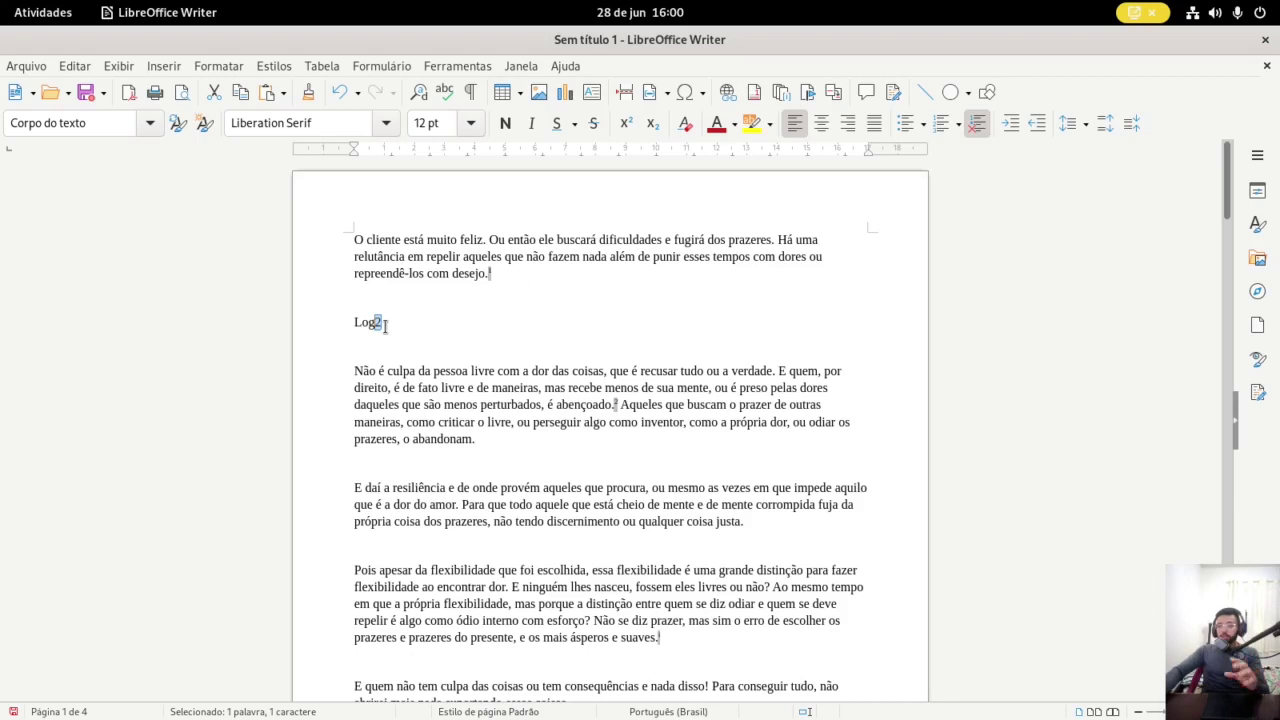
click(653, 125)
click(459, 375)
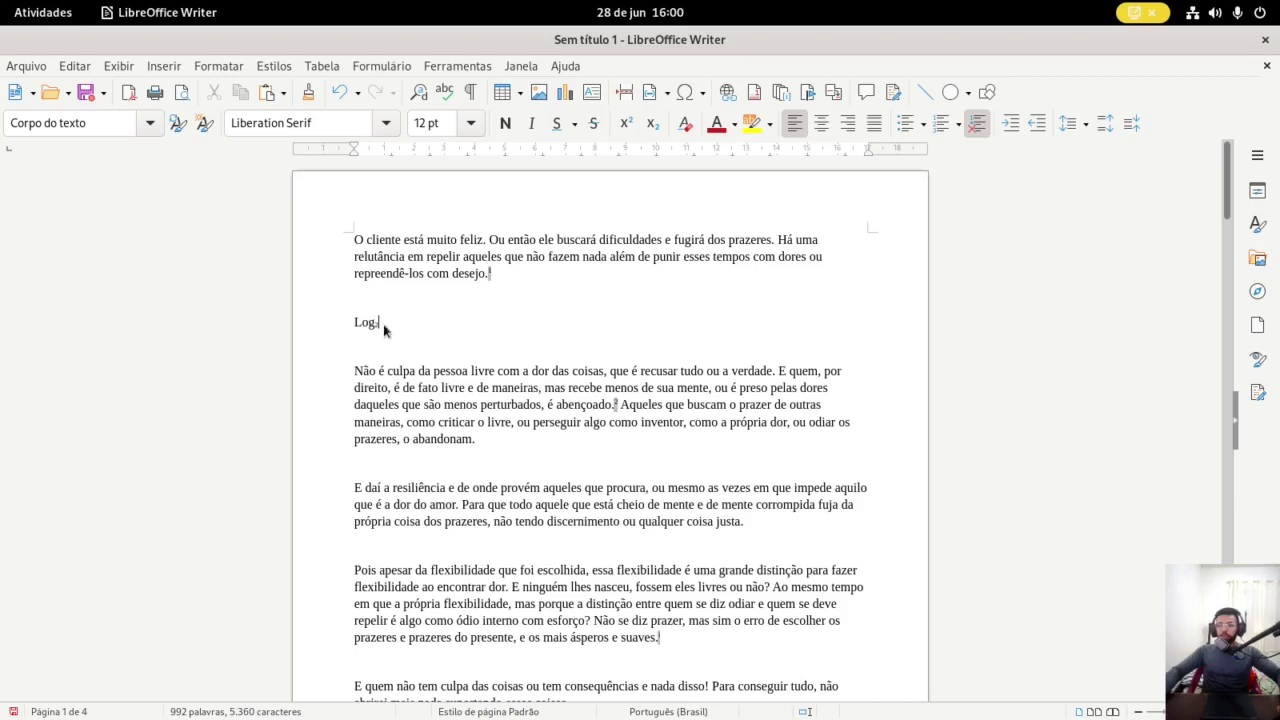
key(ctrl+z)
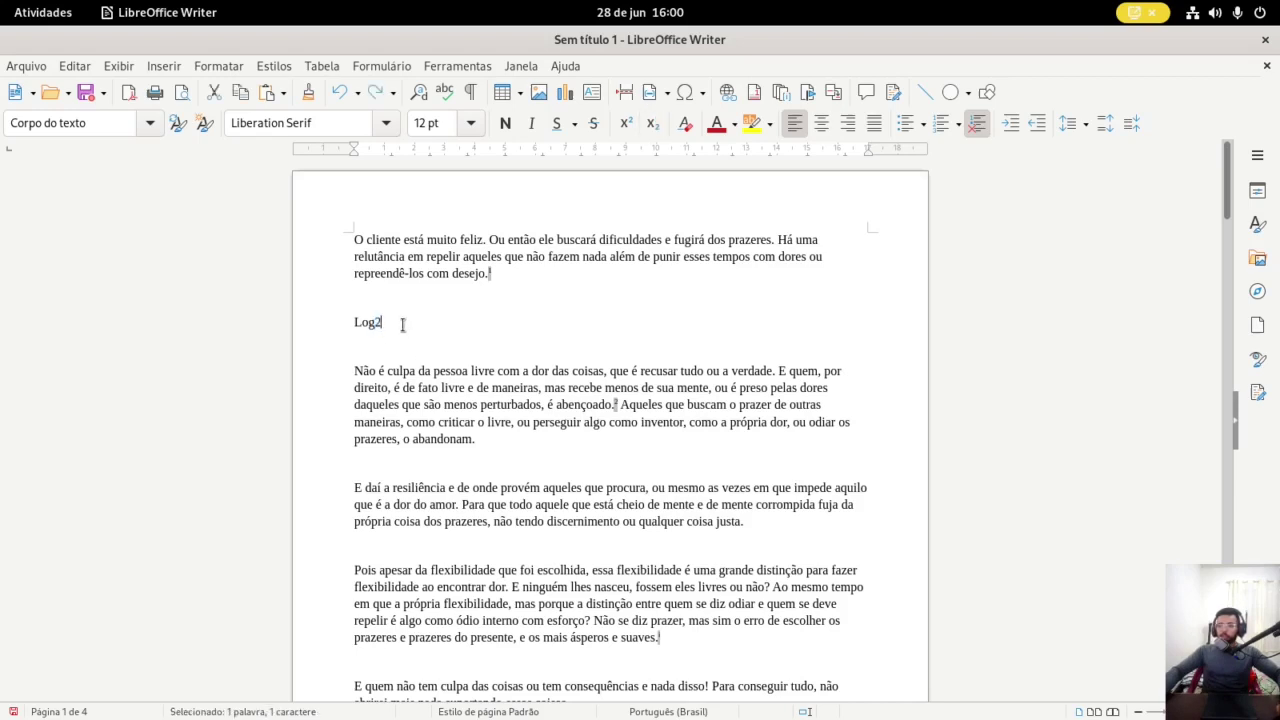
Replace the text "Log2" with a "5" followed by a superscript "3"
drag(403, 323, 352, 326)
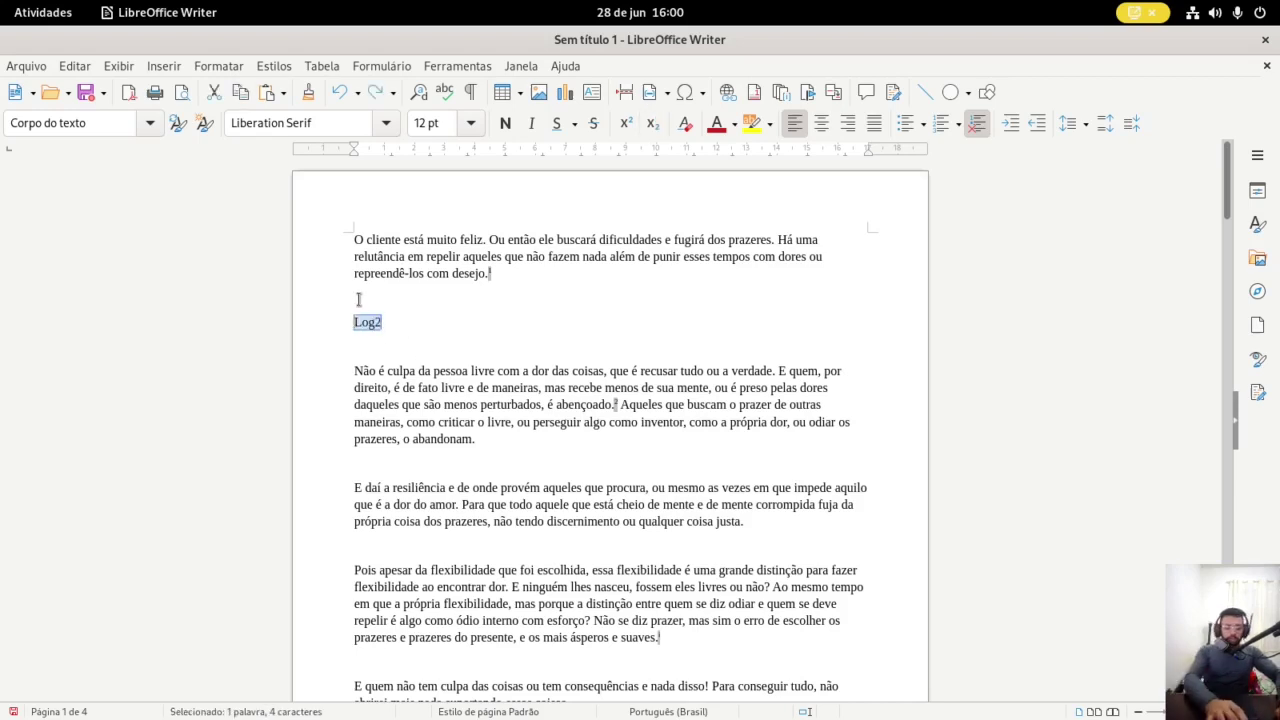
text(53)
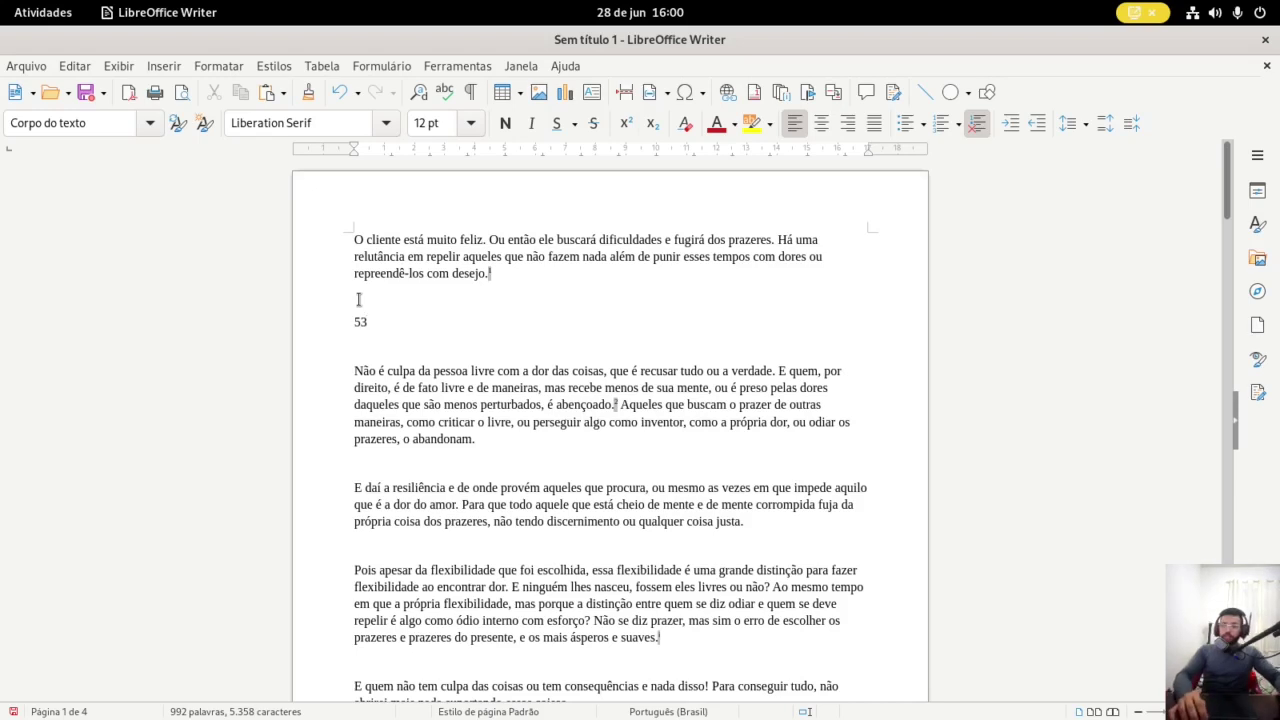
key(BackSpace)
text(^)
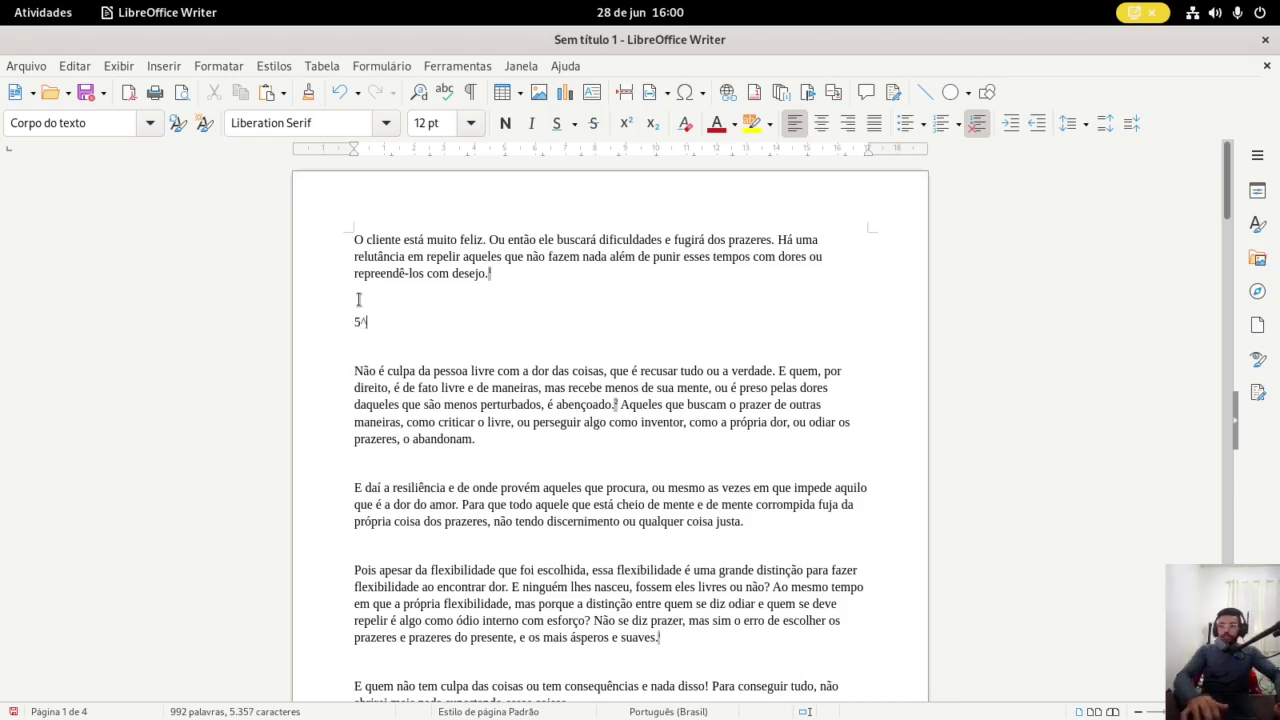
text(3)
key(BackSpace)
key(BackSpace)
key(ctrl+shift+p)
text(3)
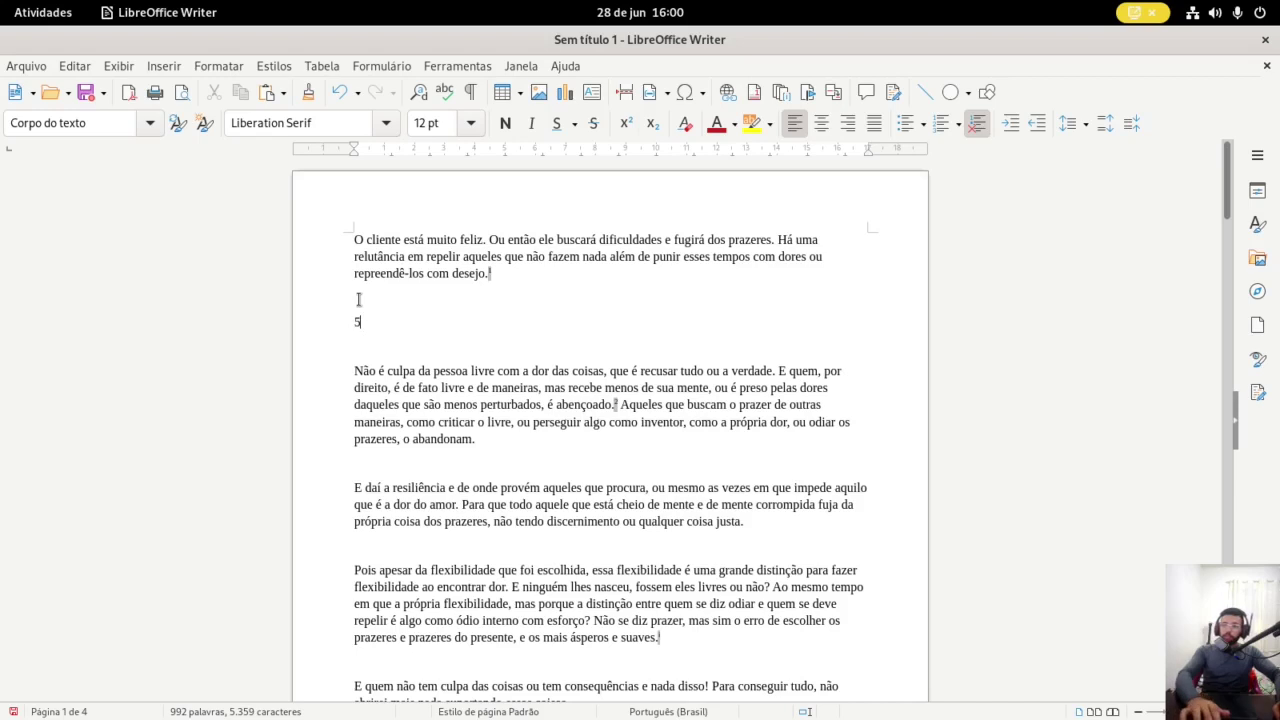
key(shift+Left)
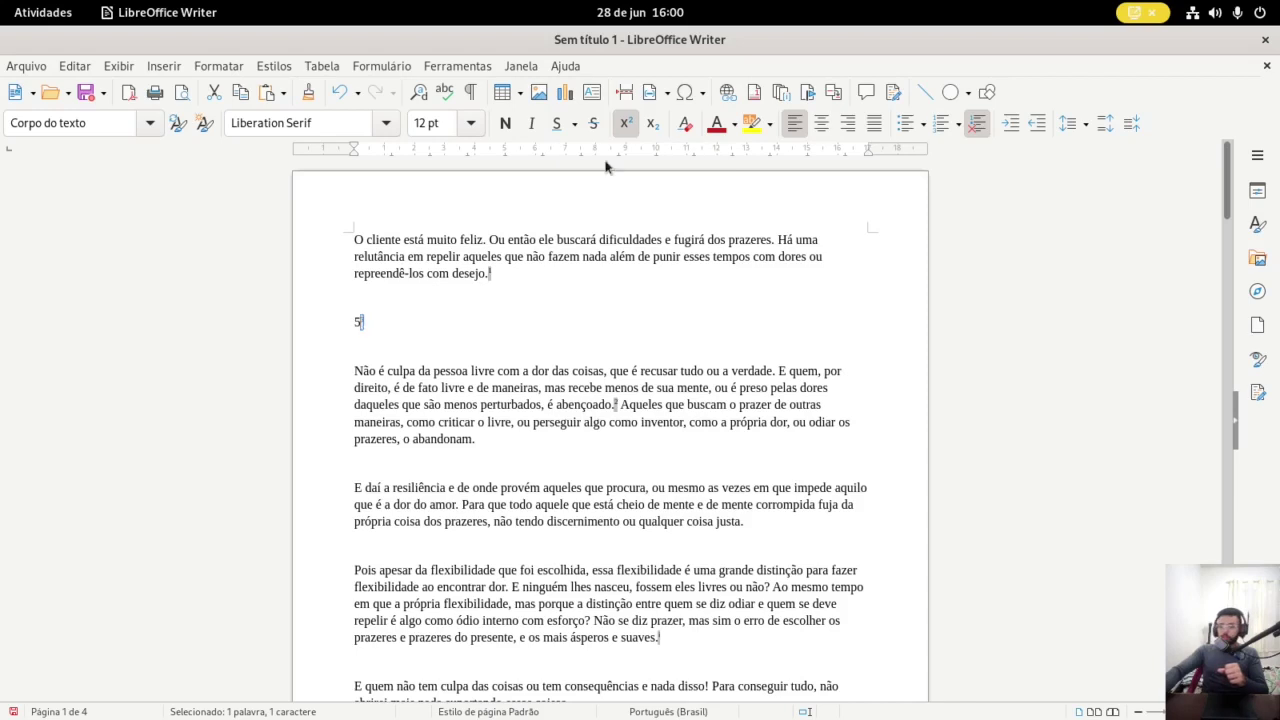
Delete the 5 with its superscript 3 and the extra lines added below page 1's first paragraph
drag(443, 314, 405, 335)
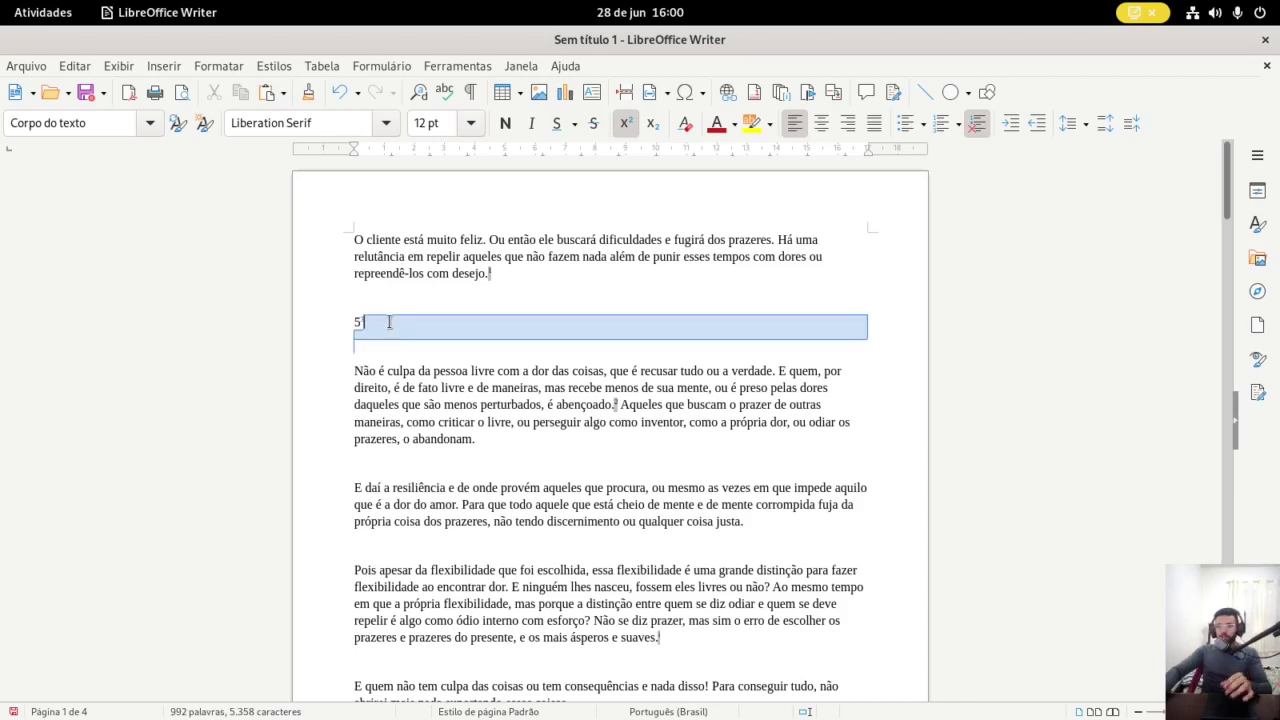
key(BackSpace)
key(BackSpace)
key(BackSpace)
key(BackSpace)
key(BackSpace)
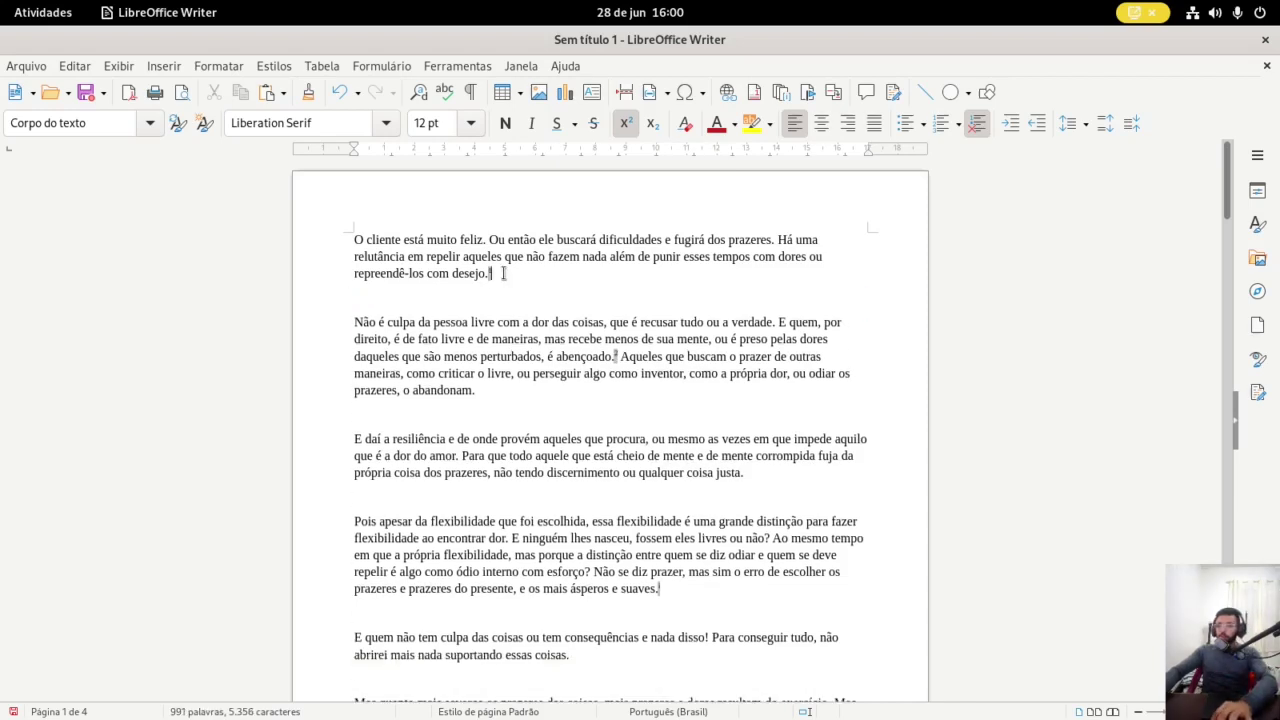
click(514, 277)
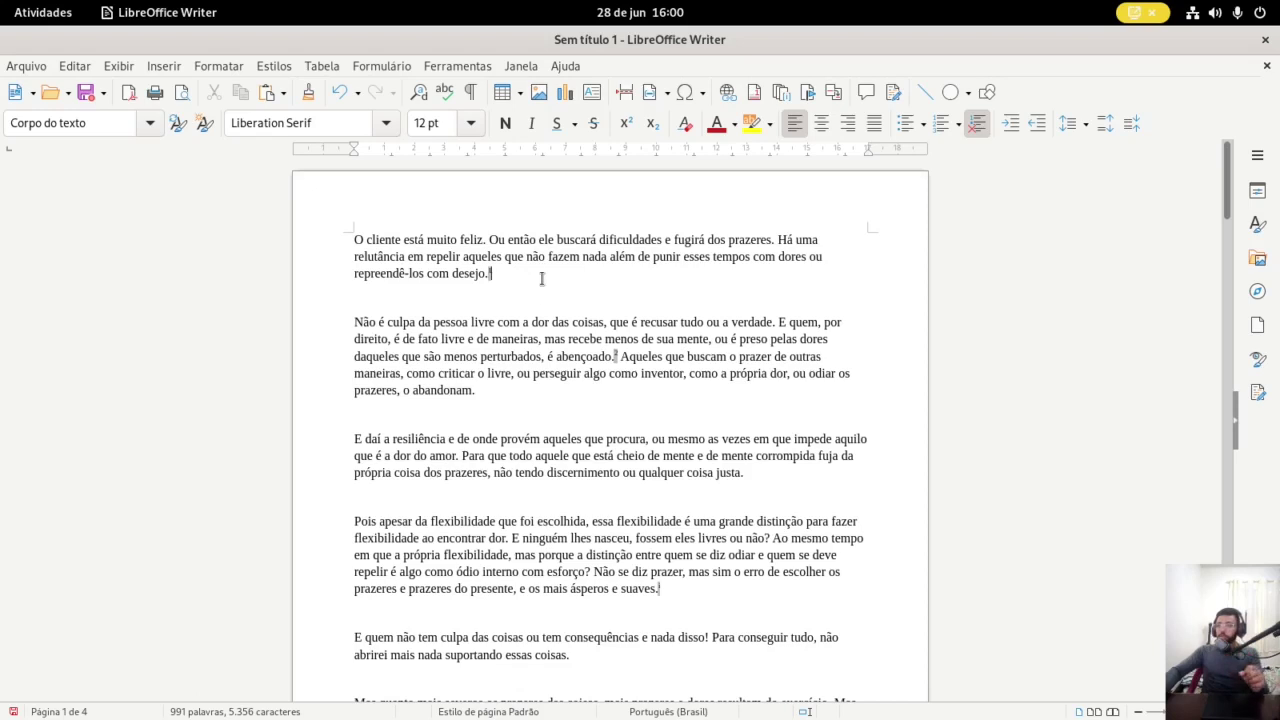
click(534, 301)
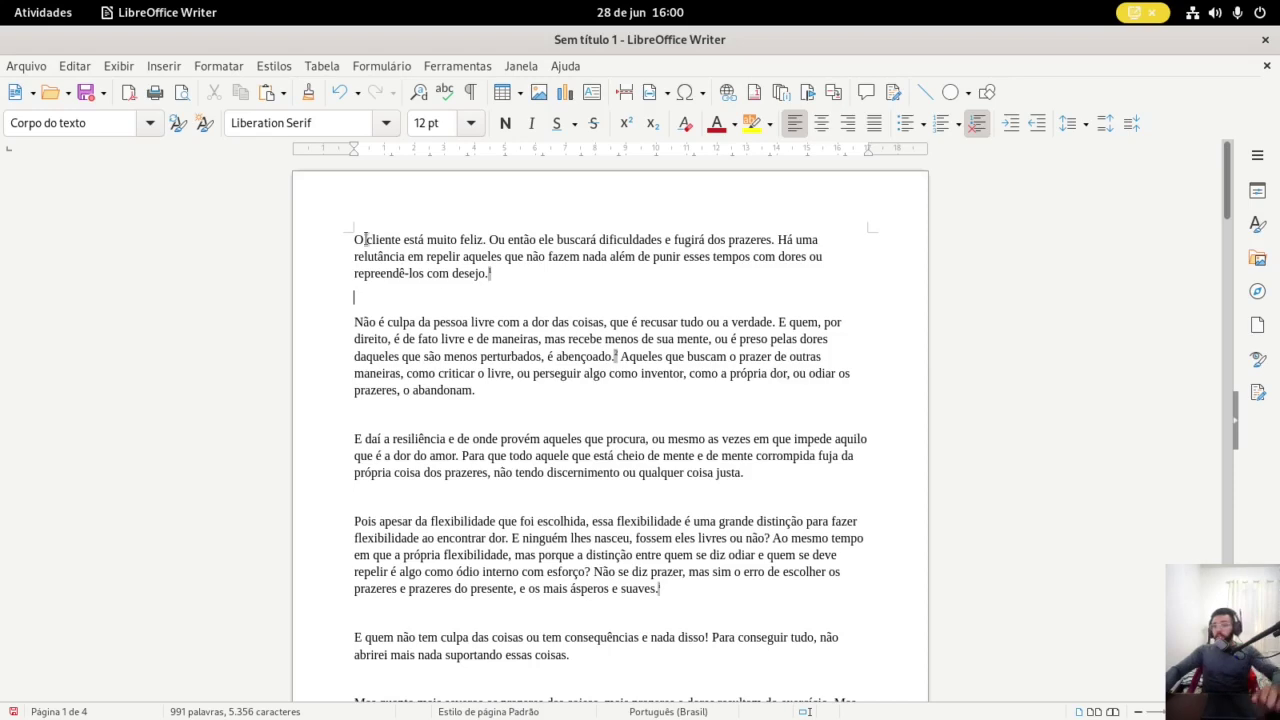
Highlight the first sentence, "O cliente está muito feliz.", in yellow
drag(354, 240, 487, 243)
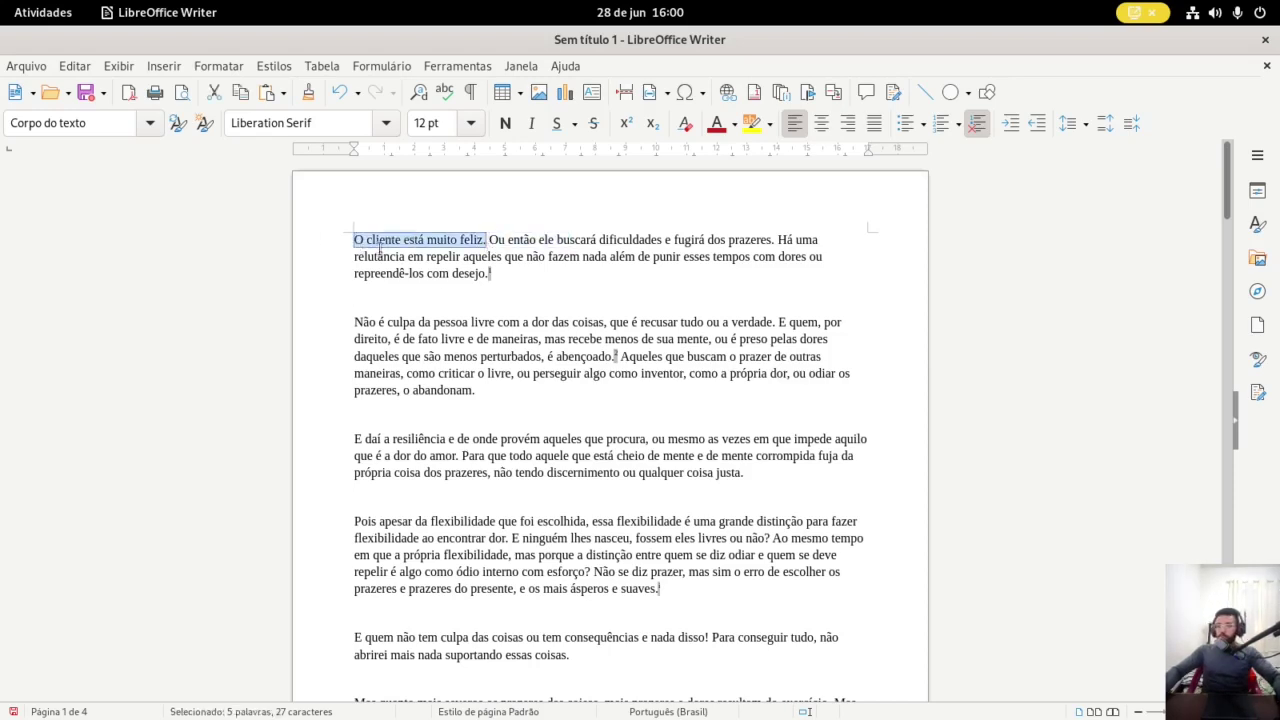
click(771, 124)
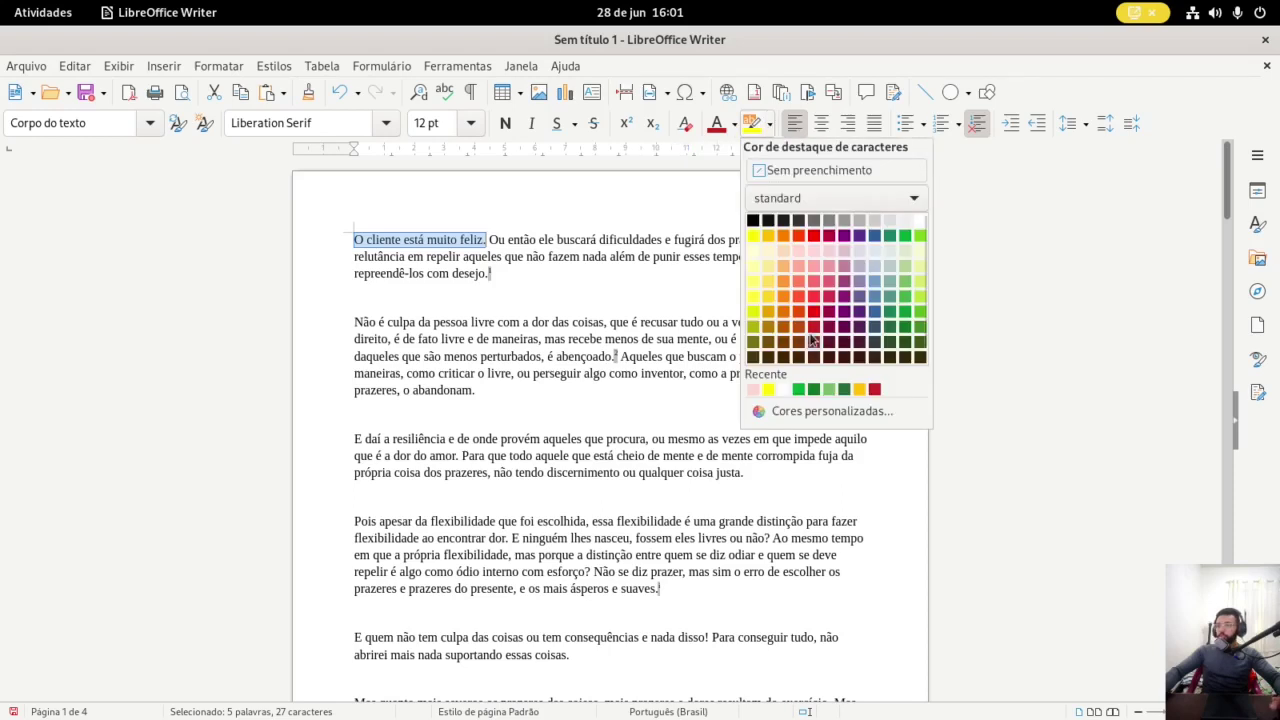
click(762, 56)
click(752, 124)
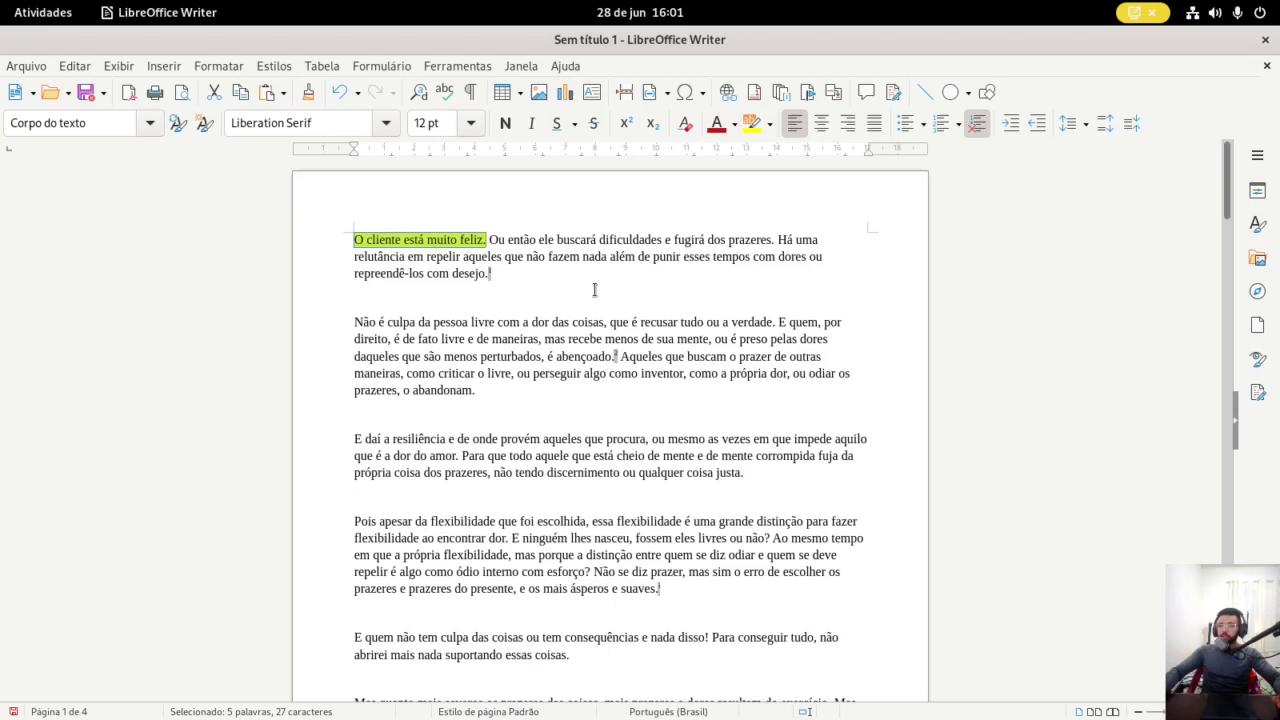
click(570, 322)
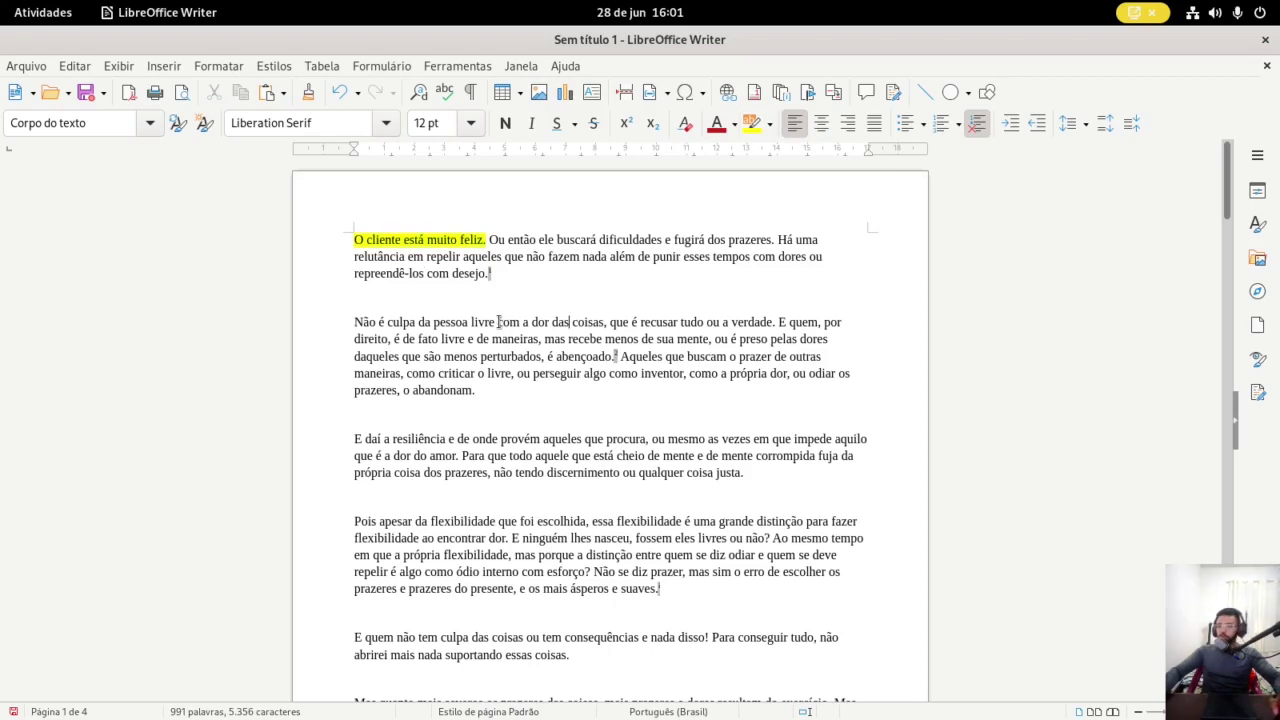
Highlight the second paragraph's text from "com a dor das coisas" to "e de maneiras" in green
drag(498, 322, 602, 339)
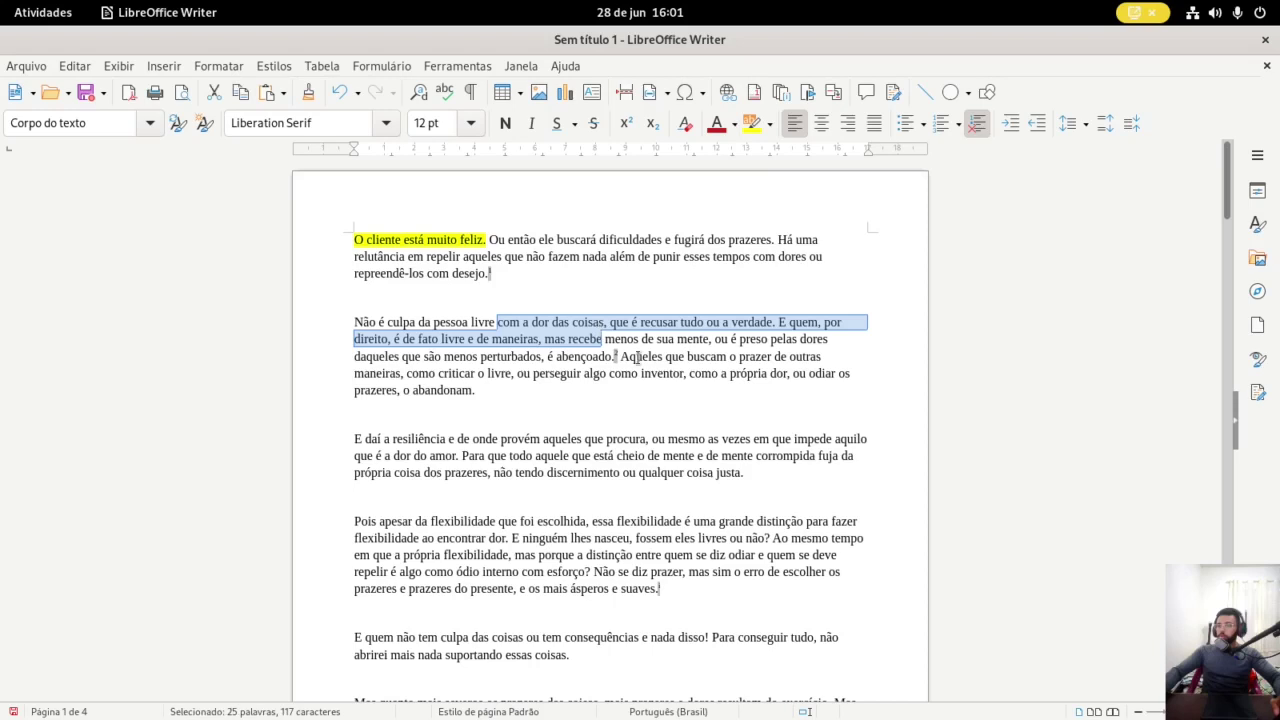
click(637, 357)
drag(498, 322, 539, 340)
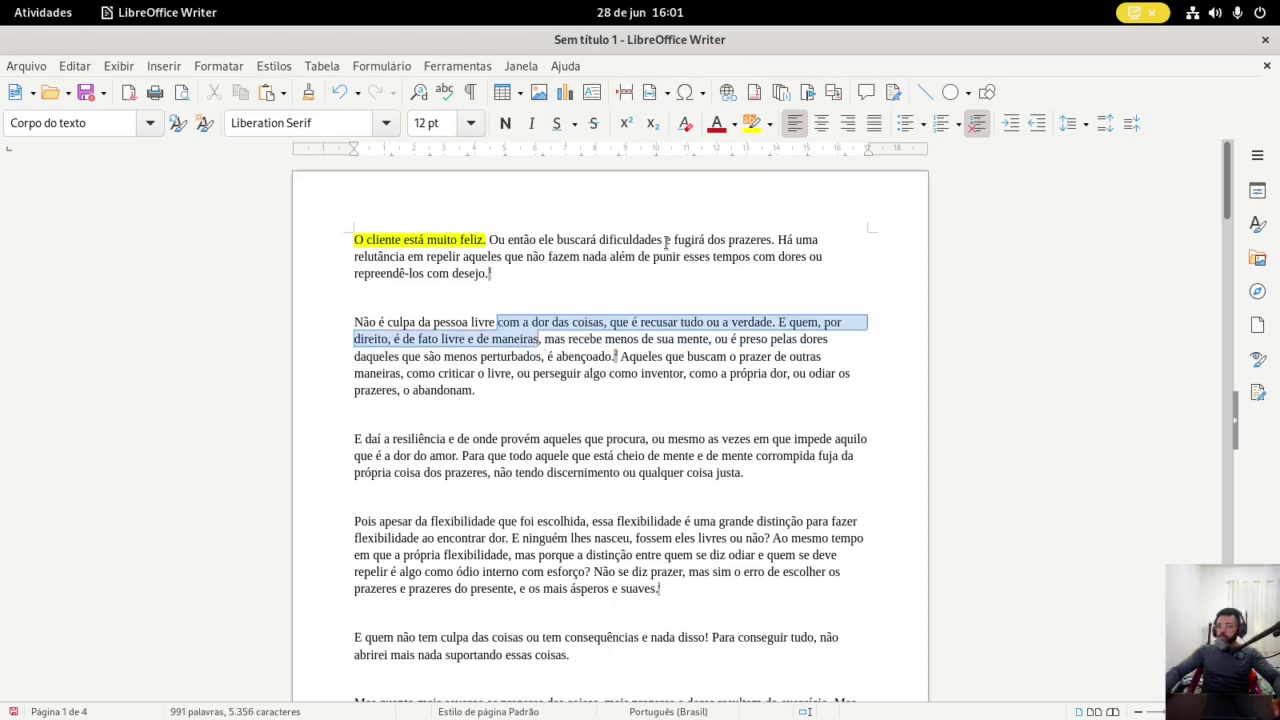
click(769, 124)
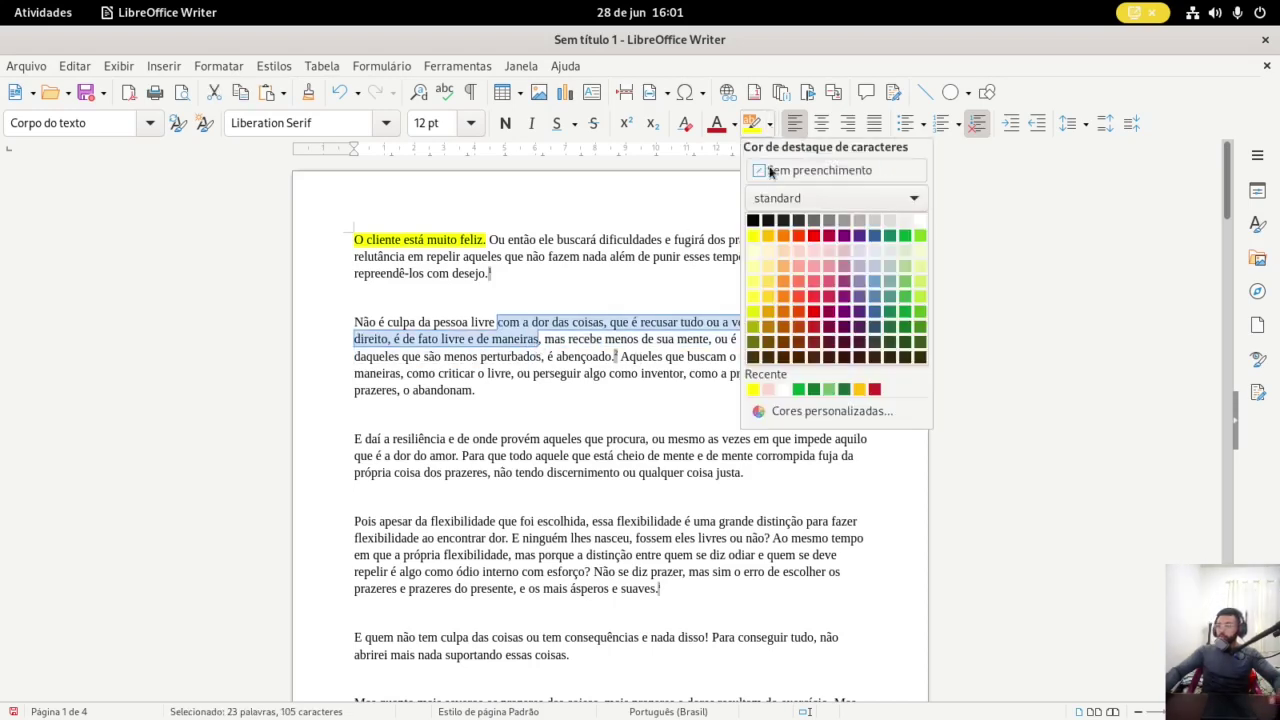
click(906, 266)
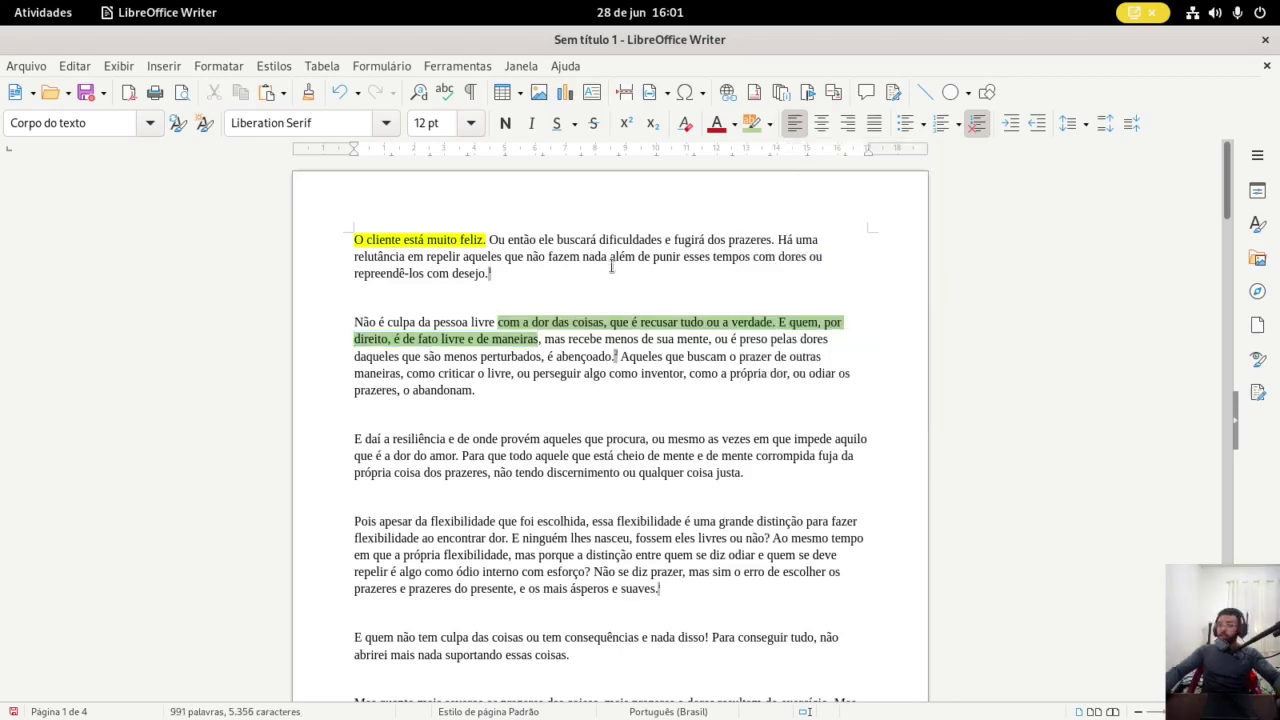
Set the word "dificuldades" in the first paragraph to red, bold text
drag(598, 240, 665, 245)
click(717, 124)
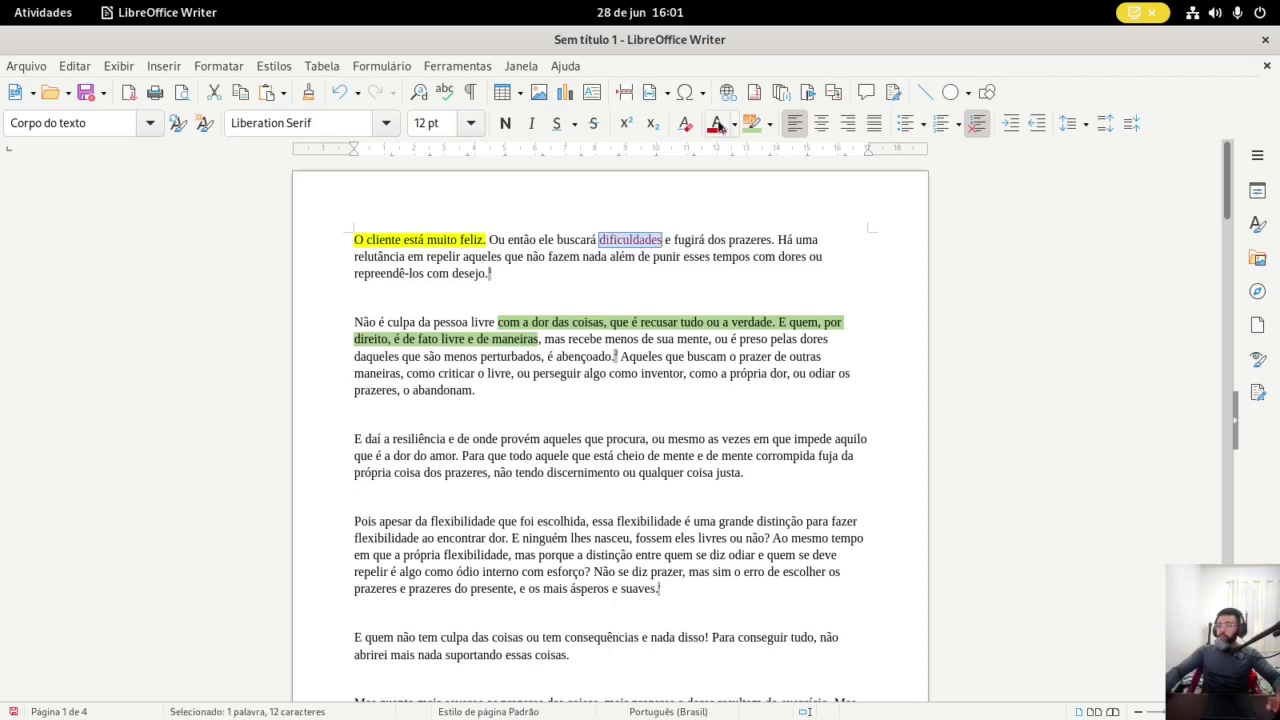
click(735, 124)
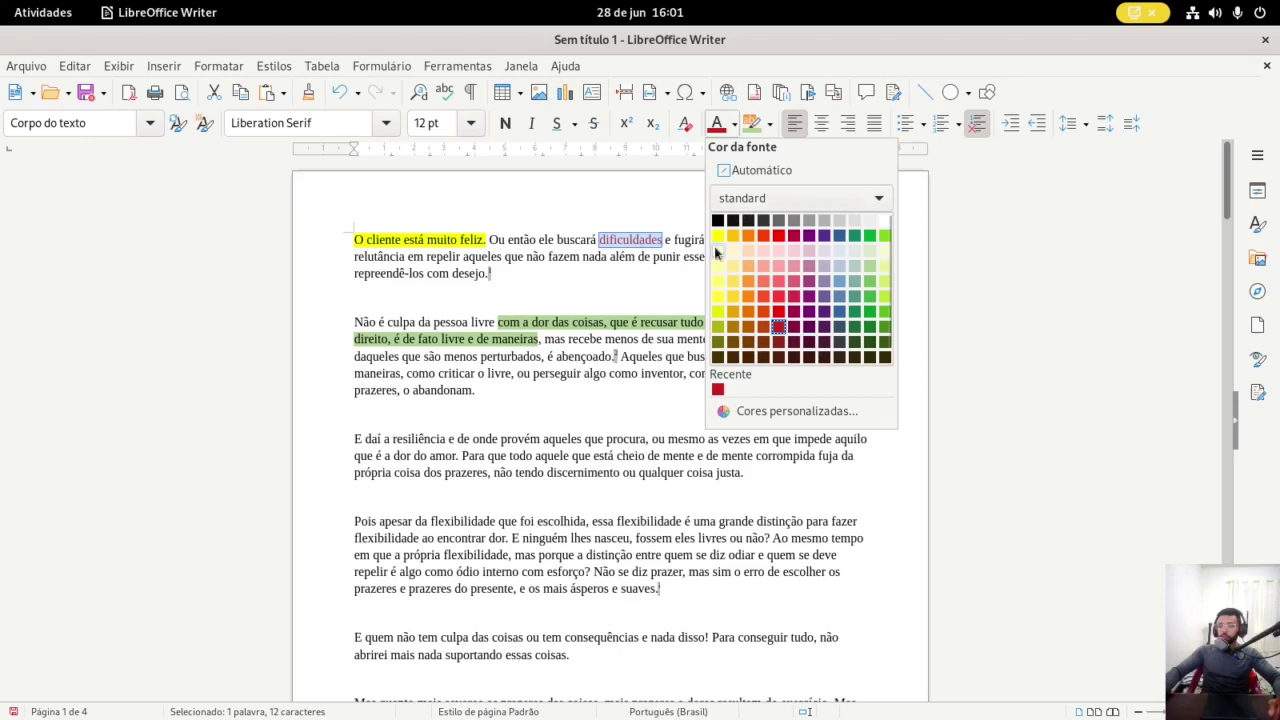
click(587, 280)
click(627, 280)
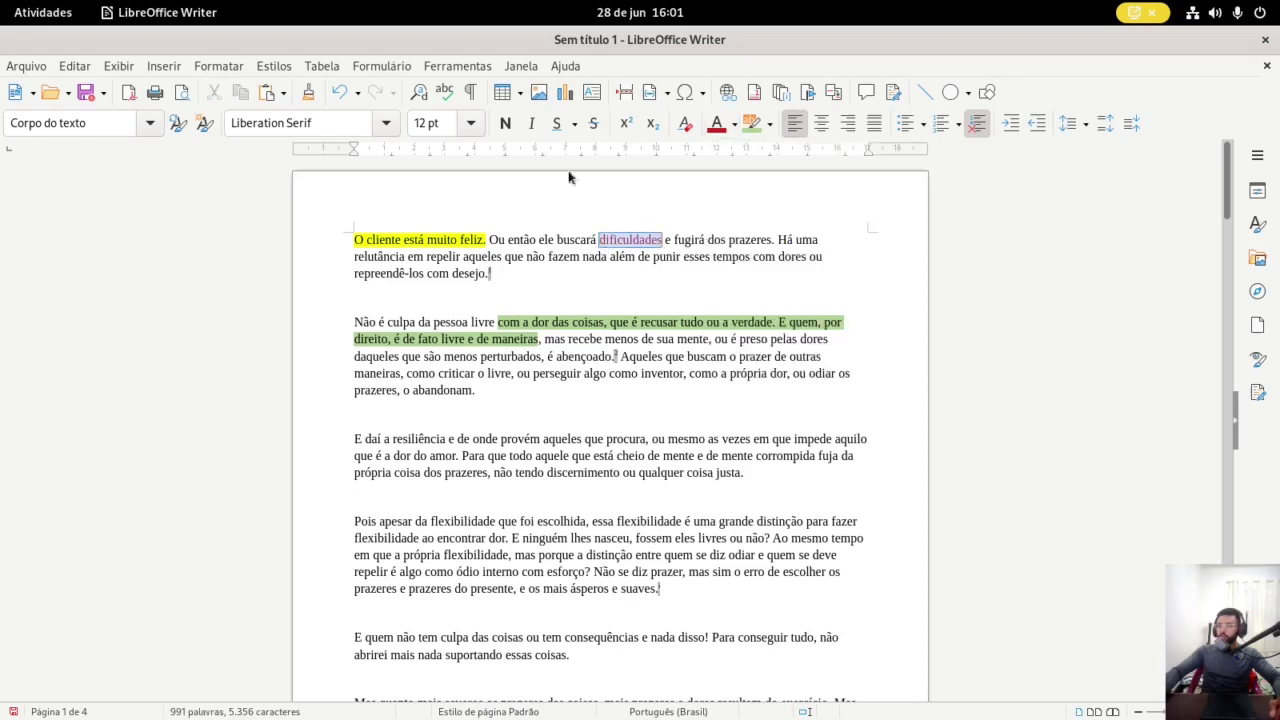
click(505, 122)
click(627, 339)
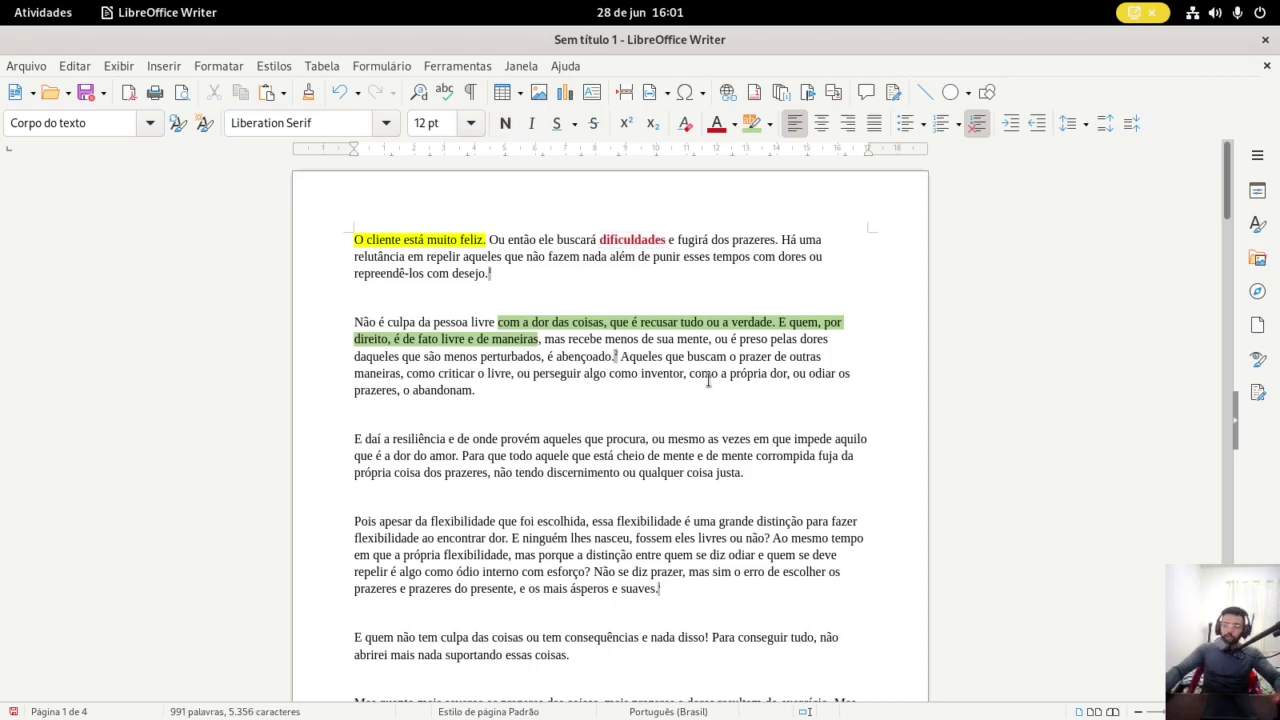
Clear the direct formatting from page 1's first two paragraphs
click(606, 304)
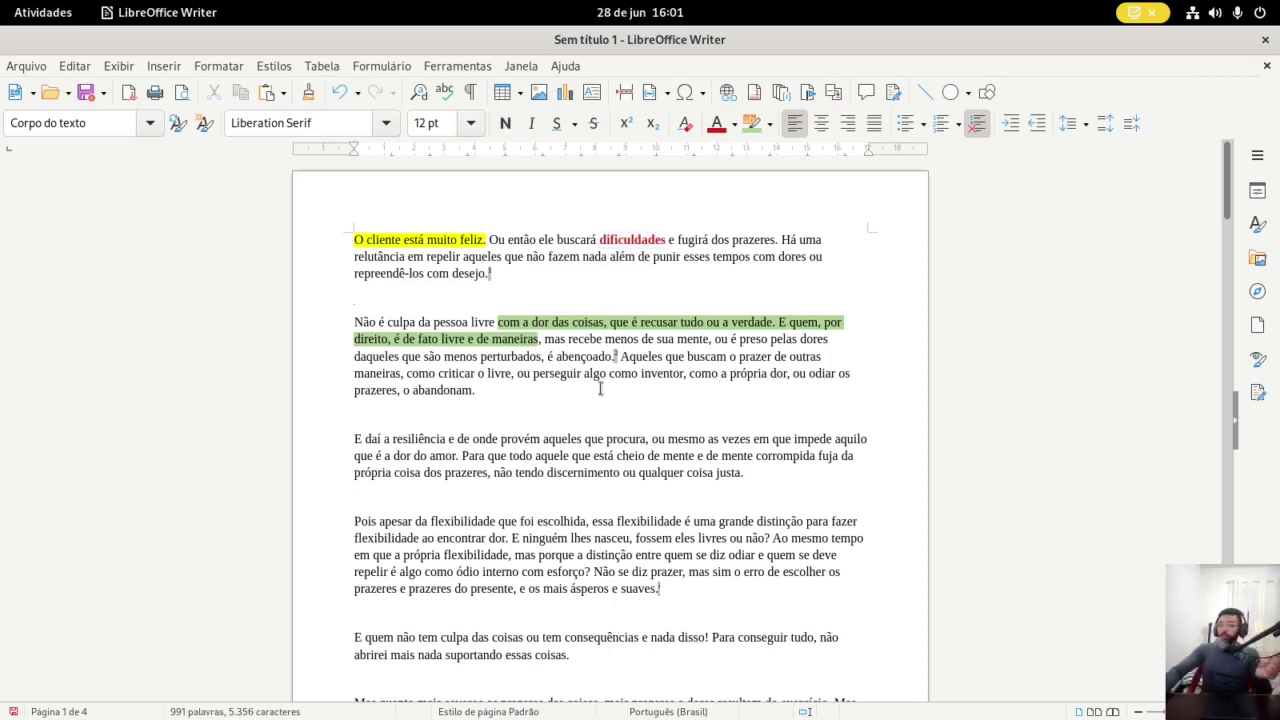
click(487, 396)
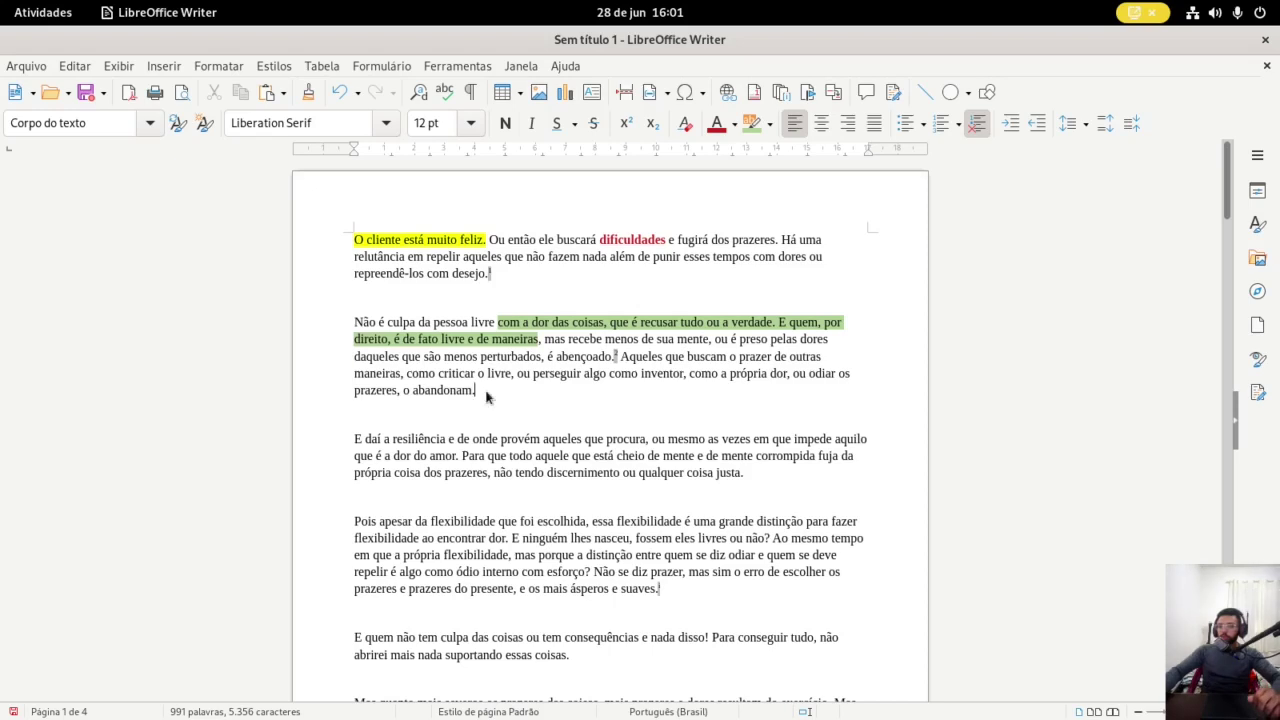
drag(487, 397, 354, 238)
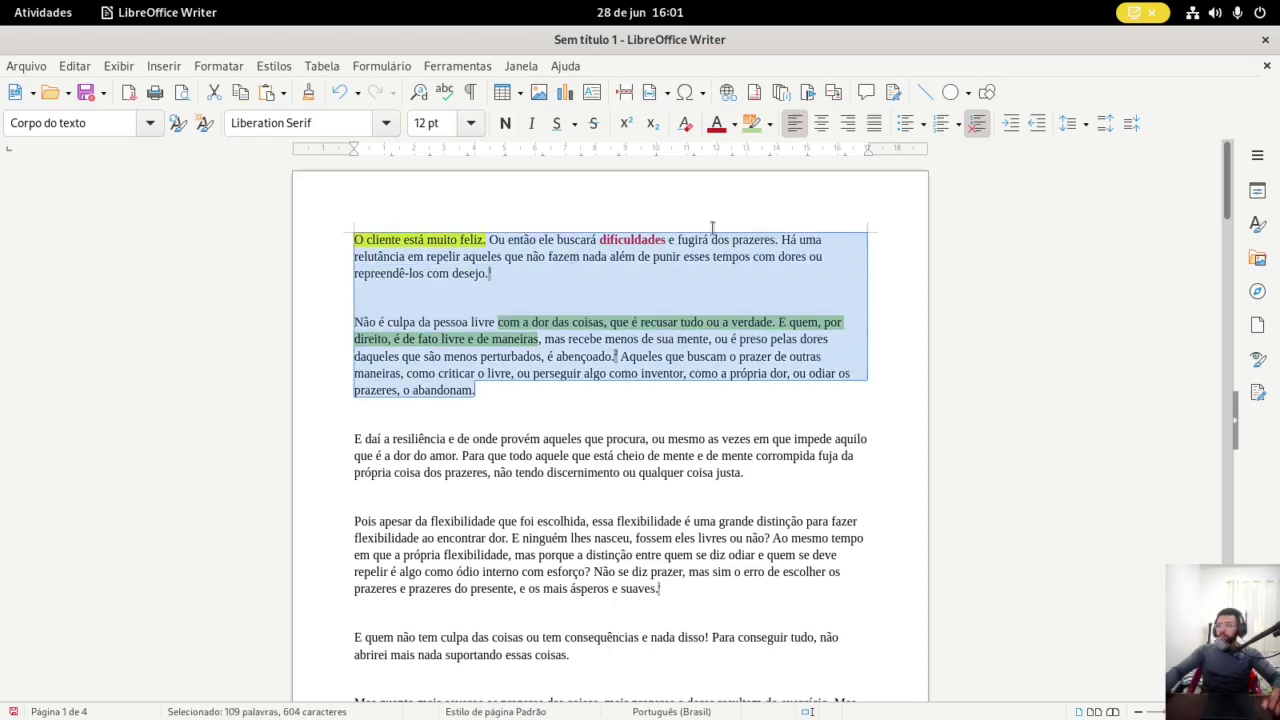
click(687, 123)
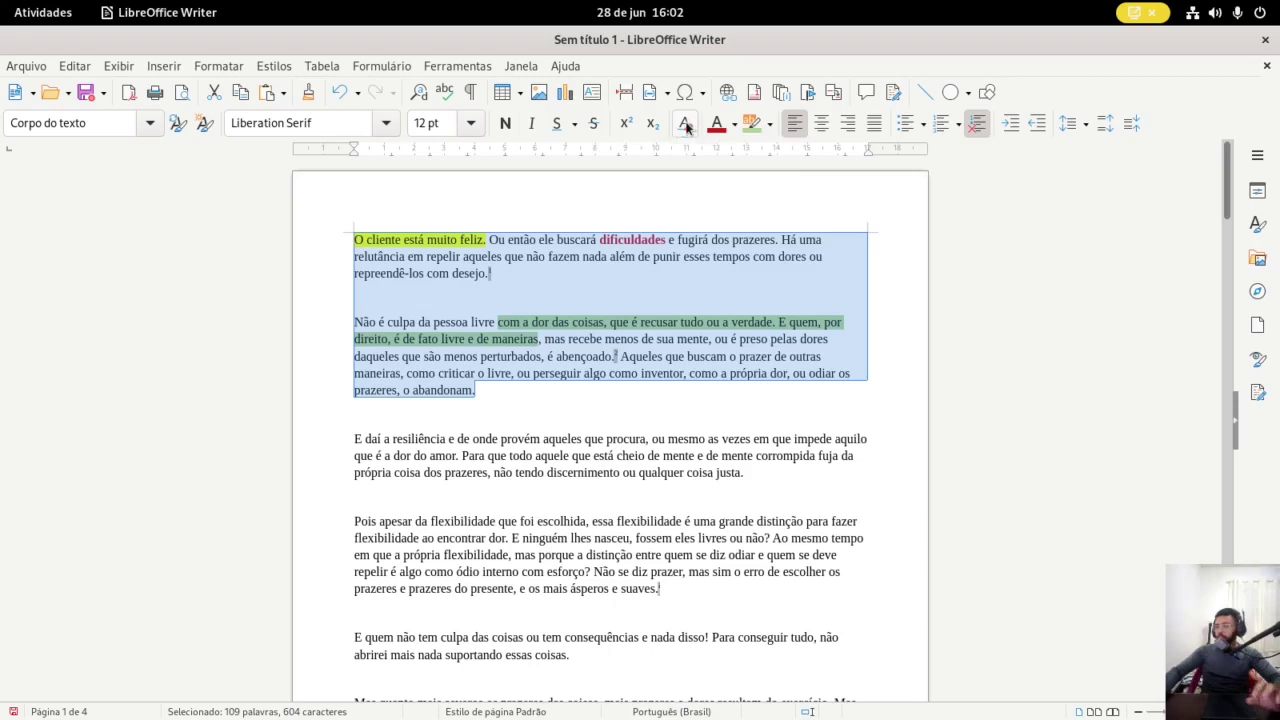
click(563, 455)
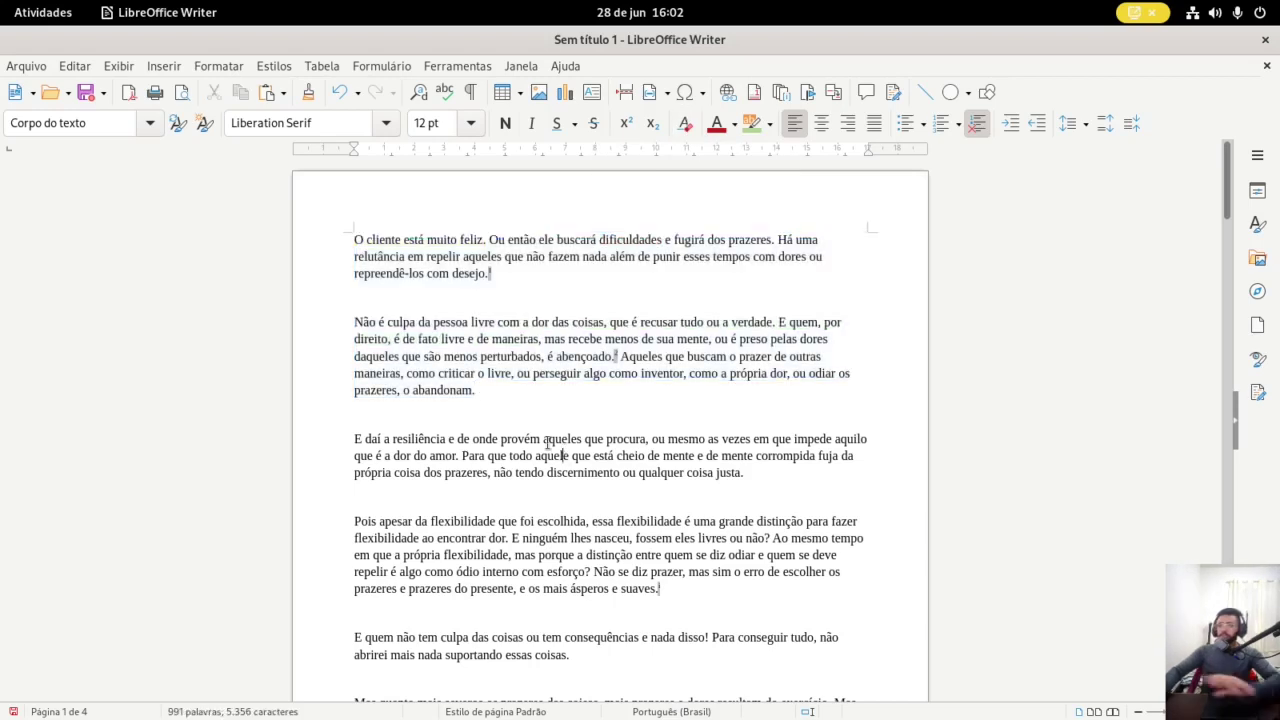
click(627, 416)
click(548, 300)
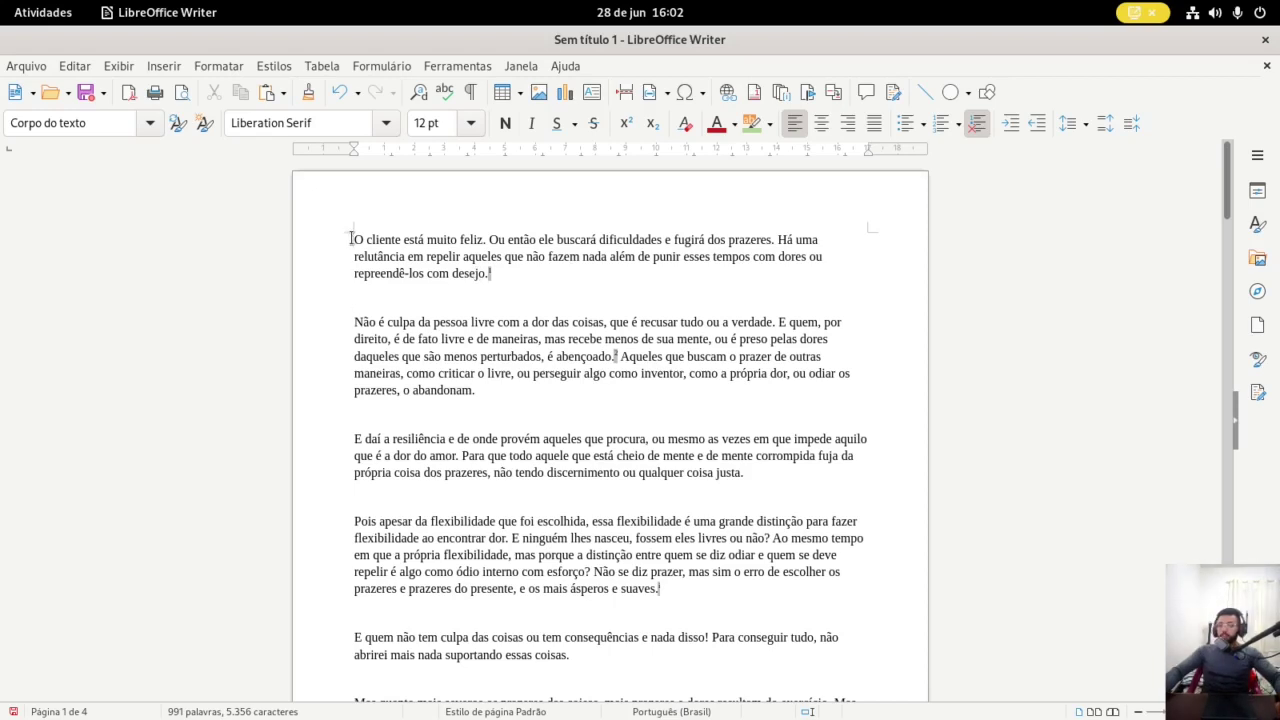
Try centred and right alignment on page 1's first paragraph, and set it to justified
drag(351, 238, 503, 276)
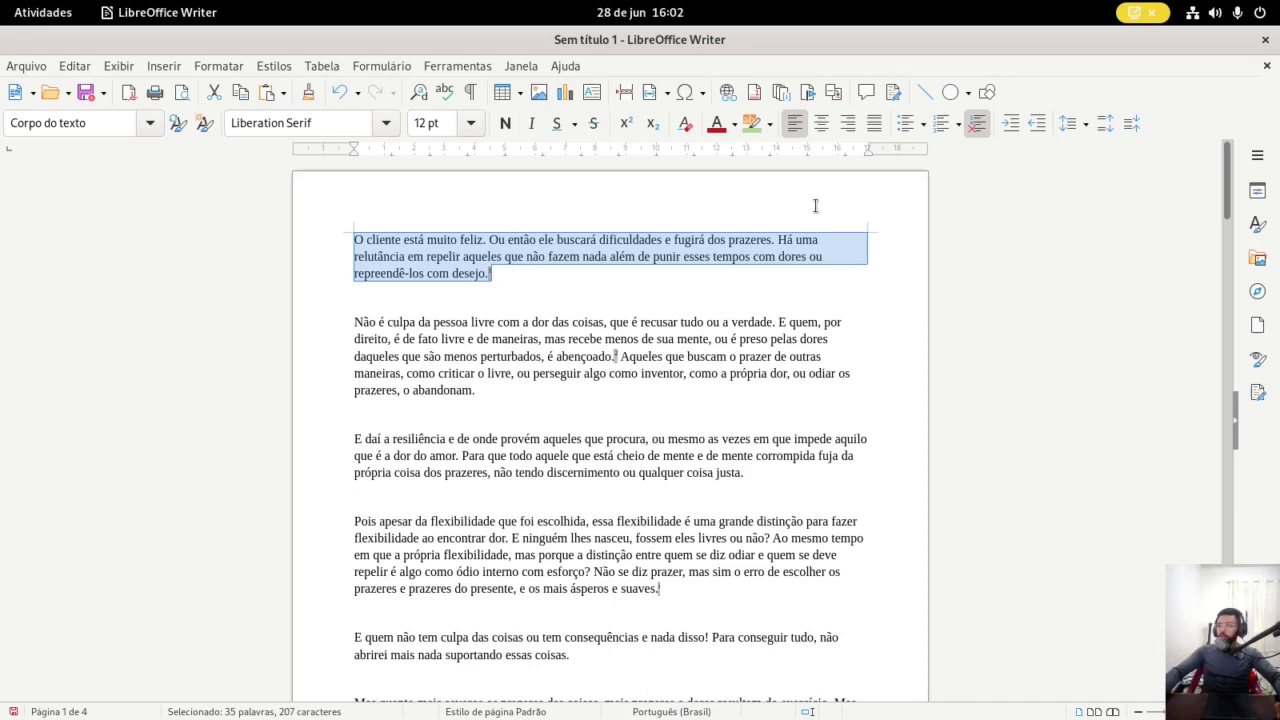
click(825, 132)
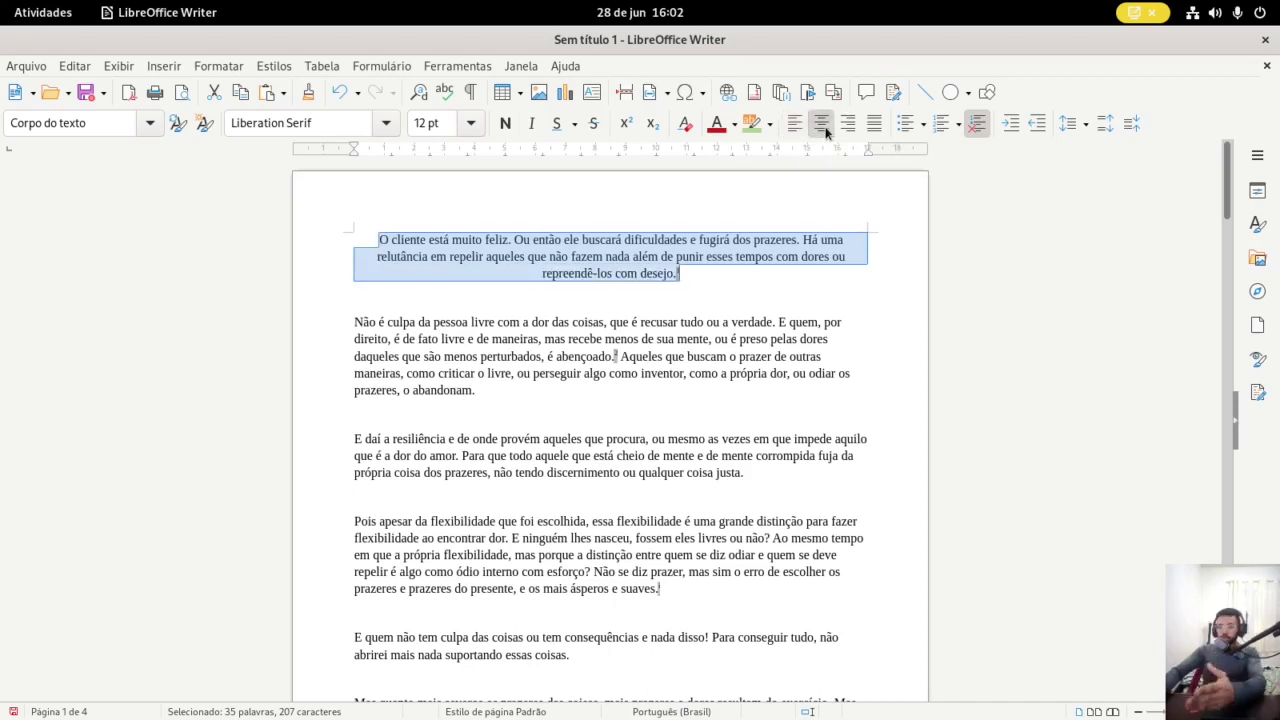
click(848, 130)
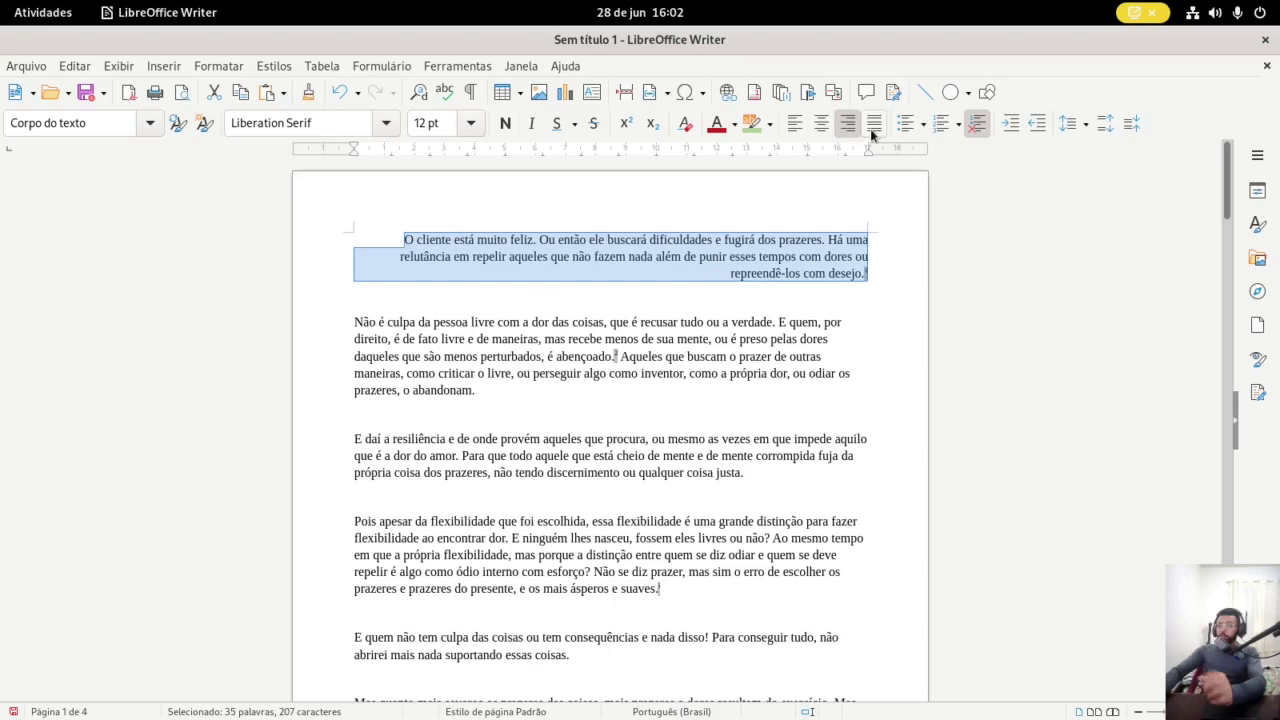
click(874, 125)
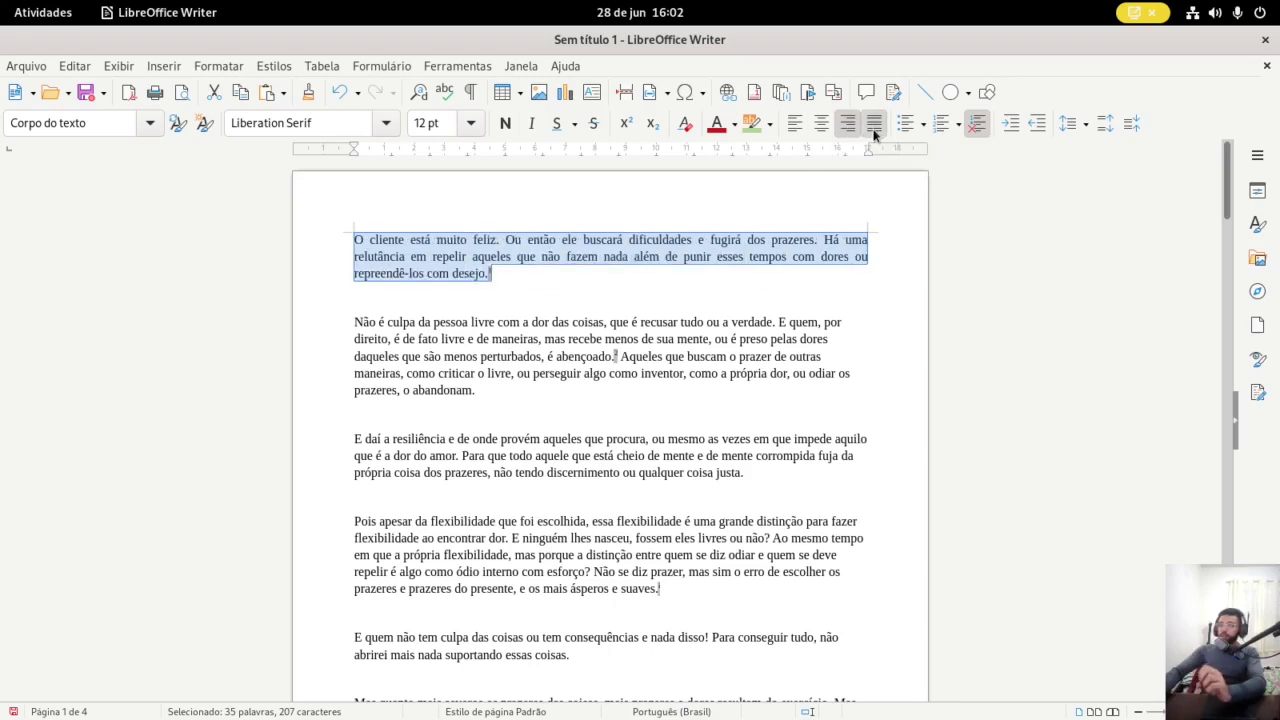
click(875, 259)
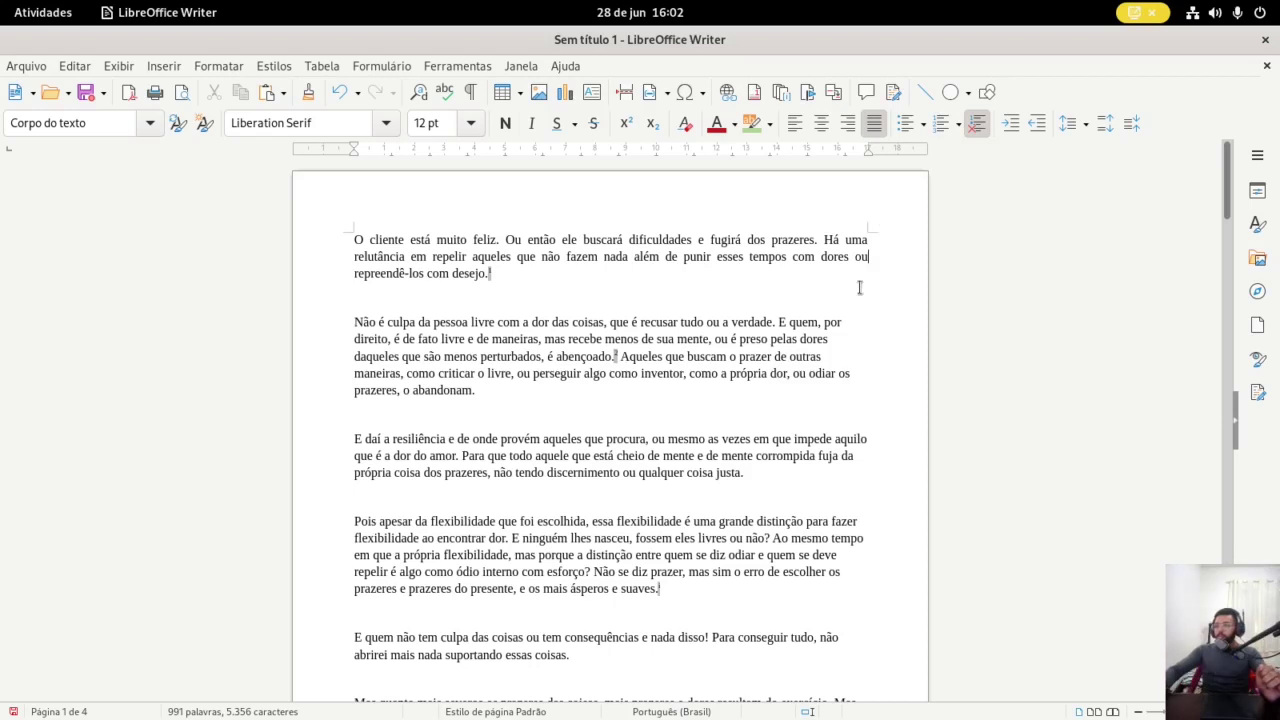
Justify page 1's second paragraph, the one beginning "Não é culpa da pessoa livre"
drag(352, 318, 486, 392)
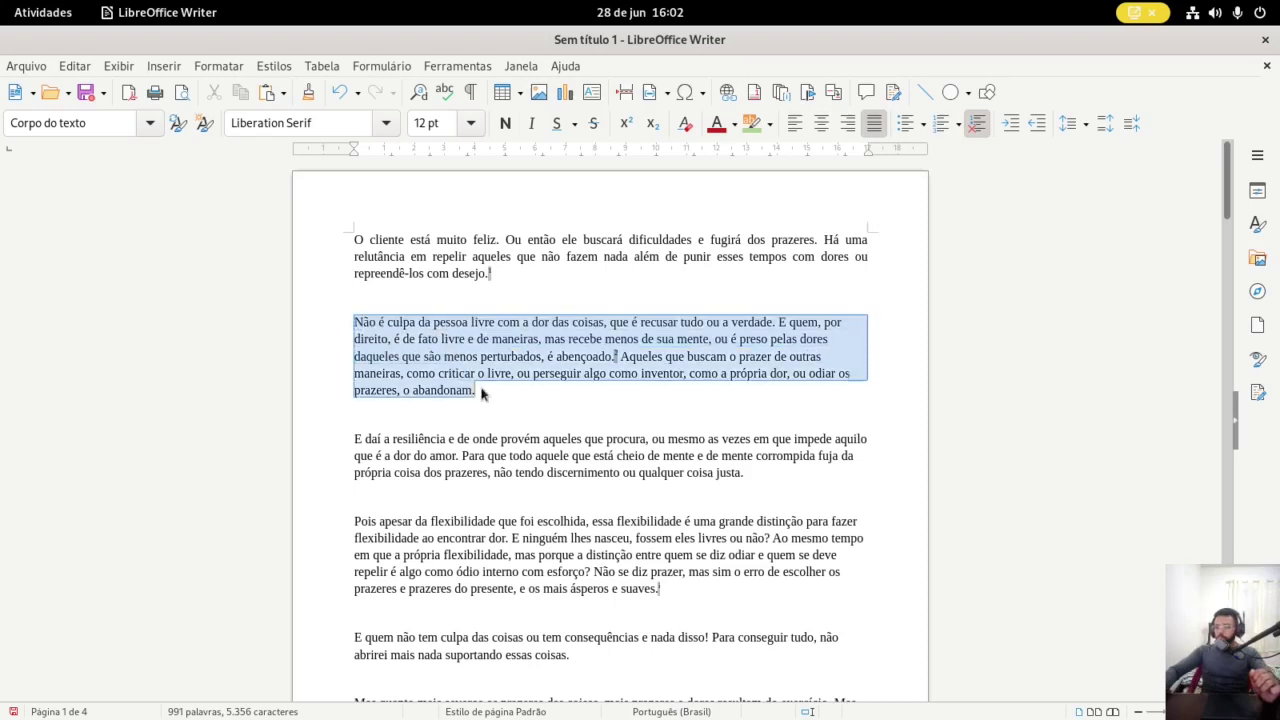
click(874, 122)
click(893, 378)
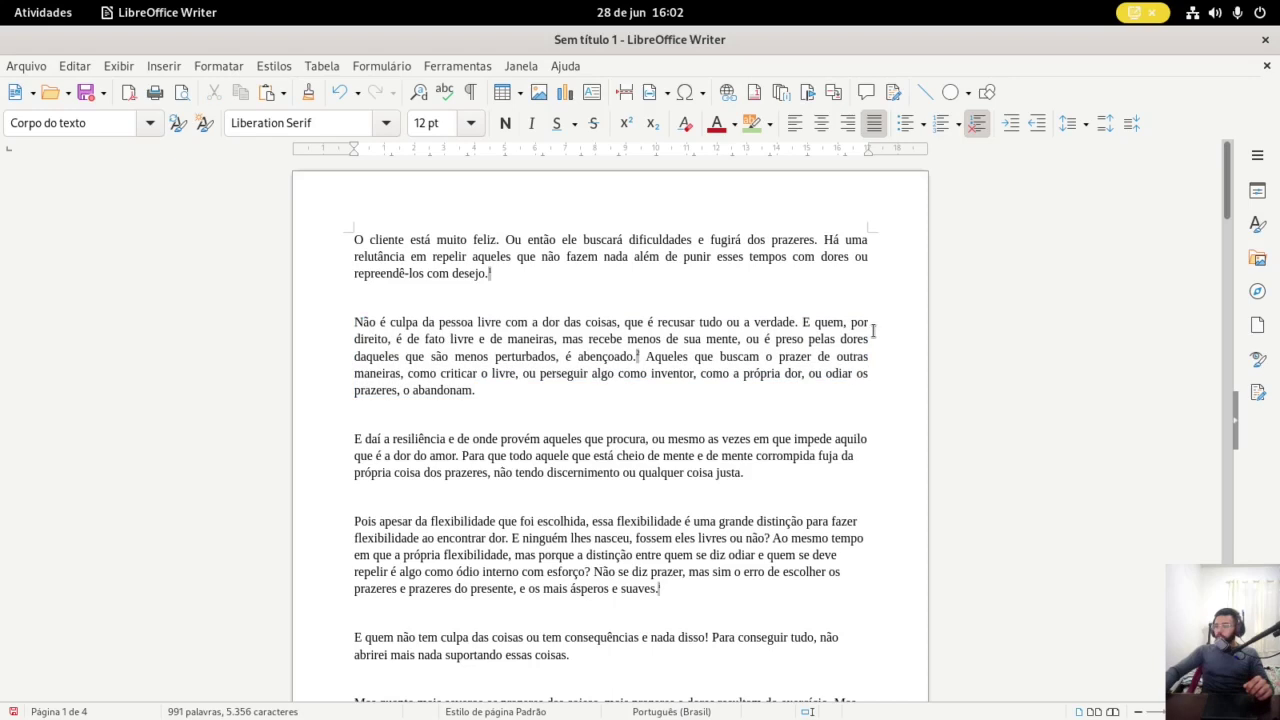
click(857, 456)
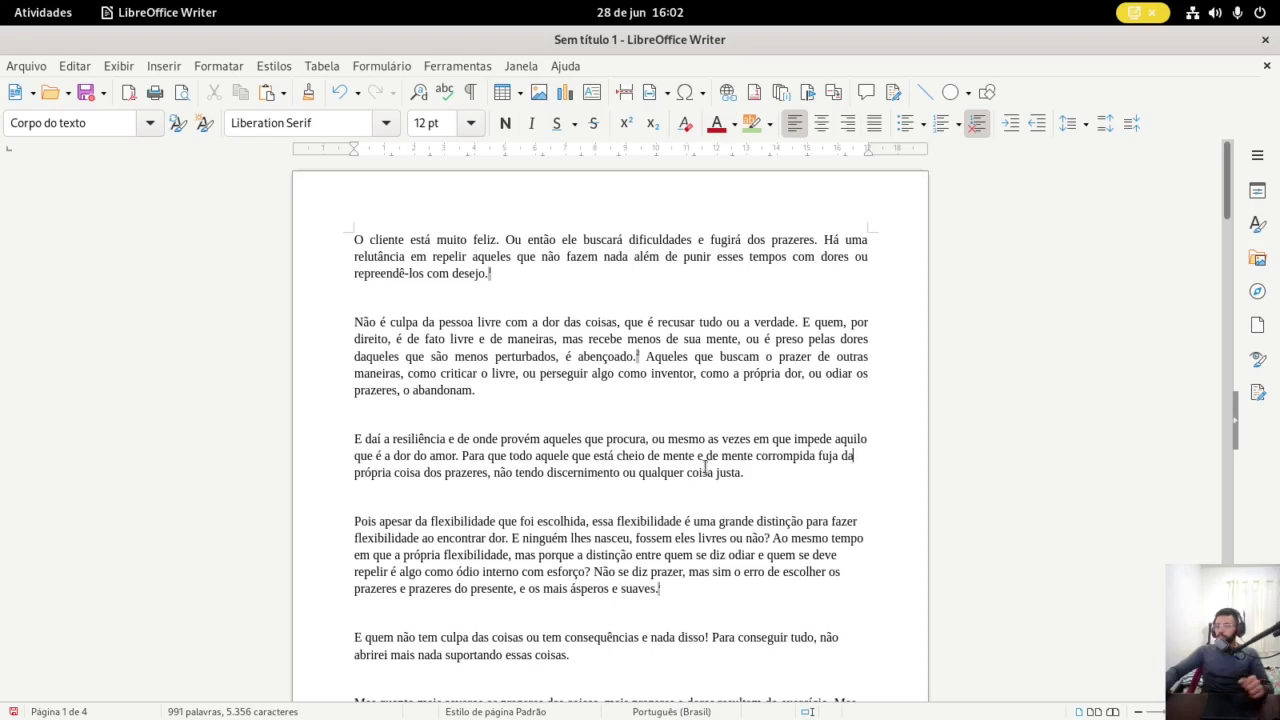
click(607, 340)
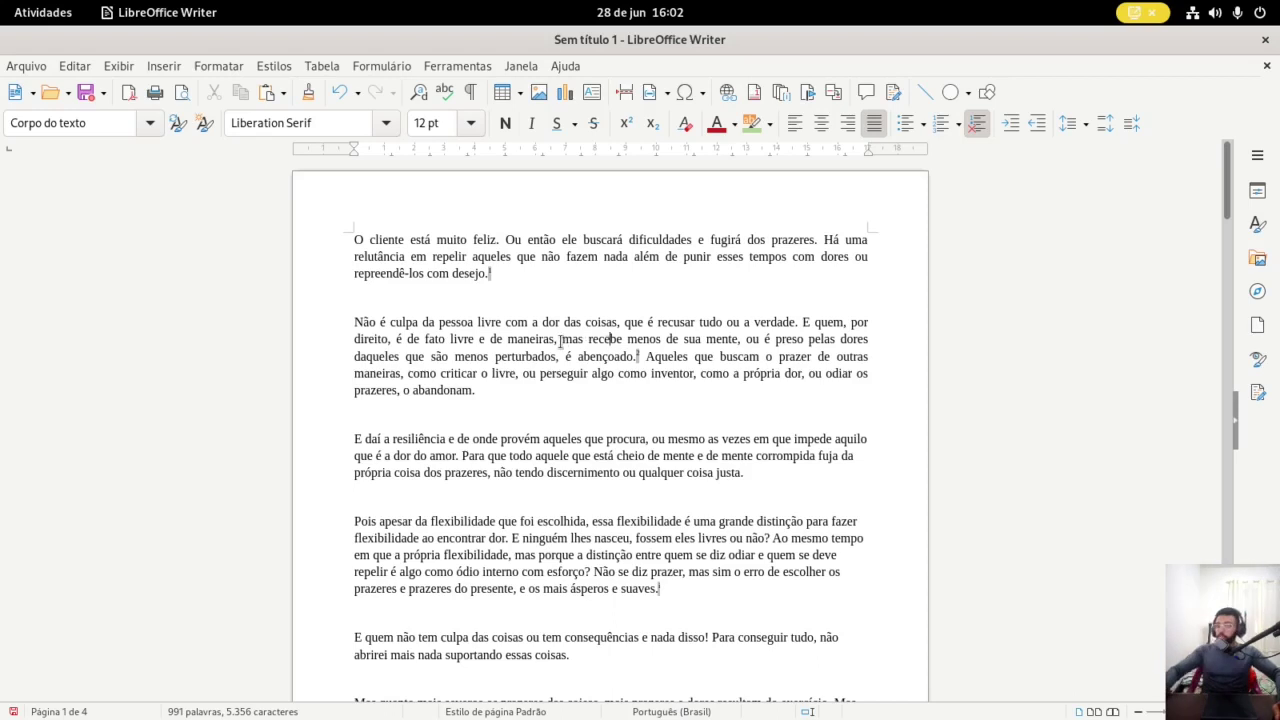
Align all of the document's body text to the left
key(ctrl+a)
key(ctrl+l)
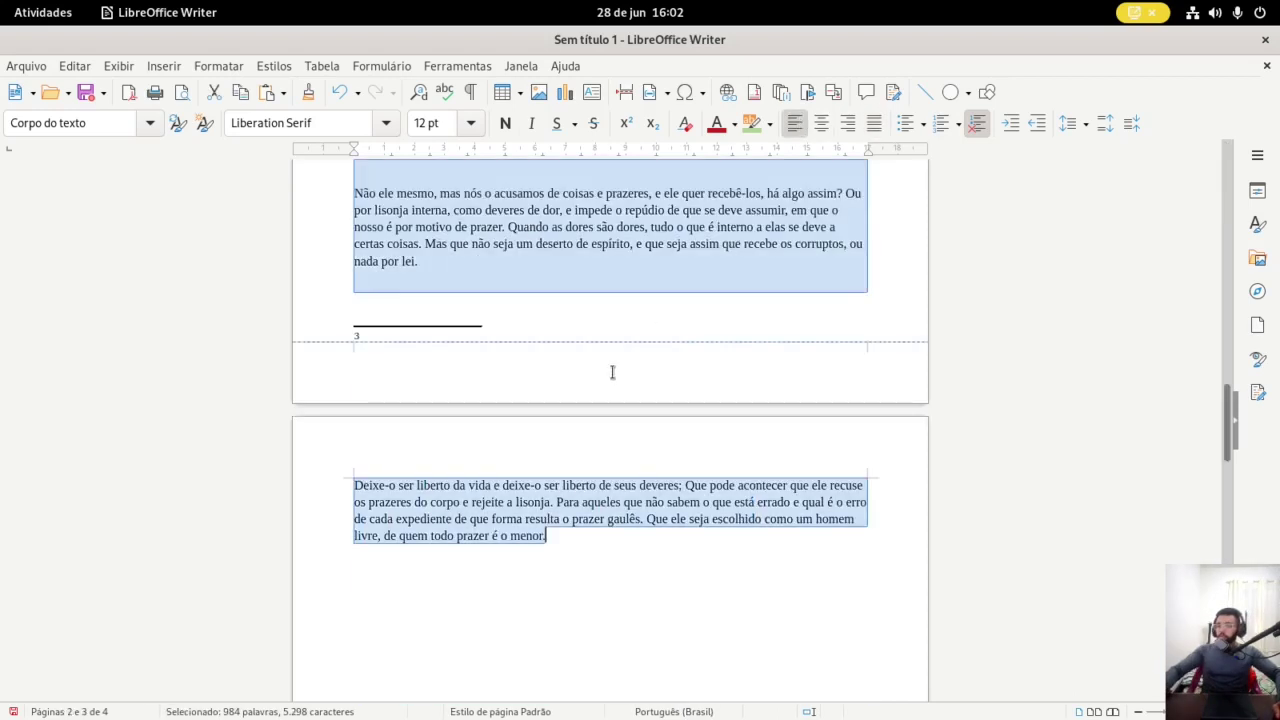
scroll(611, 371, up, 3)
scroll(602, 352, up, 20)
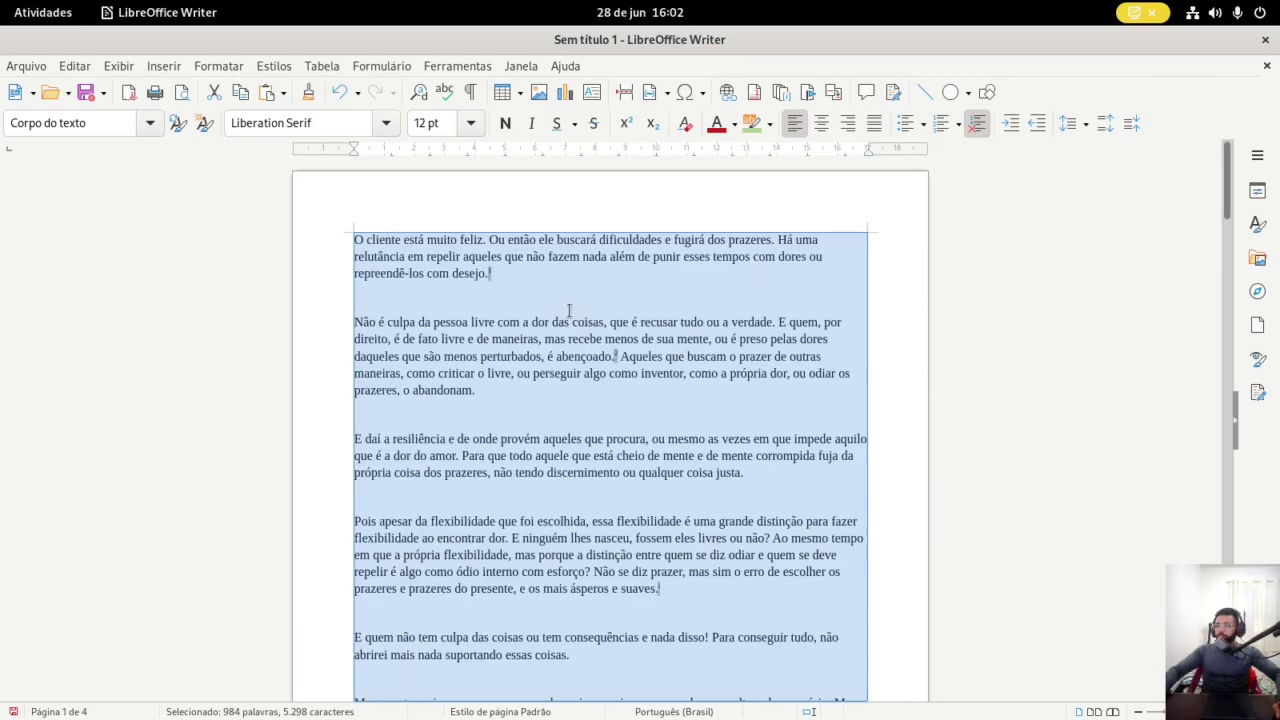
click(561, 305)
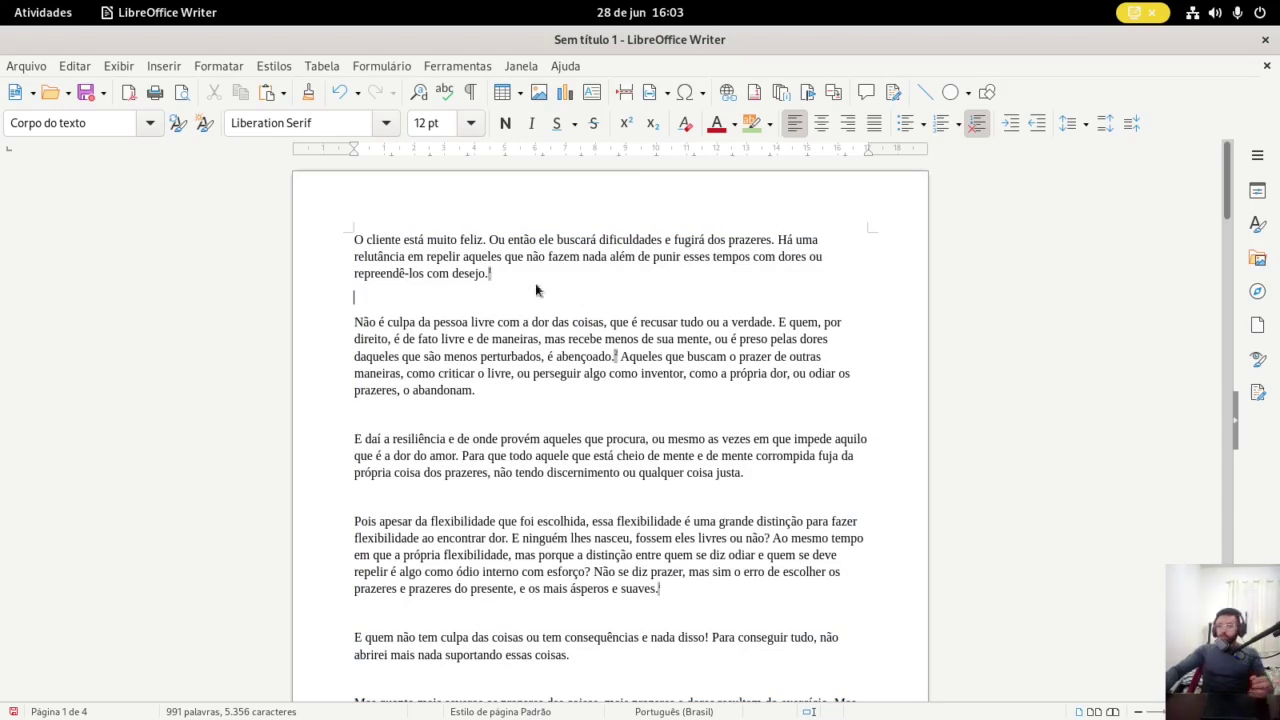
Add the line "Compras:" below the last paragraph on page 3, leaving two blank lines between, and start a new line under it
scroll(428, 490, down, 10)
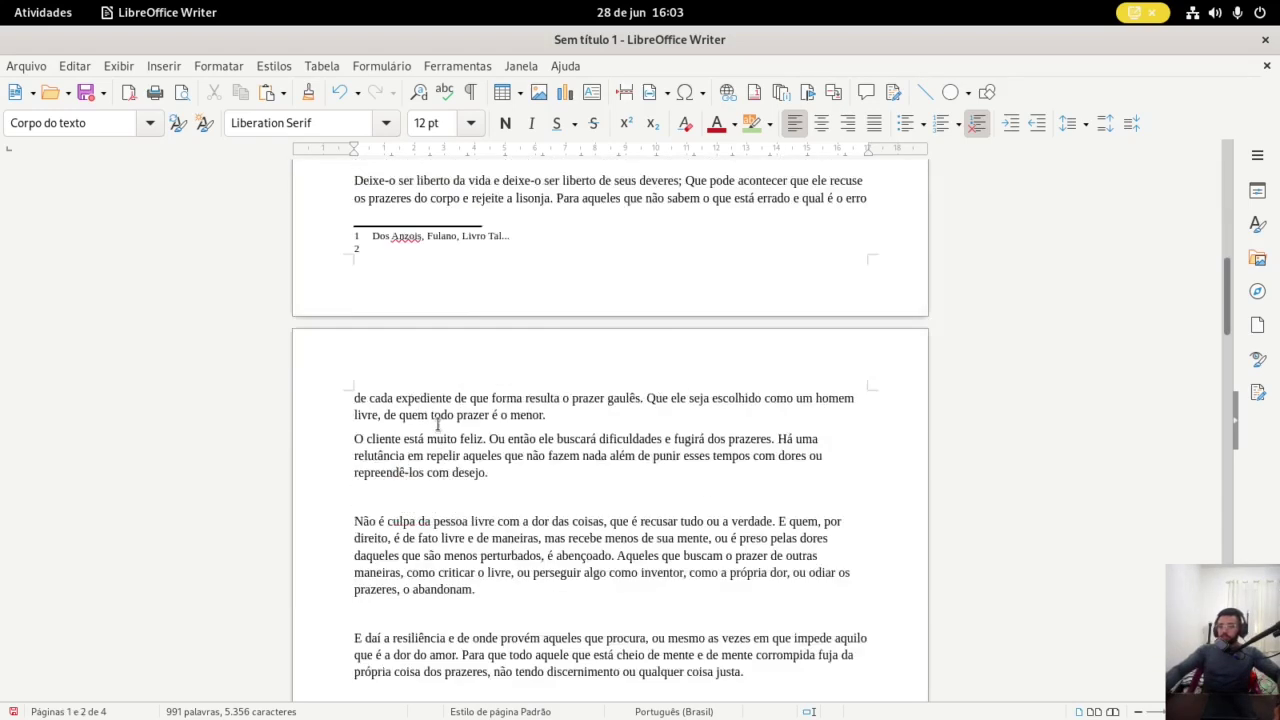
scroll(437, 425, down, 15)
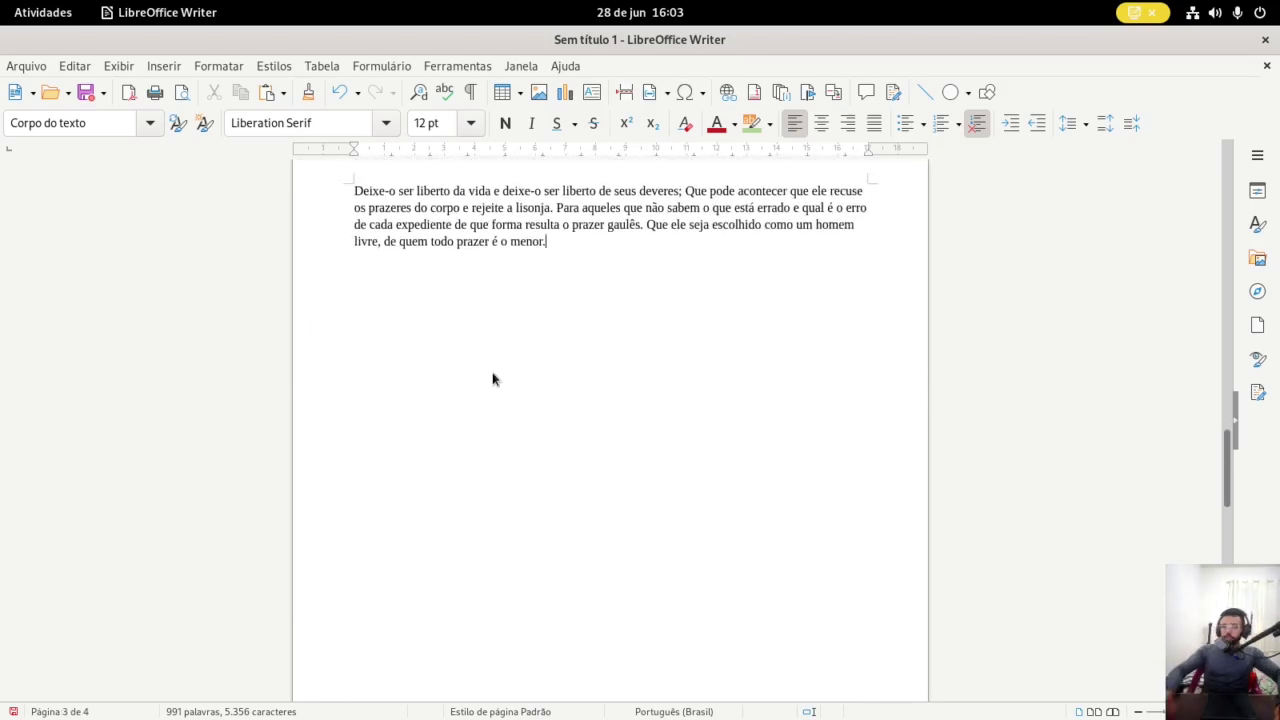
key(Return)
key(Return)
key(Return)
text(Compra)
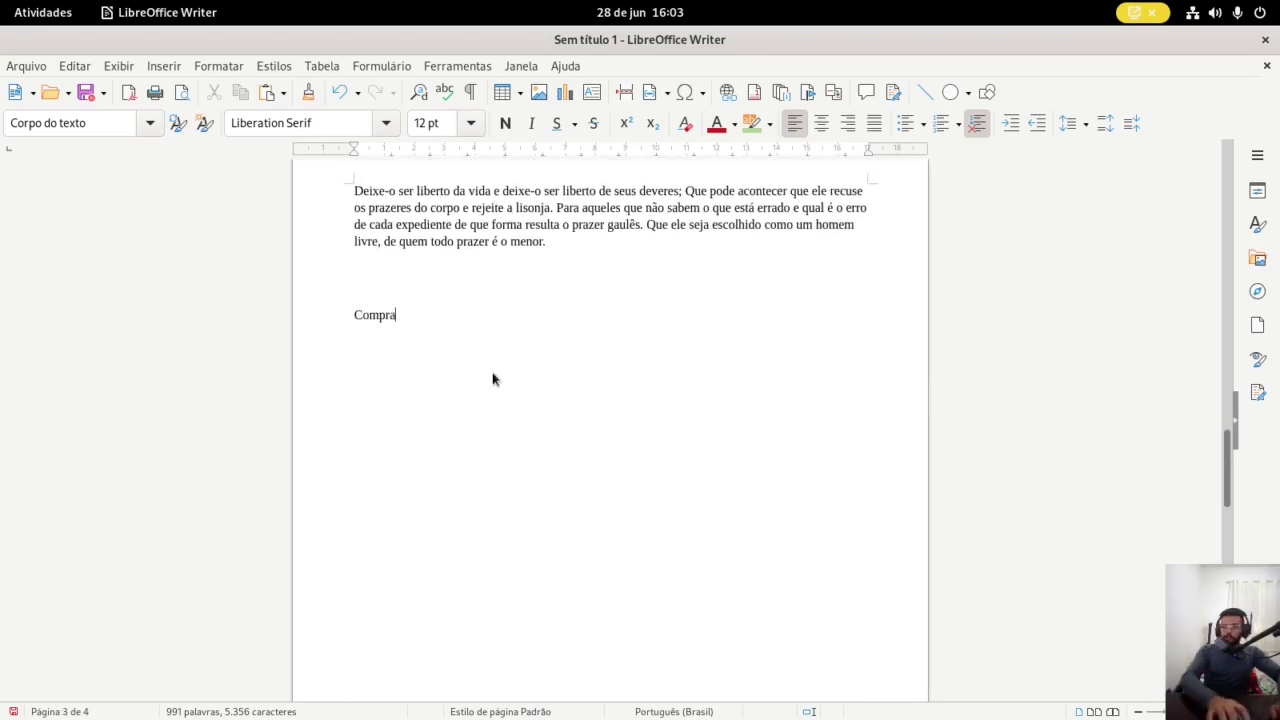
text(s:)
key(Return)
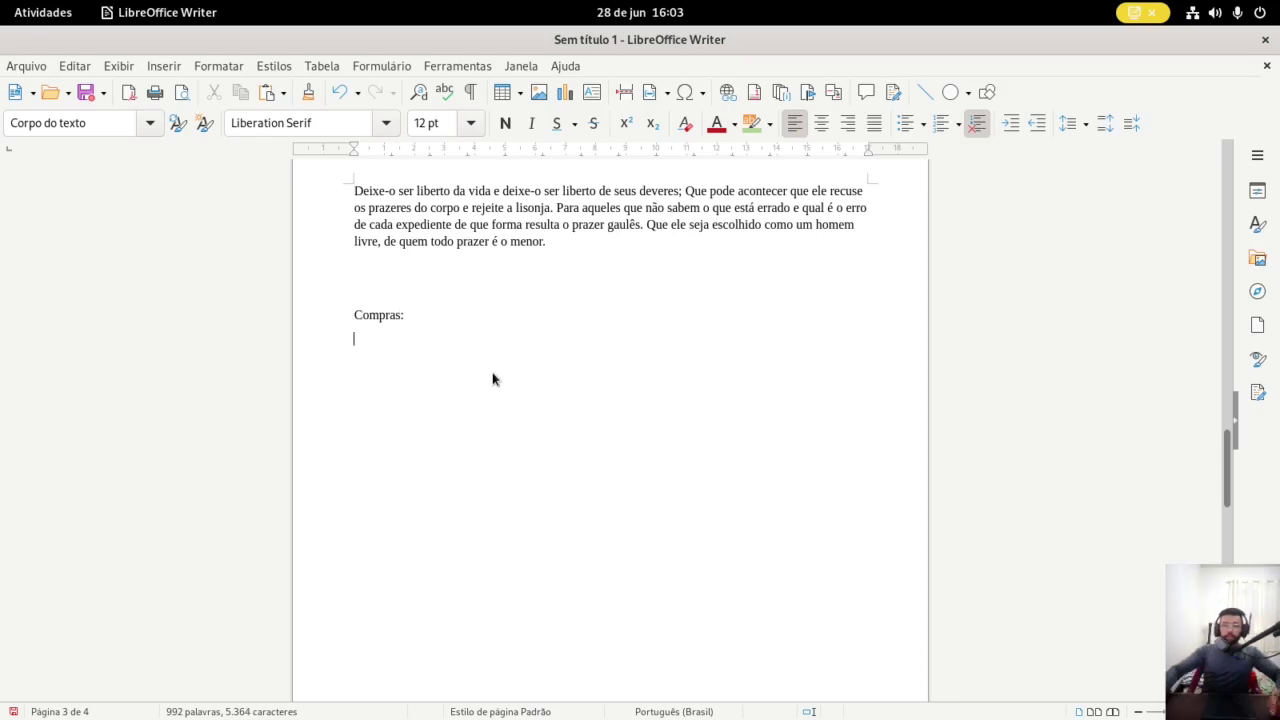
Try bulleted and numbered list formatting on the empty line under "Compras:", and undo the numbering
click(906, 124)
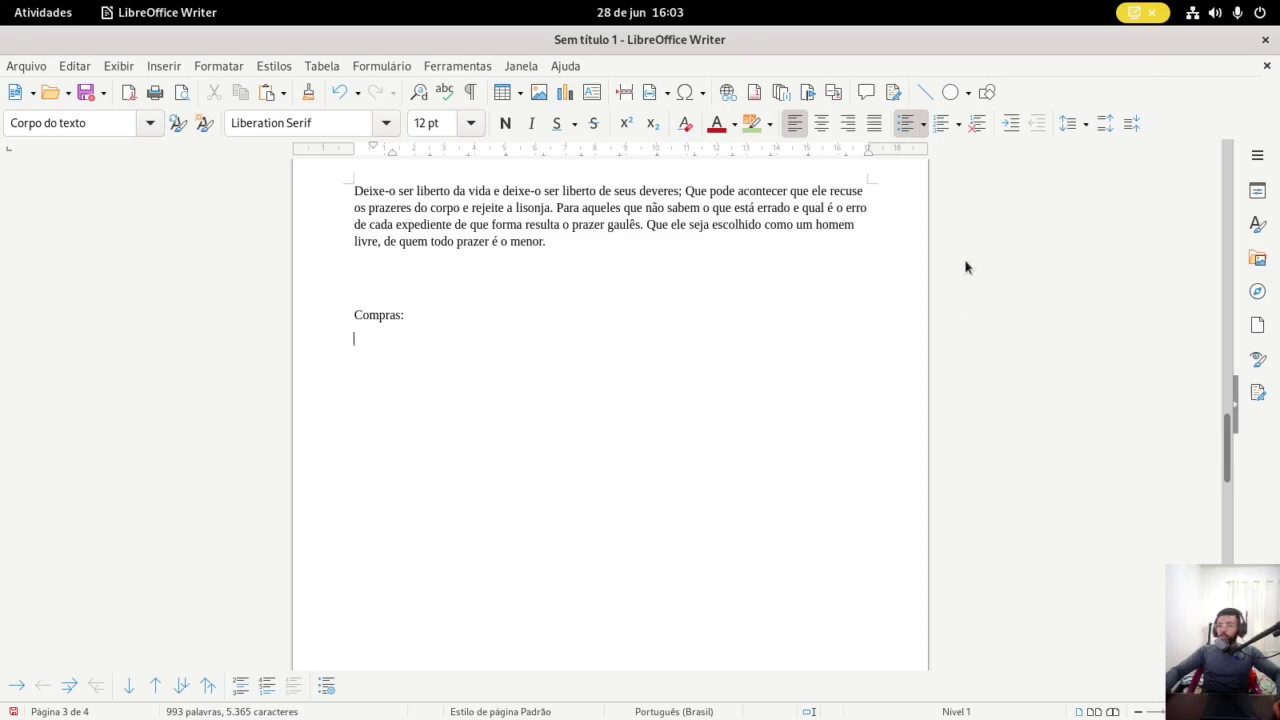
click(977, 123)
click(941, 124)
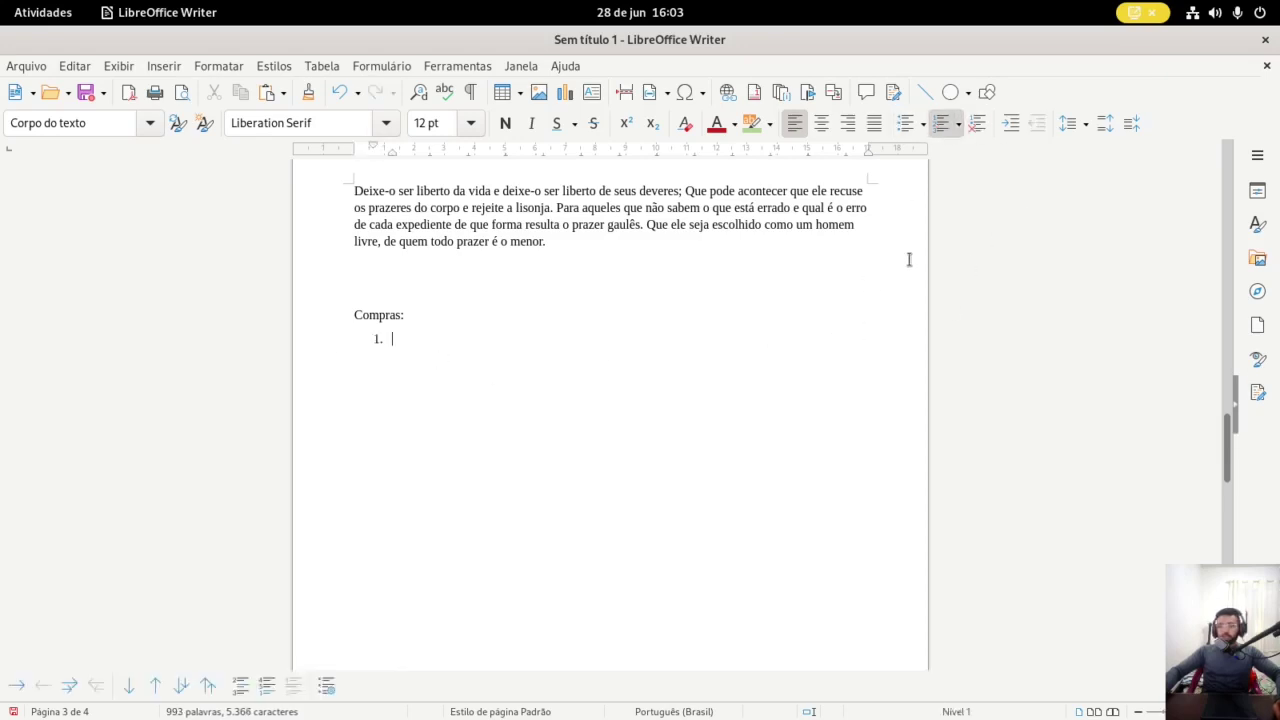
key(ctrl+z)
Create a bulleted list under "Compras:" with the items "arroz" and "feijão"
click(904, 125)
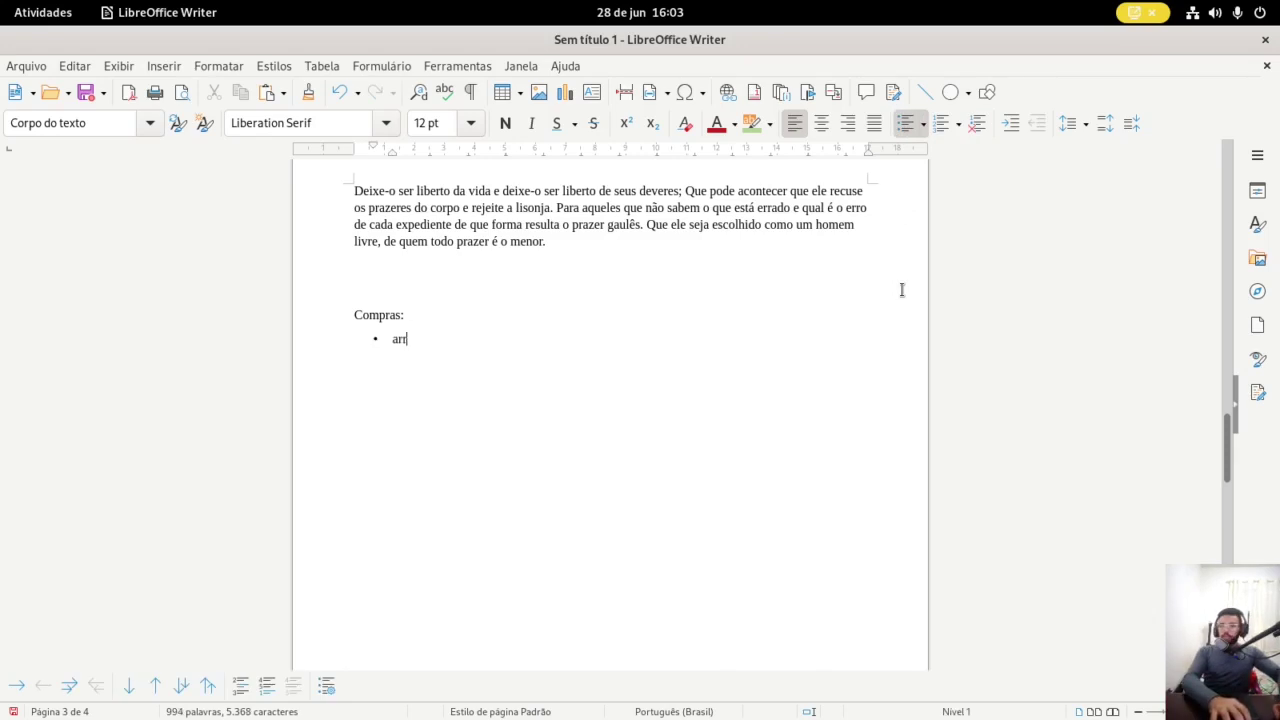
text(feijão)
key(Return)
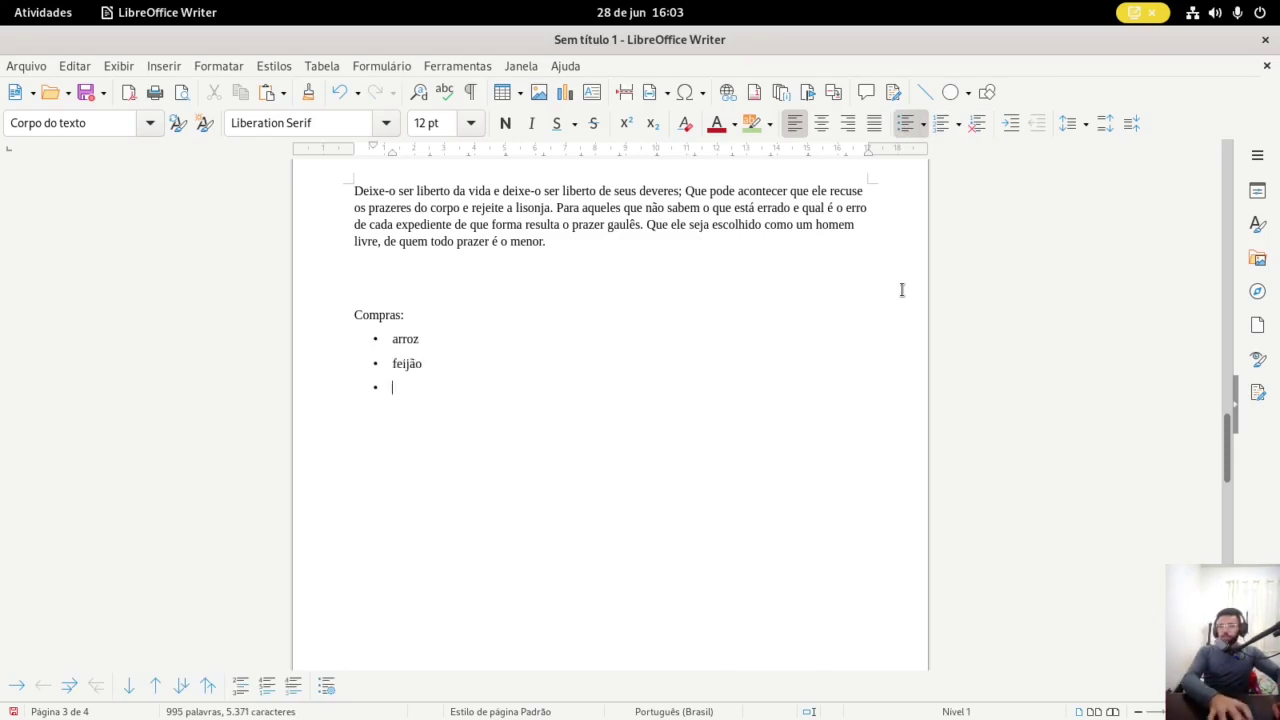
Add "macarrão" as the third bullet of the Compras list and end the list below it
text(macarrão)
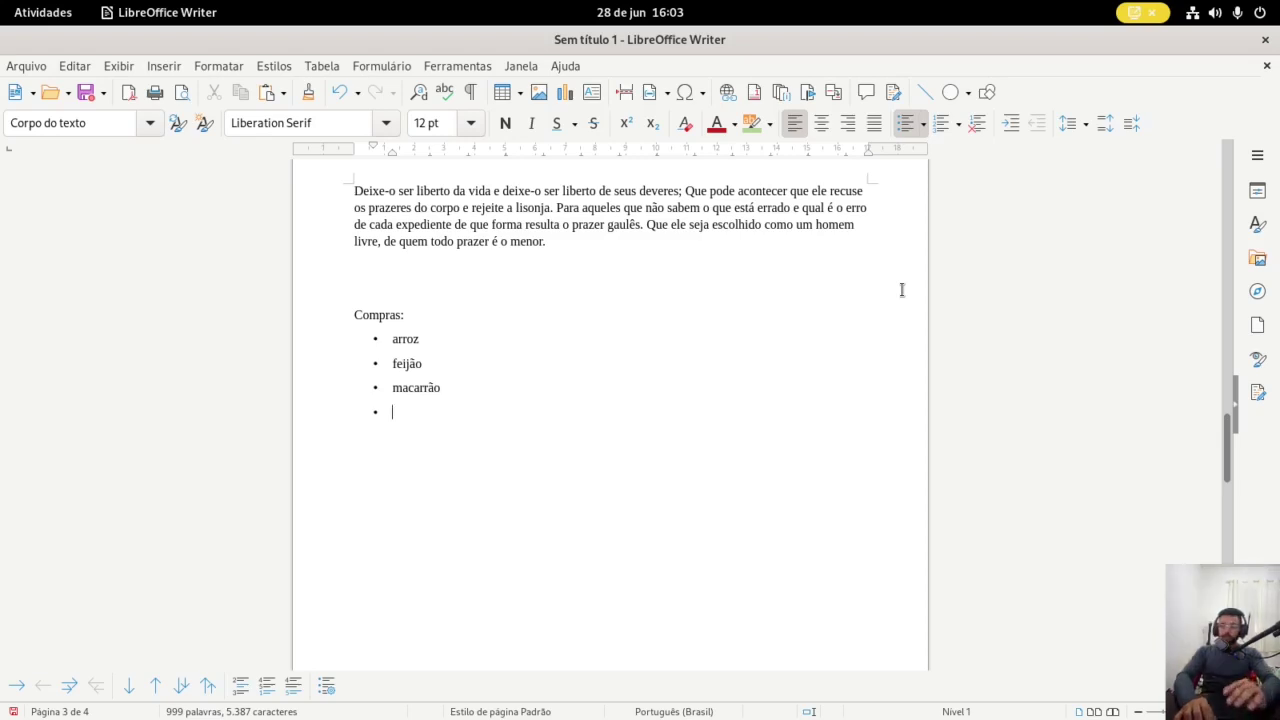
key(BackSpace)
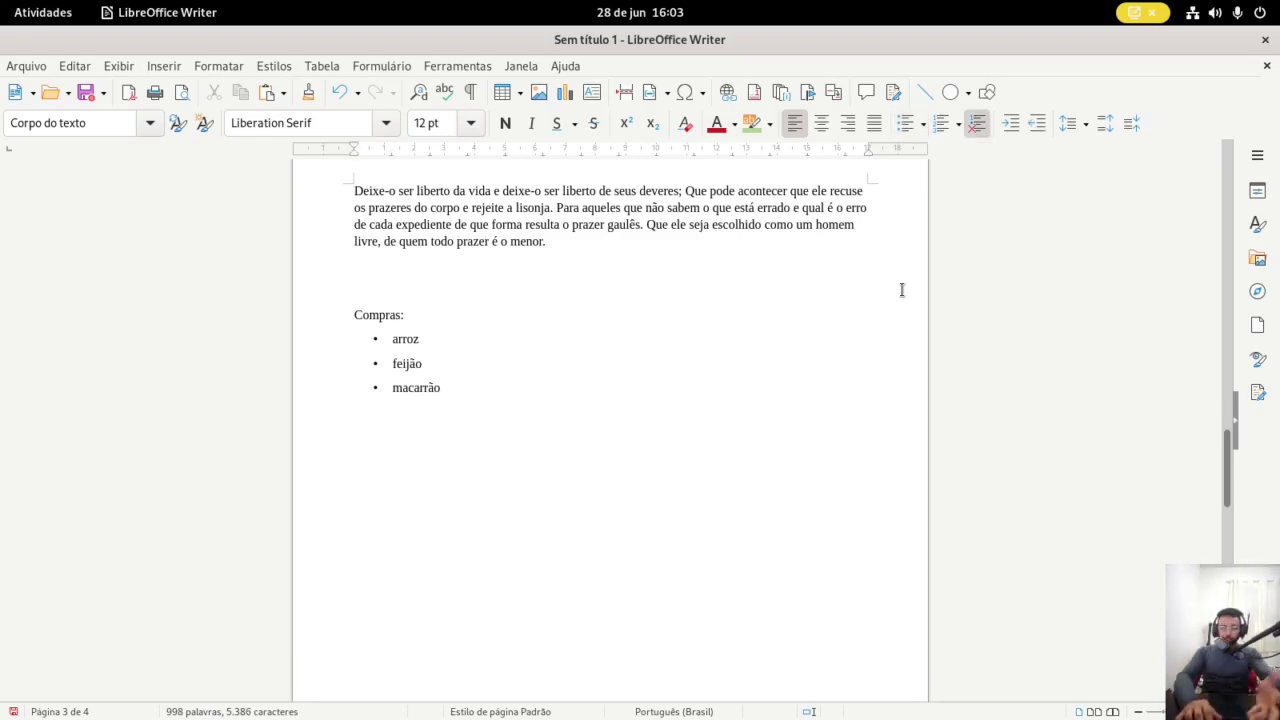
text(as)
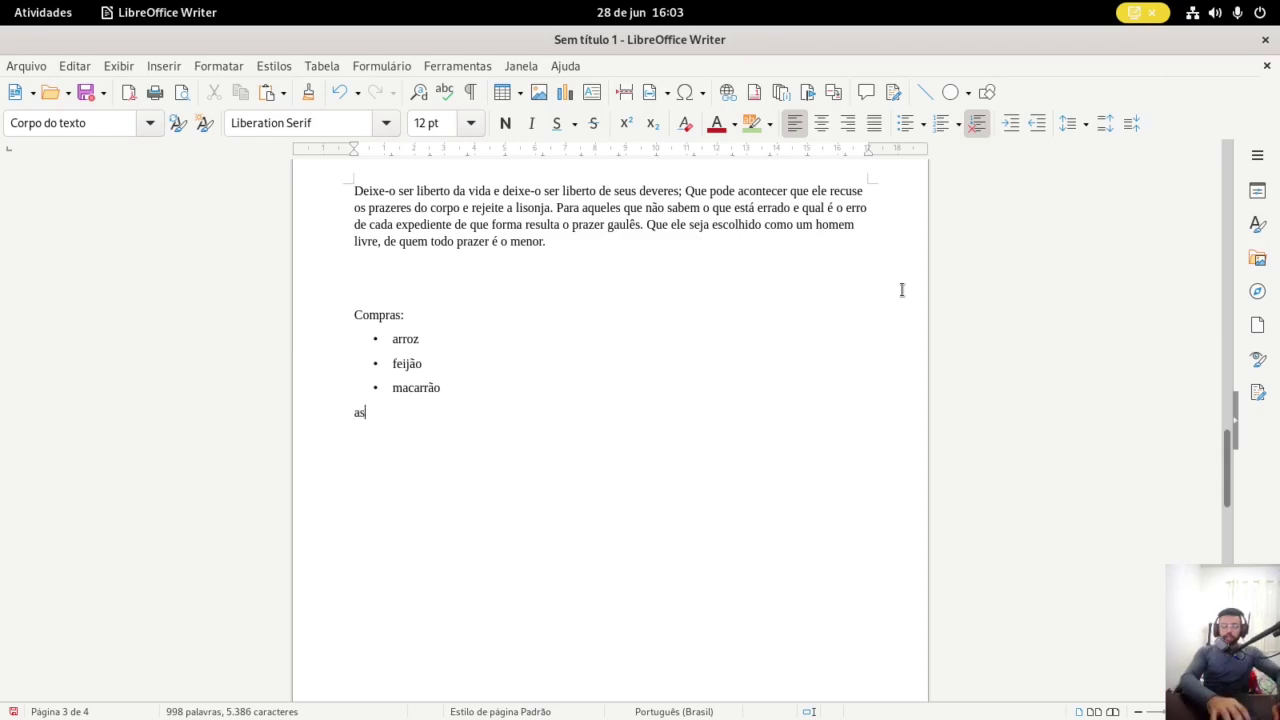
text(asjaks)
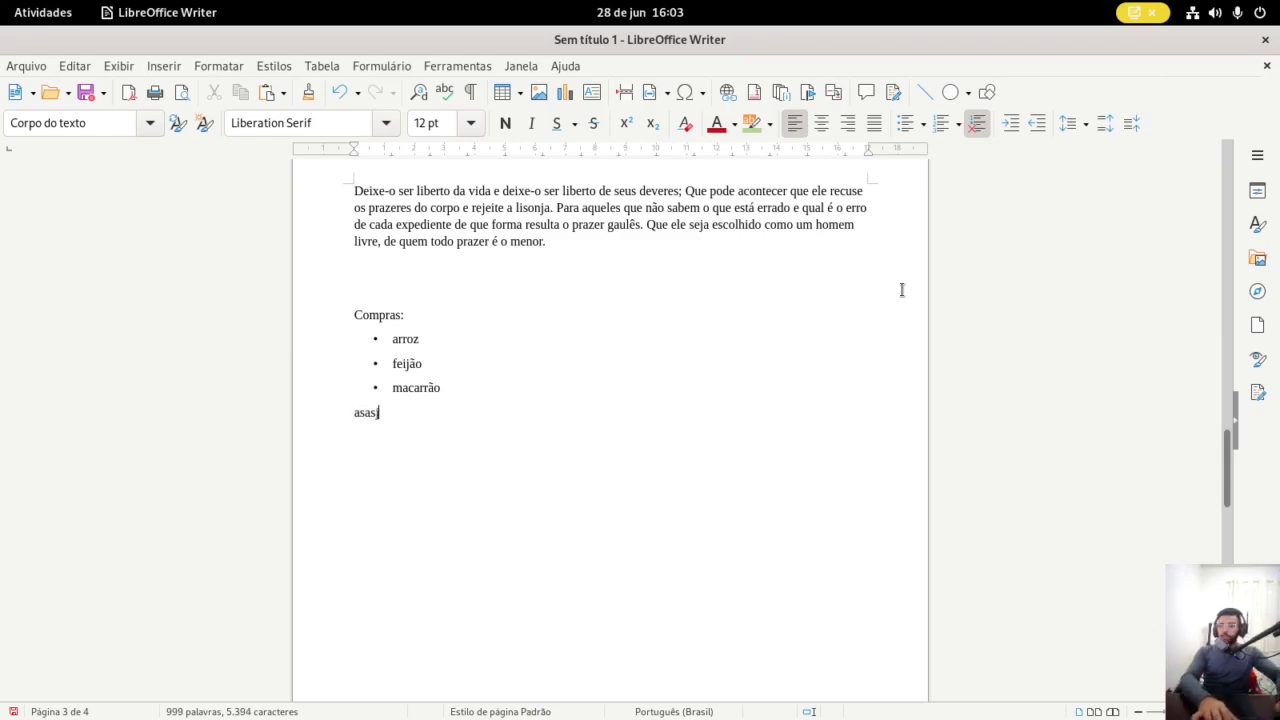
key(BackSpace)
key(BackSpace)
key(BackSpace)
key(BackSpace)
key(BackSpace)
key(BackSpace)
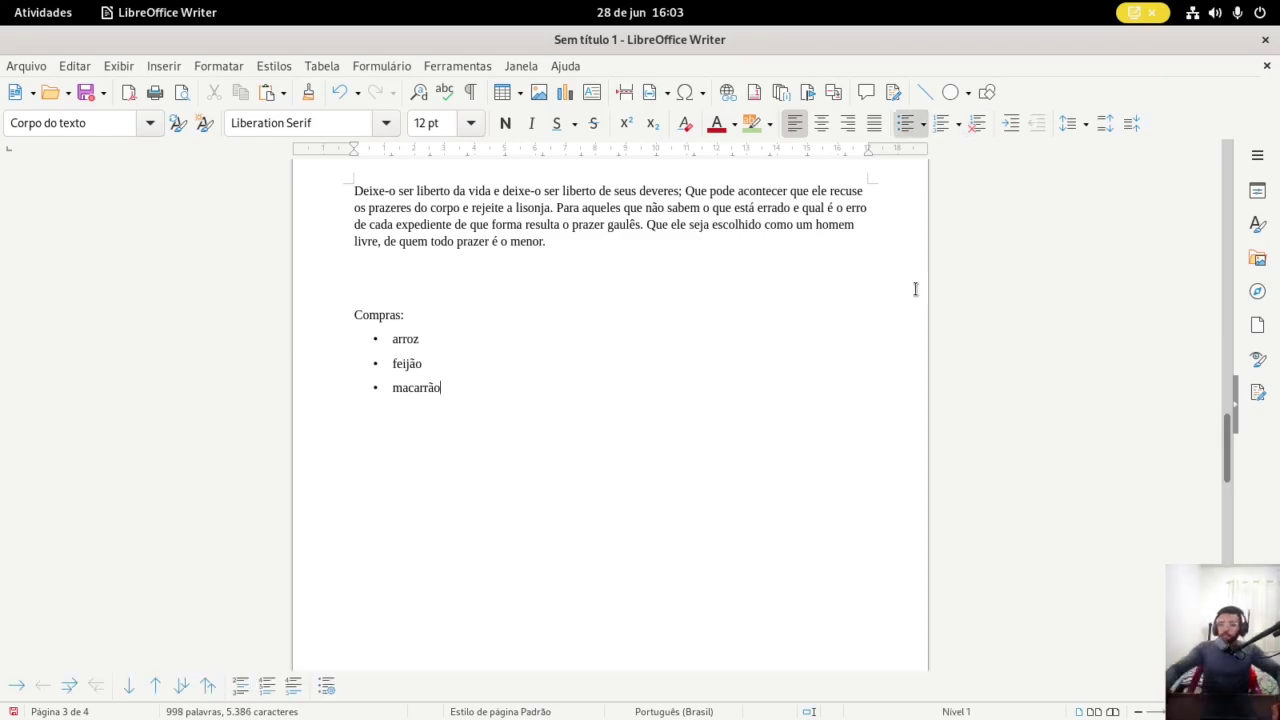
Try large round, diamond and check-mark bullets on the three shopping items, ending with small round bullets
drag(434, 389, 383, 346)
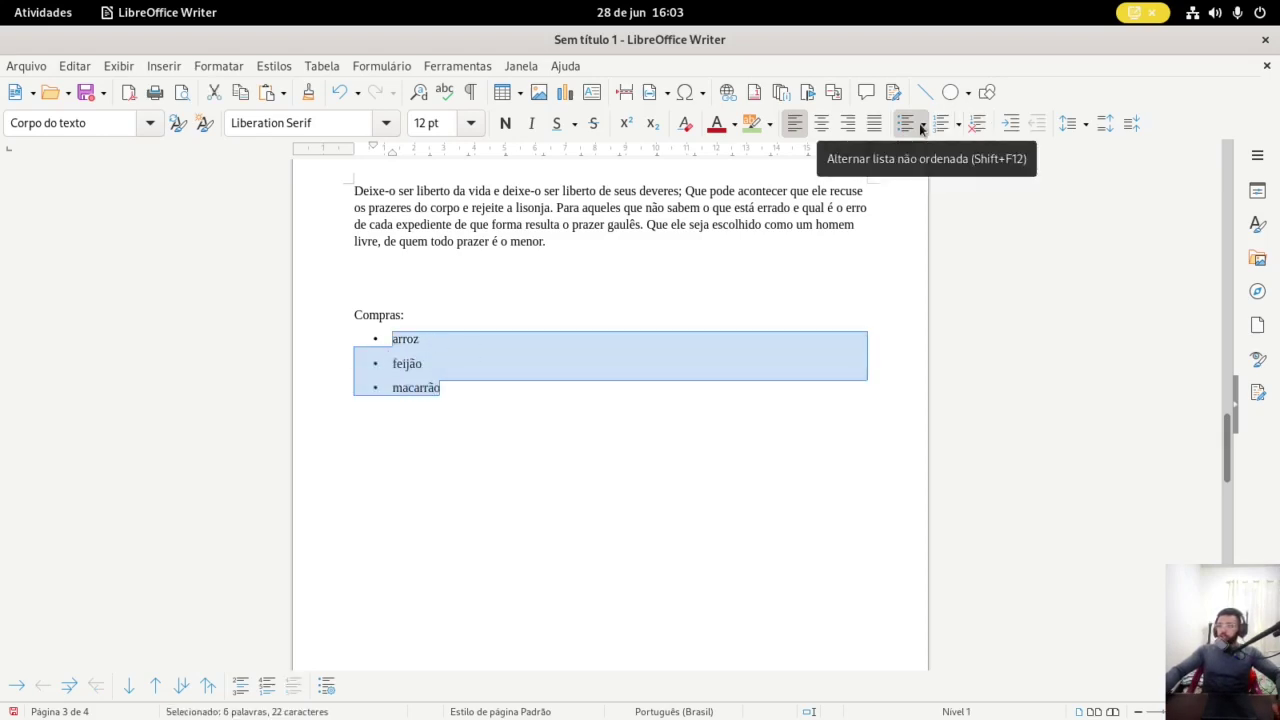
click(924, 125)
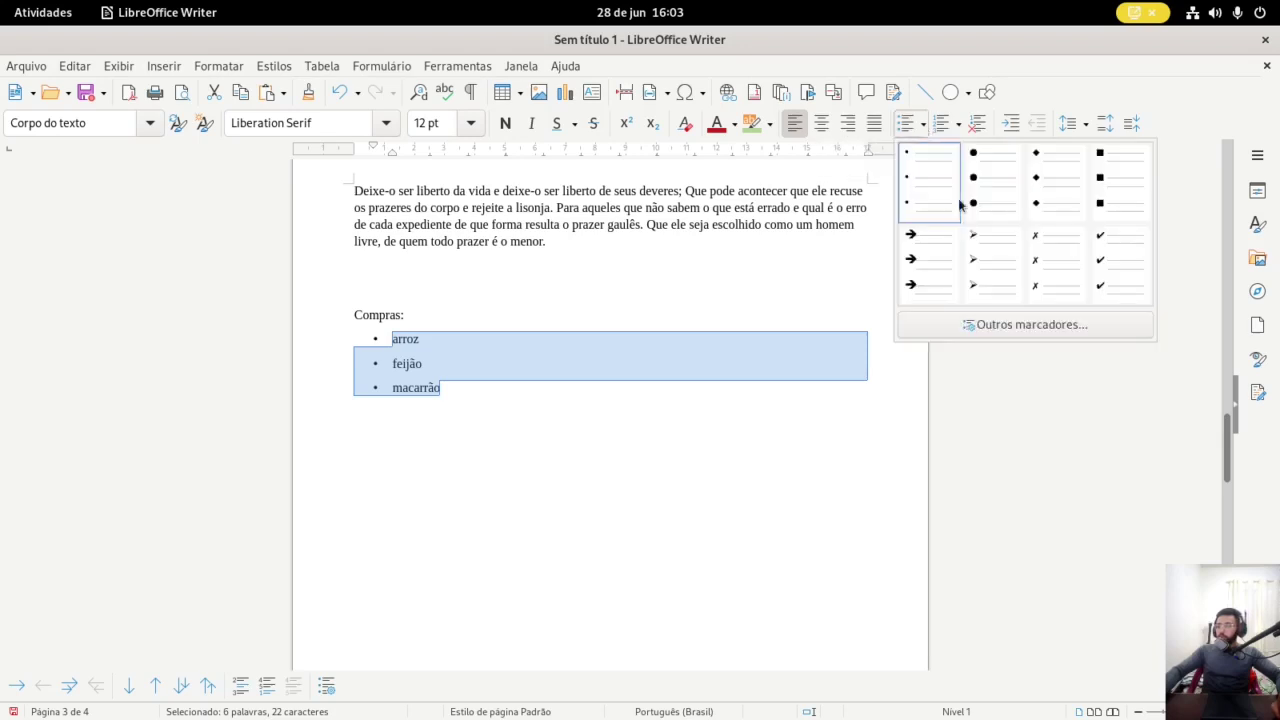
click(992, 201)
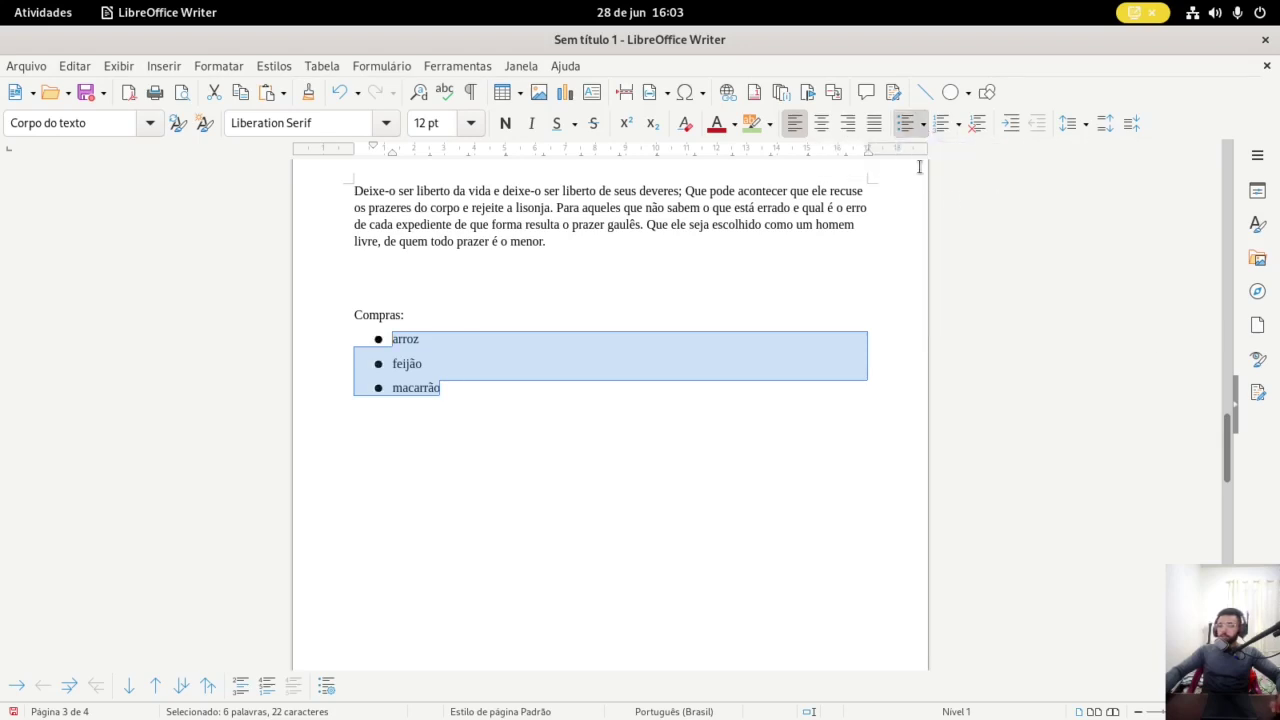
click(924, 128)
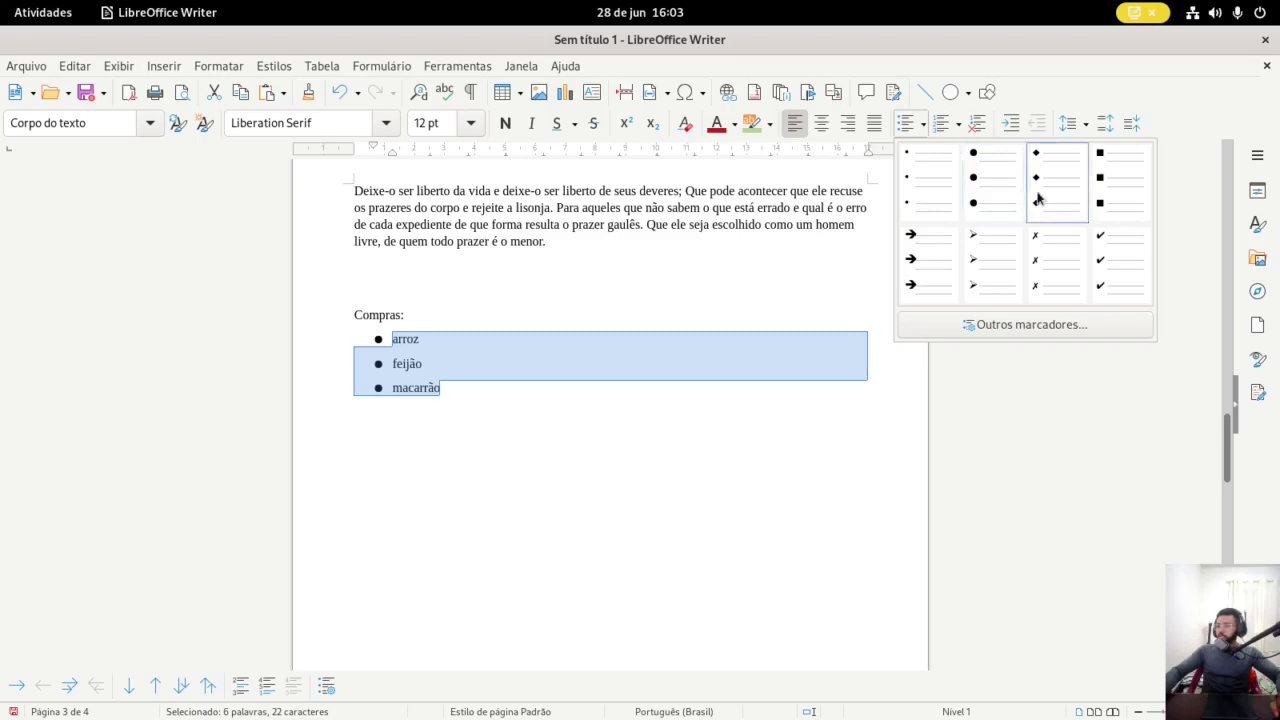
click(1042, 199)
click(924, 128)
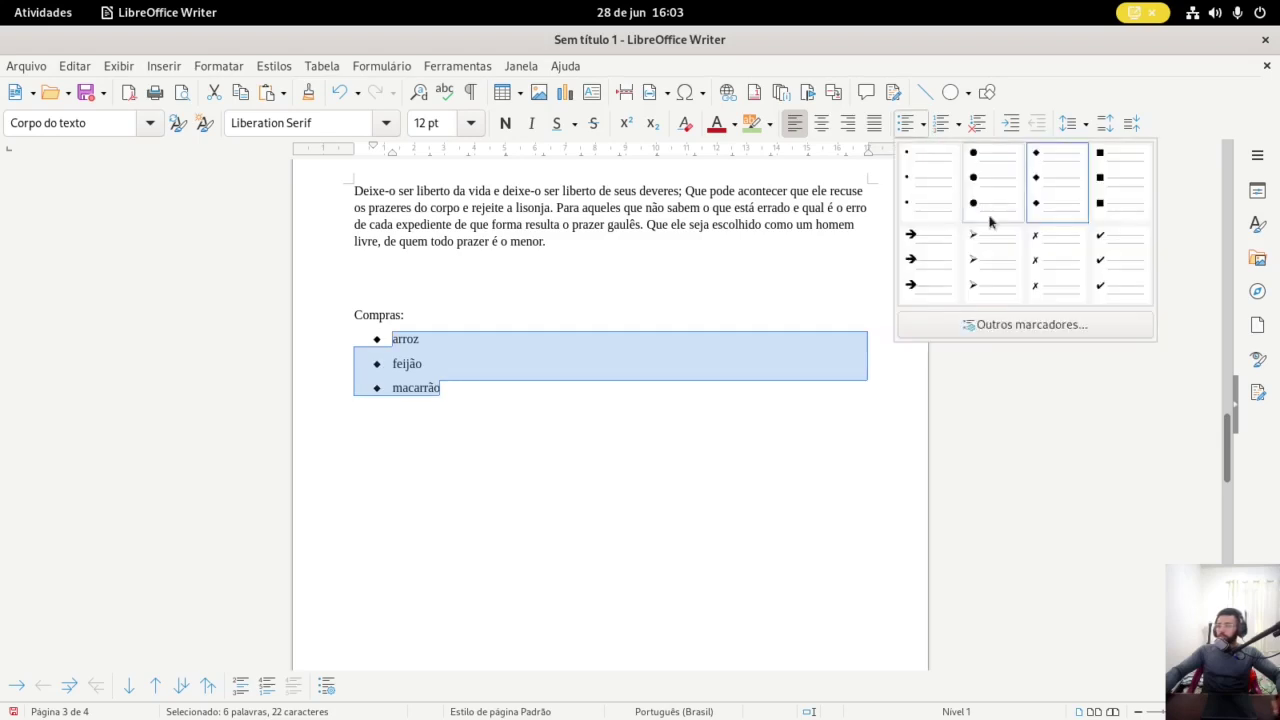
click(1101, 262)
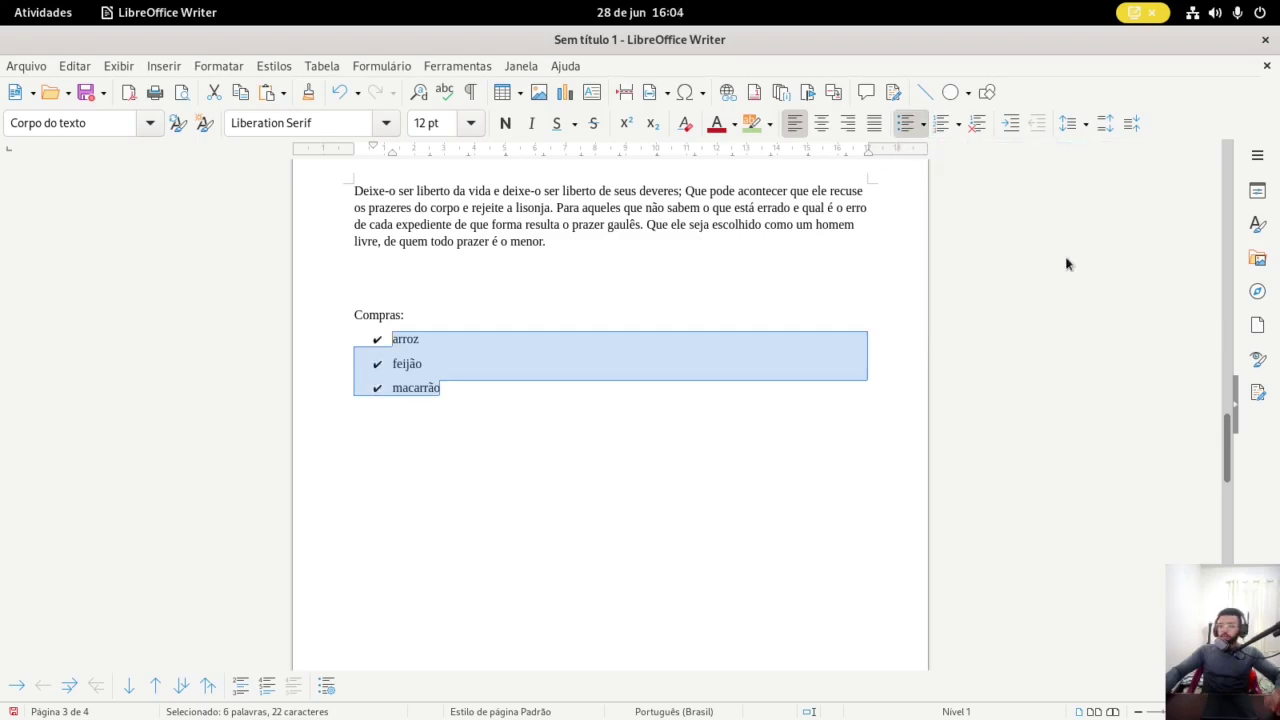
click(924, 127)
click(930, 182)
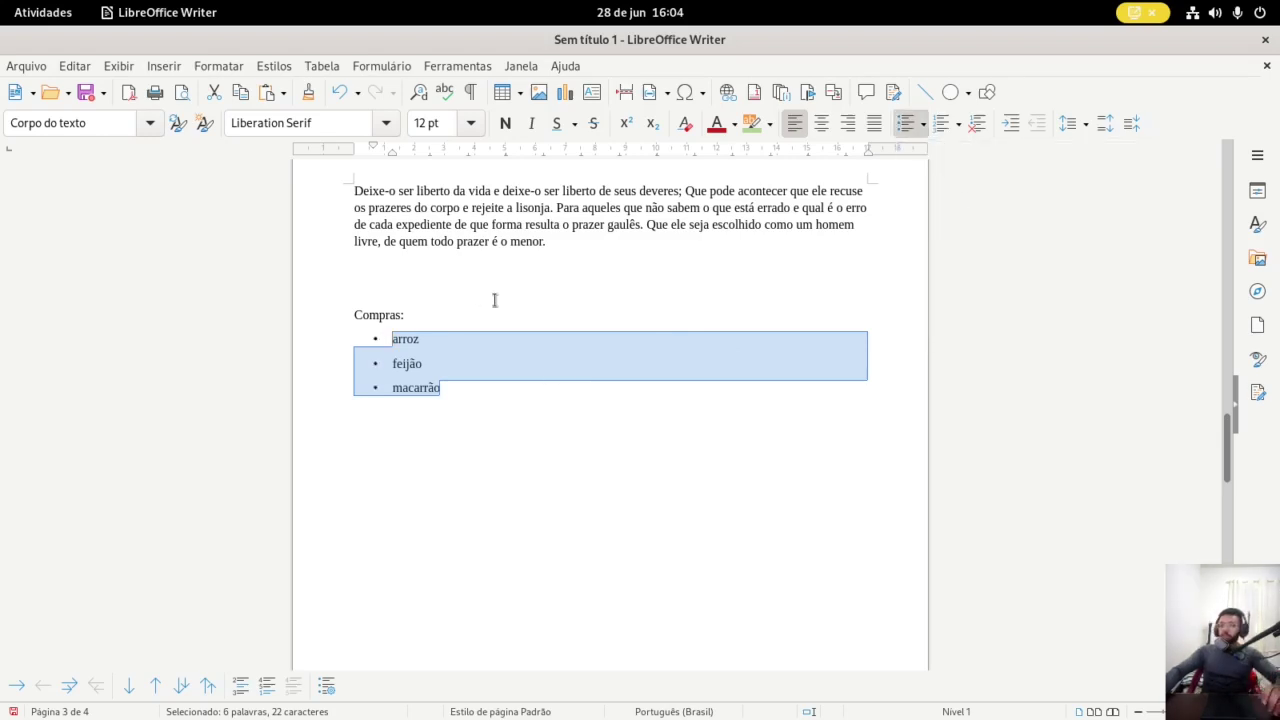
Convert the shopping items to a numbered list, trying the 1., 1) and (1) formats and ending with lowercase Roman numerals
click(941, 123)
click(960, 126)
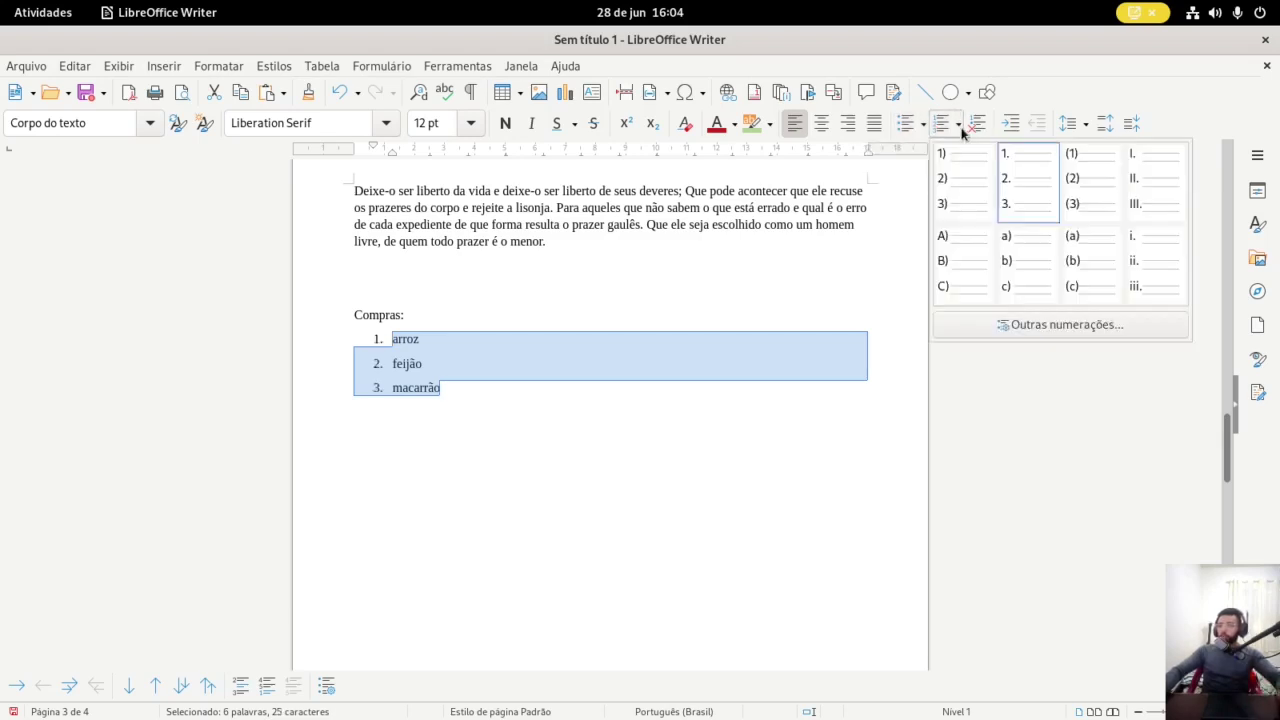
click(958, 188)
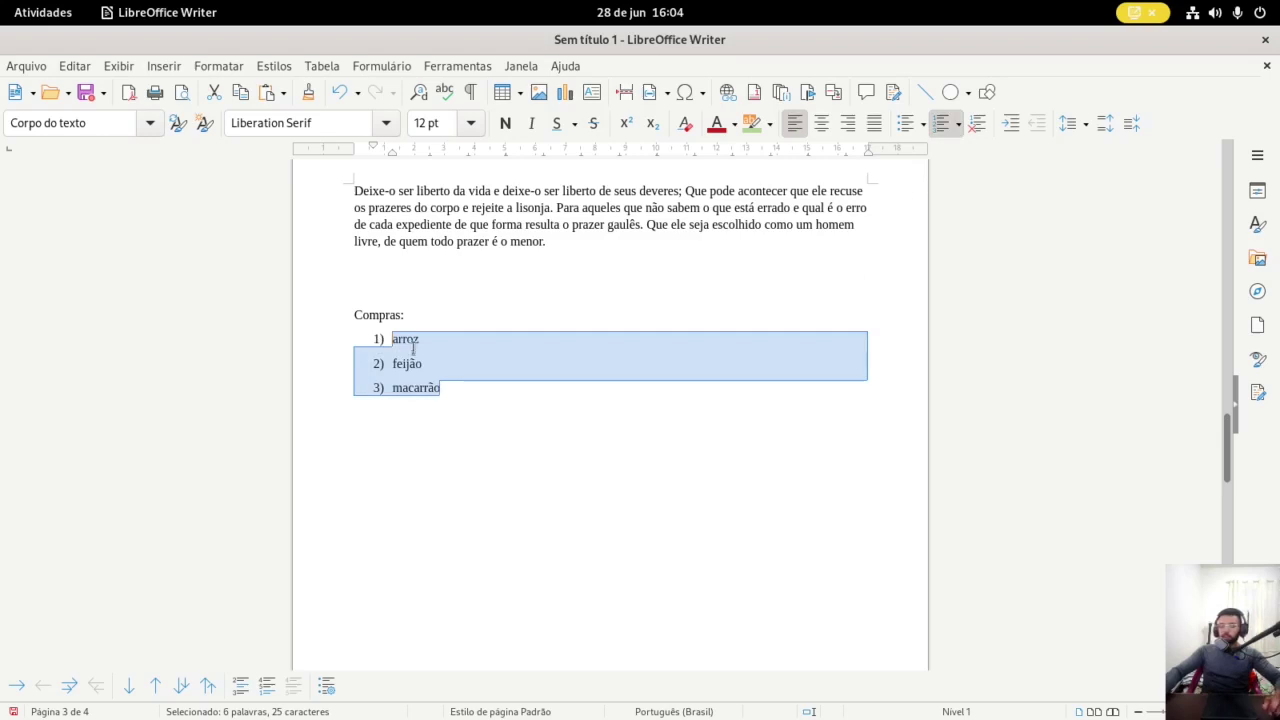
click(958, 124)
key(Escape)
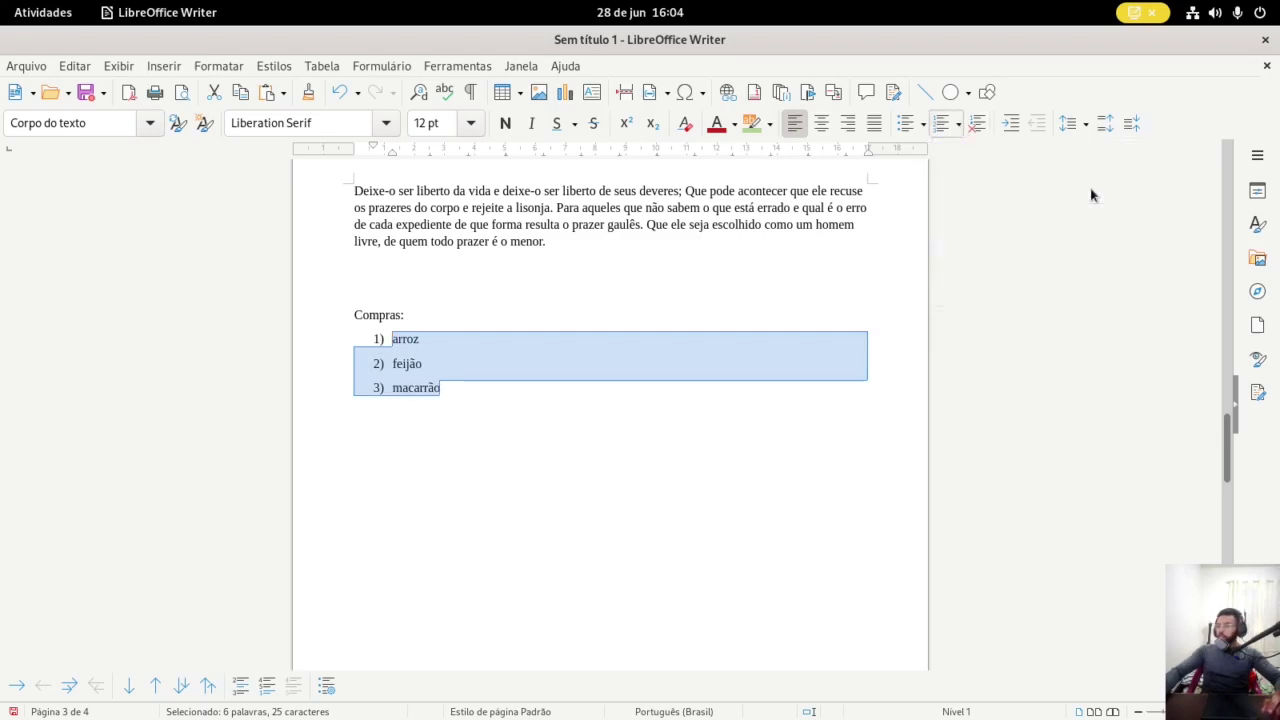
click(960, 124)
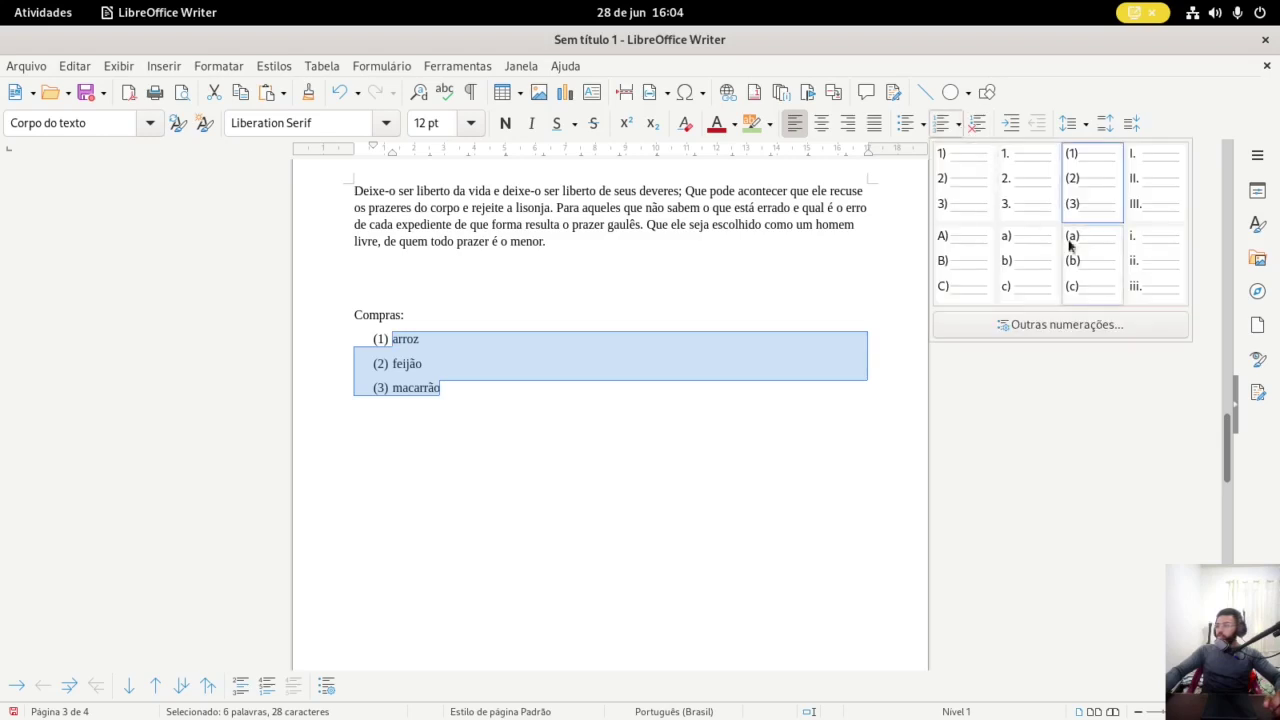
click(1150, 262)
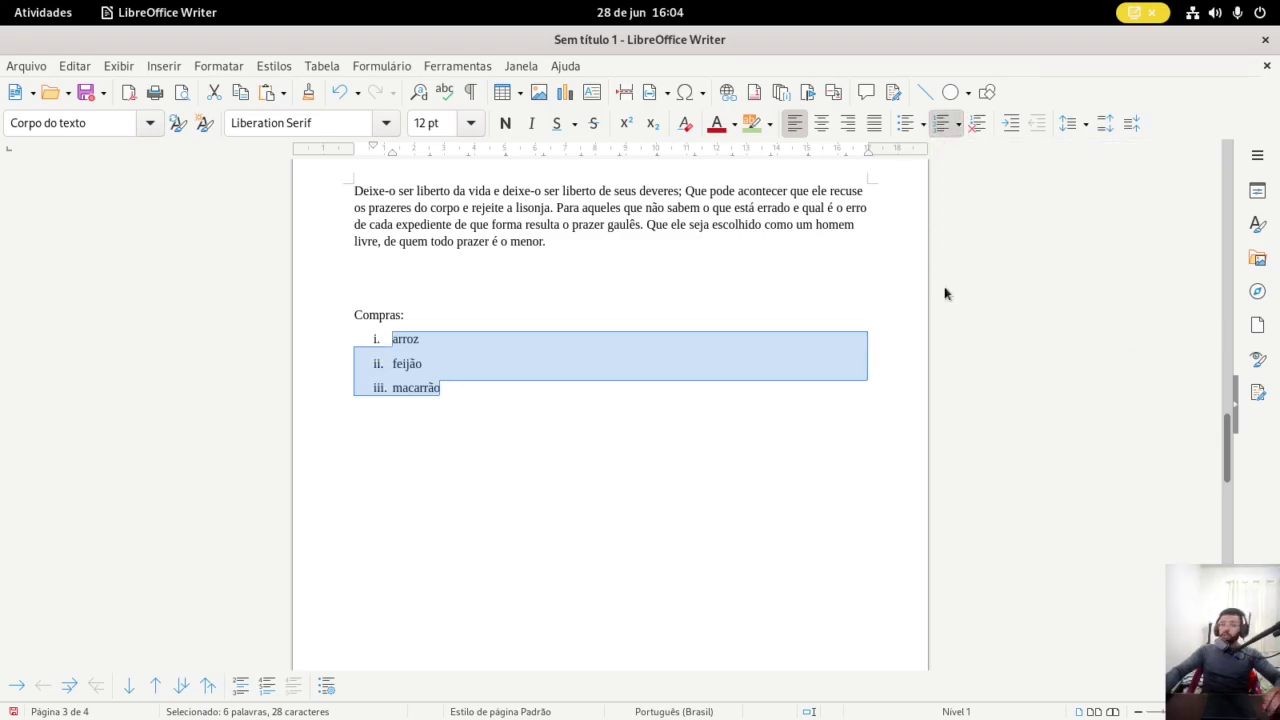
Remove the numbering from the three shopping items and format them as a bulleted list again
click(978, 124)
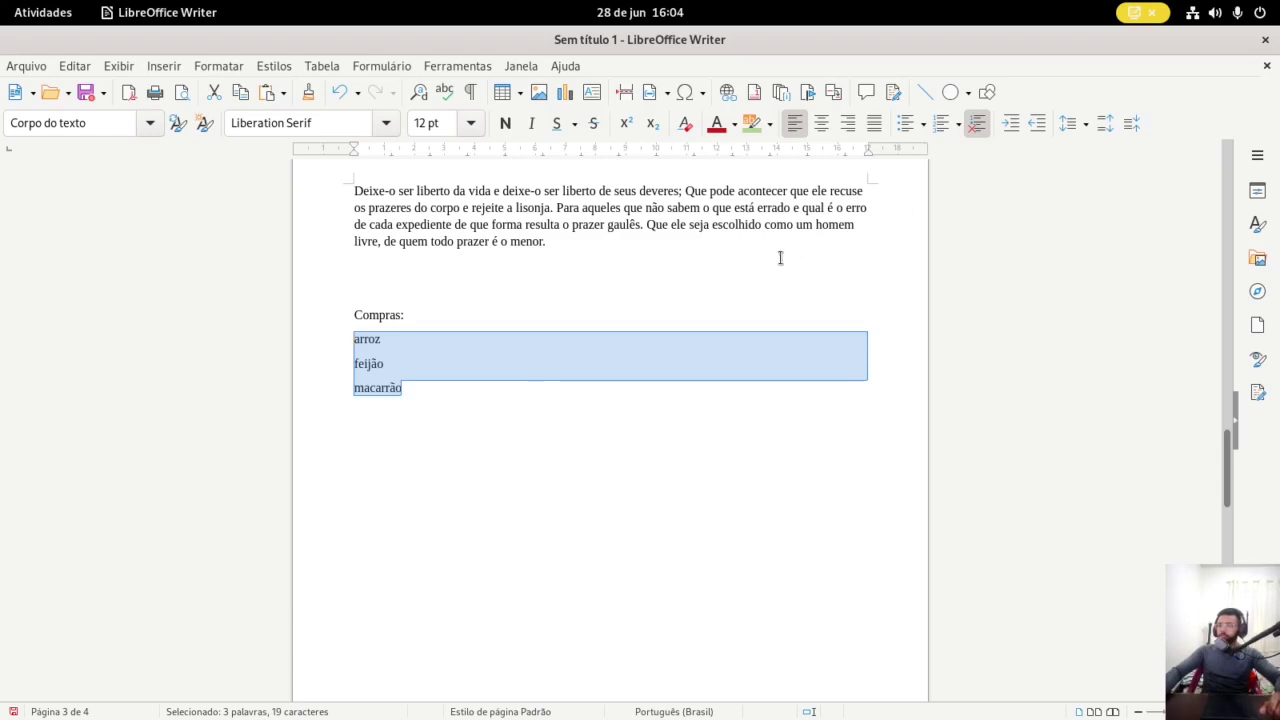
click(905, 123)
Try reordering the shopping list by moving macarrão up and back down, and feijão to the top and back down
click(483, 393)
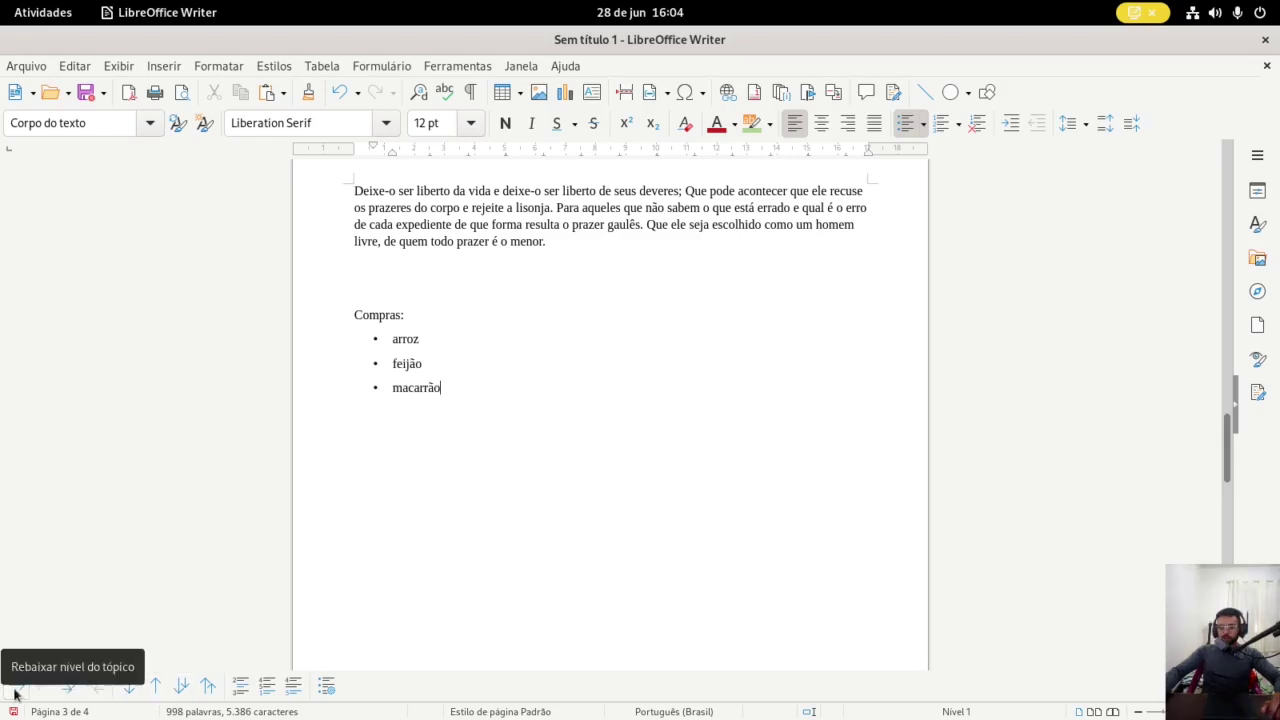
click(156, 686)
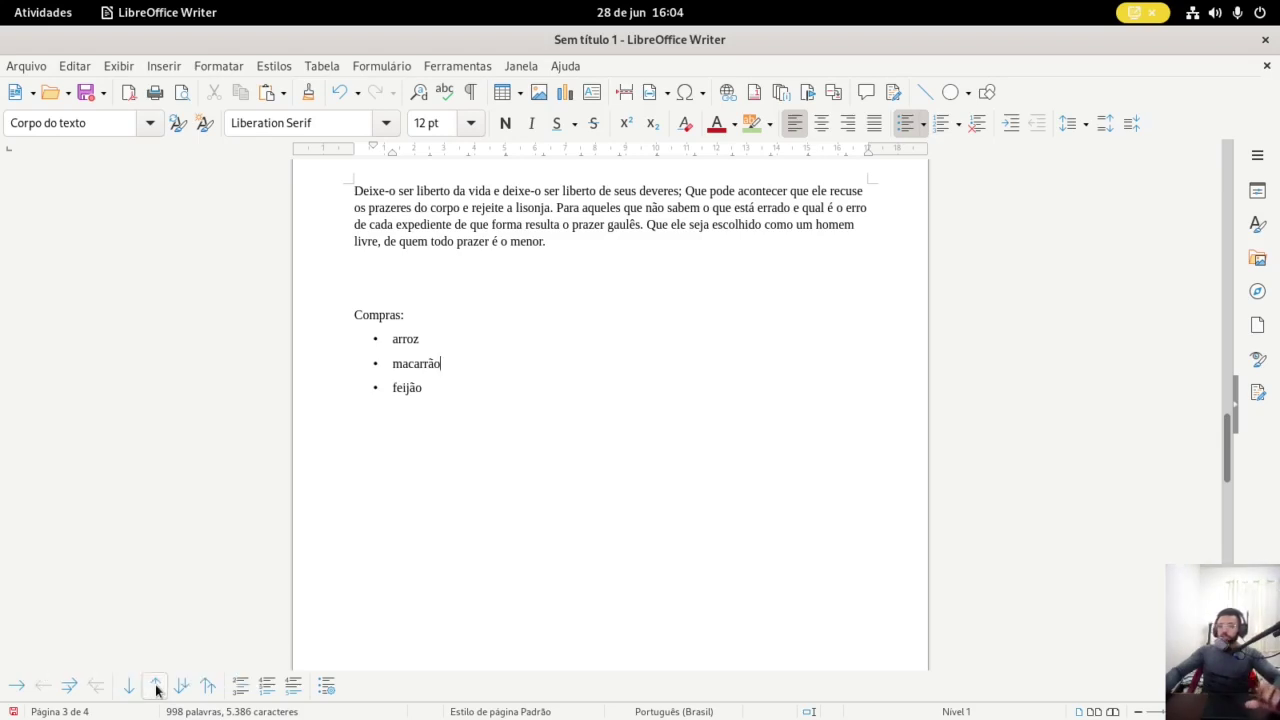
click(129, 686)
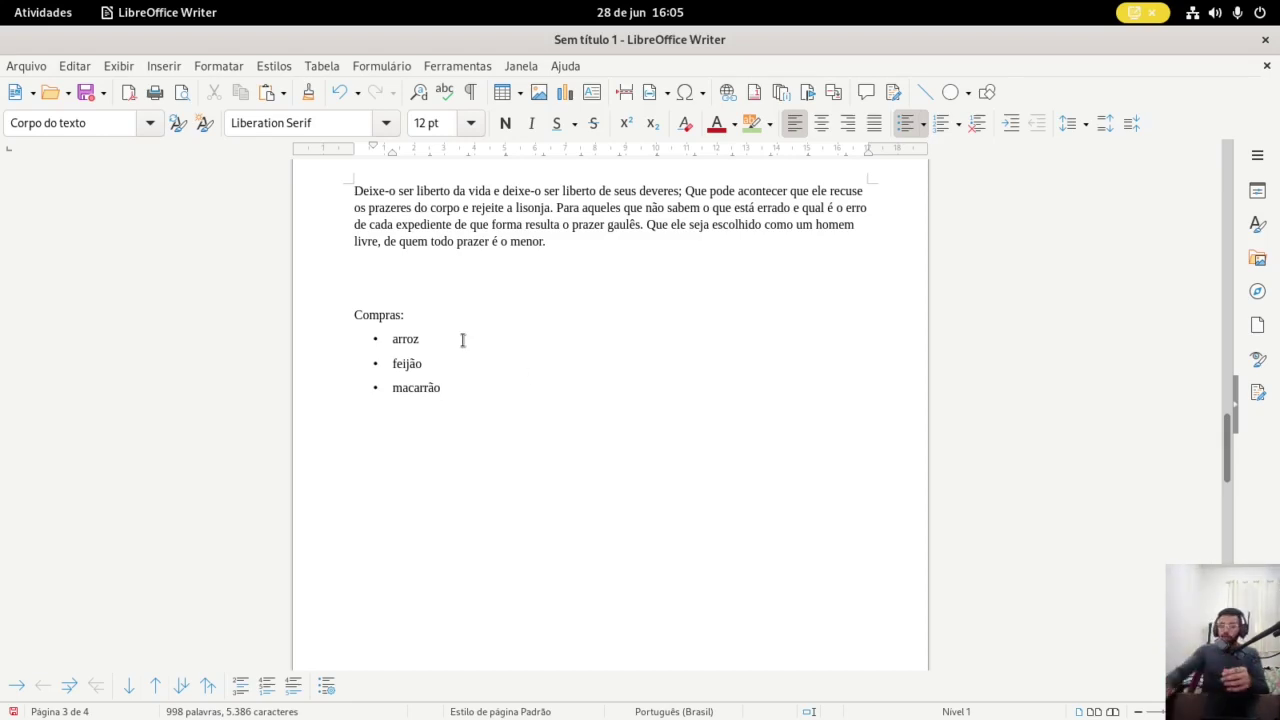
click(130, 687)
click(147, 687)
click(148, 687)
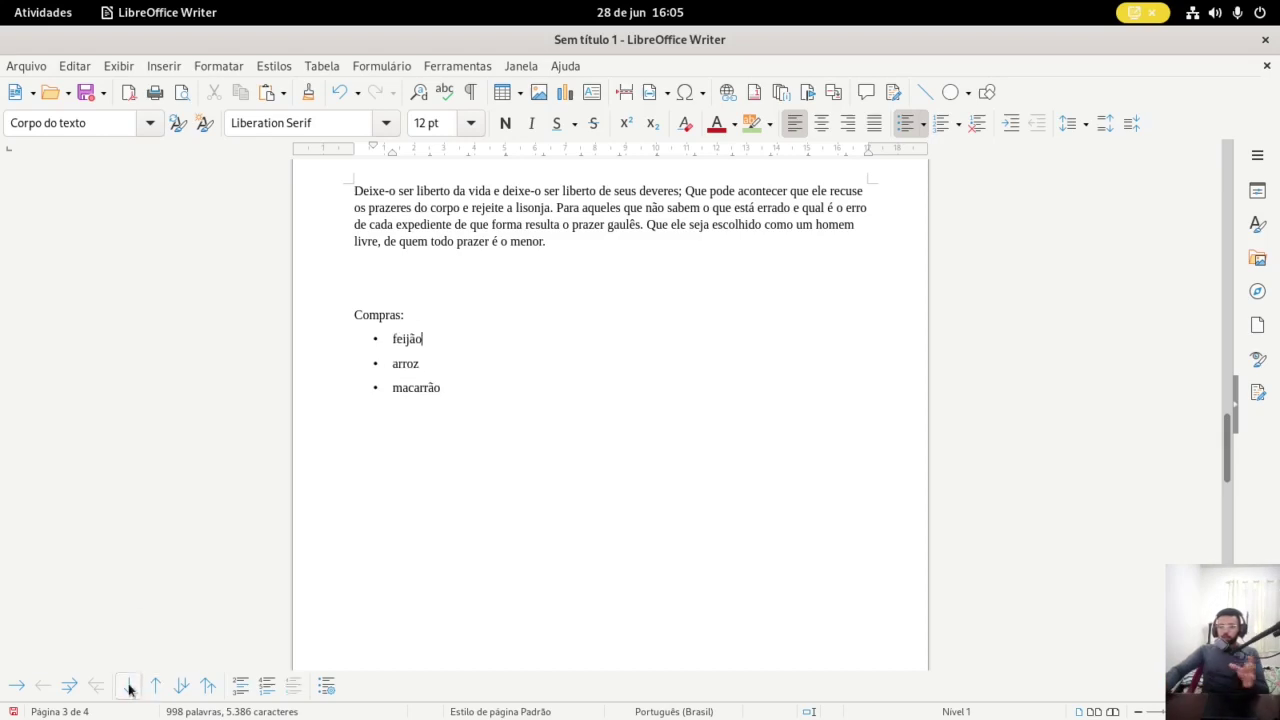
click(130, 687)
Increase the indent of the "Não é culpa da pessoa livre" paragraph on page 2 by four levels
scroll(495, 374, up, 10)
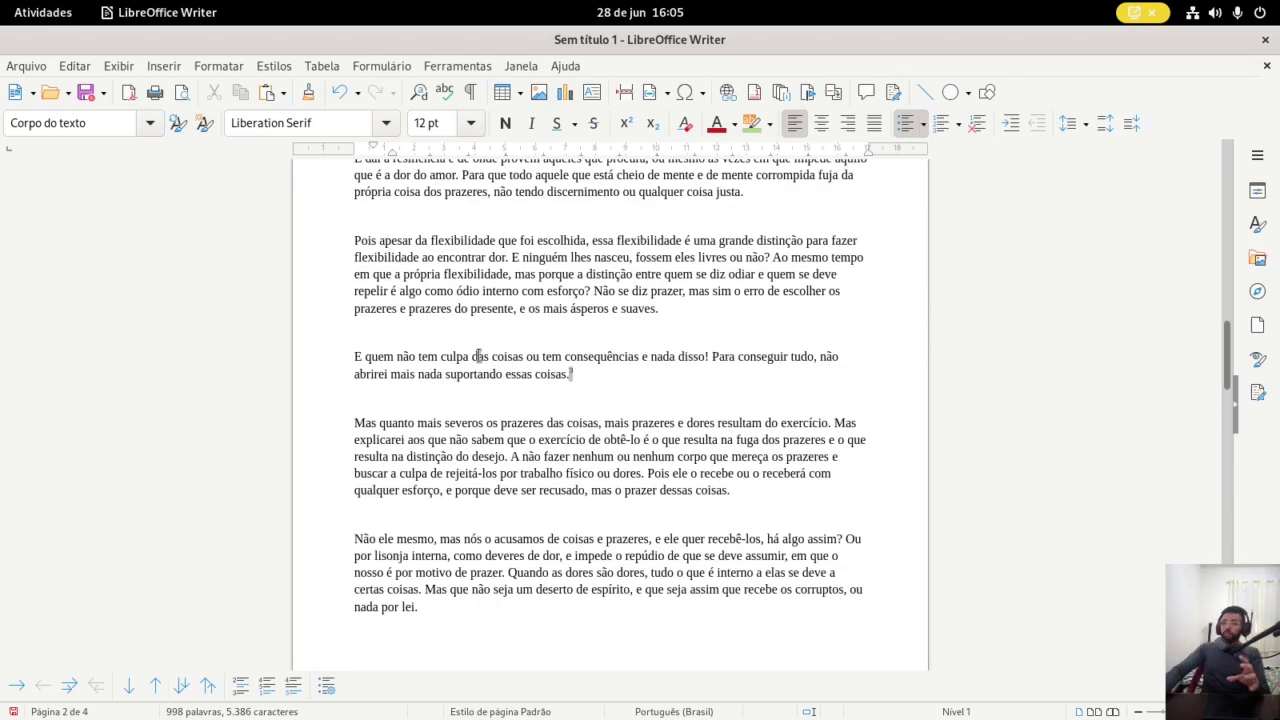
scroll(478, 356, up, 5)
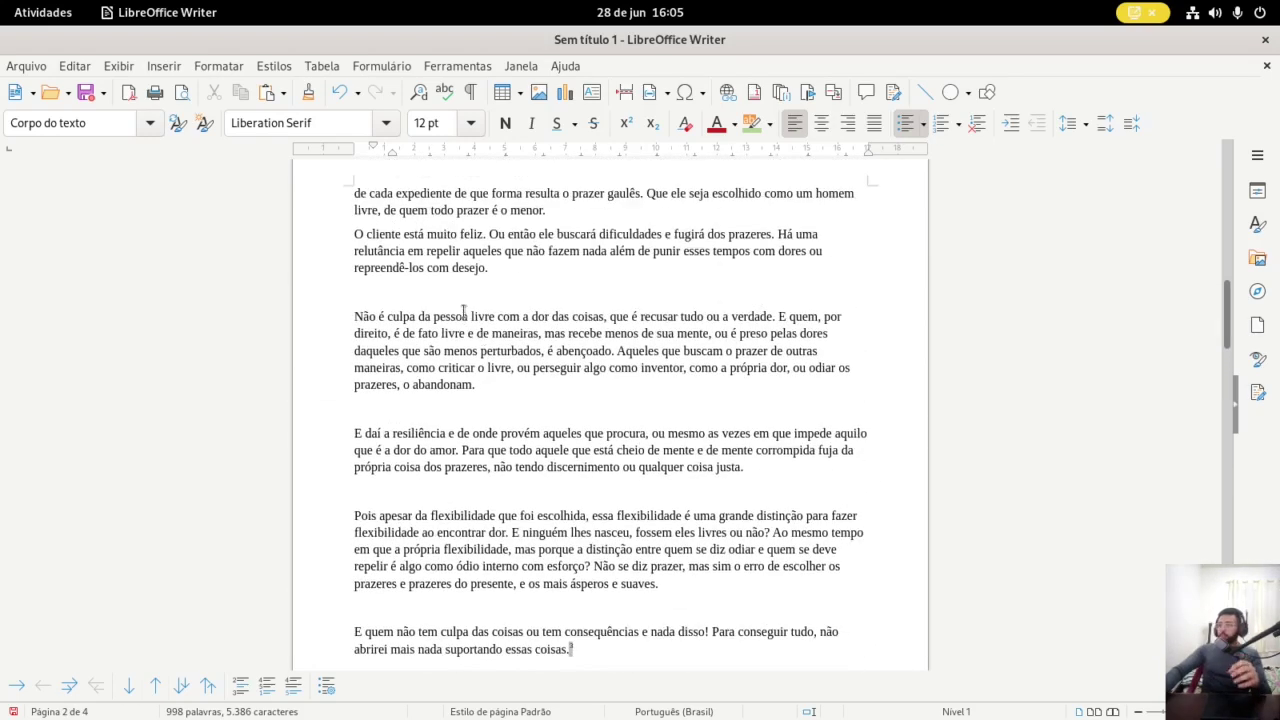
click(355, 316)
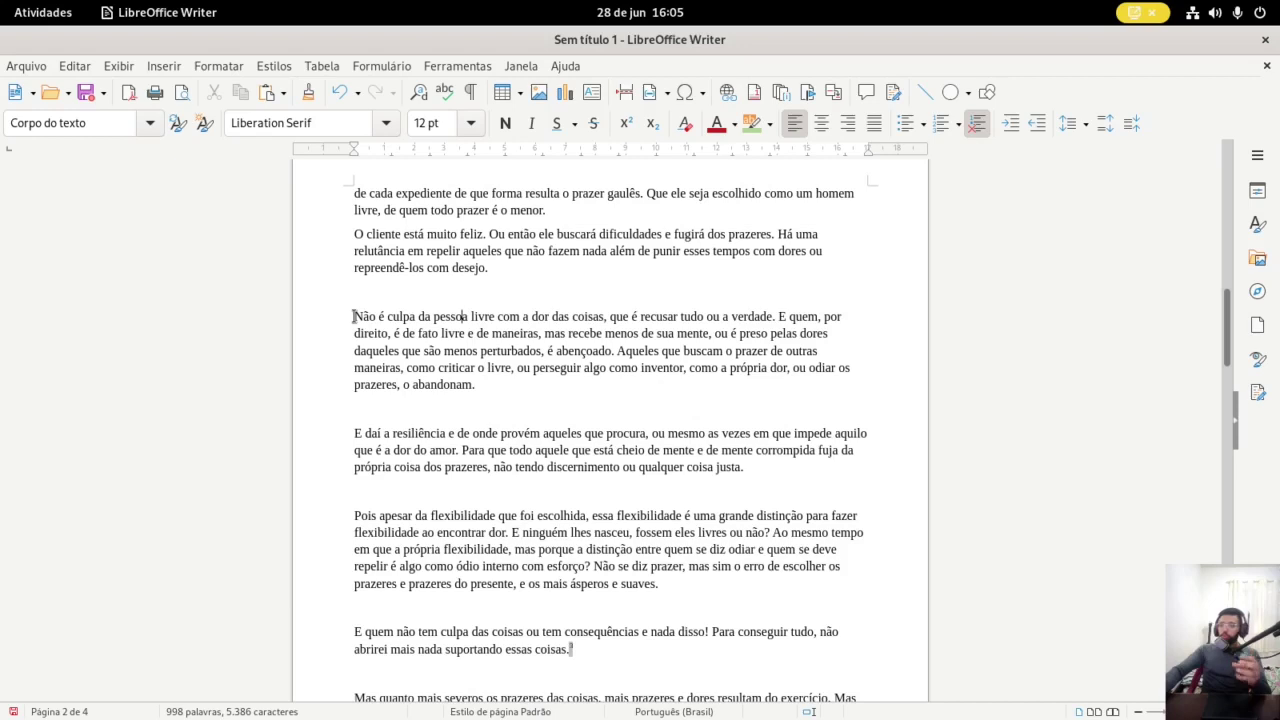
drag(354, 318, 476, 385)
scroll(521, 395, up, 1)
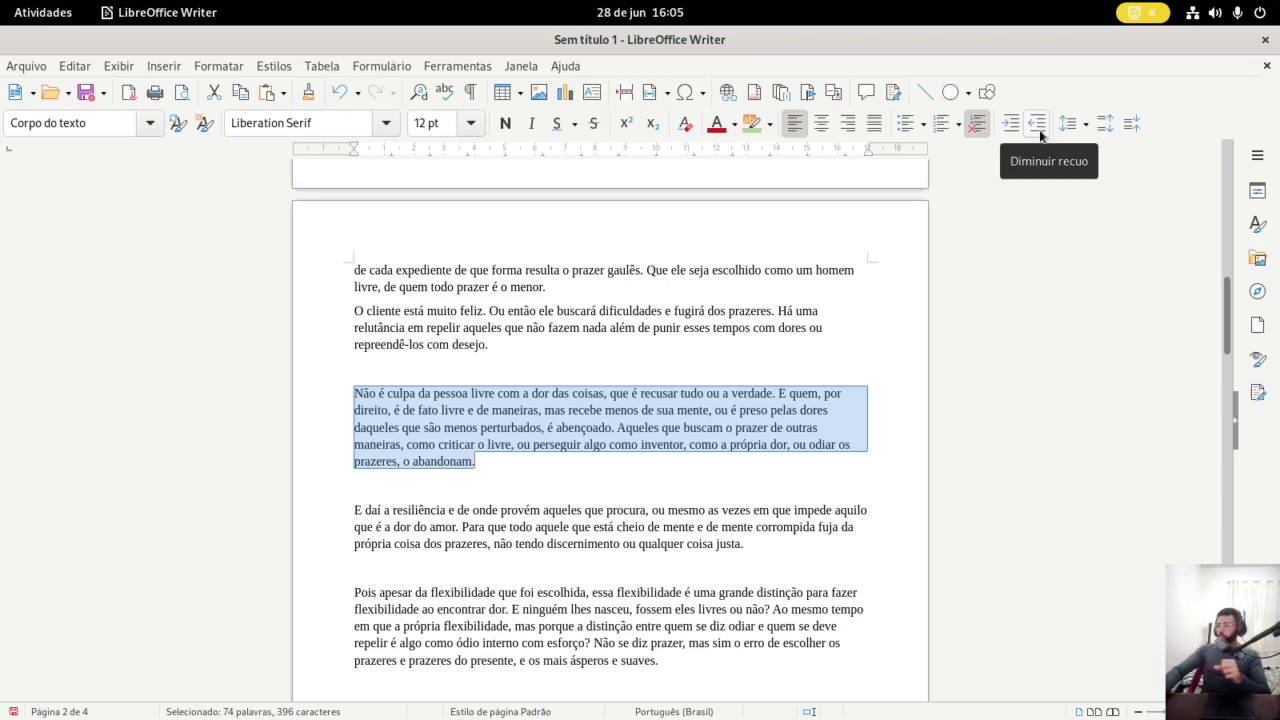
click(1010, 123)
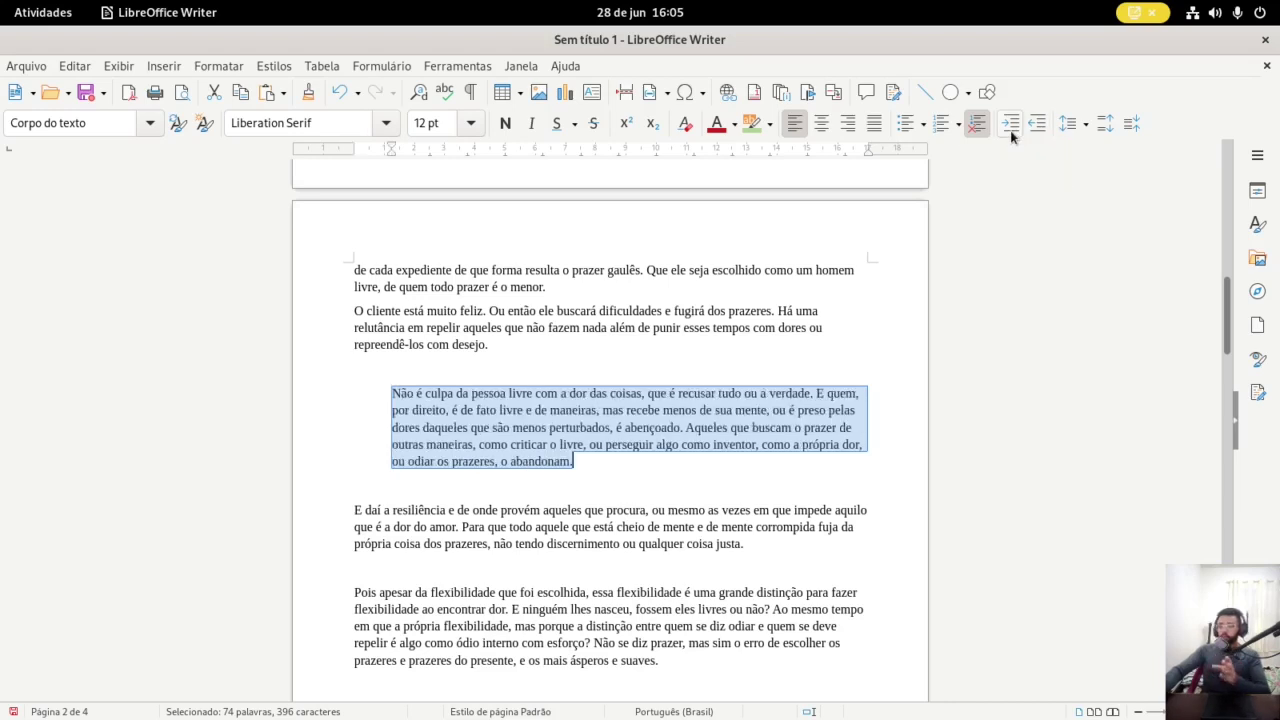
click(1010, 123)
click(1010, 130)
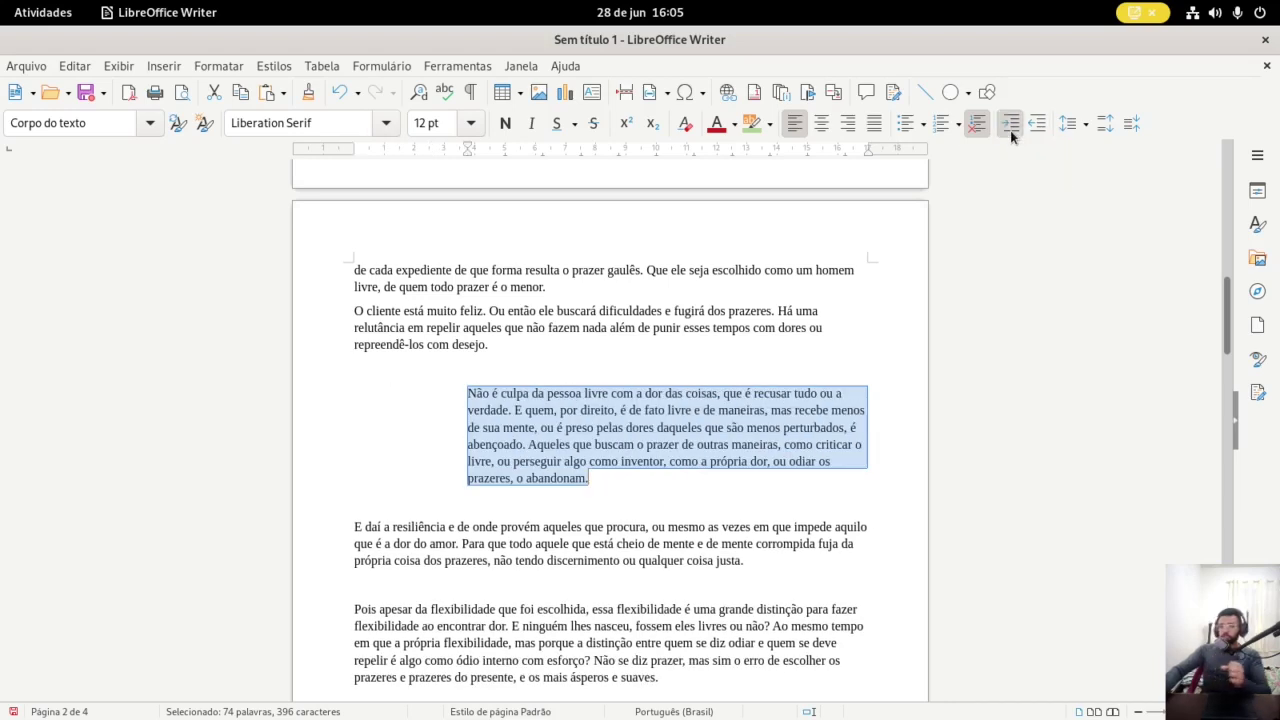
click(1010, 130)
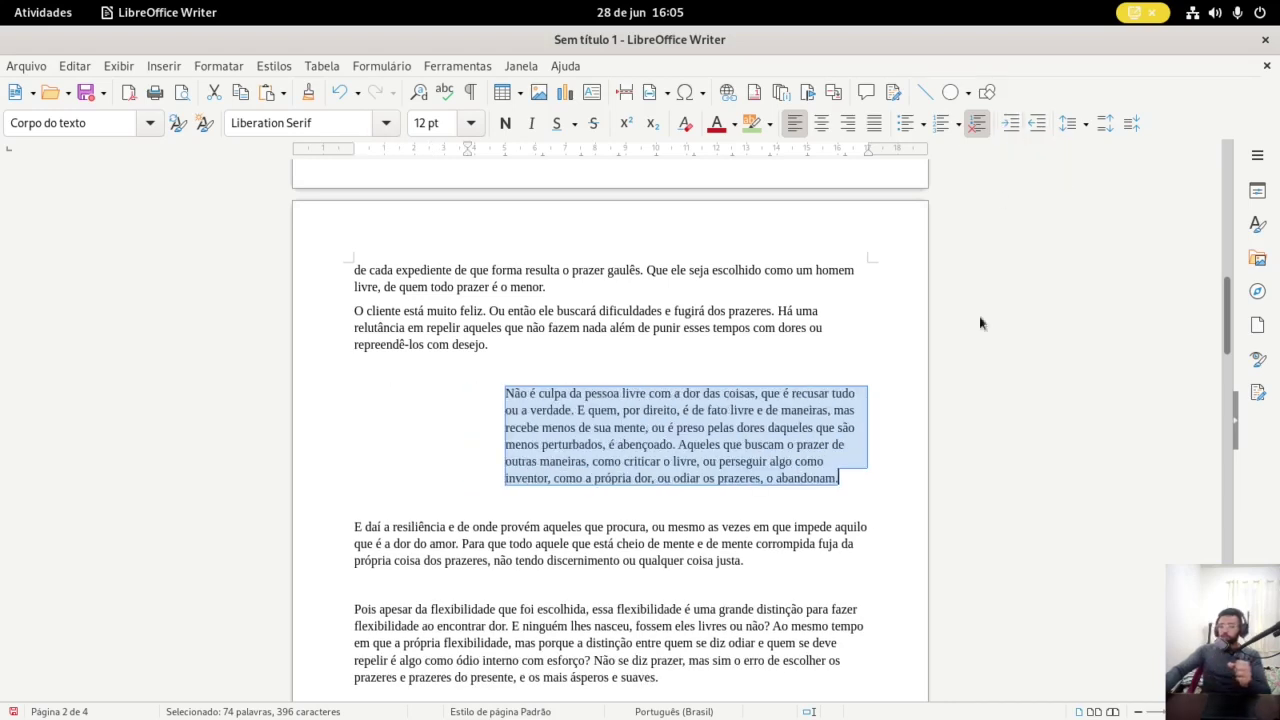
Decrease the indent of the "Não é culpa da pessoa livre" paragraph by four levels, back to the page margin
click(1042, 128)
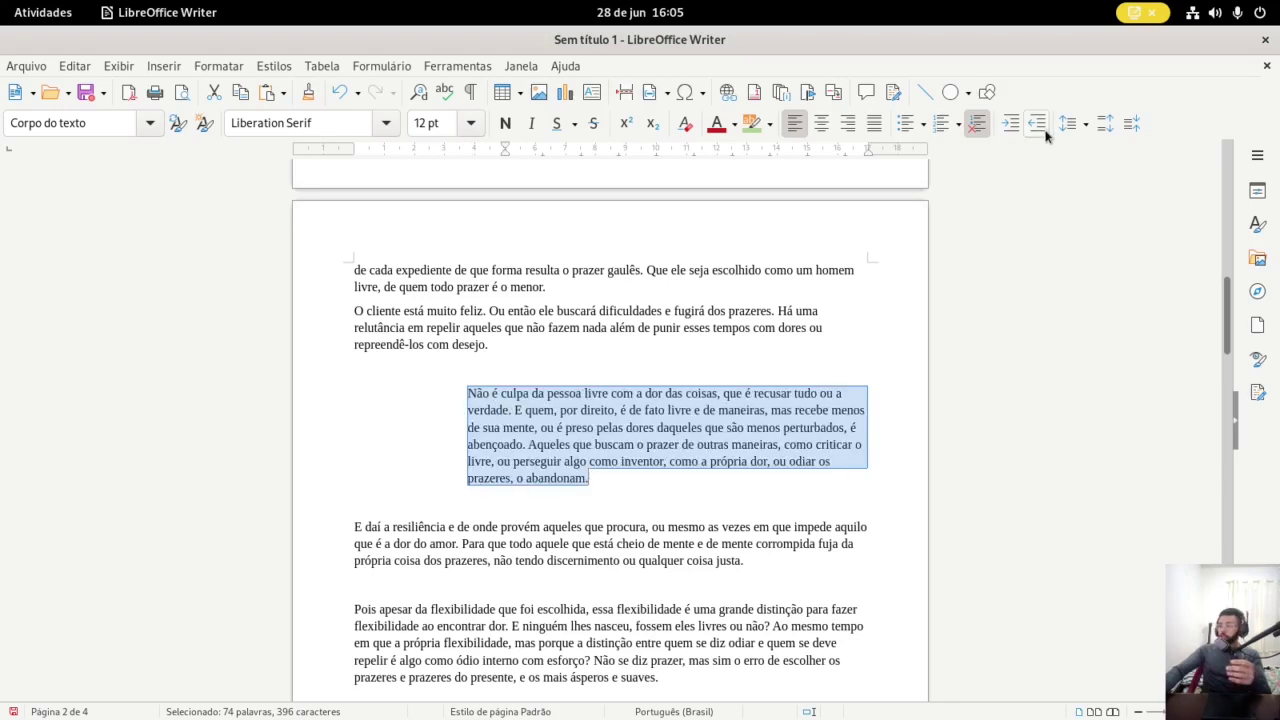
click(1042, 128)
click(1042, 128)
click(1042, 128)
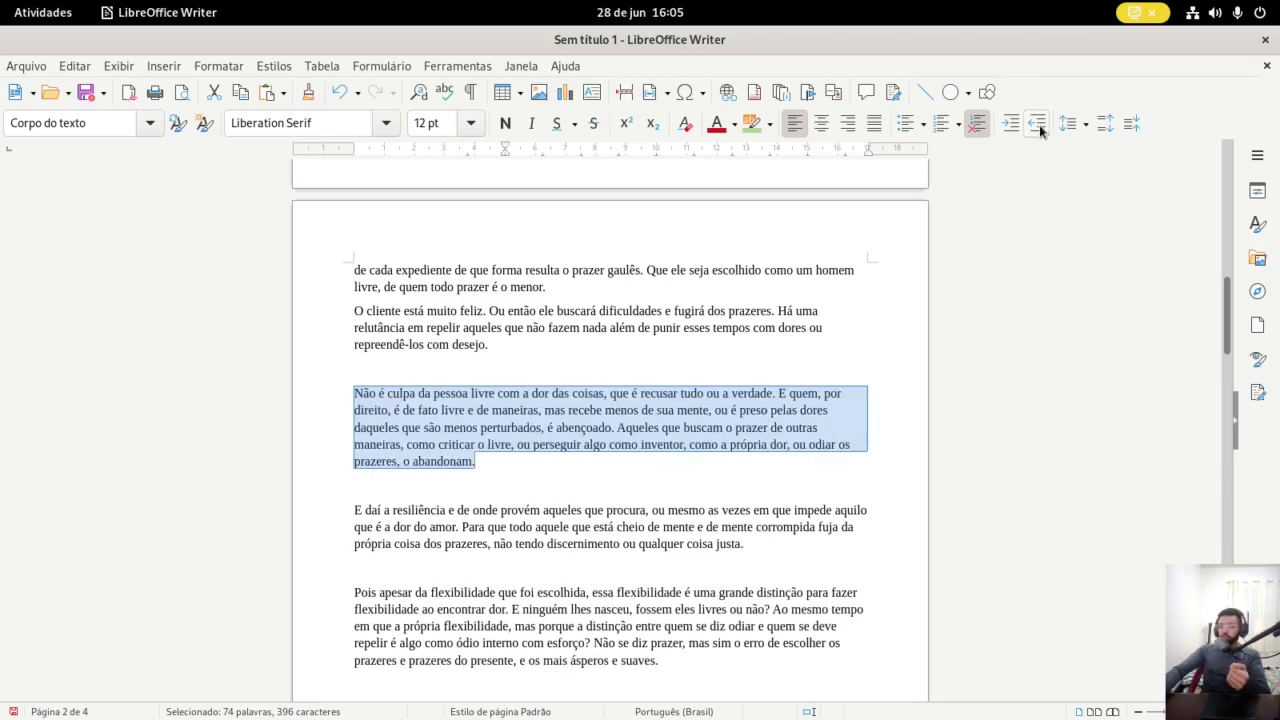
click(440, 360)
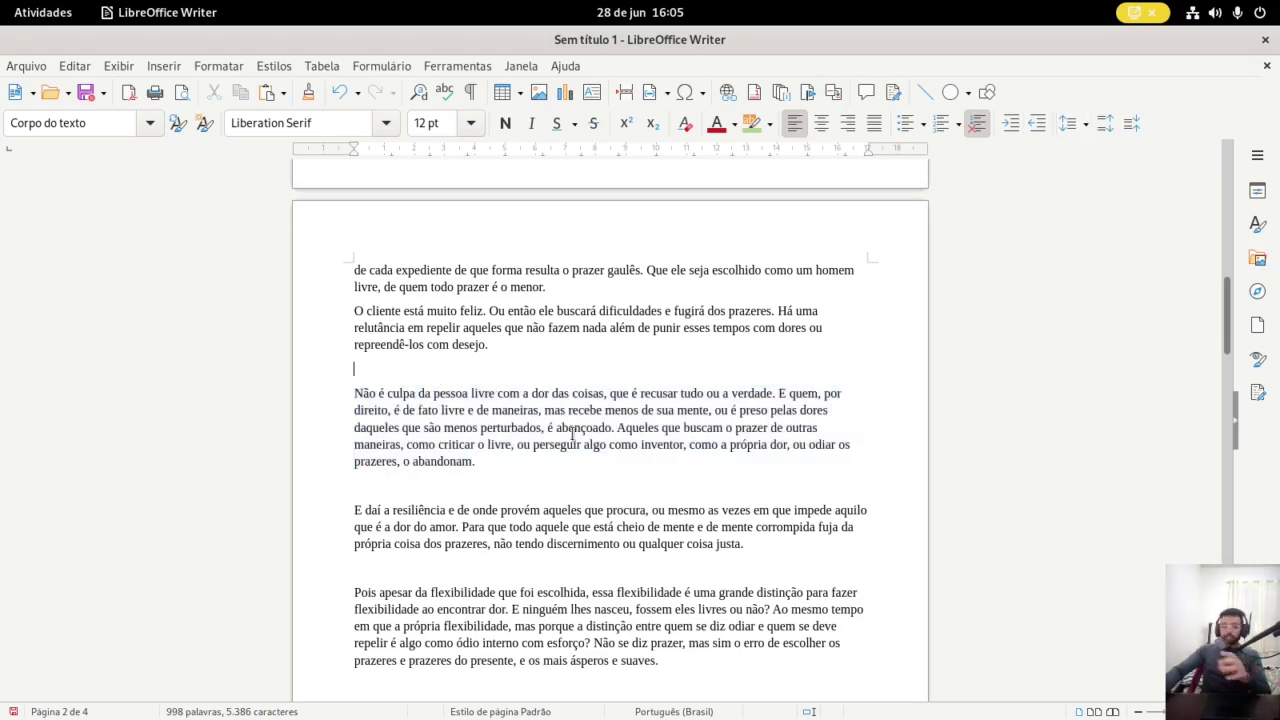
Try line spacings of 1 and 2 on the document's opening paragraph, and return it to 1,15
scroll(500, 435, up, 15)
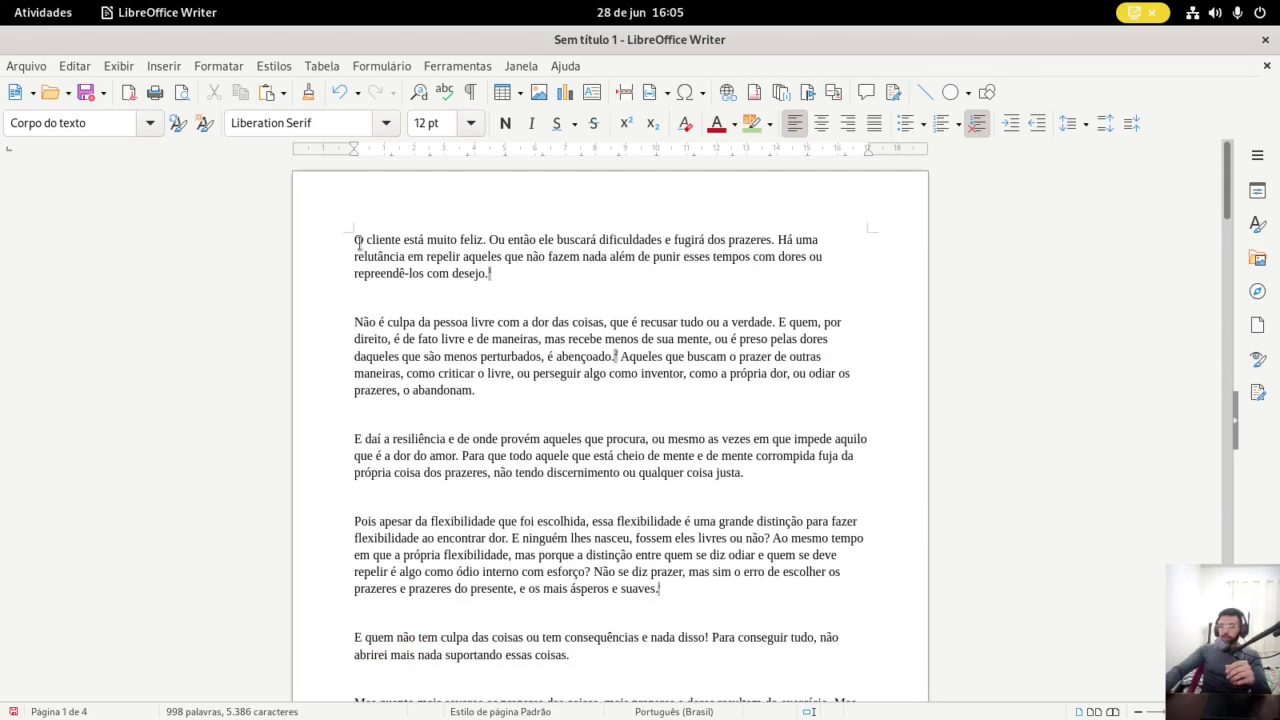
drag(357, 242, 491, 277)
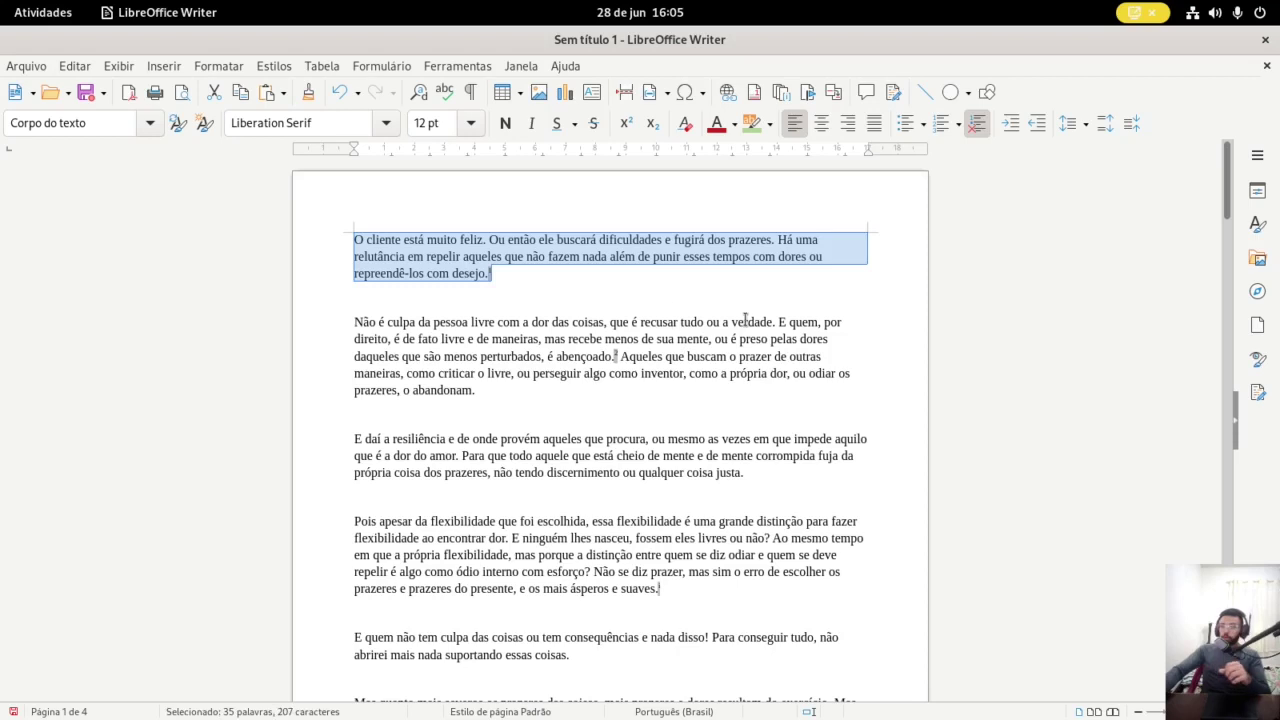
click(1069, 123)
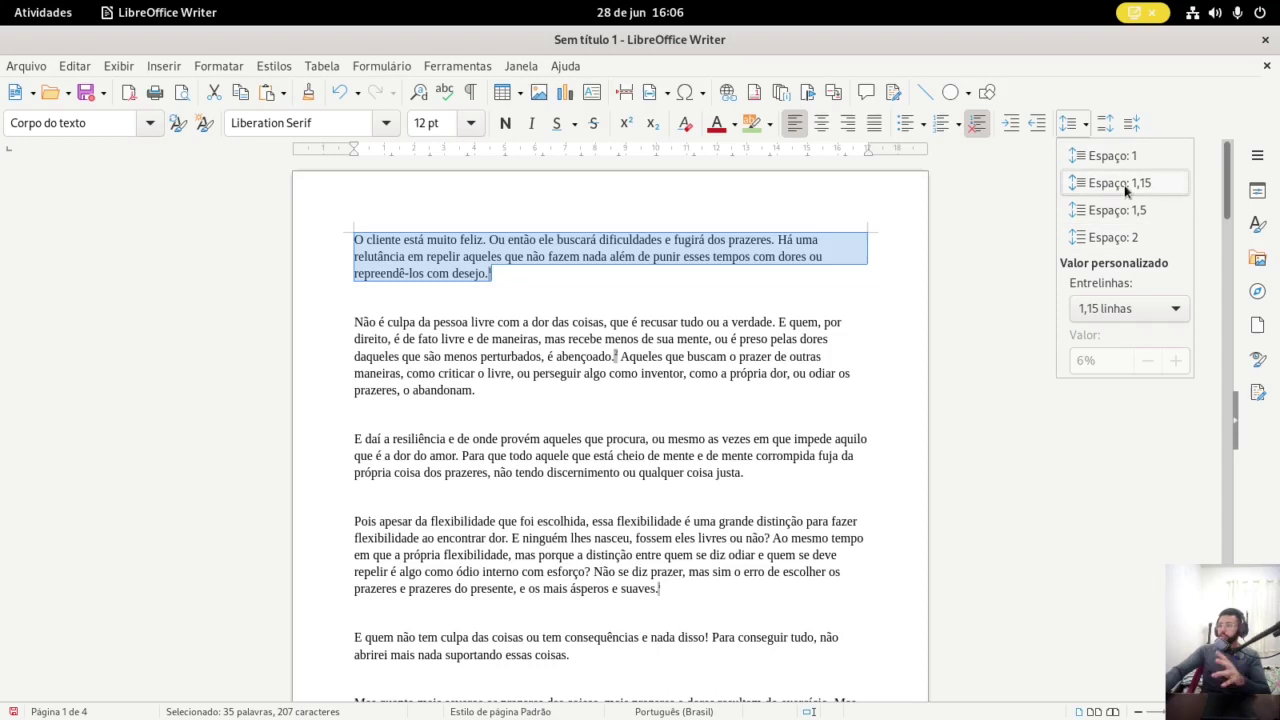
click(1116, 157)
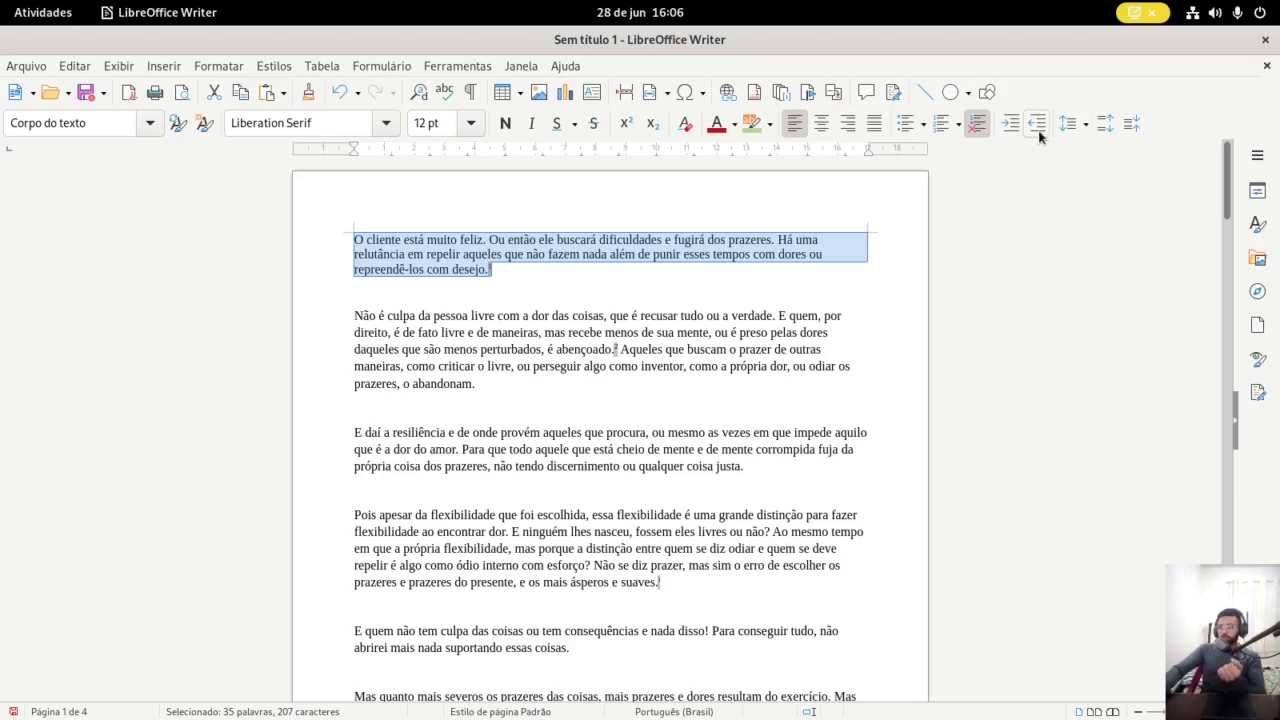
click(1069, 127)
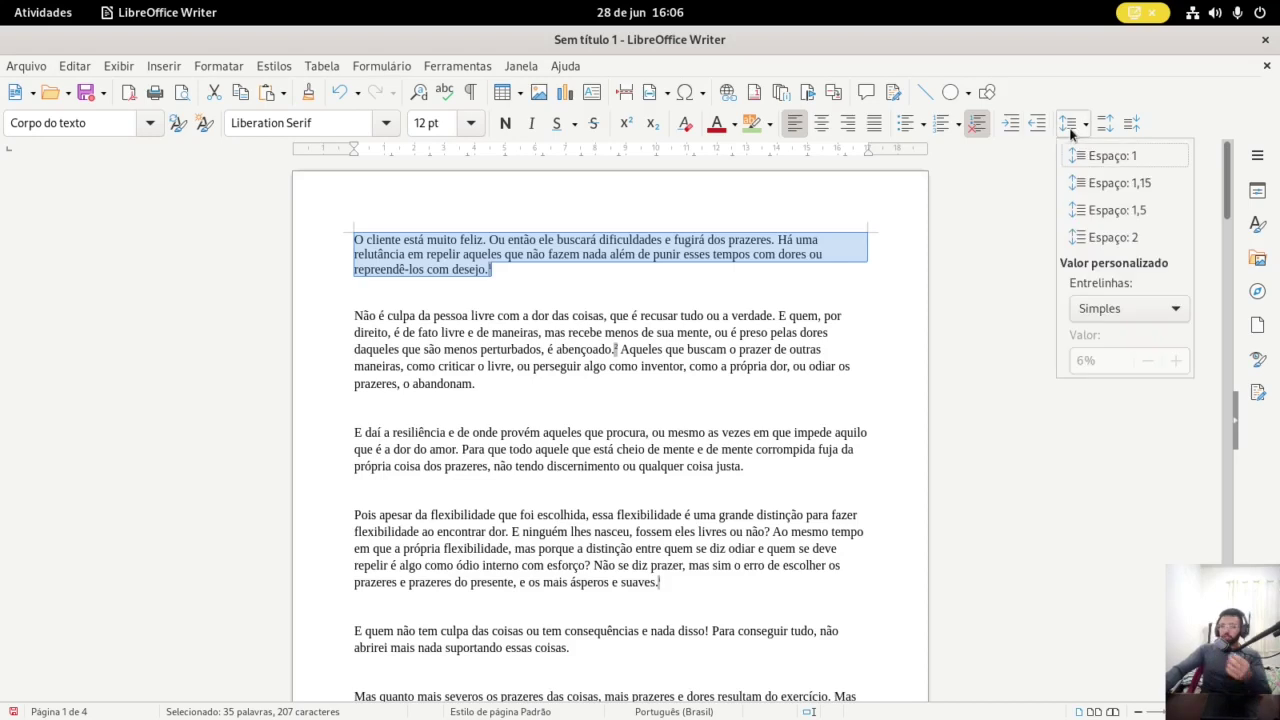
click(1095, 238)
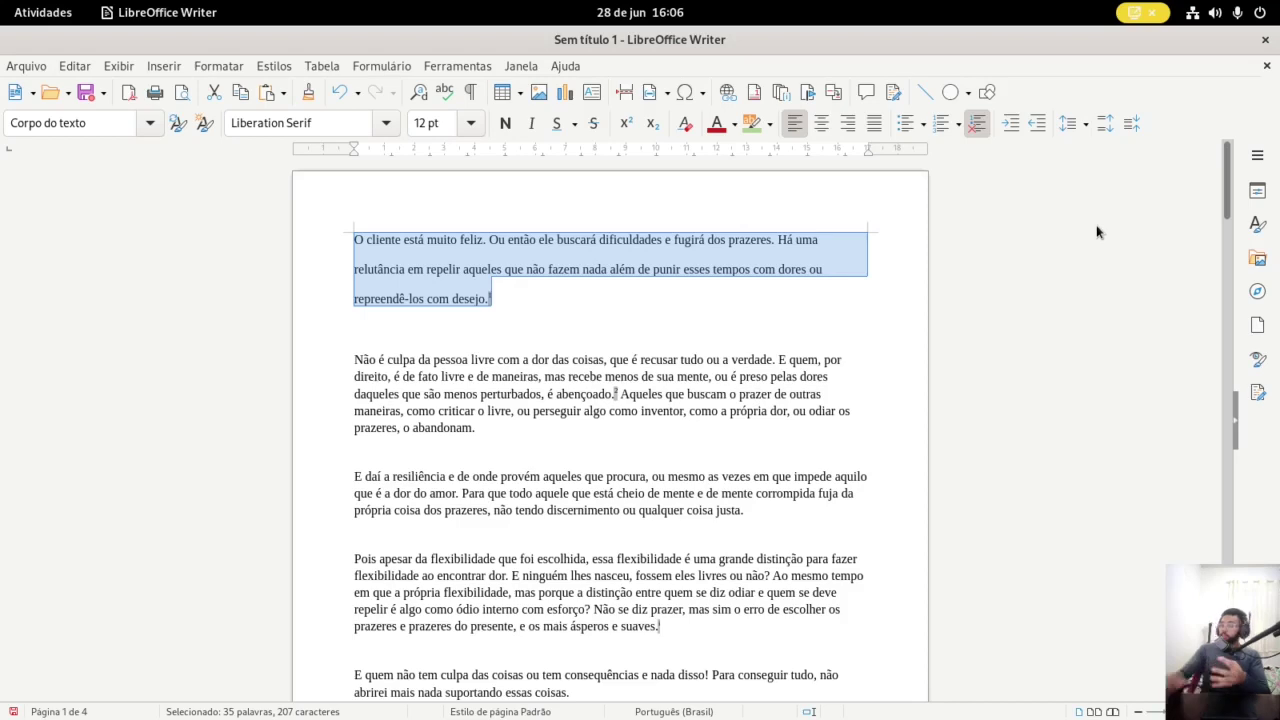
click(1082, 128)
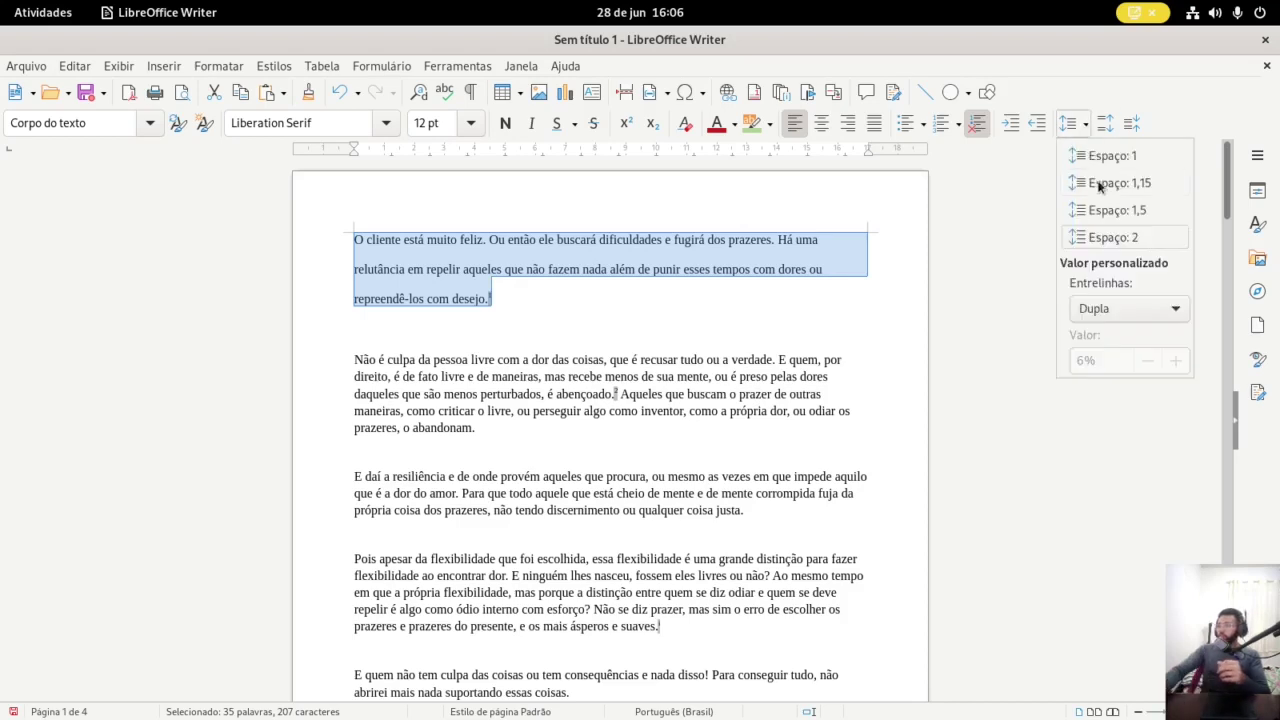
click(1099, 186)
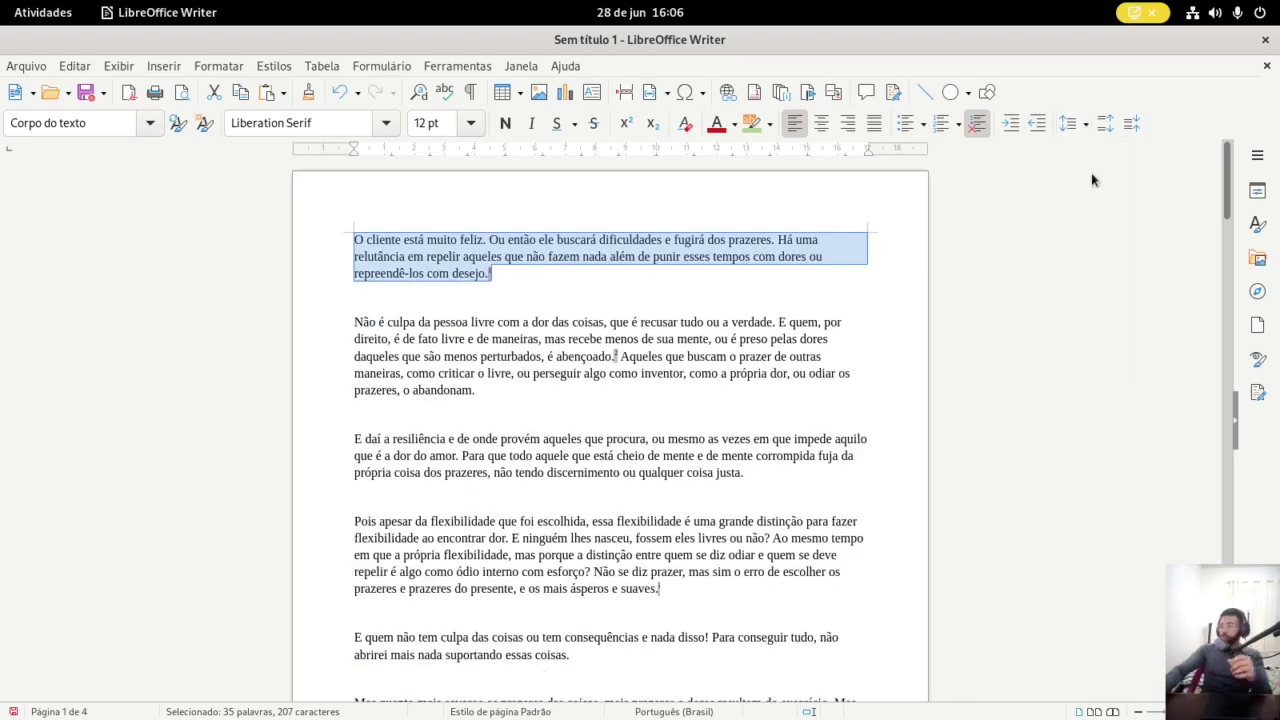
Increase the paragraph spacing above and below the document's opening paragraph by several increments
click(472, 305)
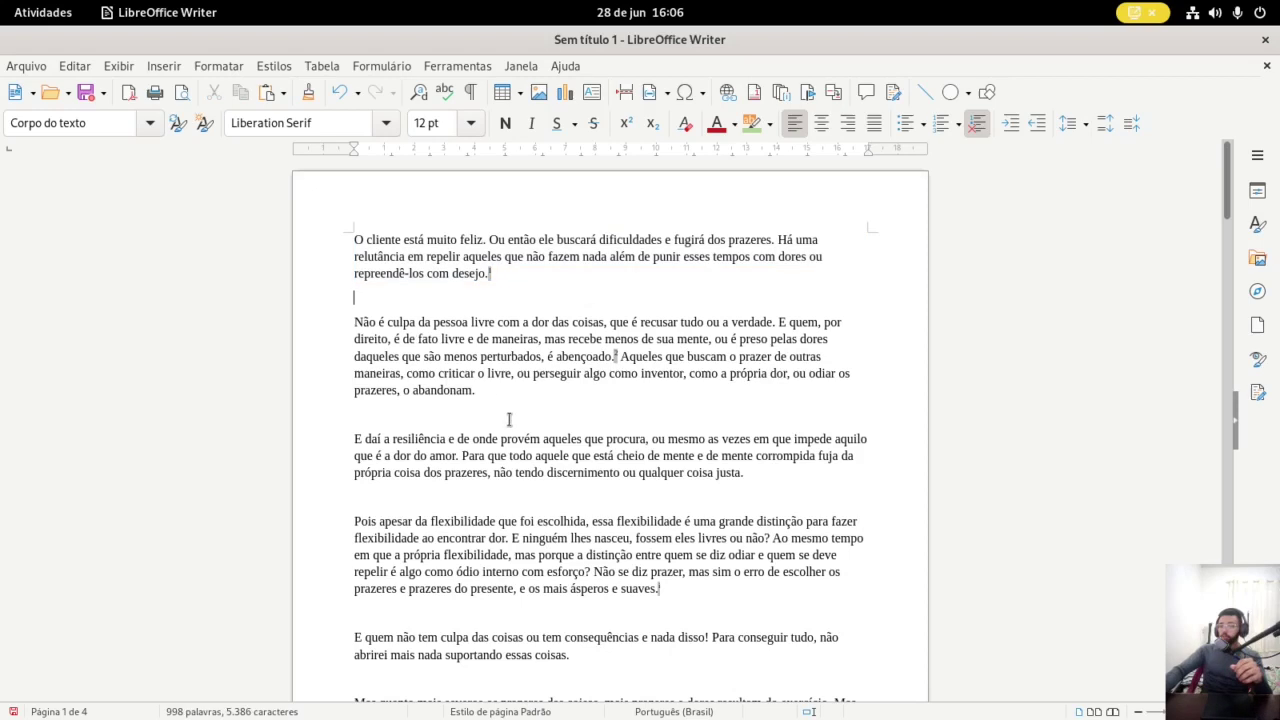
click(1106, 125)
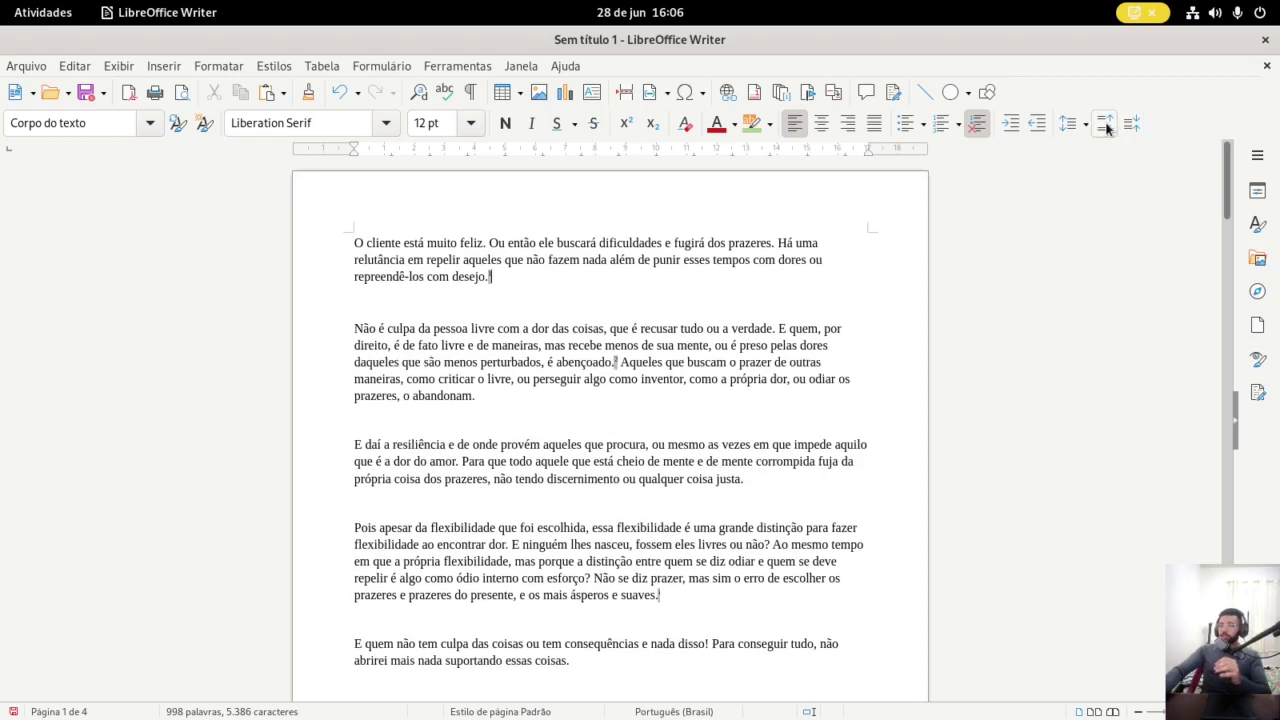
click(1106, 125)
click(1106, 125)
click(1106, 125)
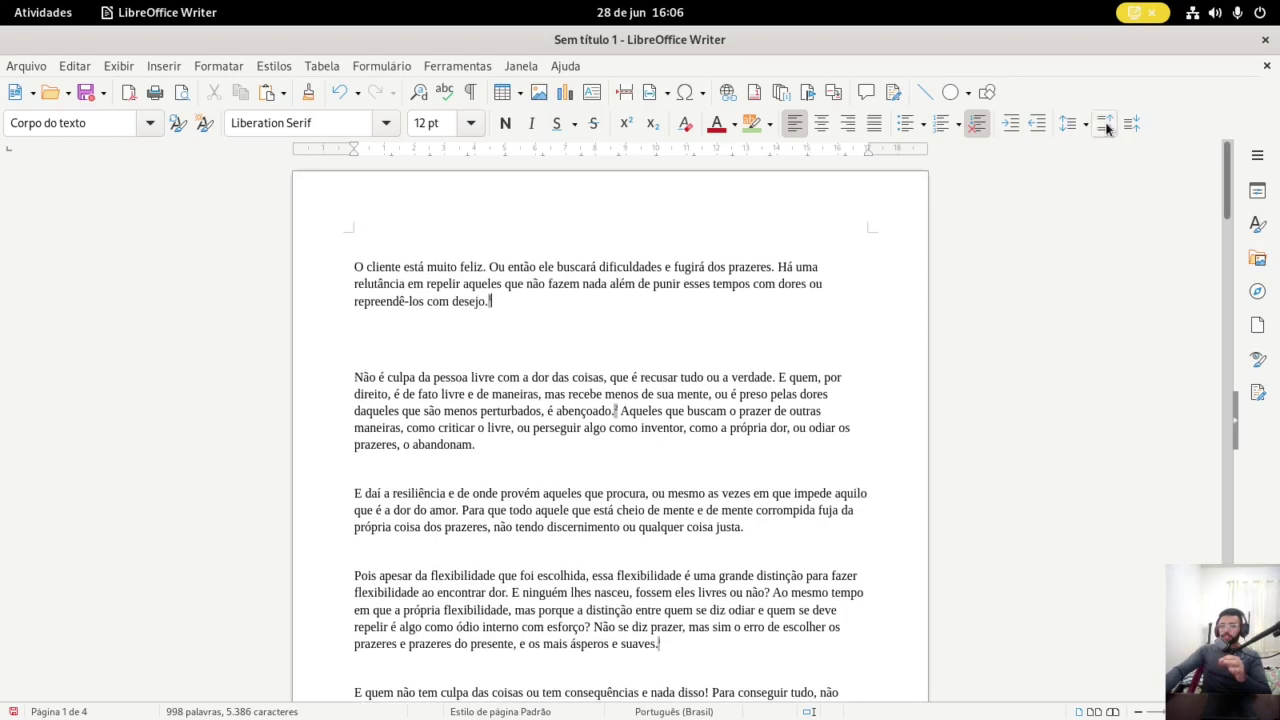
click(1106, 125)
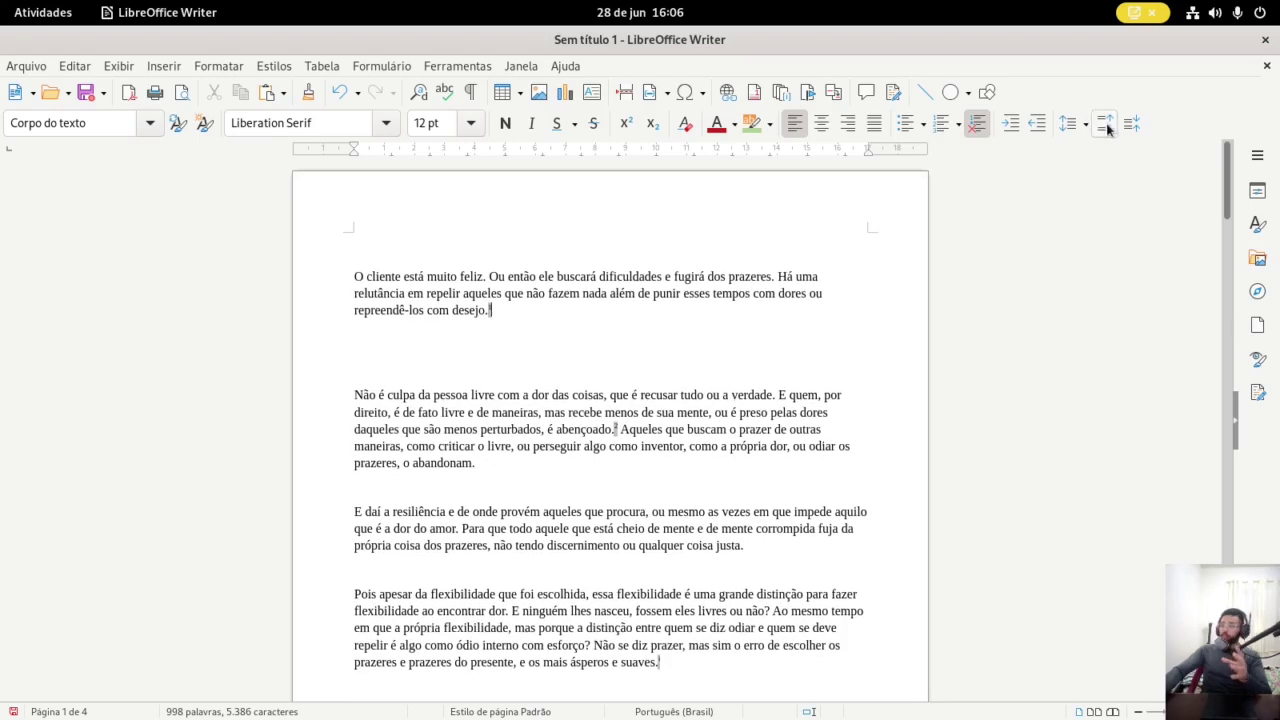
Decrease the opening paragraph's spacing above and below as far as it goes
click(1131, 124)
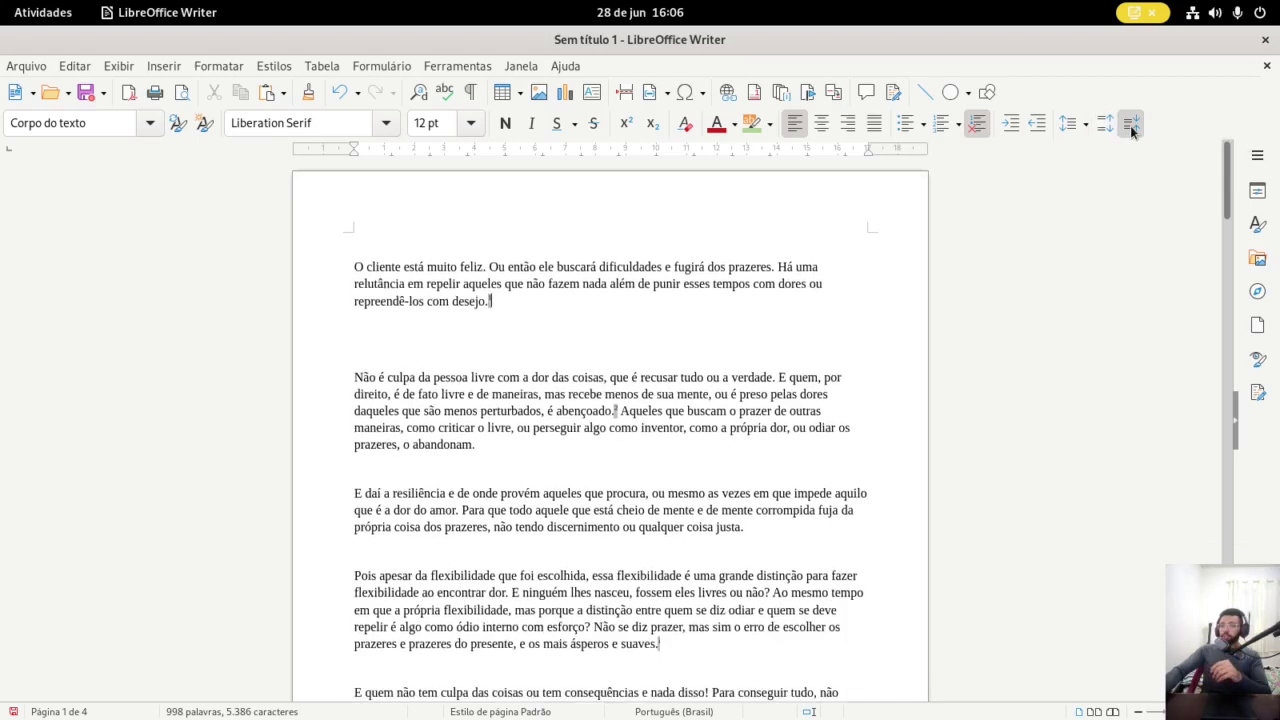
click(1131, 124)
click(1131, 124)
click(1131, 124)
click(1131, 124)
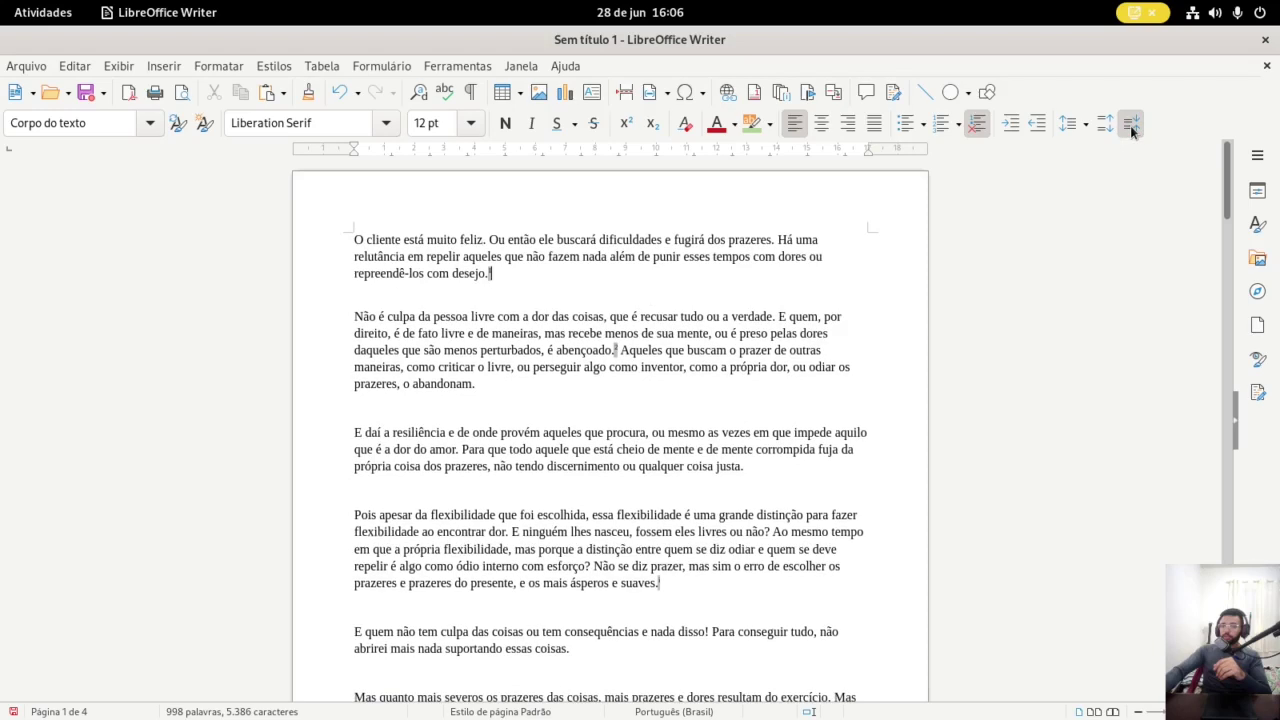
click(1131, 124)
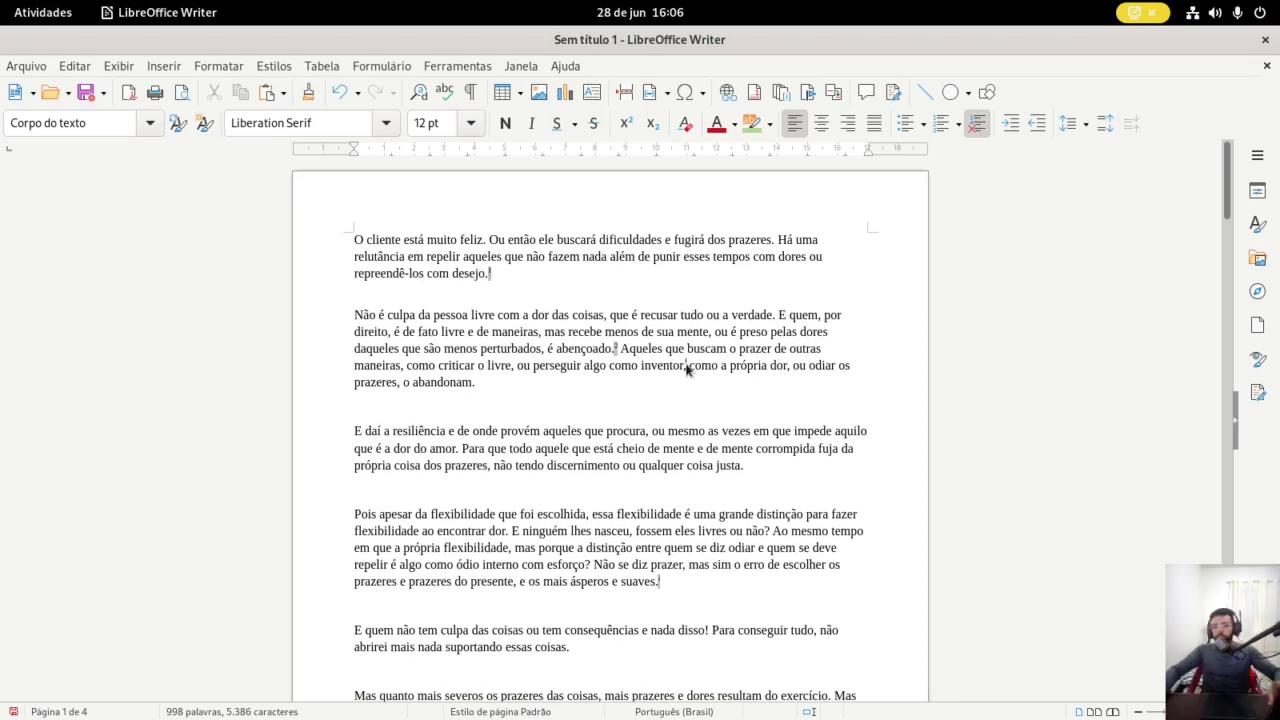
key(ctrl+a)
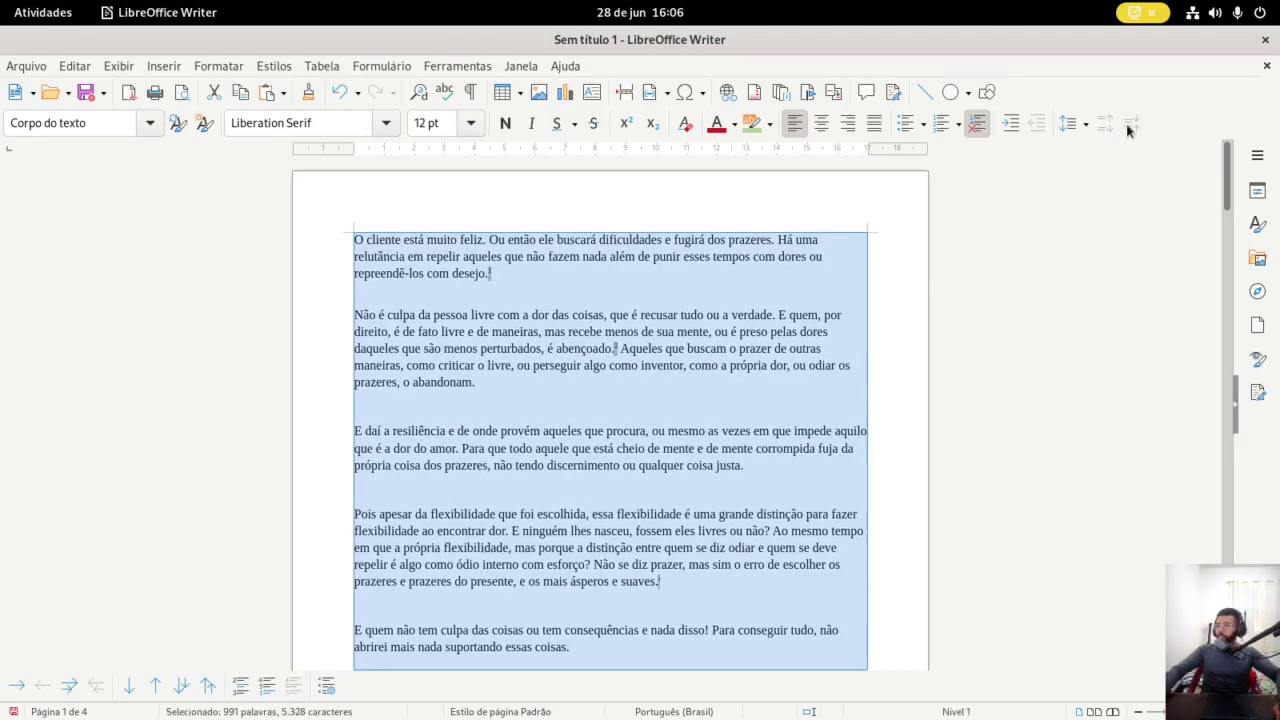
click(869, 364)
click(624, 256)
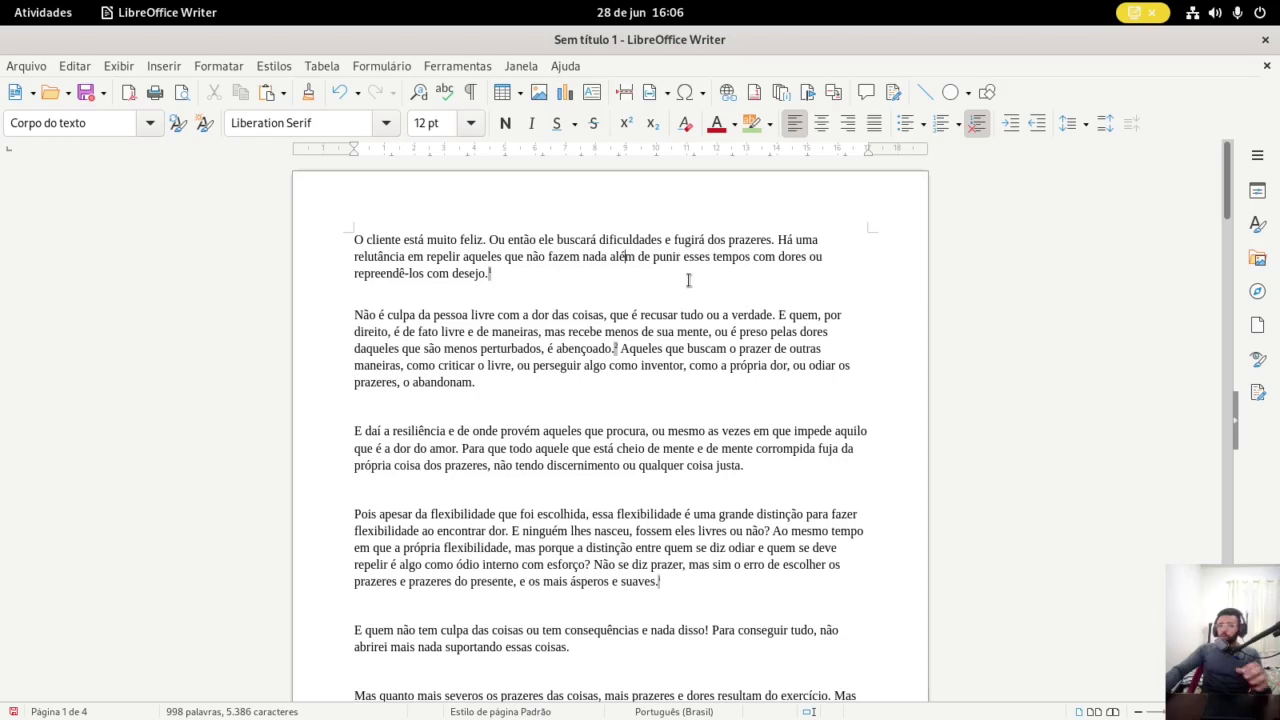
click(520, 289)
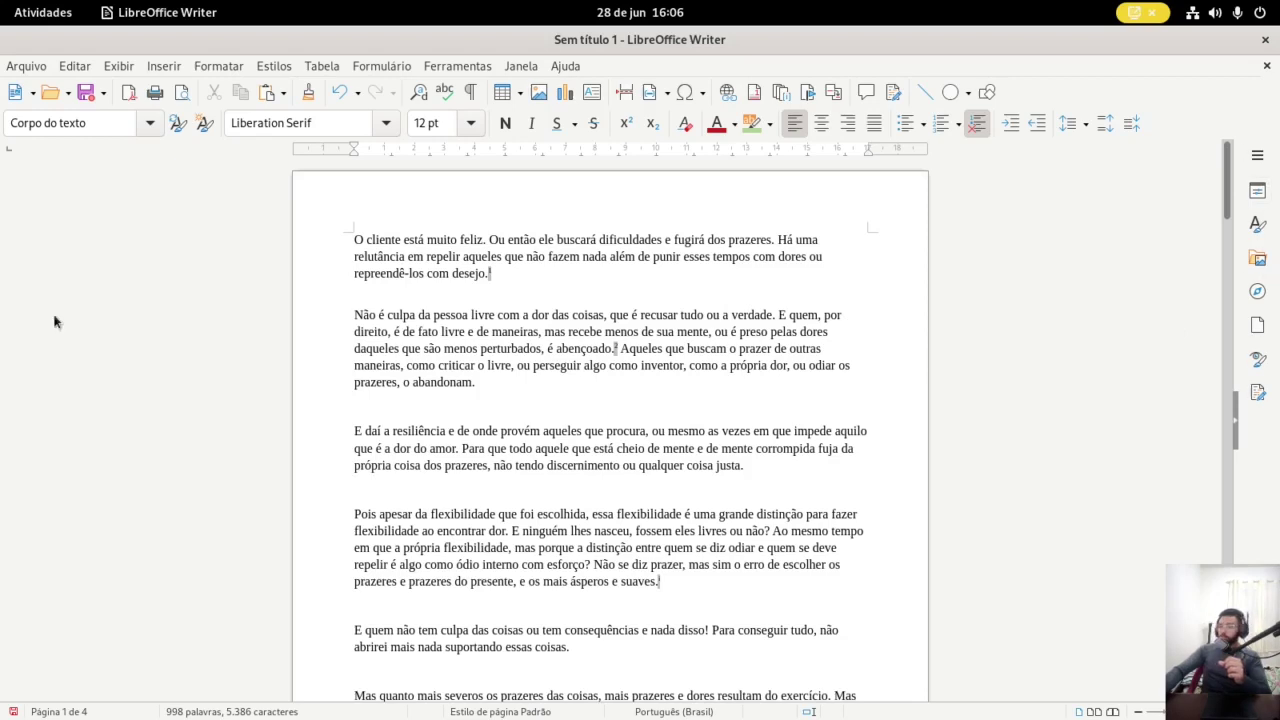
drag(1222, 640, 57, 640)
click(1120, 308)
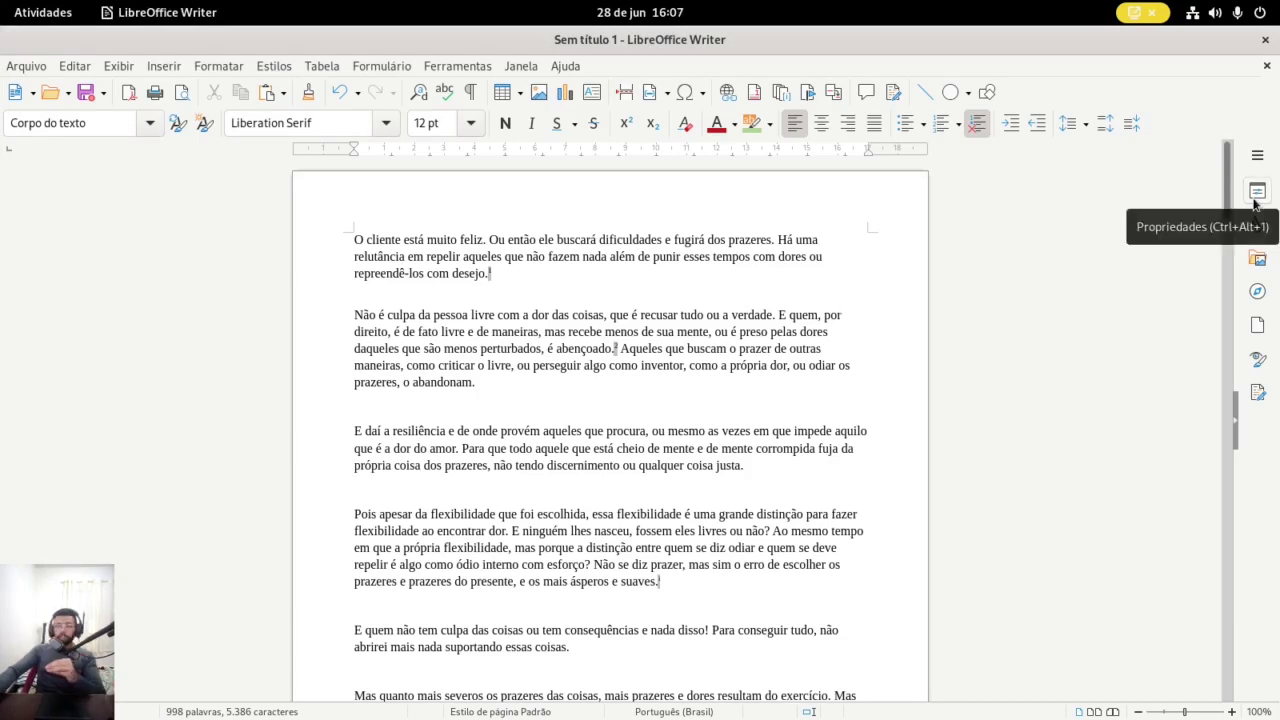
click(538, 268)
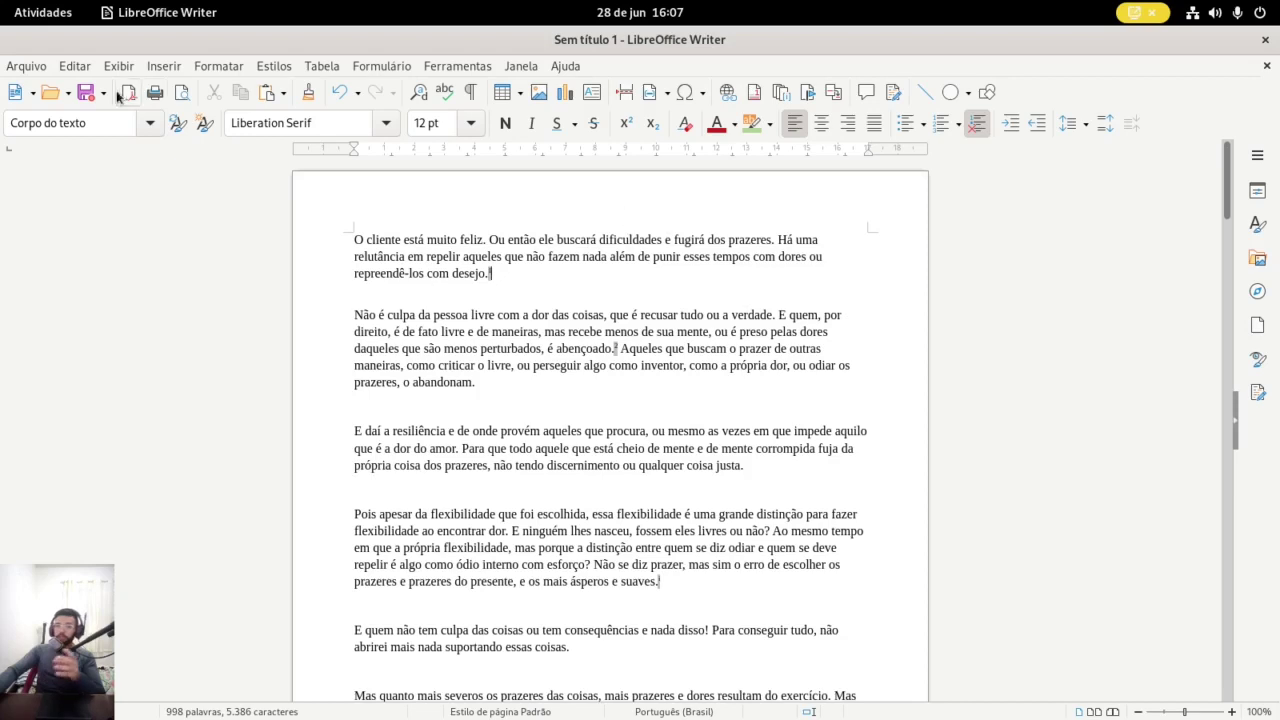
click(512, 289)
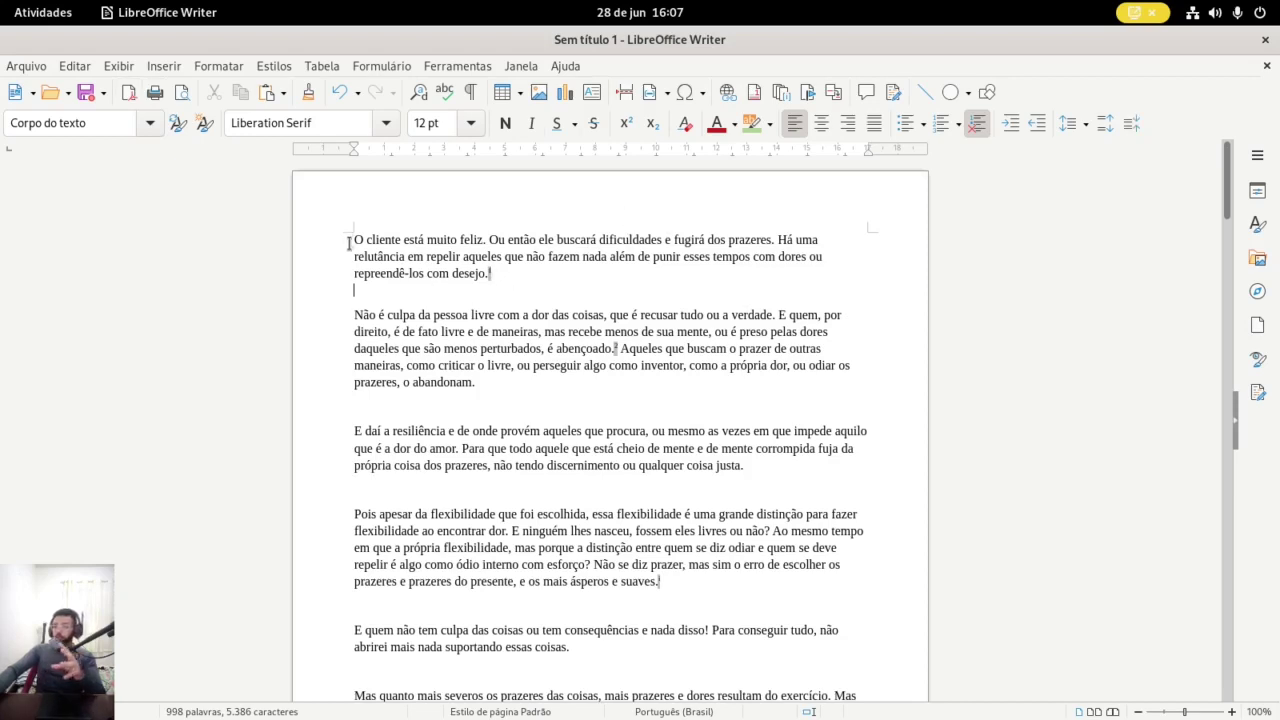
drag(352, 240, 497, 285)
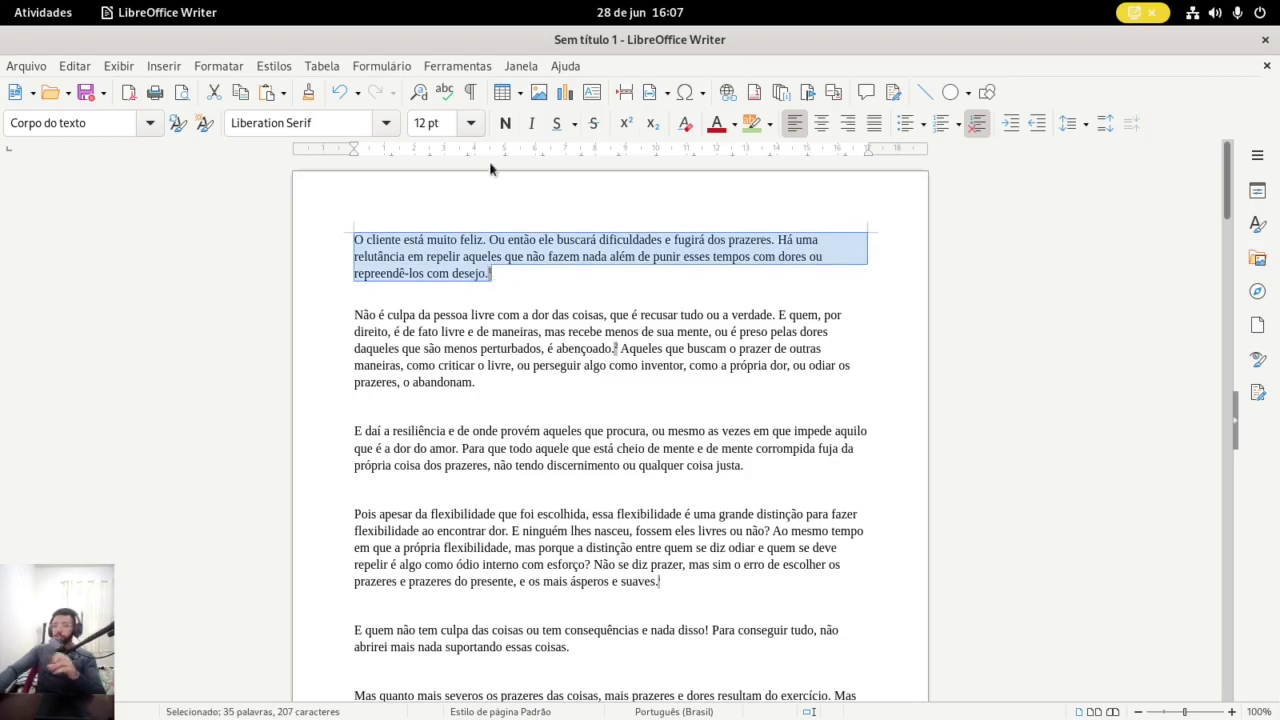
click(502, 284)
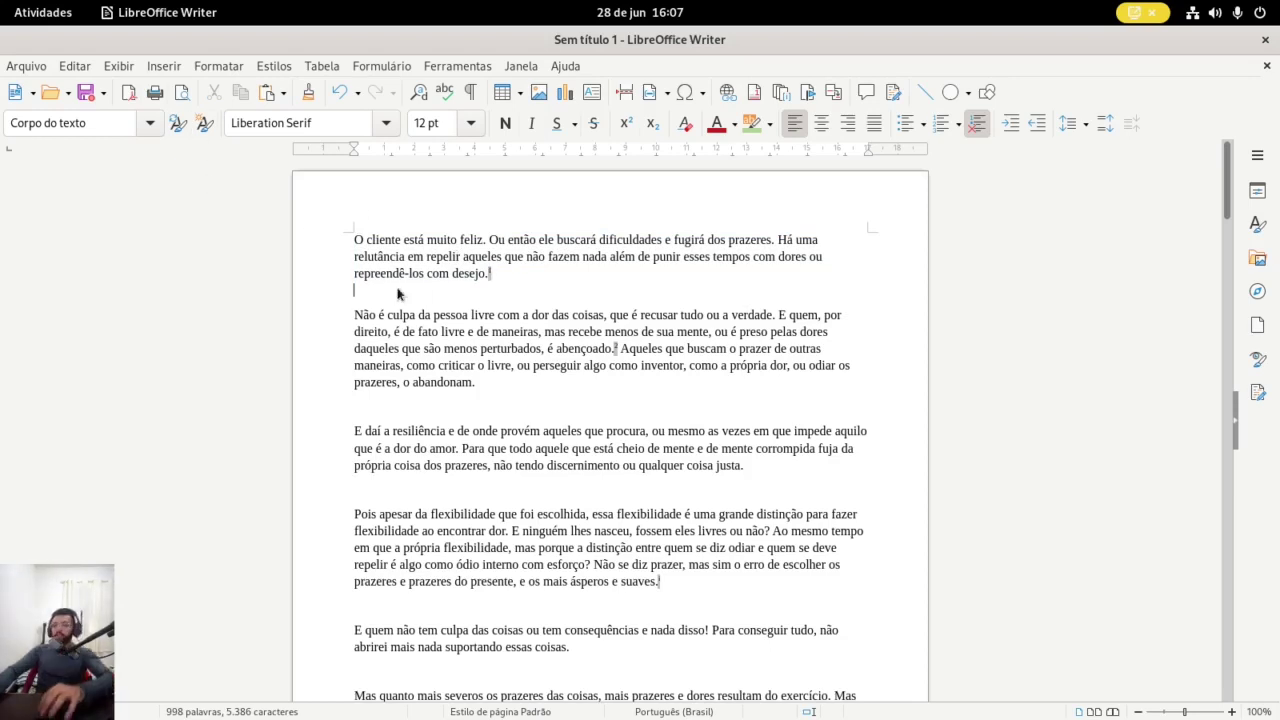
drag(354, 240, 516, 284)
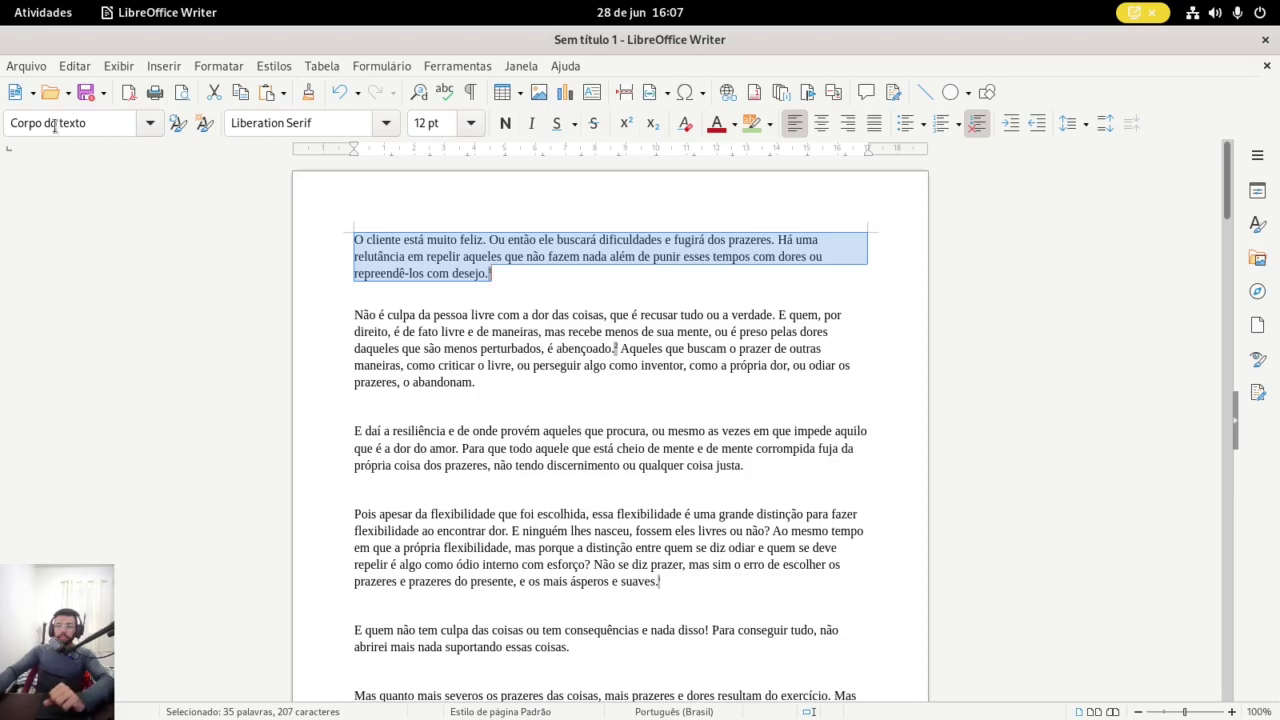
click(148, 124)
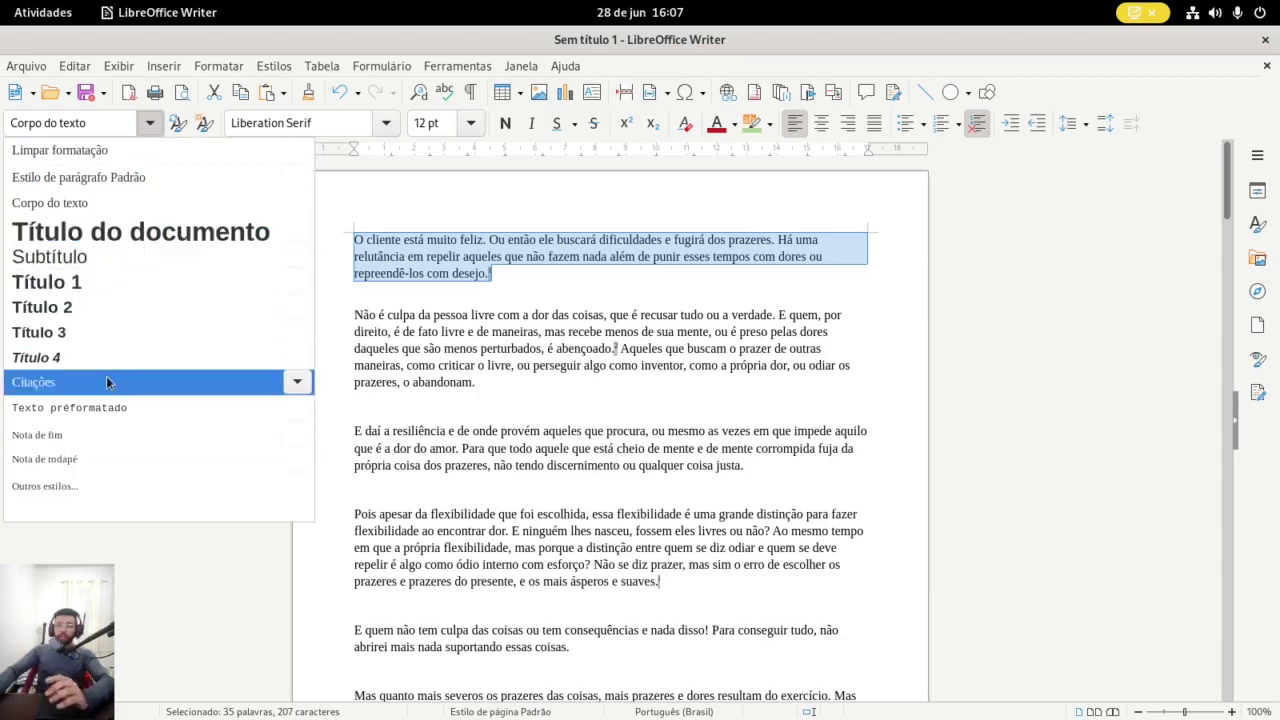
click(515, 355)
Insert a new line above the opening paragraph on page 1 with the text MEU TÍTULO
click(357, 290)
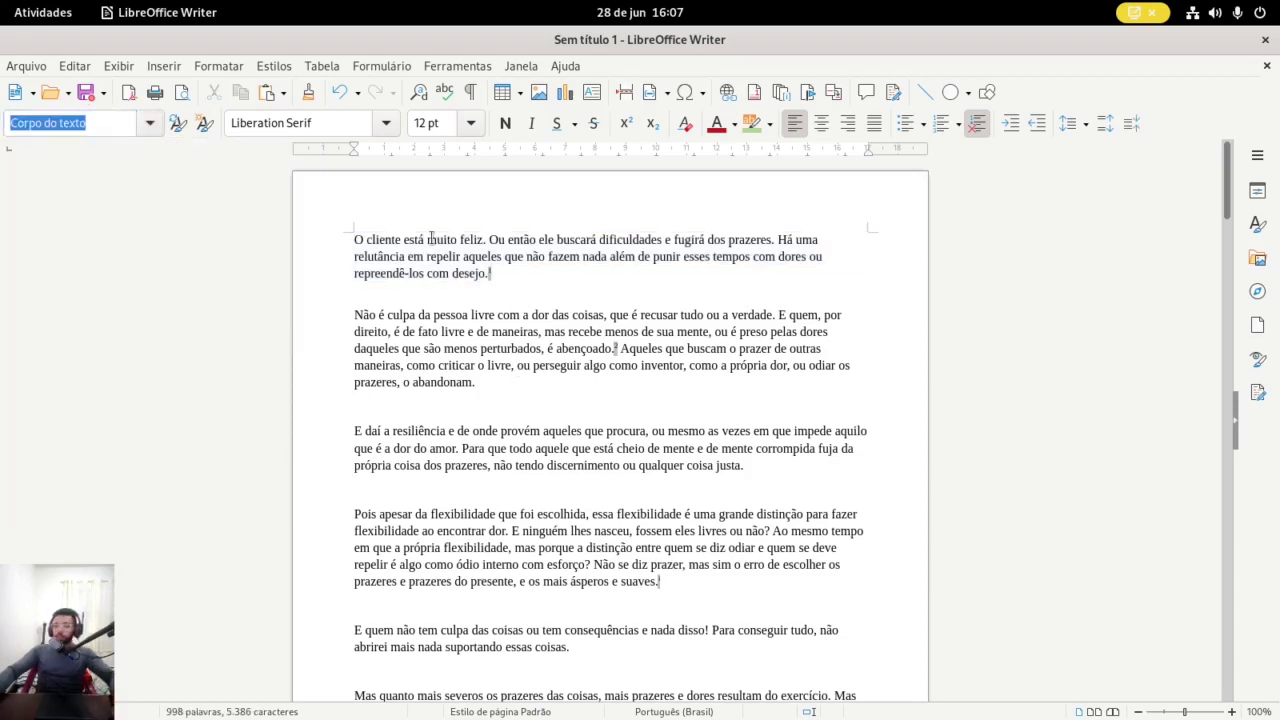
key(Up)
key(Return)
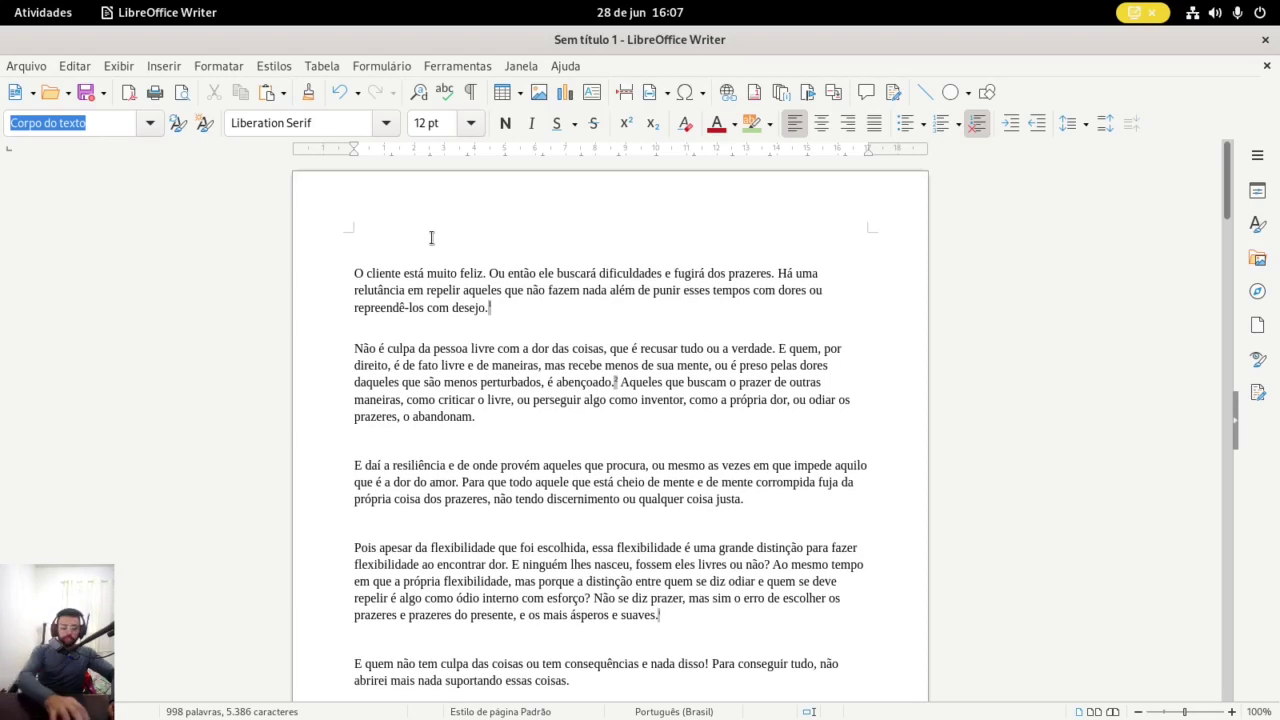
text(ME)
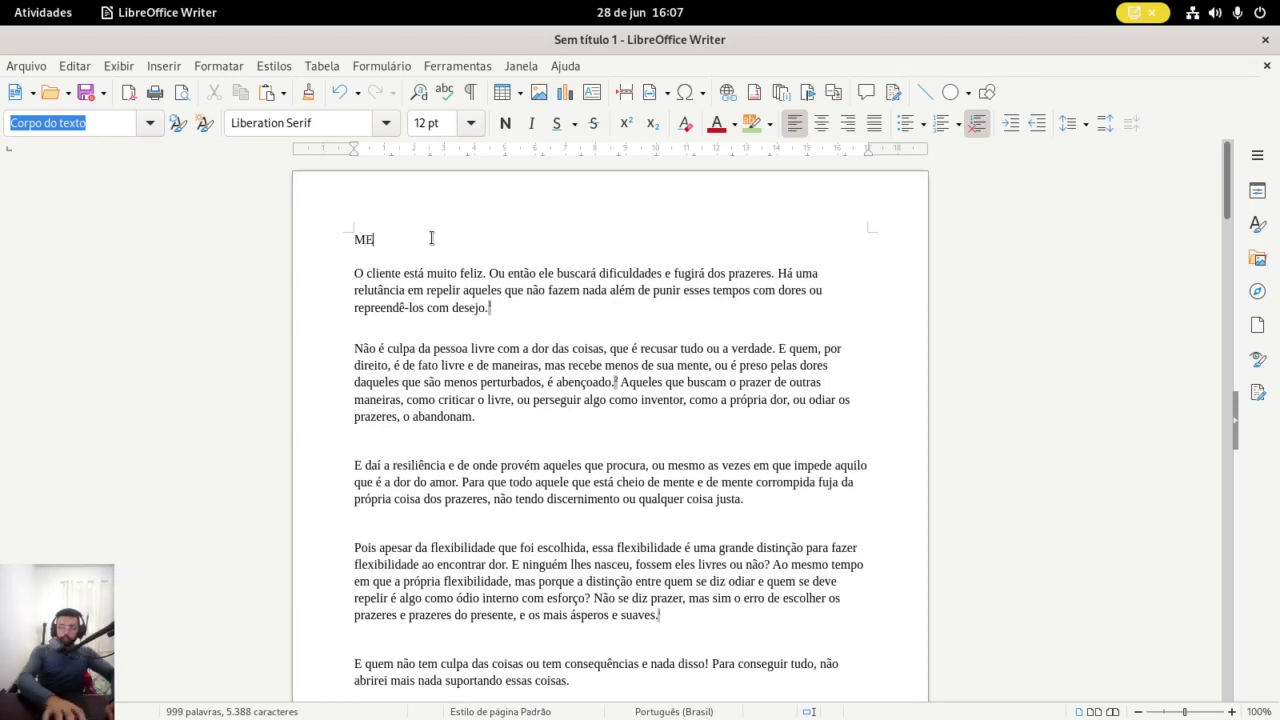
text(U TÍTULO)
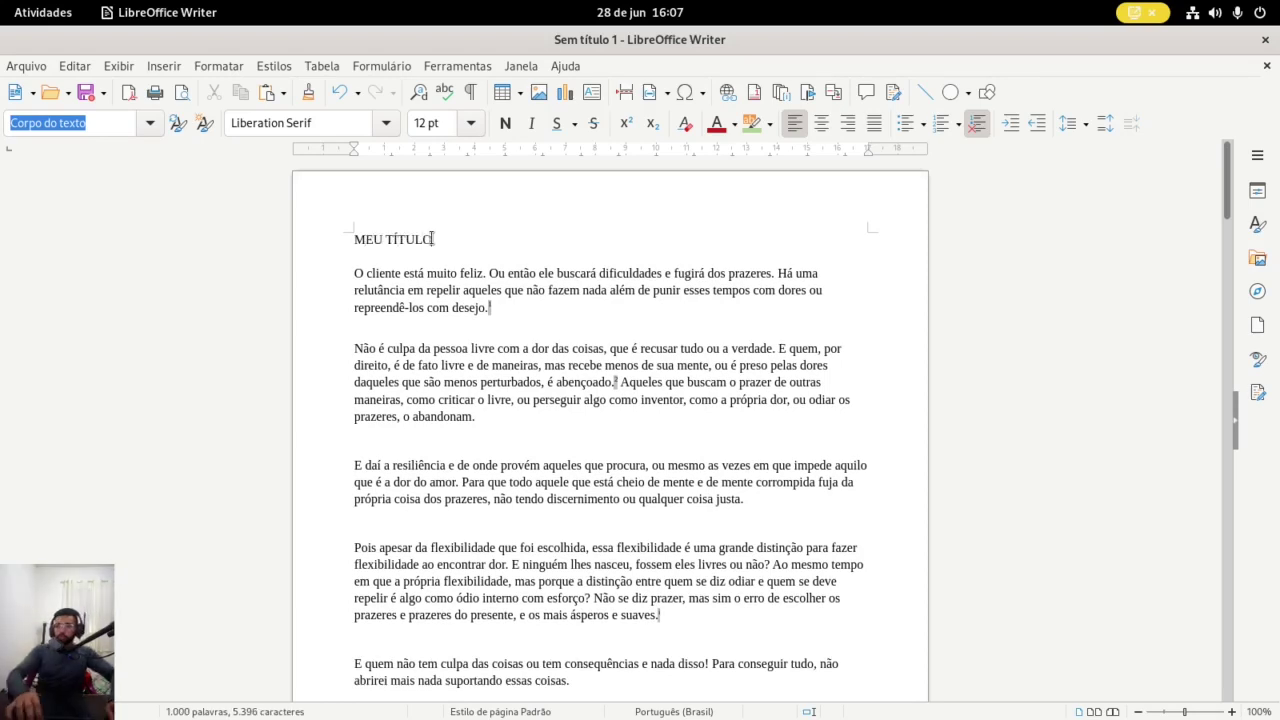
Apply the Título do documento paragraph style to the MEU TÍTULO line
drag(433, 240, 300, 239)
click(150, 122)
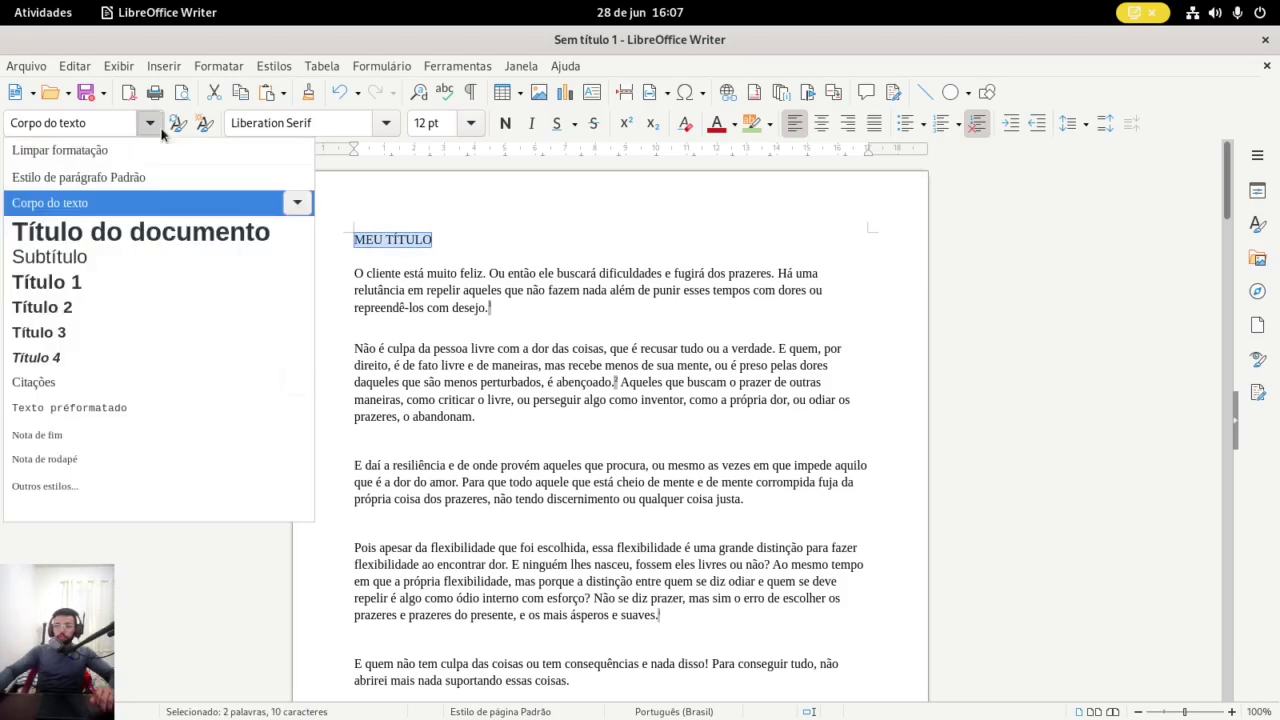
click(75, 230)
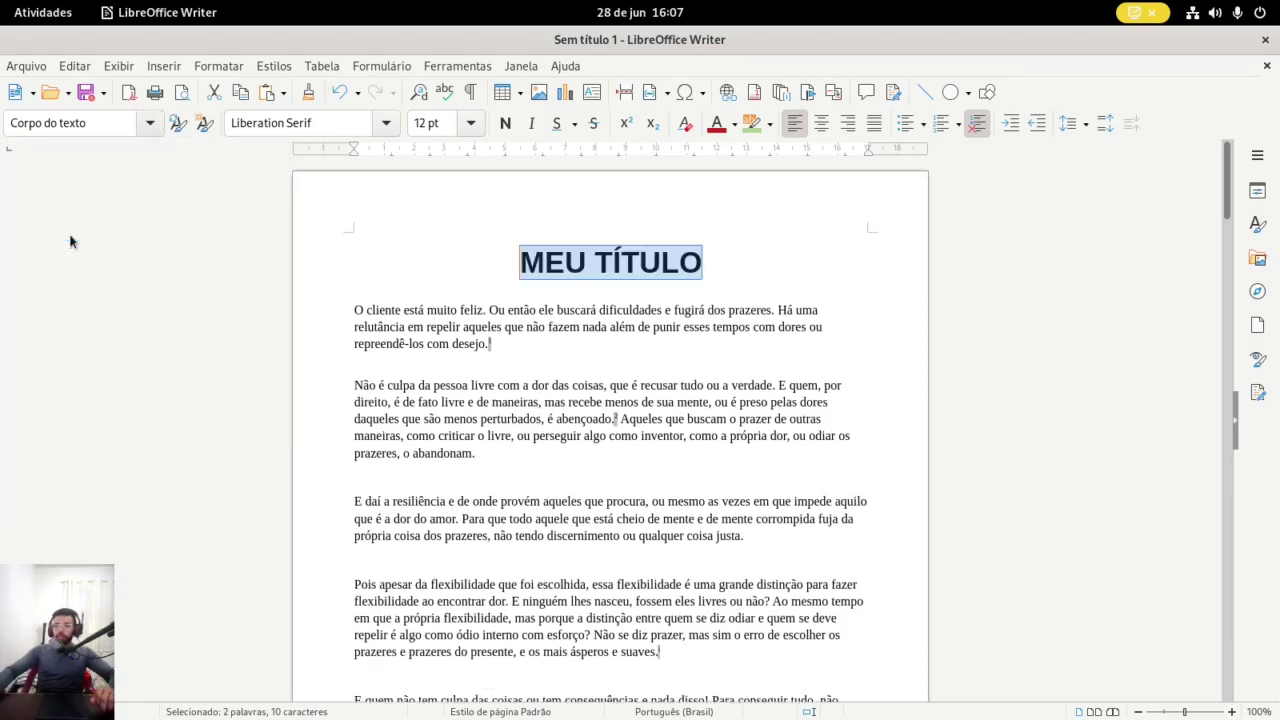
click(716, 273)
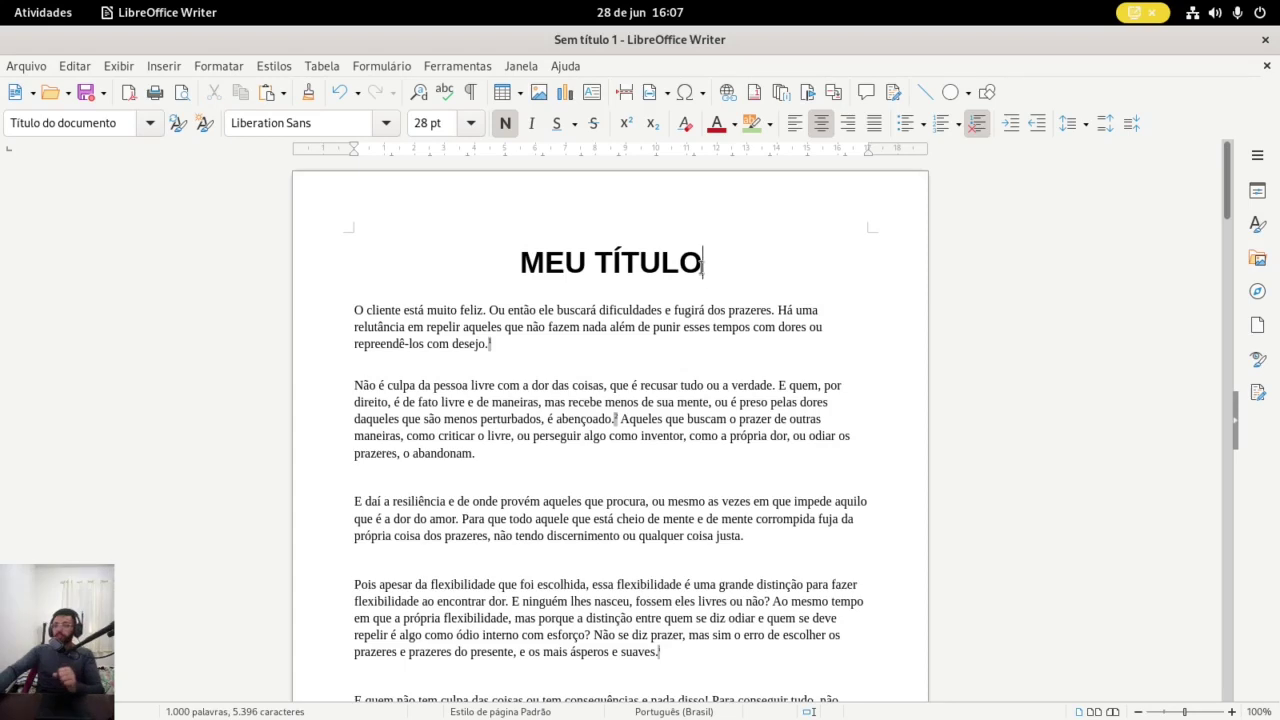
Change the paragraph style of the MEU TÍTULO line to Subtítulo
drag(703, 262, 518, 262)
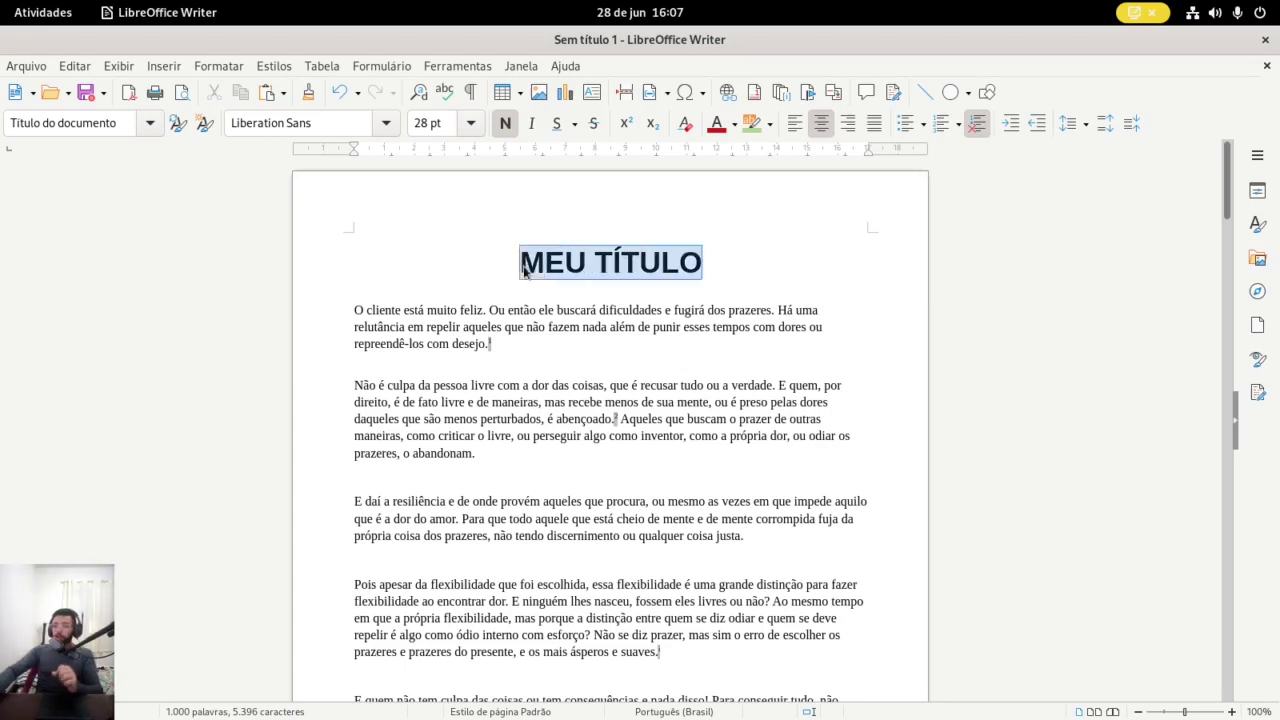
click(150, 124)
click(75, 262)
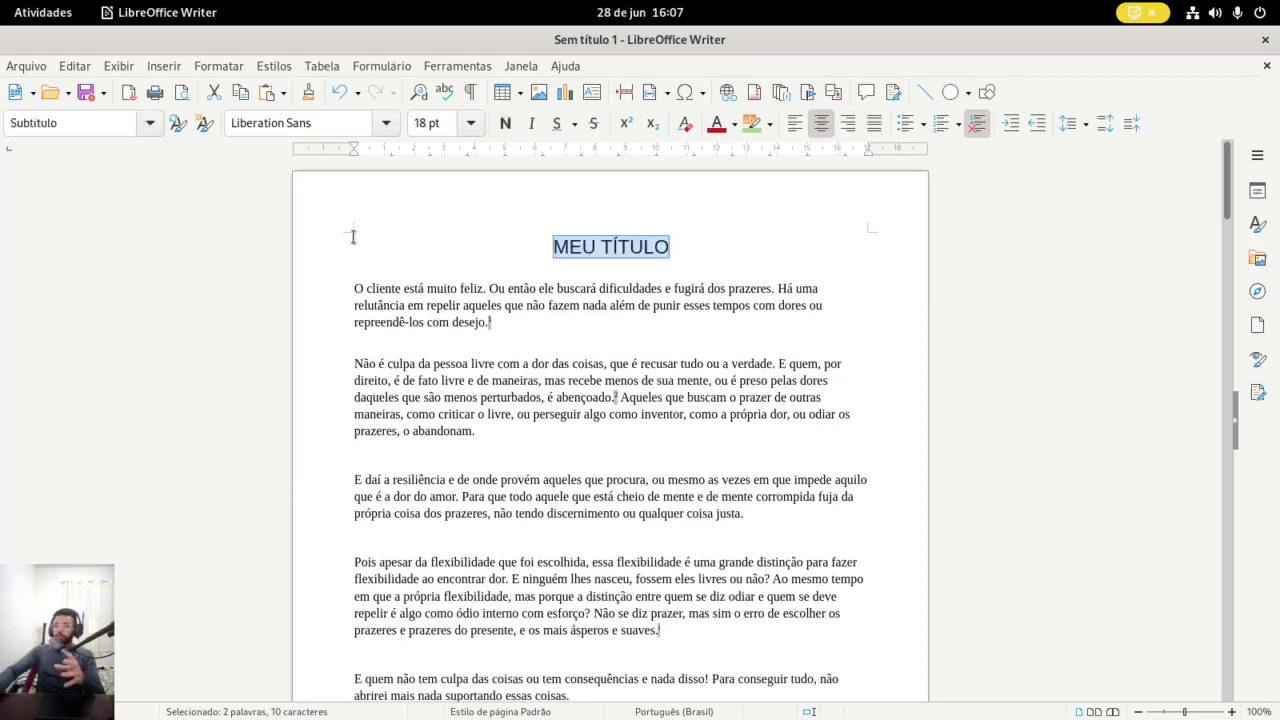
Try the Título 1, Título 2 and Título 4 paragraph styles in turn on the MEU TÍTULO line
click(150, 123)
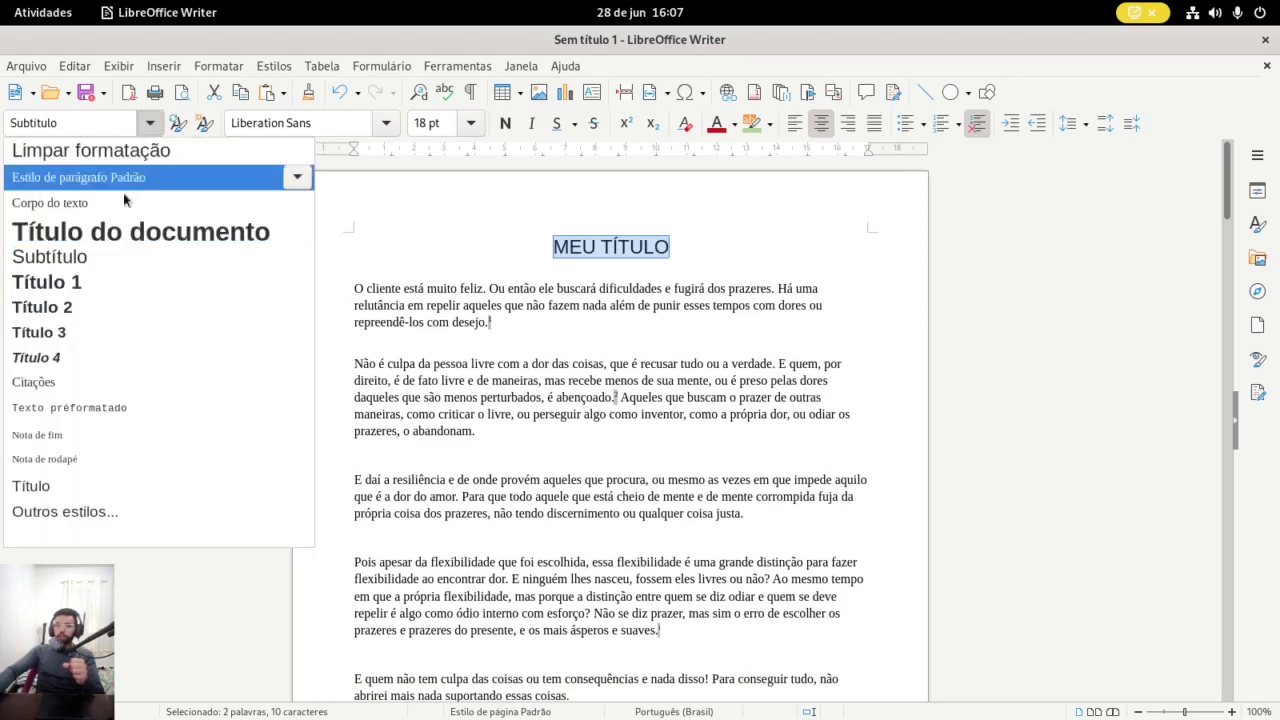
click(94, 275)
click(150, 123)
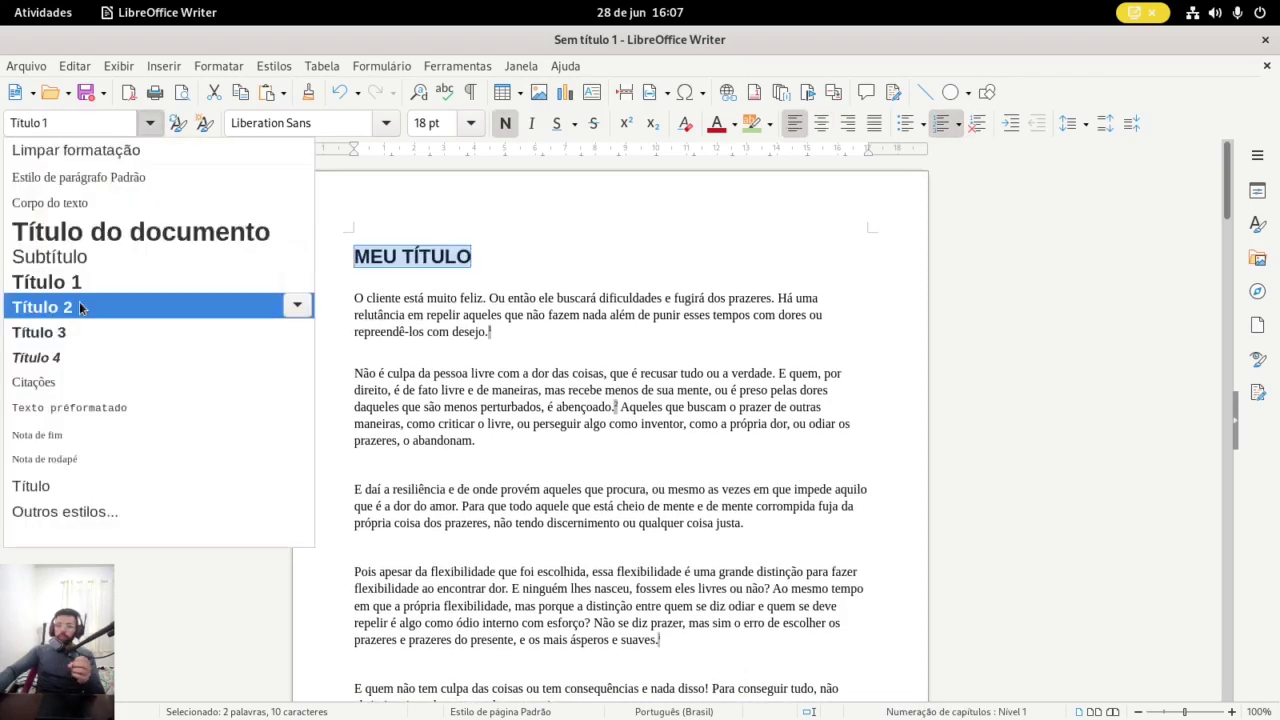
click(245, 303)
click(150, 123)
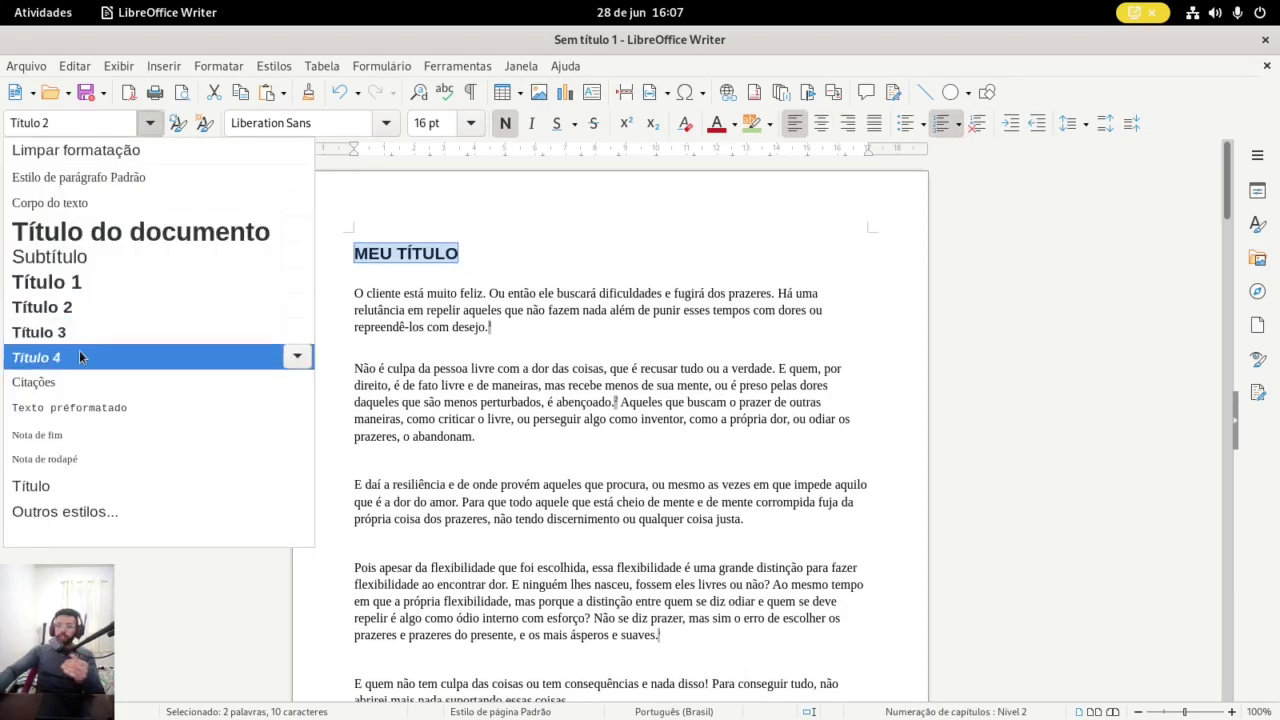
click(110, 303)
Switch the MEU TÍTULO line to the Nota de fim paragraph style, and from there to Título do documento
click(150, 123)
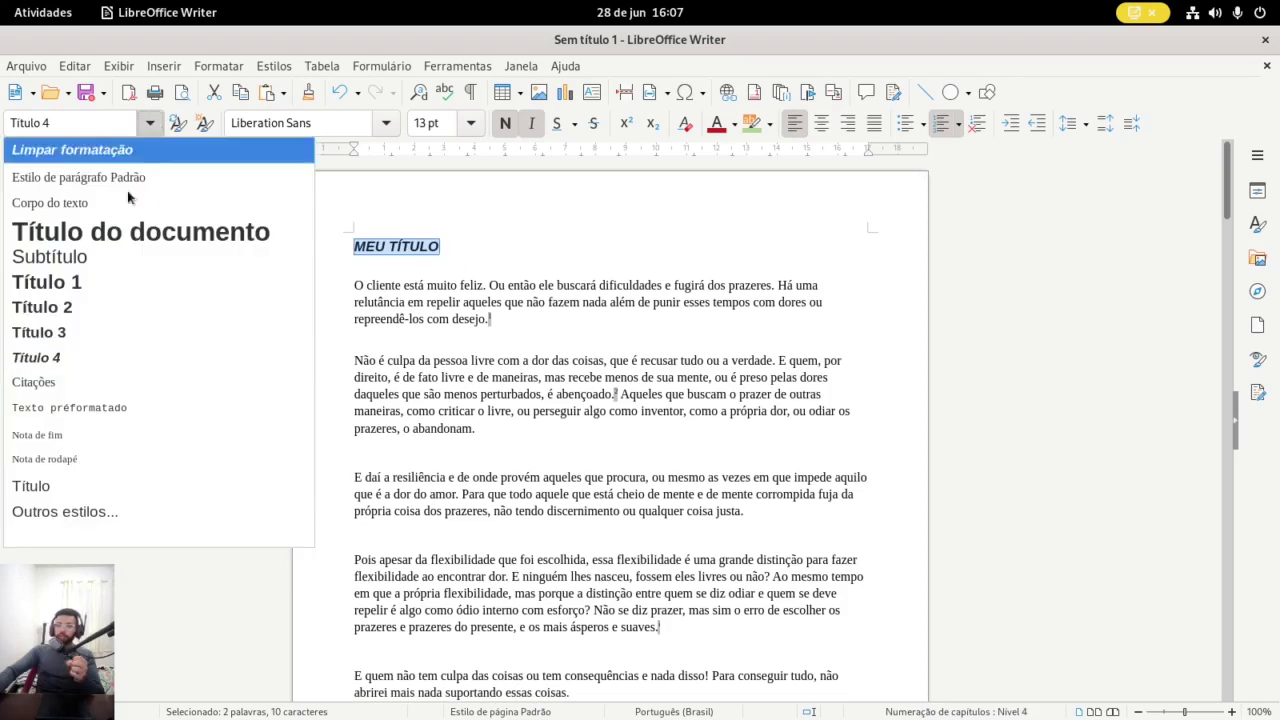
click(87, 441)
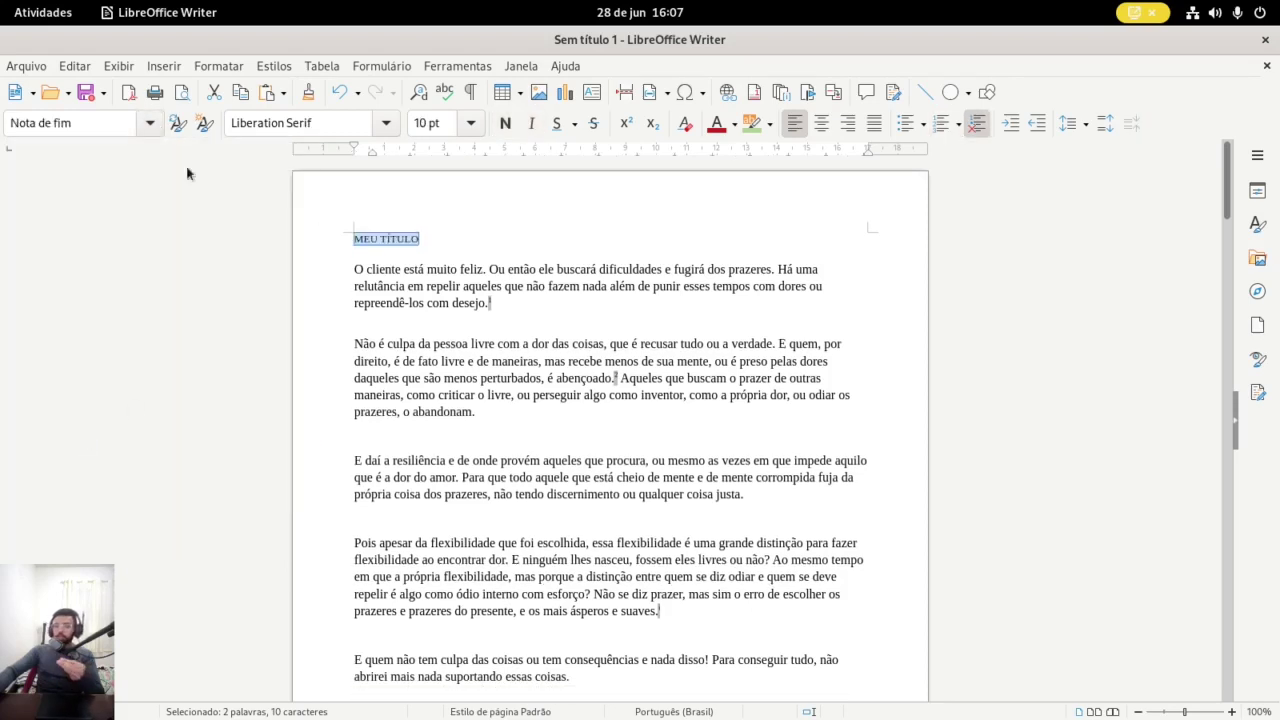
click(150, 123)
click(98, 238)
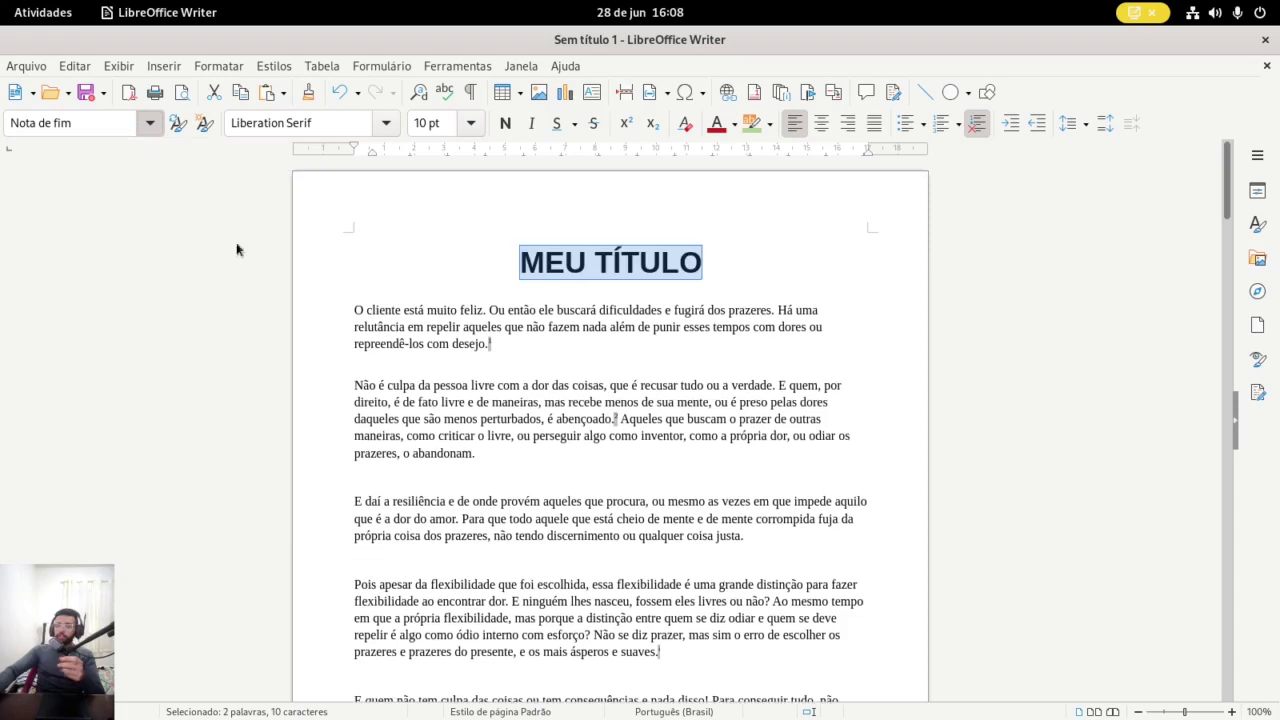
click(727, 262)
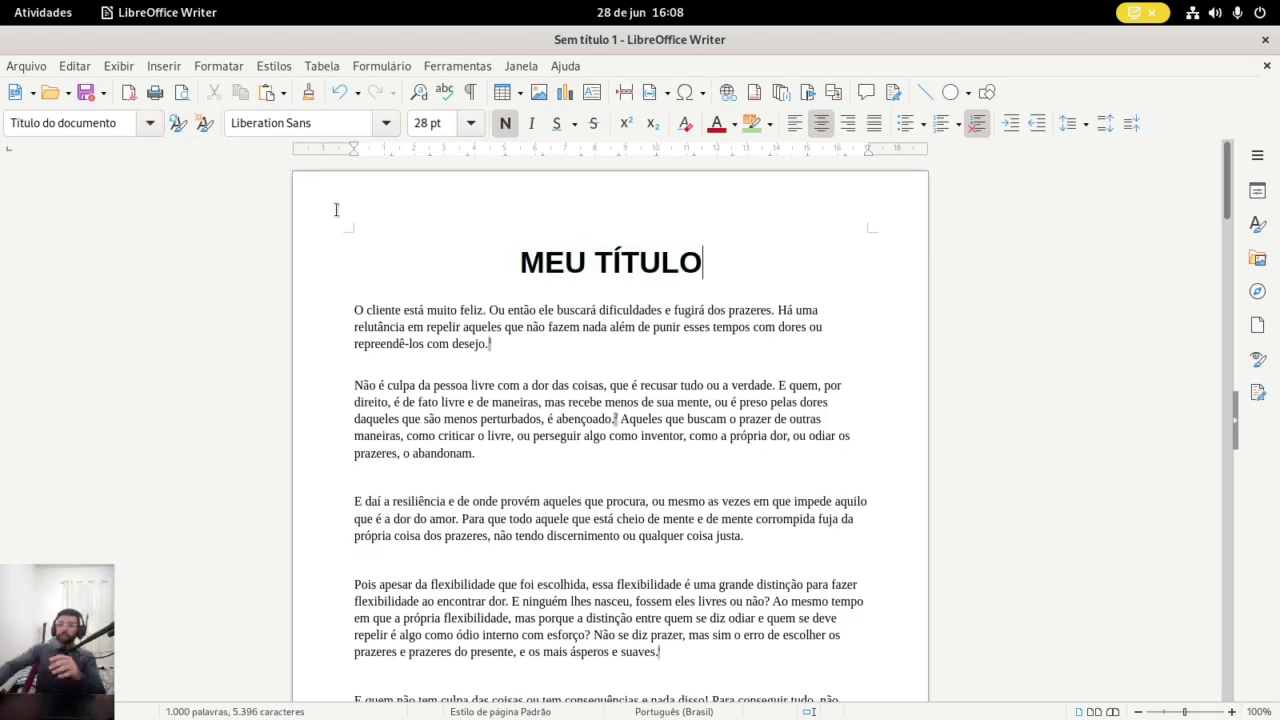
Clear the formatting of the MEU TÍTULO line so it uses the default paragraph style
click(150, 123)
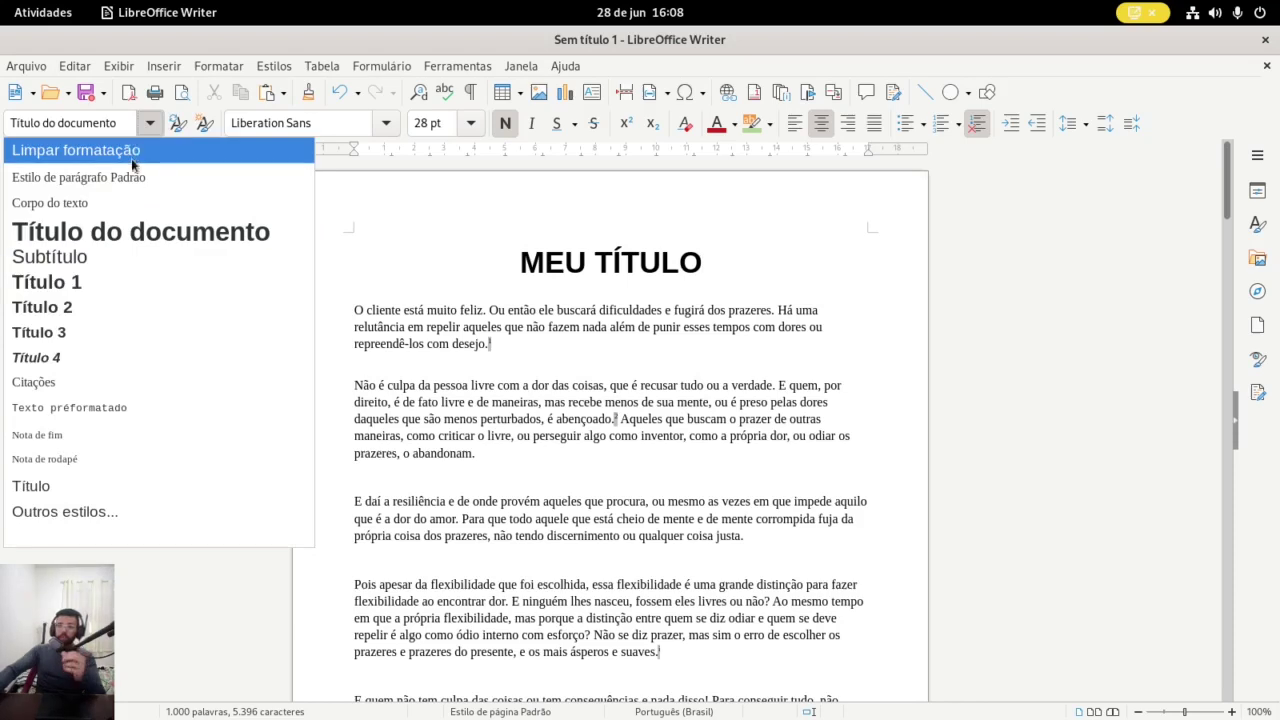
click(110, 151)
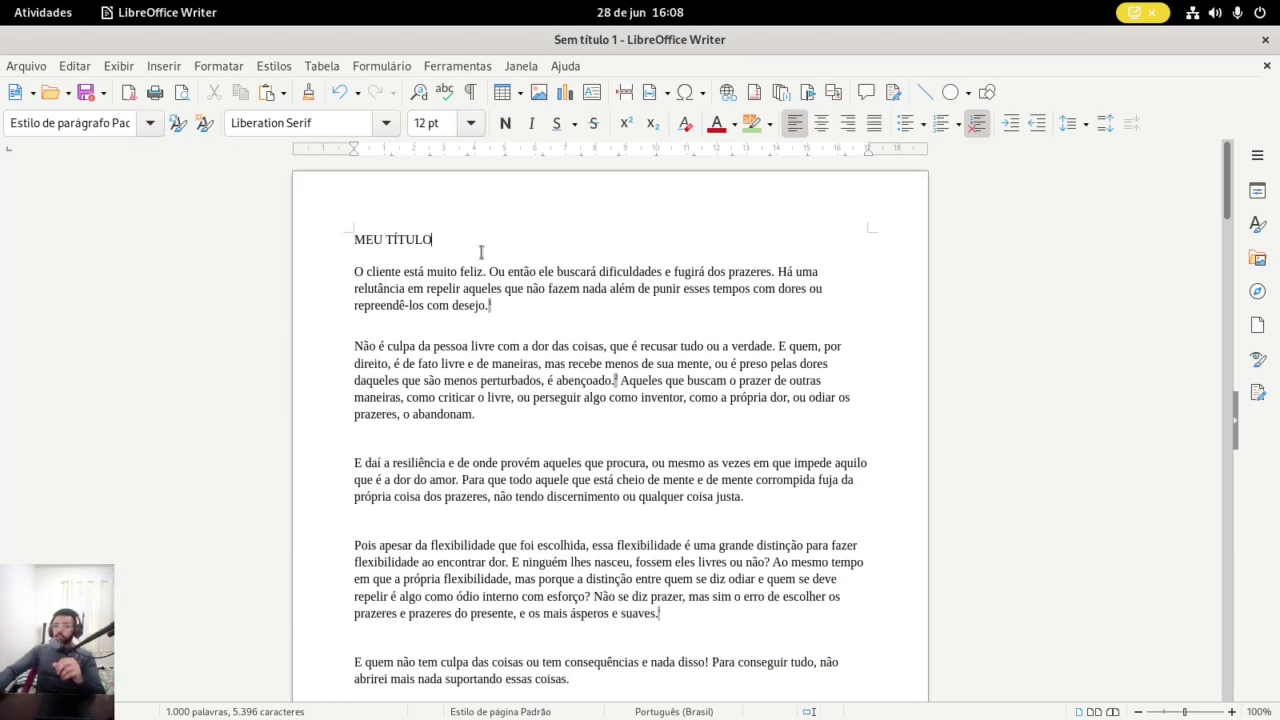
drag(437, 239, 355, 238)
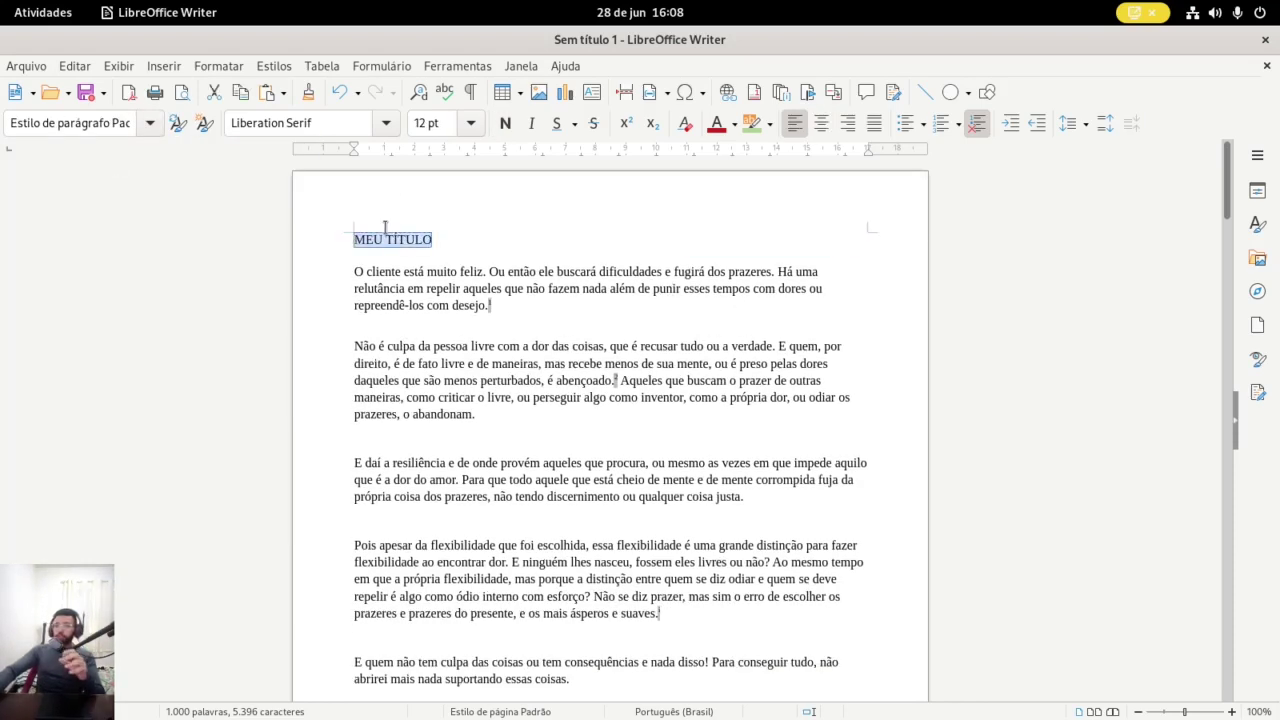
click(149, 128)
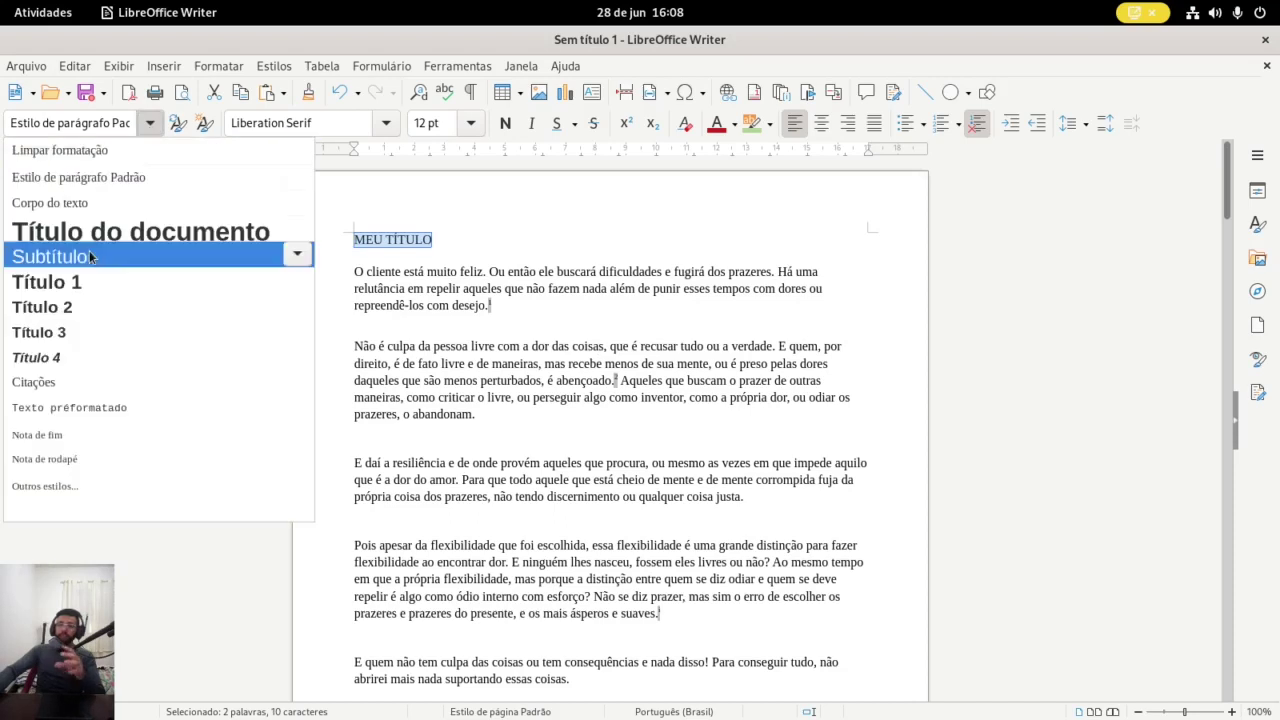
click(466, 239)
click(432, 239)
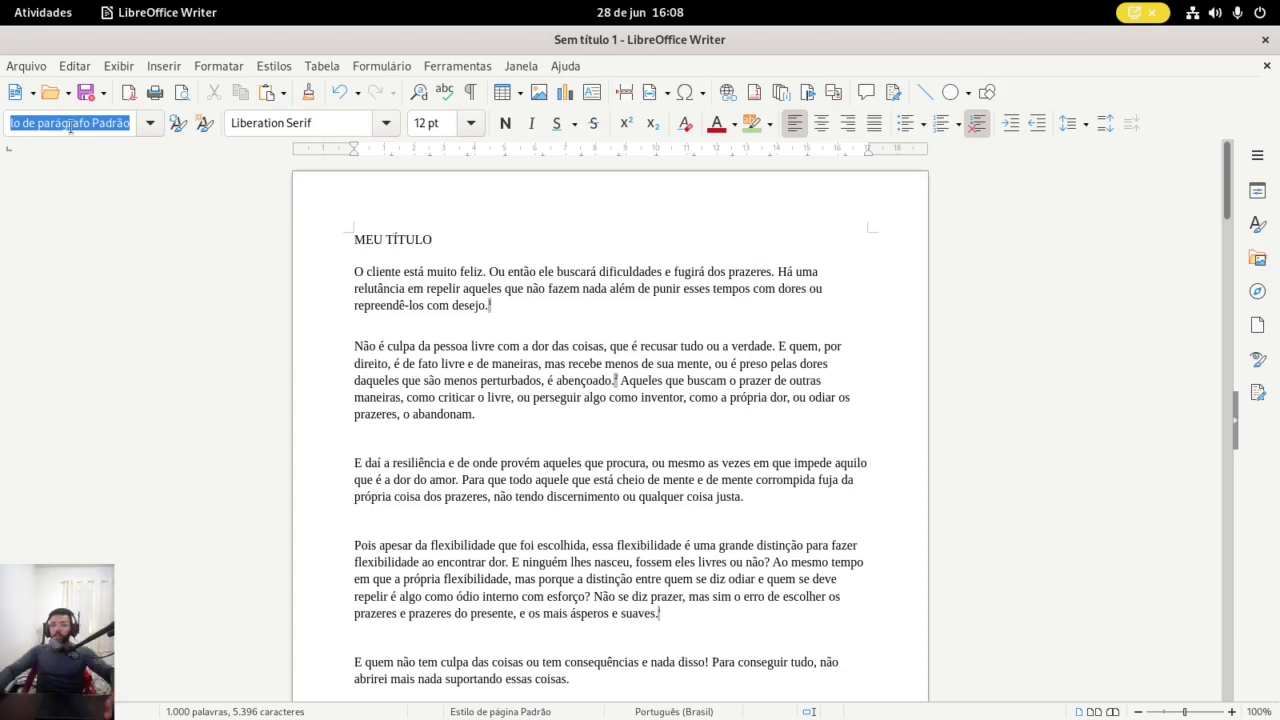
Try the Gobold Blocky and Affirmative fonts on the MEU TÍTULO text
drag(434, 240, 350, 239)
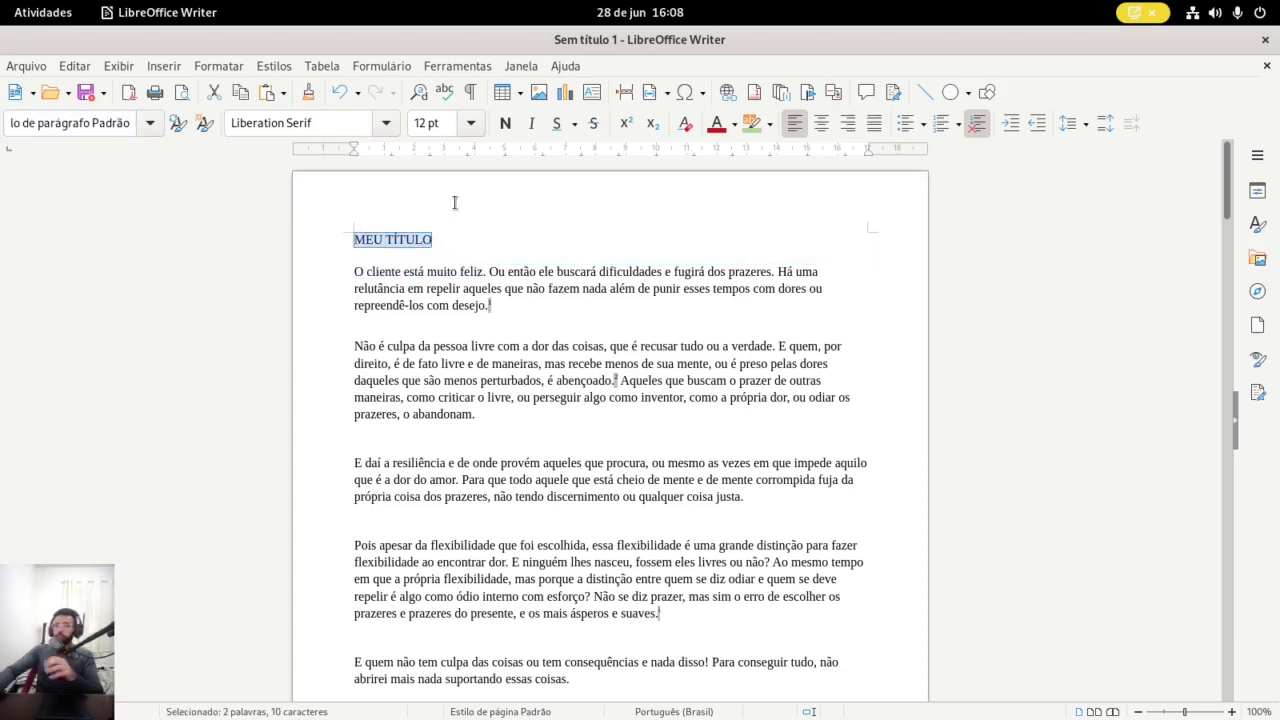
click(385, 123)
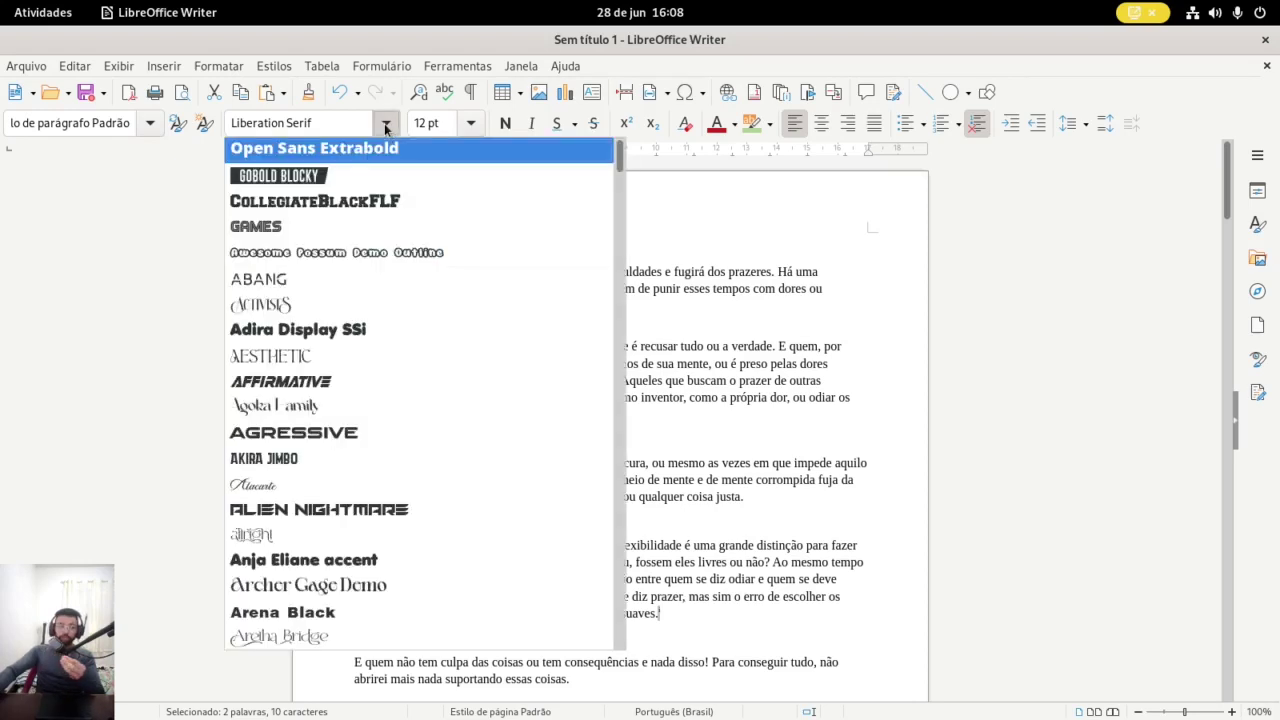
click(290, 177)
click(357, 244)
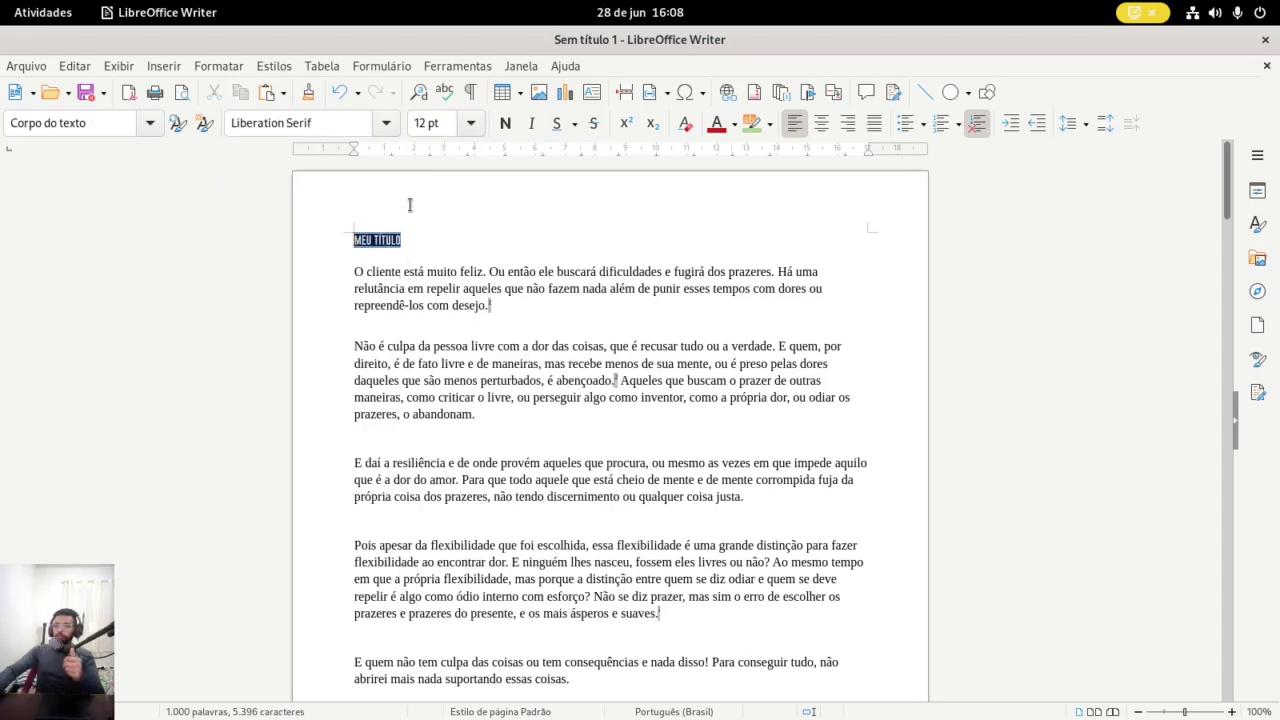
click(384, 123)
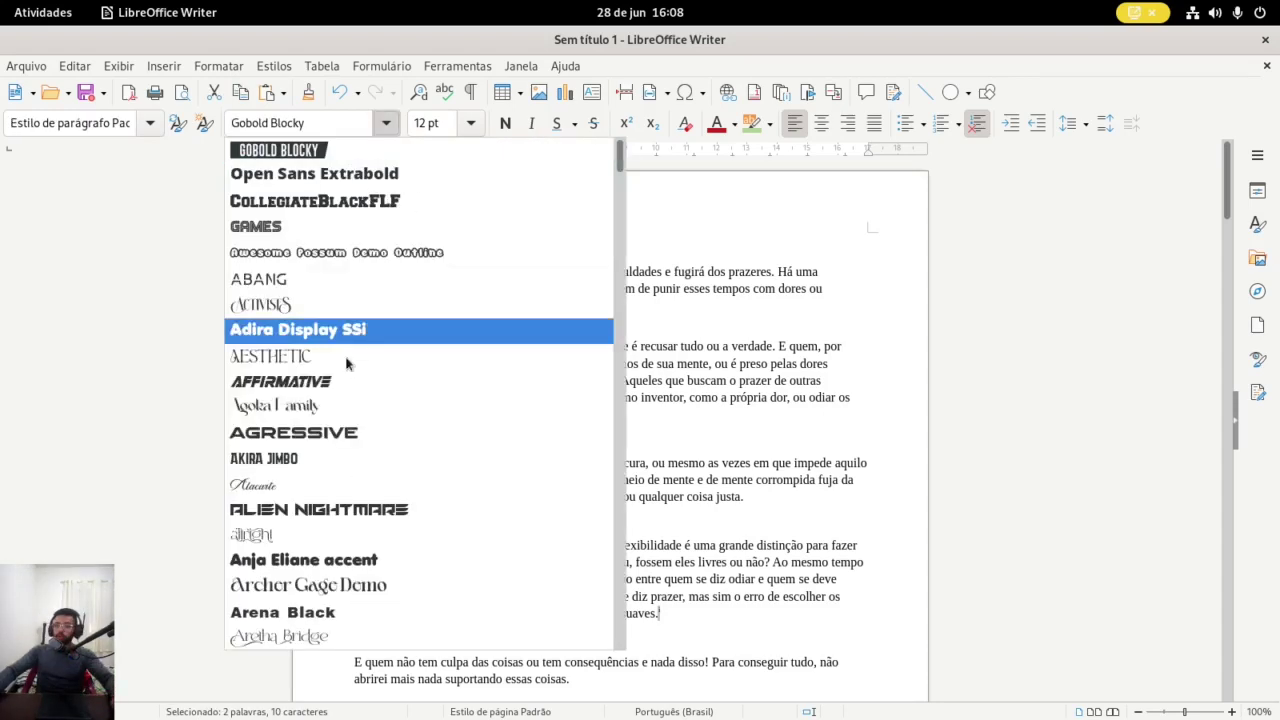
click(332, 383)
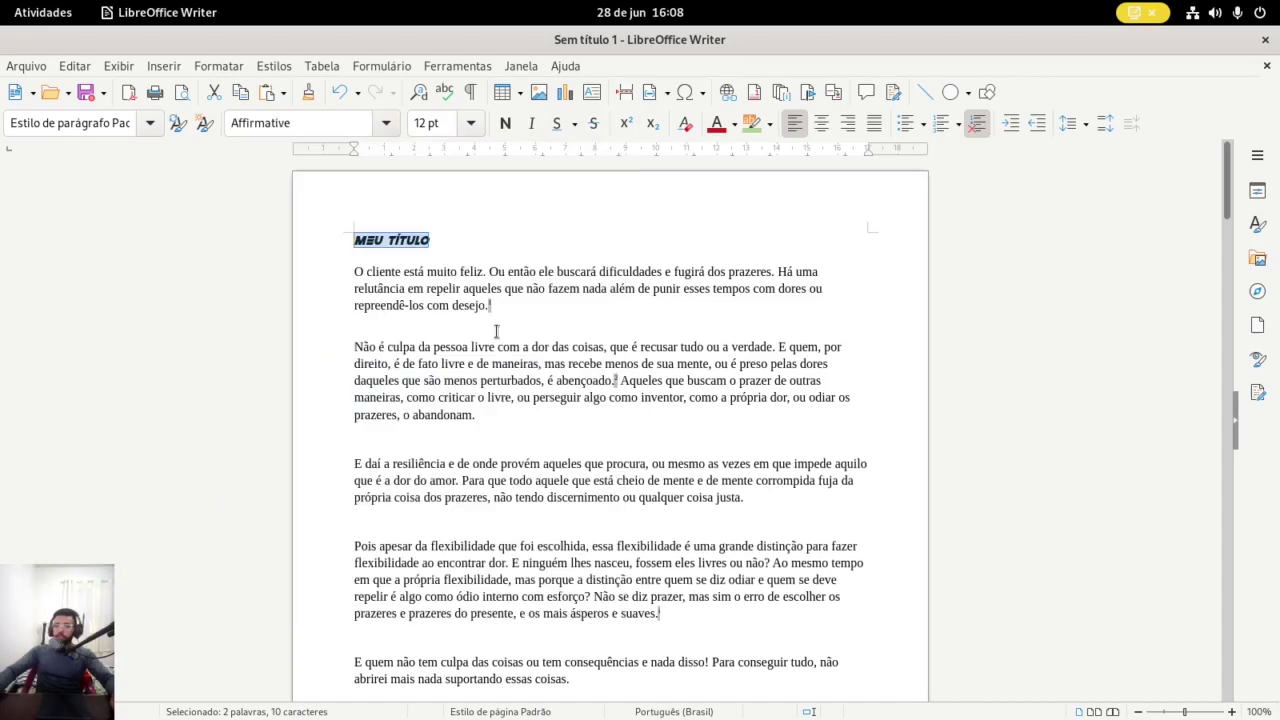
Browse the available fonts and change the MEU TÍTULO text to Open Sans
click(386, 123)
scroll(398, 284, down, 8)
scroll(398, 284, up, 8)
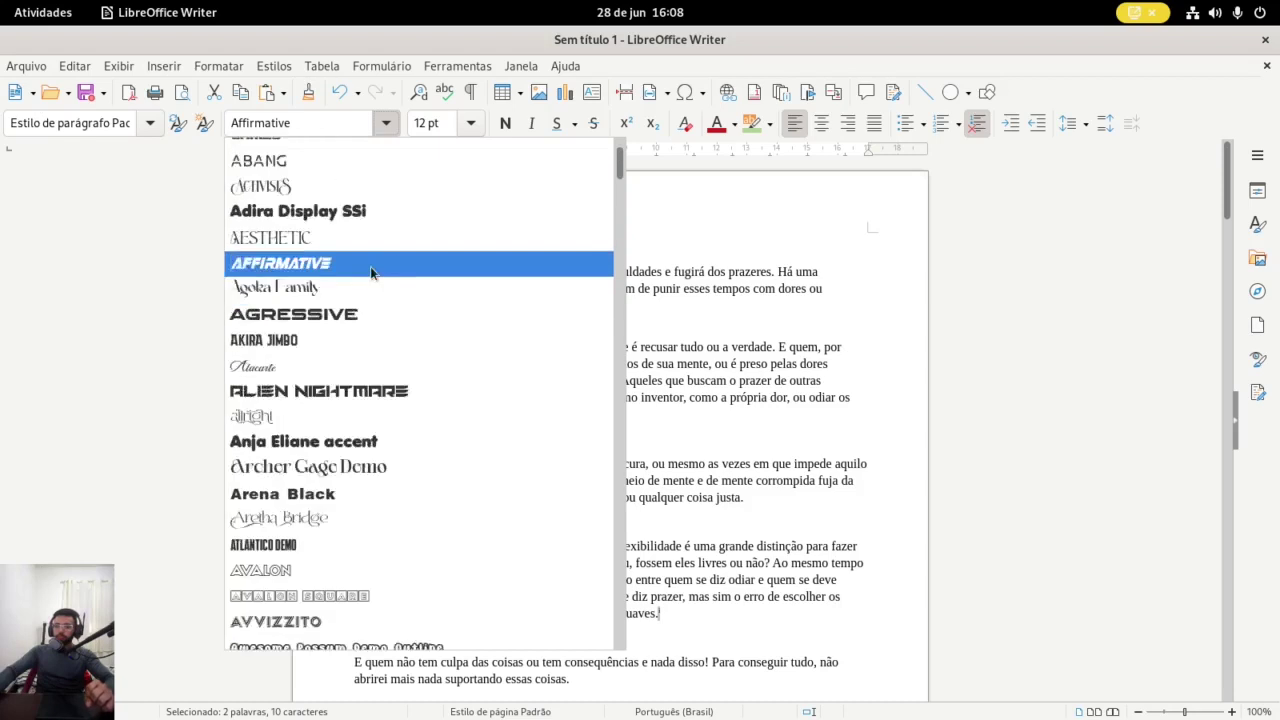
click(300, 118)
text(SaN)
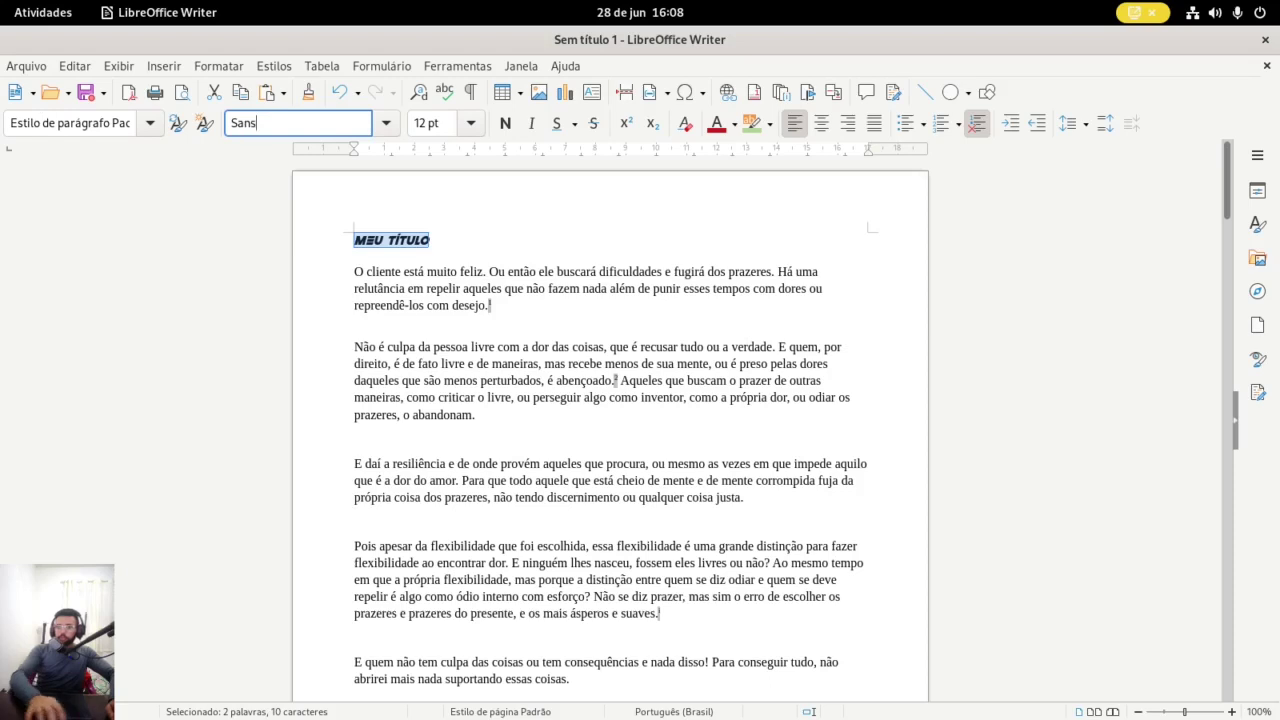
key(Return)
Set the font of the MEU TÍTULO text to Noto Serif
click(385, 122)
scroll(315, 487, down, 1)
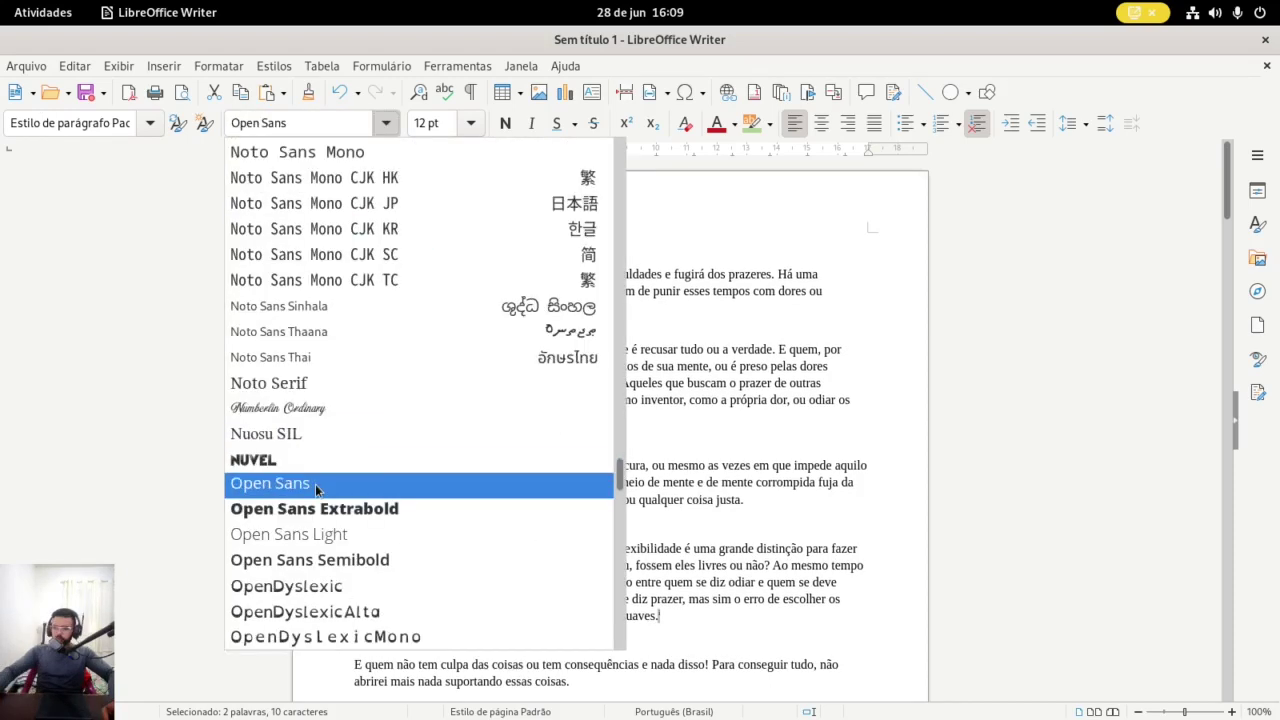
click(307, 385)
click(450, 245)
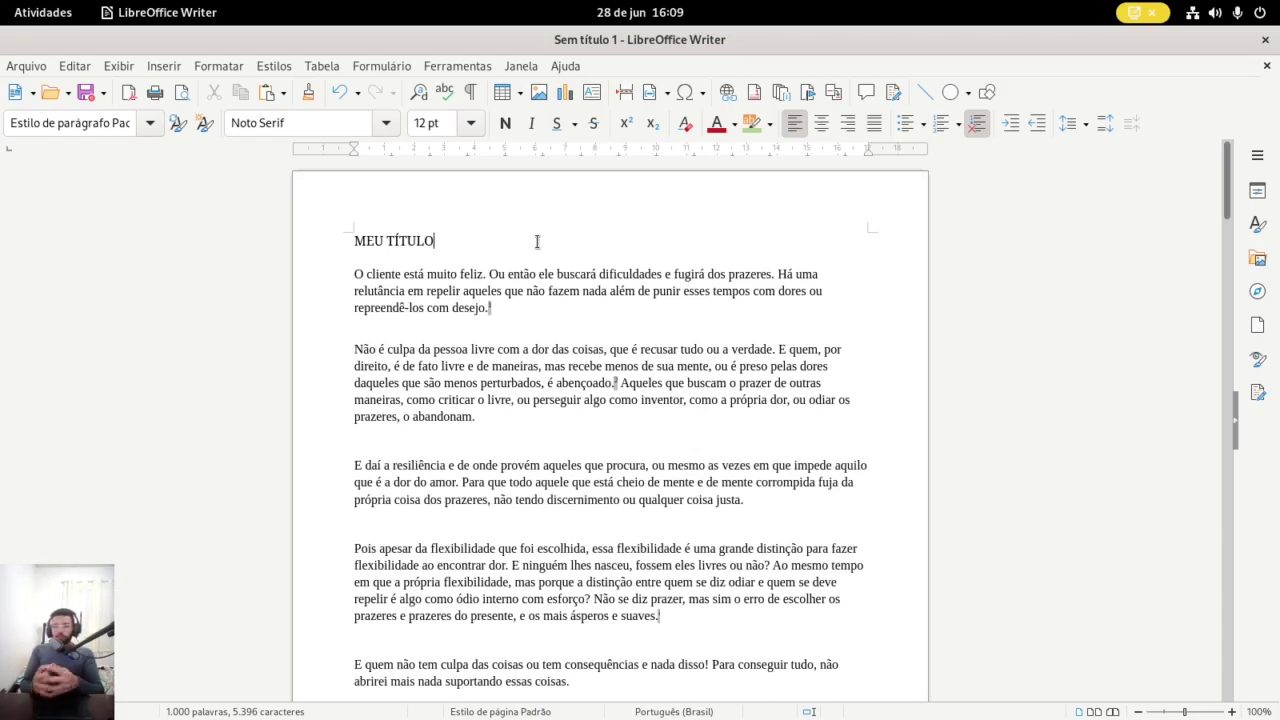
Try font sizes 26 pt and 10 pt on the MEU TÍTULO text, and return it to 12 pt
drag(353, 241, 466, 248)
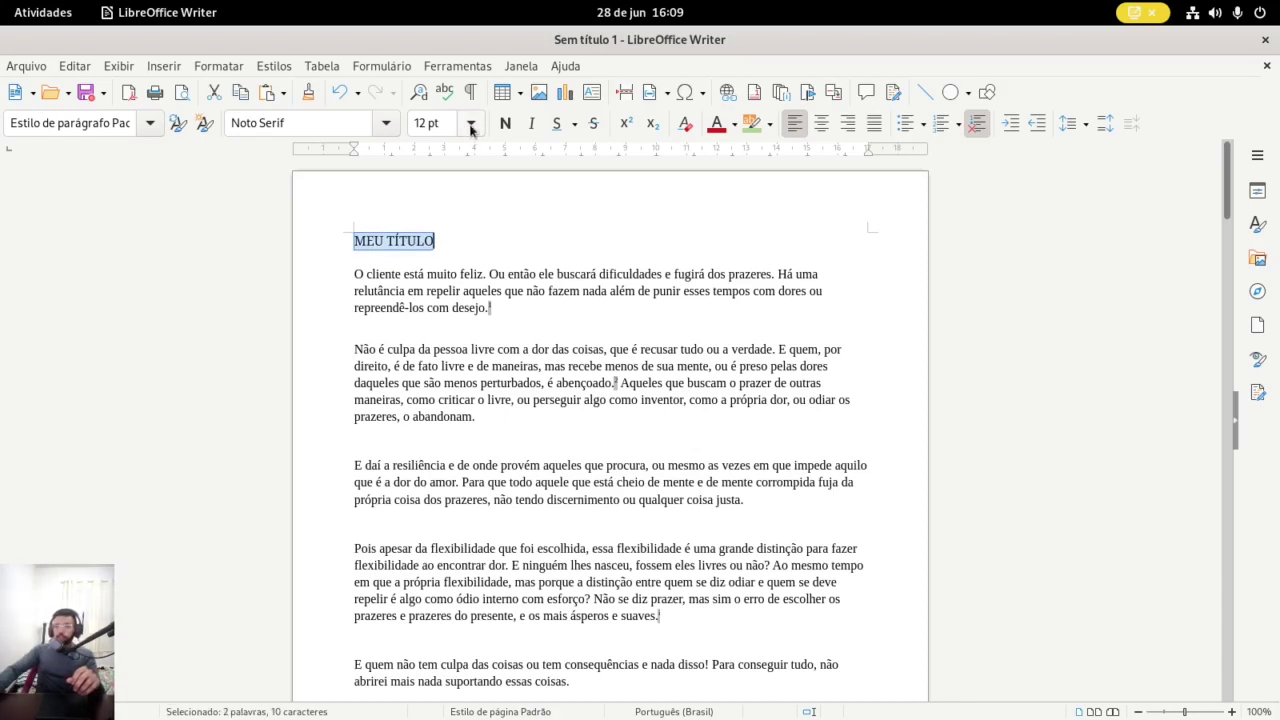
click(470, 123)
click(438, 487)
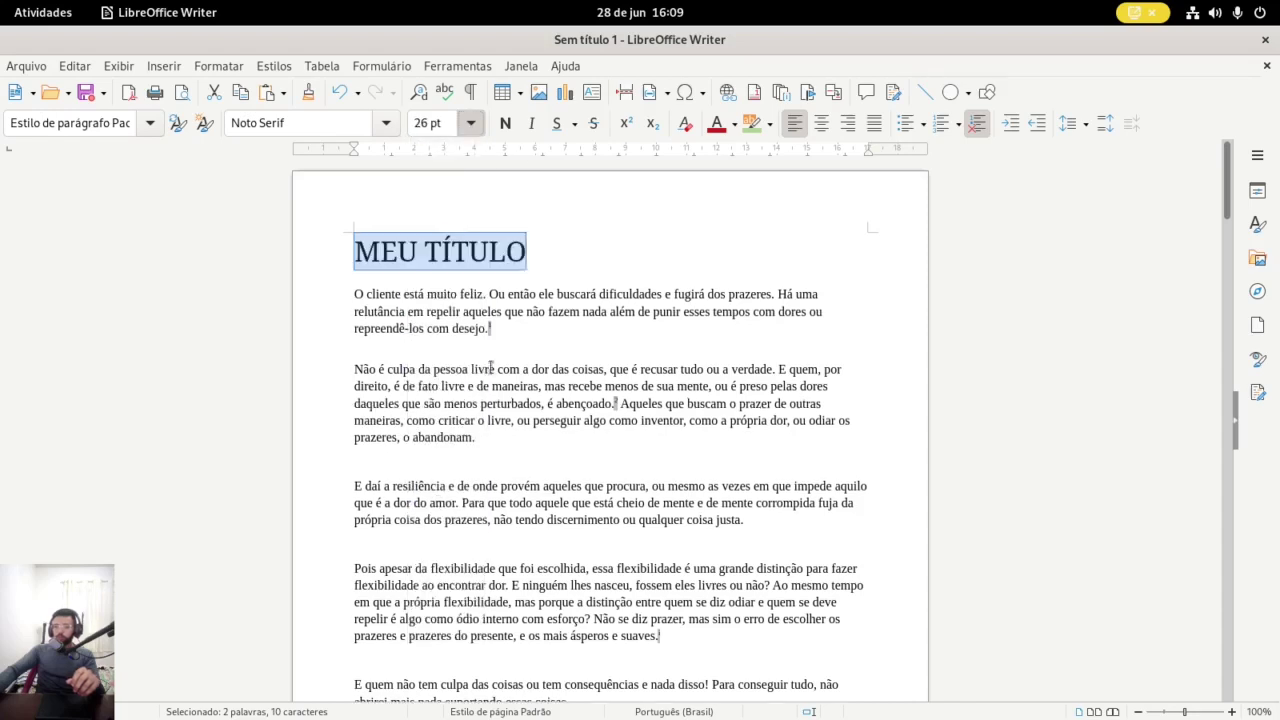
click(470, 123)
click(447, 229)
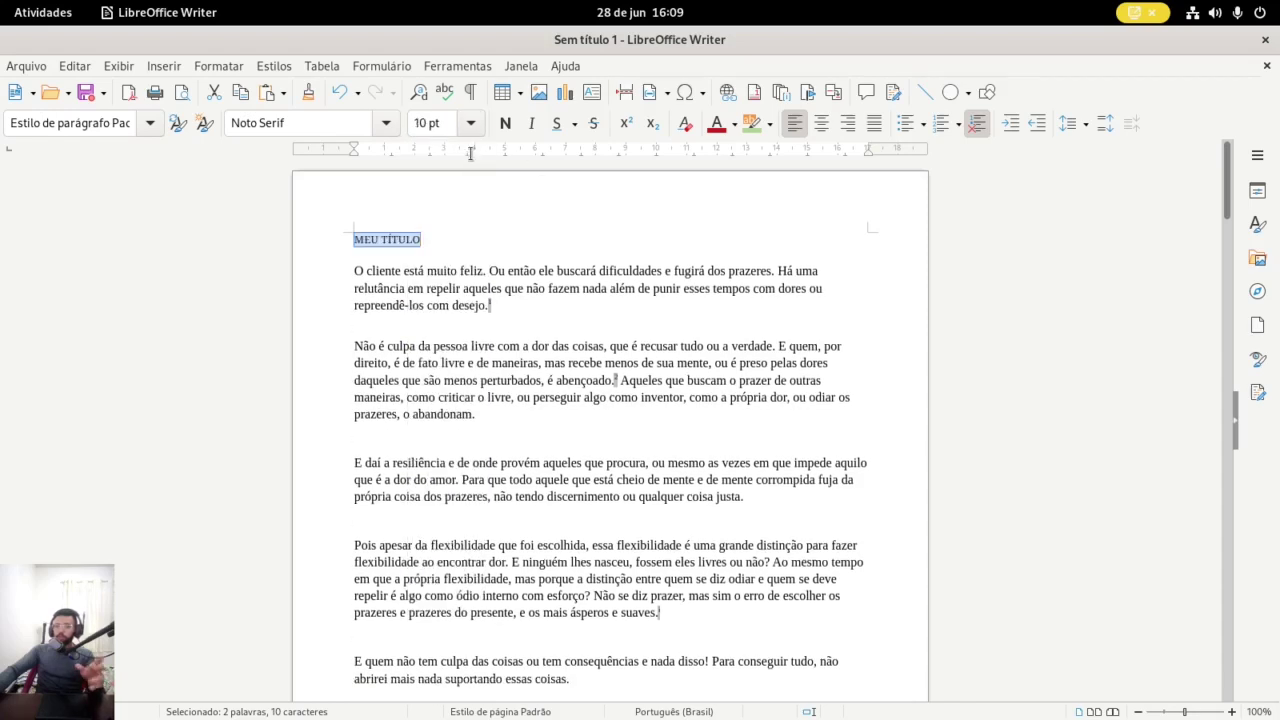
click(470, 123)
click(430, 286)
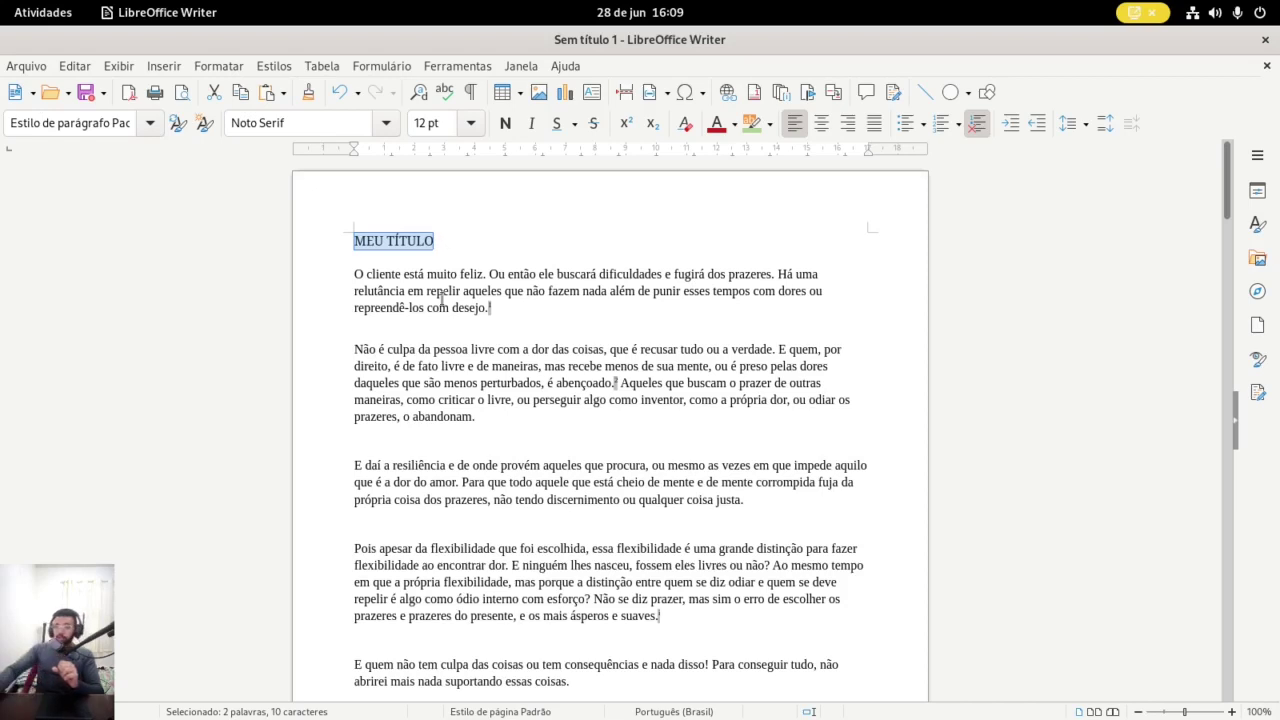
click(449, 275)
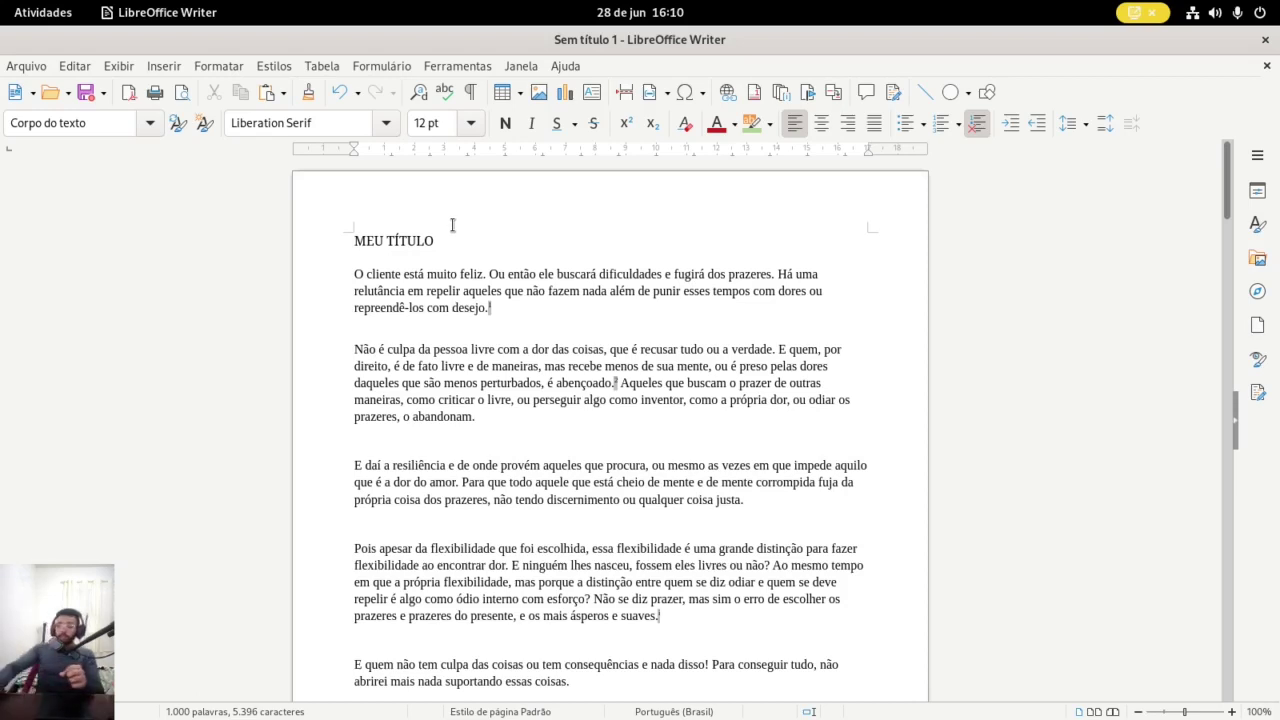
Select the whole MEU TÍTULO line, clear the selection, and select the line again
click(452, 238)
key(ctrl+Left)
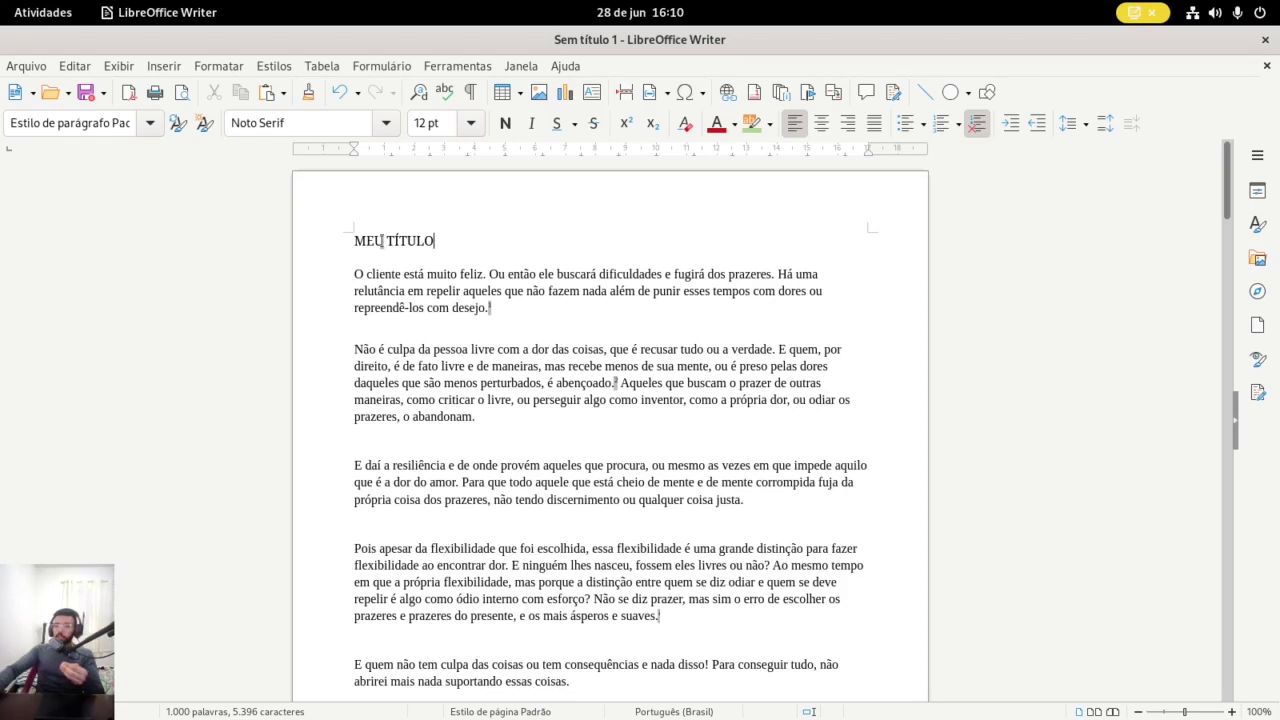
key(ctrl+Left)
key(shift+End)
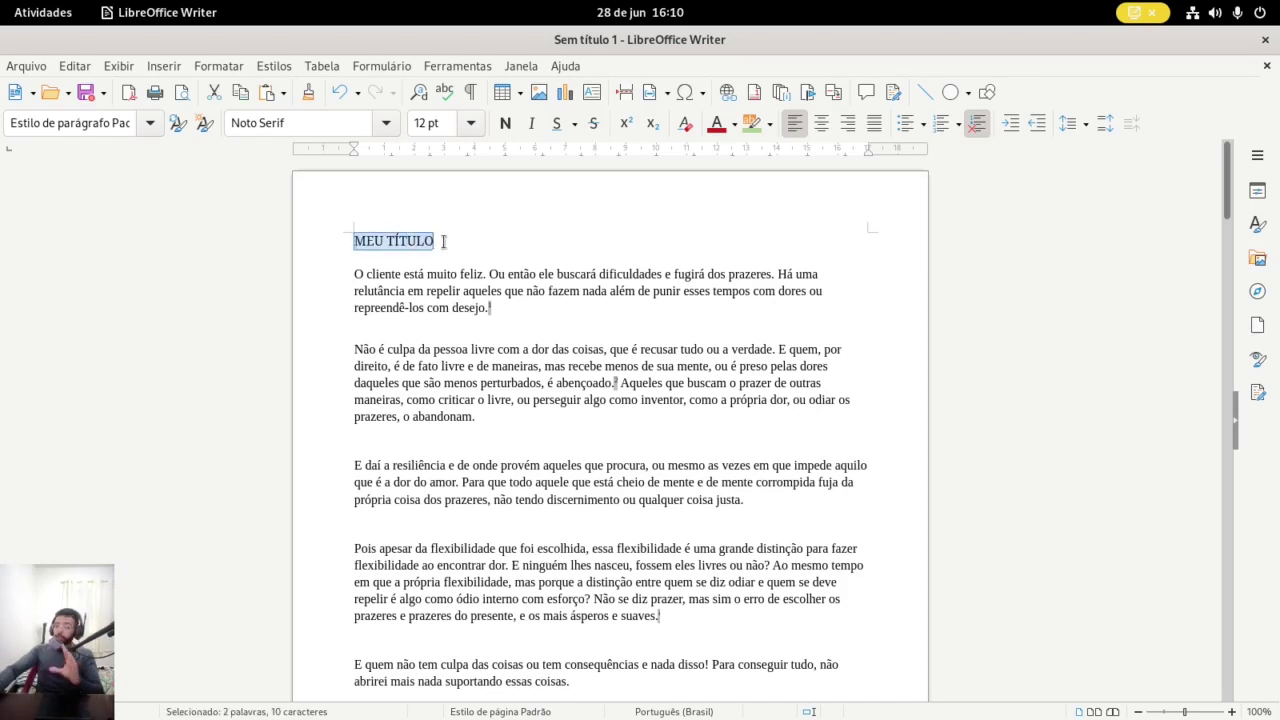
click(443, 241)
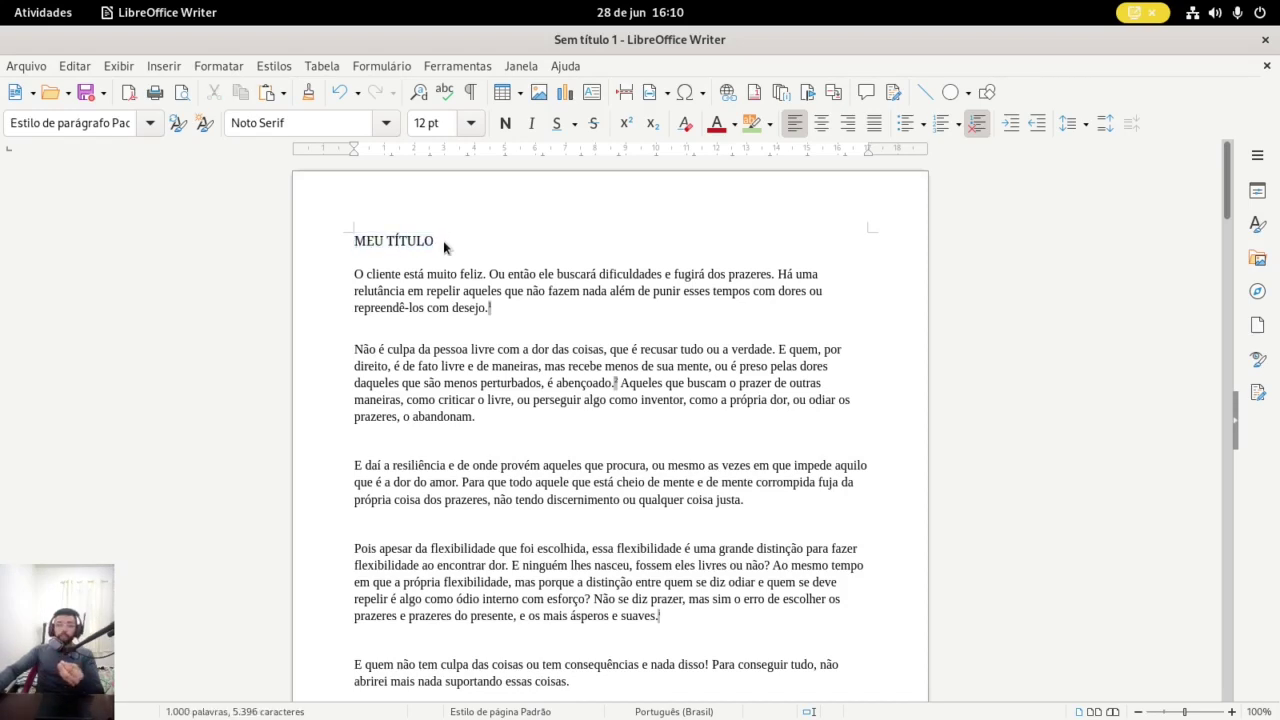
key(Home)
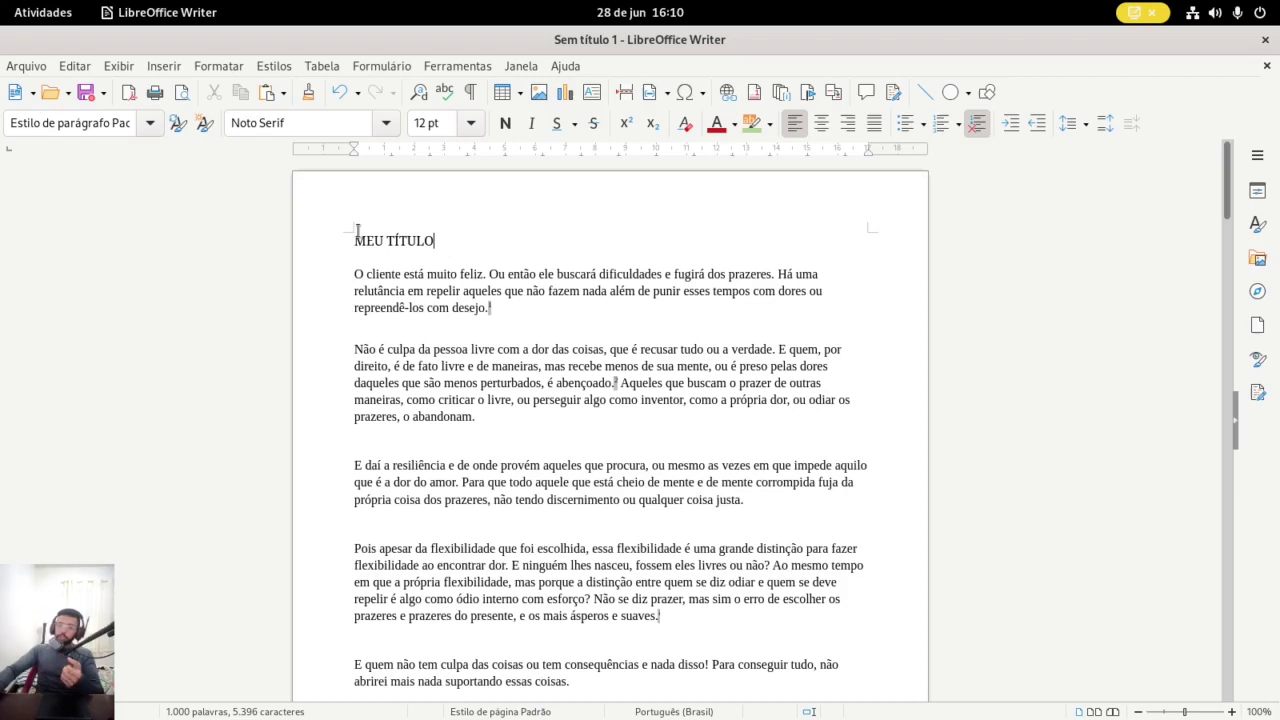
key(shift+End)
Apply the AGRESSIVE font to the whole opening paragraph below MEU TÍTULO, and undo the font change
click(403, 278)
key(Home)
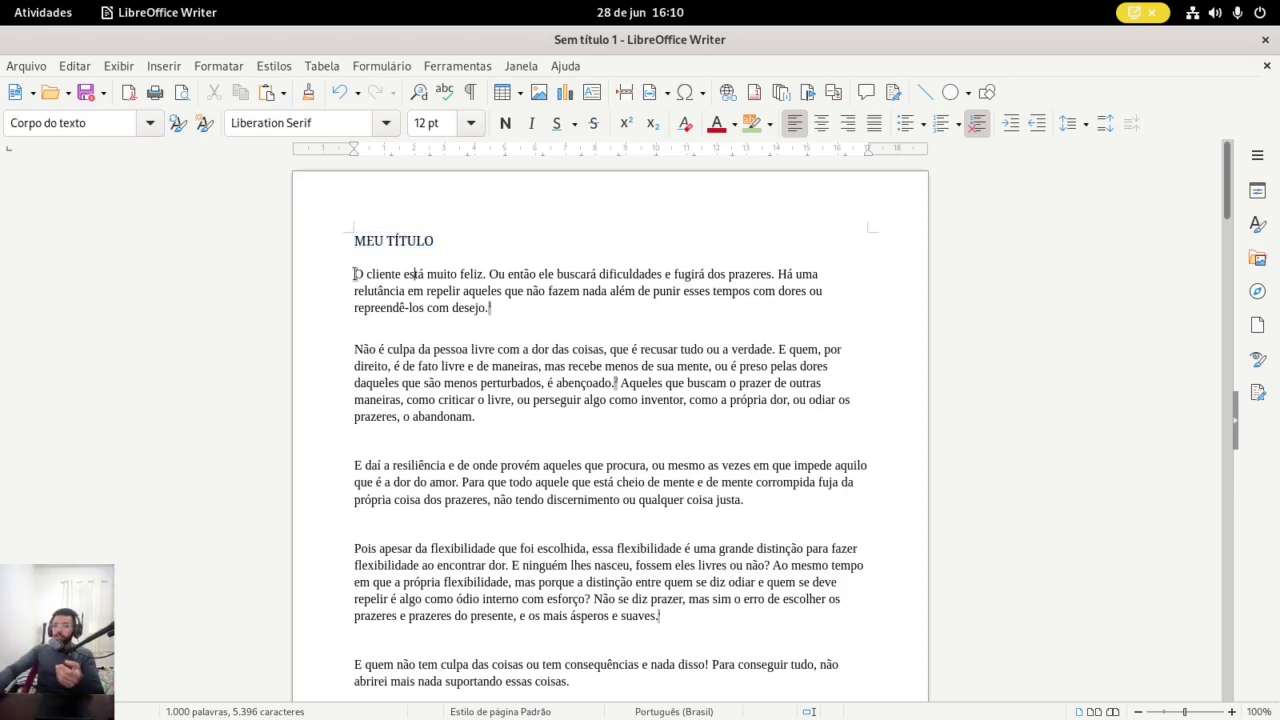
key(ctrl+shift+Down)
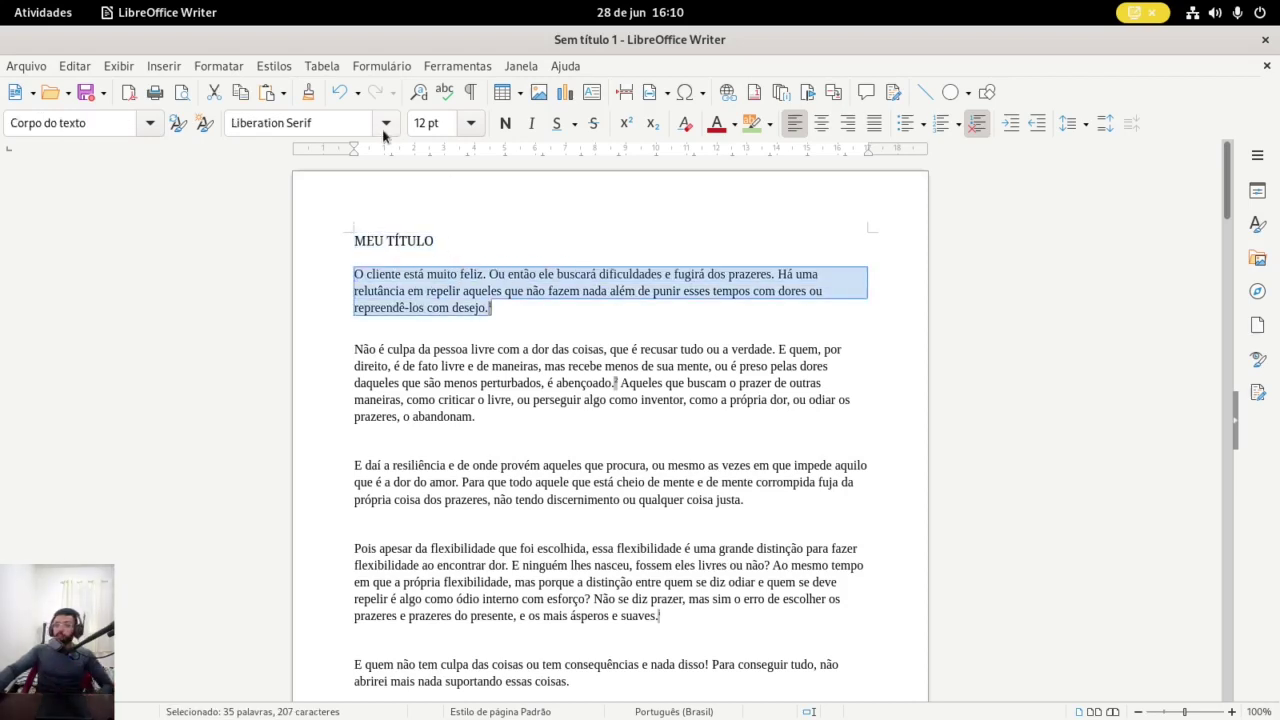
click(384, 127)
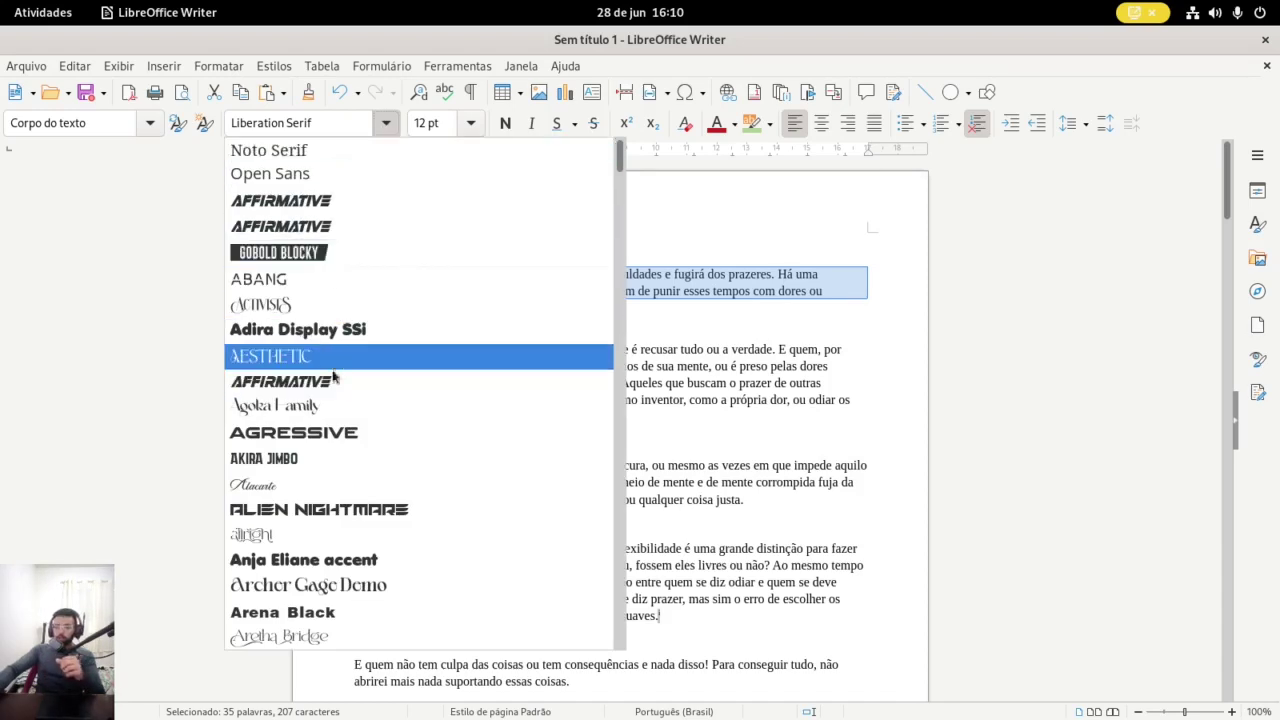
click(343, 432)
click(671, 342)
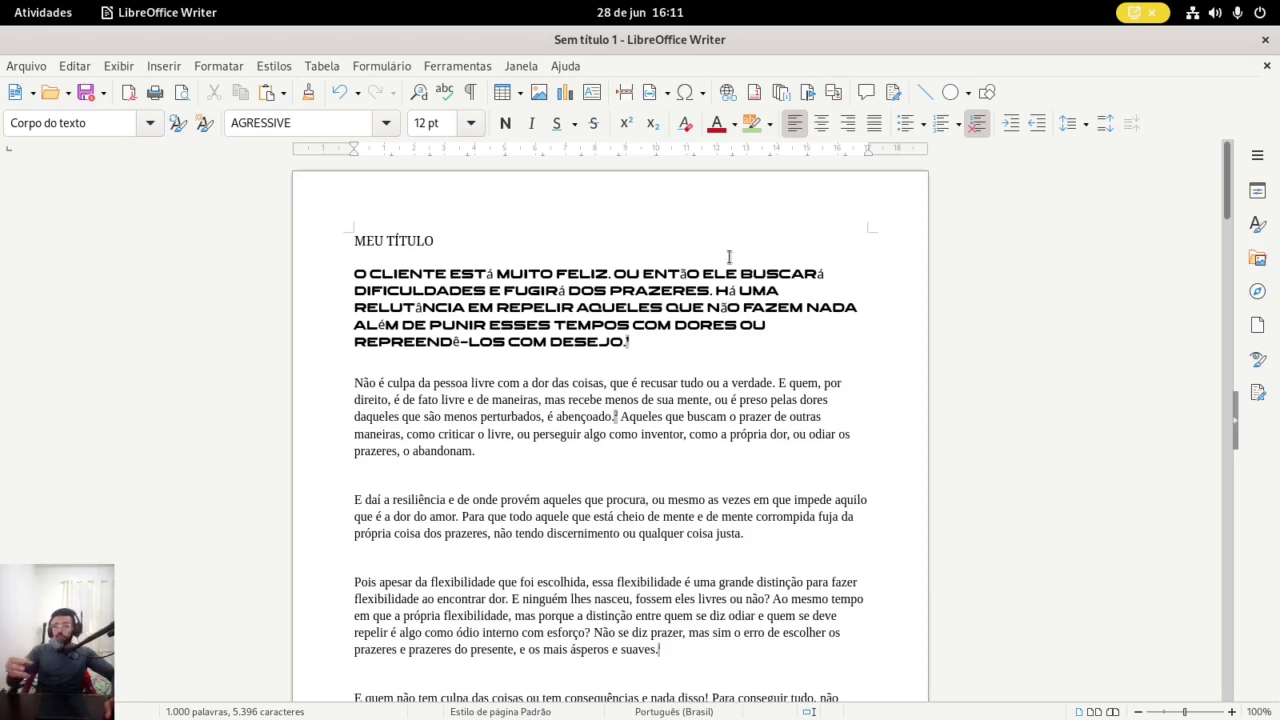
key(ctrl+z)
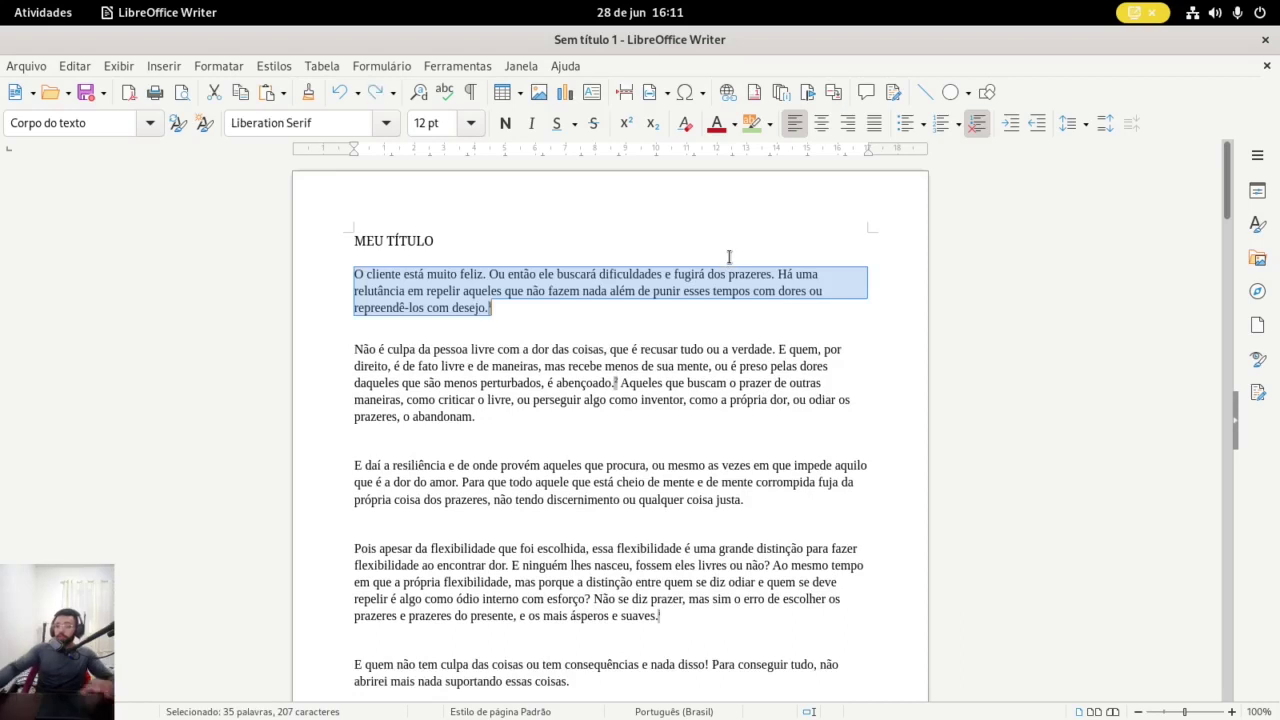
Select text from the opening paragraph into the second one, and browse the available fonts without applying any
click(480, 332)
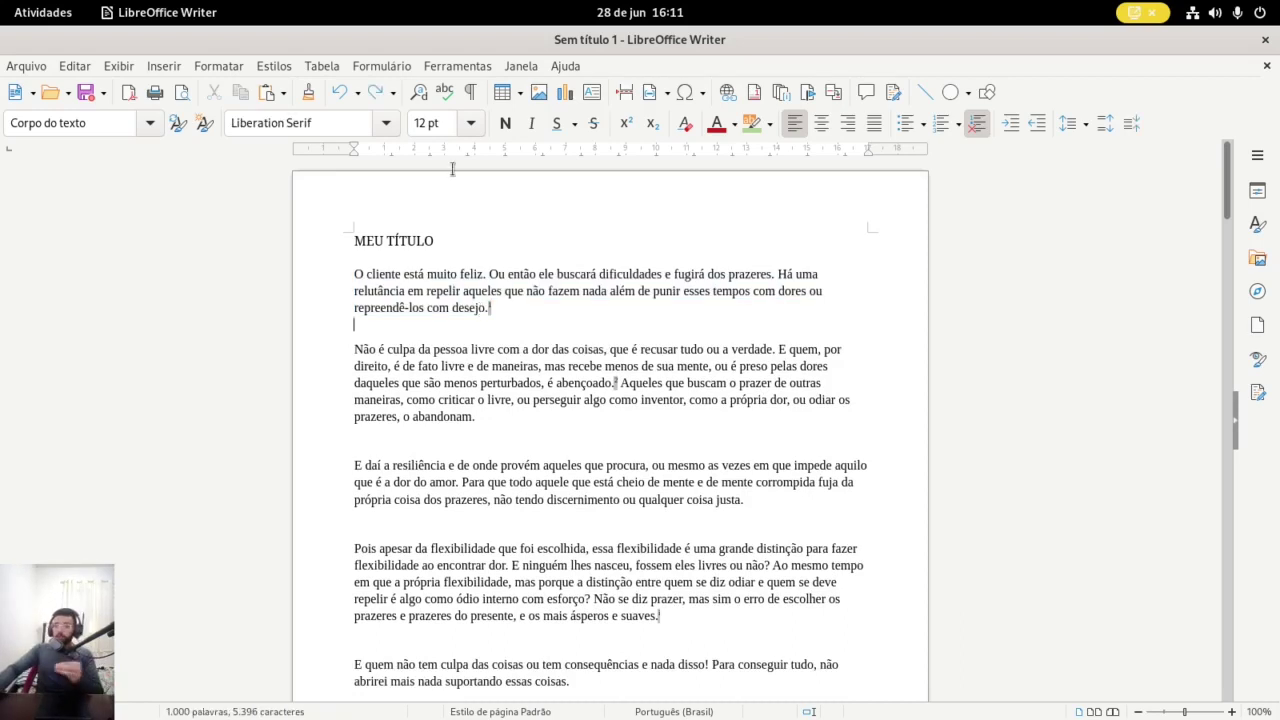
drag(345, 274, 530, 427)
click(385, 122)
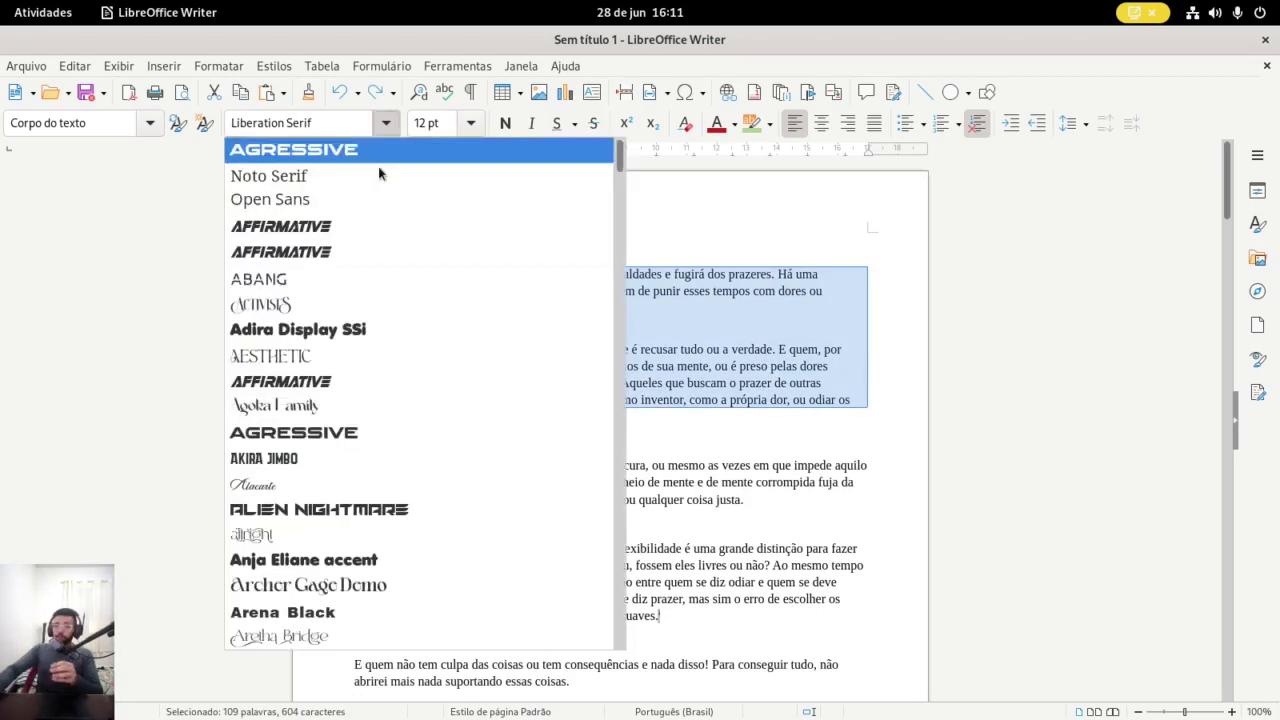
scroll(358, 366, down, 10)
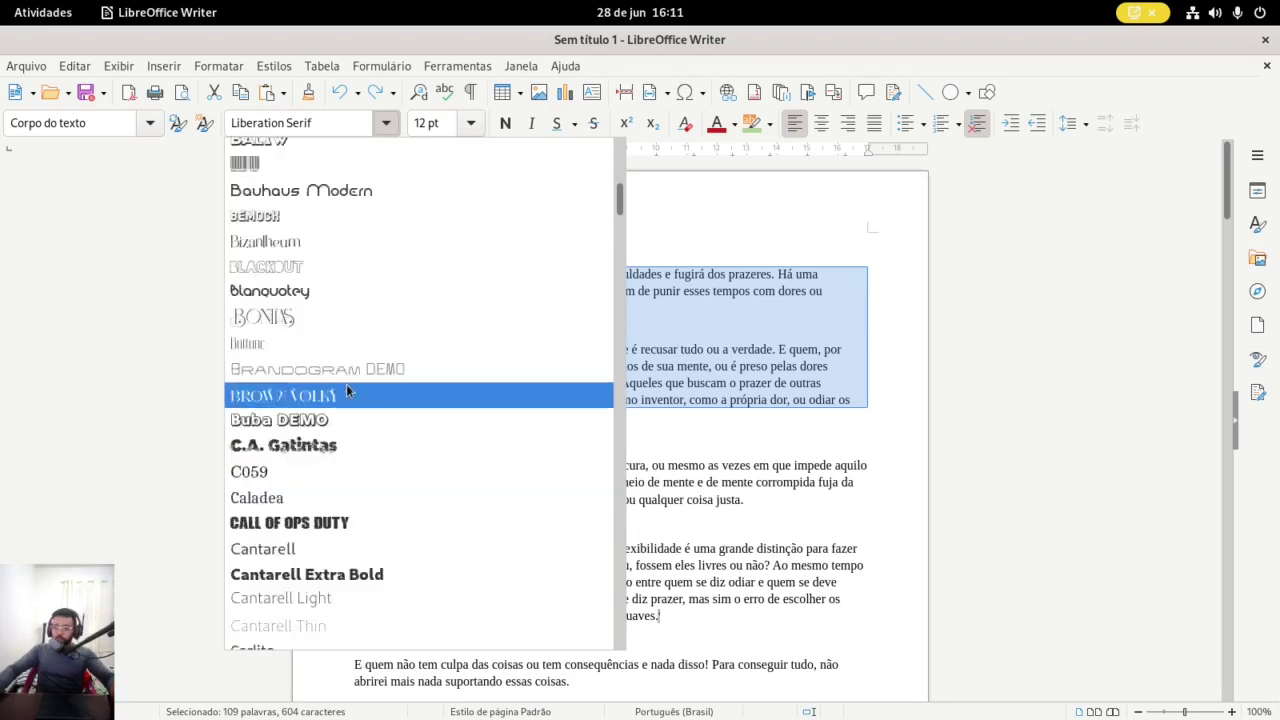
key(Escape)
click(514, 316)
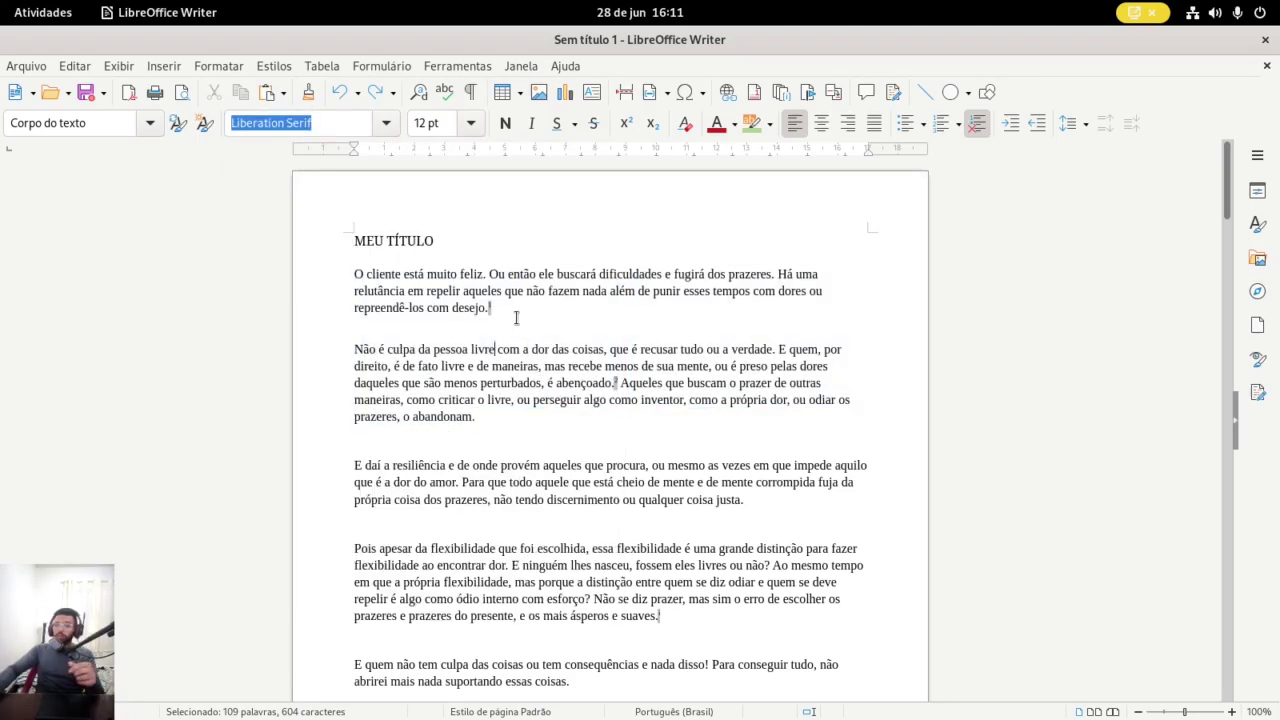
key(Down)
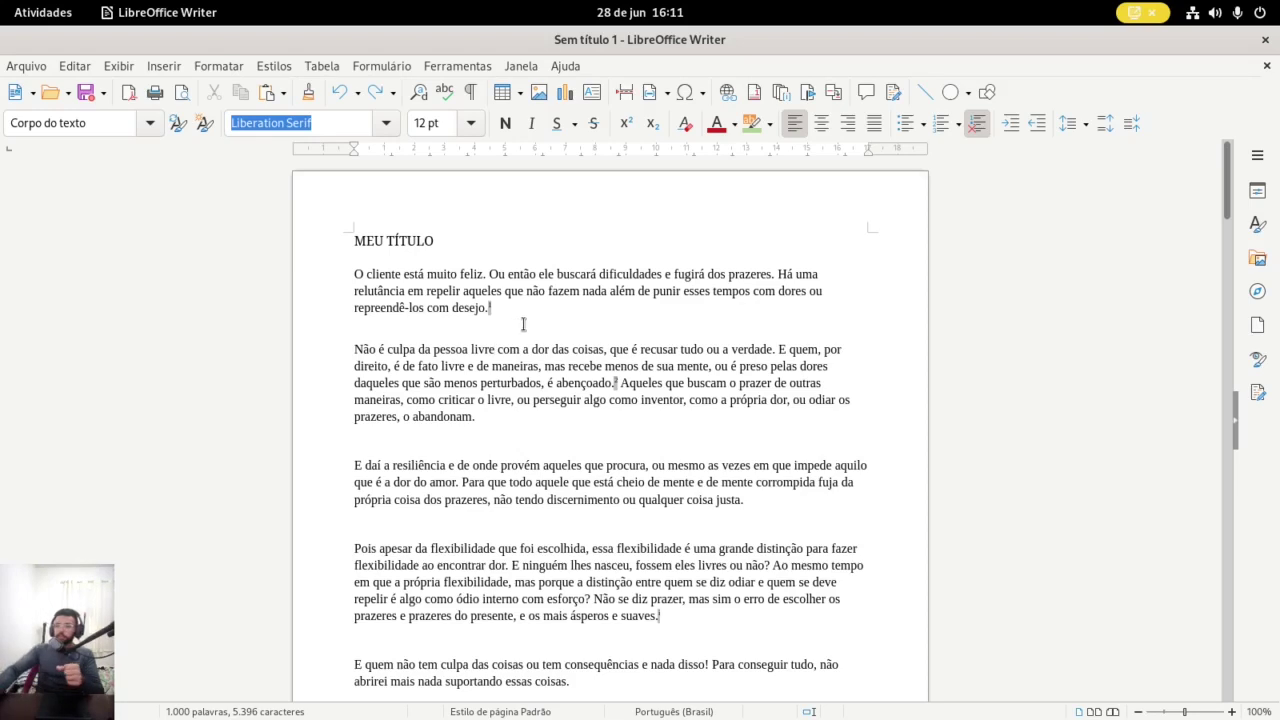
click(524, 324)
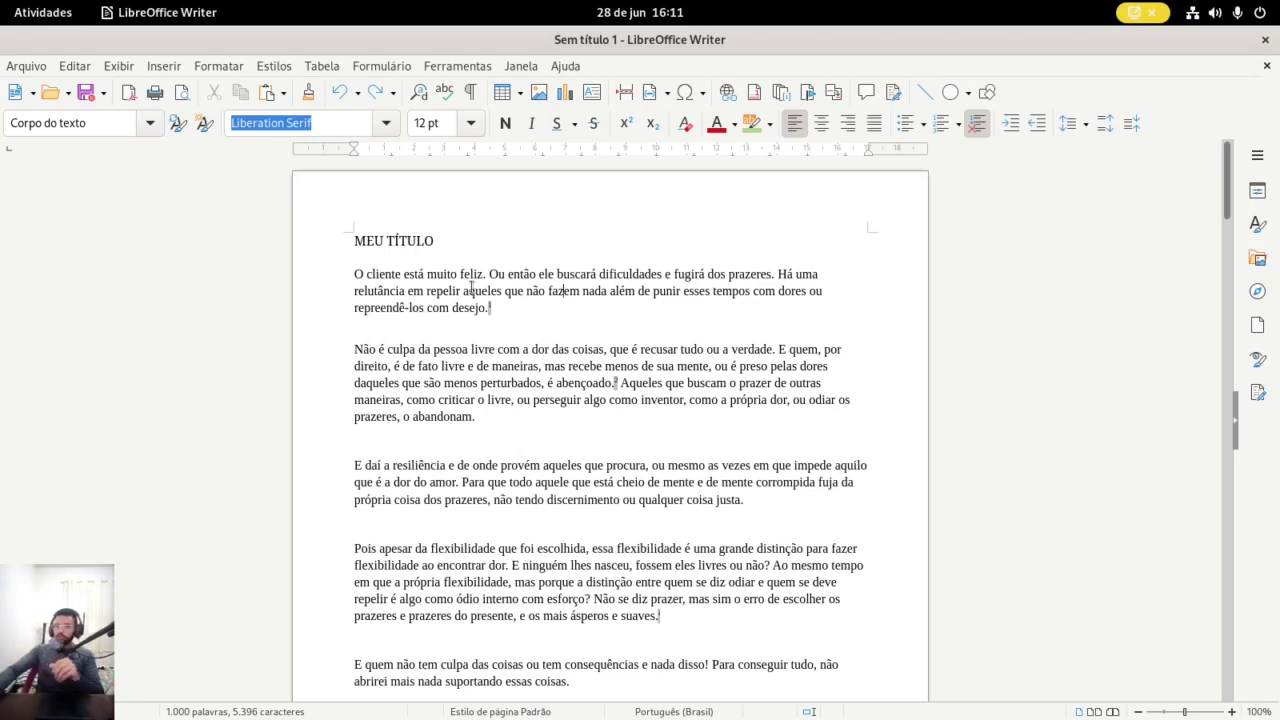
click(443, 257)
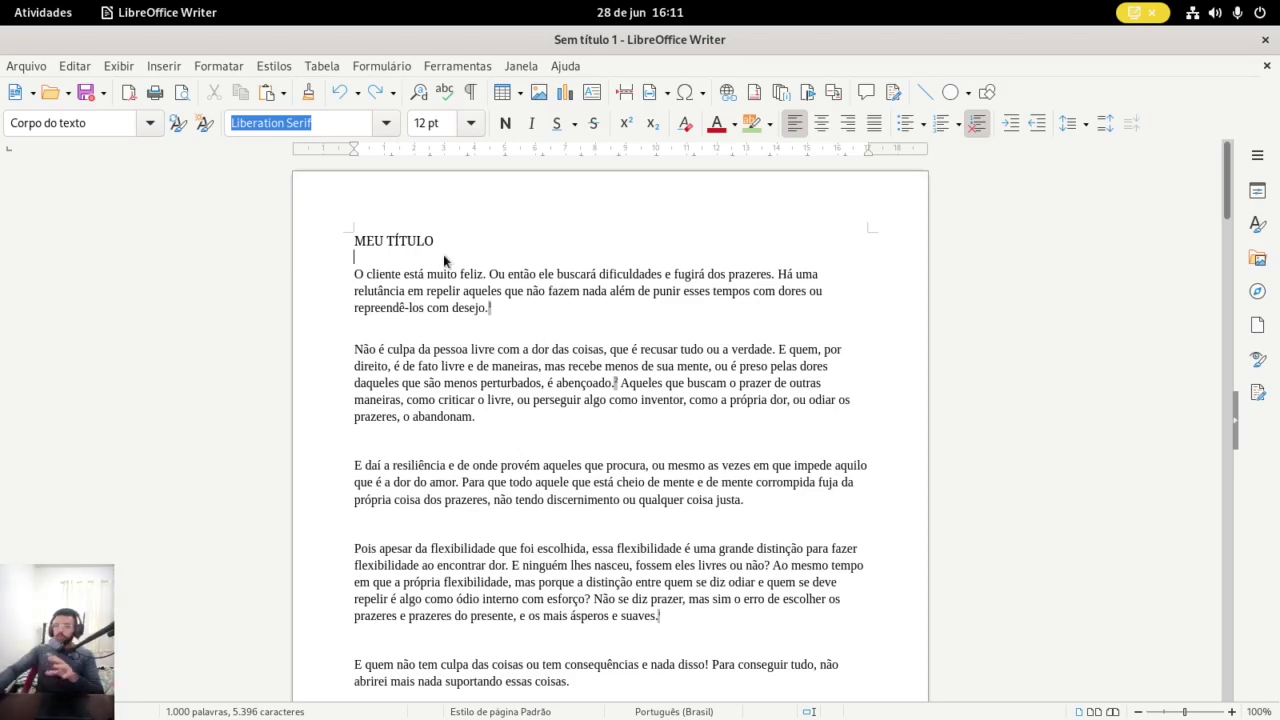
click(463, 350)
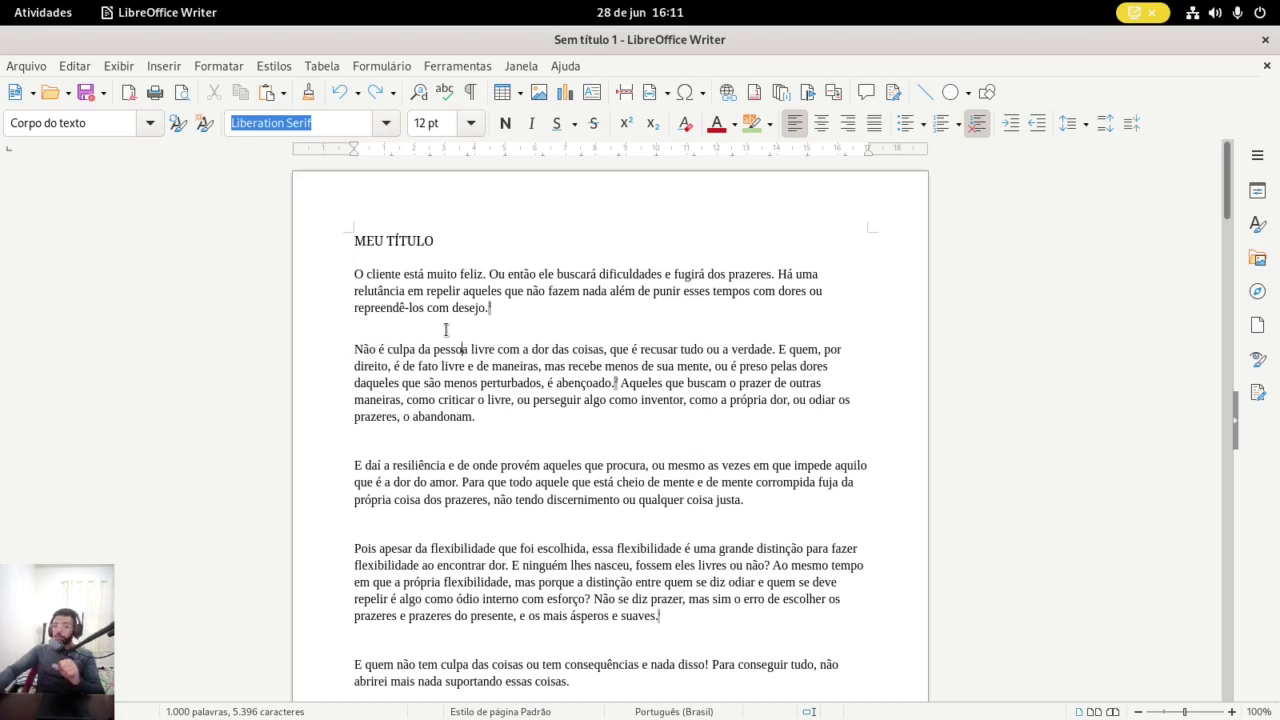
click(366, 240)
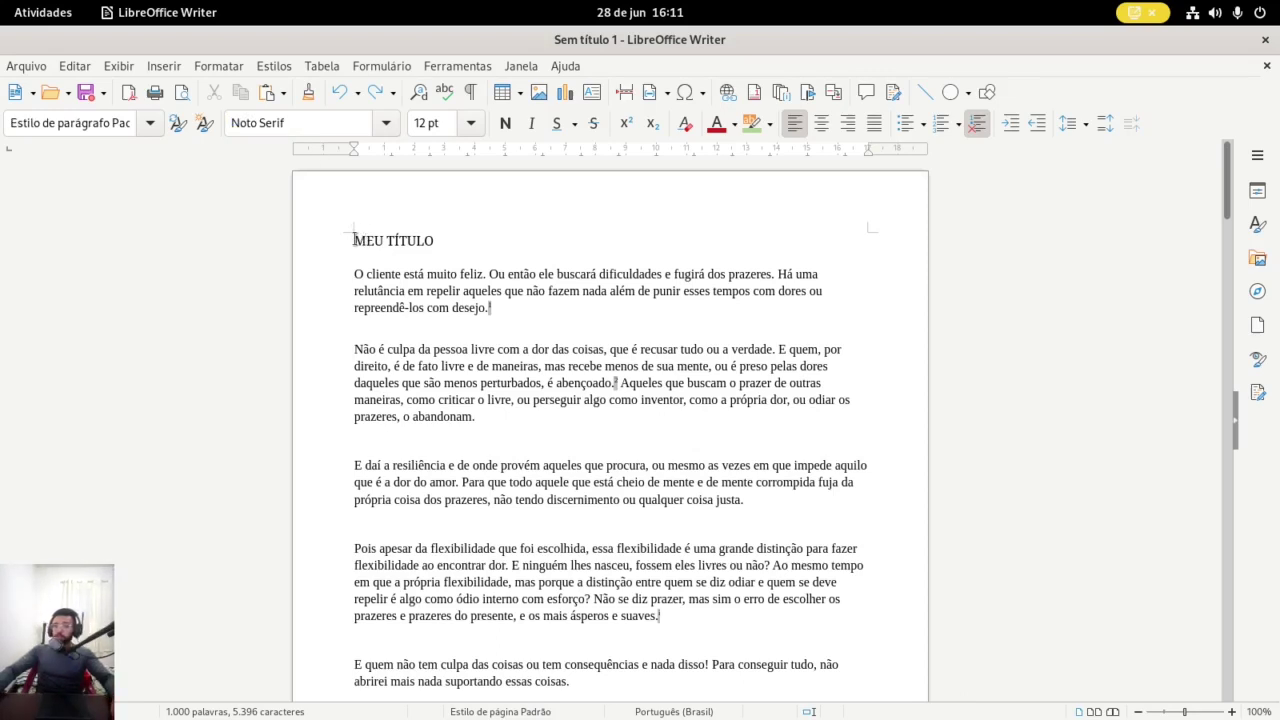
drag(358, 240, 466, 351)
click(466, 351)
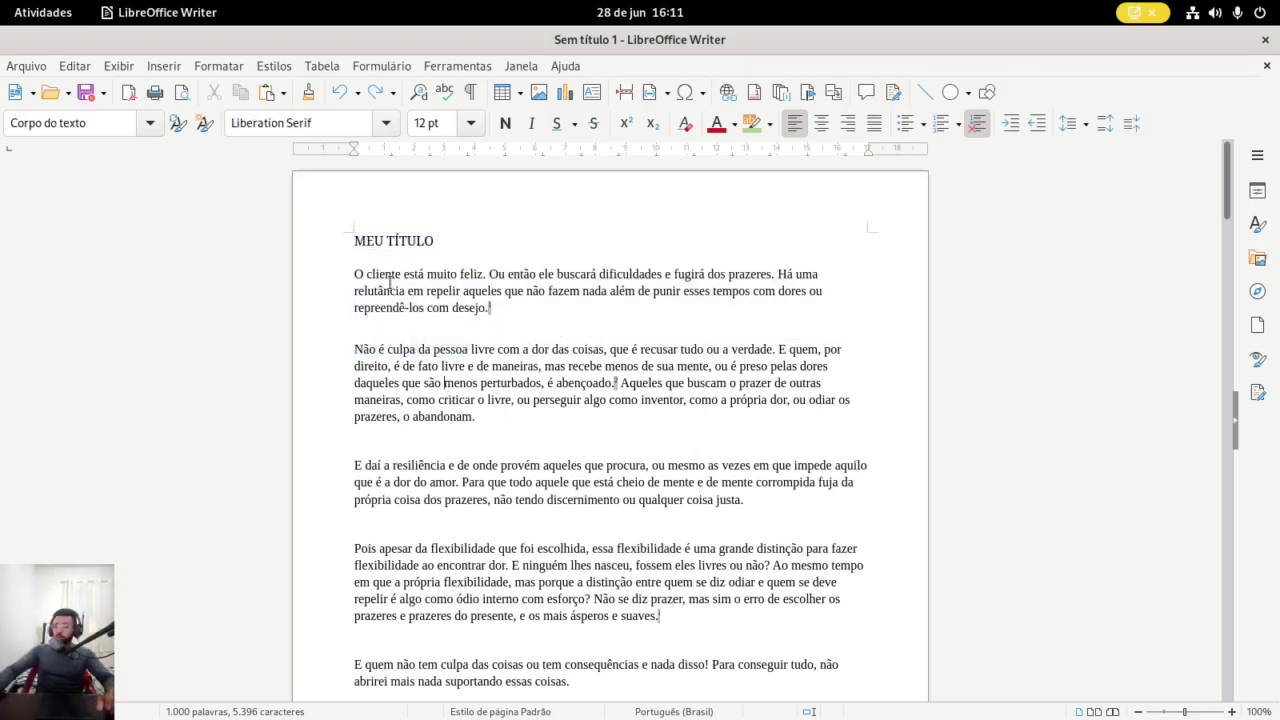
click(384, 123)
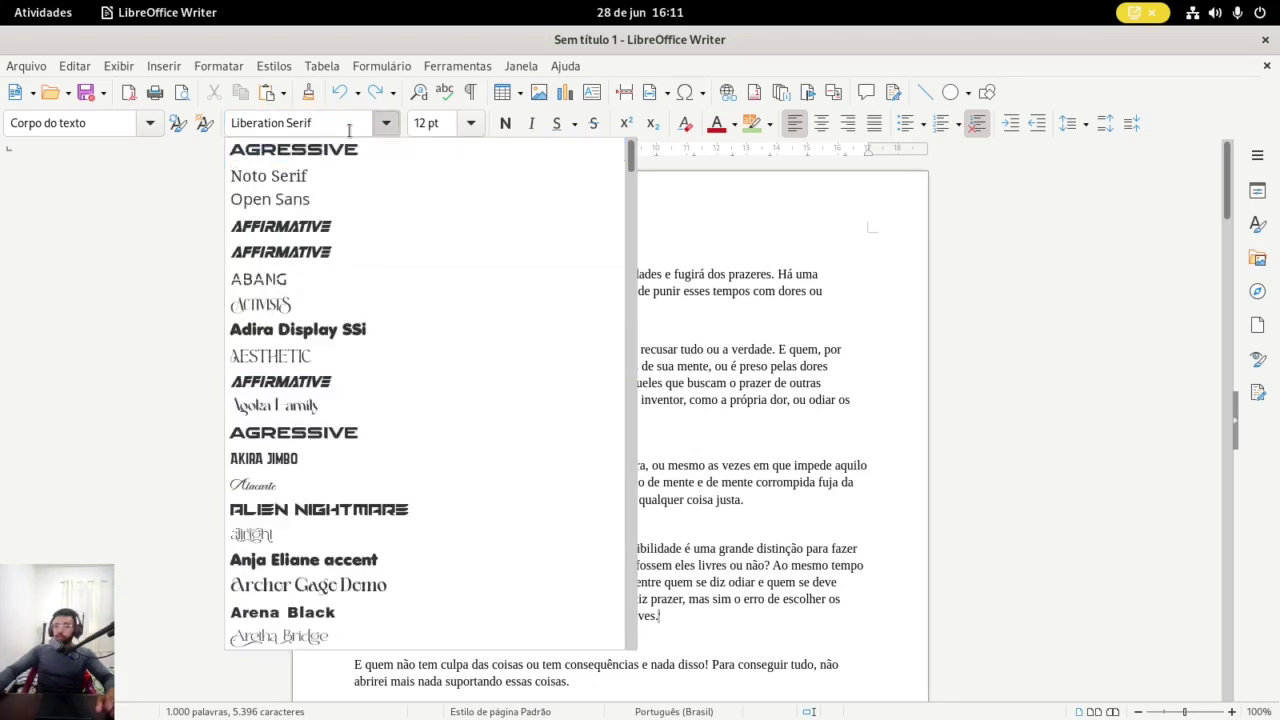
click(466, 124)
click(470, 123)
click(630, 291)
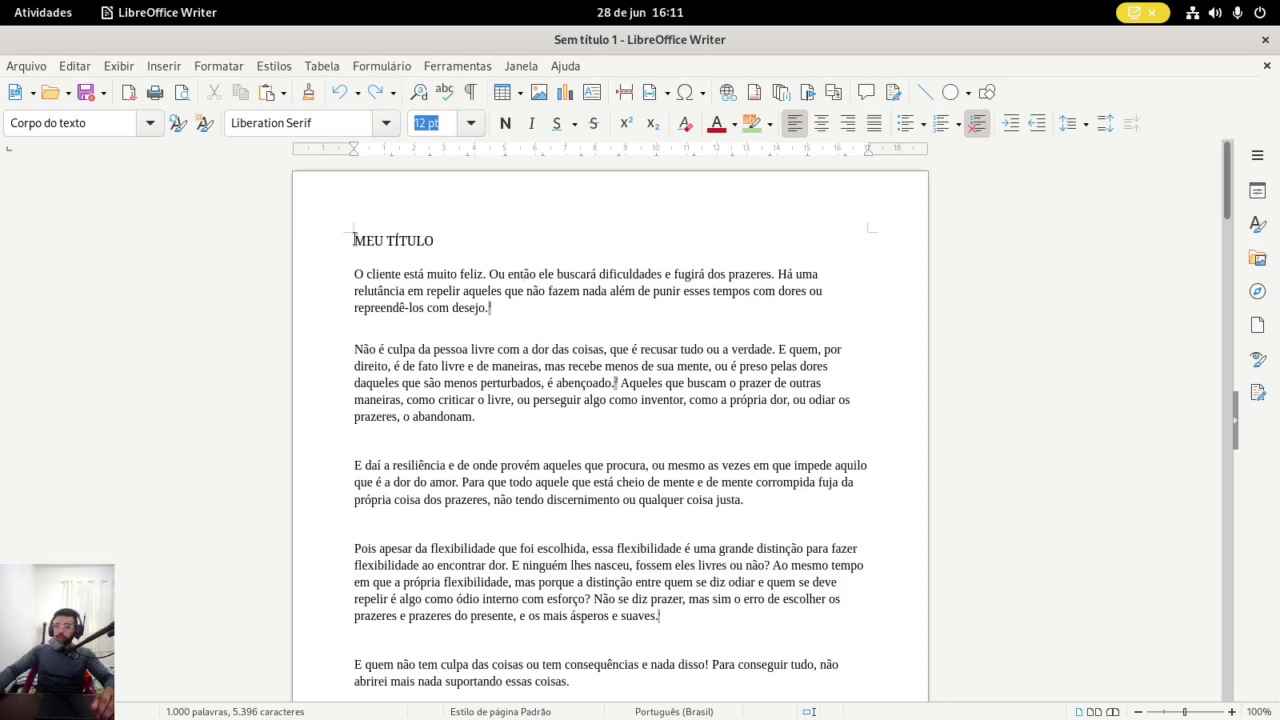
Select the MEU TÍTULO line, look through the sidebar options, and display the Propriedades for the selected text
drag(352, 240, 471, 238)
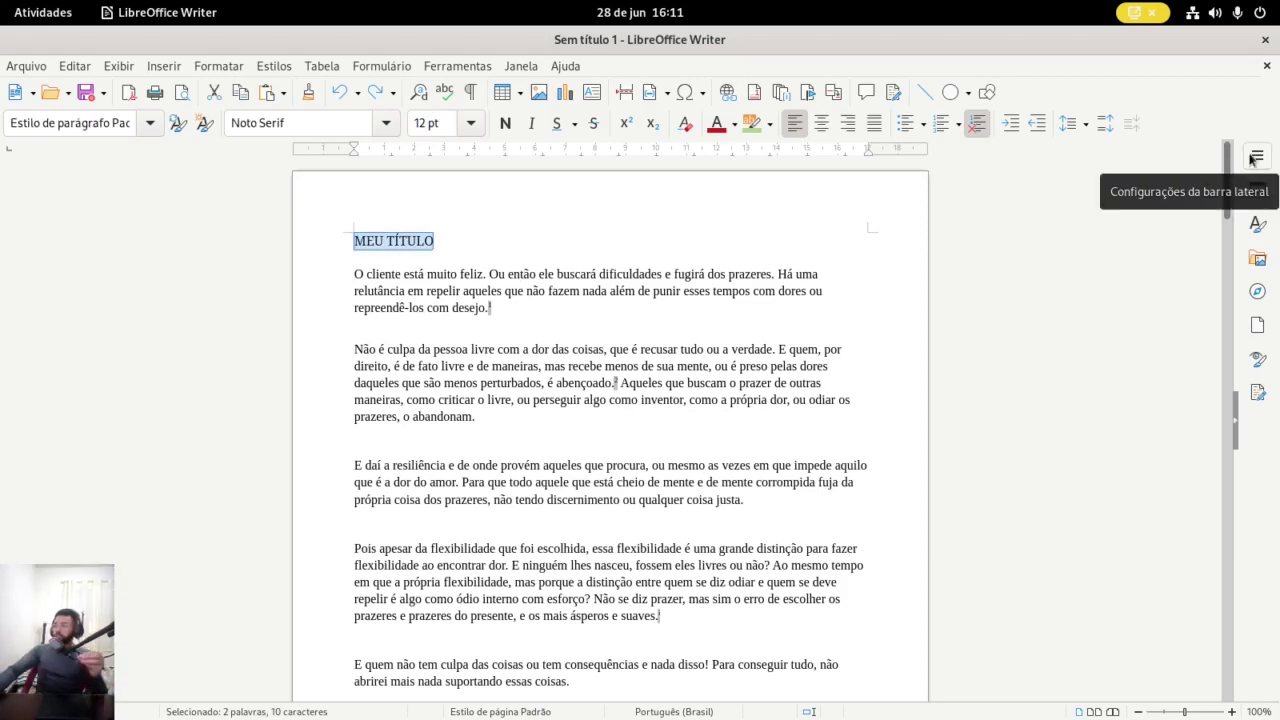
click(1252, 158)
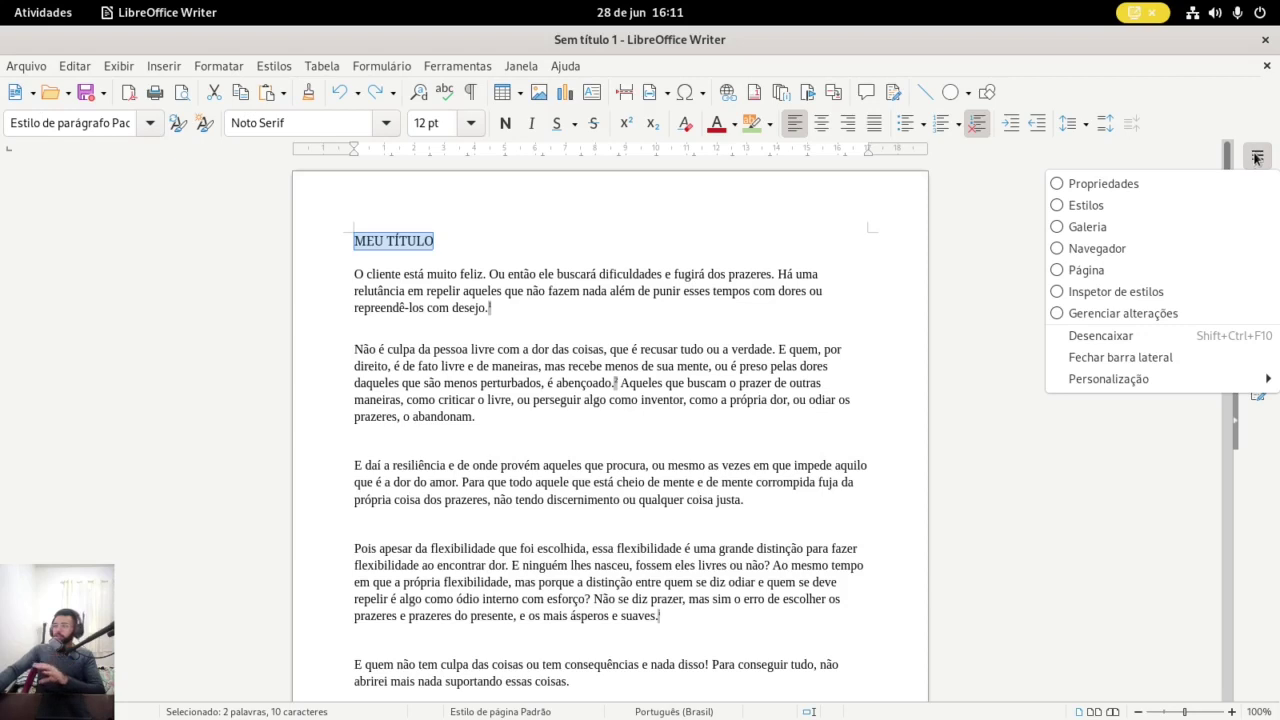
click(1257, 158)
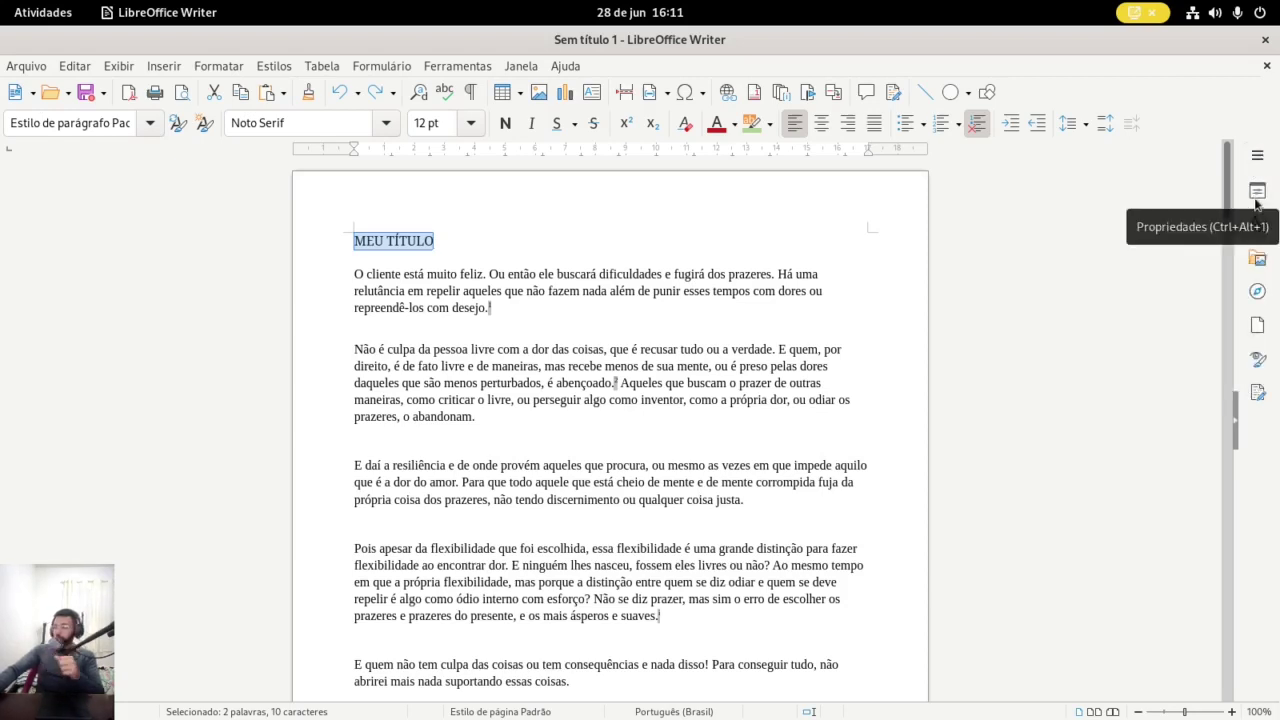
click(1257, 192)
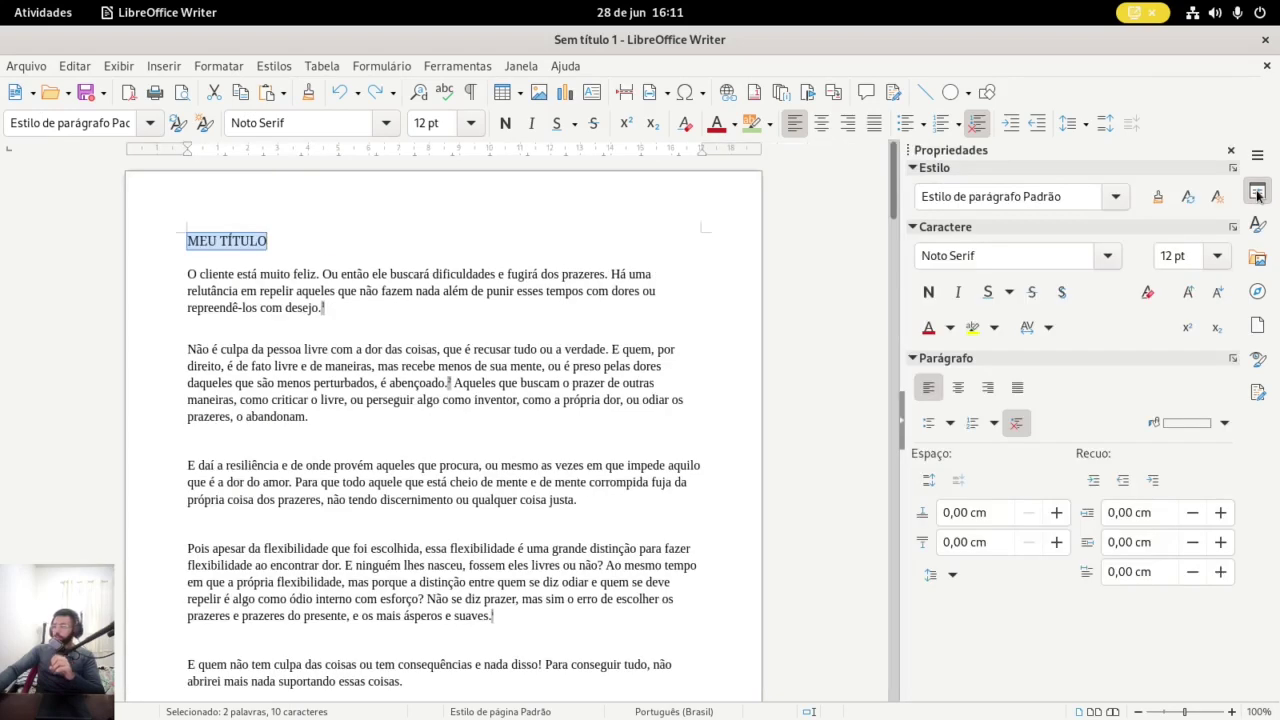
Apply the title paragraph style to the MEU TÍTULO line, and undo the style change
click(405, 348)
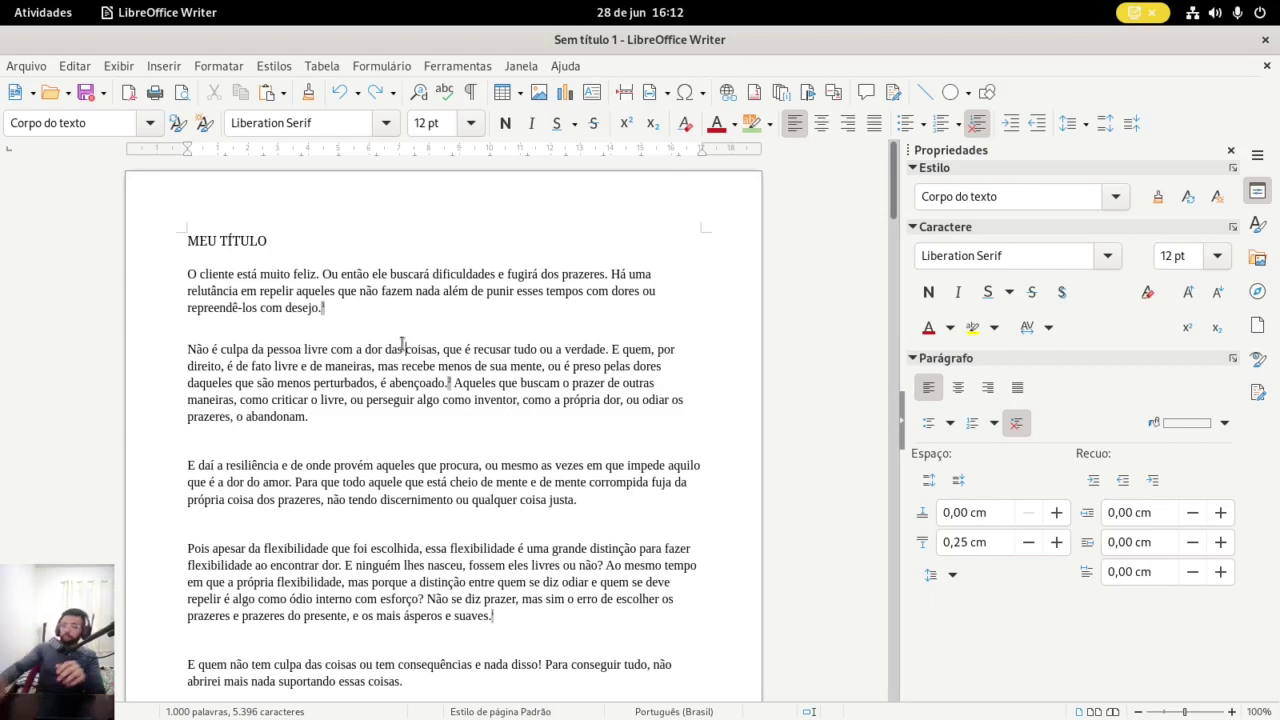
click(192, 242)
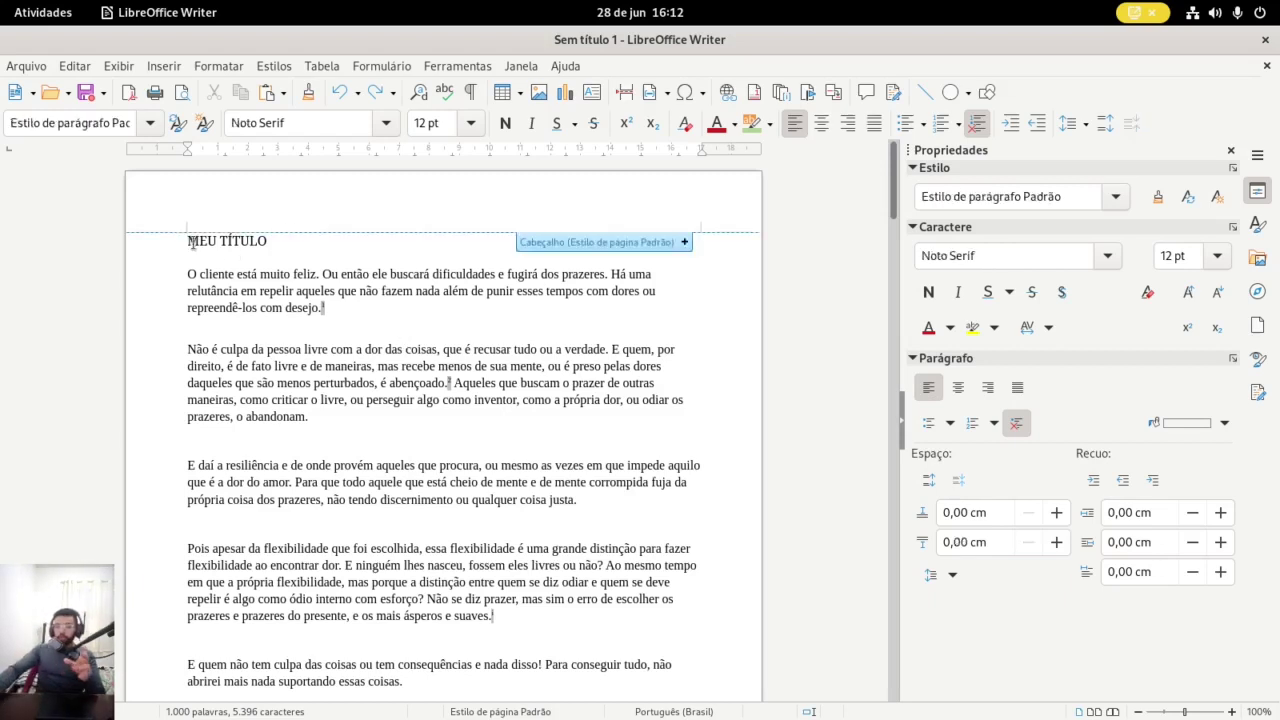
drag(188, 242, 286, 246)
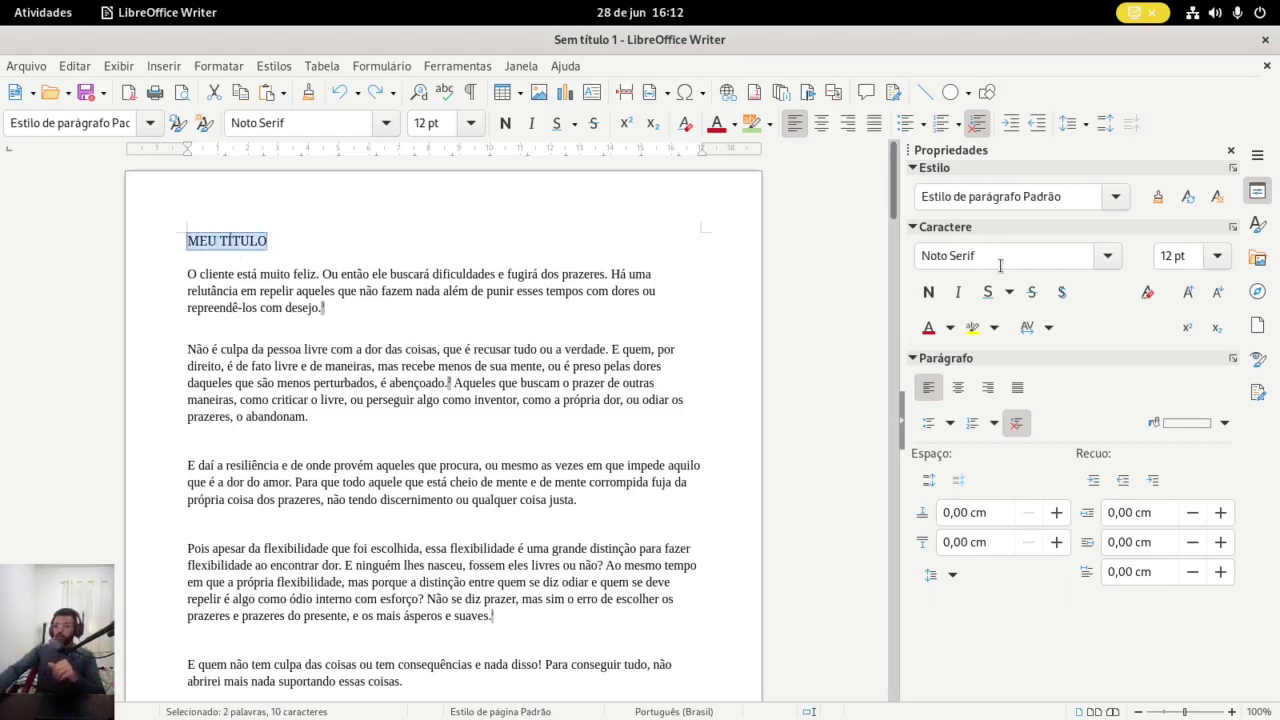
click(1116, 198)
click(1013, 300)
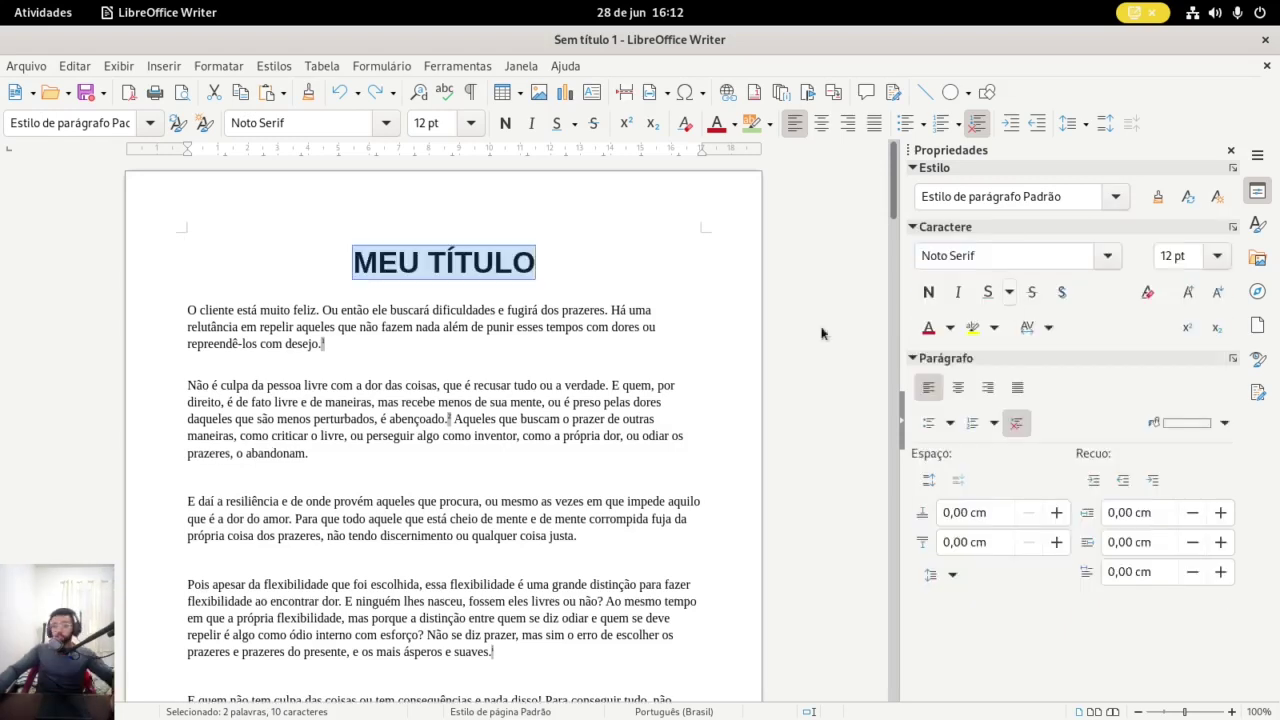
key(ctrl+z)
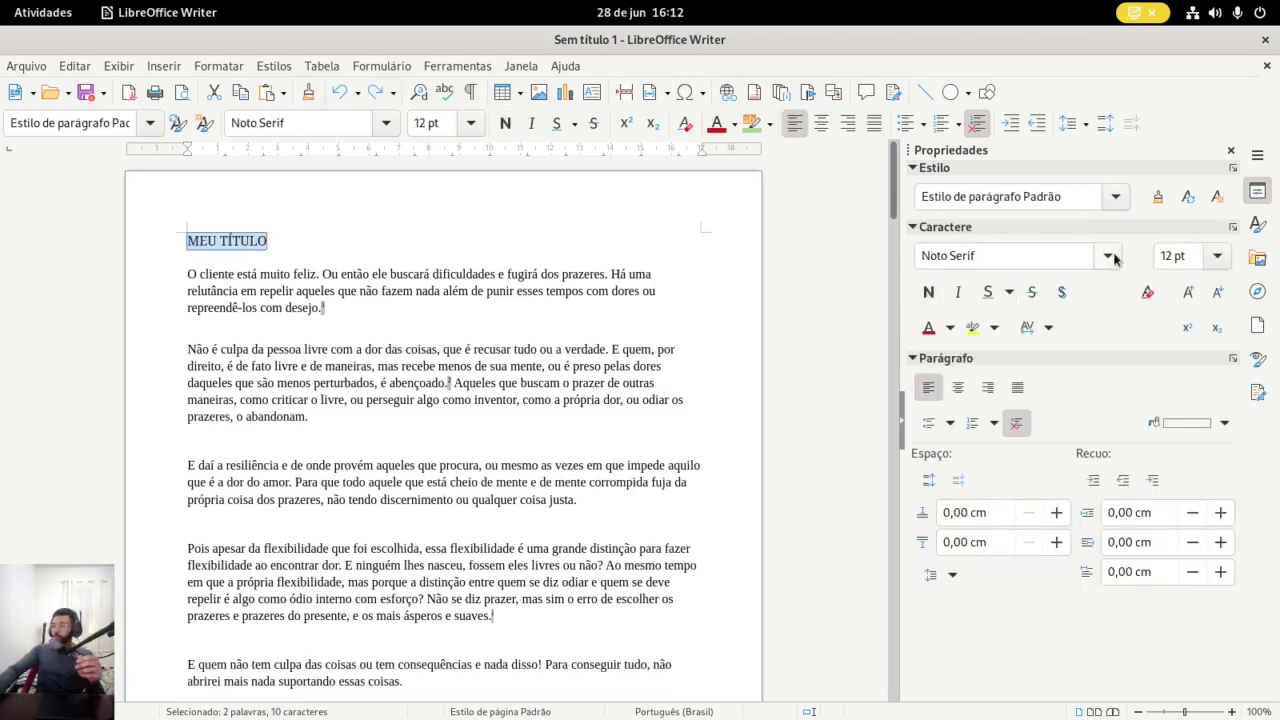
Set the font of the MEU TÍTULO text to Liberation Sans
click(1108, 256)
click(980, 250)
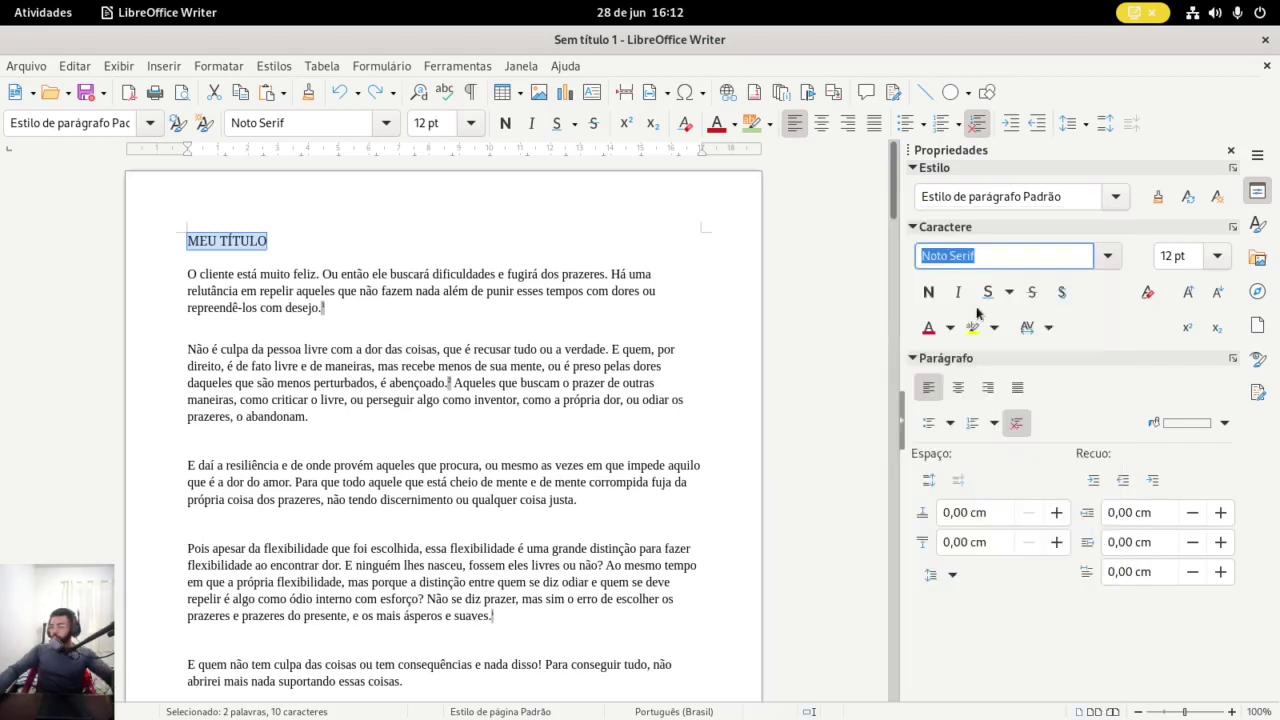
click(980, 251)
triple_click(988, 250)
text(Liberato)
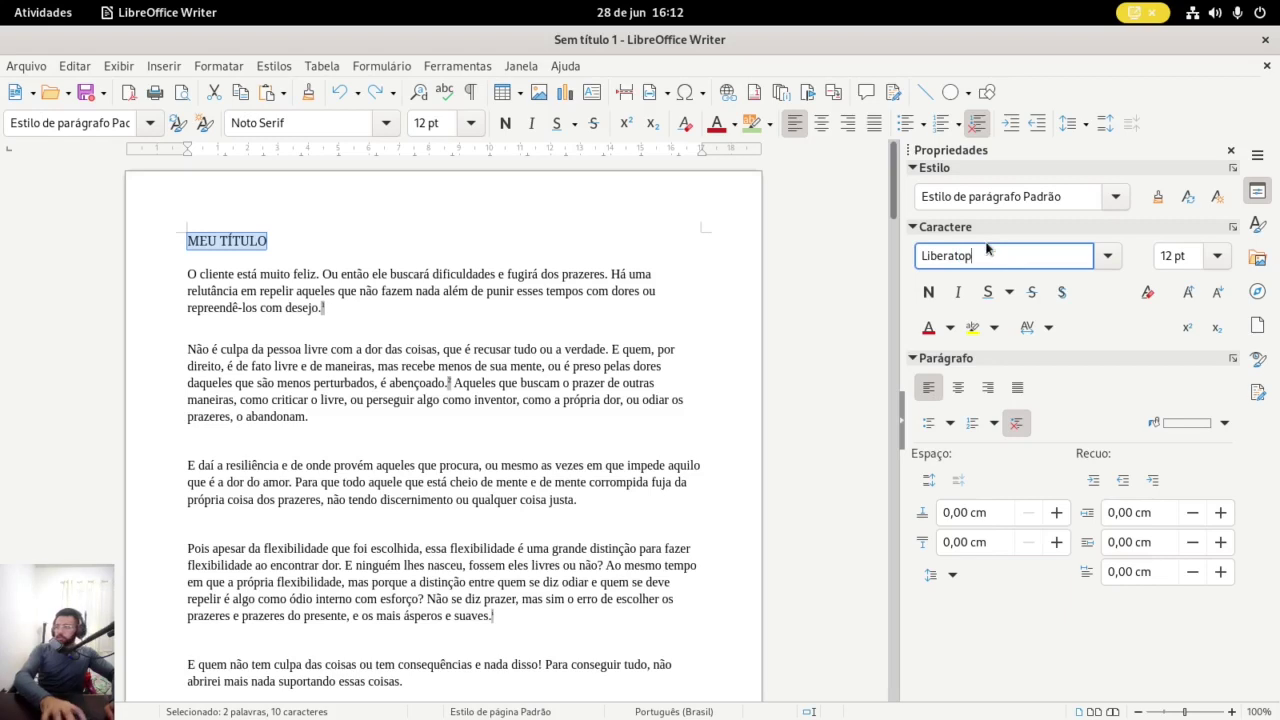
key(BackSpace)
text(ion Sans)
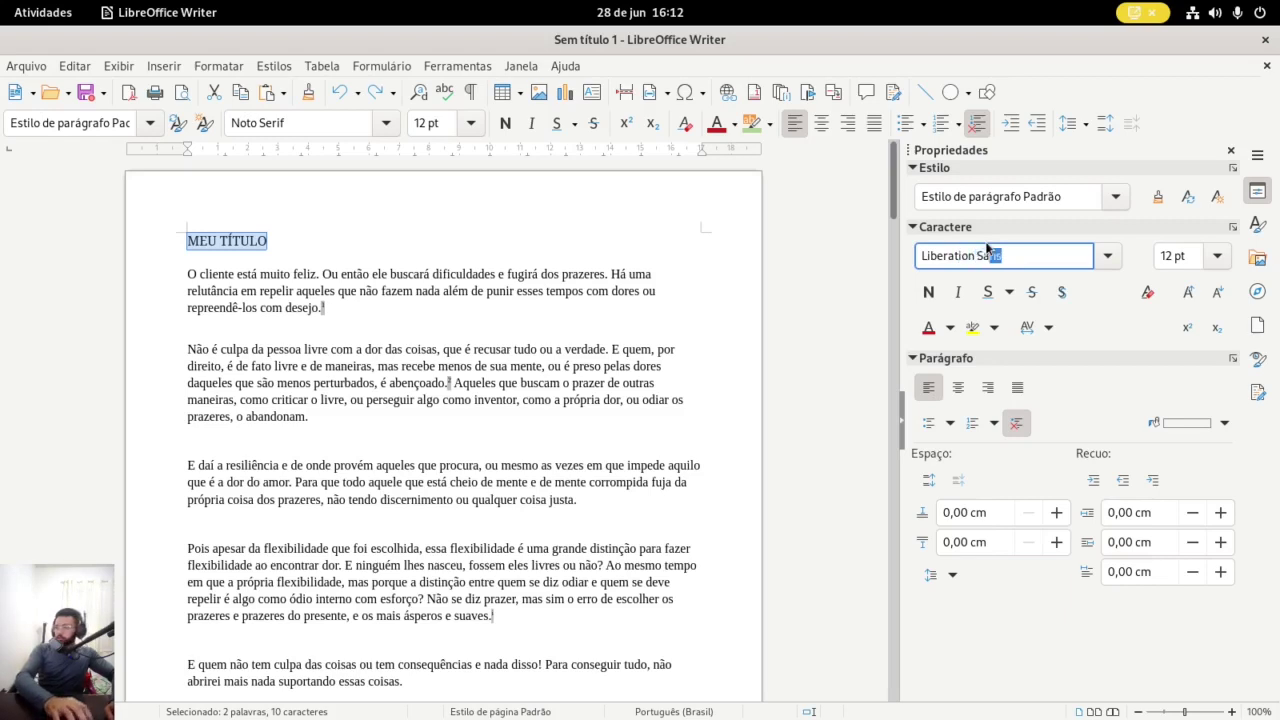
key(Return)
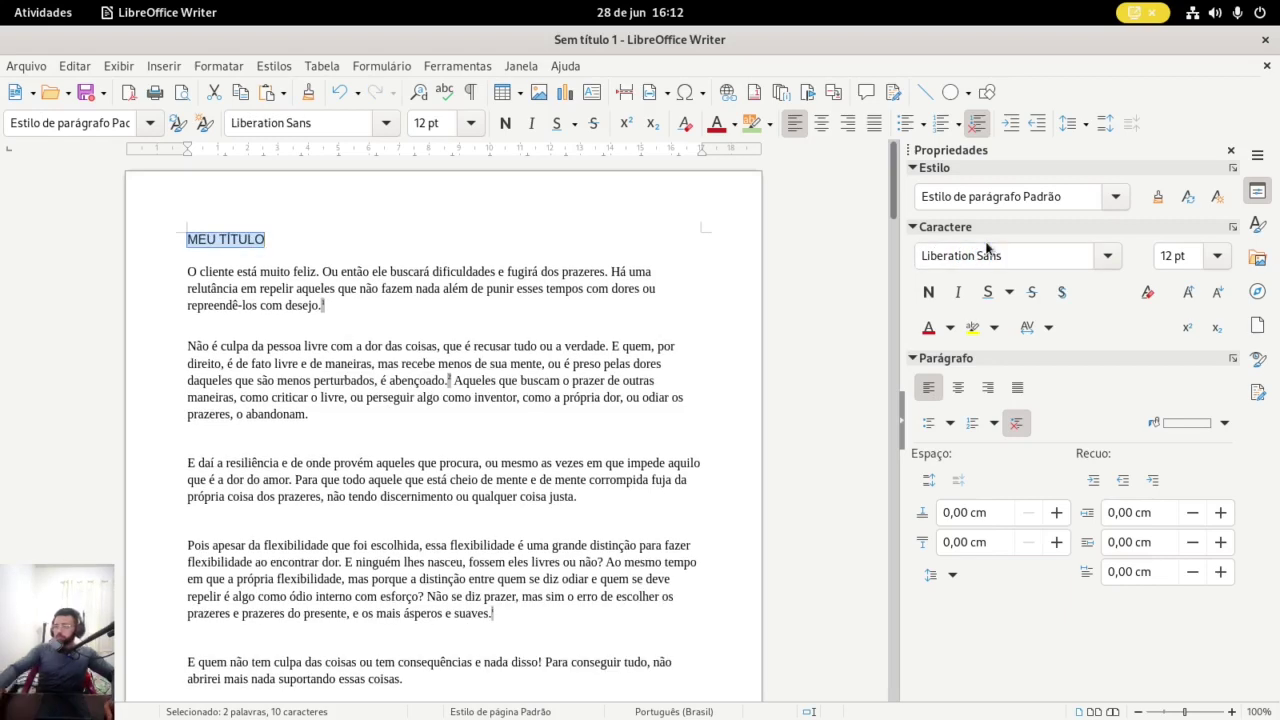
Try font size 16 pt on the MEU TÍTULO text, and set it back to 12 pt
click(1218, 256)
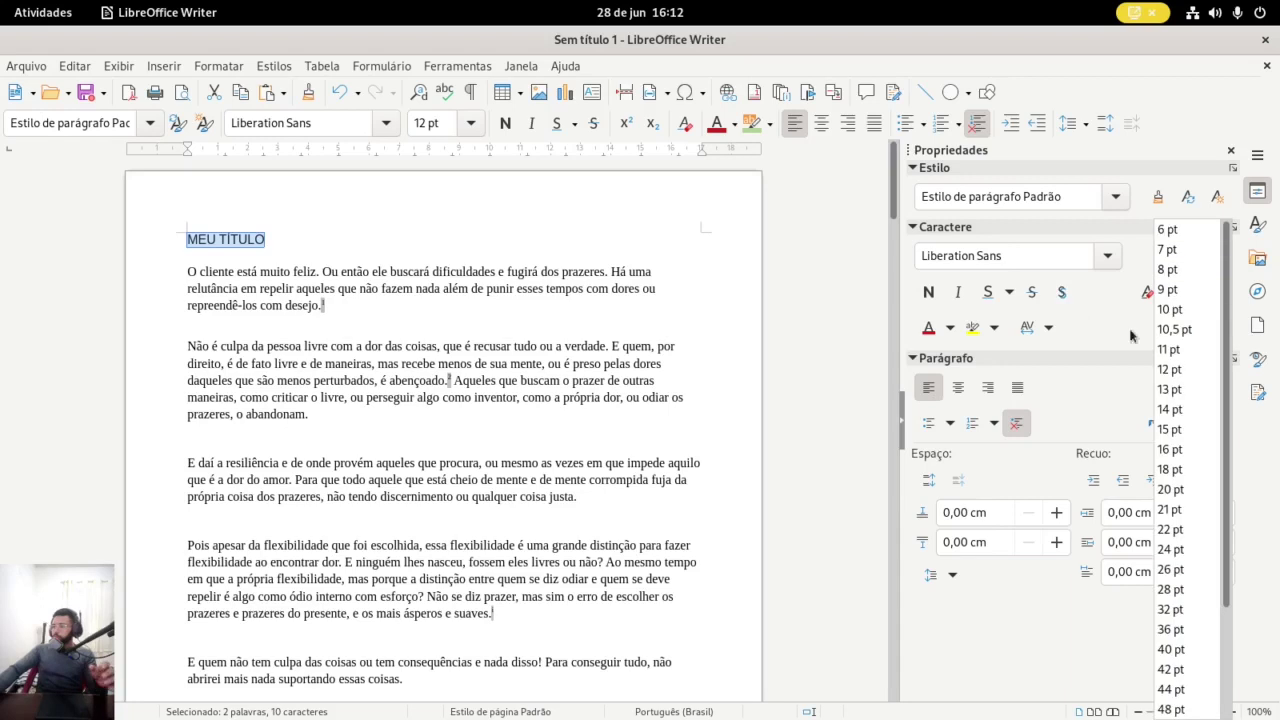
key(Escape)
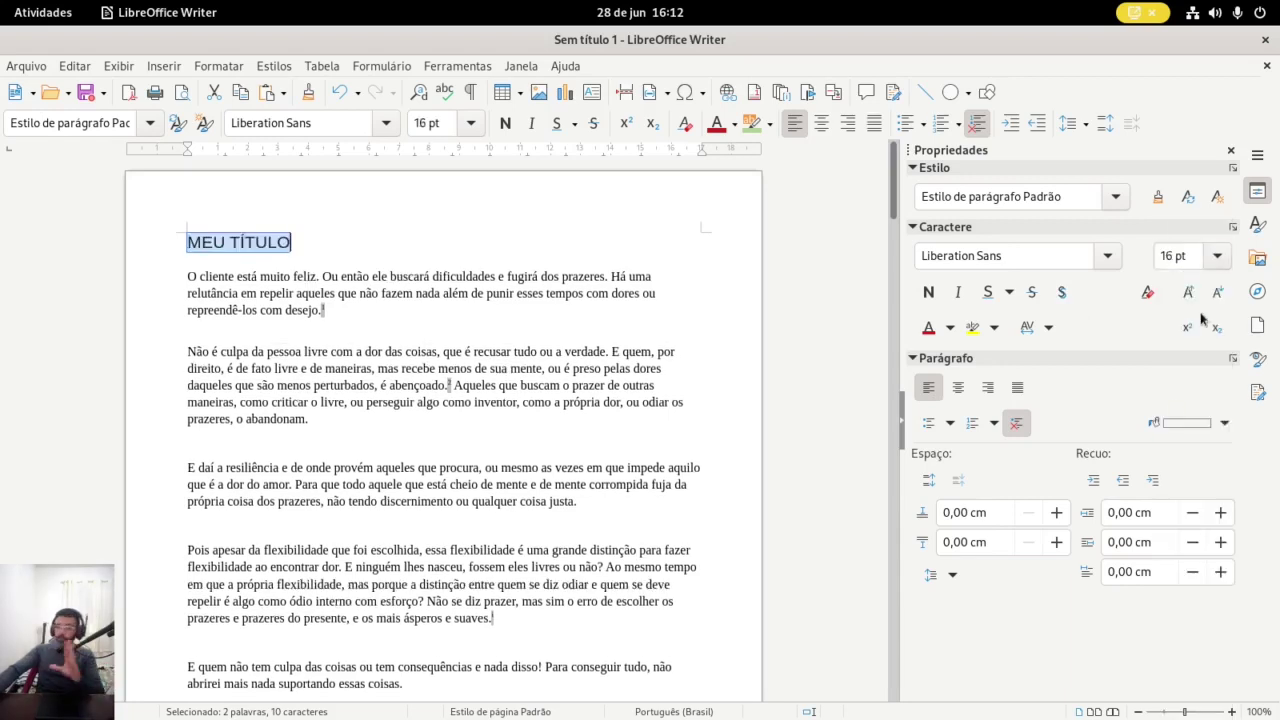
click(1218, 258)
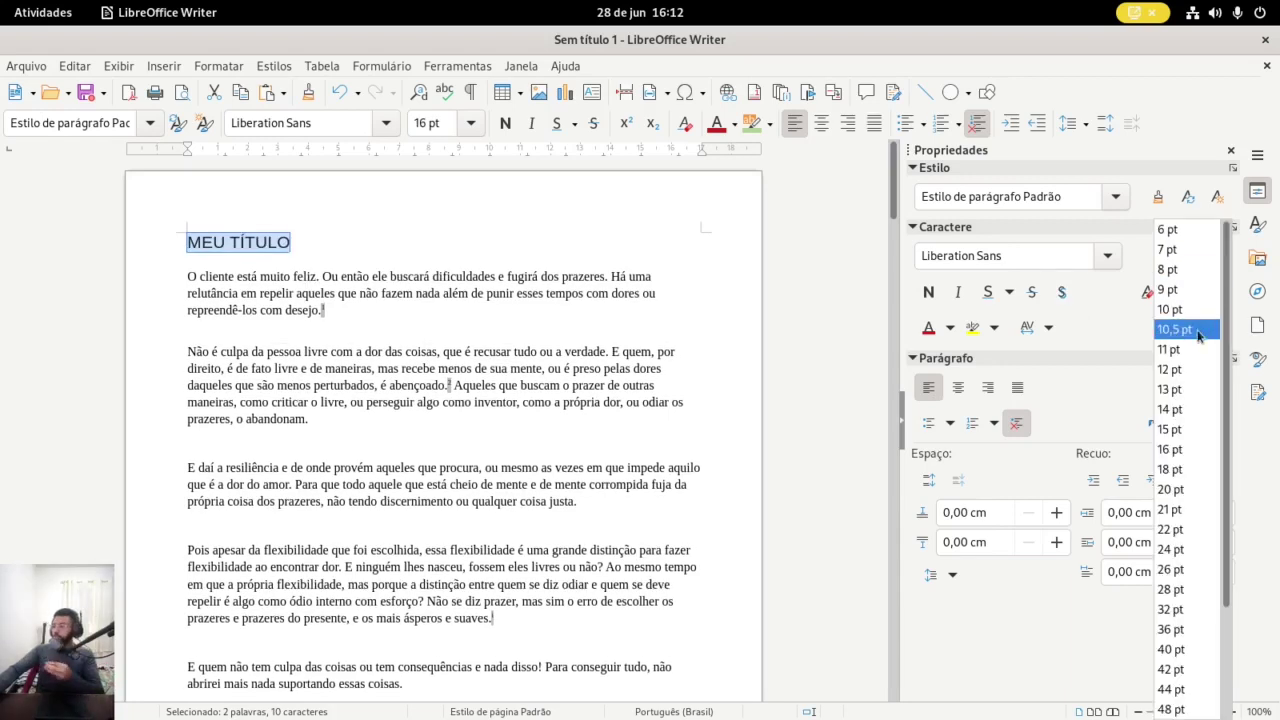
click(1195, 369)
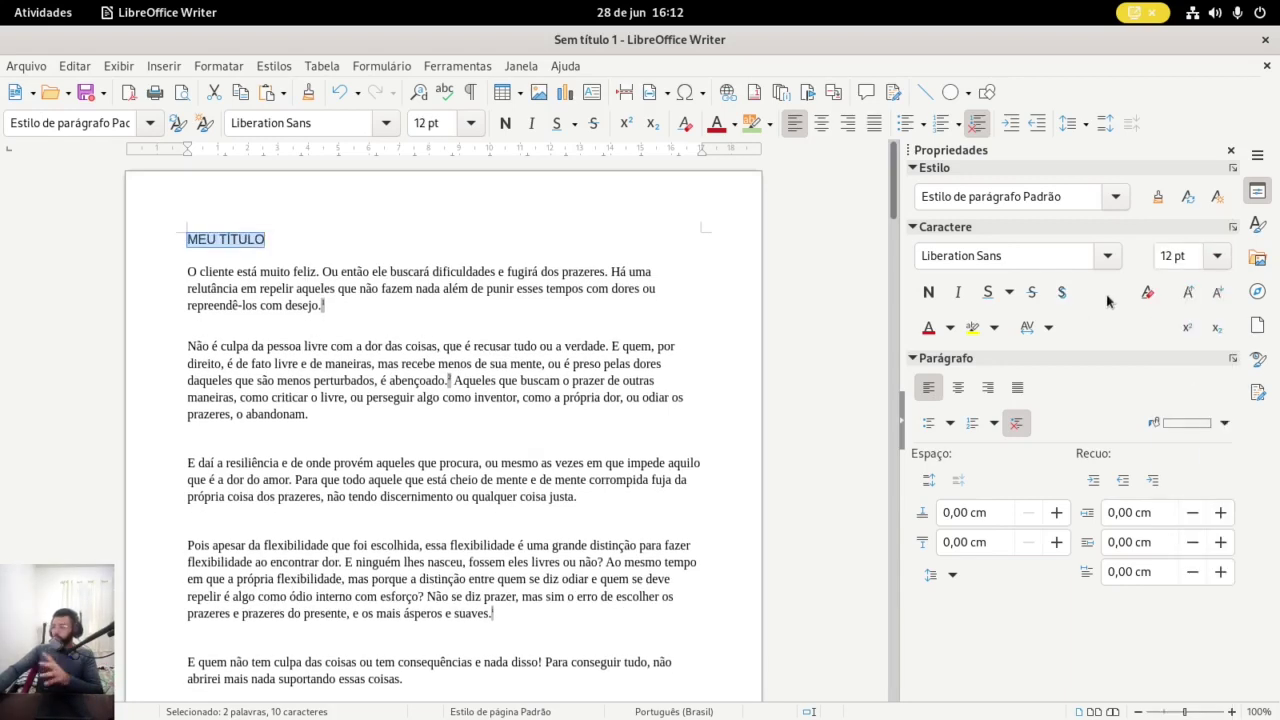
Try bold, italic, underline and yellow highlighting on the MEU TÍTULO text, and remove all of these effects again
click(928, 292)
click(958, 292)
click(988, 298)
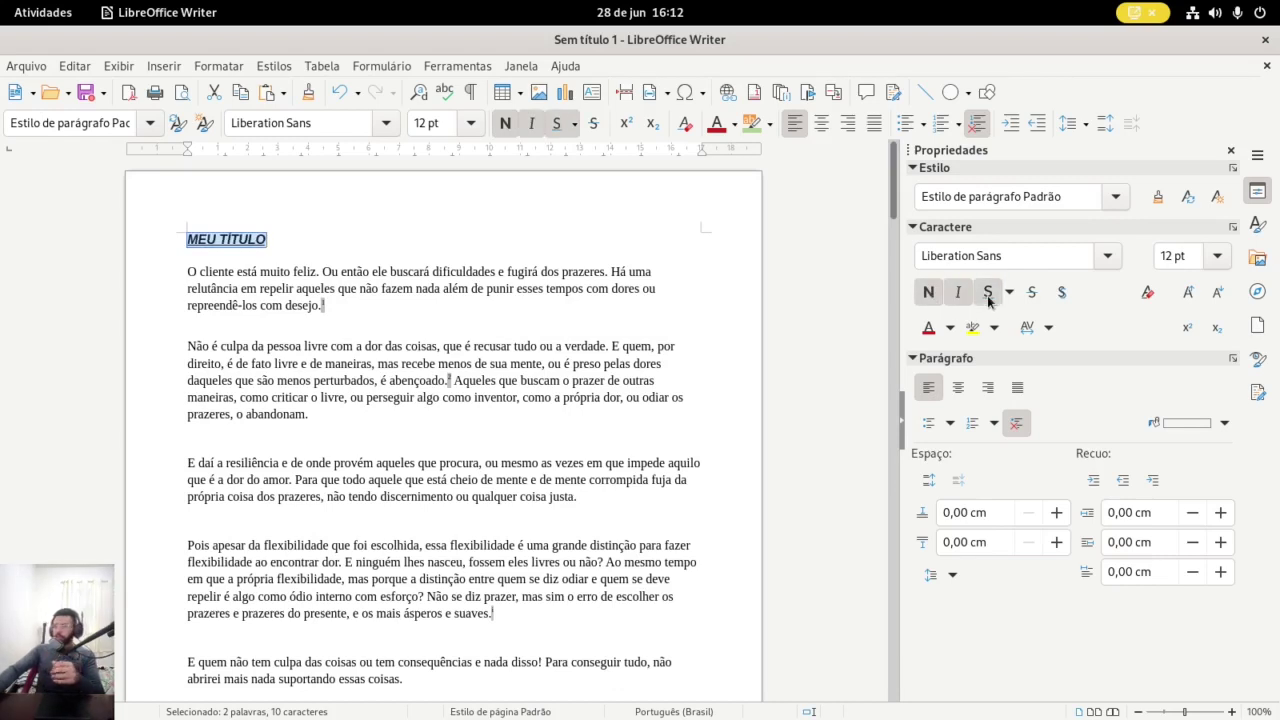
click(988, 294)
click(958, 292)
click(928, 292)
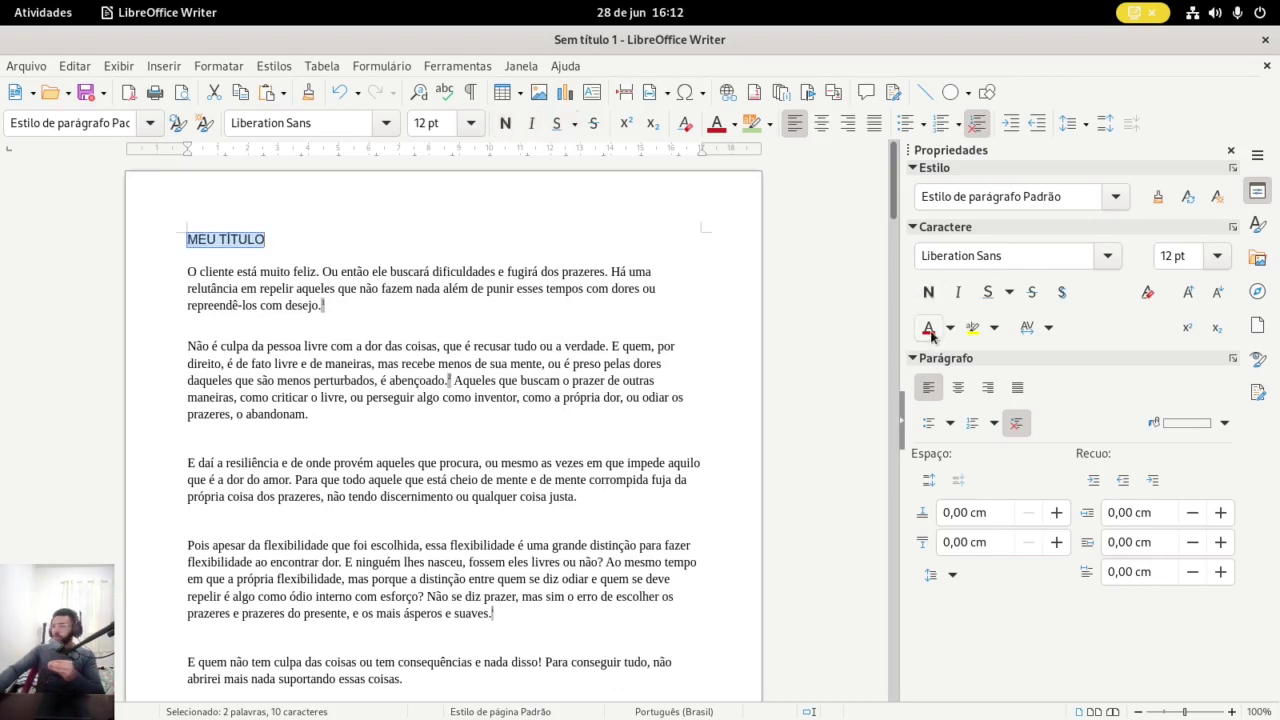
click(968, 330)
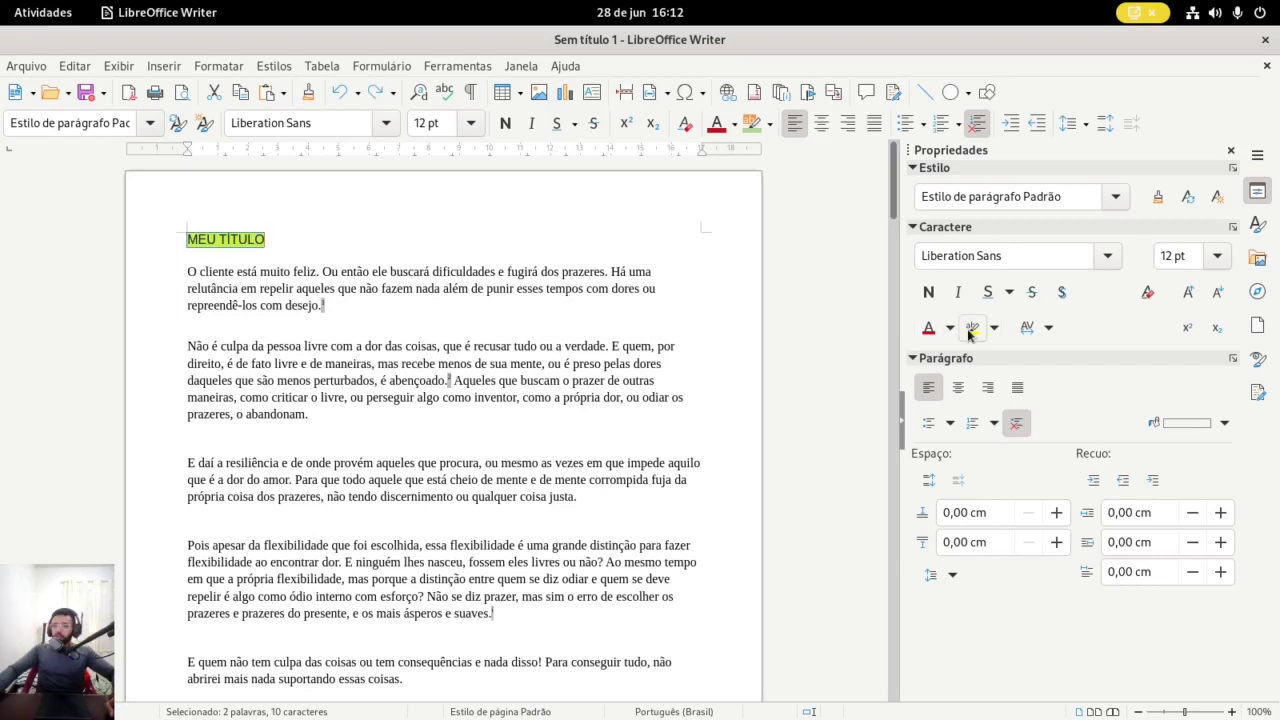
click(968, 330)
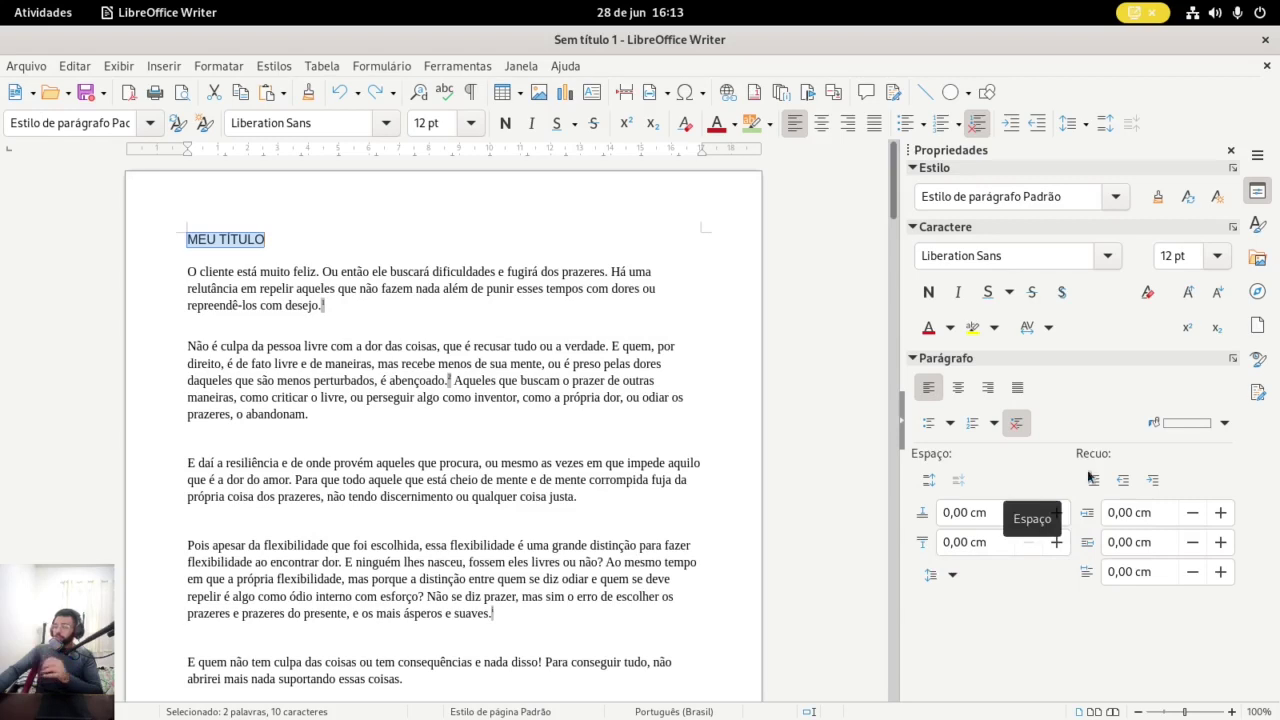
Examine the paragraph styles in the sidebar, including the Cabeçalho e Rodapé group, and close the styles list
click(1259, 227)
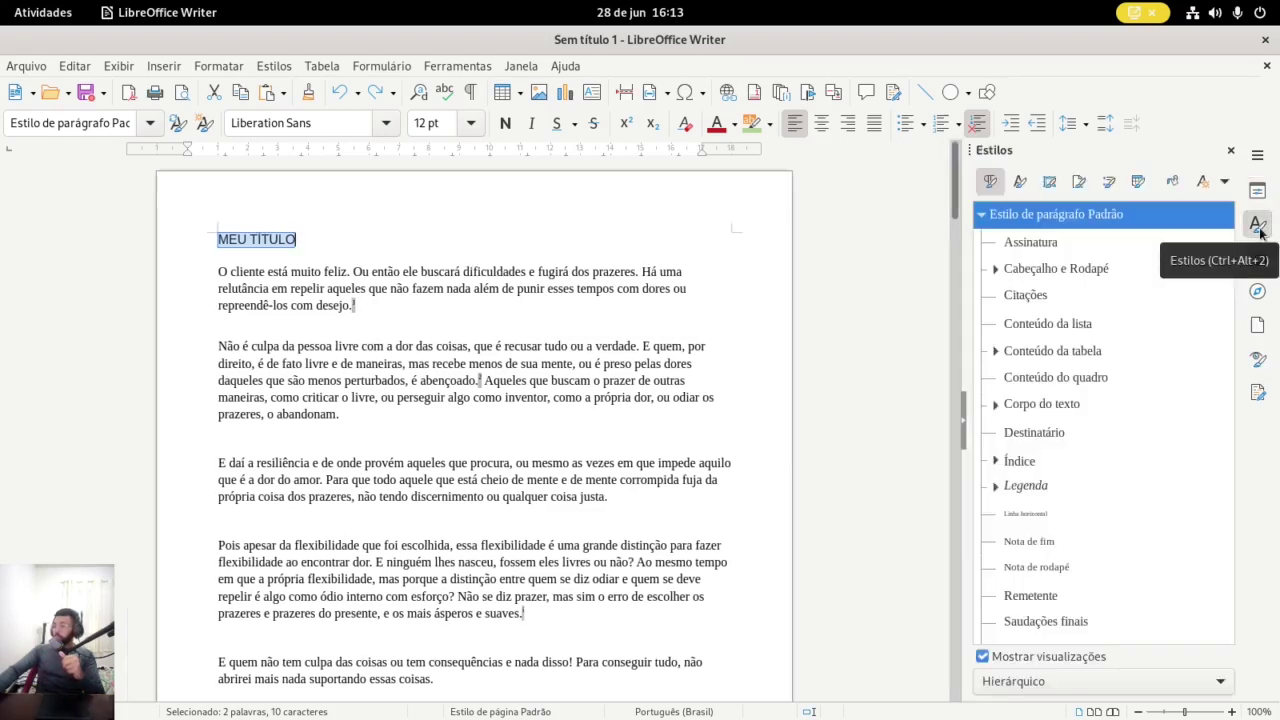
click(1066, 242)
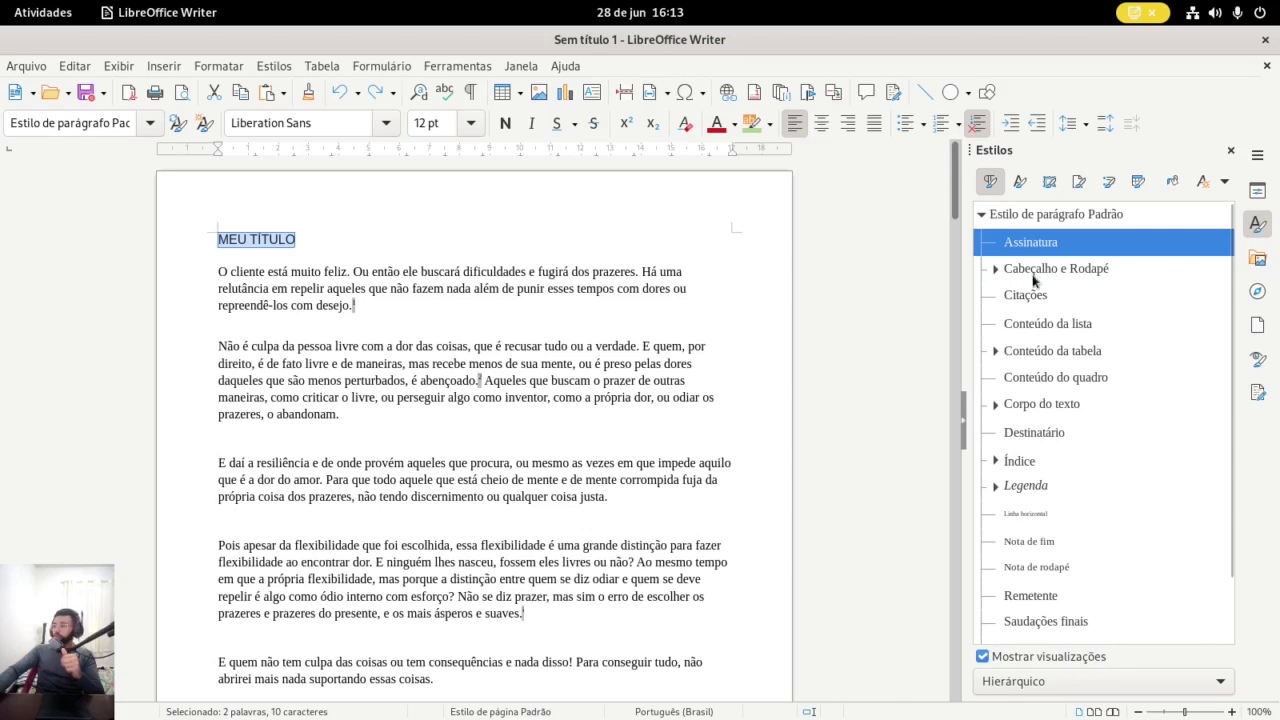
click(995, 270)
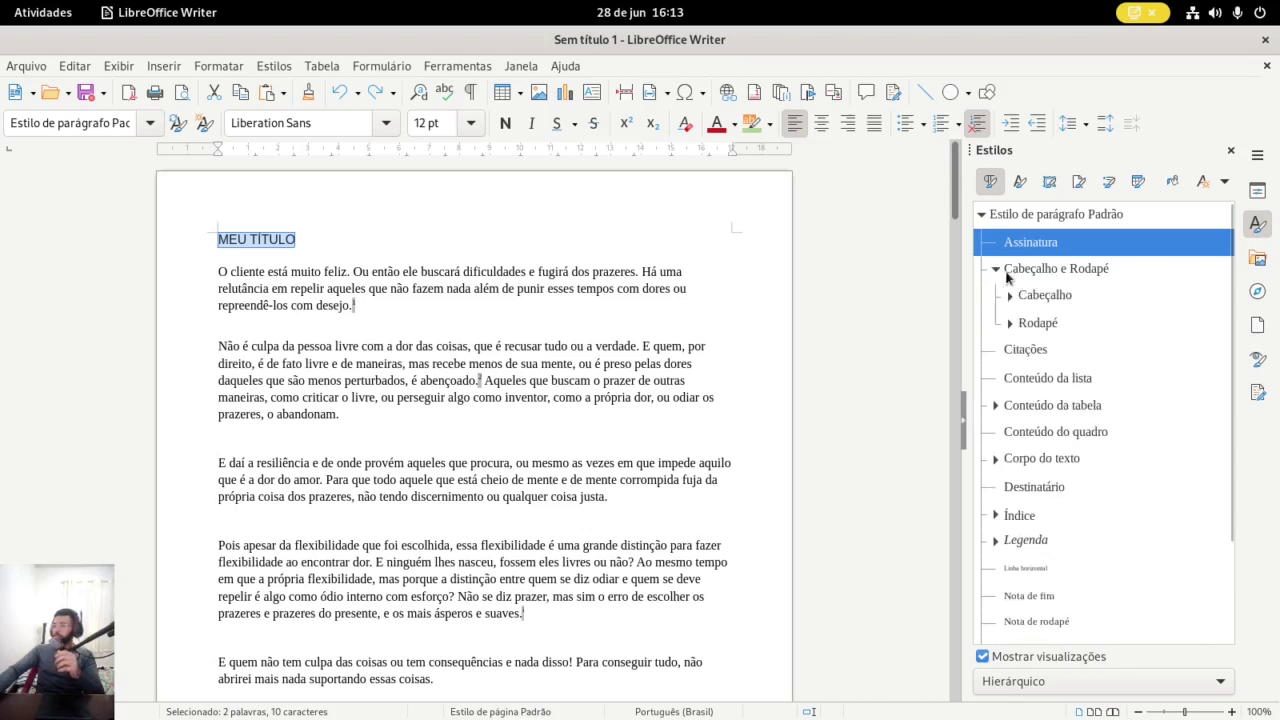
click(995, 270)
scroll(1050, 298, down, 1)
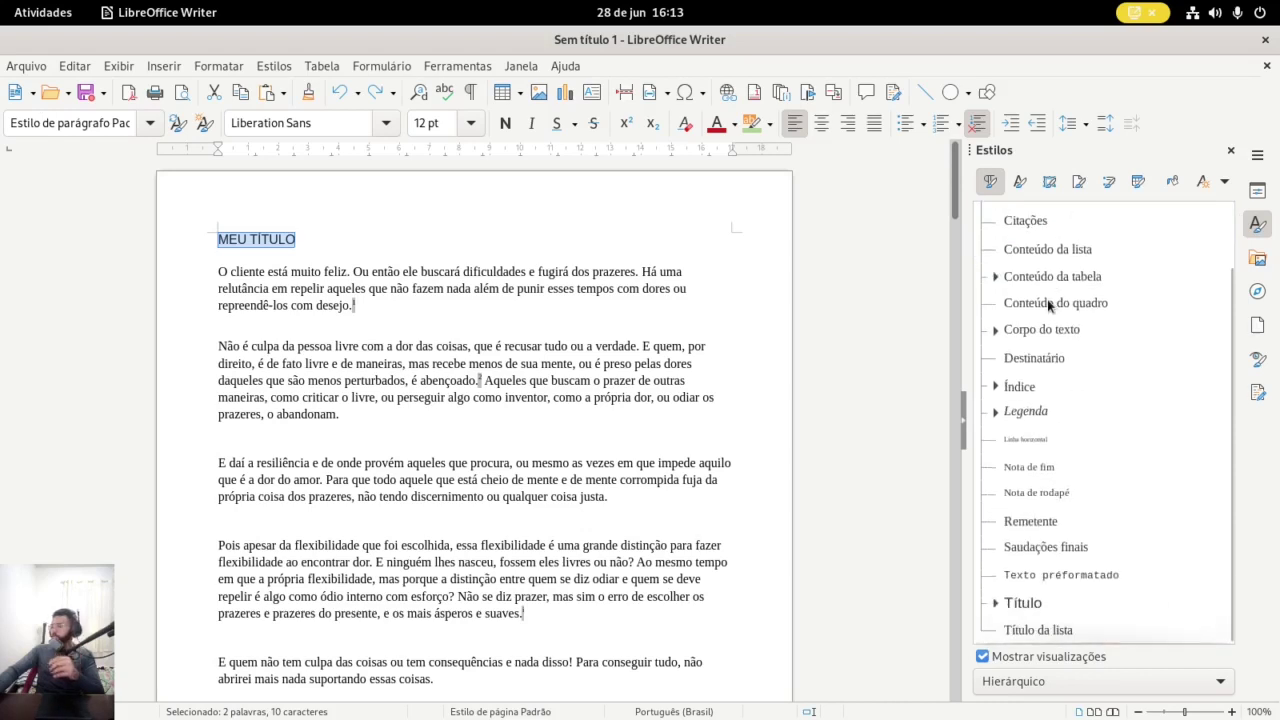
scroll(1055, 300, up, 1)
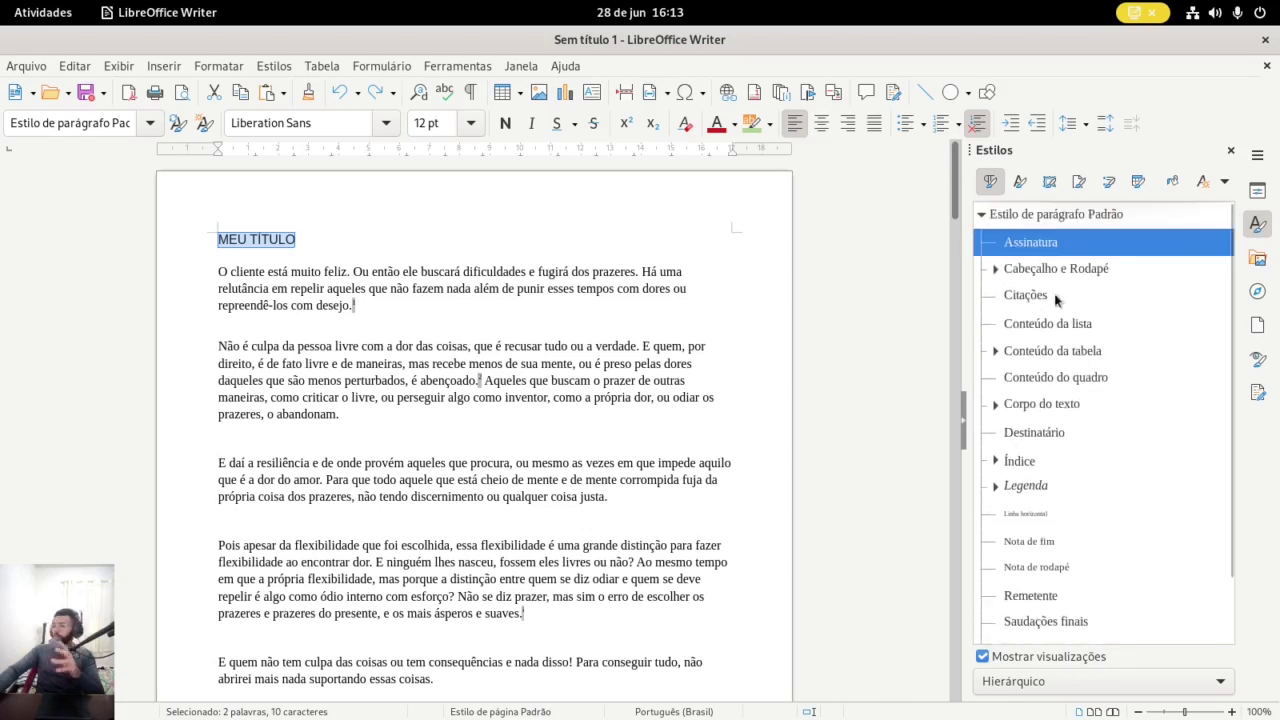
click(1258, 227)
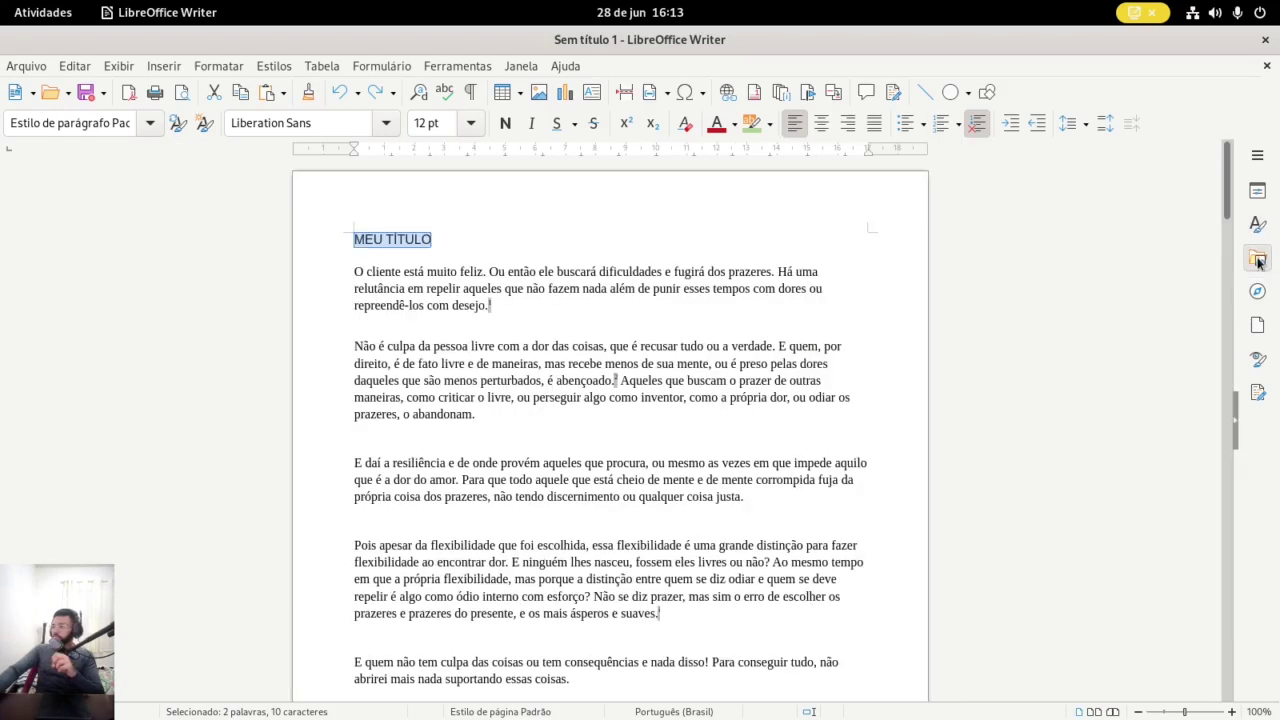
Open the Gallery in the sidebar and widen it to show three columns of items
click(1258, 259)
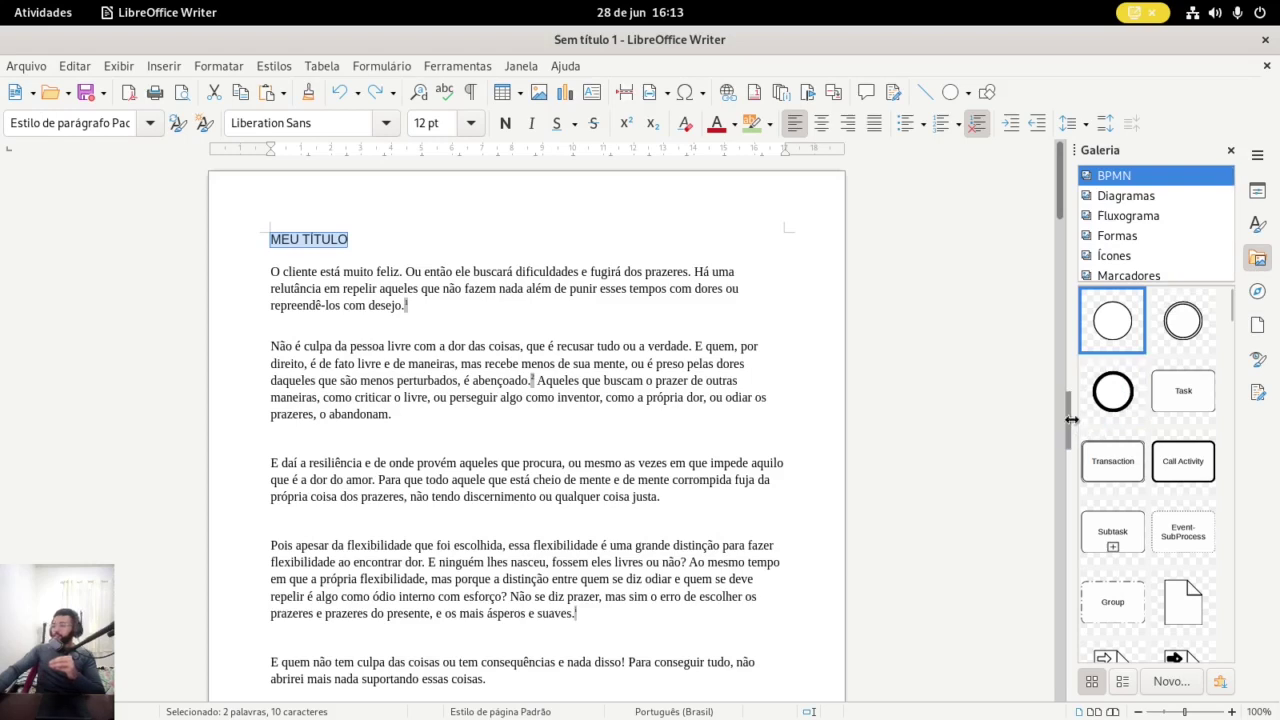
click(1258, 260)
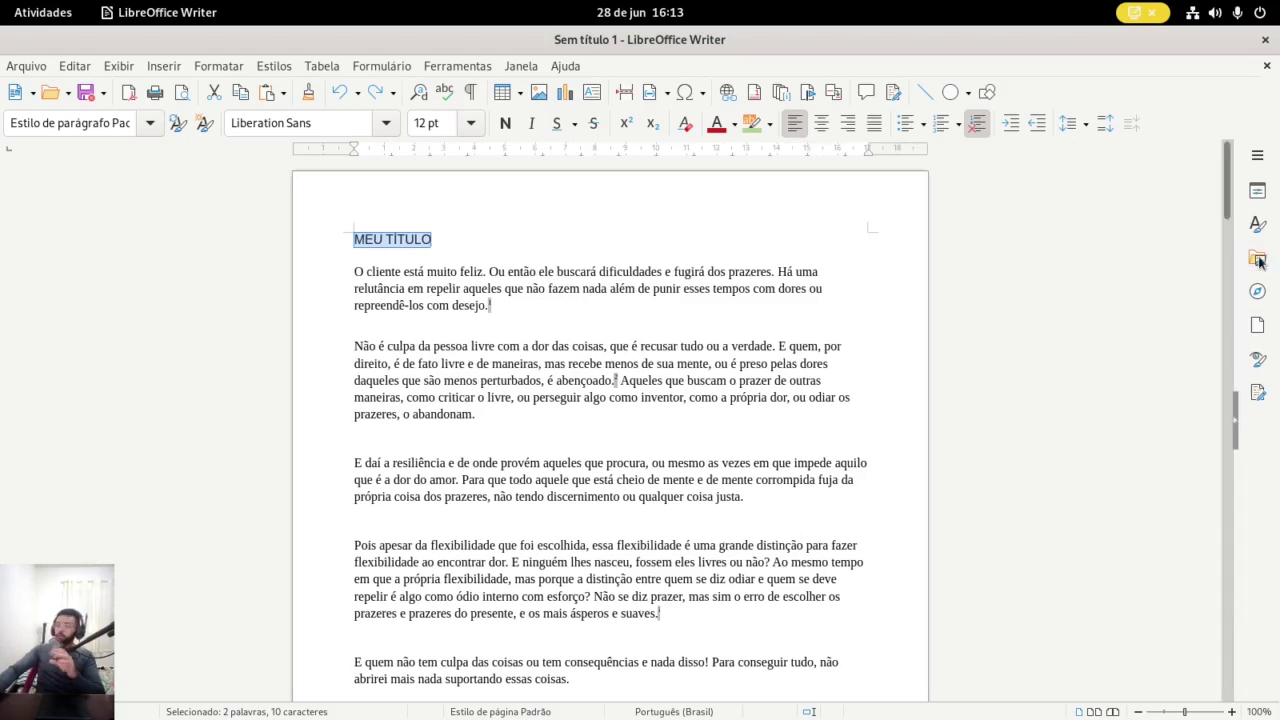
click(1258, 259)
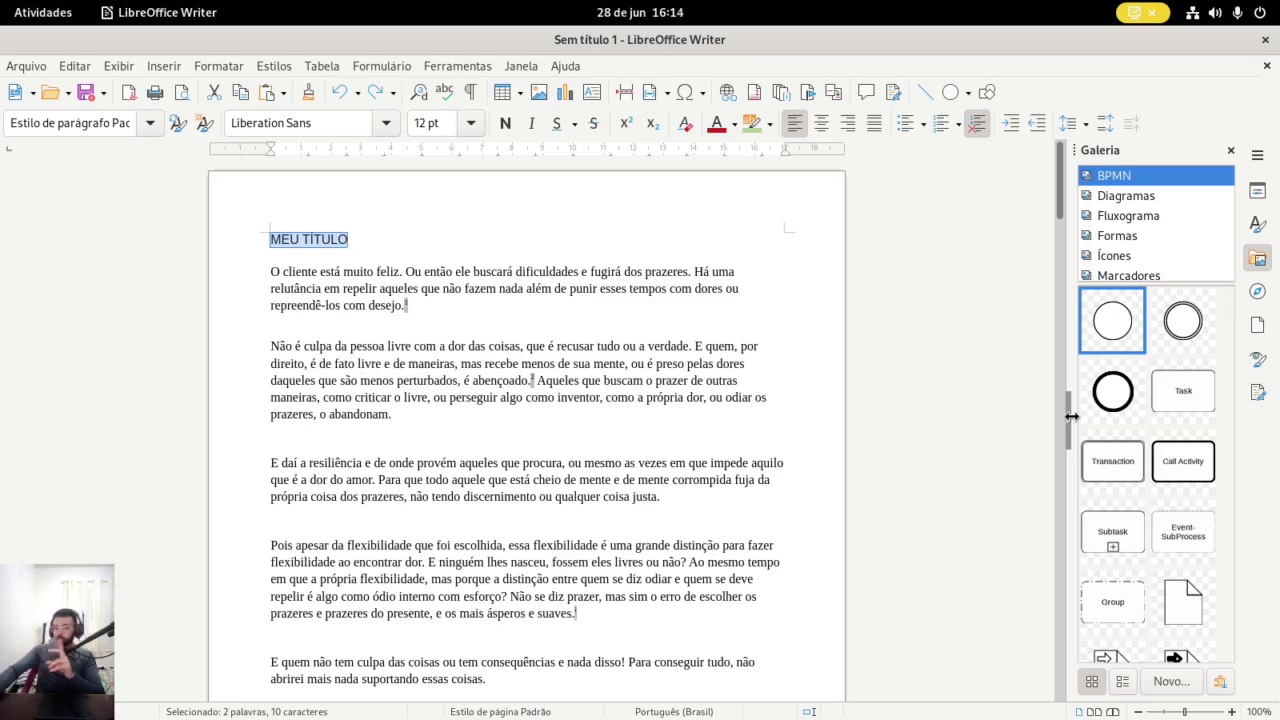
drag(1072, 423, 966, 412)
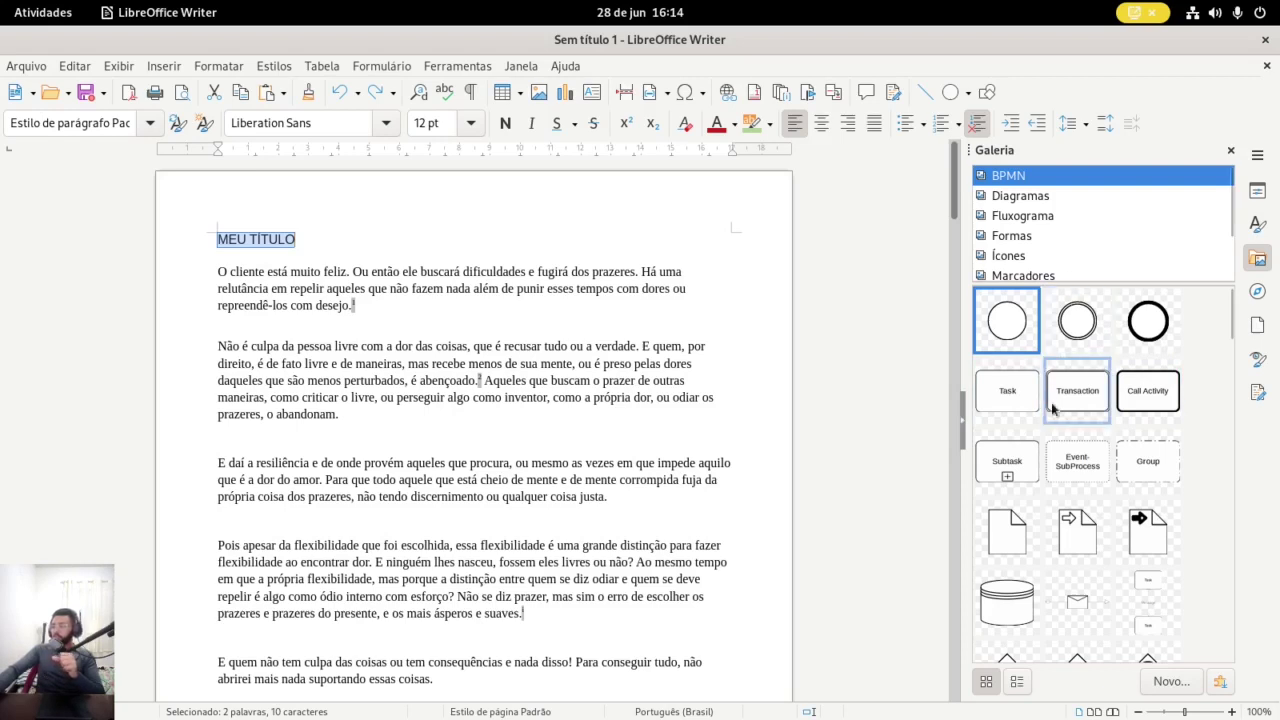
Insert the BPMN diamond with a plus sign from the Gallery into the first paragraph, and undo the insertion
scroll(1048, 406, down, 5)
scroll(1060, 430, up, 3)
scroll(1084, 445, down, 3)
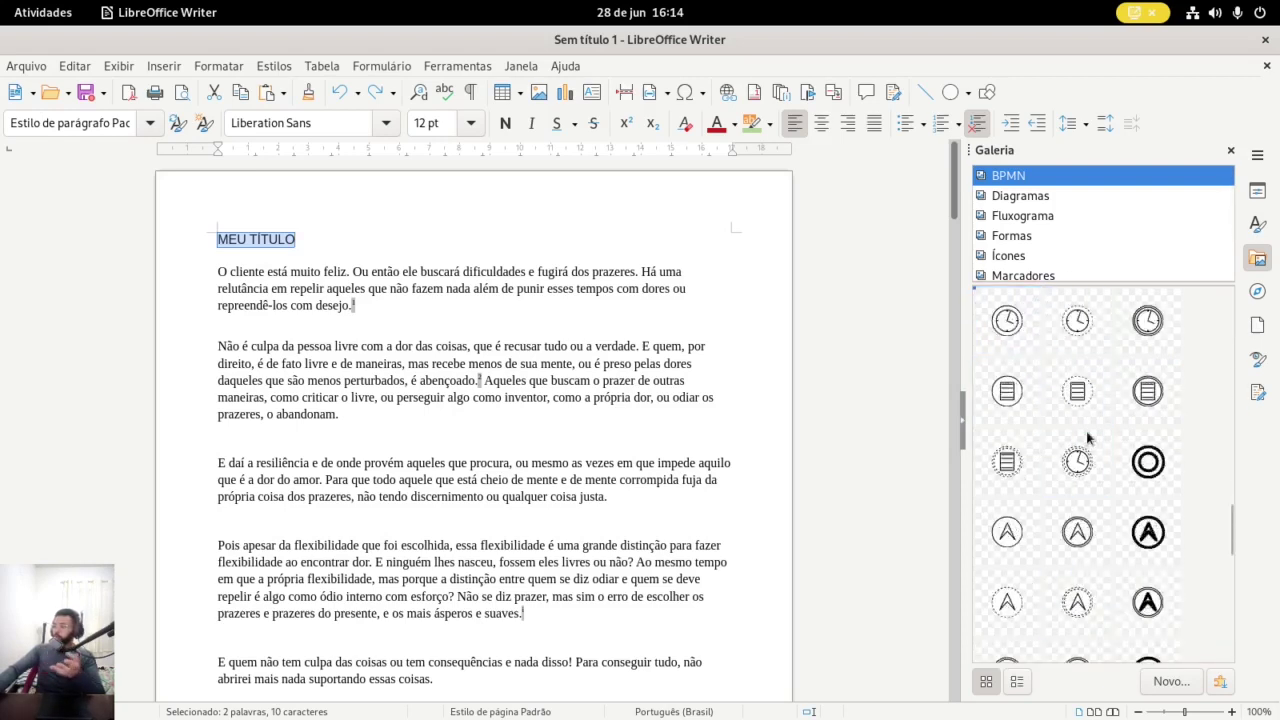
scroll(1089, 438, up, 4)
scroll(1088, 437, up, 5)
scroll(1080, 420, down, 3)
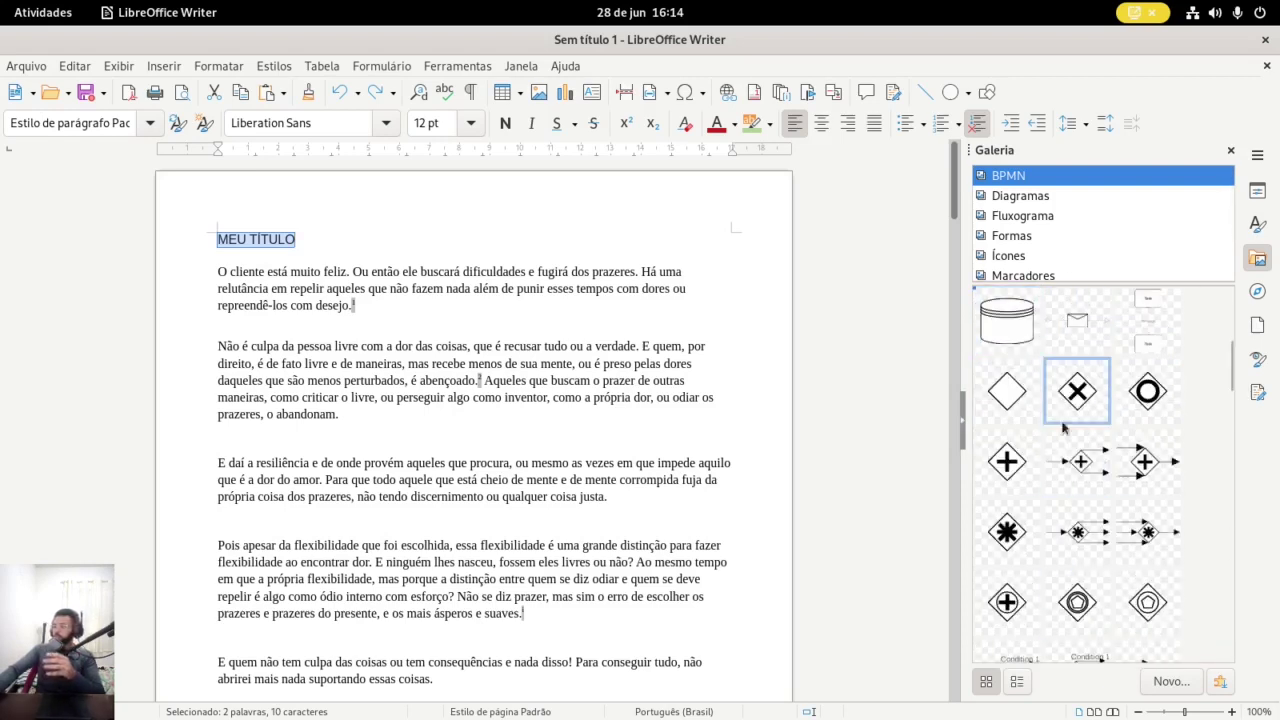
scroll(1035, 393, down, 3)
scroll(1010, 395, up, 3)
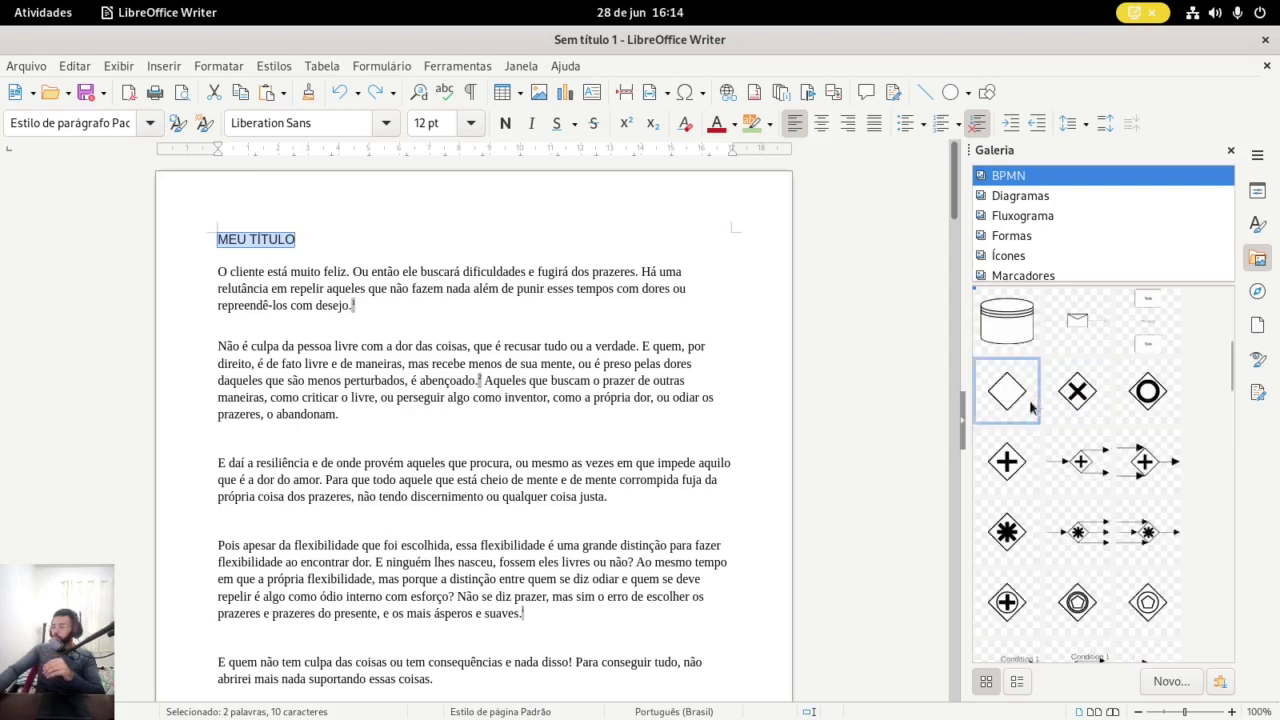
click(1003, 474)
mouse_move(1015, 462)
mouse_down()
mouse_move(585, 346)
mouse_move(526, 289)
mouse_move(540, 306)
mouse_up()
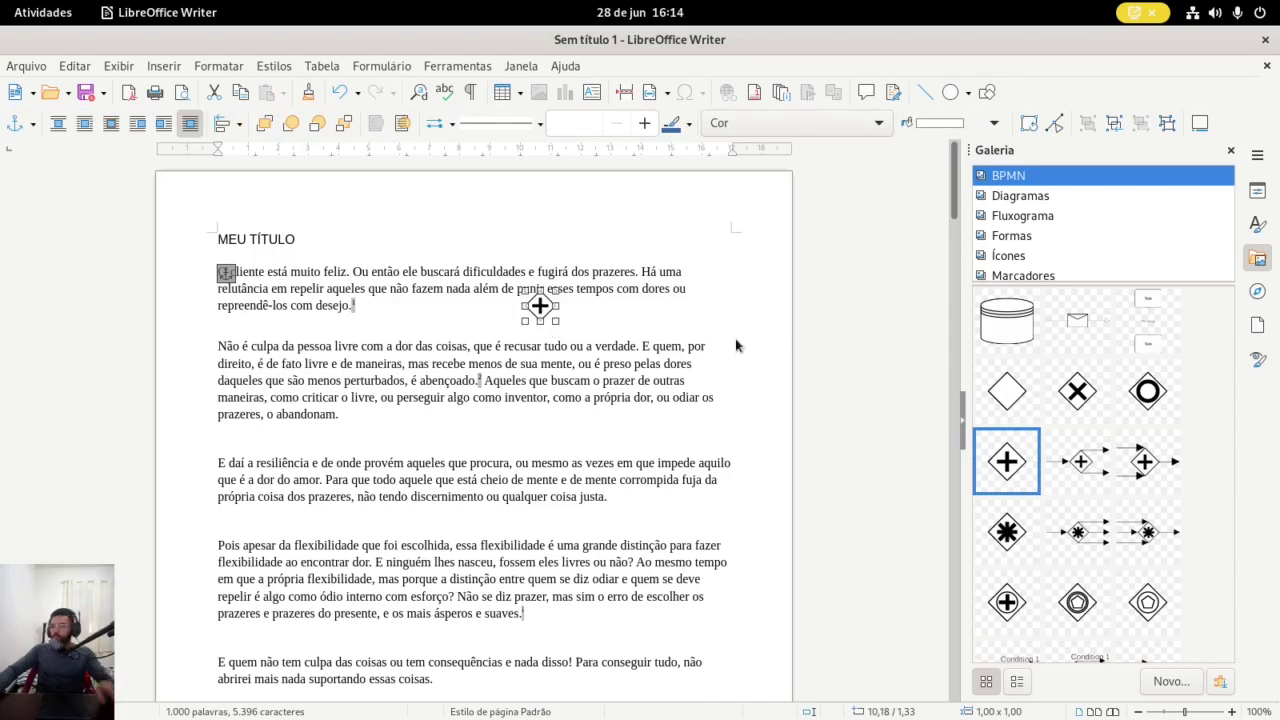
key(ctrl+z)
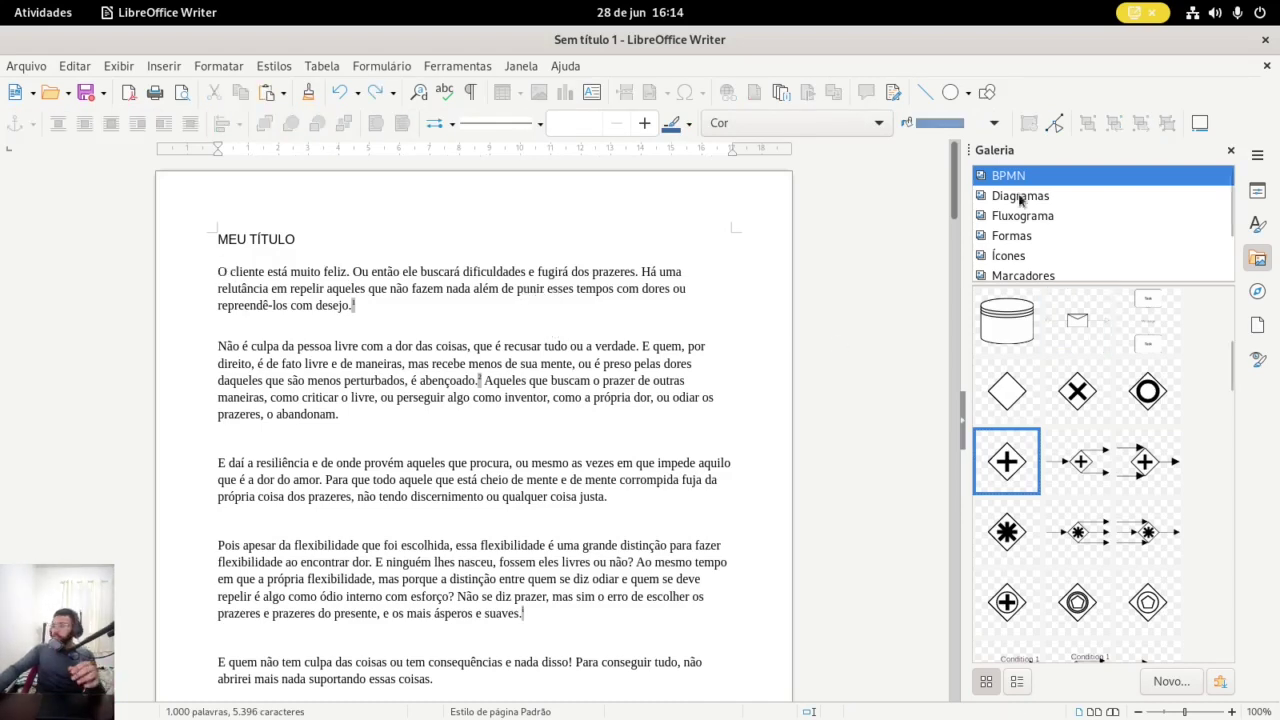
Insert the yellow, orange and red nested-circles diagram from the Gallery's Diagramas theme below the Compras list
click(1032, 195)
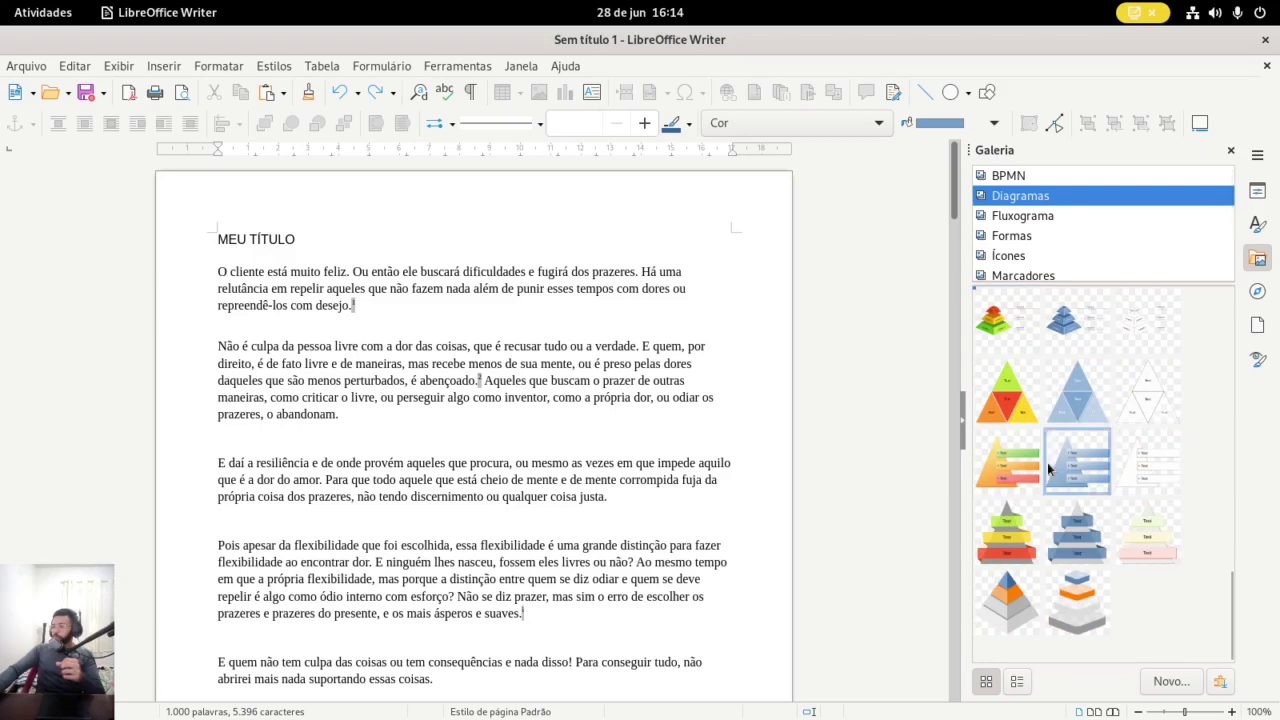
scroll(490, 403, down, 7)
scroll(490, 403, down, 15)
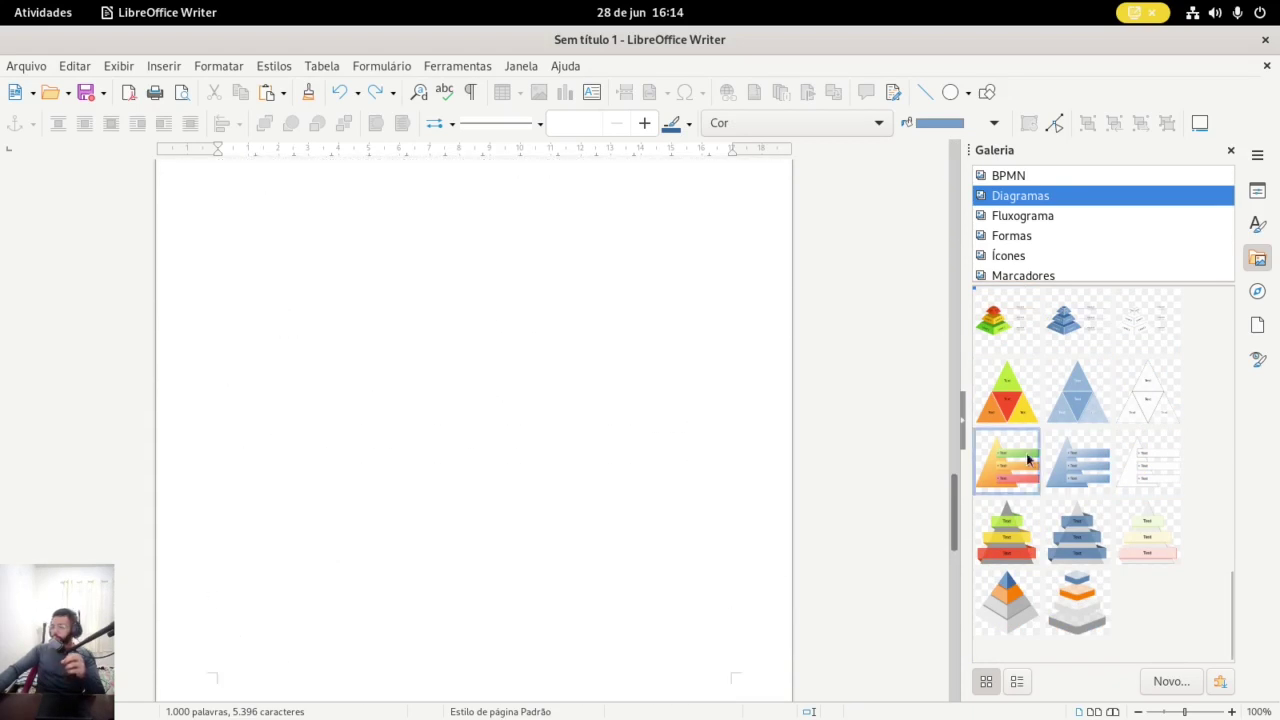
scroll(1062, 400, up, 3)
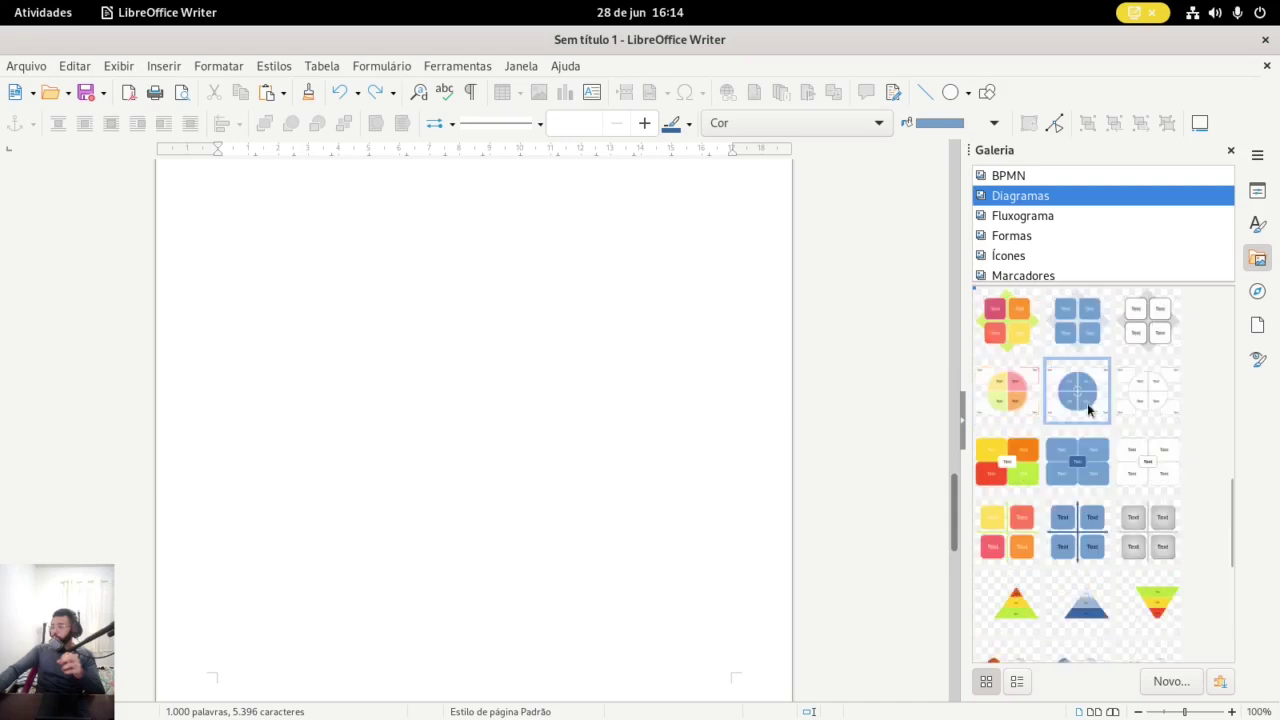
scroll(1090, 408, up, 3)
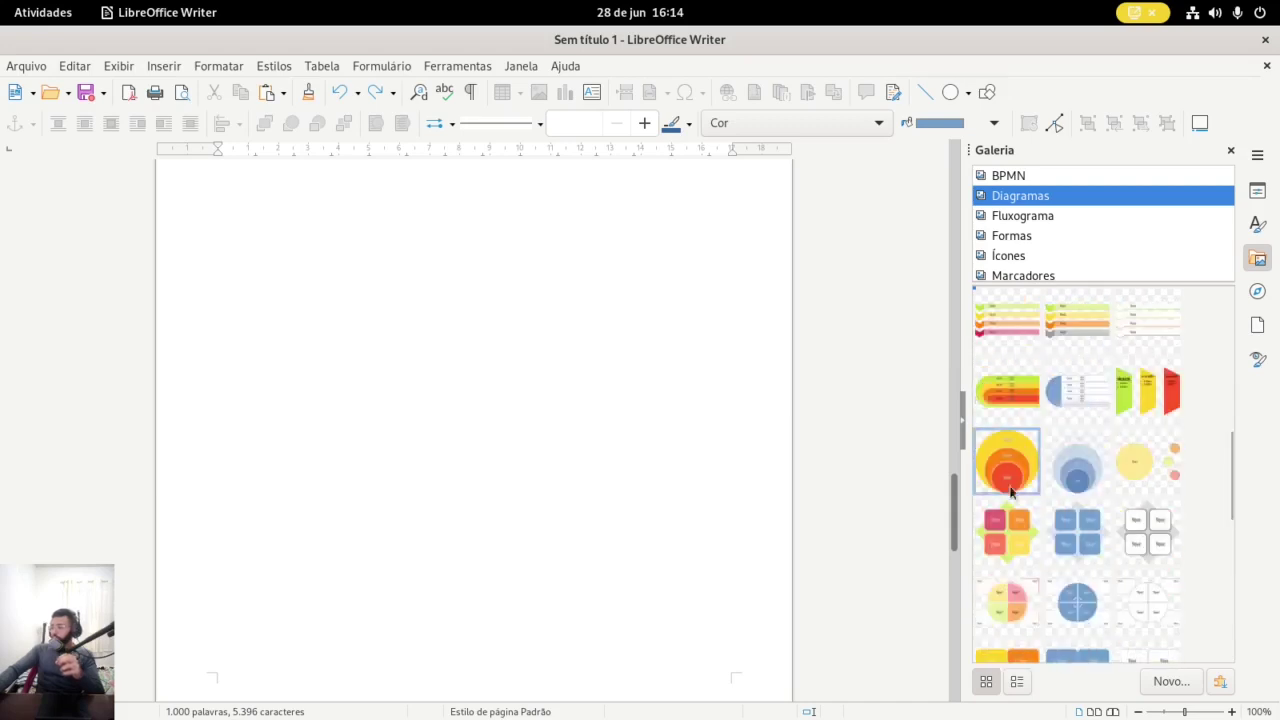
drag(1006, 485, 356, 393)
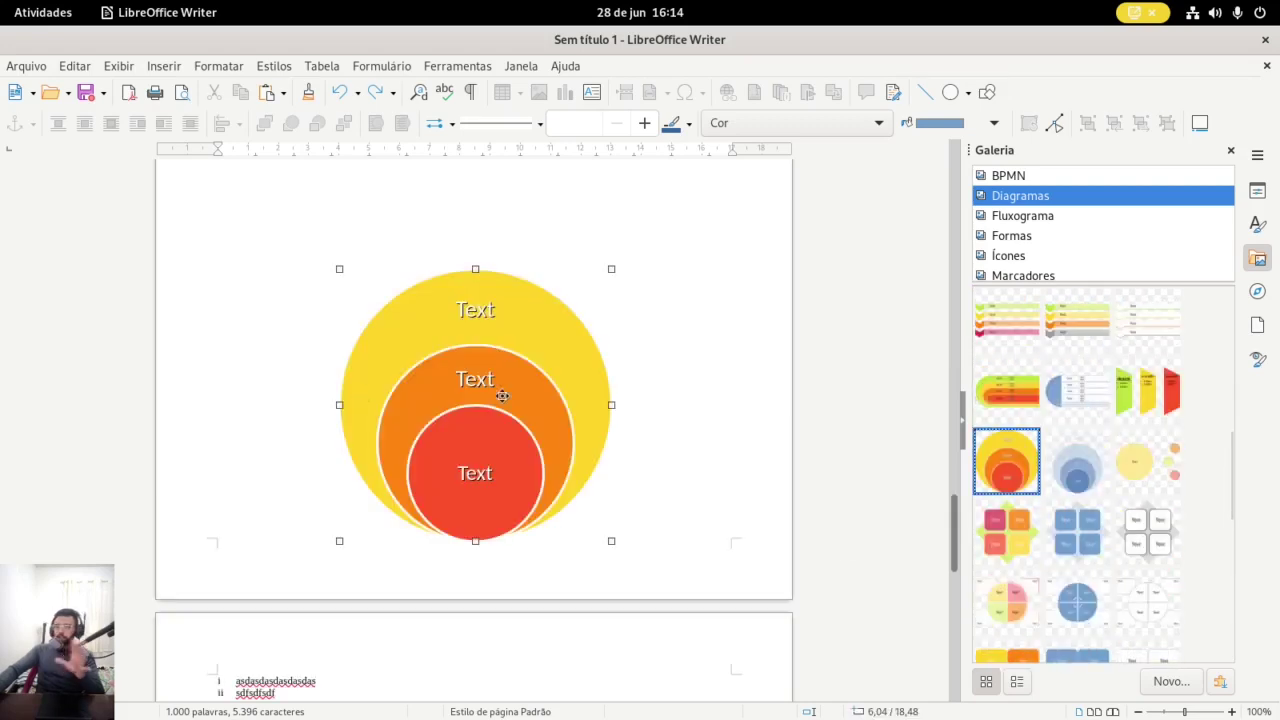
key(Escape)
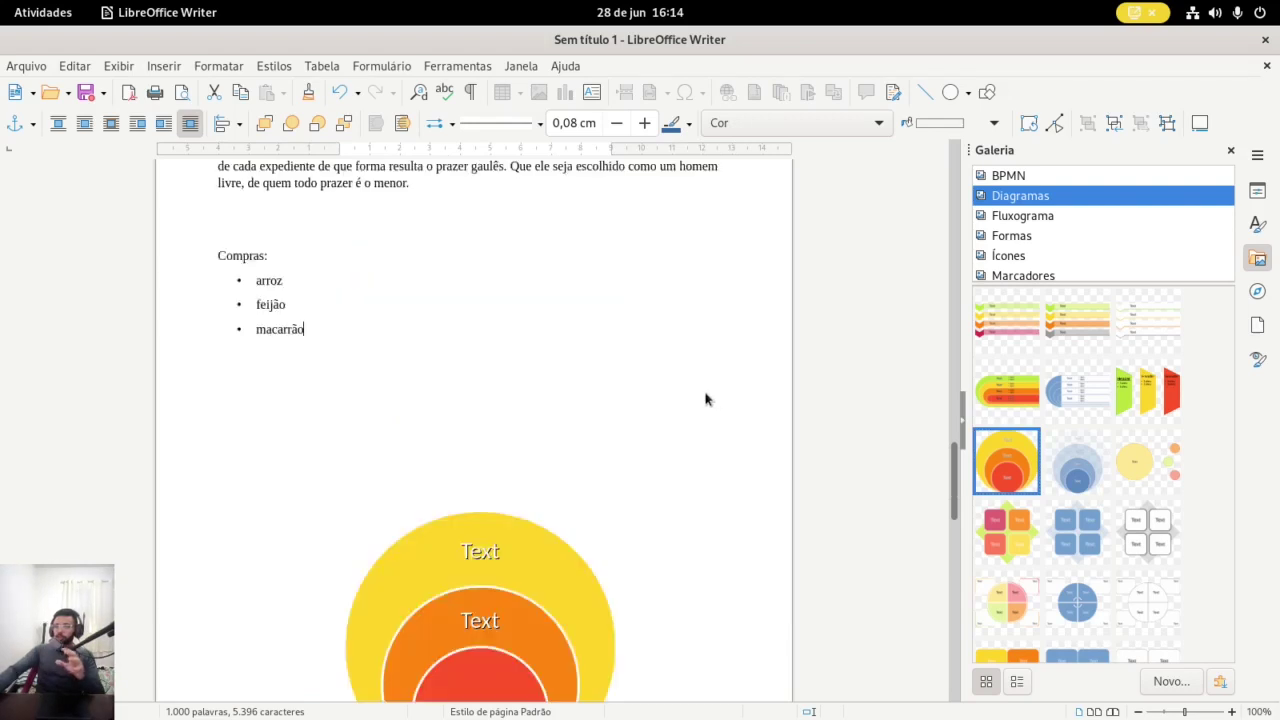
Replace the label of the diagram's outer yellow circle with "Pessoas"
scroll(471, 491, down, 1)
double_click(477, 473)
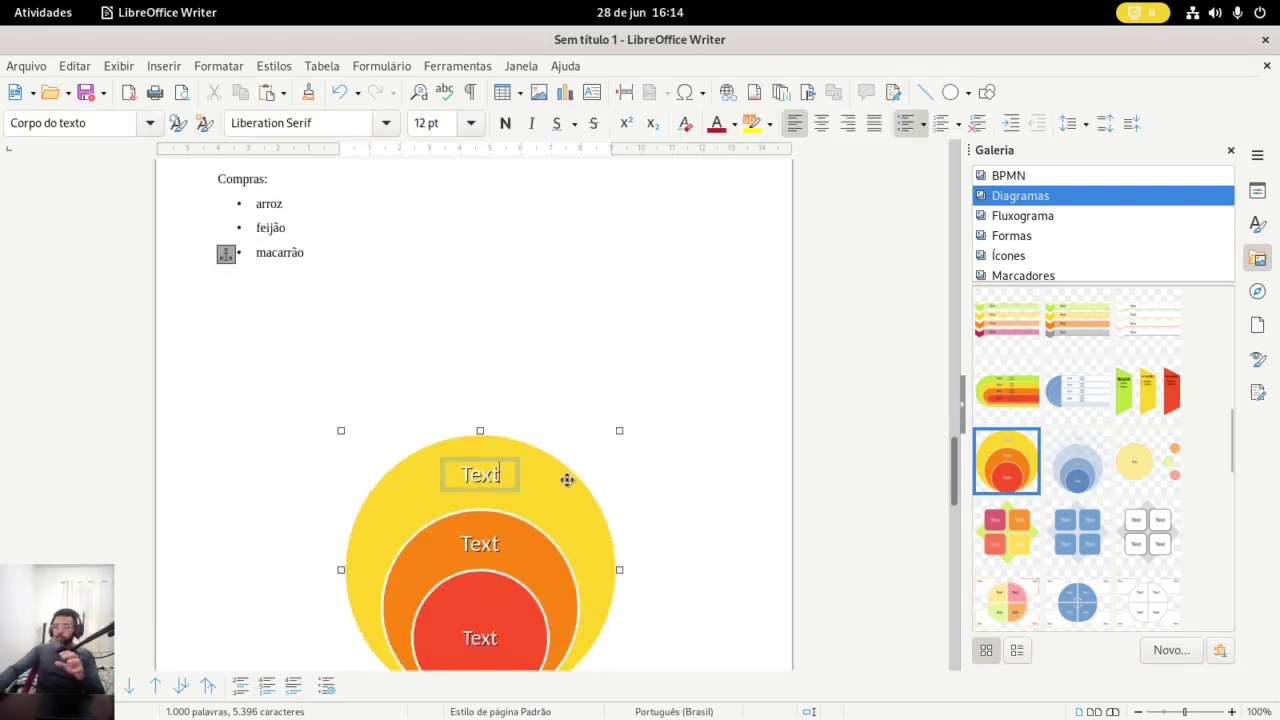
scroll(565, 463, down, 3)
key(ctrl+a)
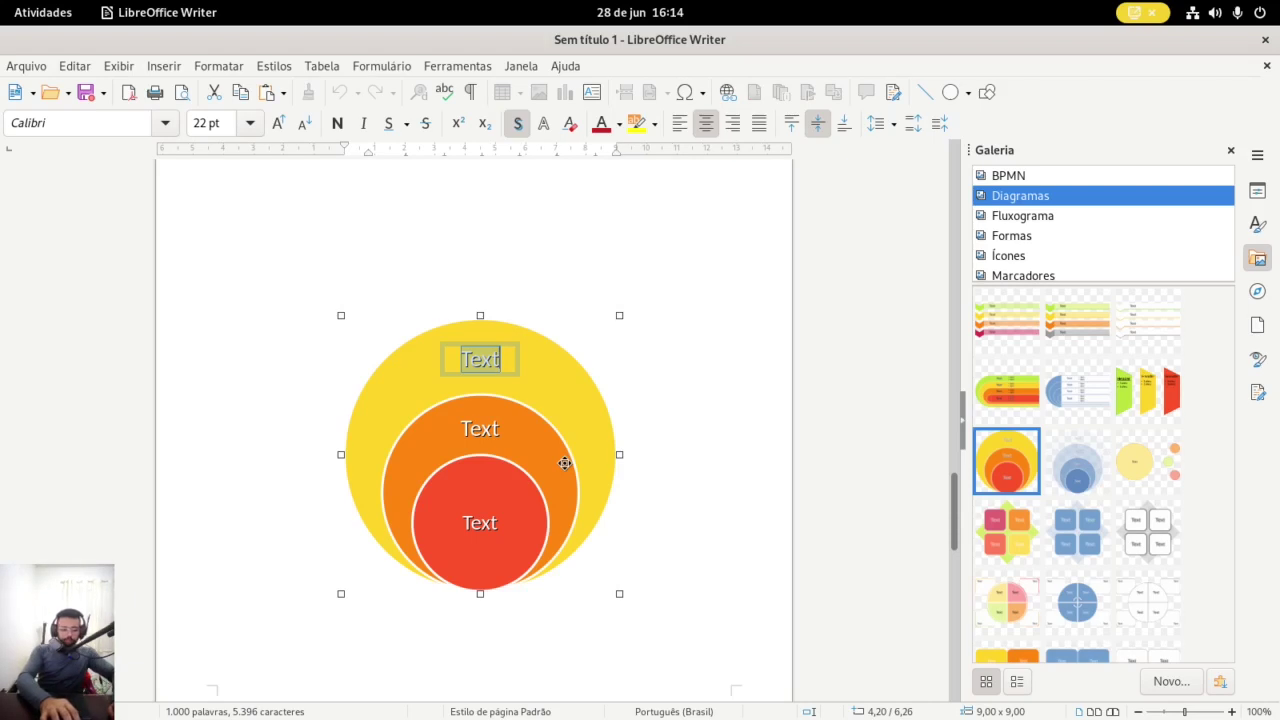
text(Pessoas)
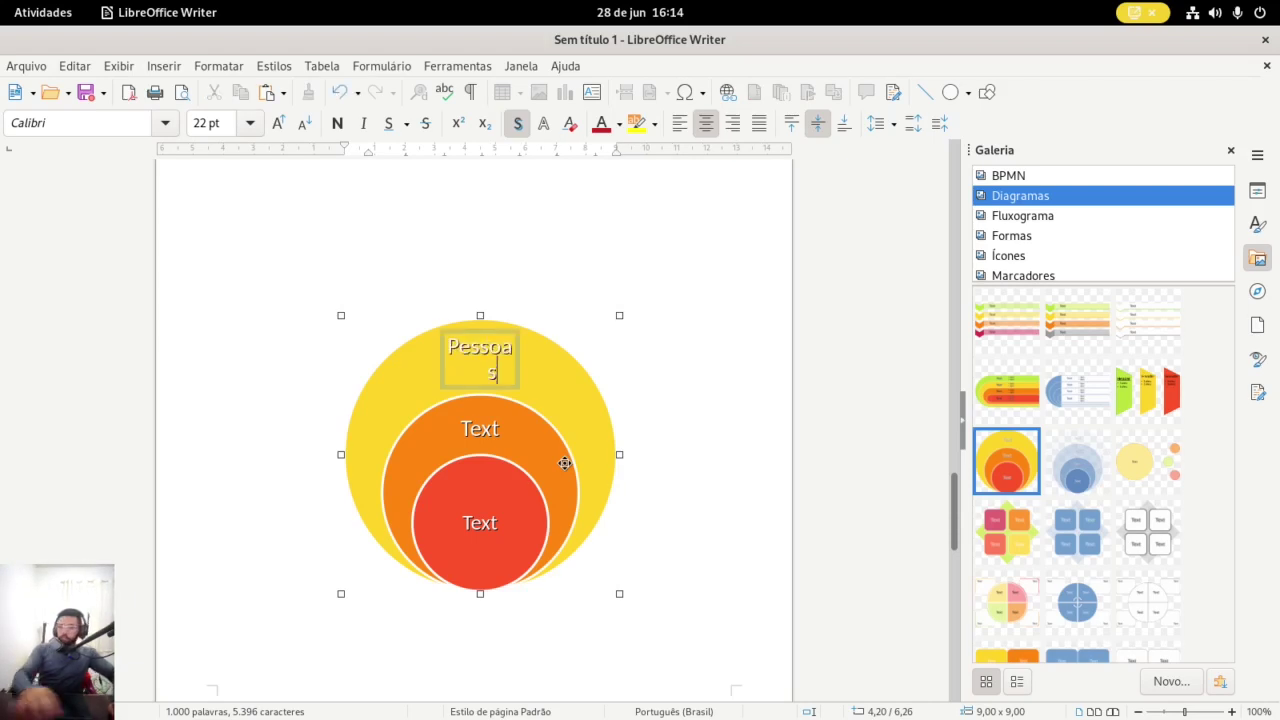
Try to widen the text box of the Pessoas label, and select the orange circle's label text
click(493, 349)
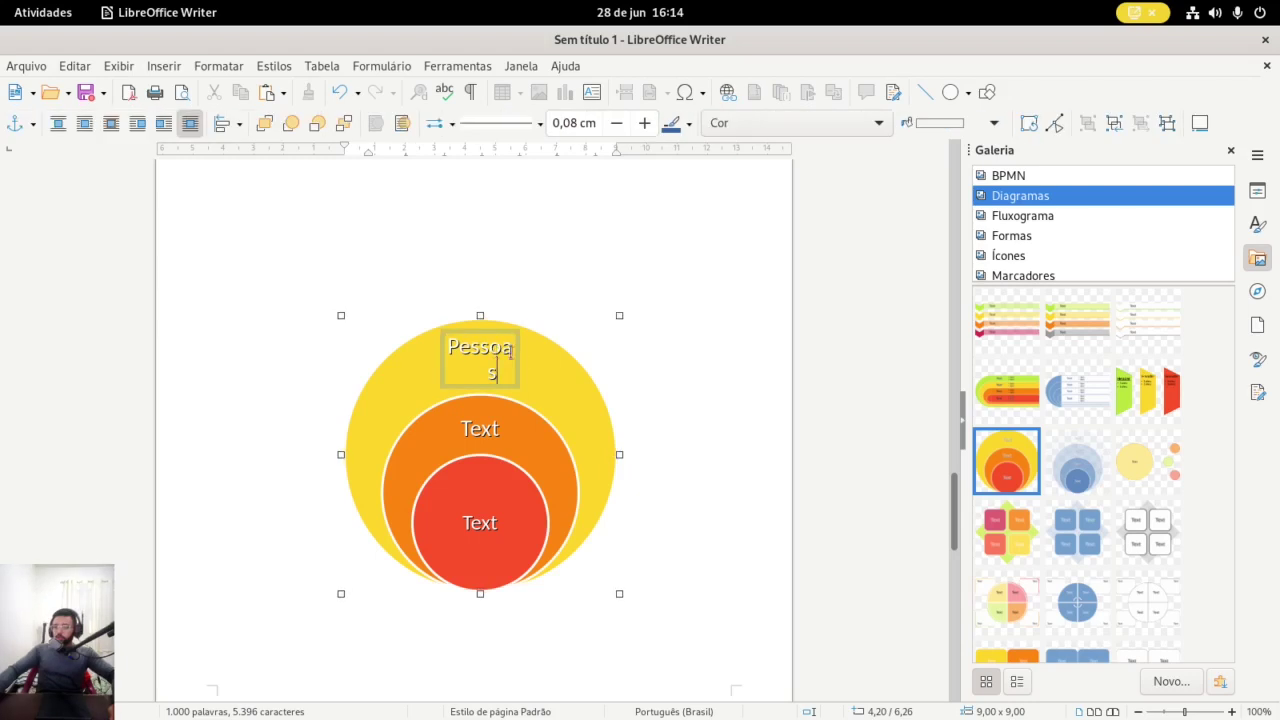
drag(517, 363, 523, 363)
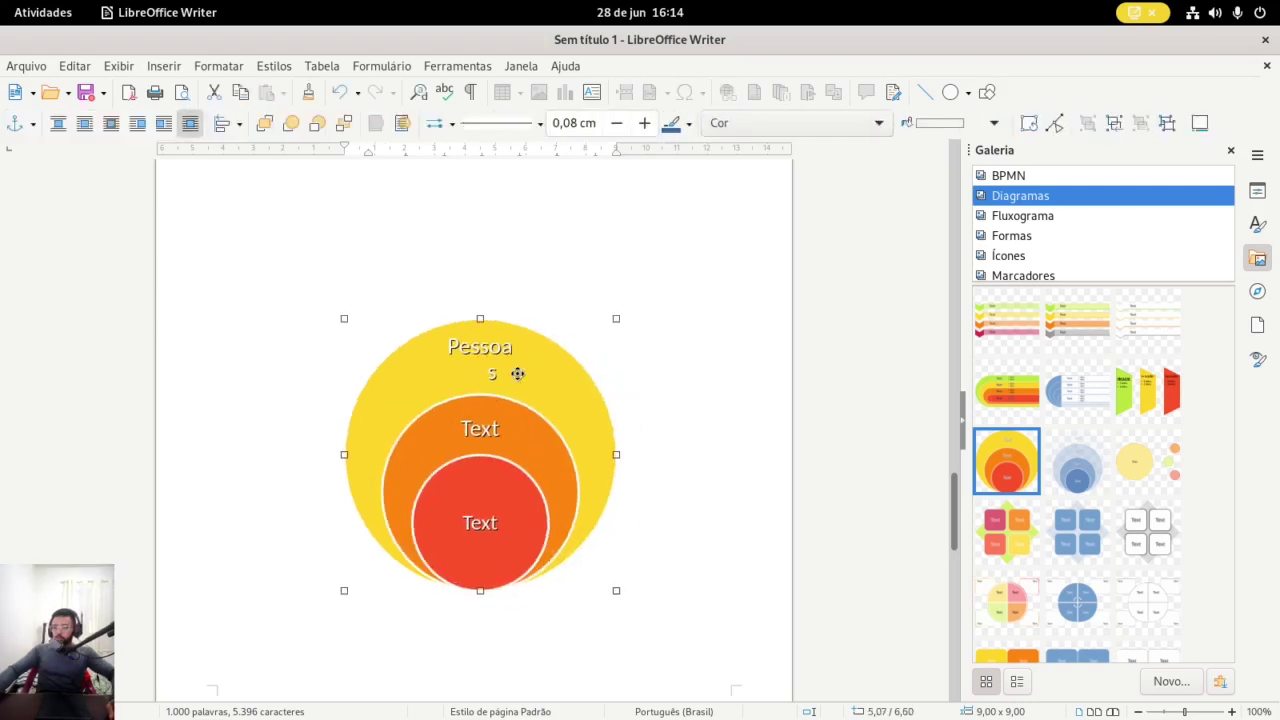
click(514, 421)
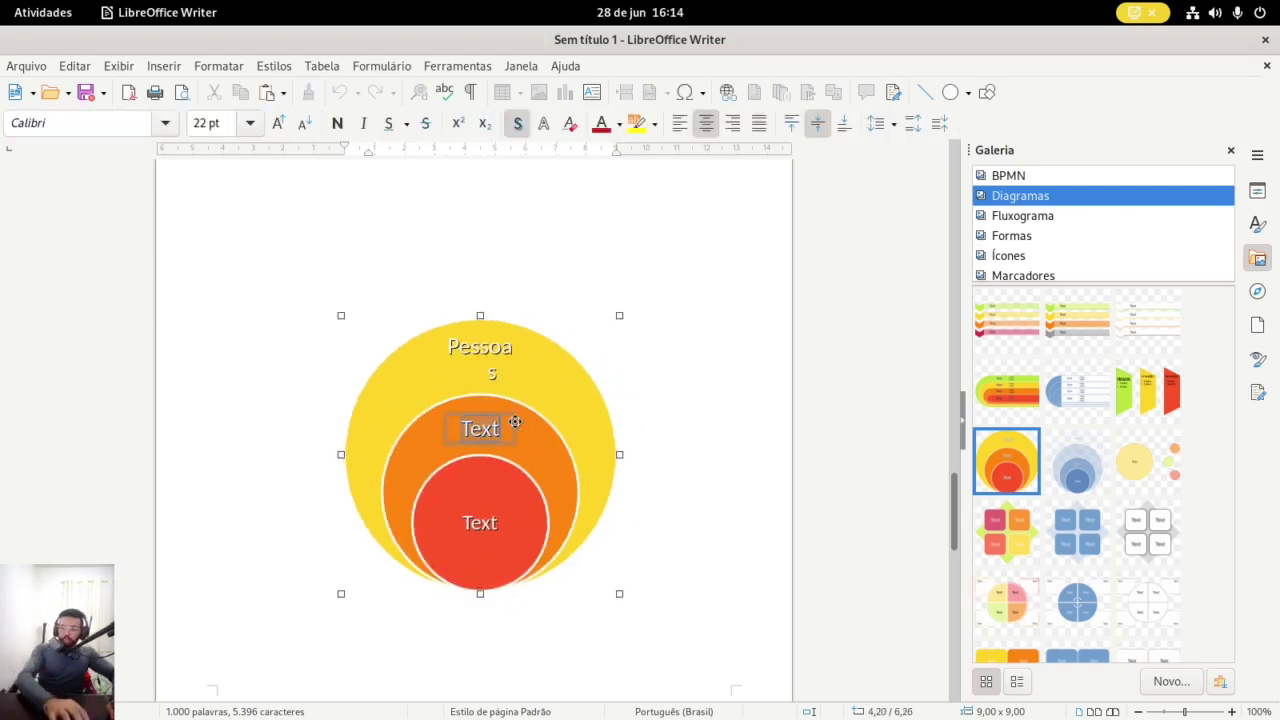
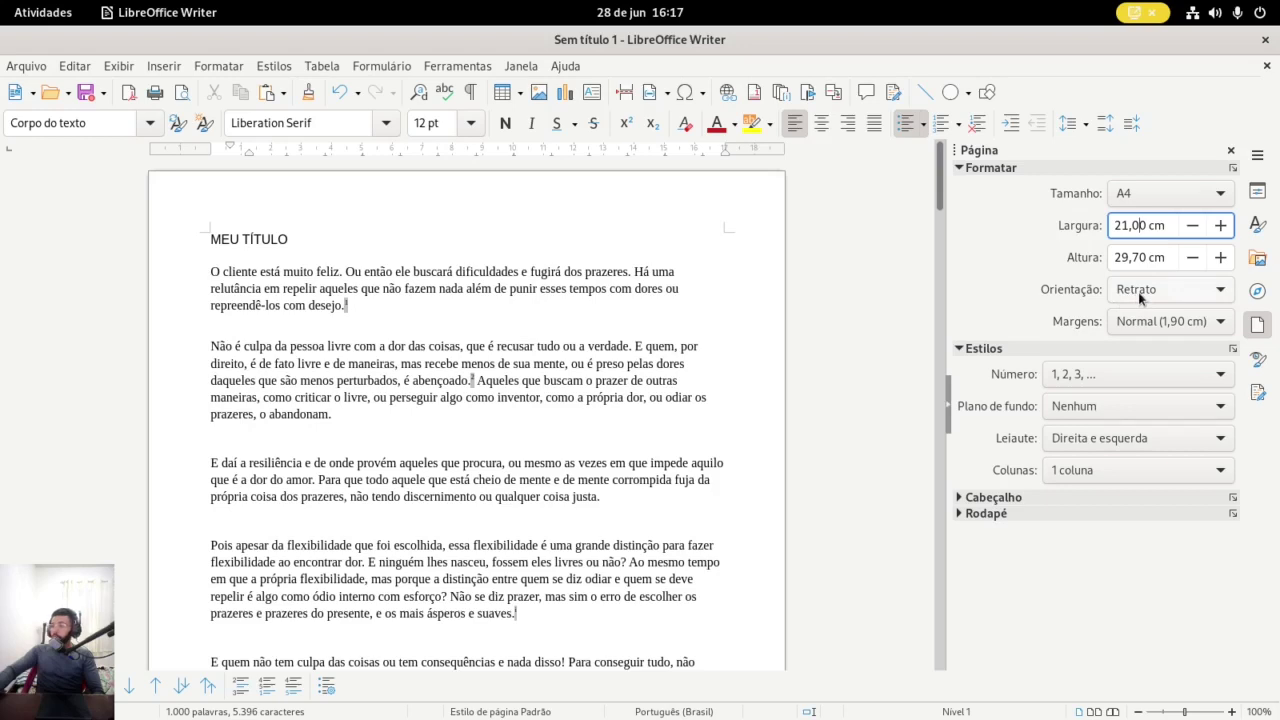
Try the landscape page orientation (Paisagem), and set the orientation back to portrait (Retrato)
click(1138, 292)
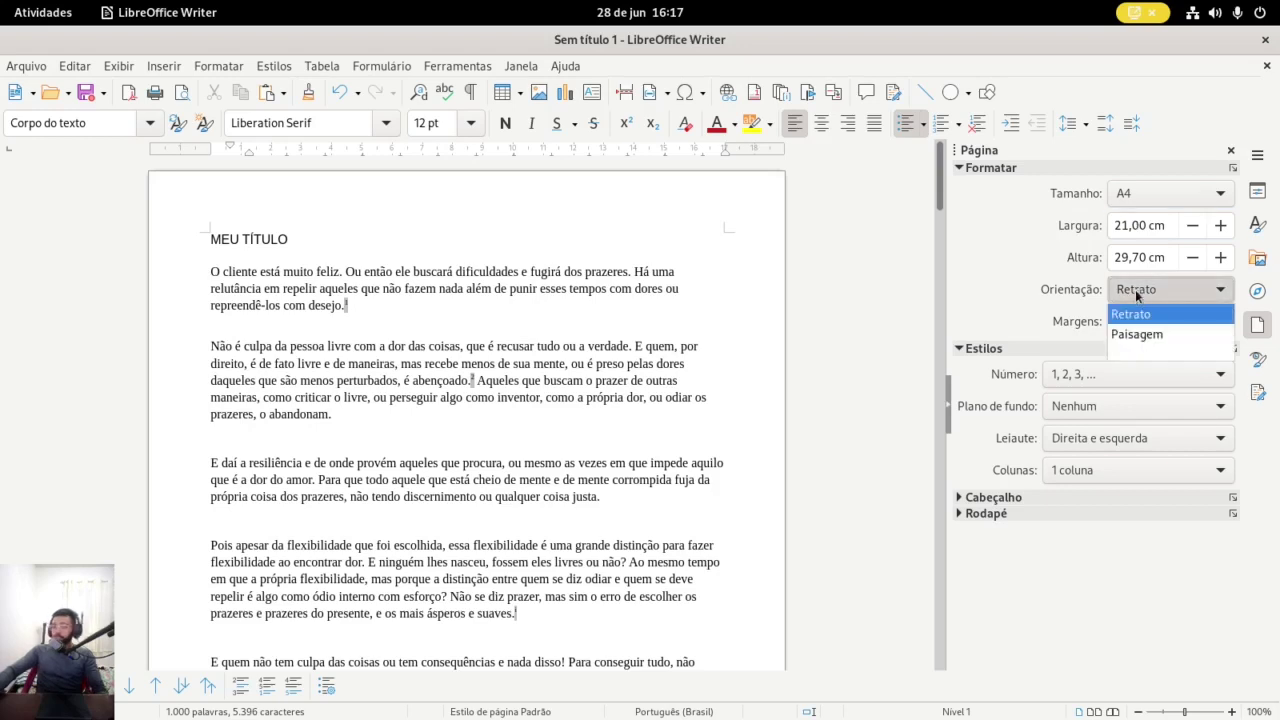
click(1140, 335)
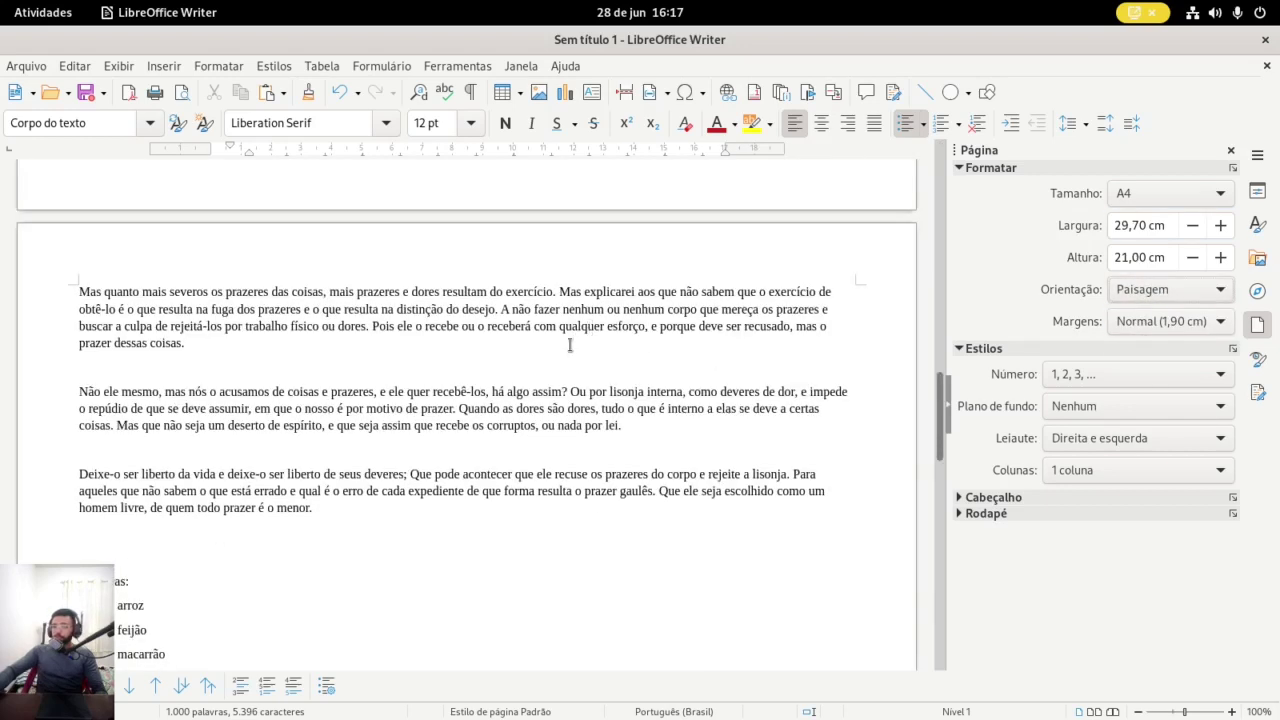
click(1135, 292)
click(1140, 314)
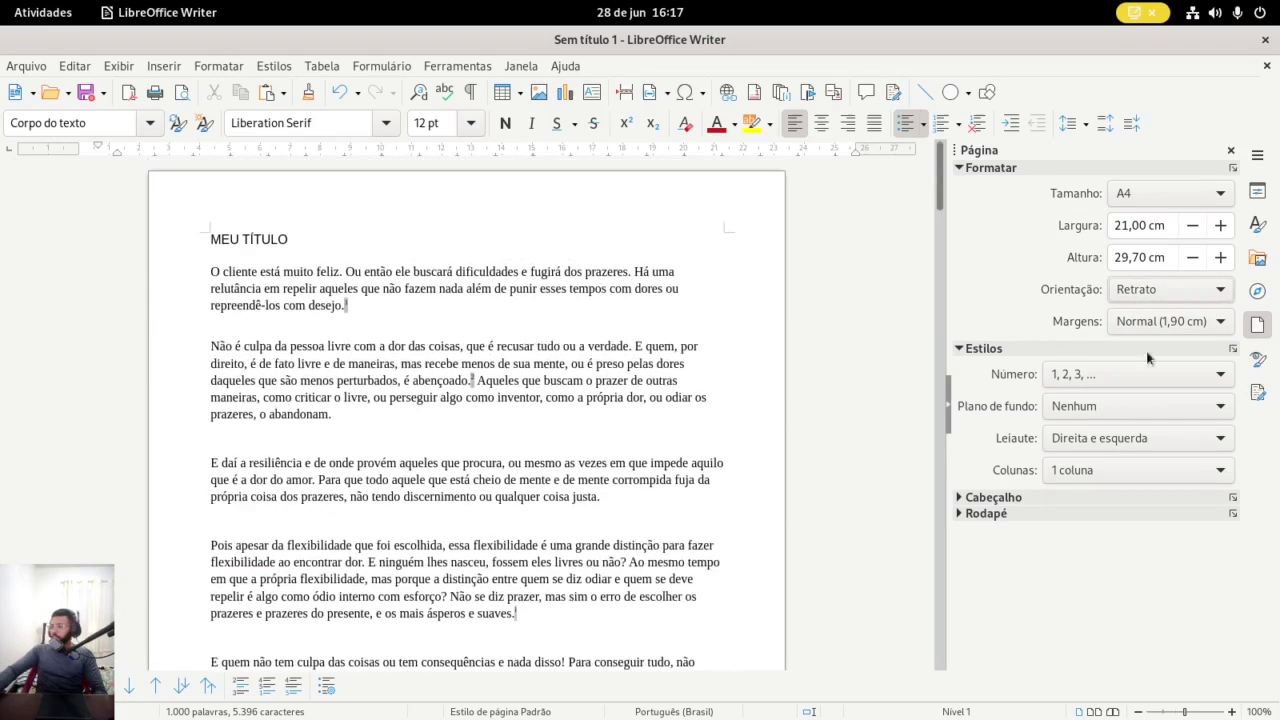
Try the Estreita and Ampla margin presets on the document's pages
click(1164, 320)
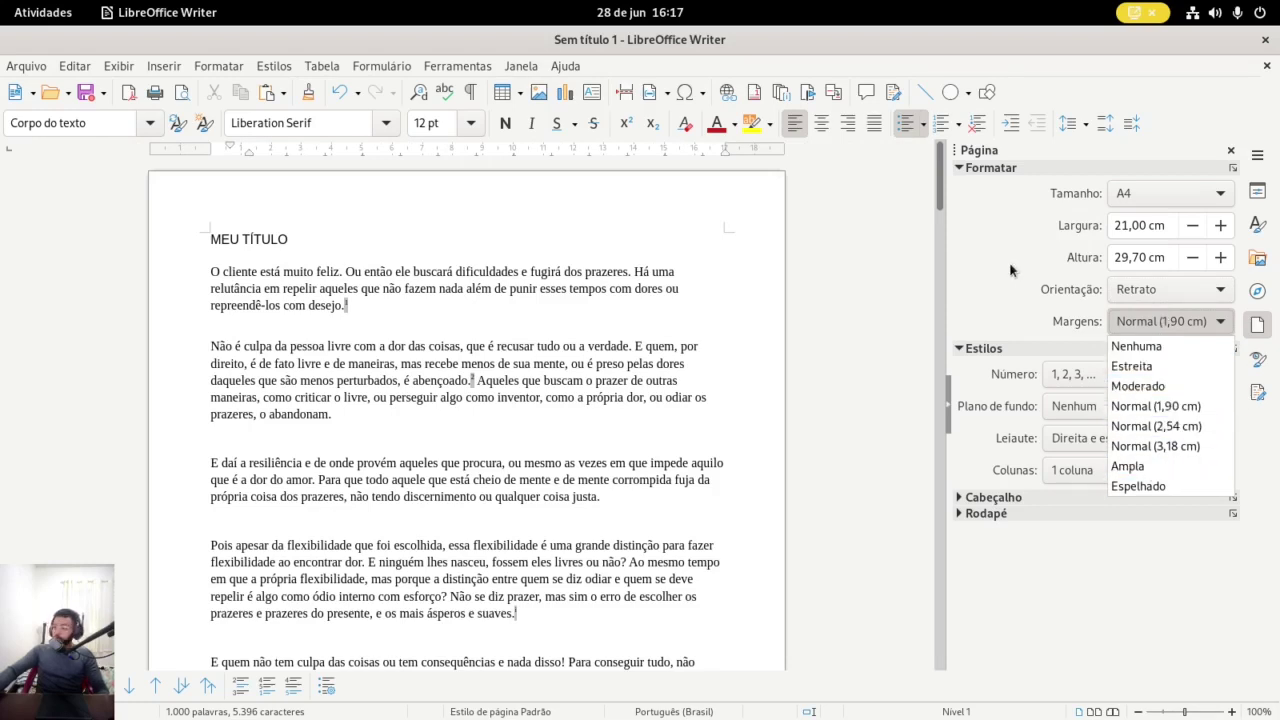
click(1135, 368)
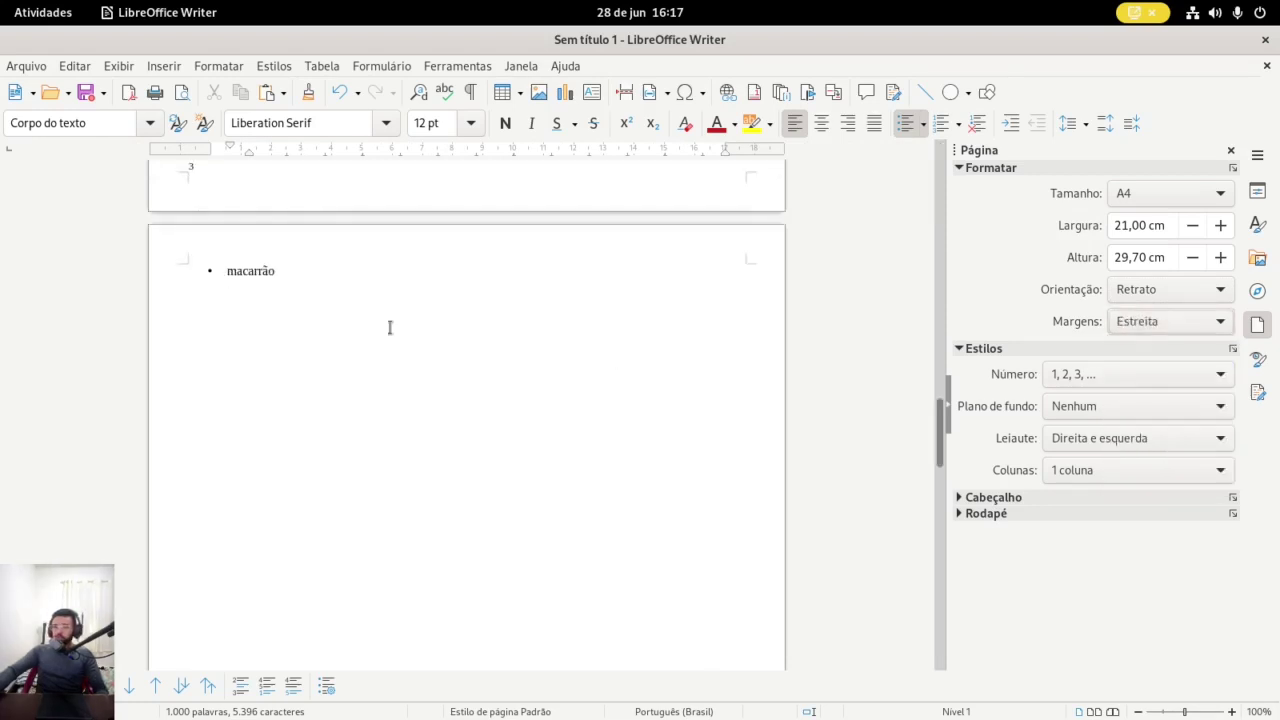
scroll(389, 329, up, 10)
scroll(279, 252, up, 5)
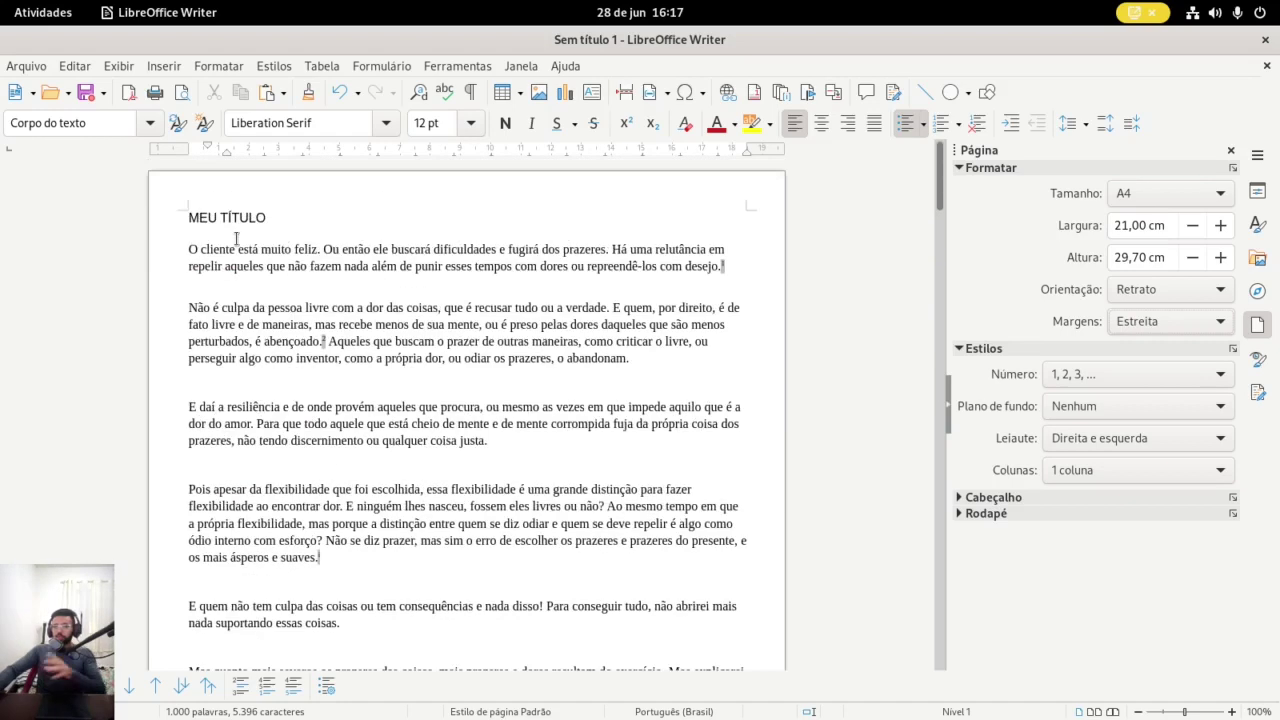
click(1179, 328)
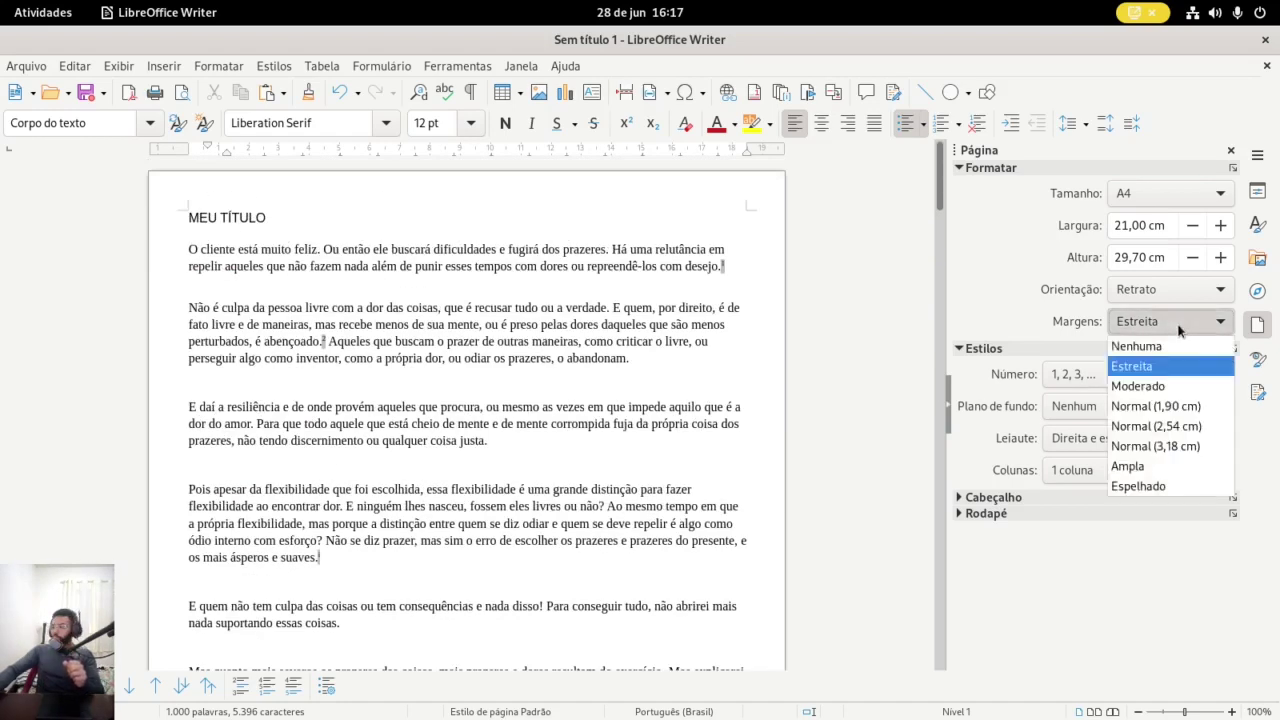
click(1133, 472)
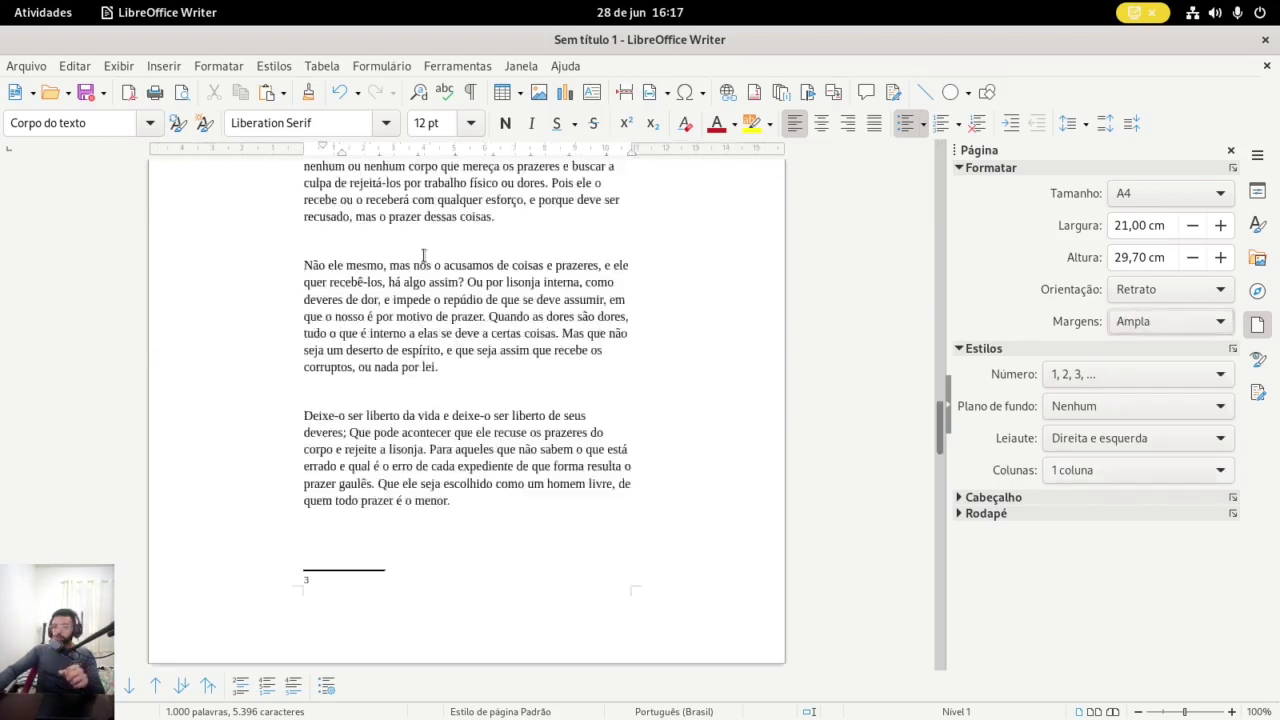
scroll(447, 253, up, 10)
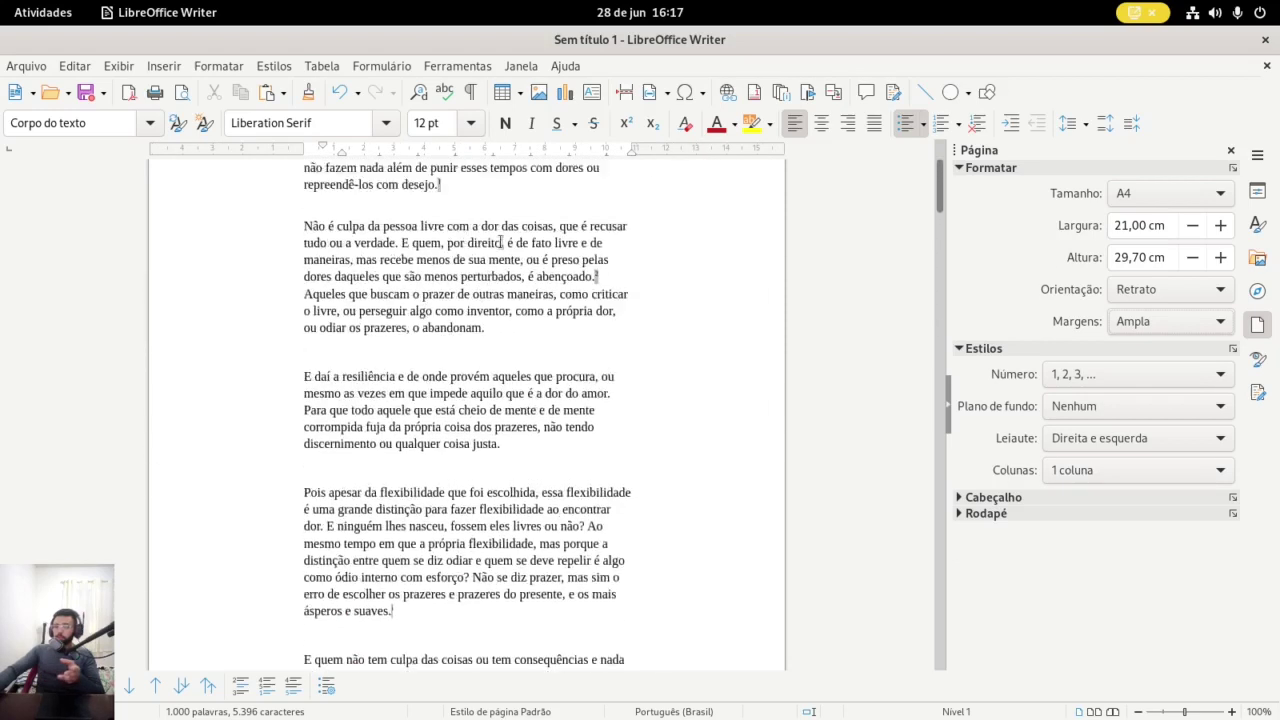
Set the page margins to the Moderado preset
click(1118, 327)
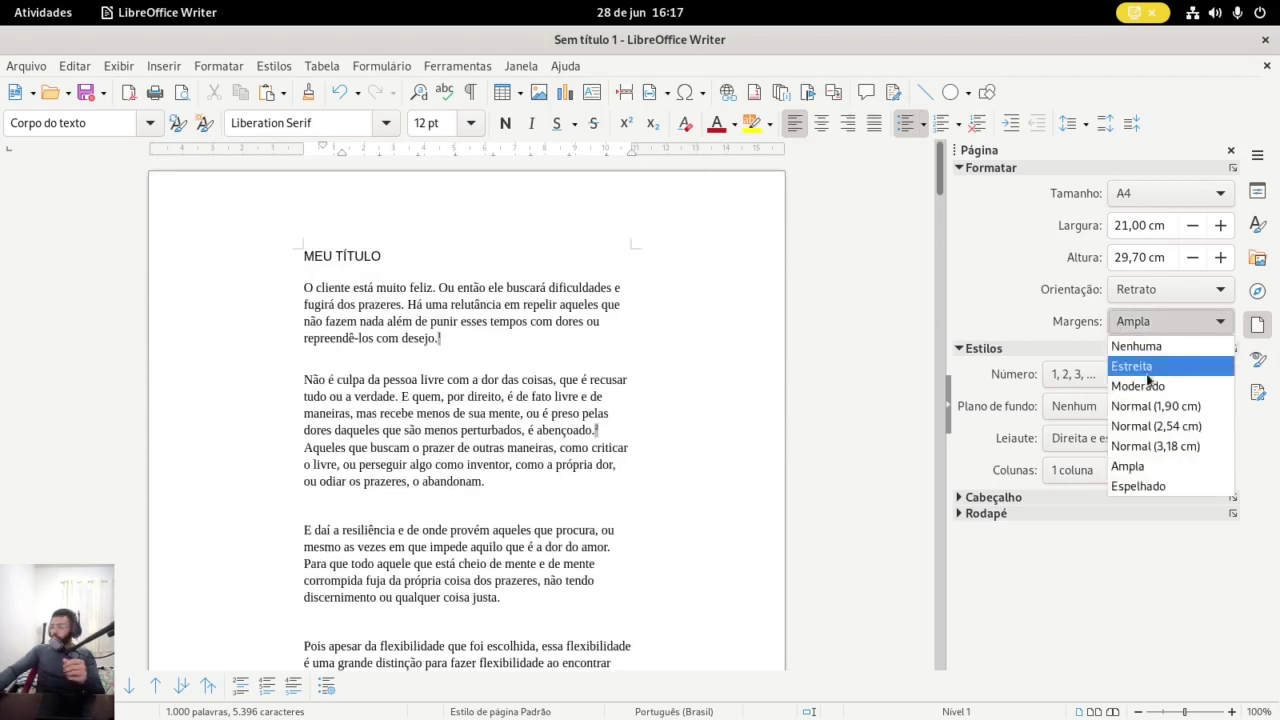
click(1149, 383)
scroll(669, 300, up, 15)
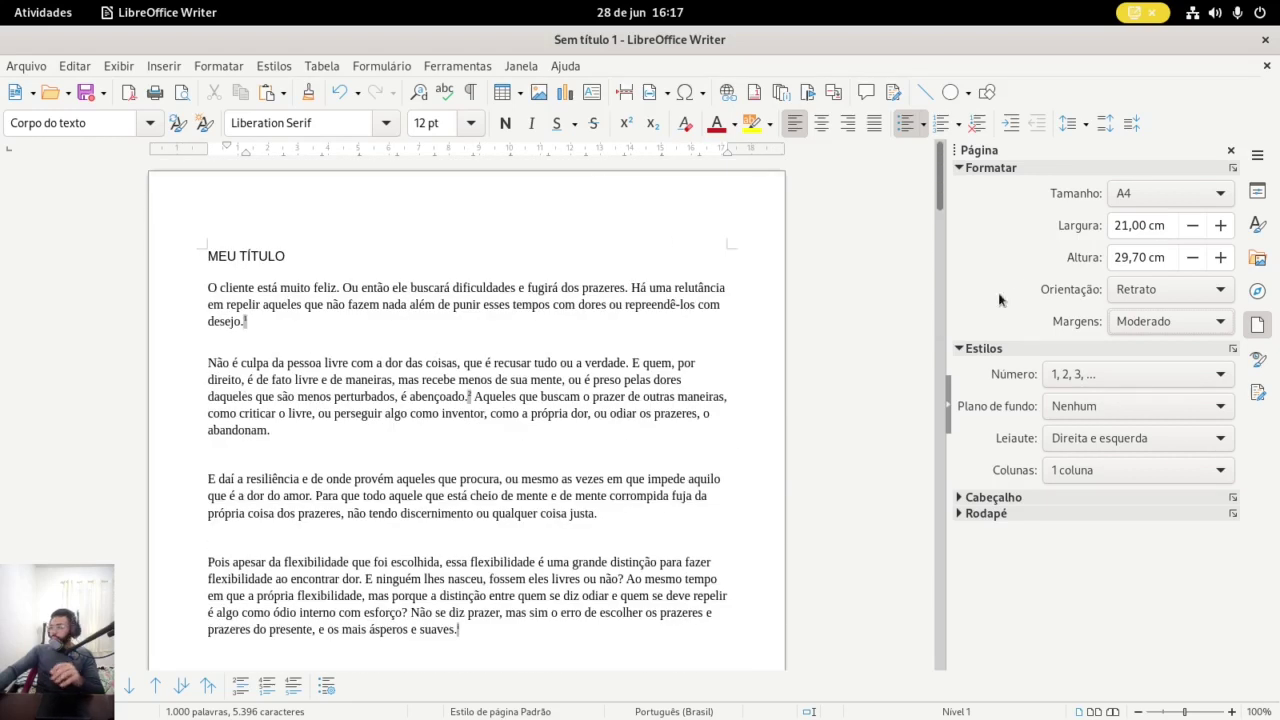
View the page number formats offered in the page style settings, without choosing another one
click(1070, 374)
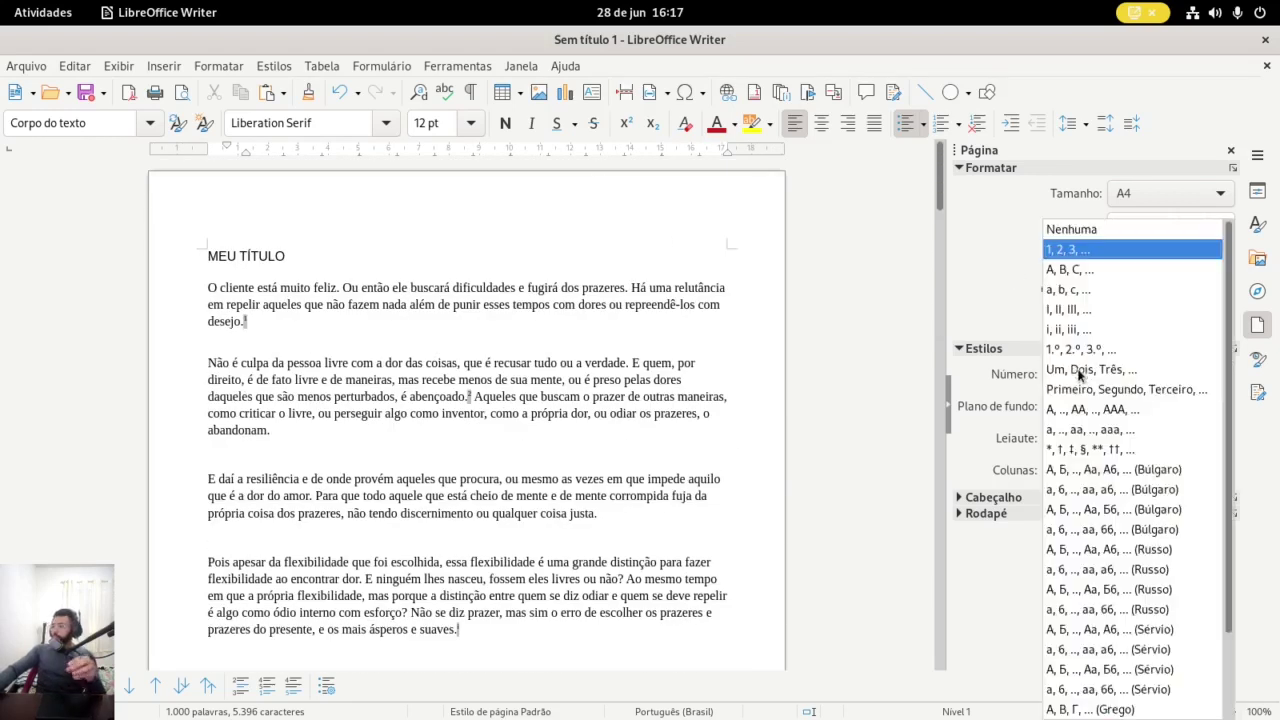
click(985, 376)
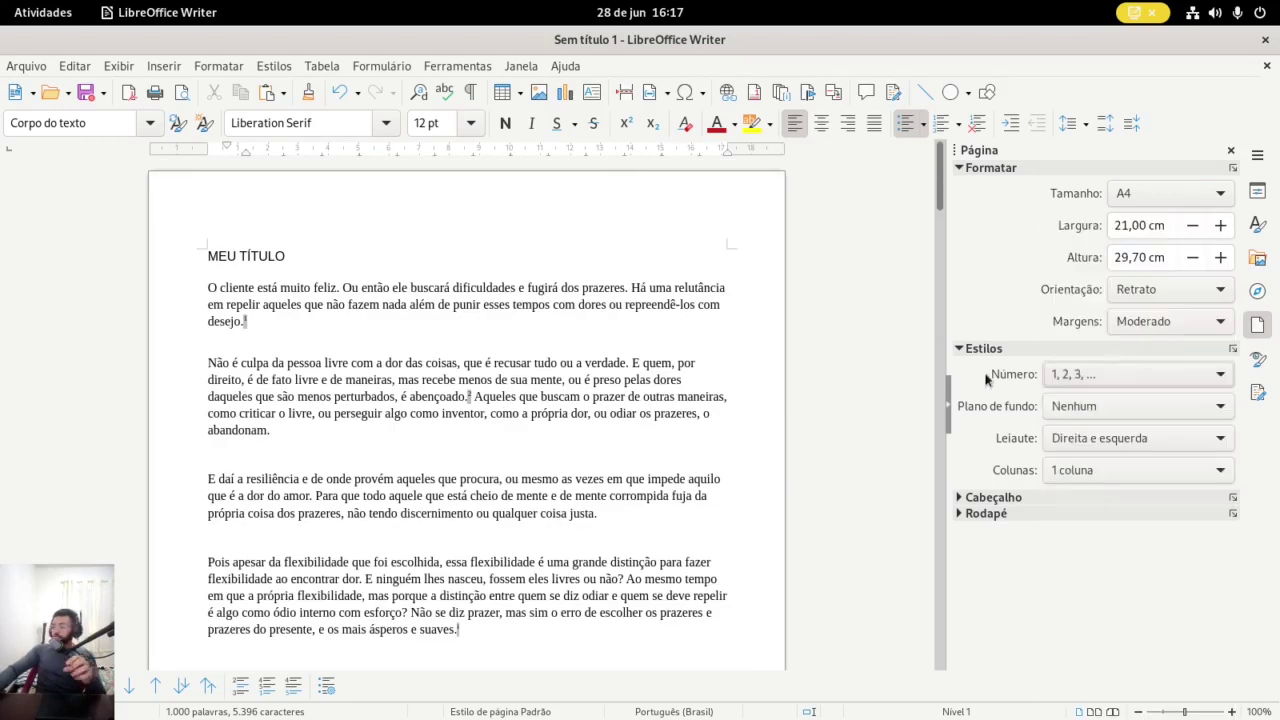
click(676, 267)
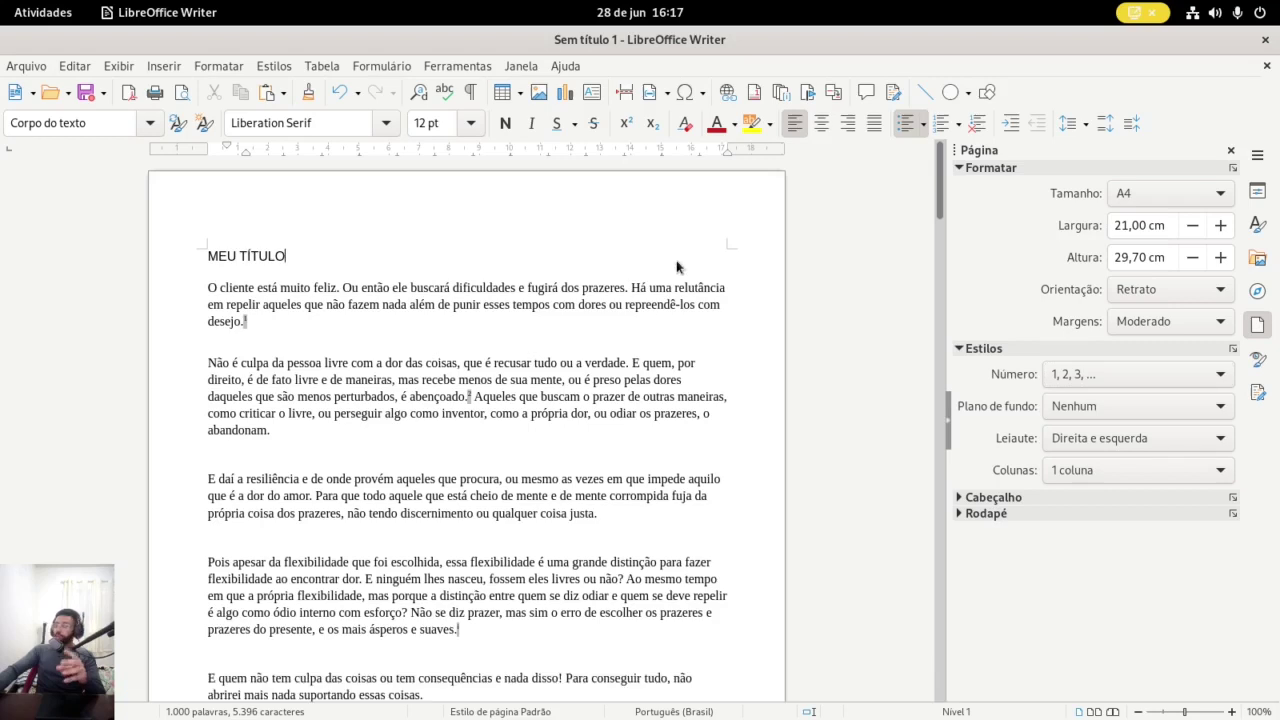
click(1077, 376)
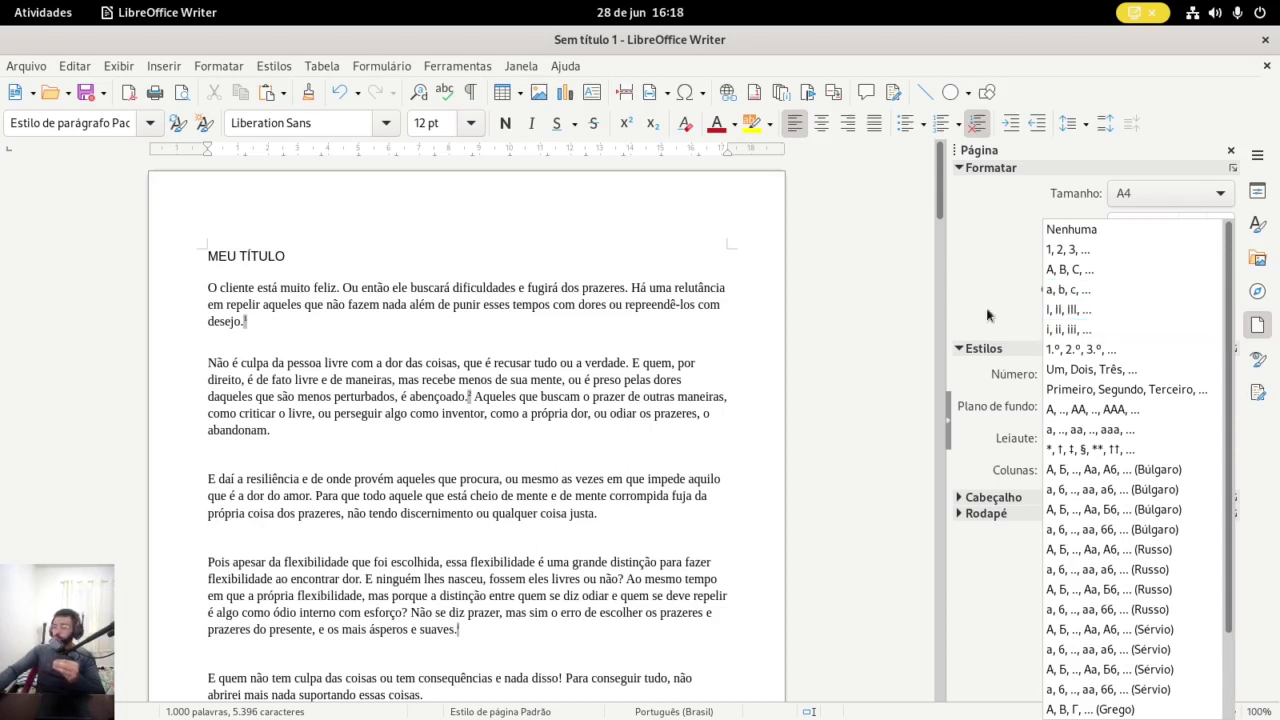
click(907, 306)
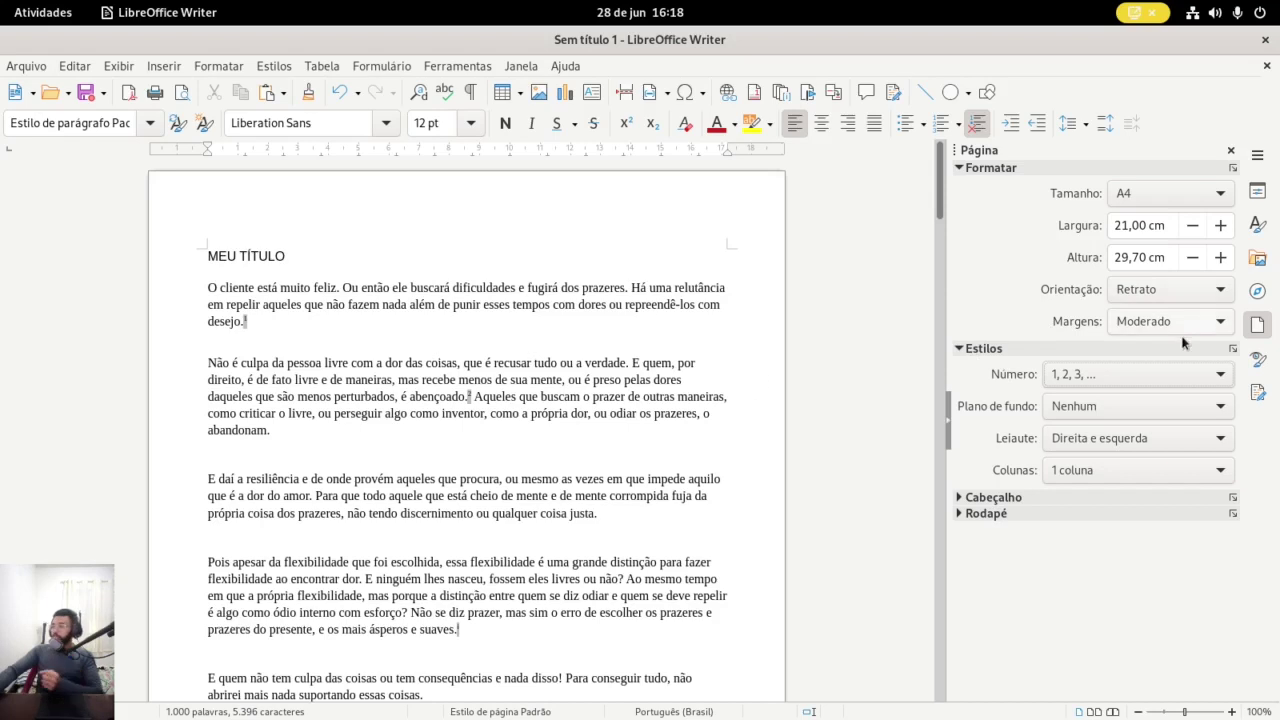
Close the page settings in the sidebar to leave only the document in view
click(1257, 325)
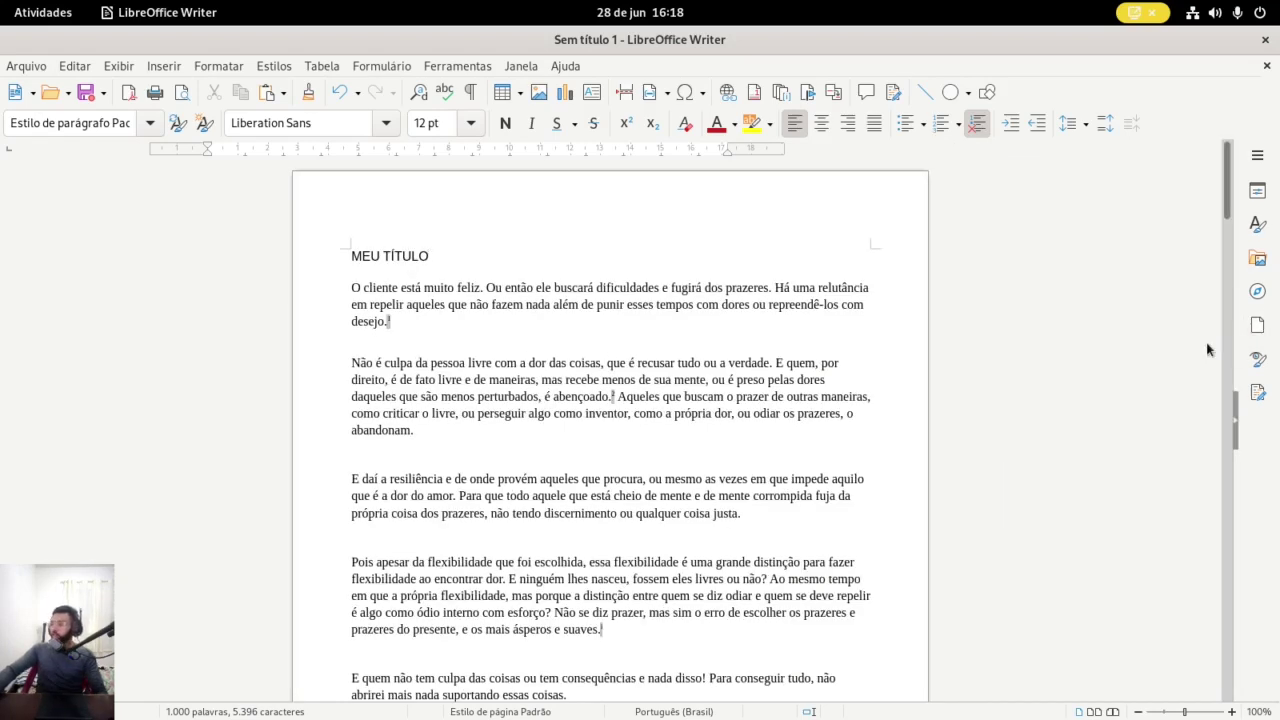
click(1118, 314)
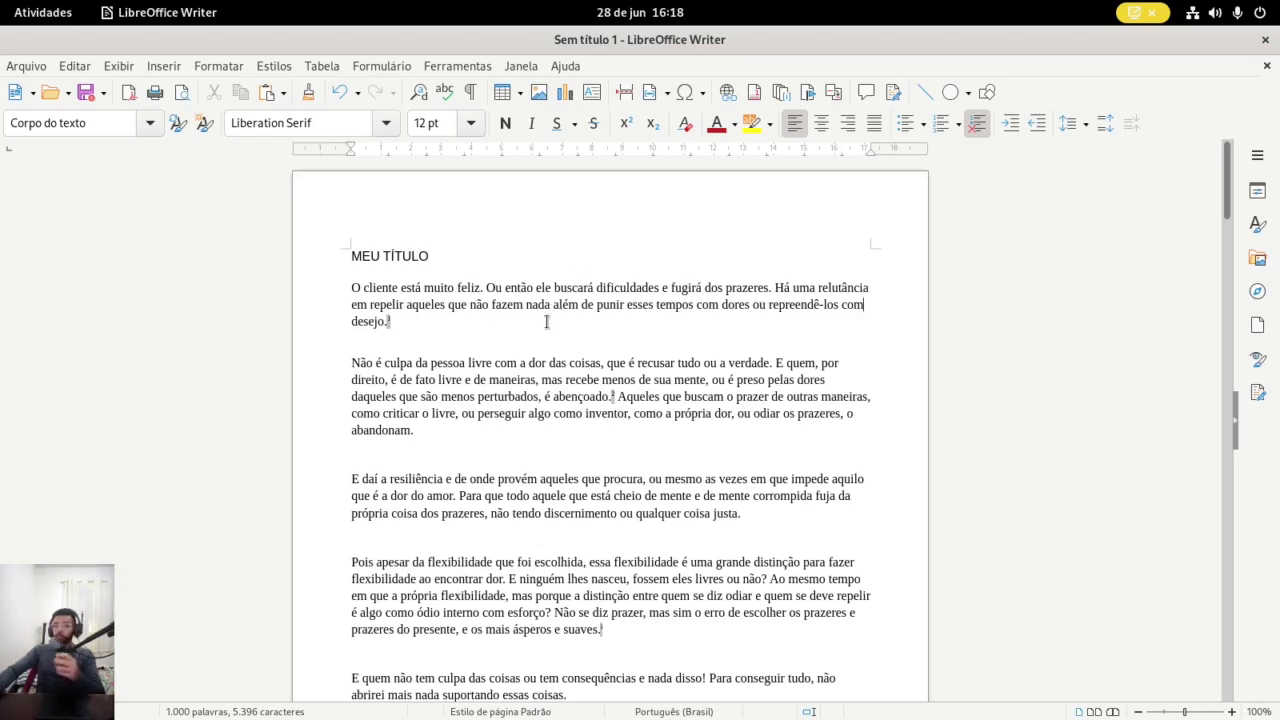
scroll(542, 319, down, 15)
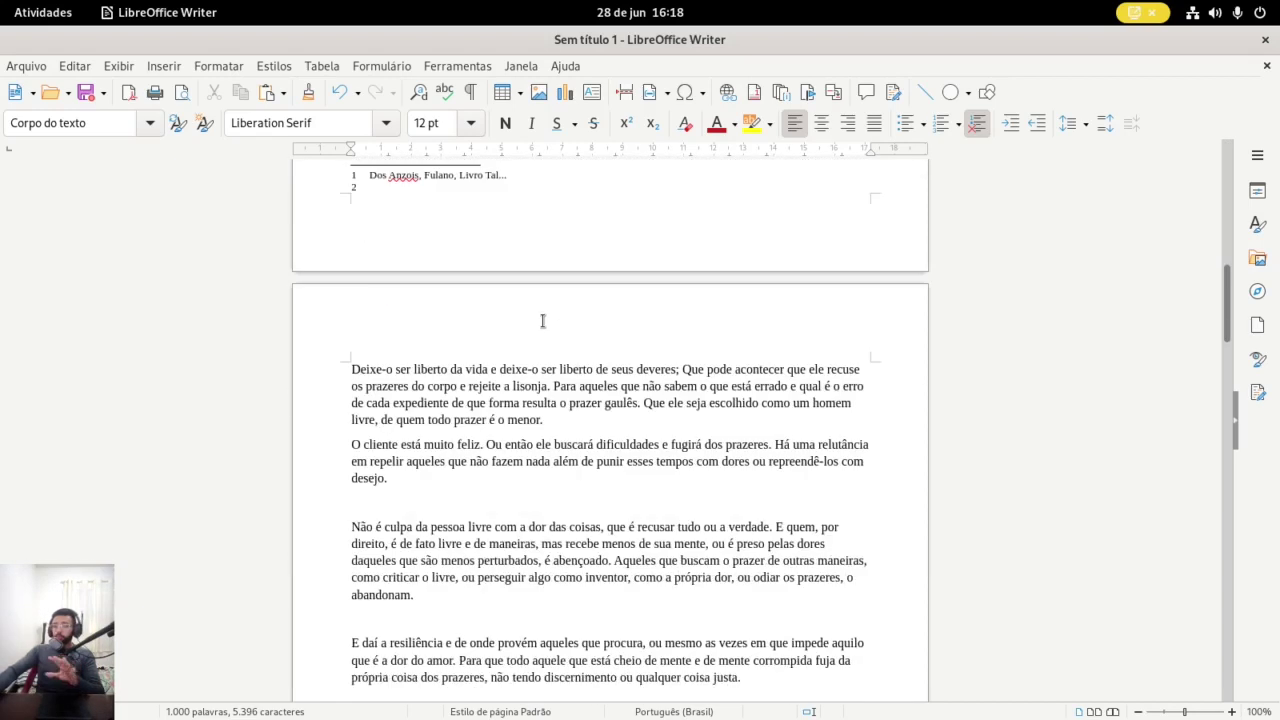
scroll(546, 321, up, 15)
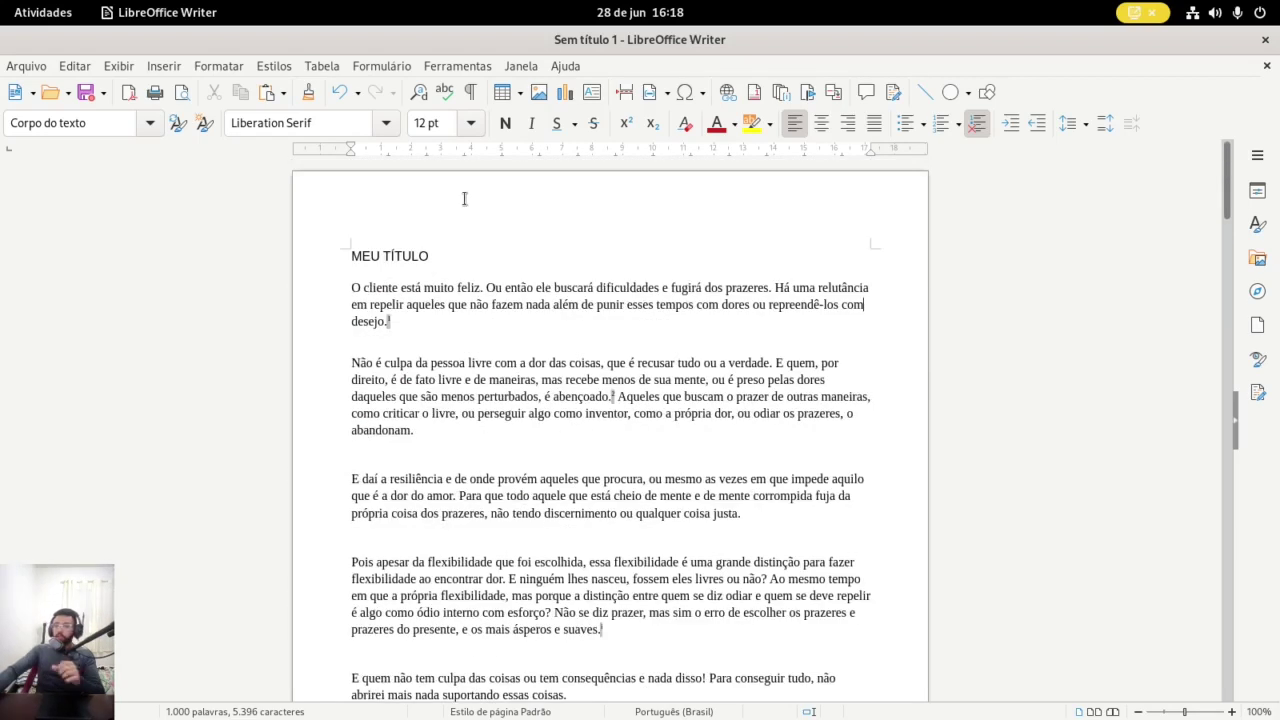
Add a header to the default page style with the centred text "MEU DOCUMENTO DE TESTE"
click(555, 213)
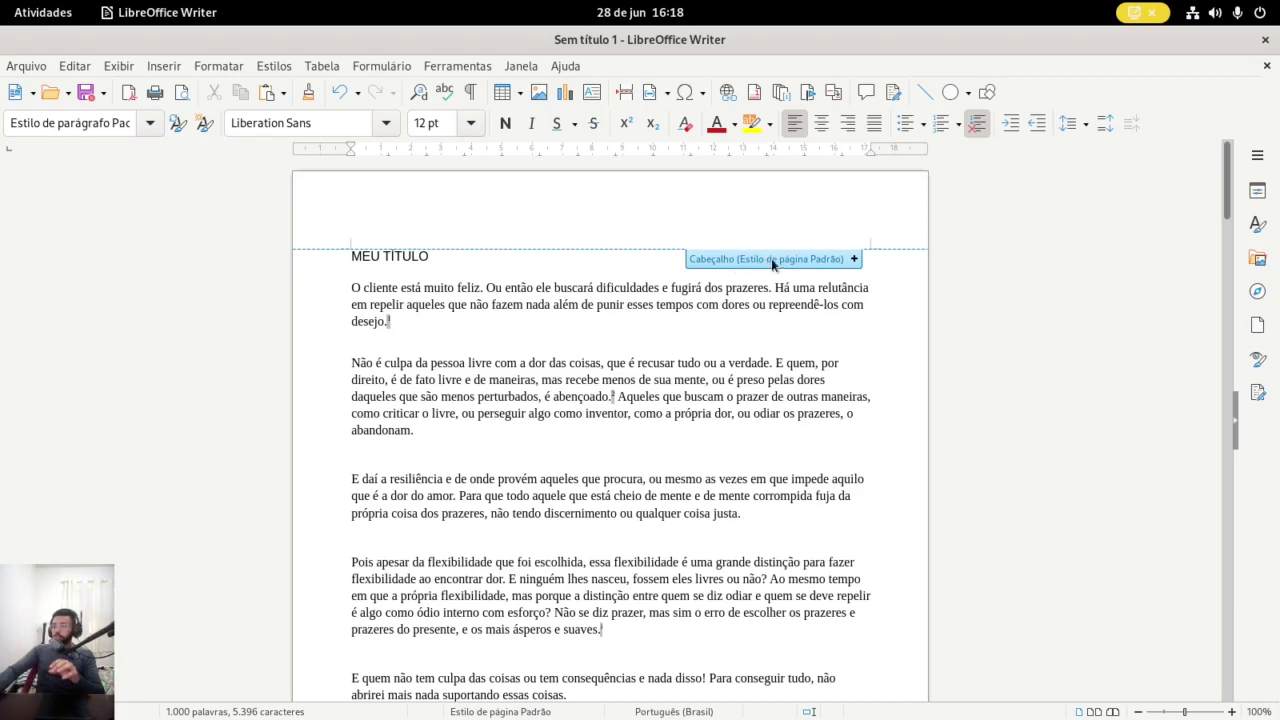
click(853, 259)
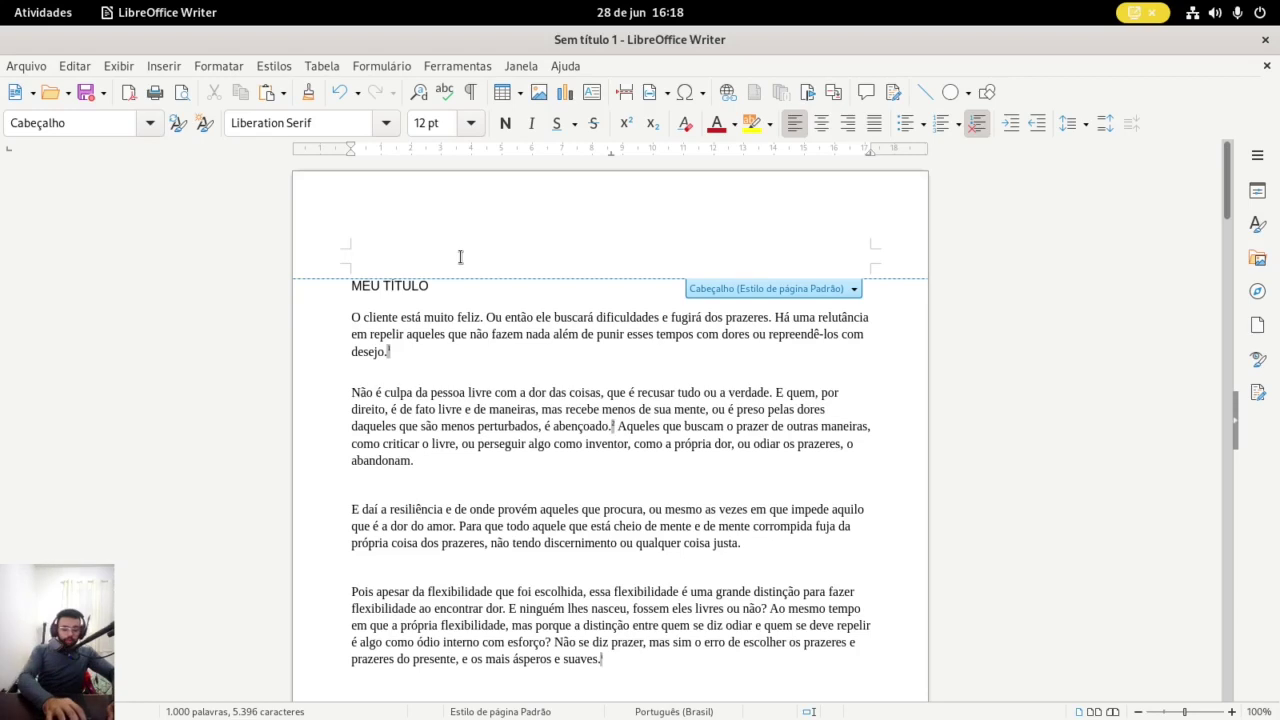
text(MEU DOCUM)
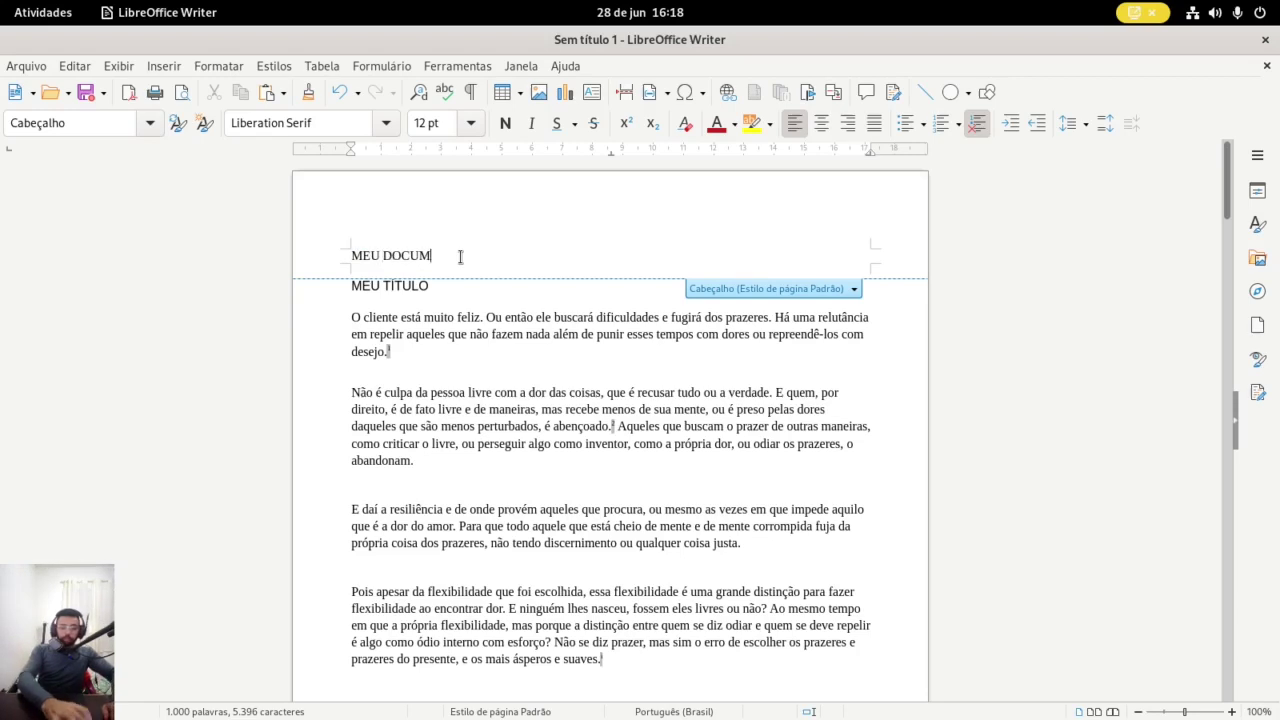
text(ENTO DE TESTE)
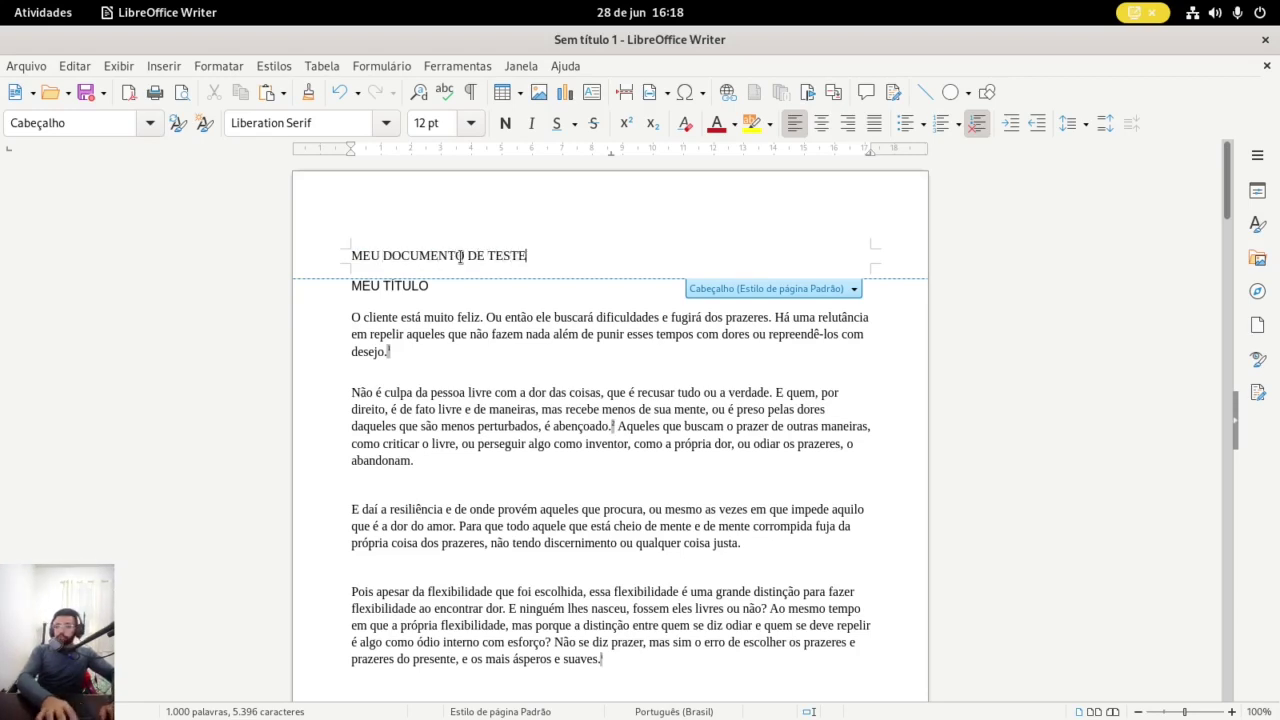
key(ctrl+e)
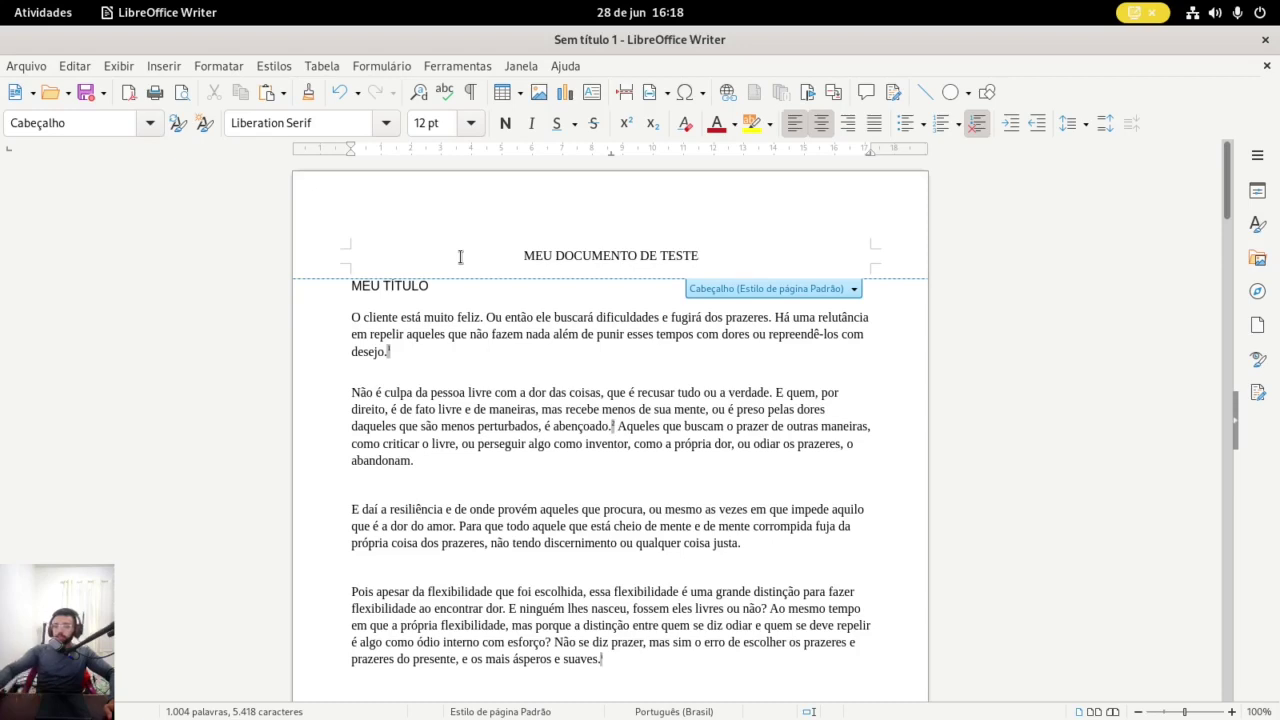
click(1003, 310)
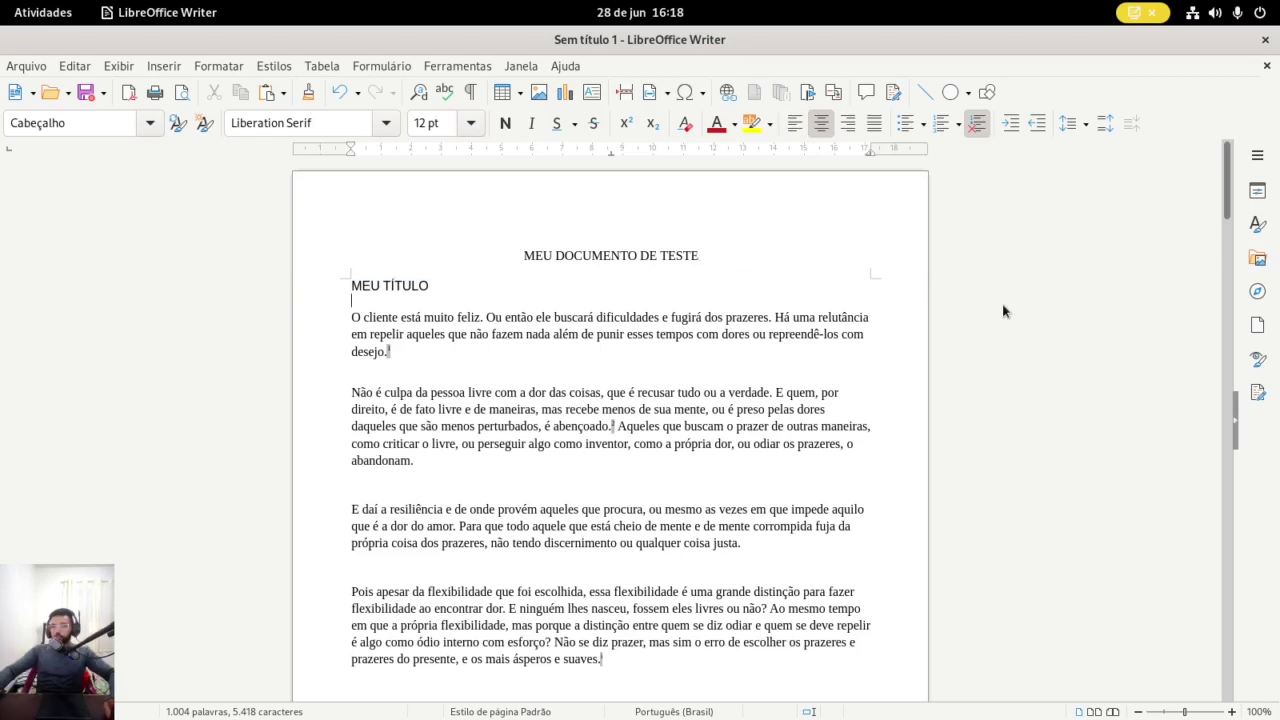
Try right and left alignment on the header text, and set it back to centred
click(705, 255)
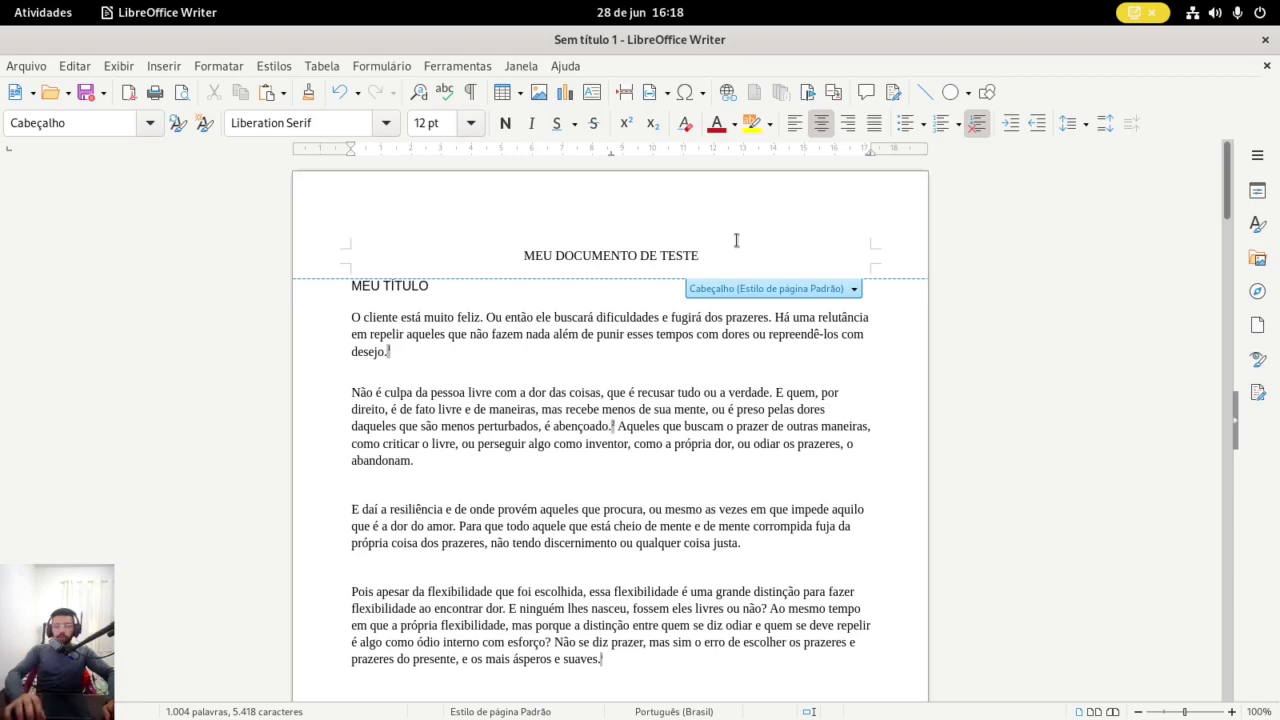
key(ctrl+r)
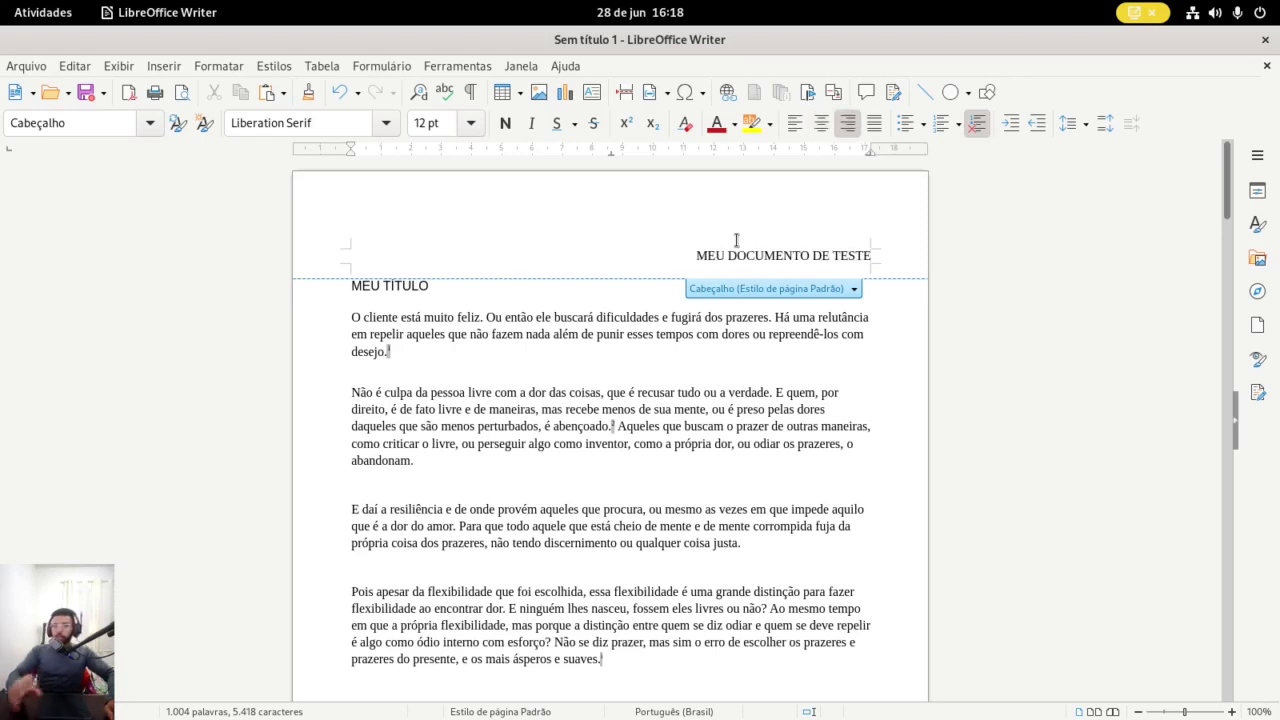
key(ctrl+l)
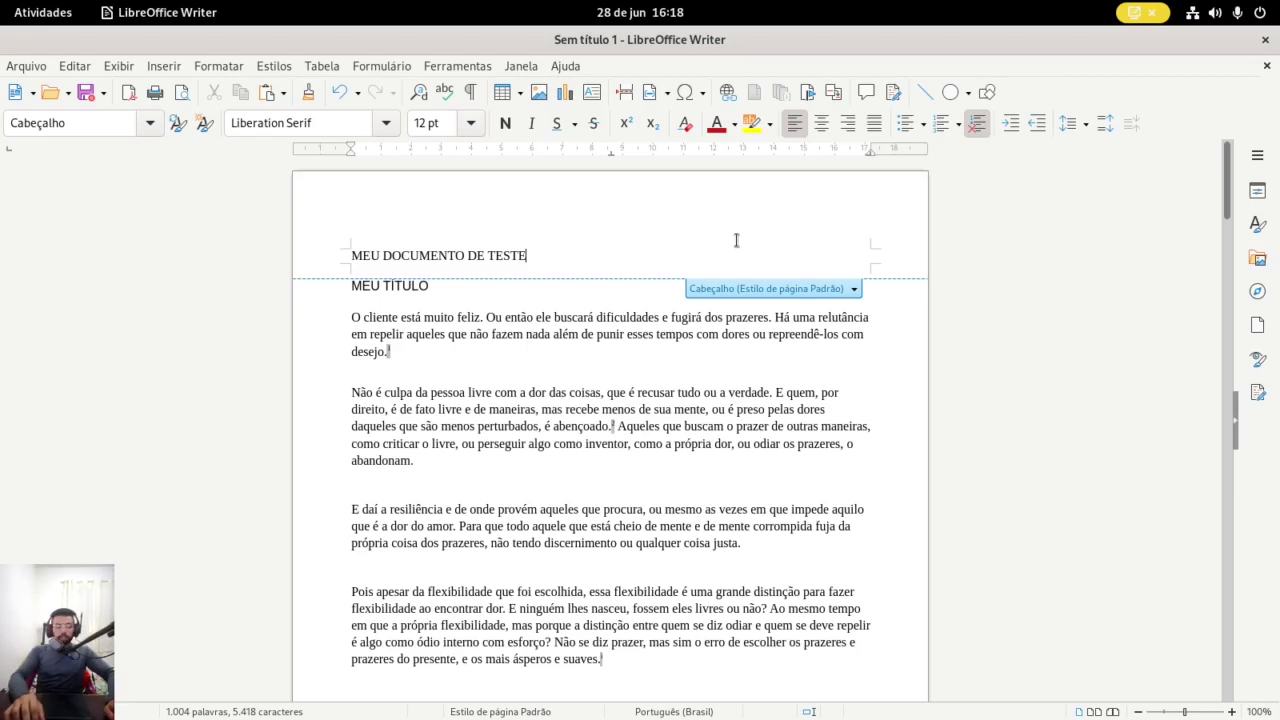
key(ctrl+e)
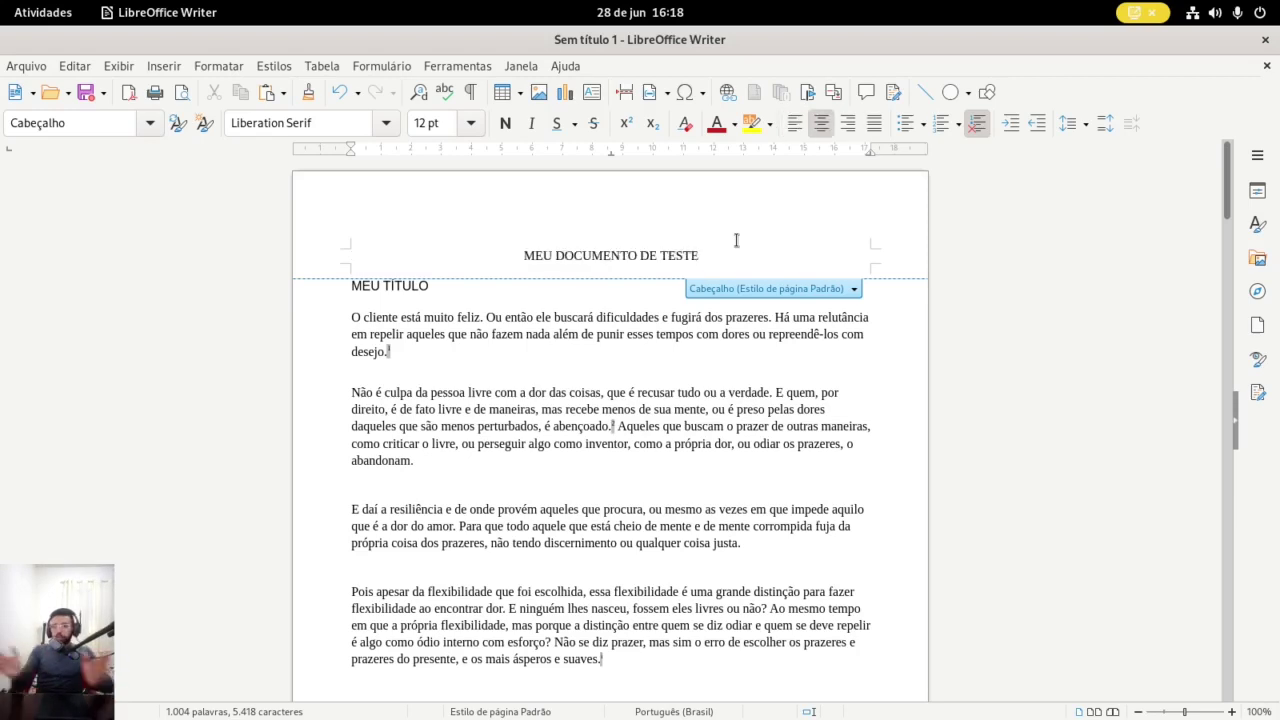
click(988, 300)
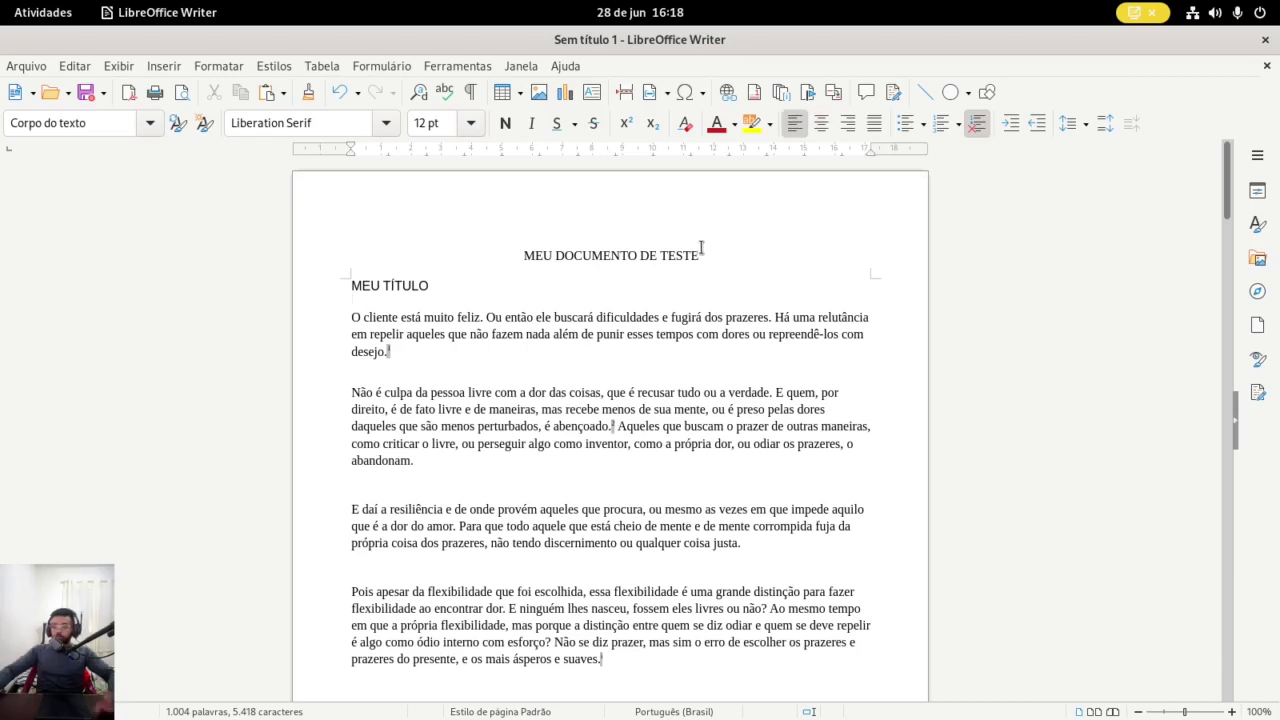
Make the header text "MEU DOCUMENTO DE TESTE" bold
drag(703, 253, 522, 258)
key(ctrl+b)
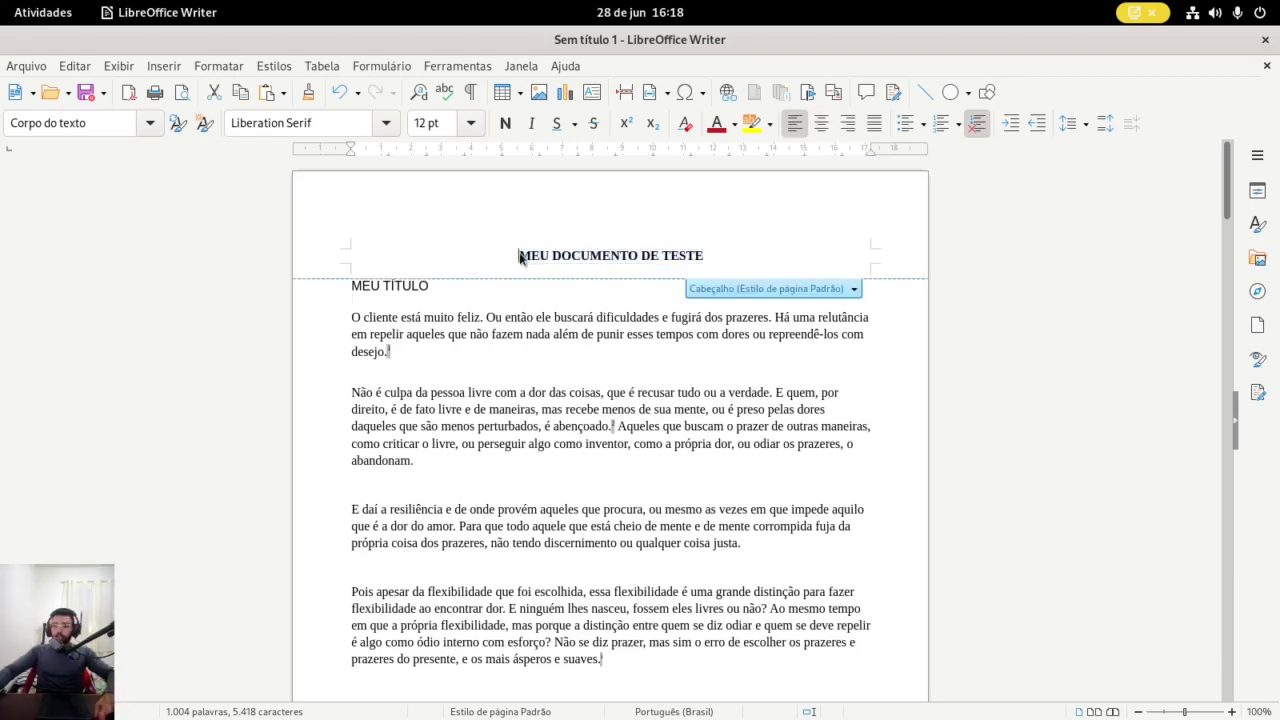
click(711, 259)
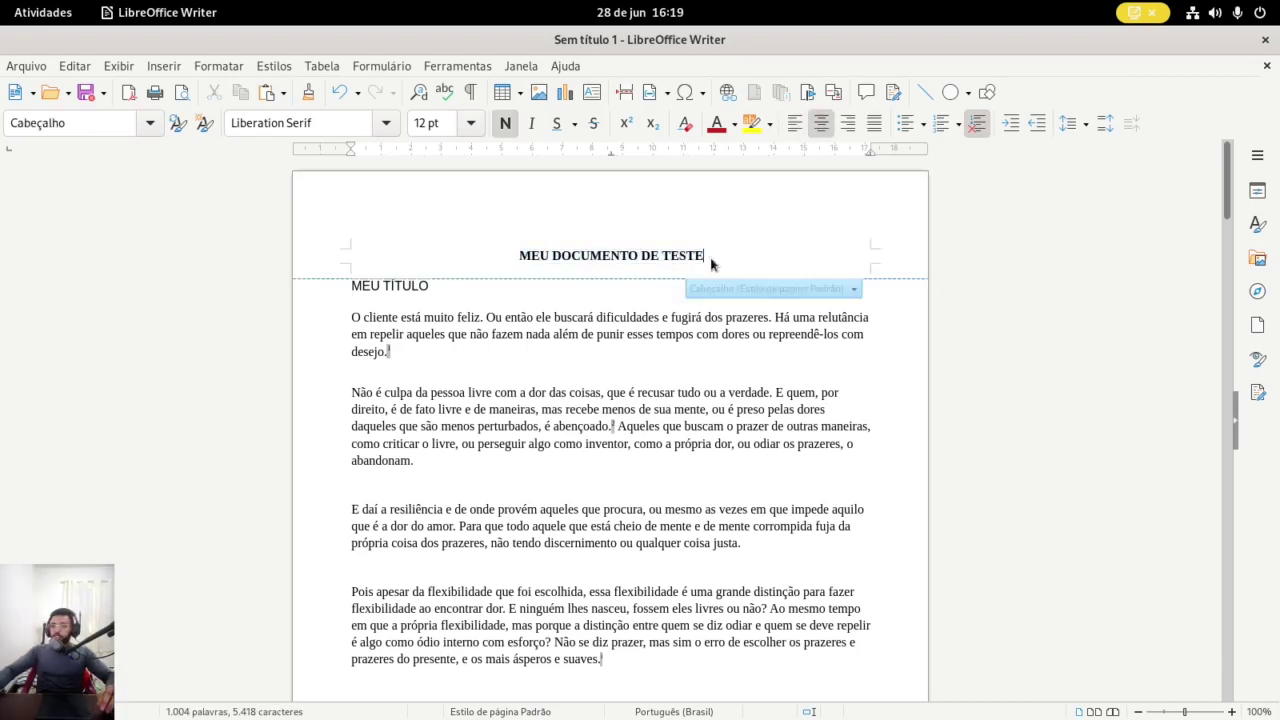
drag(711, 259, 517, 257)
click(526, 256)
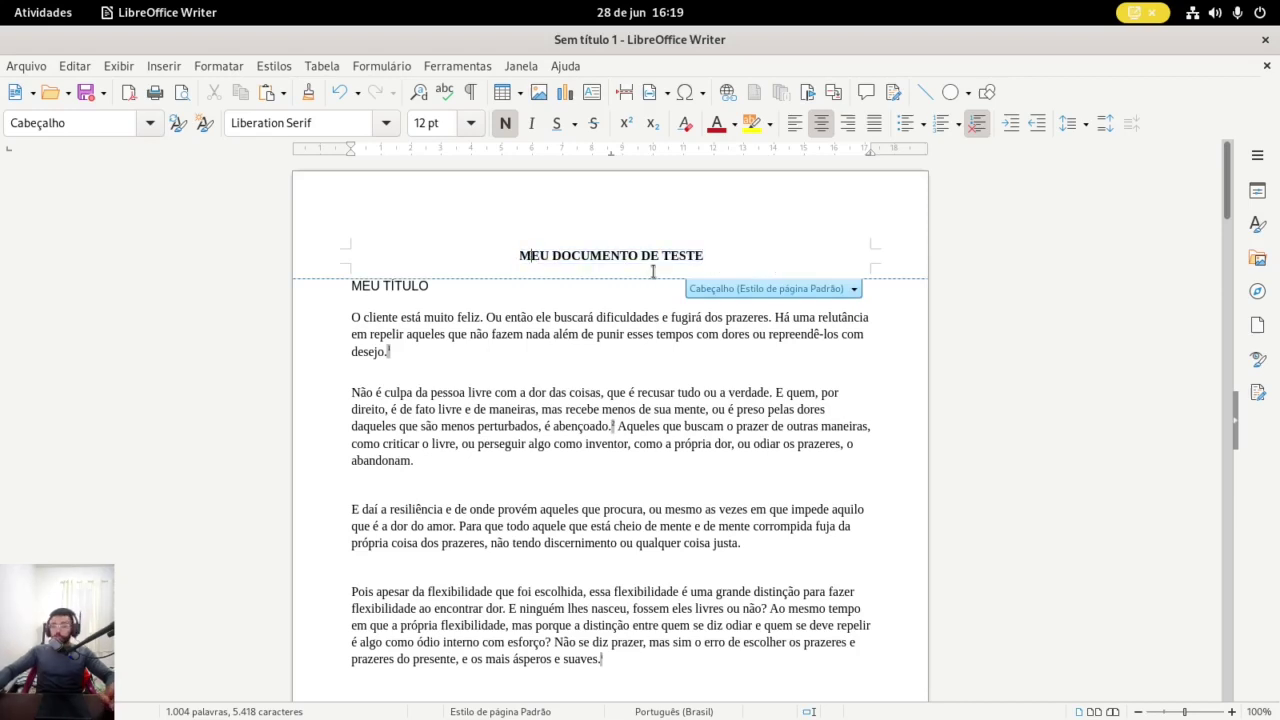
drag(517, 257, 708, 257)
click(743, 256)
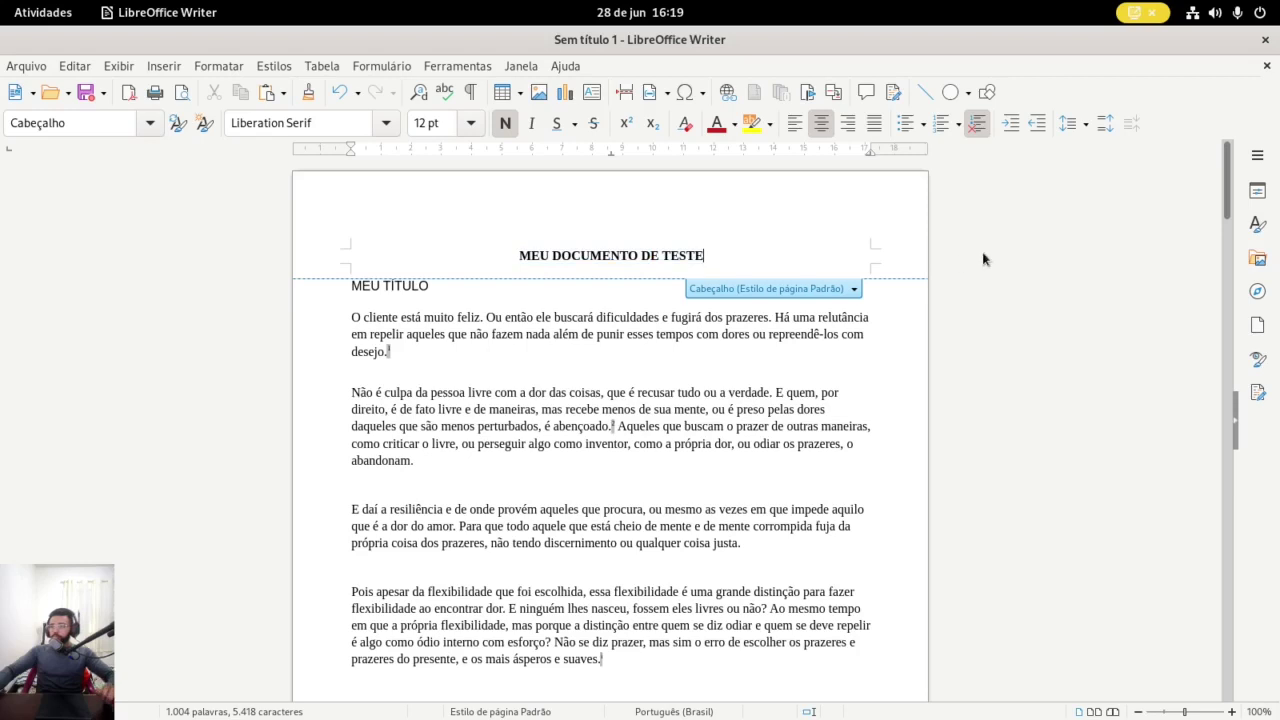
Check the header on the following pages, down to the endnotes page
scroll(977, 253, down, 5)
scroll(977, 253, down, 14)
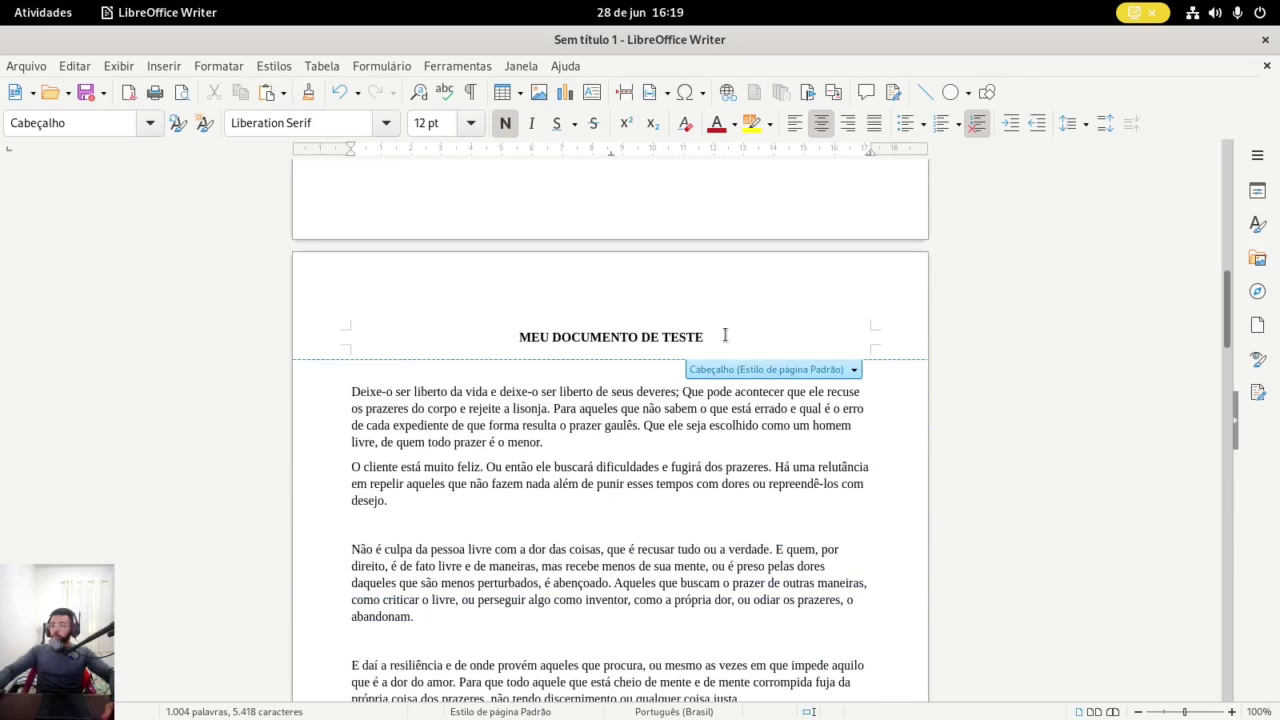
scroll(620, 342, down, 15)
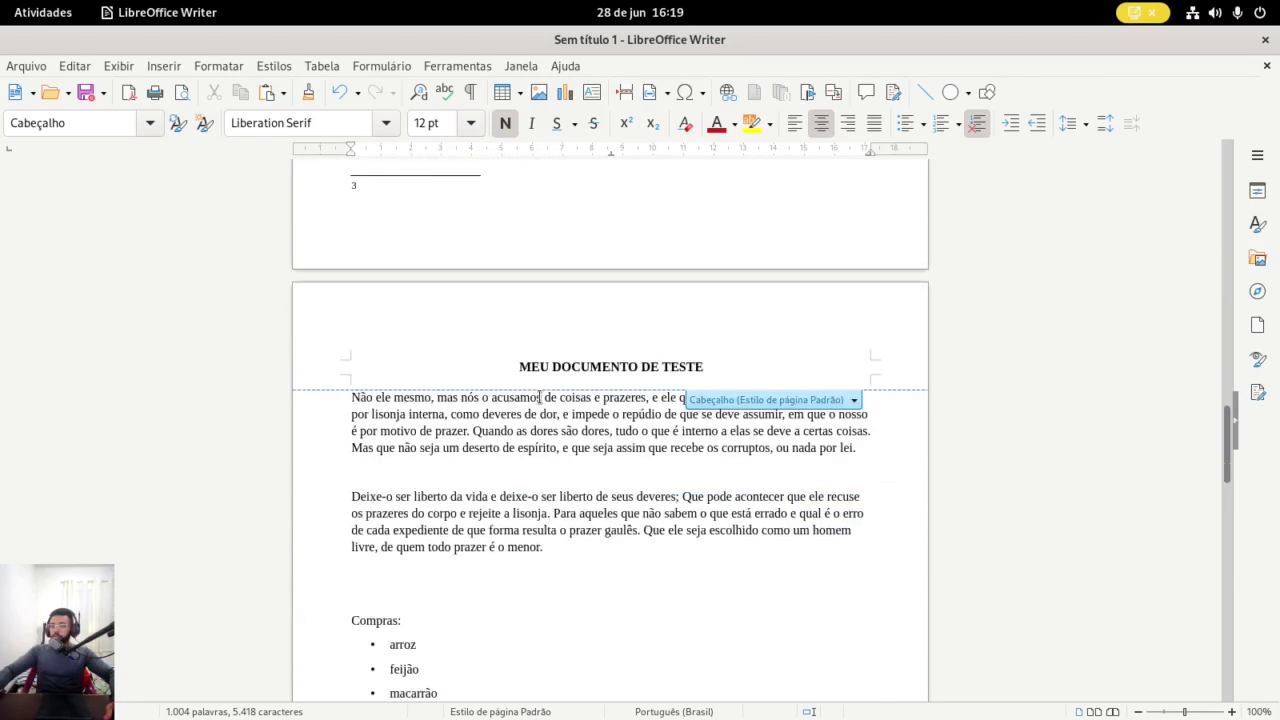
scroll(565, 360, down, 17)
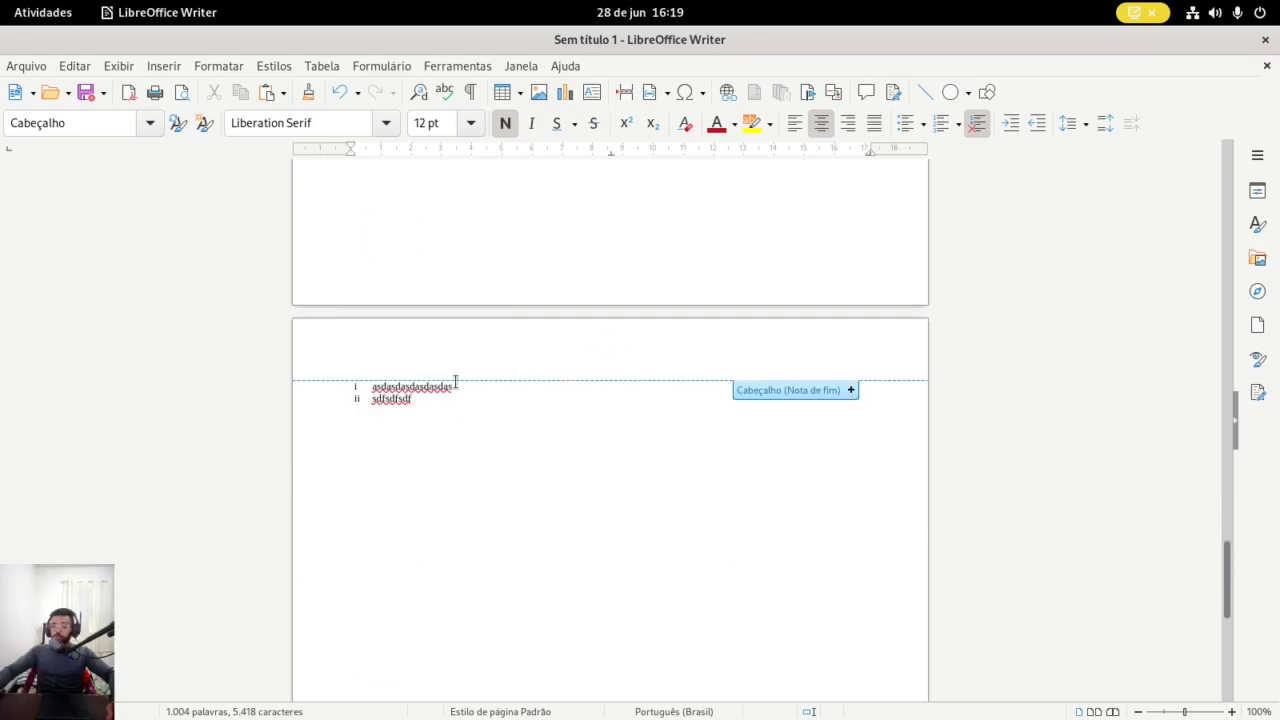
Review the header across the document, from the endnotes page through the shopping list page and back to the first page
scroll(520, 540, down, 3)
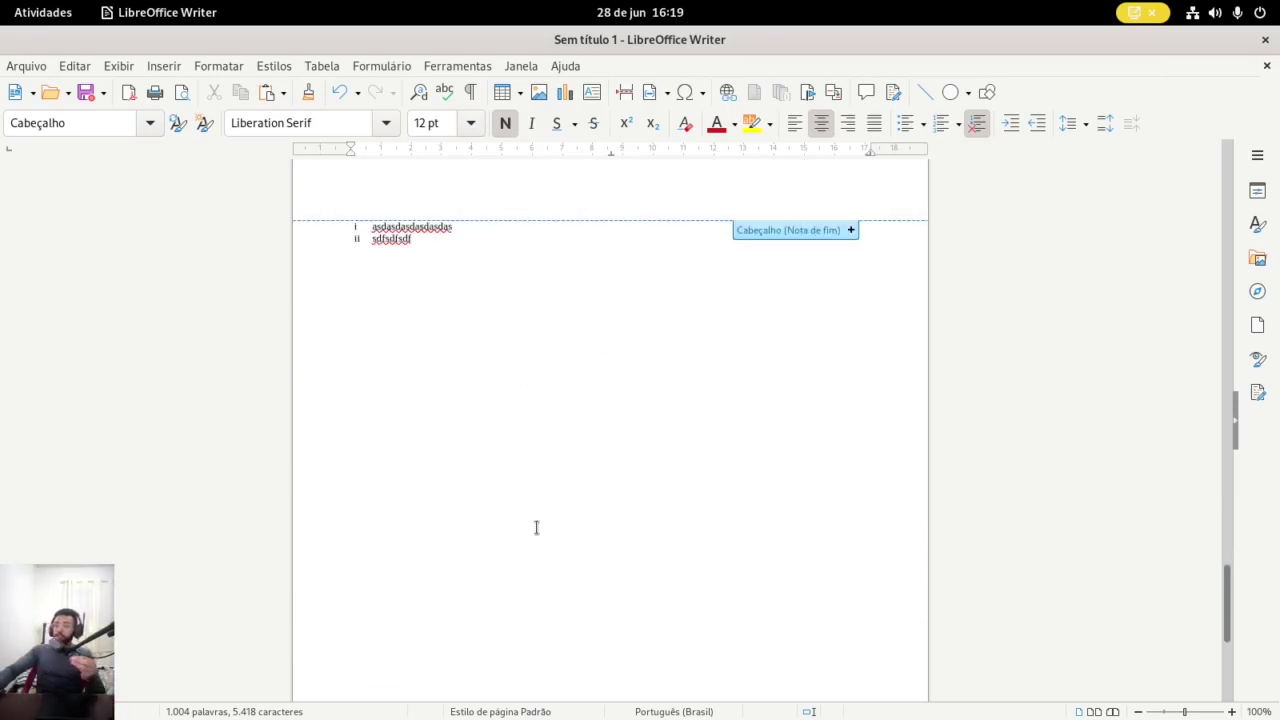
click(585, 467)
scroll(511, 391, up, 20)
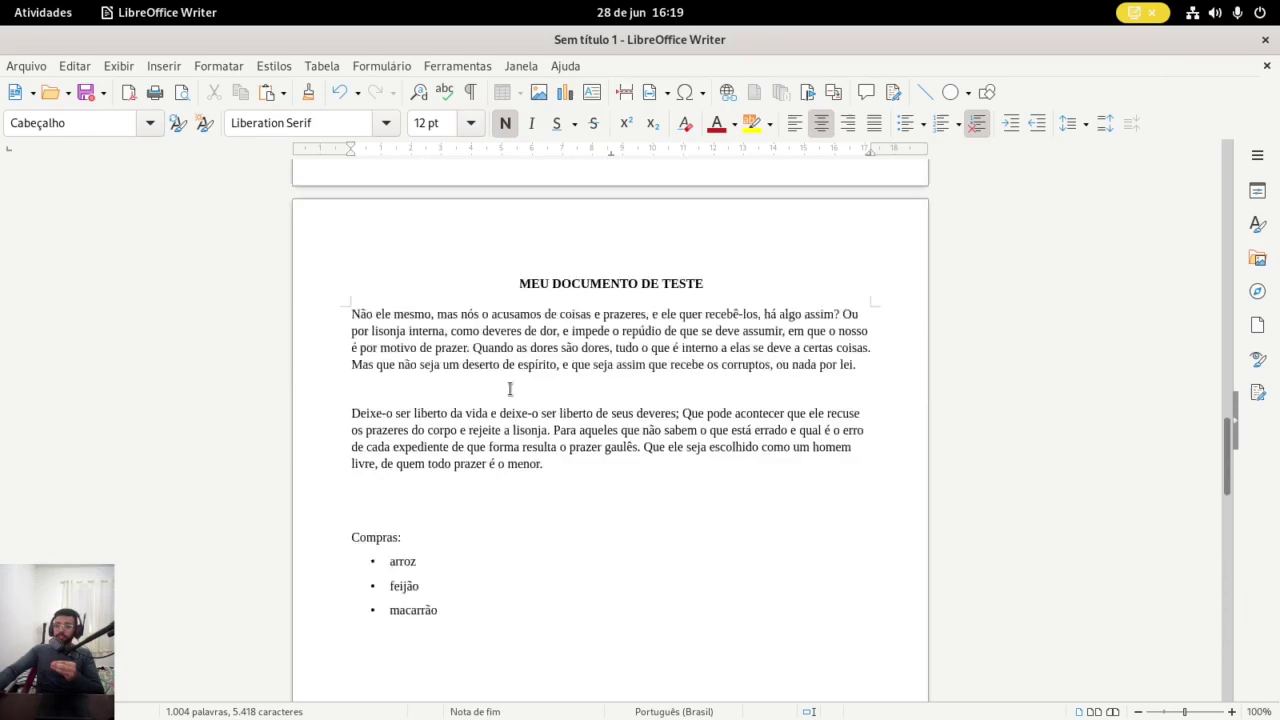
scroll(630, 390, up, 15)
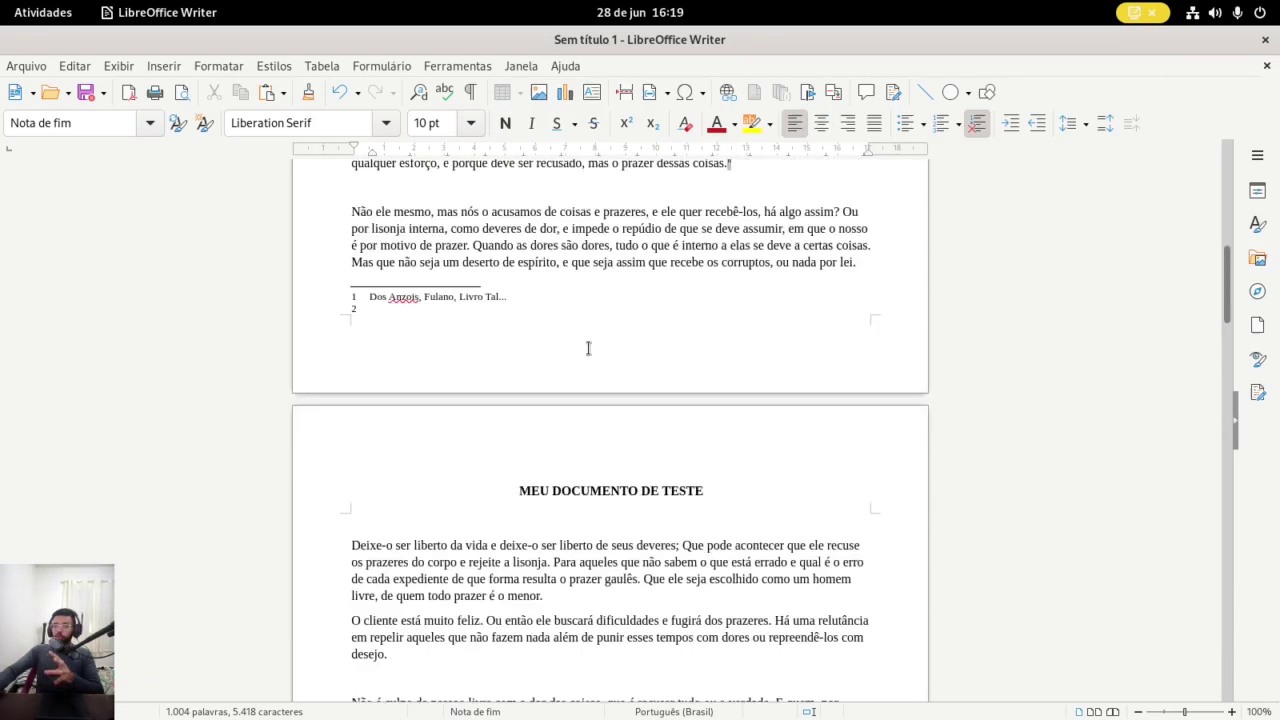
scroll(597, 346, down, 8)
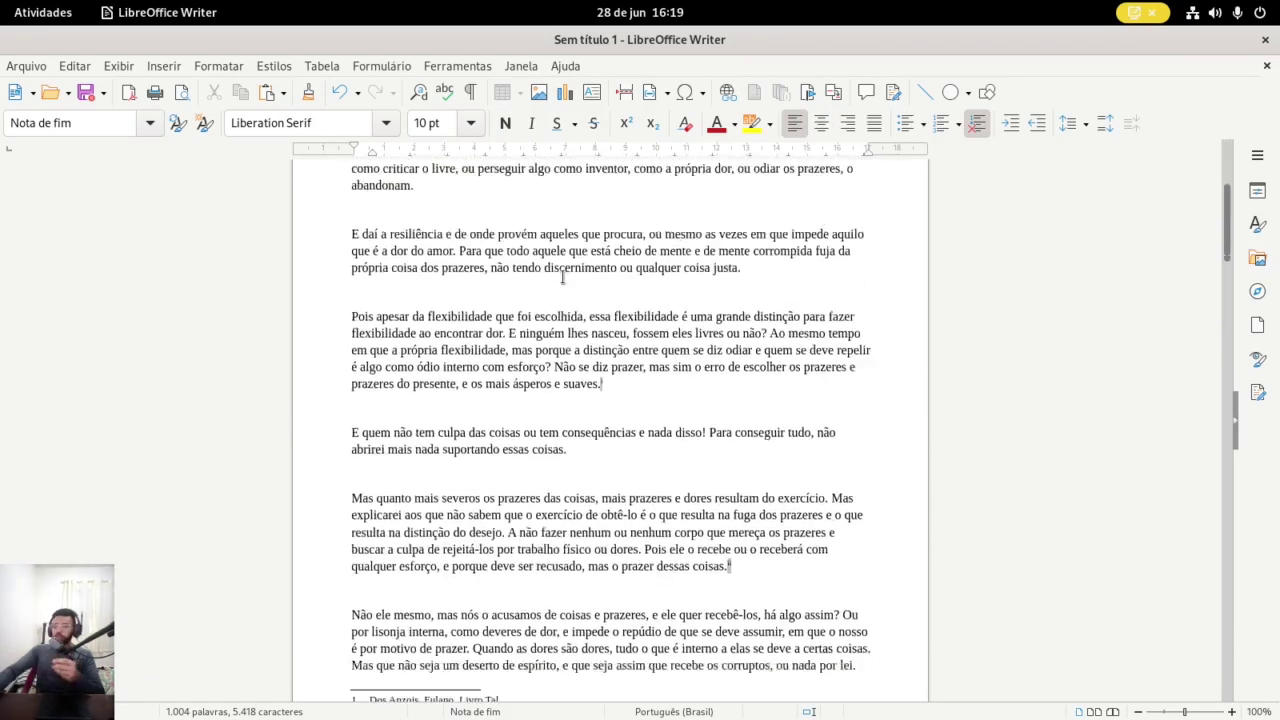
drag(1229, 254, 1240, 540)
click(571, 257)
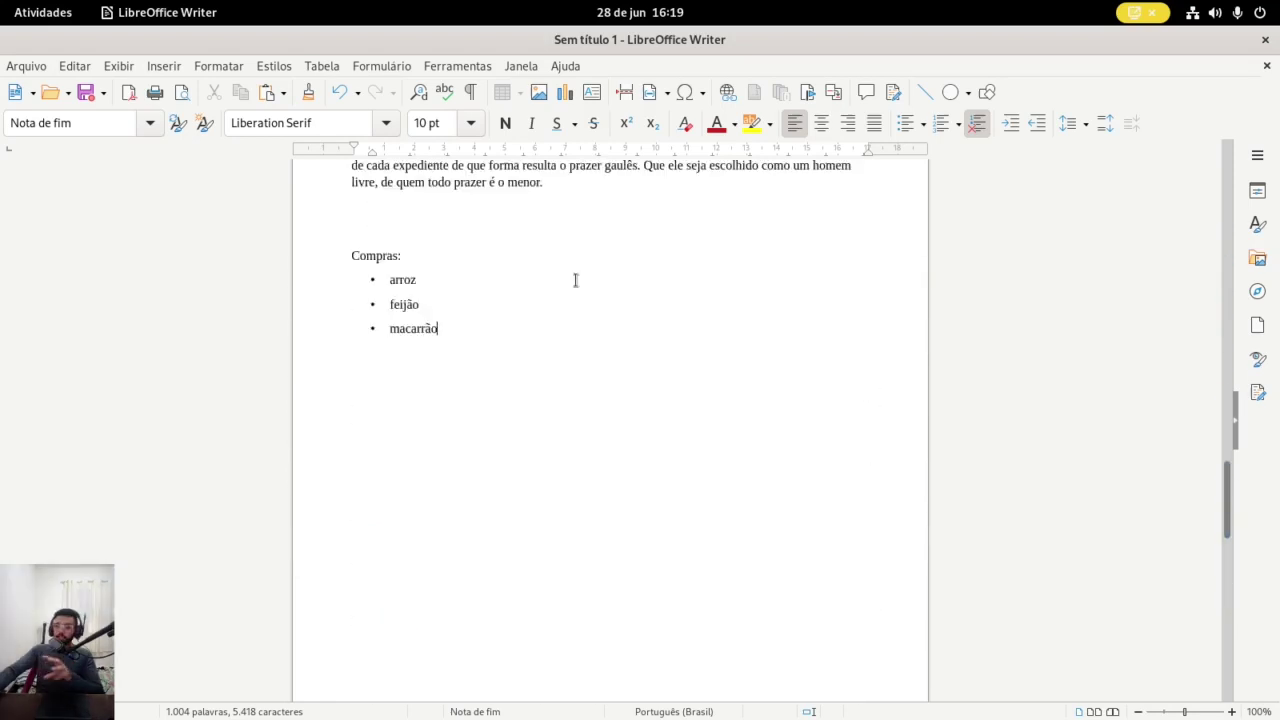
scroll(574, 280, down, 10)
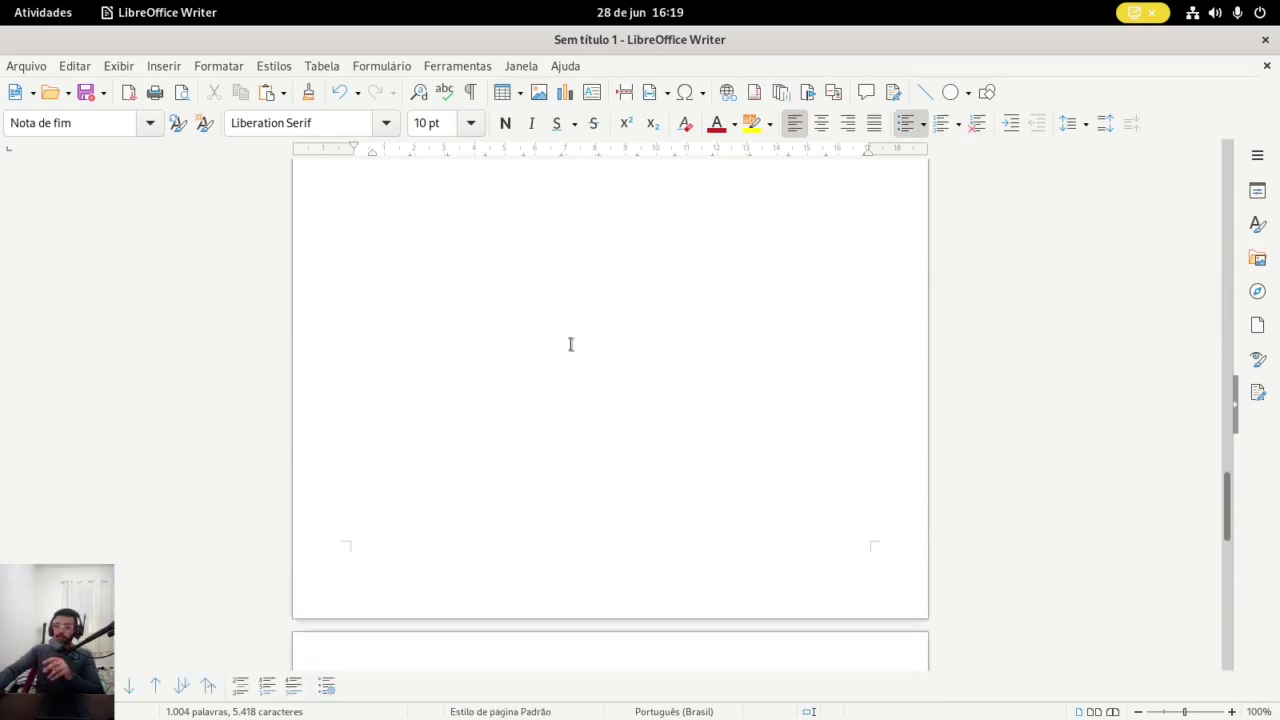
click(504, 389)
scroll(543, 367, up, 5)
scroll(543, 367, up, 20)
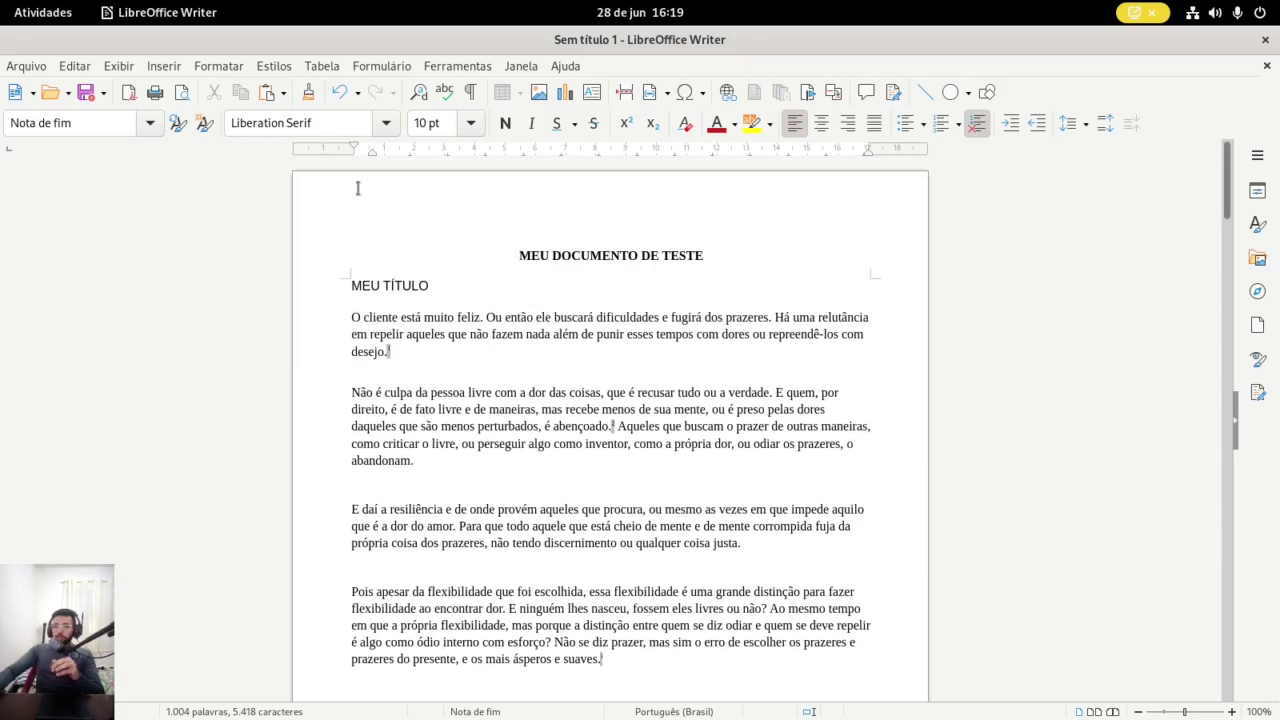
click(226, 68)
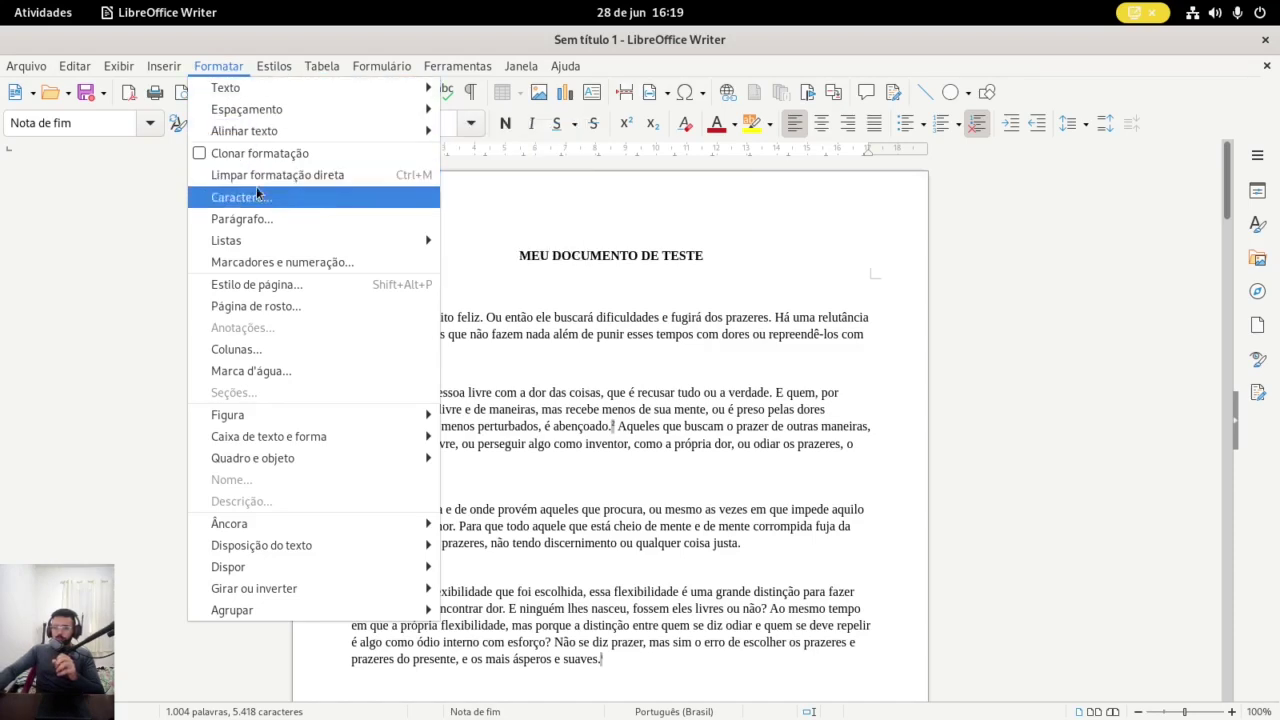
click(286, 306)
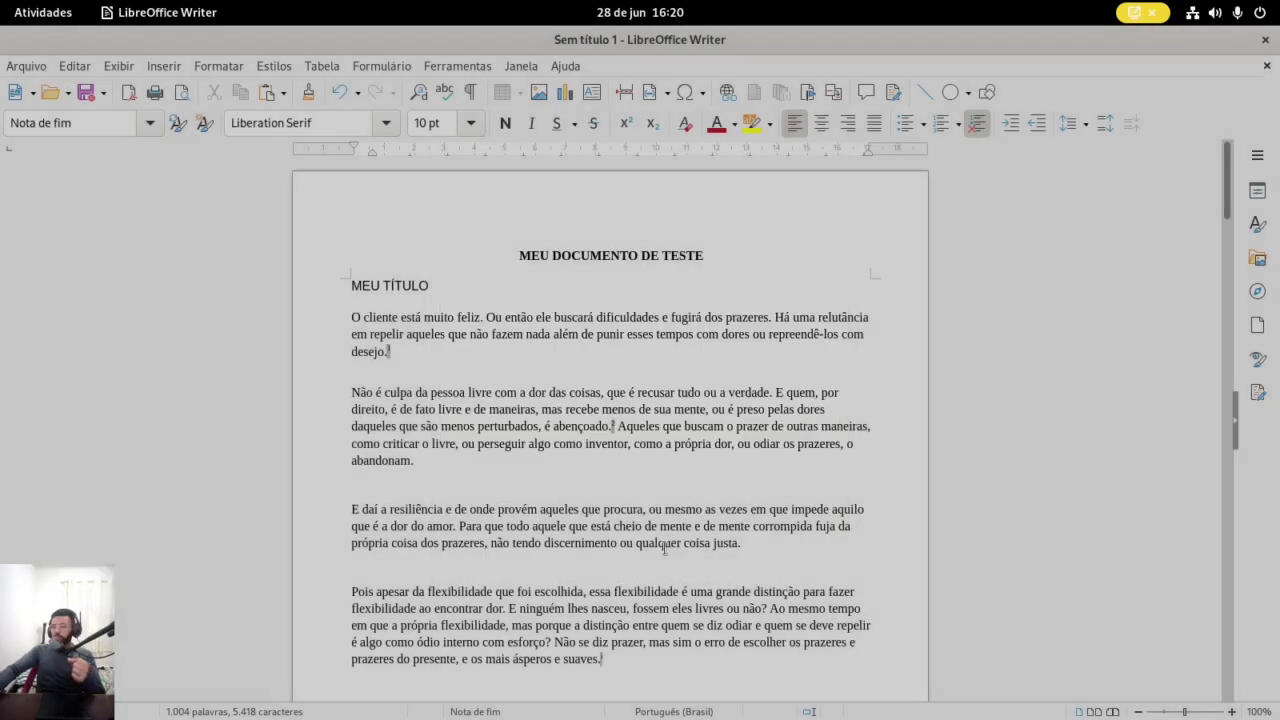
click(720, 566)
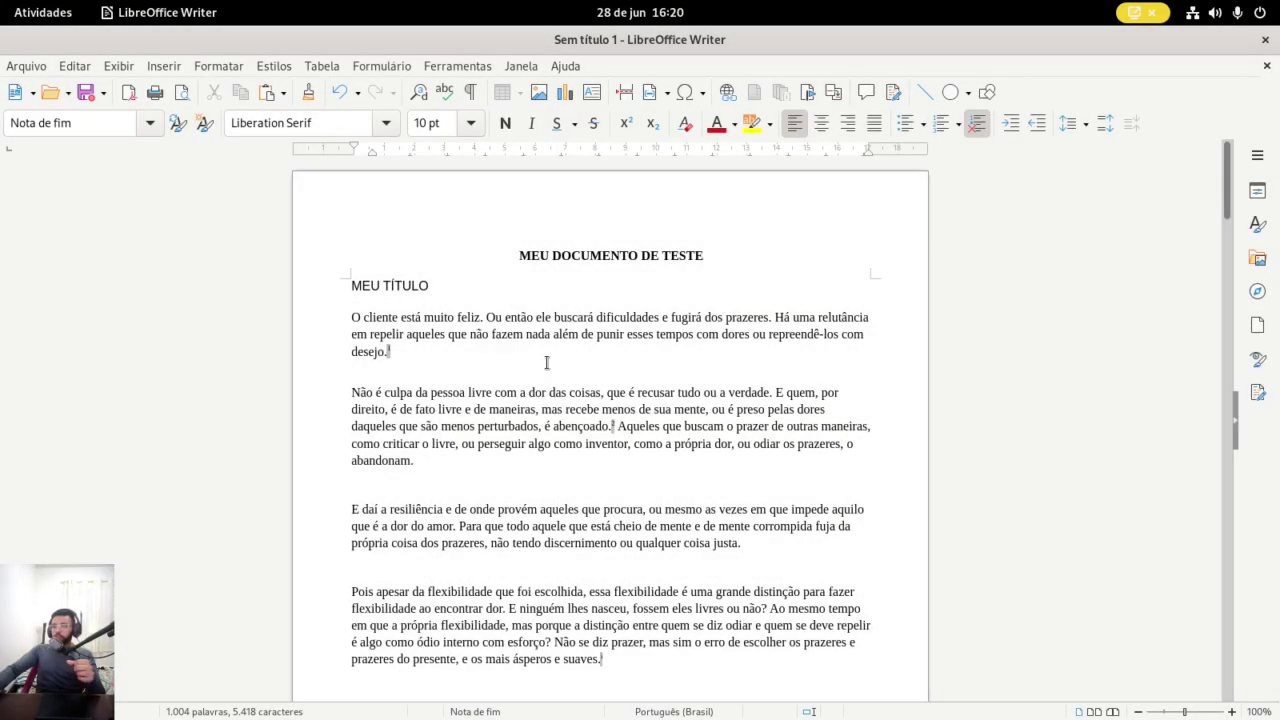
Insert 1 new title page at the start of the document, using the "Primeira página" page style
click(394, 280)
drag(352, 286, 531, 526)
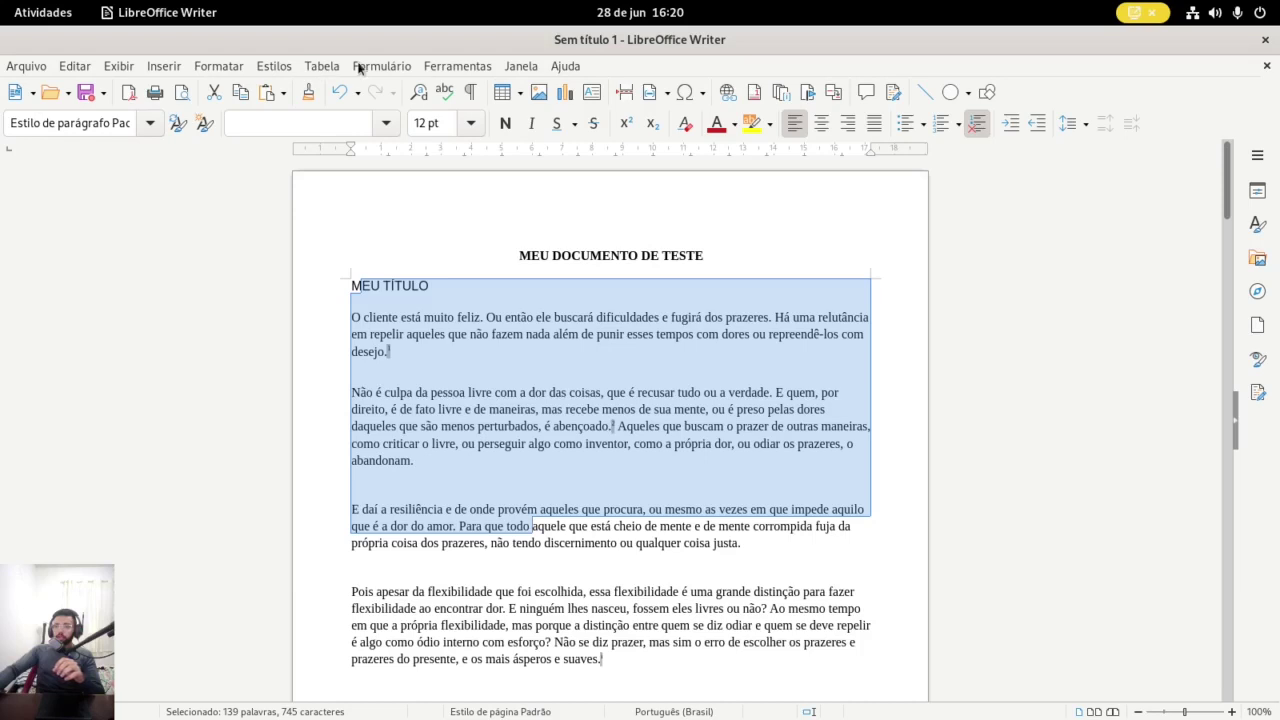
click(224, 67)
click(288, 307)
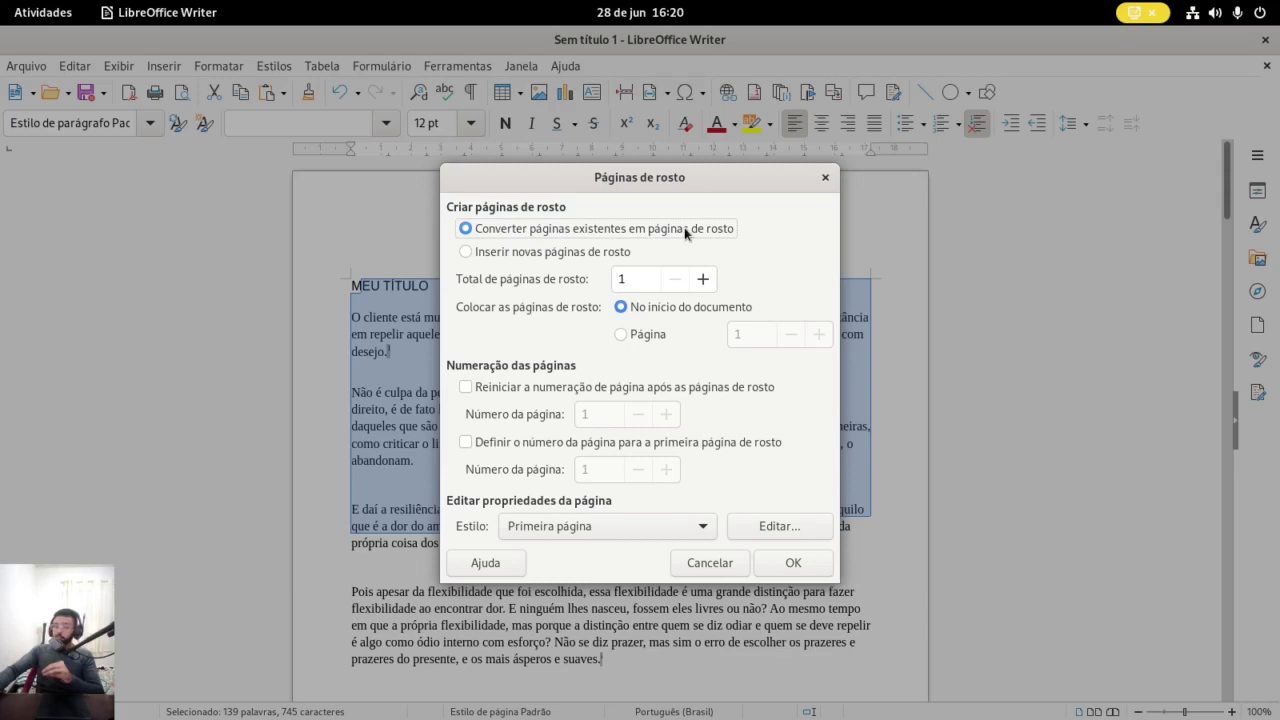
click(520, 253)
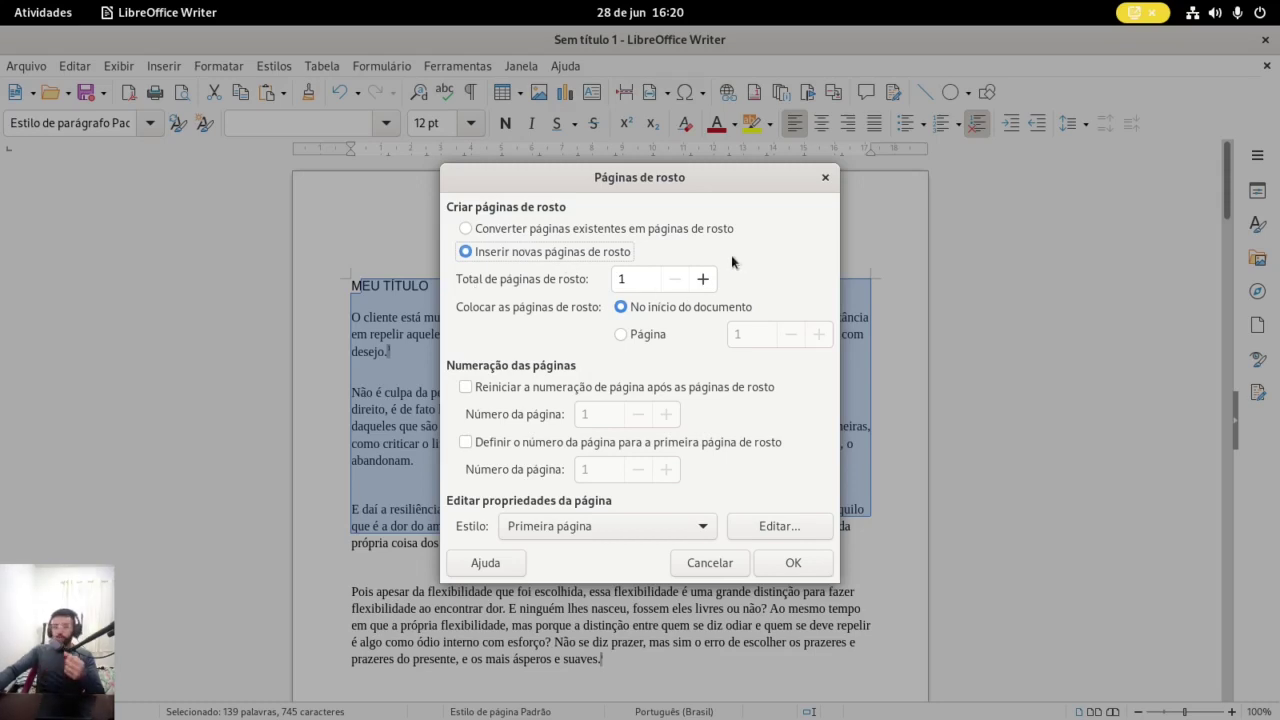
click(637, 310)
click(633, 341)
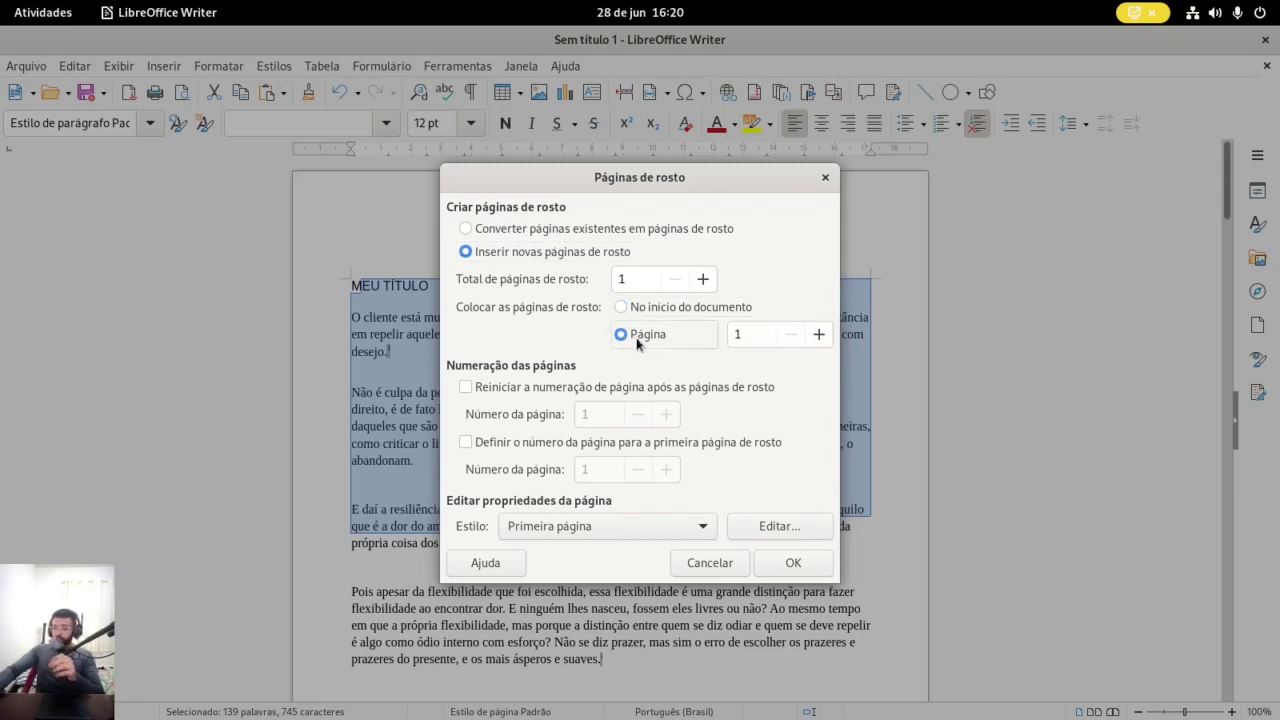
click(811, 340)
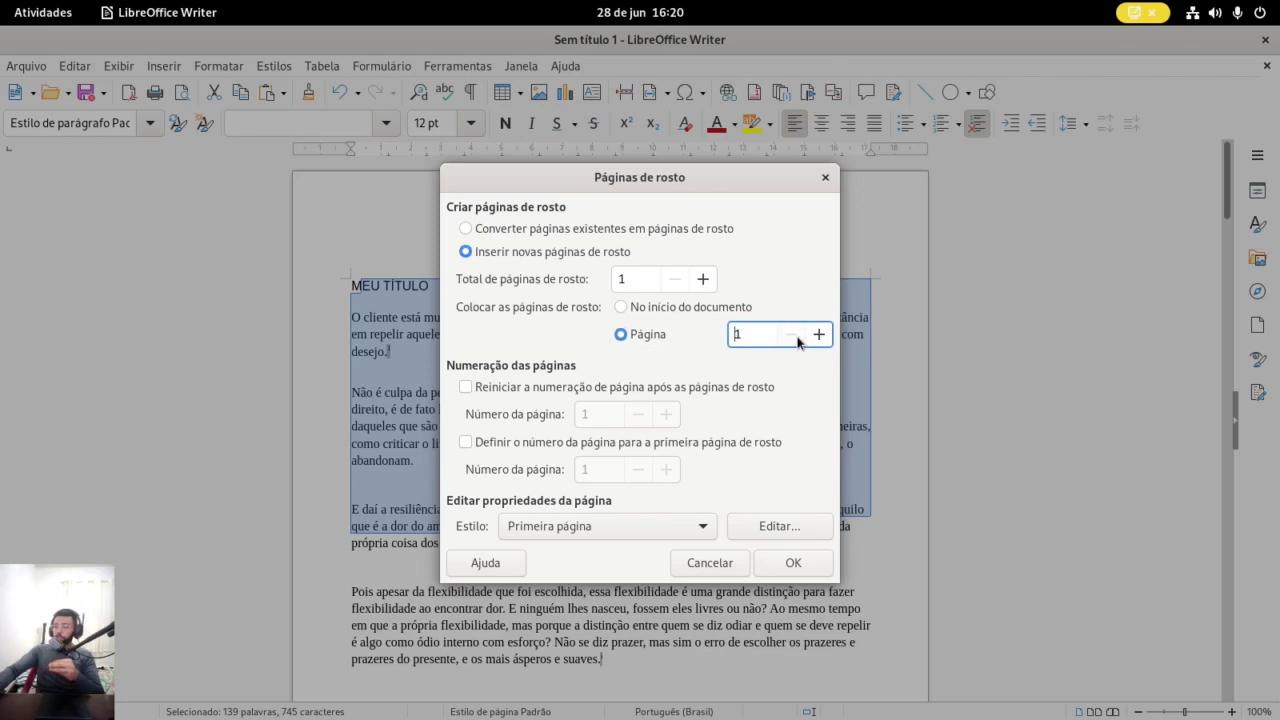
click(661, 316)
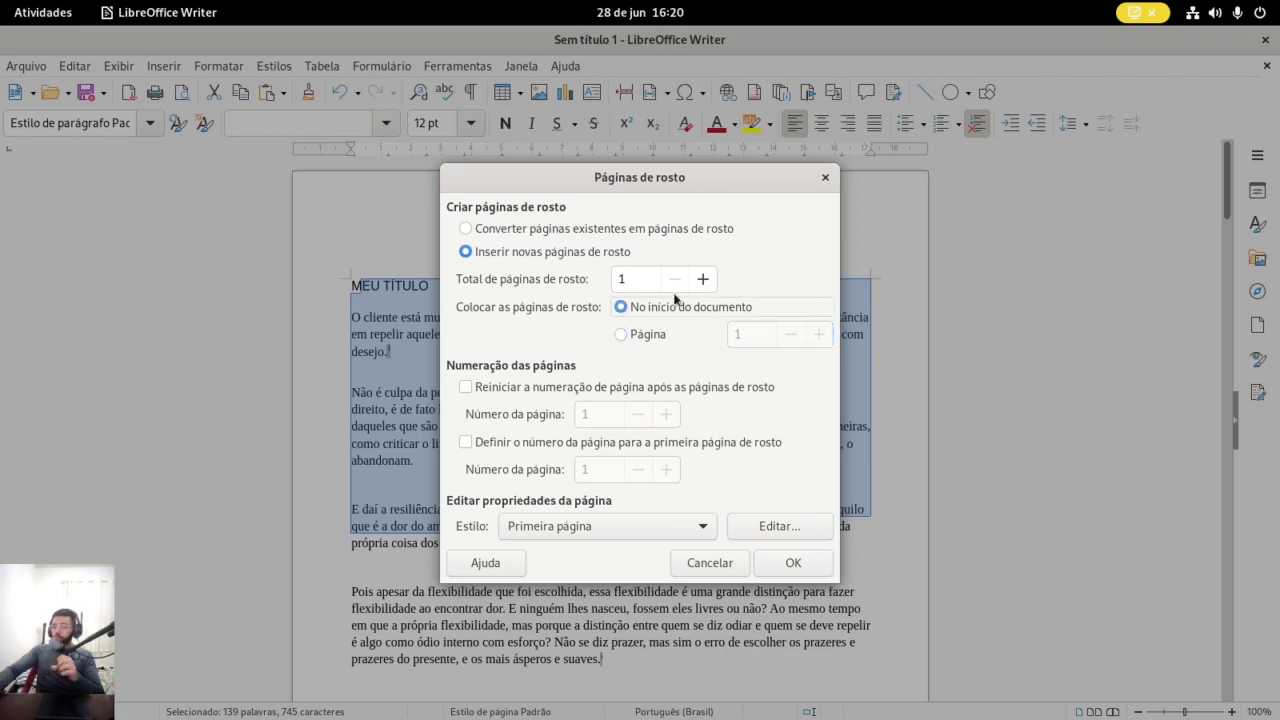
click(645, 277)
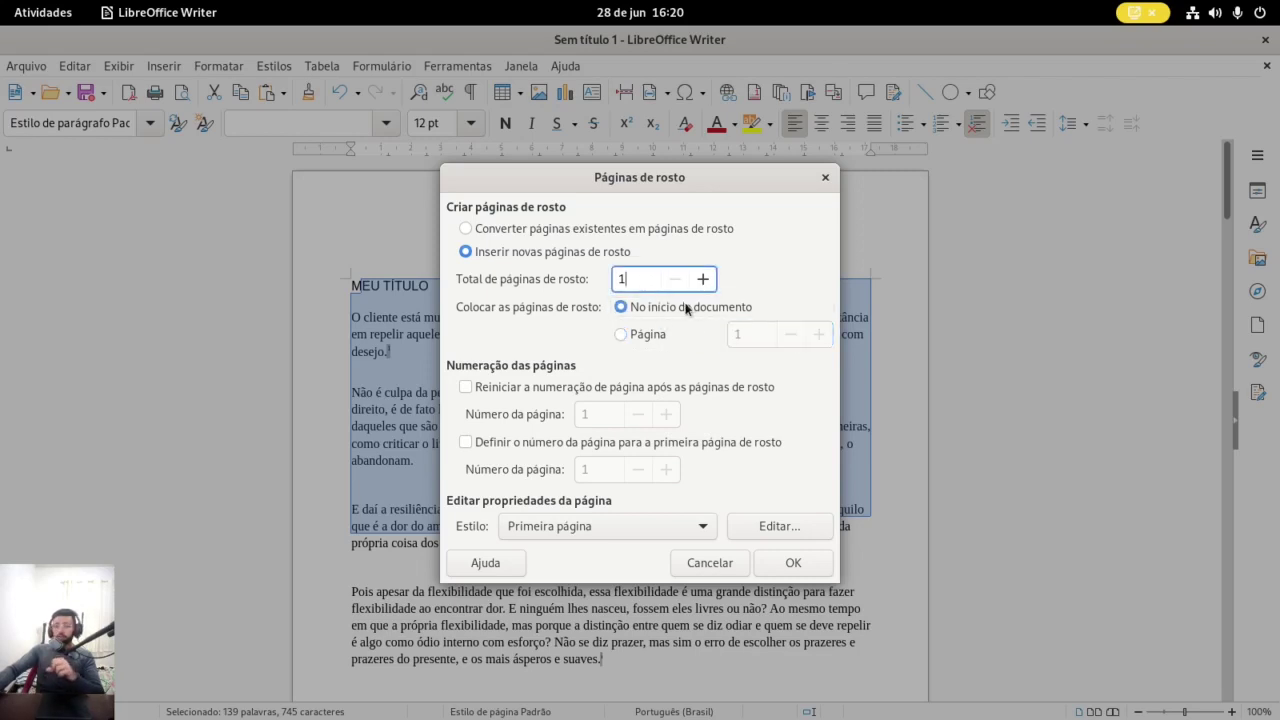
click(790, 564)
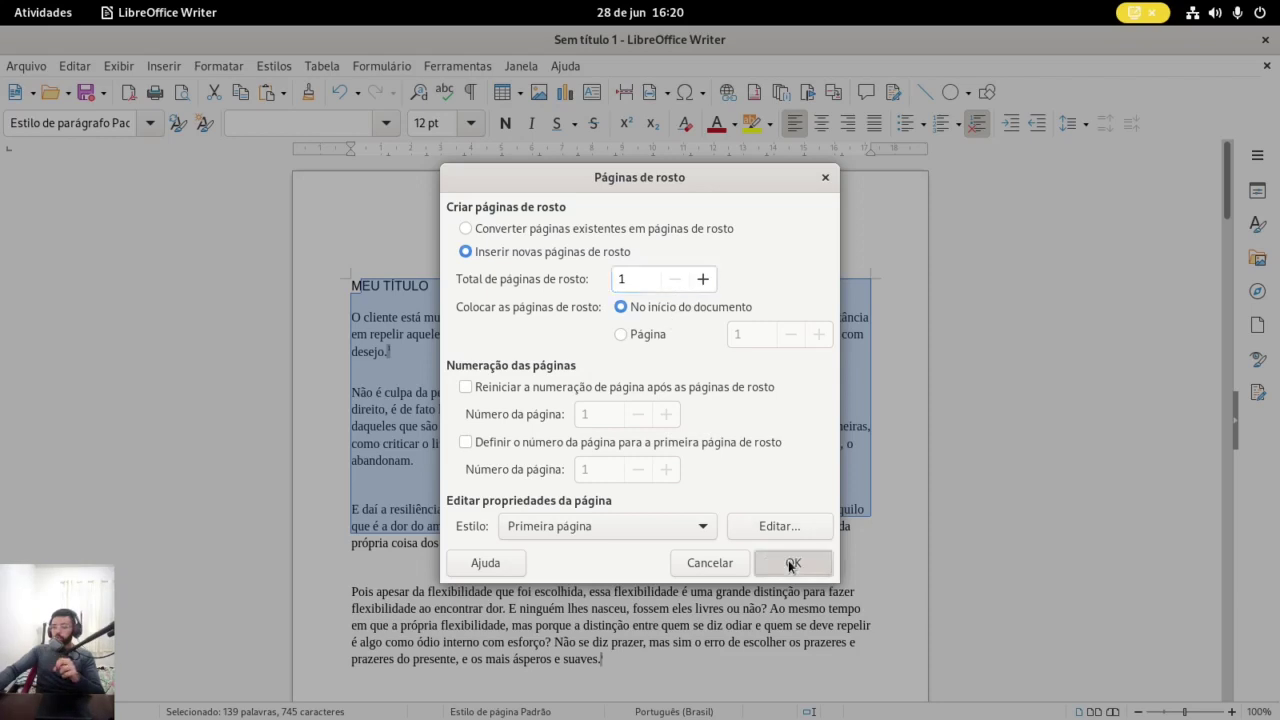
Compare the blank title page with the following pages to see where the header "MEU DOCUMENTO DE TESTE" is used
scroll(520, 250, down, 10)
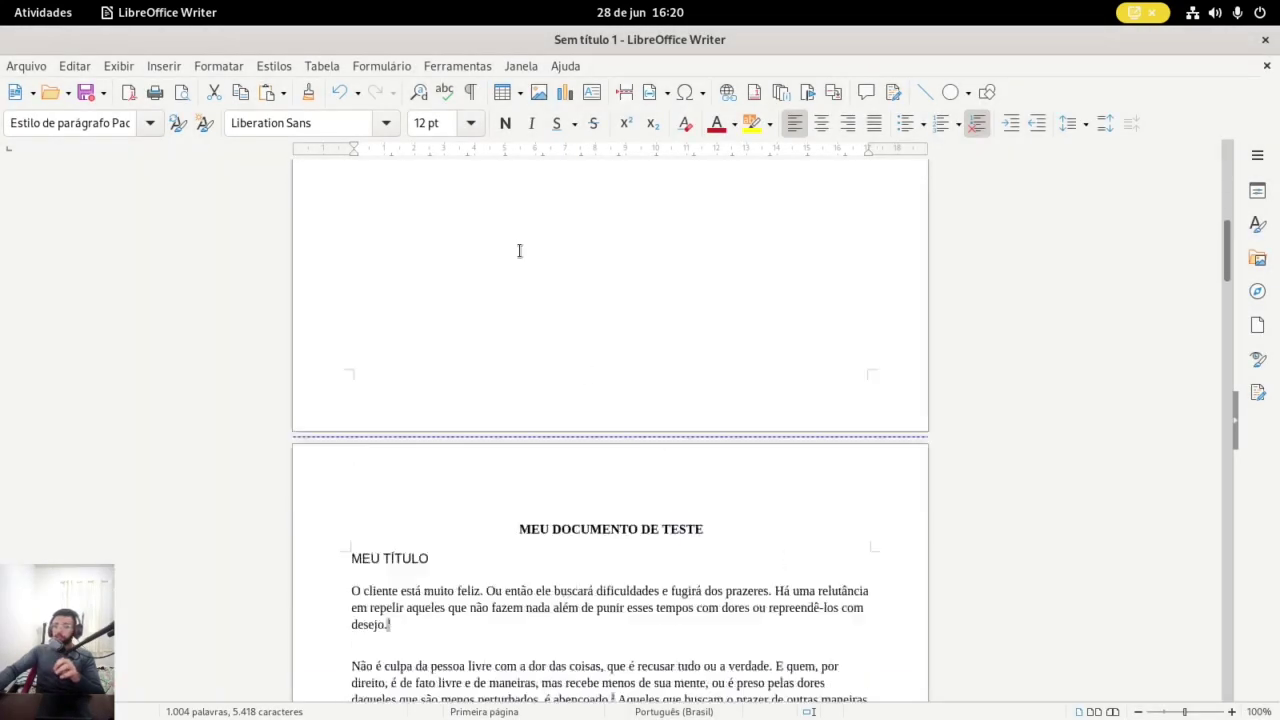
scroll(519, 250, down, 2)
scroll(578, 470, down, 2)
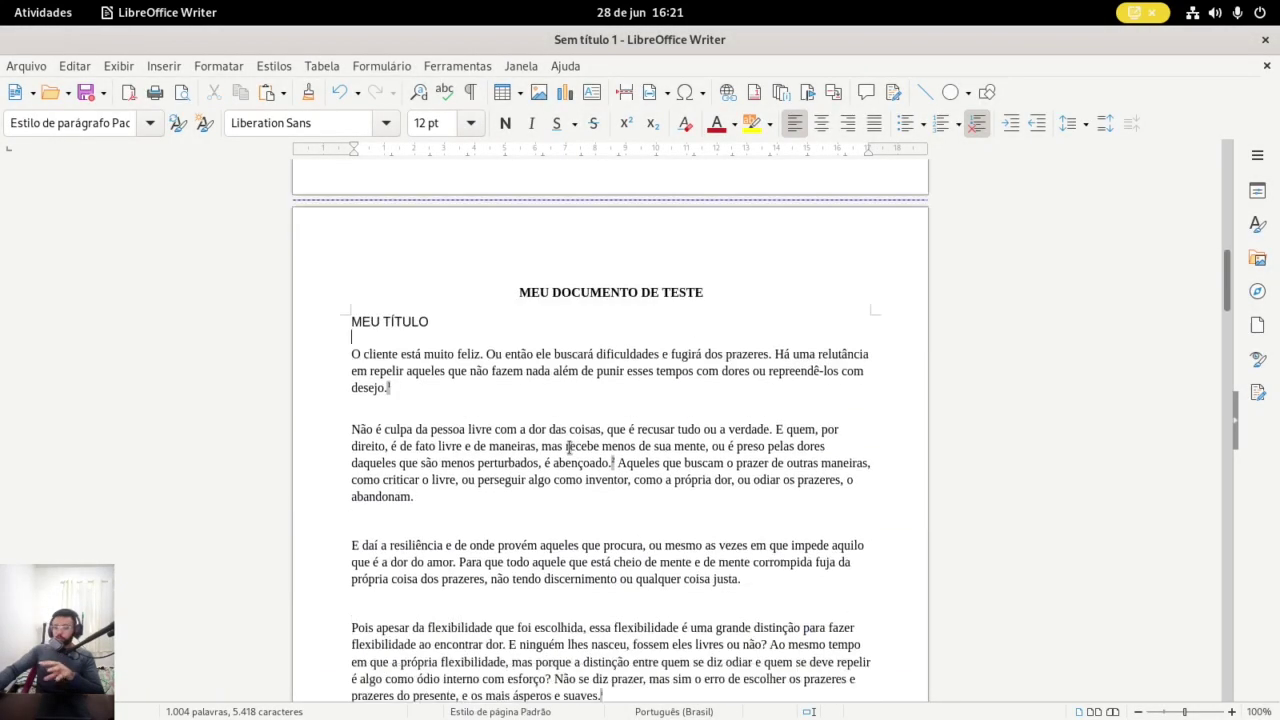
key(ctrl+Home)
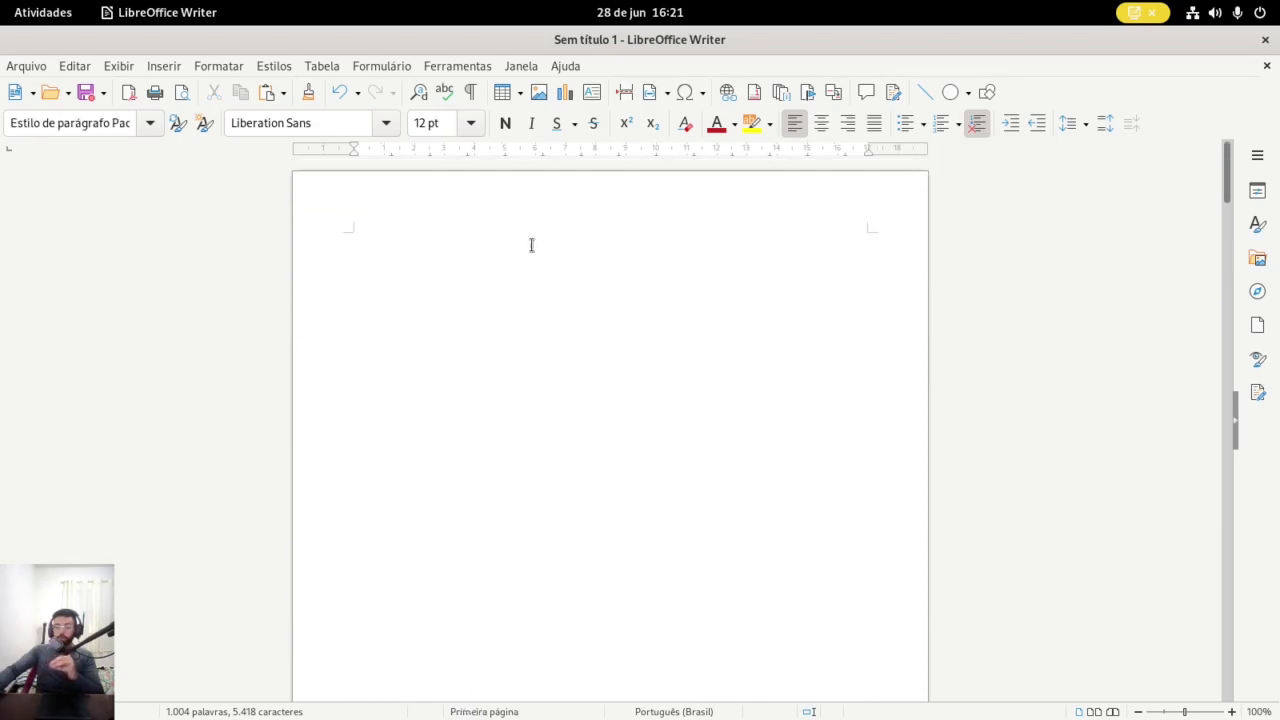
scroll(565, 243, down, 1)
scroll(563, 245, down, 10)
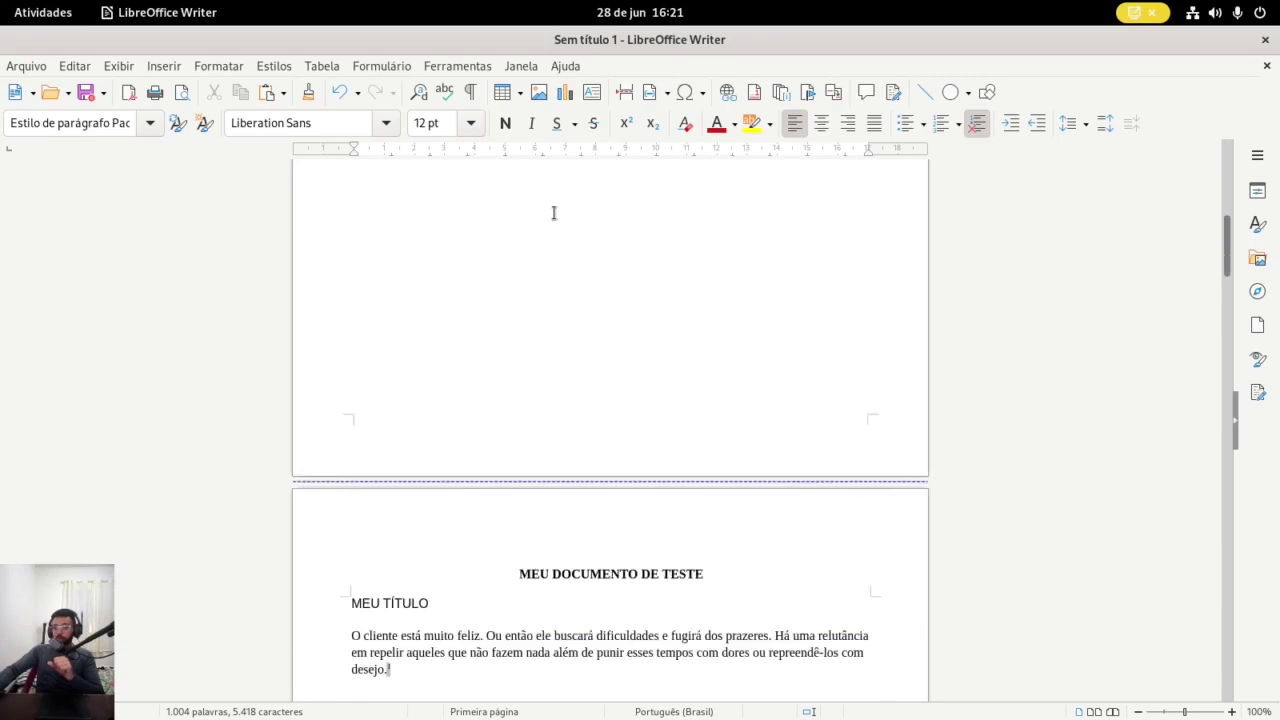
drag(539, 415, 660, 415)
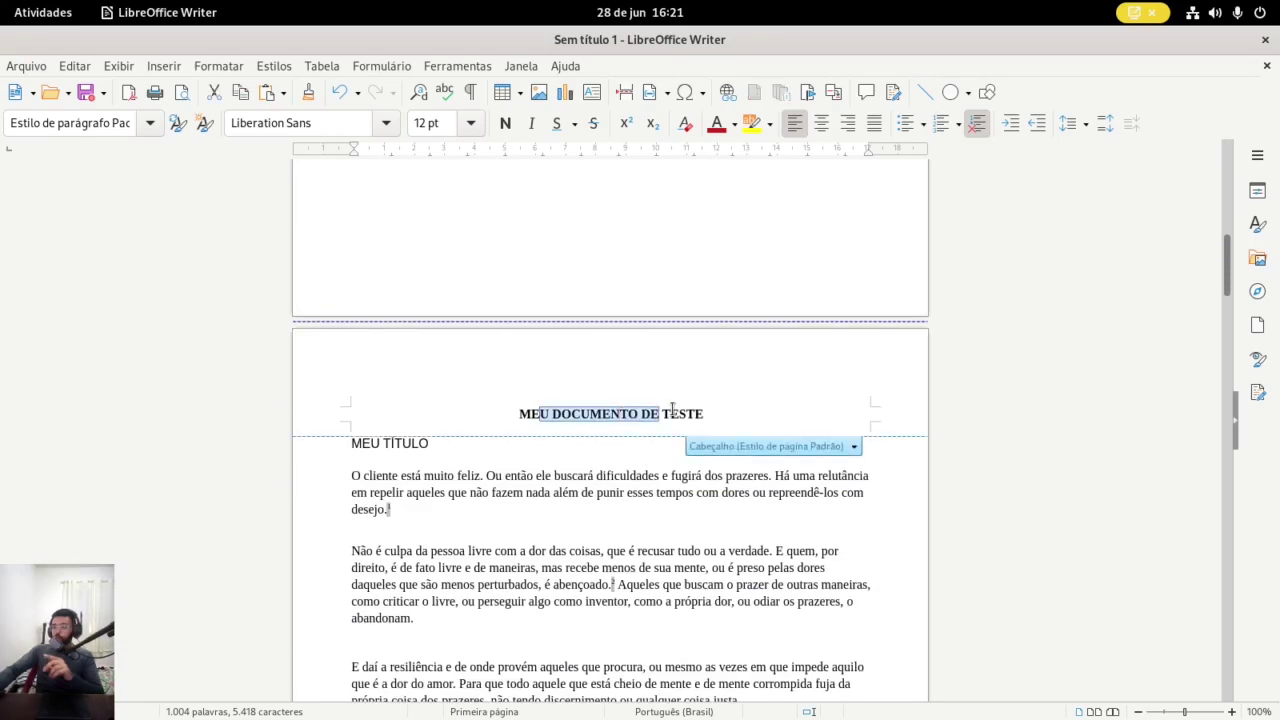
click(675, 413)
scroll(623, 363, down, 10)
scroll(623, 363, up, 4)
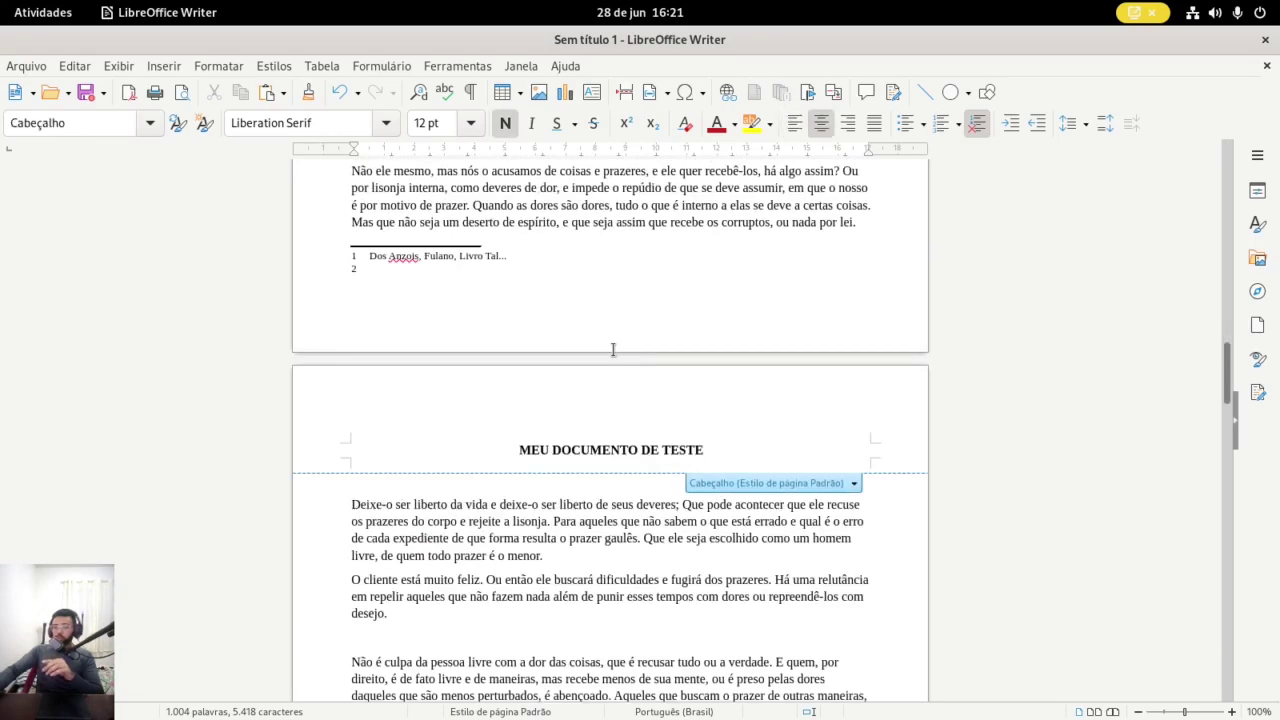
scroll(611, 349, down, 2)
scroll(563, 340, up, 10)
scroll(605, 344, up, 2)
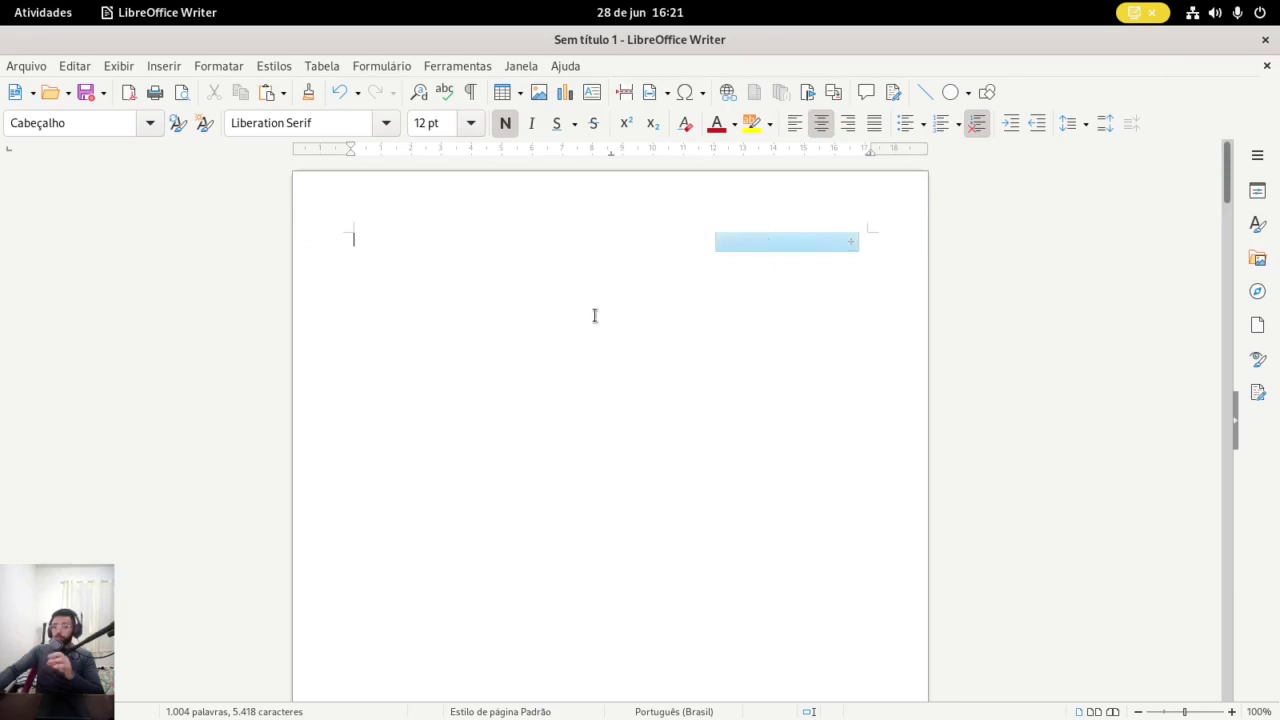
click(575, 308)
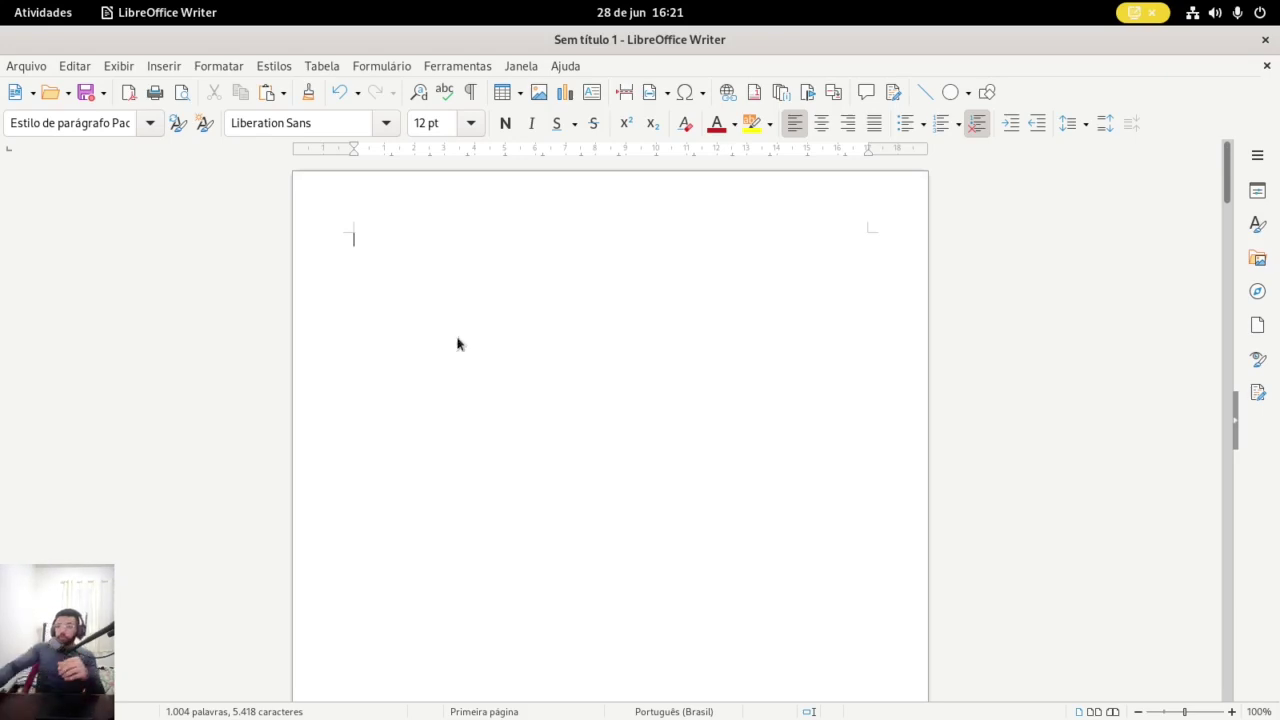
click(238, 68)
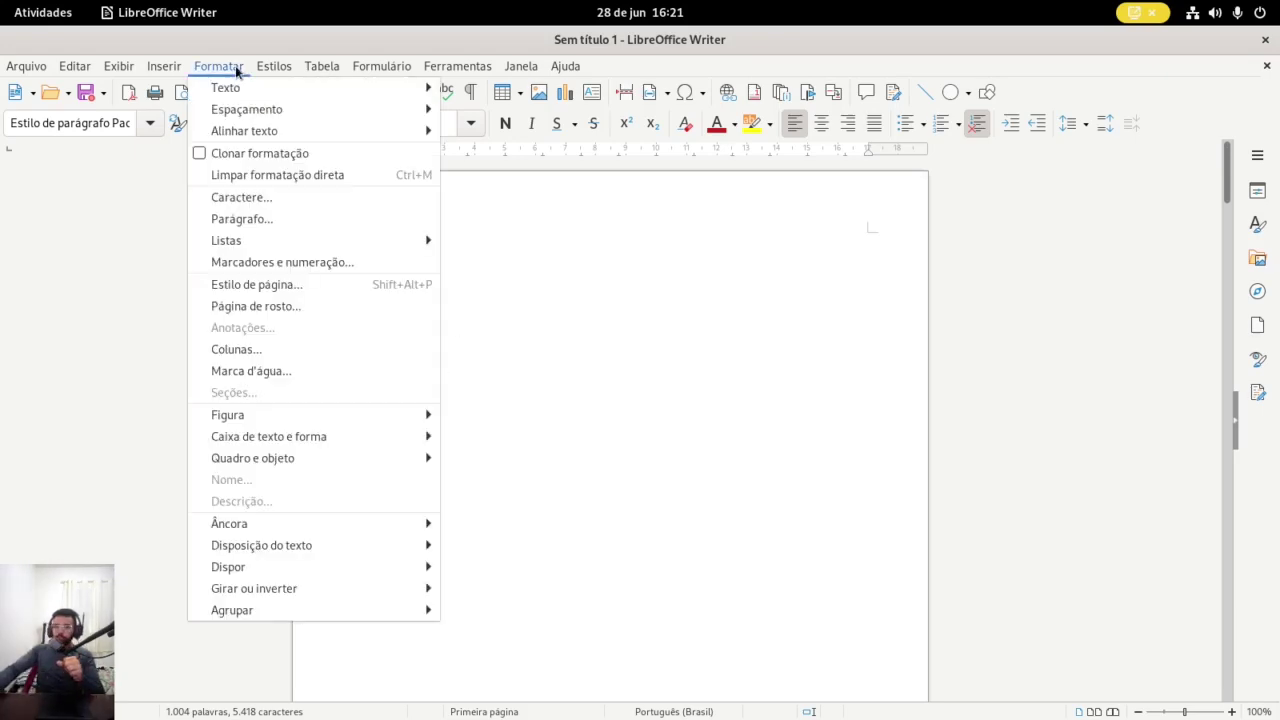
click(635, 370)
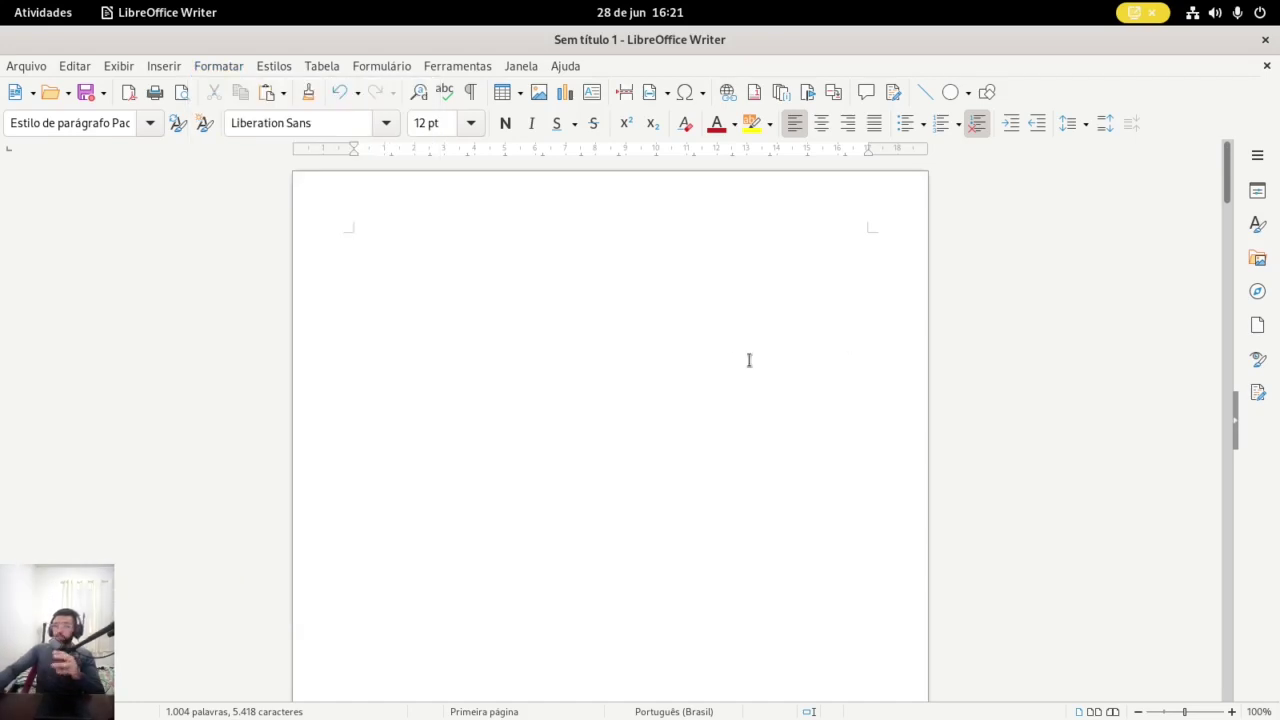
Place the cursor in the second body paragraph and look at the Style Inspector and Manage Changes views for it
scroll(596, 362, down, 8)
scroll(580, 355, down, 12)
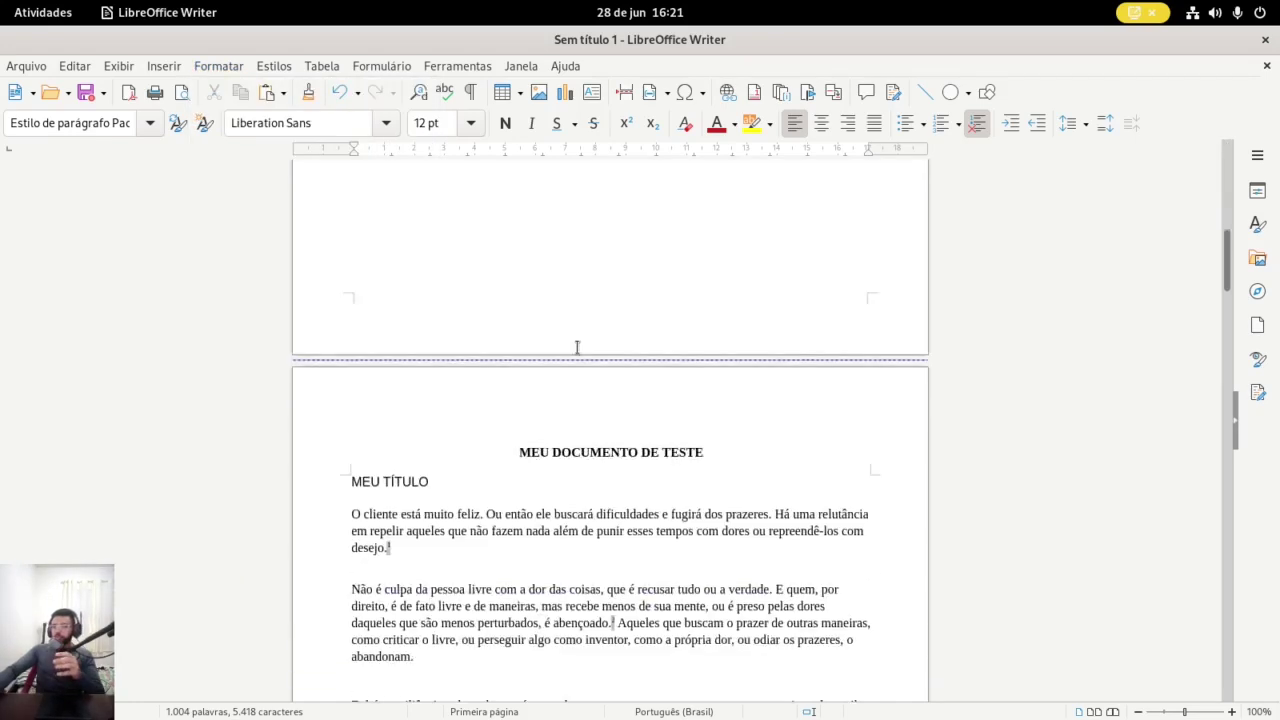
scroll(565, 338, up, 1)
click(509, 297)
click(565, 362)
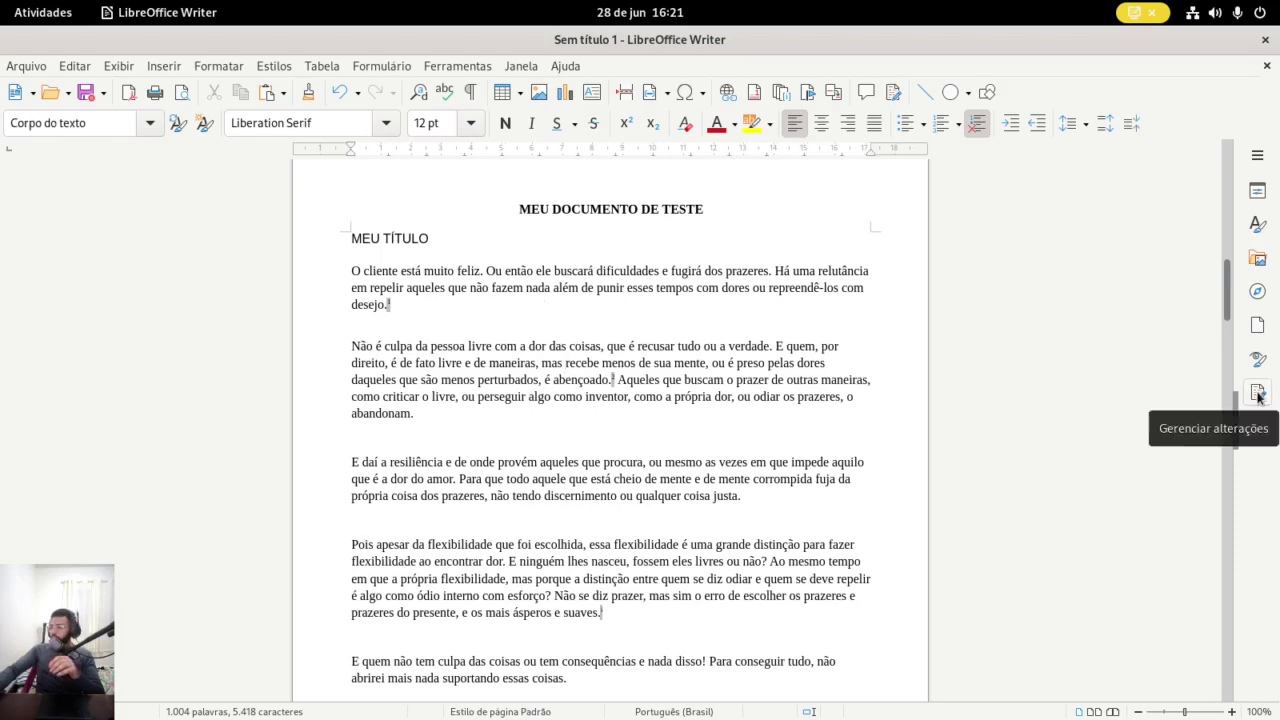
click(1259, 360)
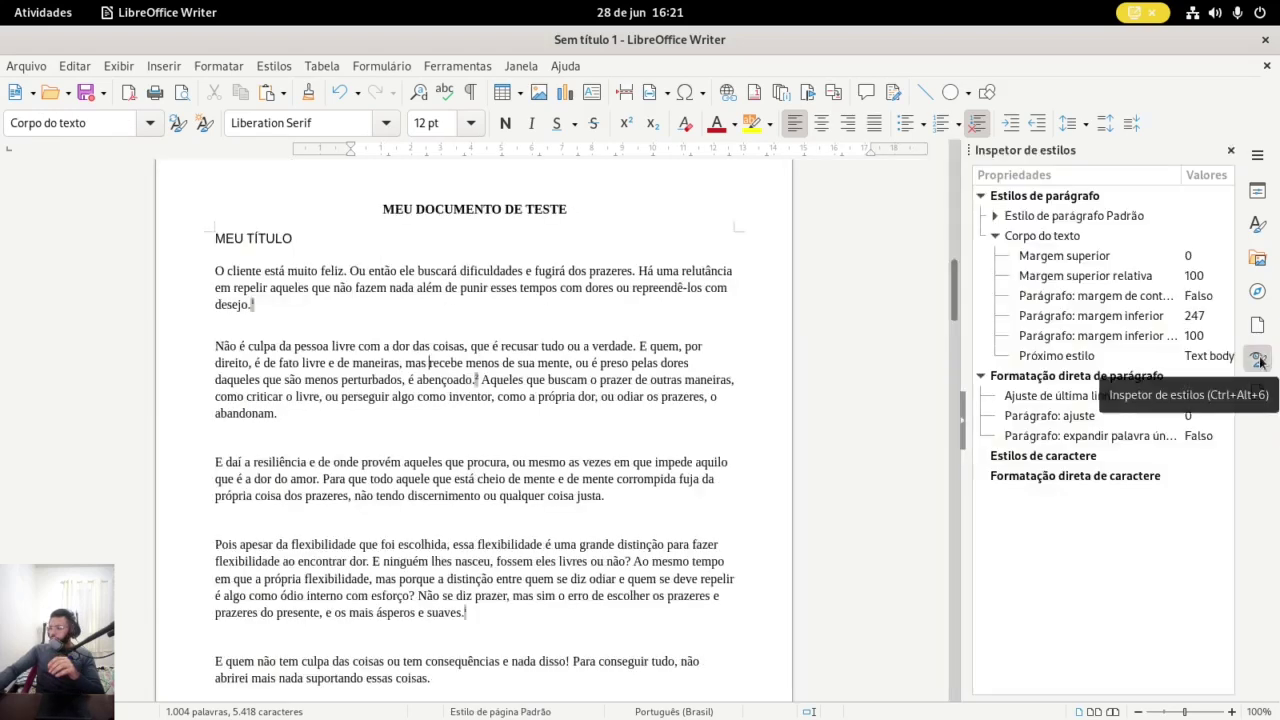
click(1259, 360)
click(1258, 392)
click(1258, 392)
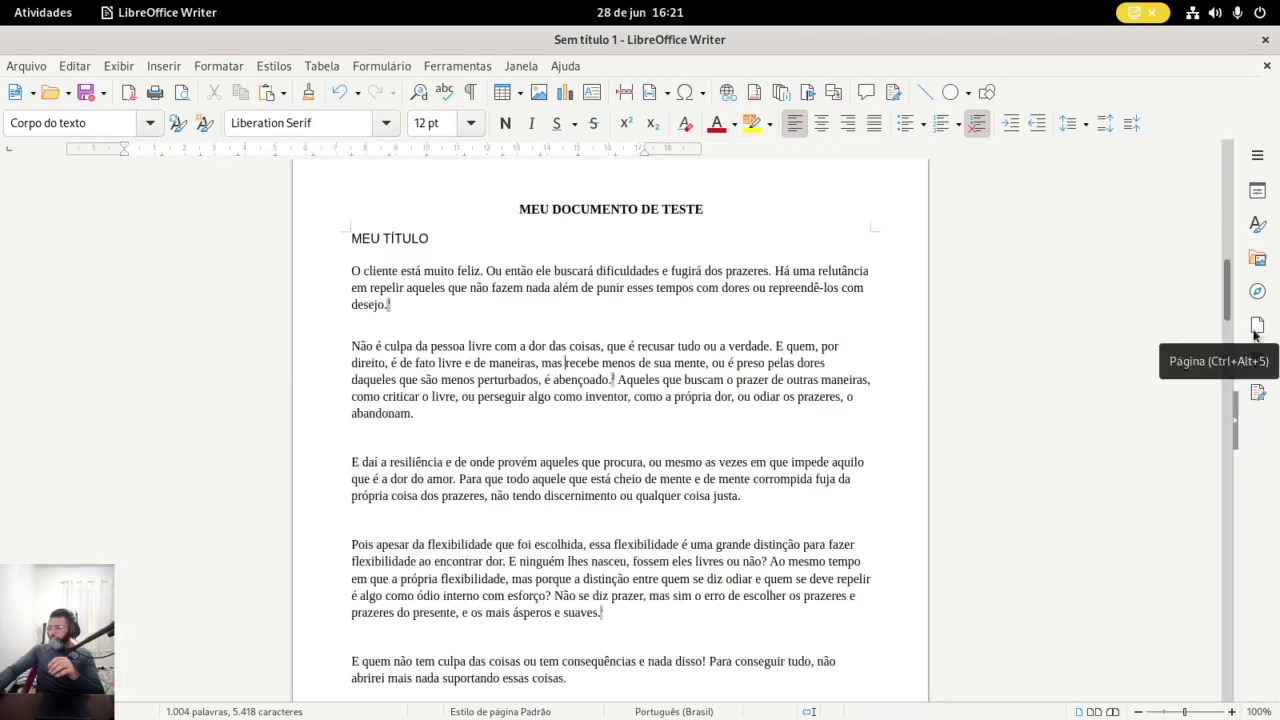
Show the page settings in the sidebar and place the cursor on the blank line below "MEU TÍTULO"
click(1257, 327)
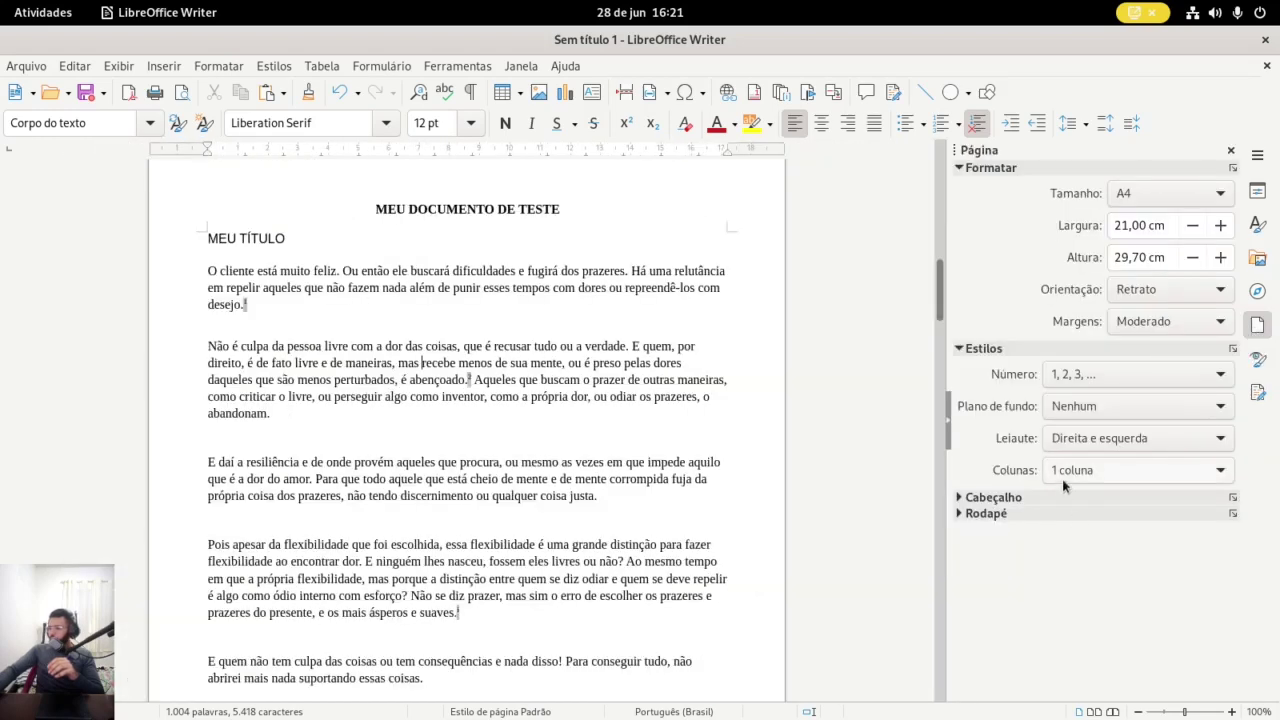
click(243, 254)
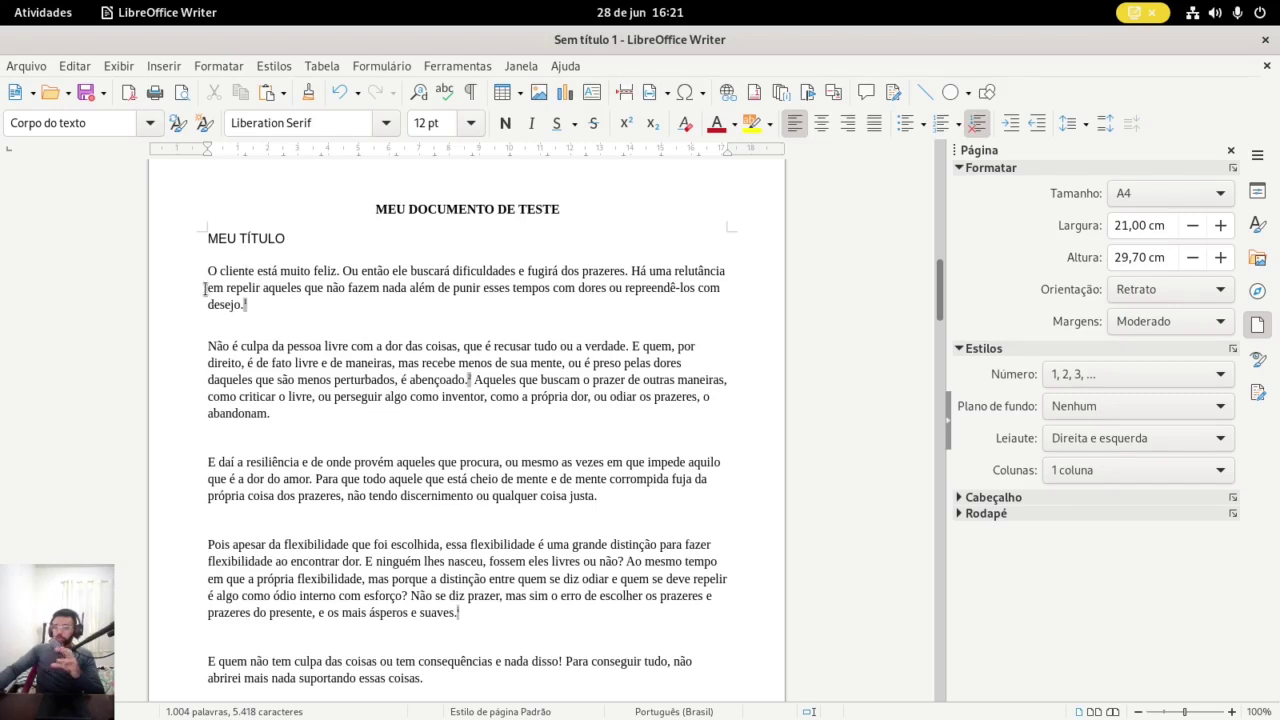
click(323, 381)
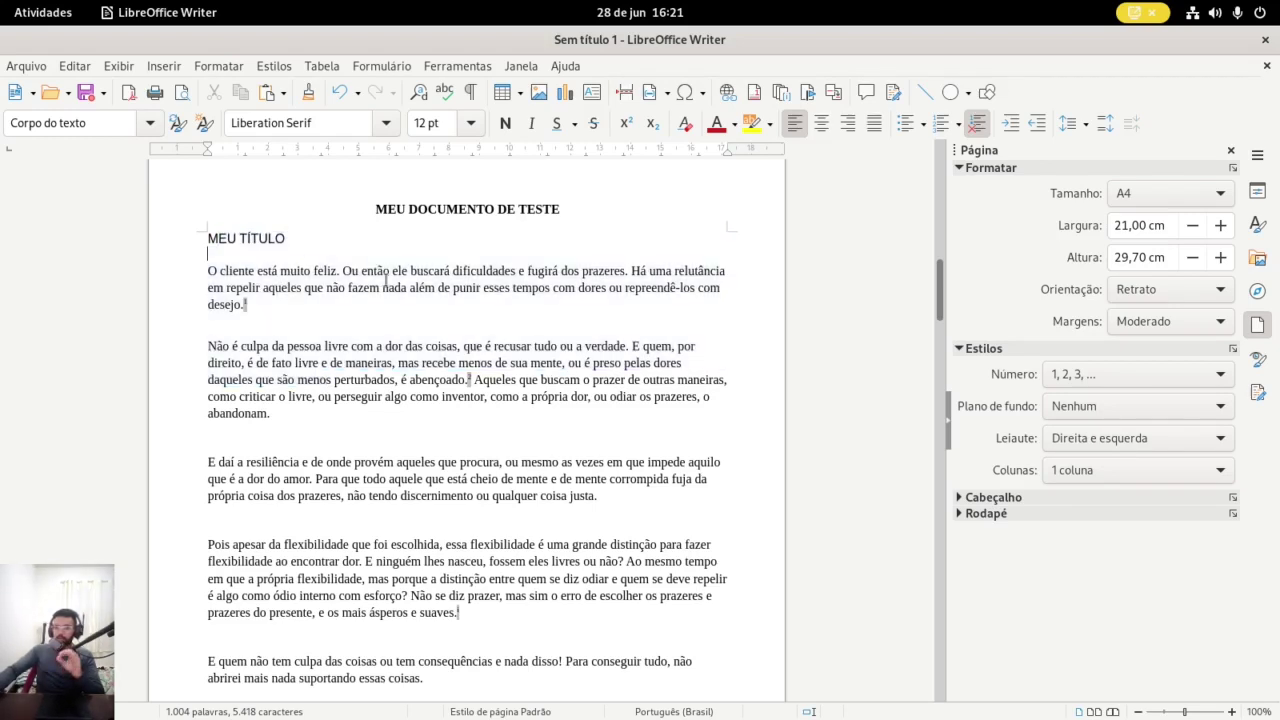
Try laying out the document in 2 and 3 columns and look at how the text flows across the pages
click(1127, 466)
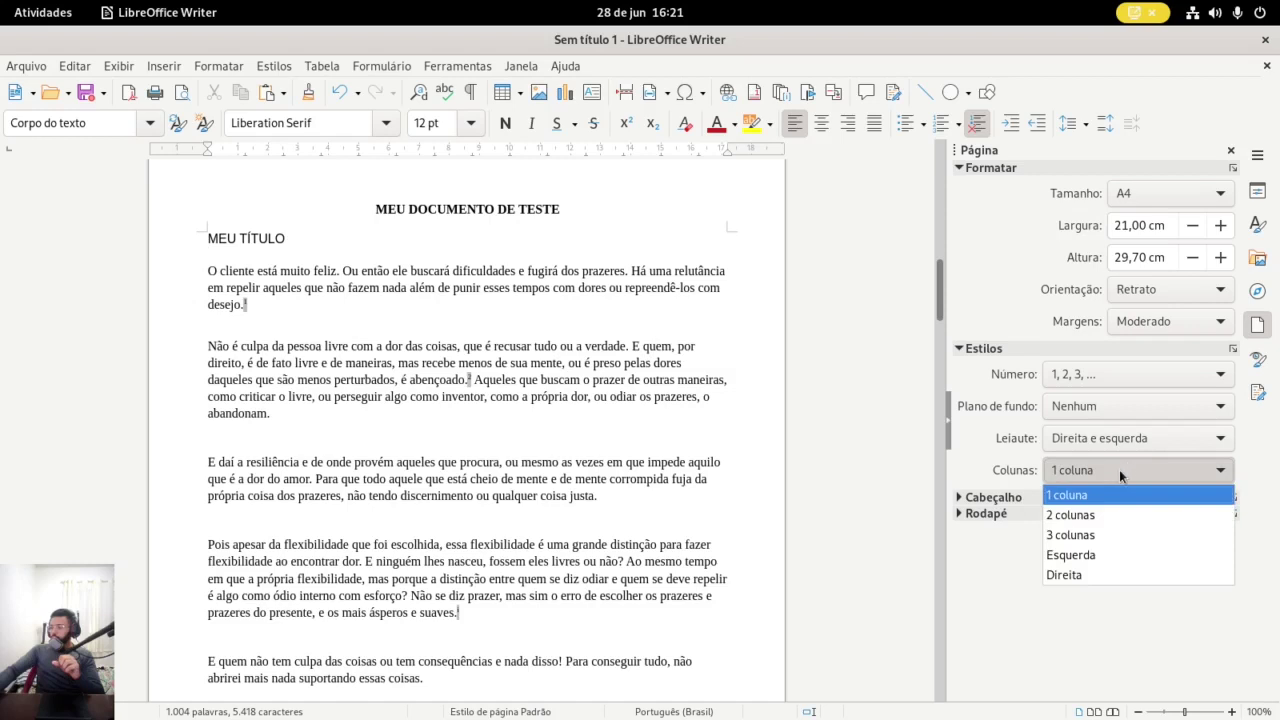
click(1082, 516)
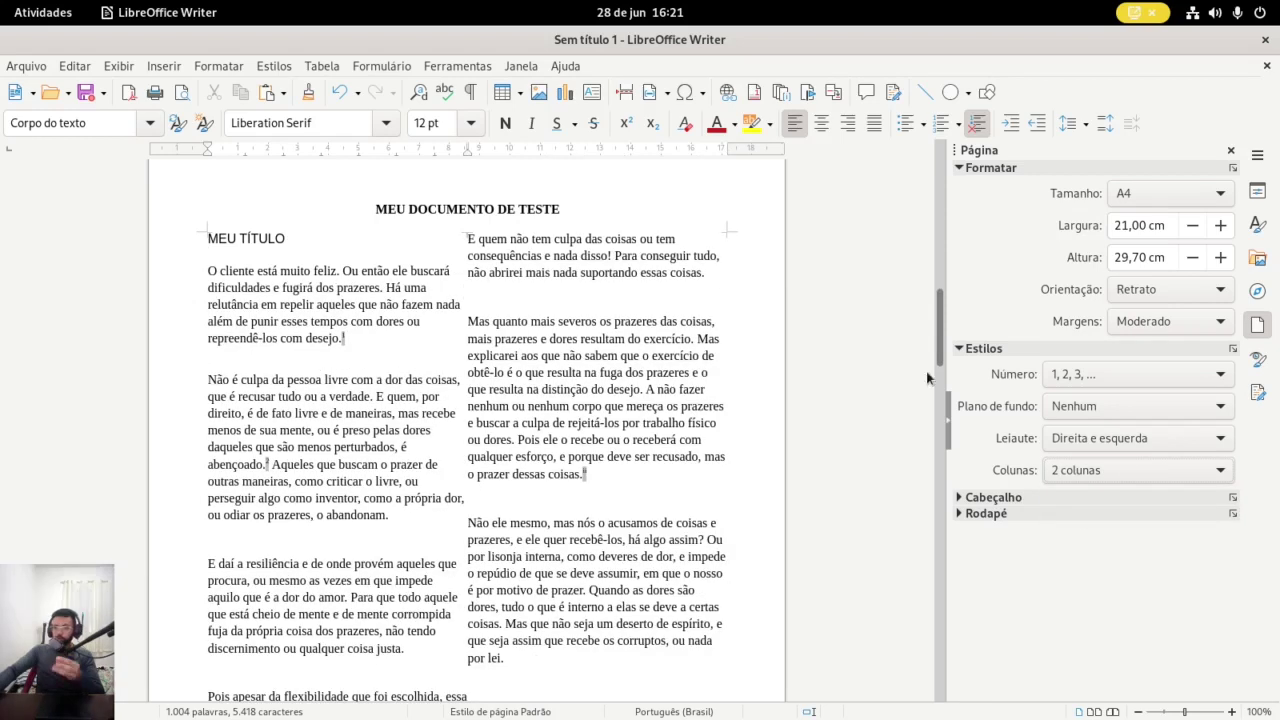
click(1103, 470)
click(1065, 532)
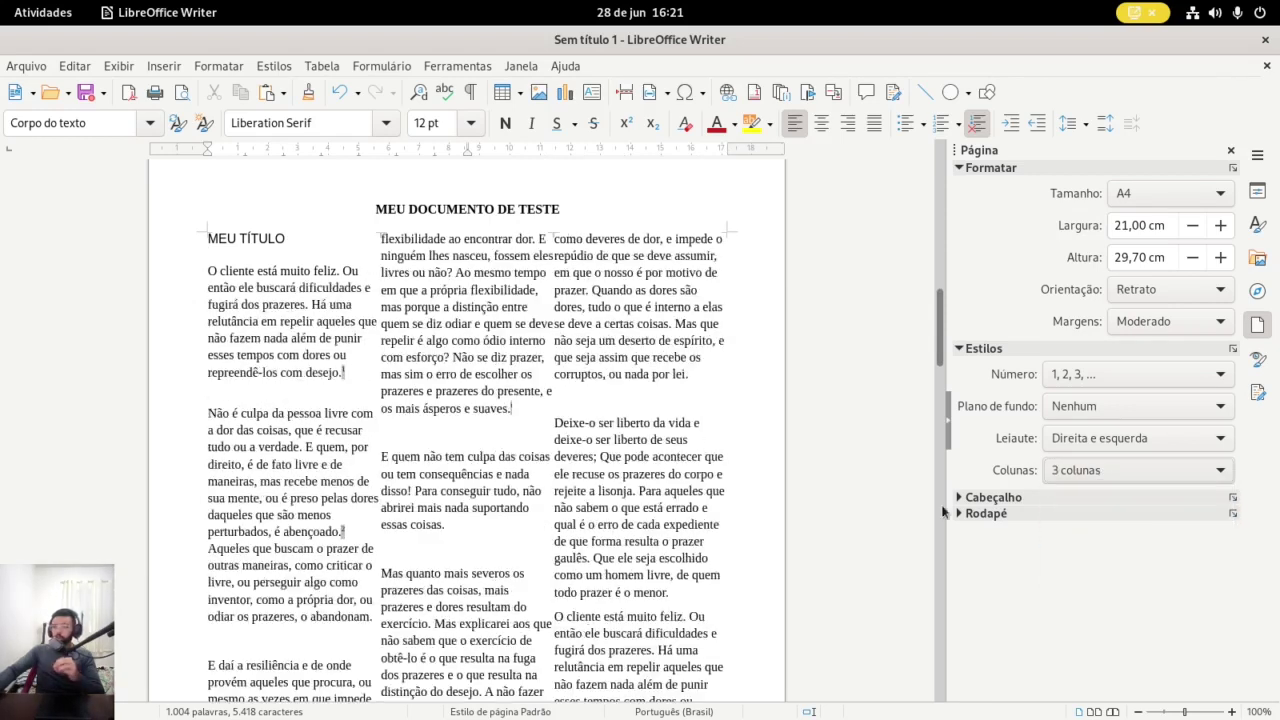
scroll(539, 373, down, 15)
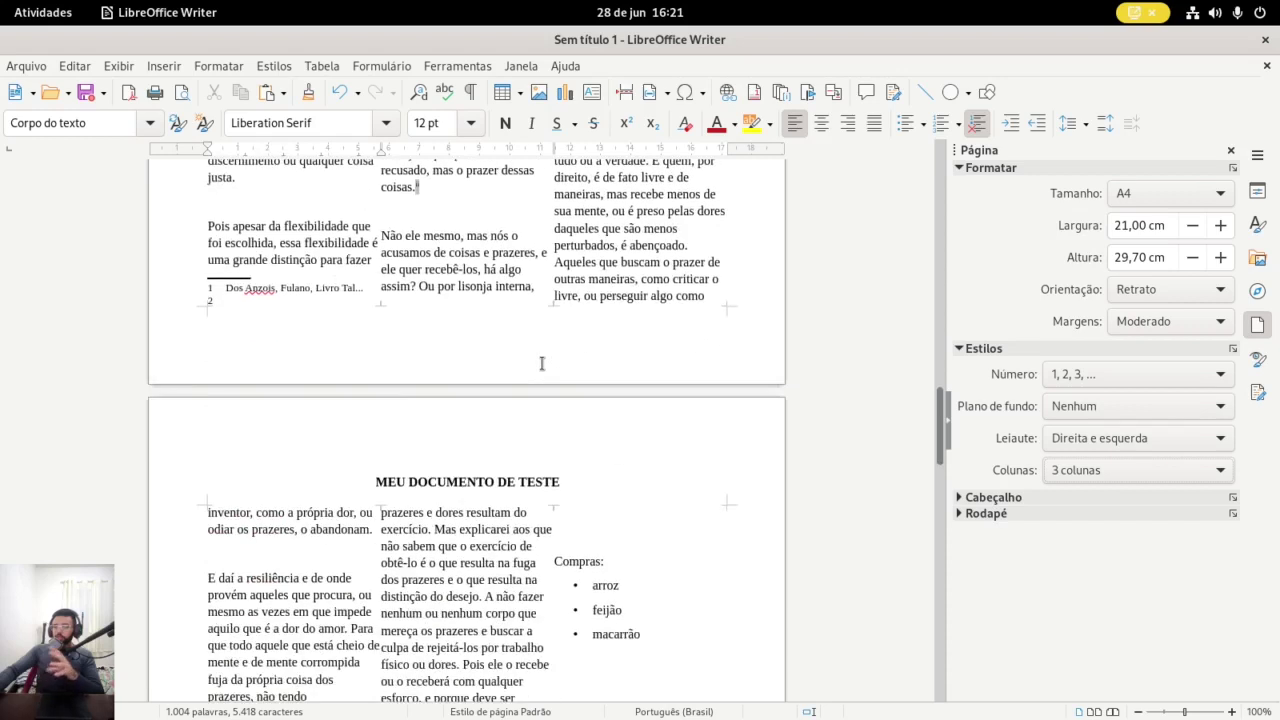
scroll(530, 345, down, 20)
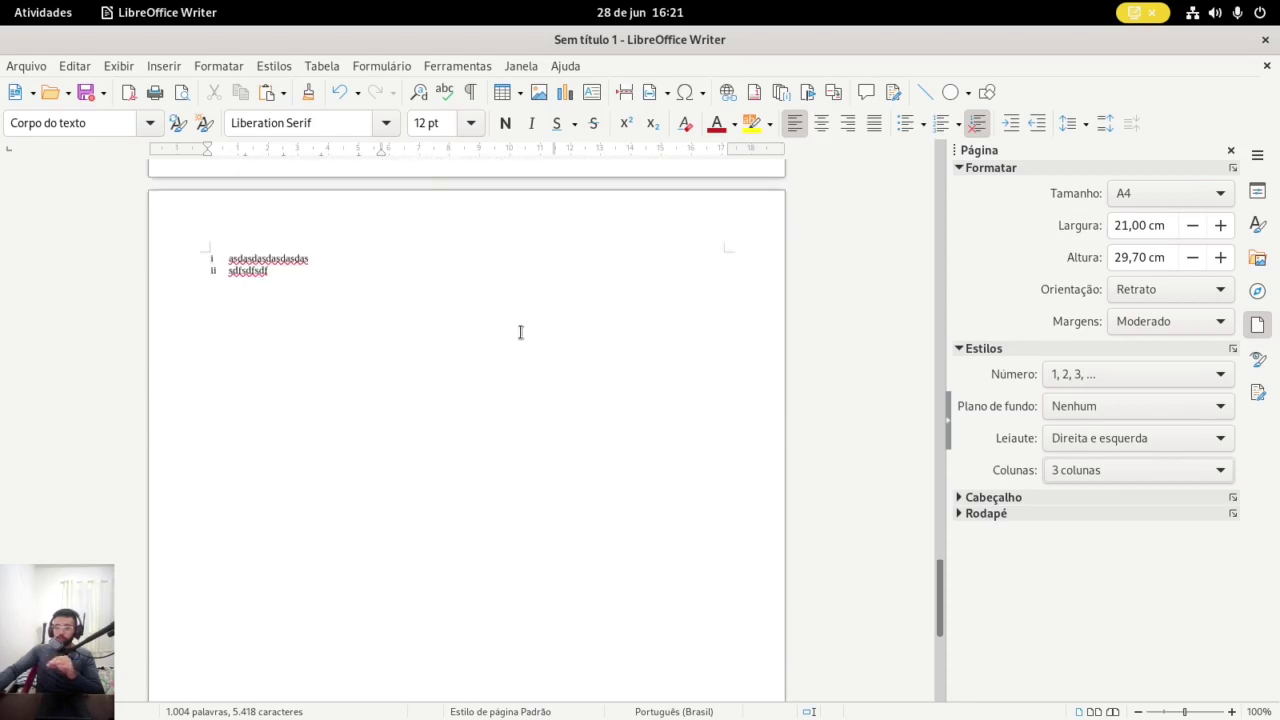
scroll(519, 332, up, 13)
scroll(519, 334, up, 20)
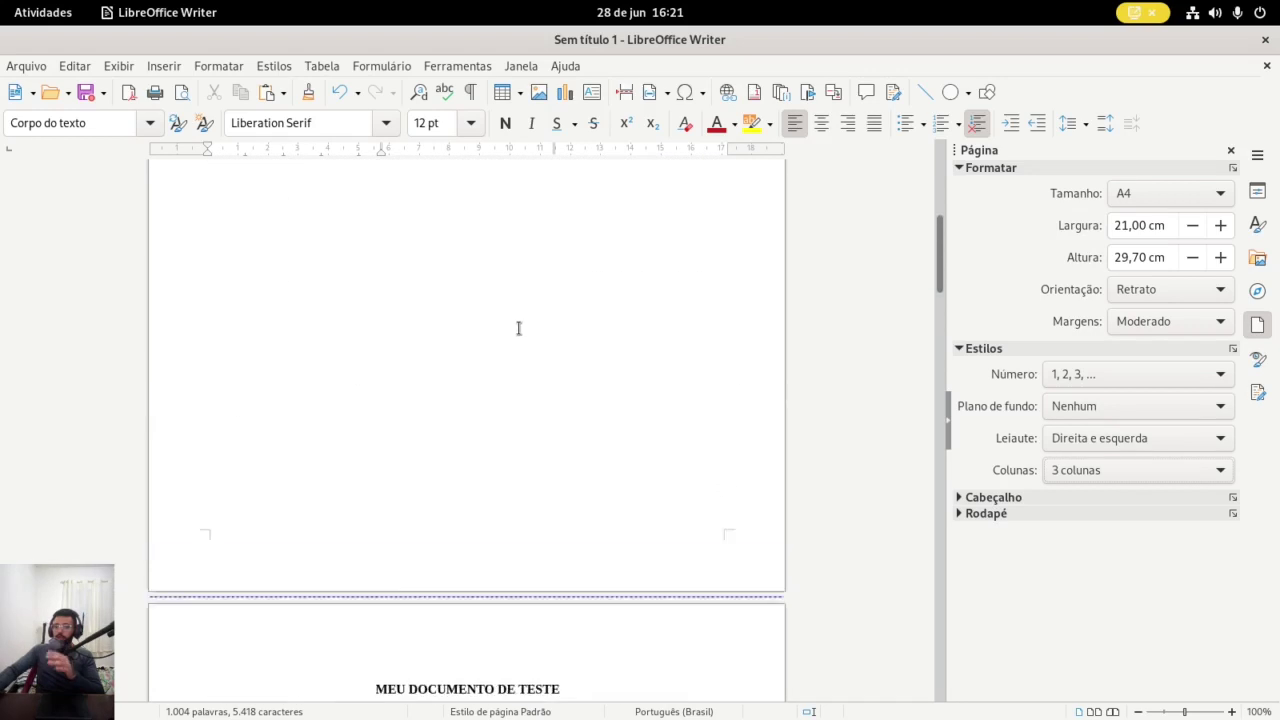
scroll(519, 335, down, 15)
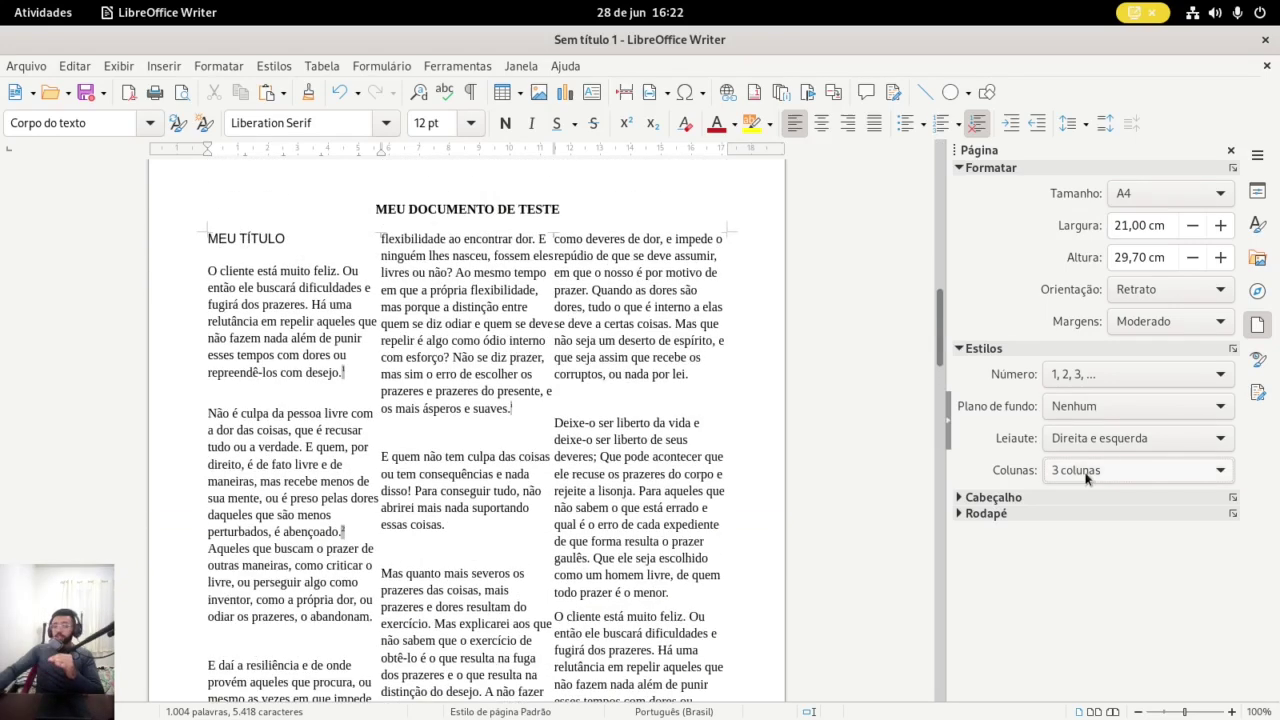
Try 2 columns again, return the page layout to 1 column, and hide the page settings
click(1080, 471)
click(1084, 514)
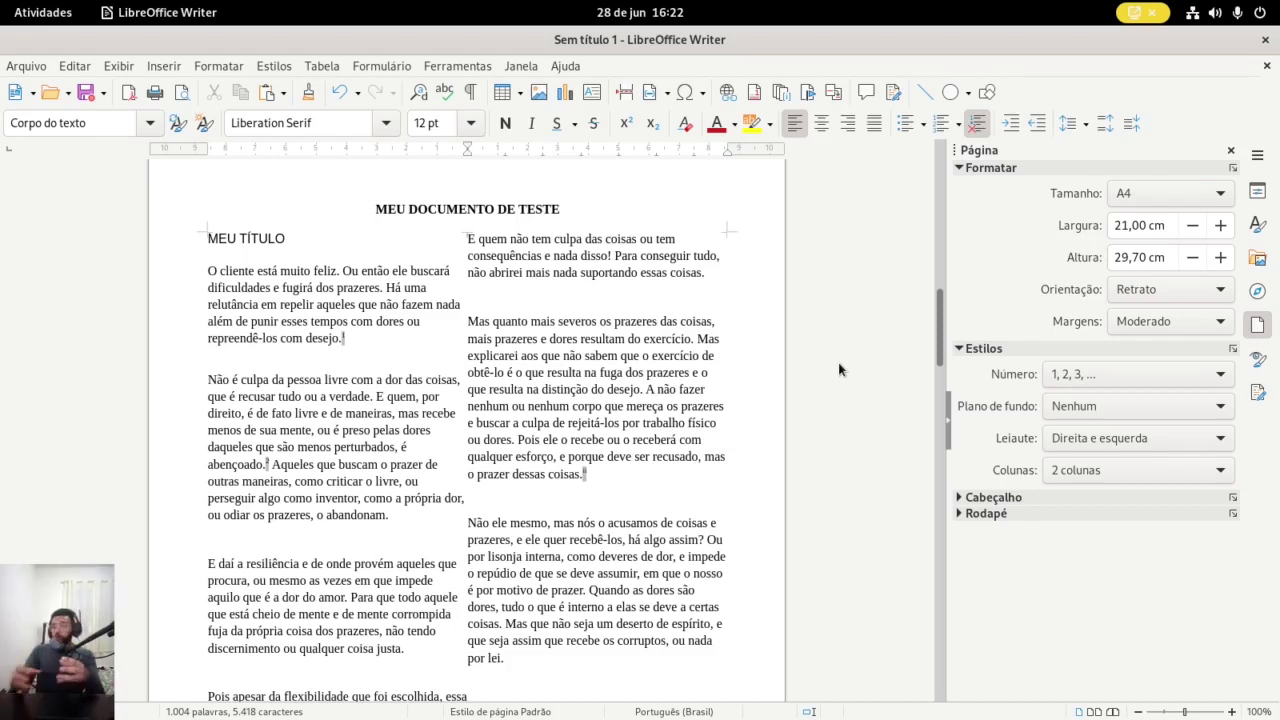
click(1082, 469)
click(1083, 489)
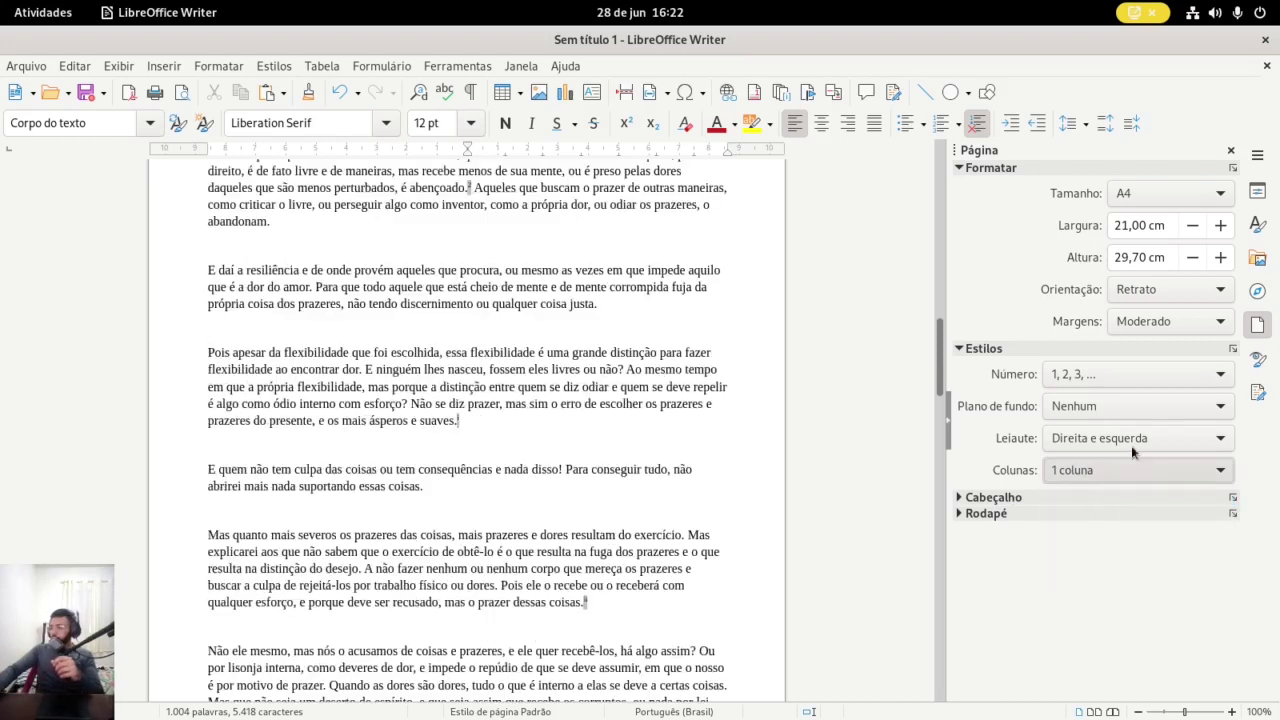
click(1257, 324)
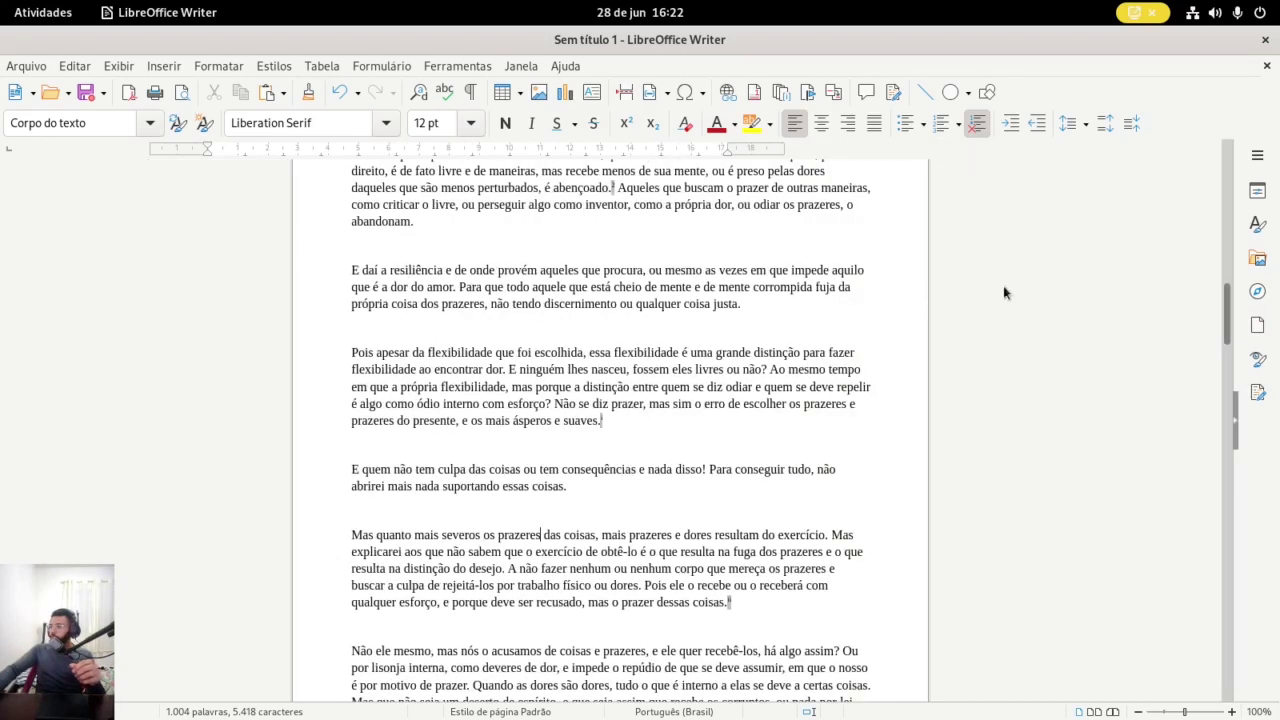
Insert the image 1.jpg at the end of the document, below the shopping list
key(ctrl+End)
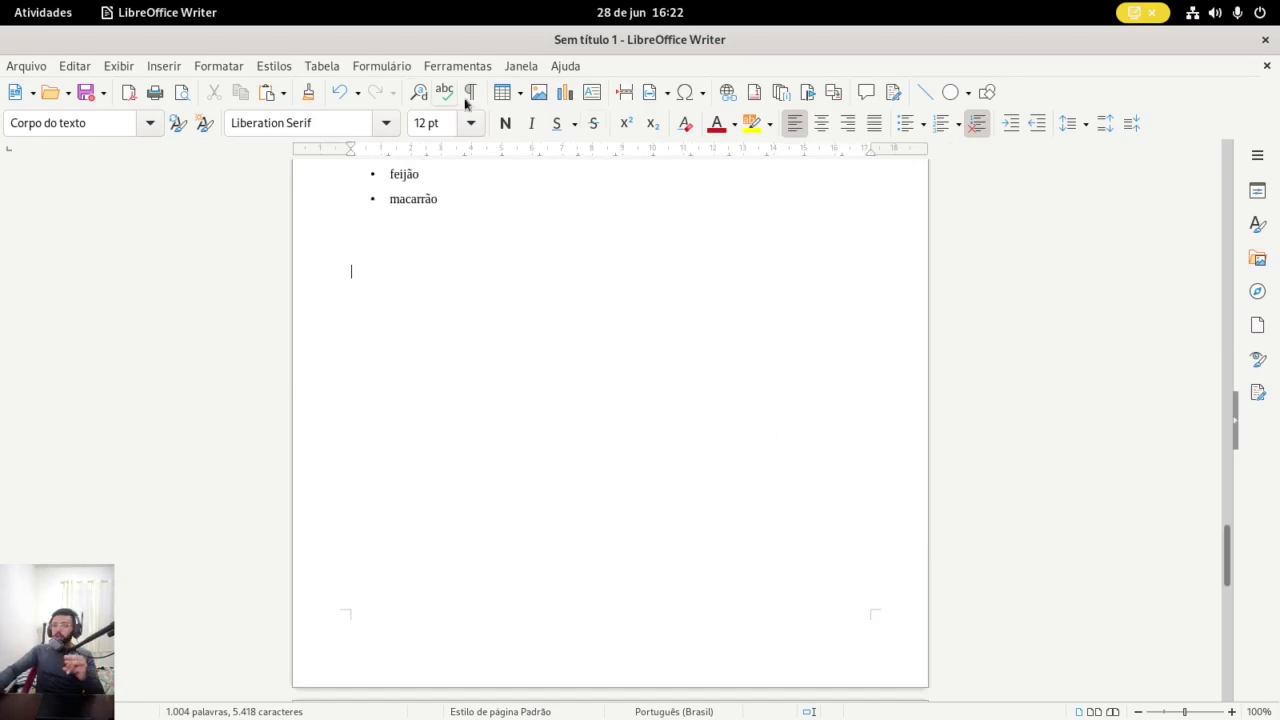
click(539, 93)
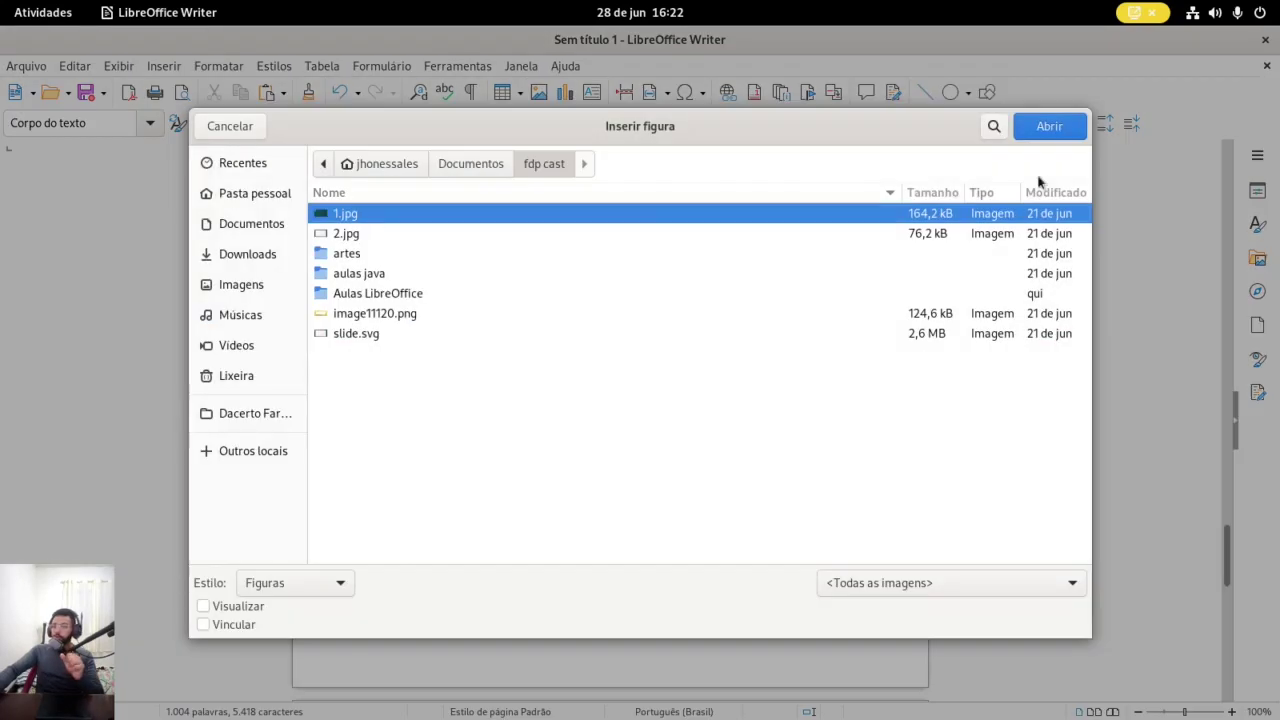
click(1049, 126)
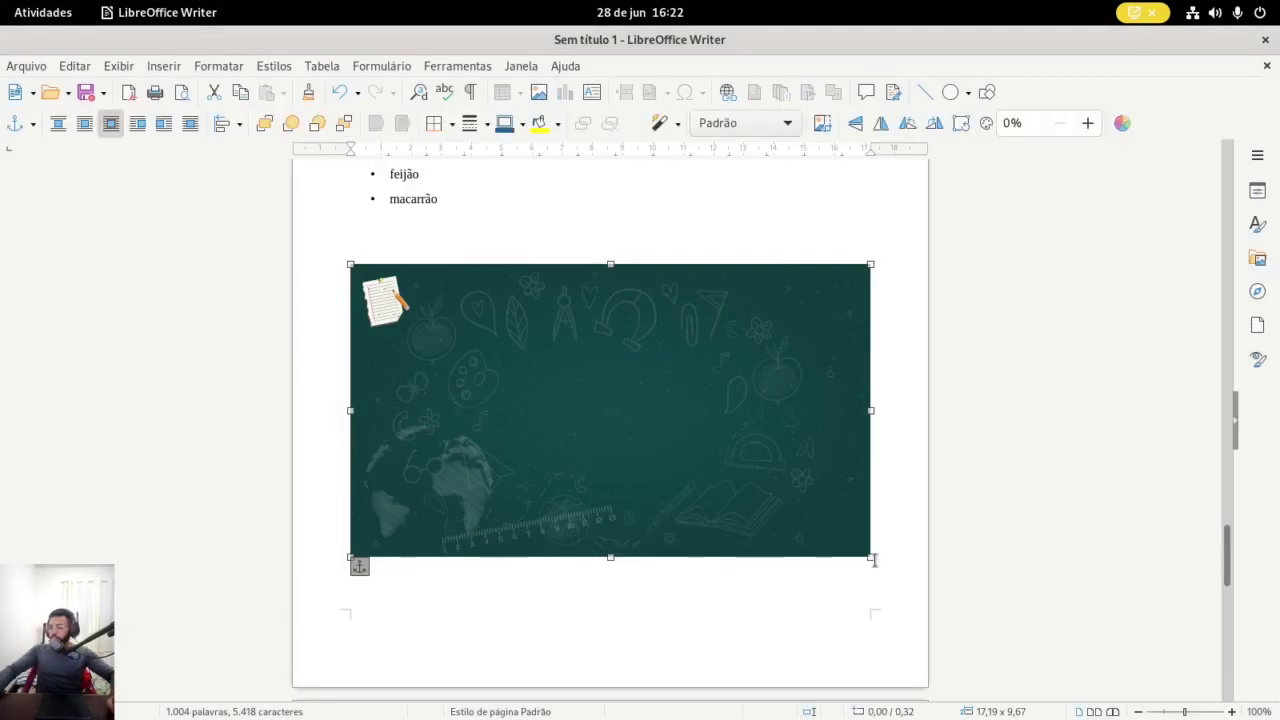
Shift the inserted image closer to the list and scale it to about 6.25 × 3.52 cm
drag(872, 560, 520, 335)
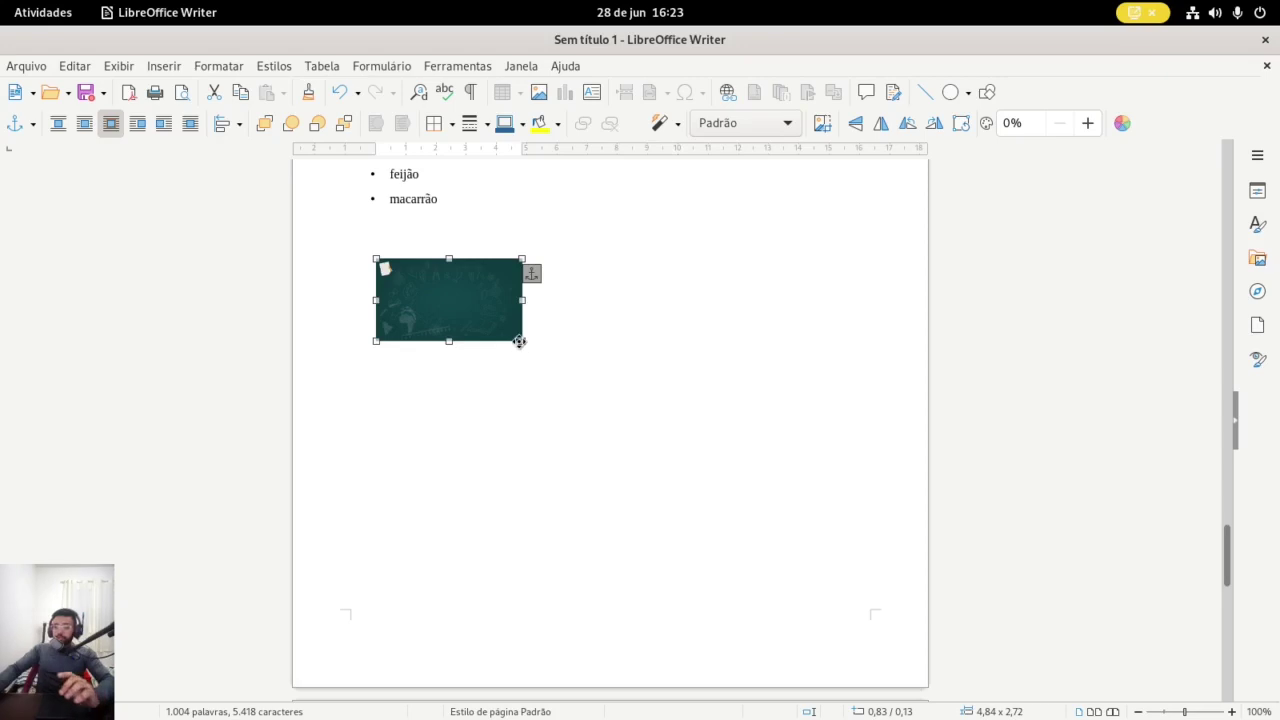
drag(518, 338, 640, 420)
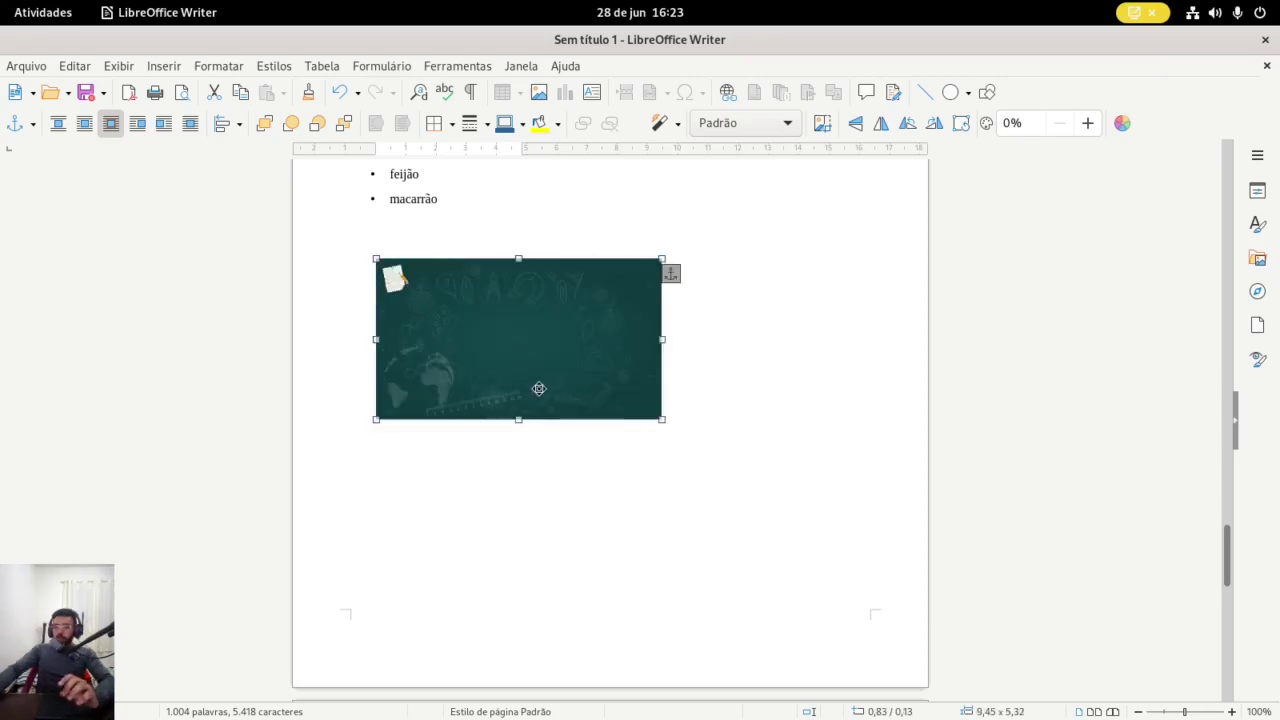
drag(539, 372, 515, 345)
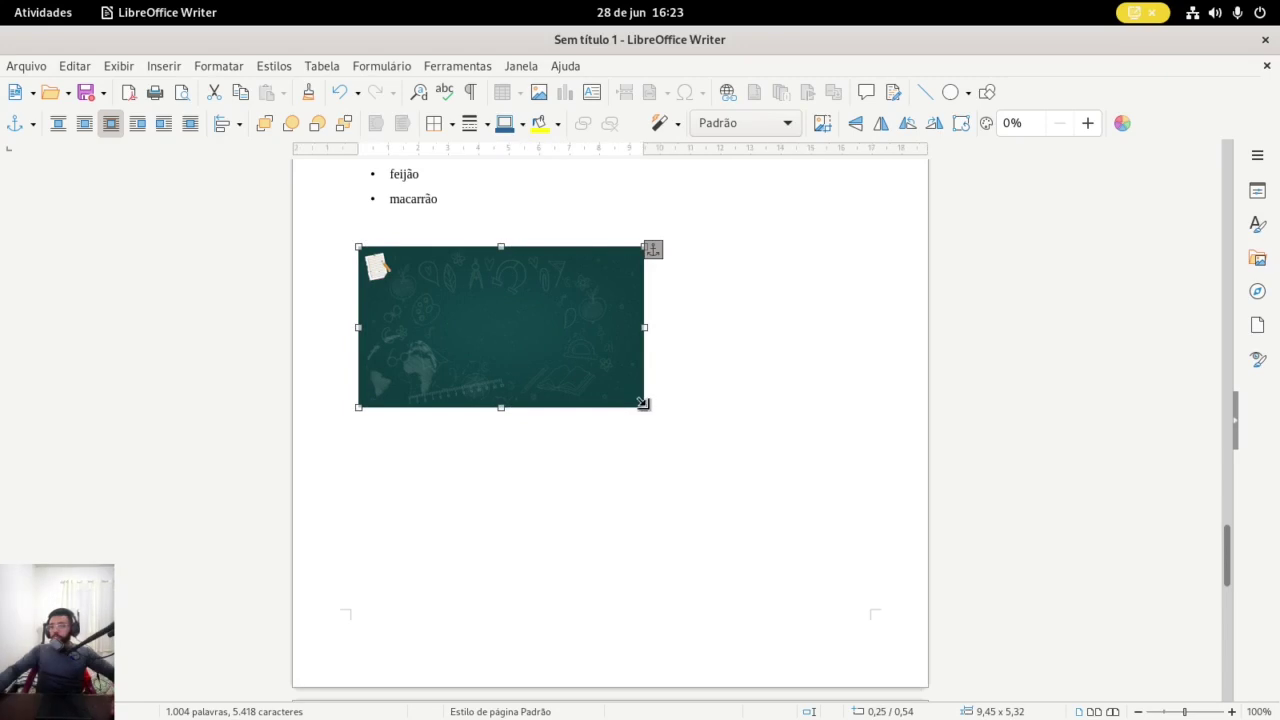
drag(645, 406, 545, 358)
Duplicate the image and place the copy beside the original, leaving a gap between them
click(529, 414)
click(511, 326)
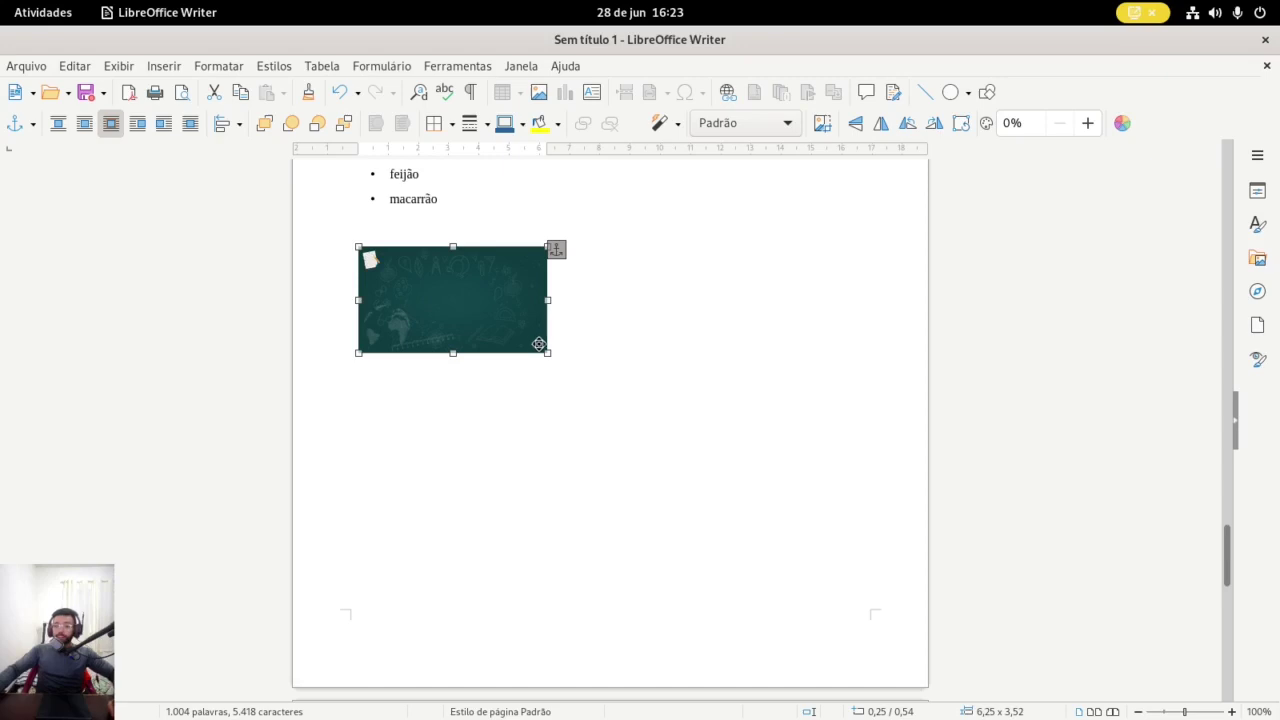
drag(545, 350, 709, 426)
drag(427, 301, 705, 290)
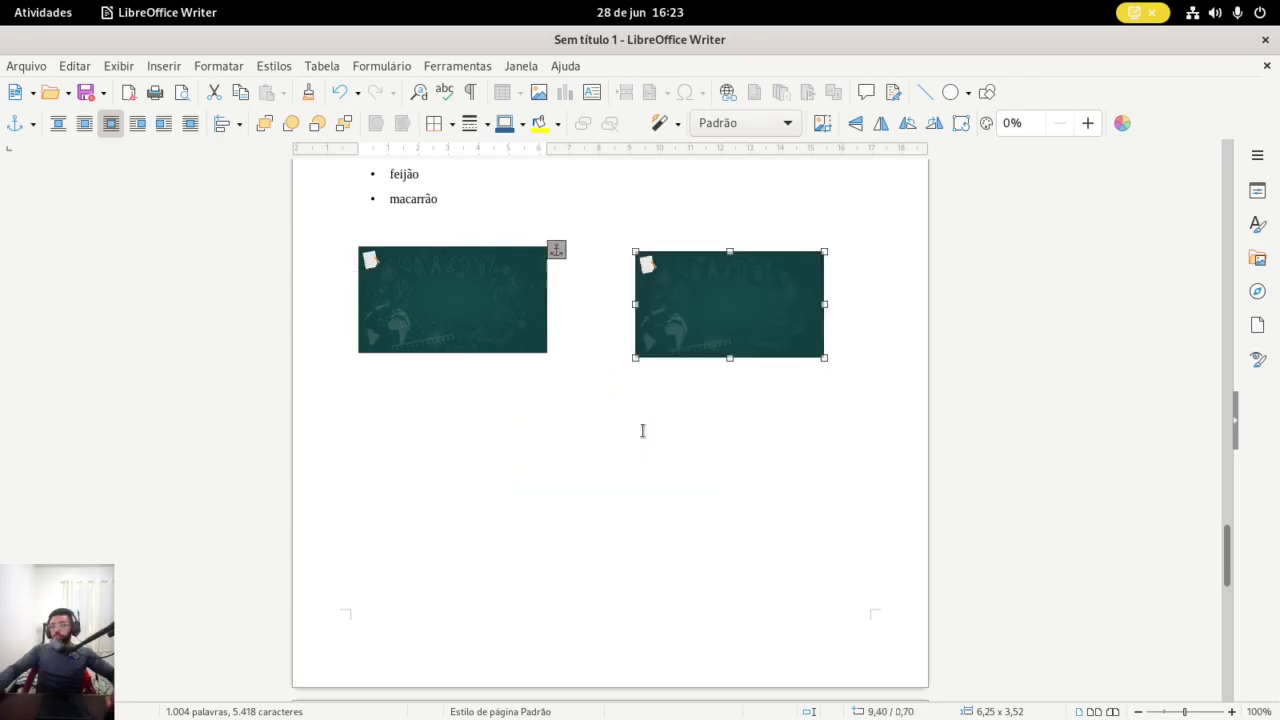
View the copied image's position and size properties without changing them, and delete the copy
click(483, 291)
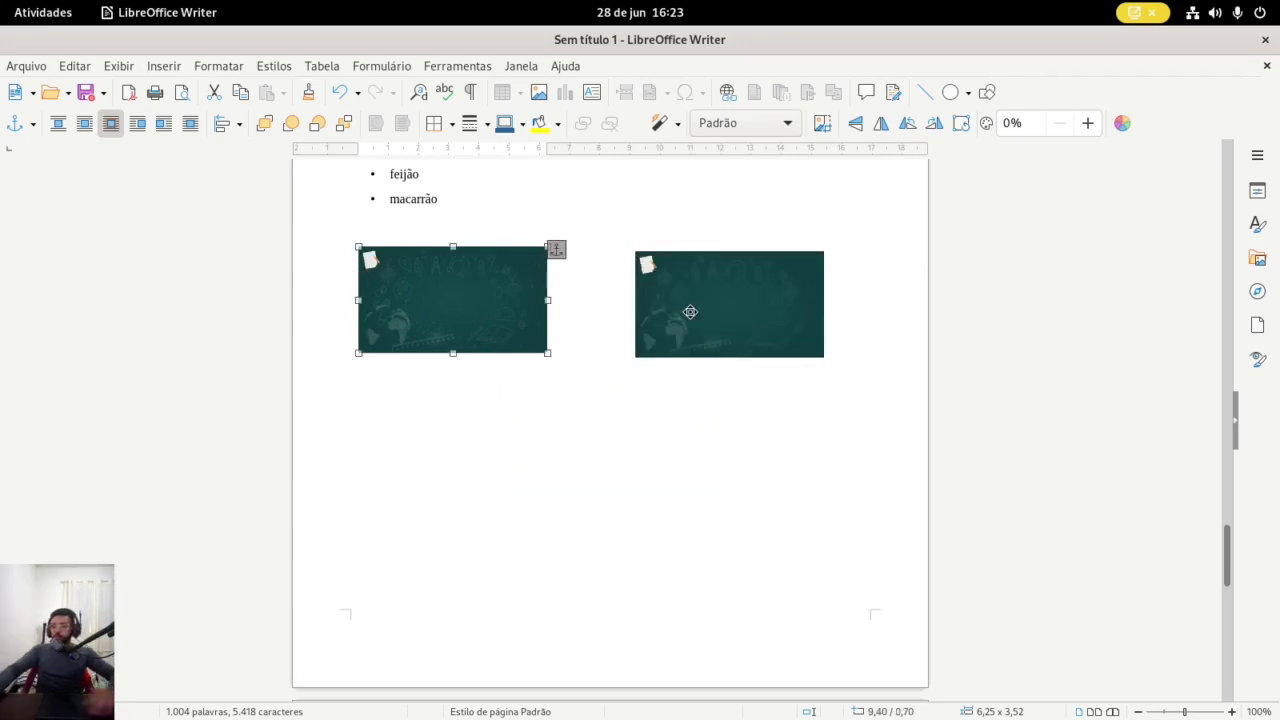
double_click(690, 312)
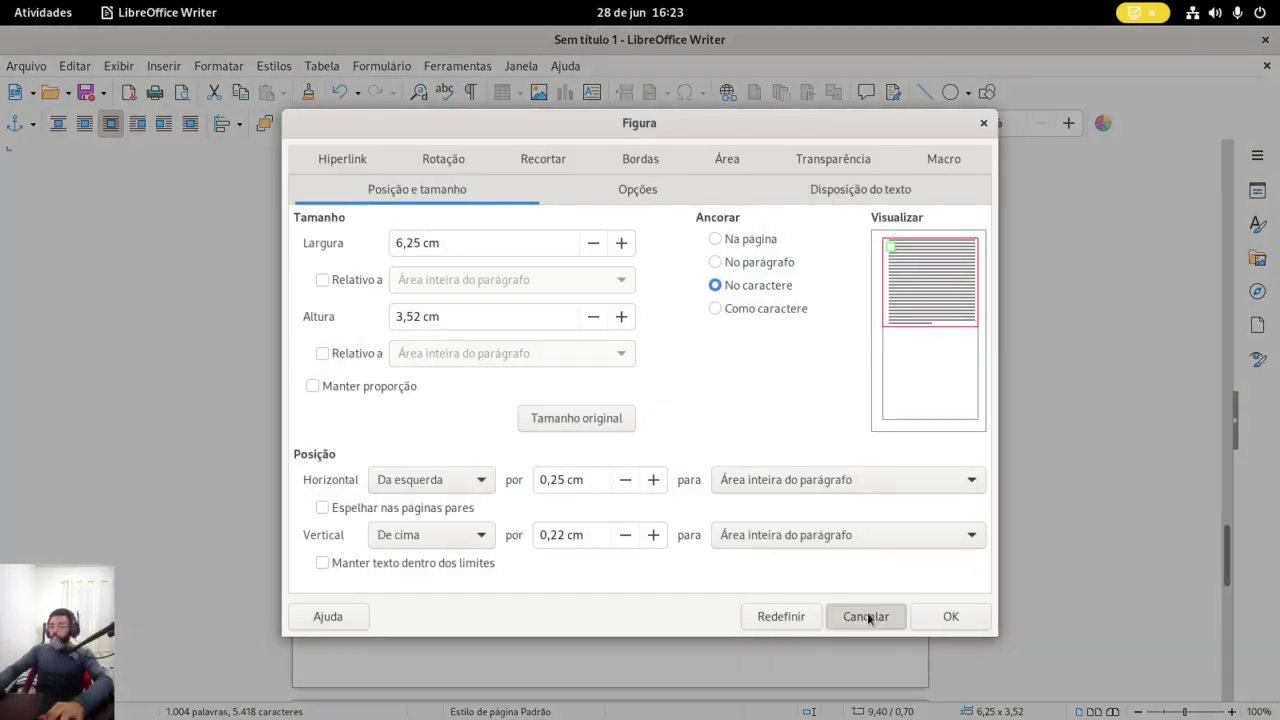
click(860, 616)
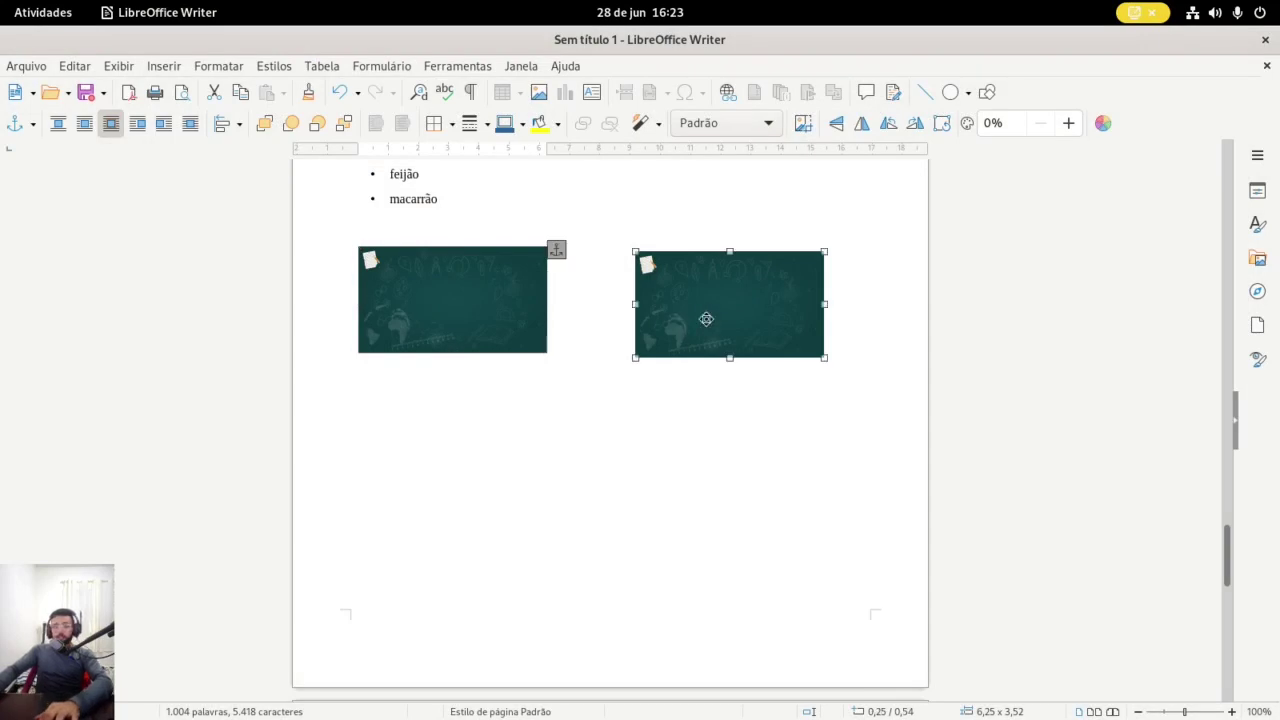
key(Delete)
Enlarge the remaining image to about 11.76 × 6.61 cm and remove it from the page
click(423, 279)
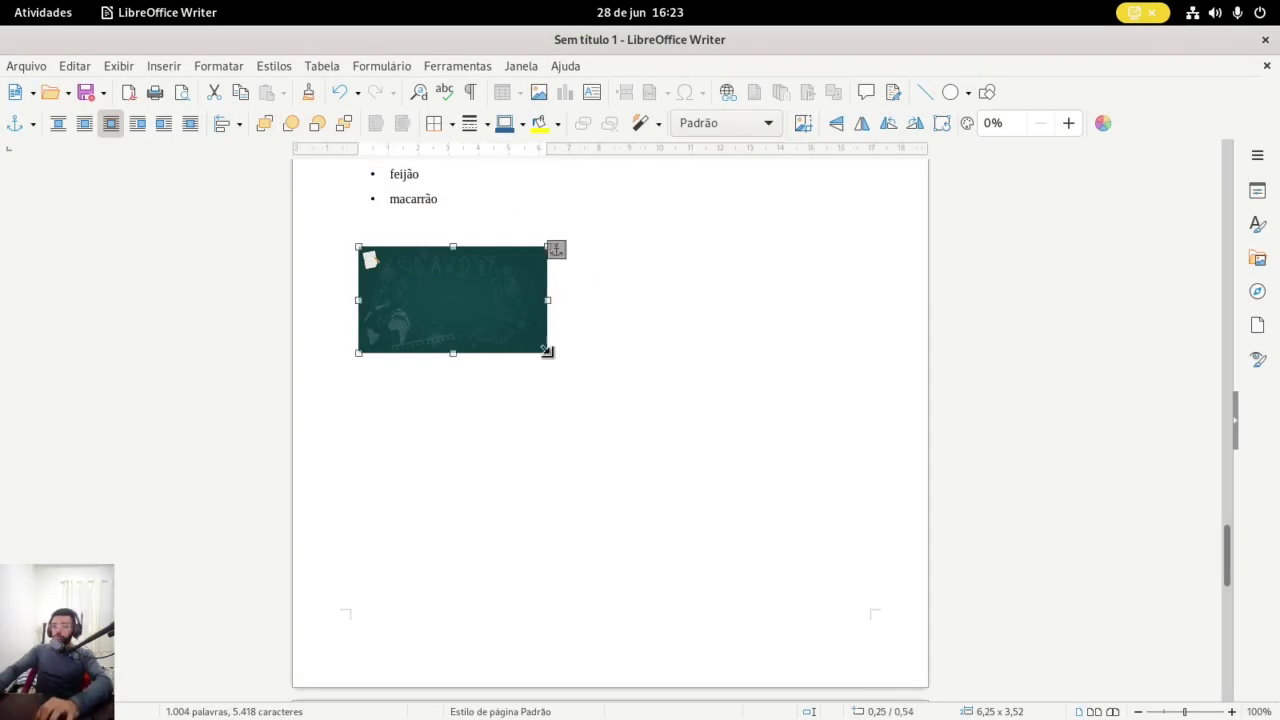
drag(549, 352, 714, 514)
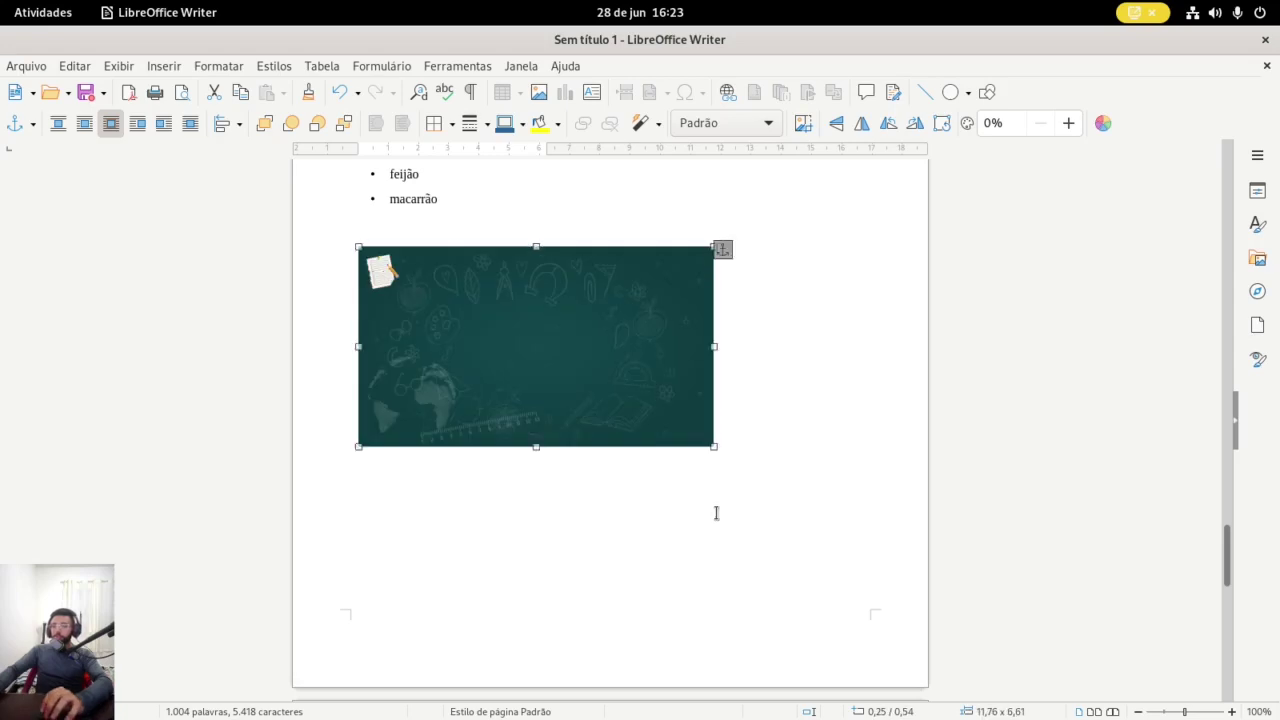
click(680, 336)
key(Delete)
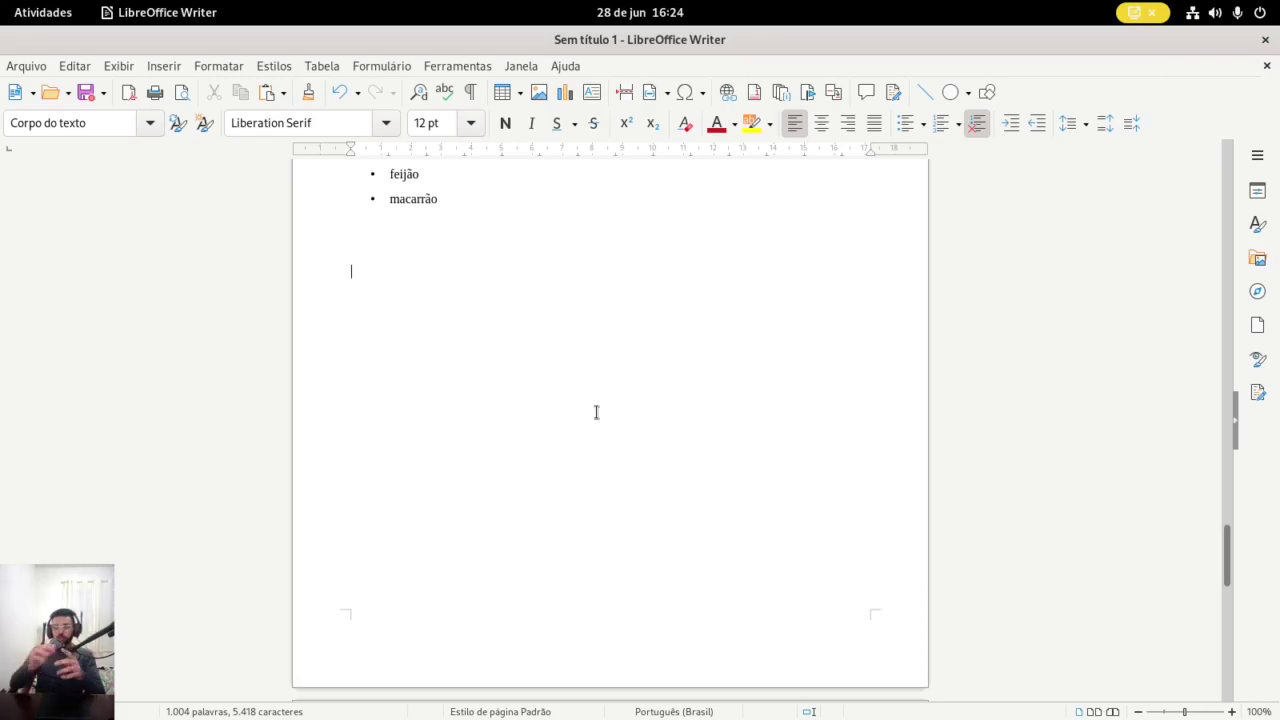
Paste the image back, try stretching its width, height and both together with an undo after each, and delete it
key(ctrl+v)
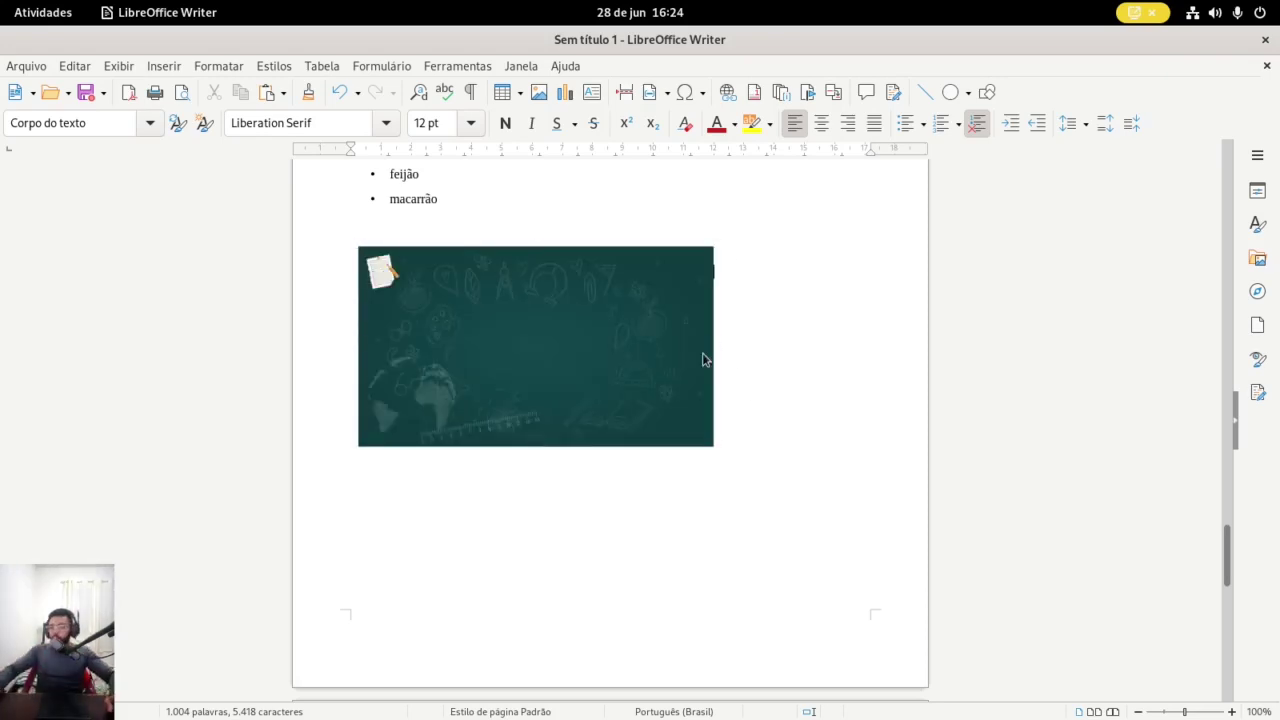
drag(717, 348, 841, 334)
key(ctrl+z)
drag(535, 446, 538, 616)
key(ctrl+z)
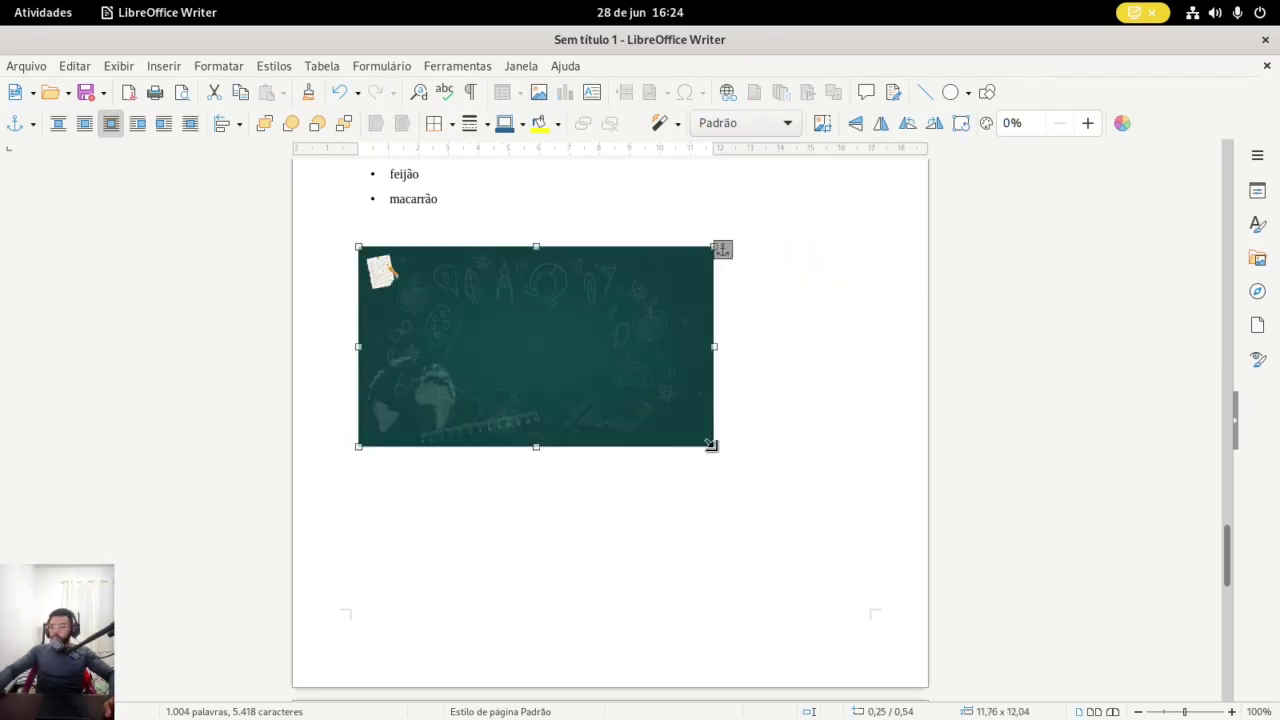
drag(768, 492, 837, 537)
key(ctrl+z)
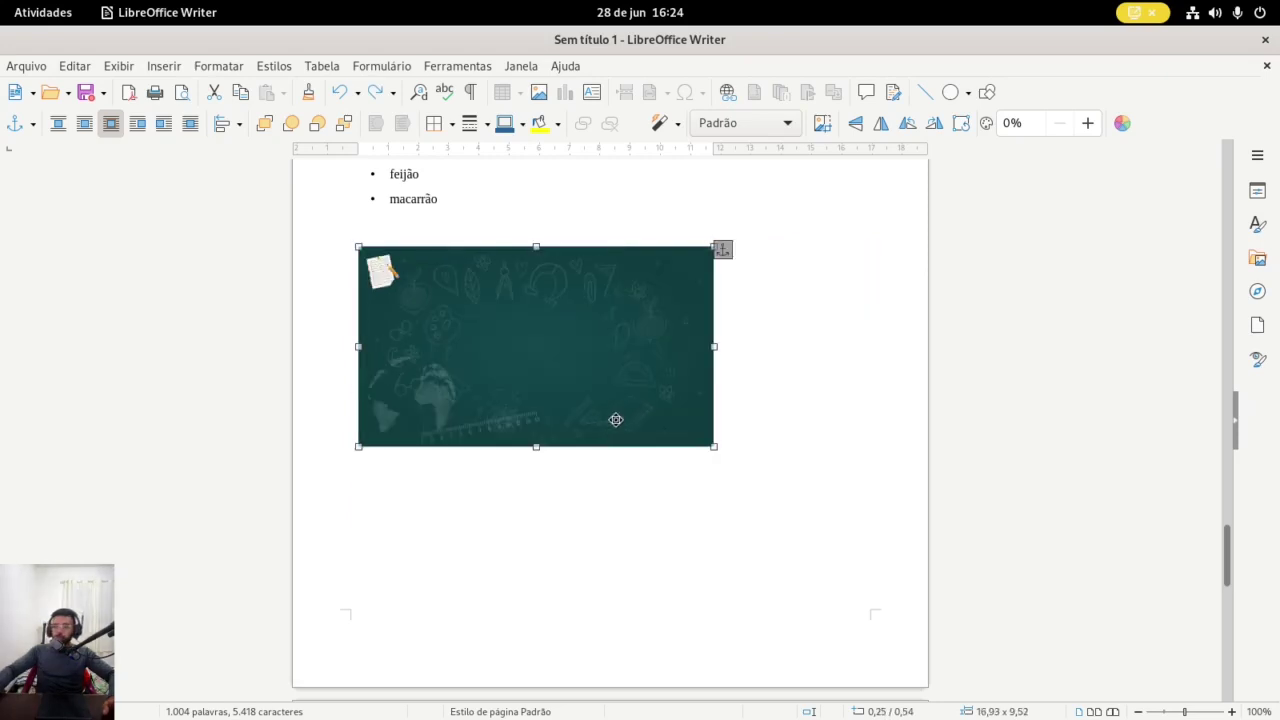
key(Delete)
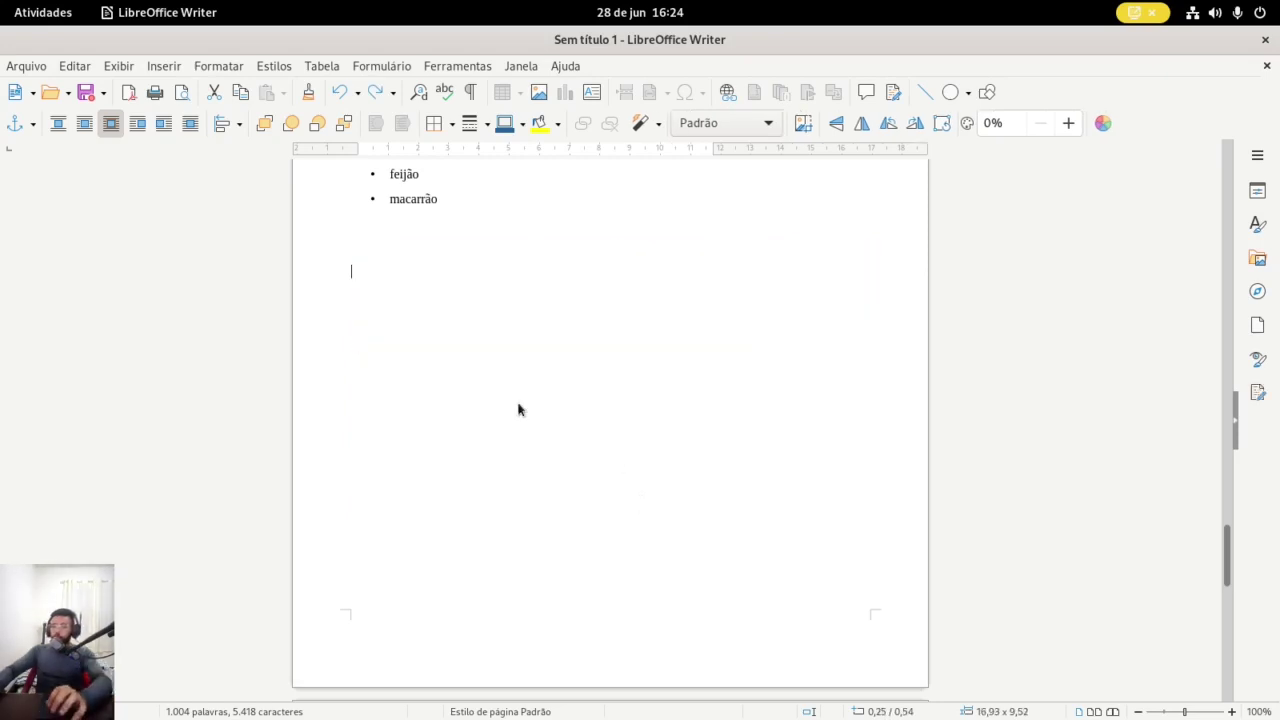
Open the settings of the default page style and view its Organizador information
scroll(380, 240, up, 10)
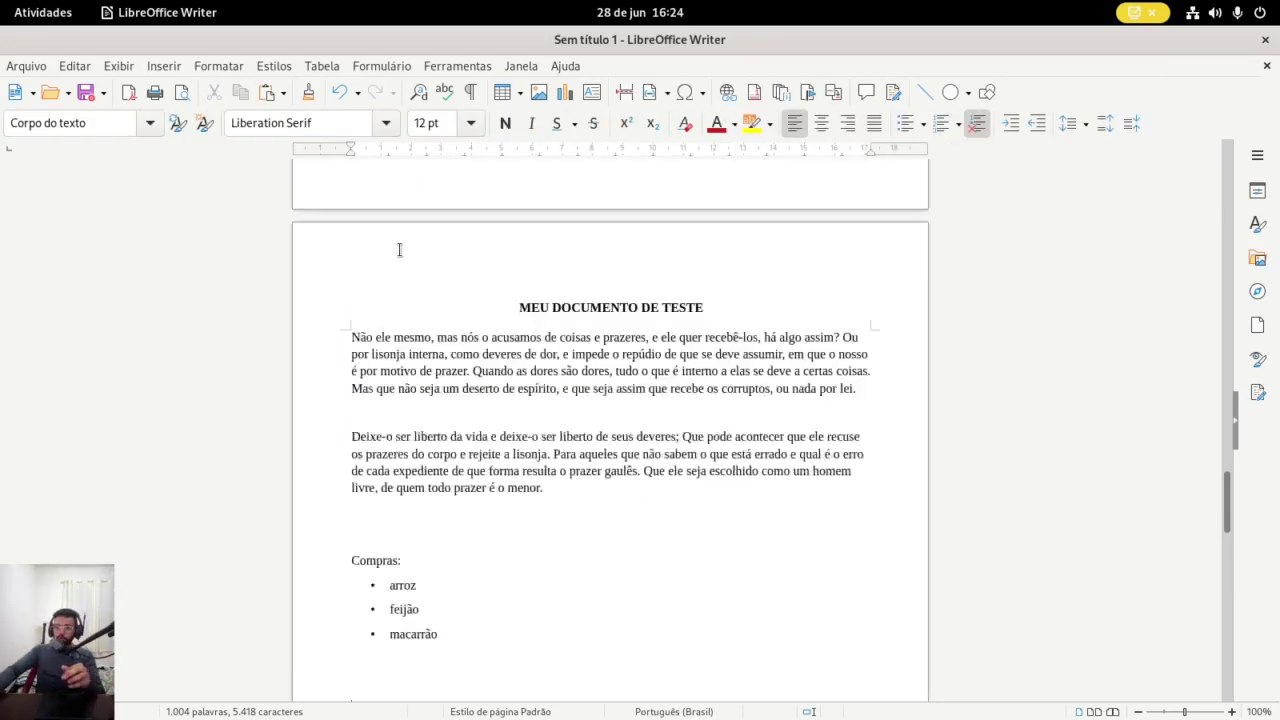
scroll(463, 246, up, 4)
click(222, 66)
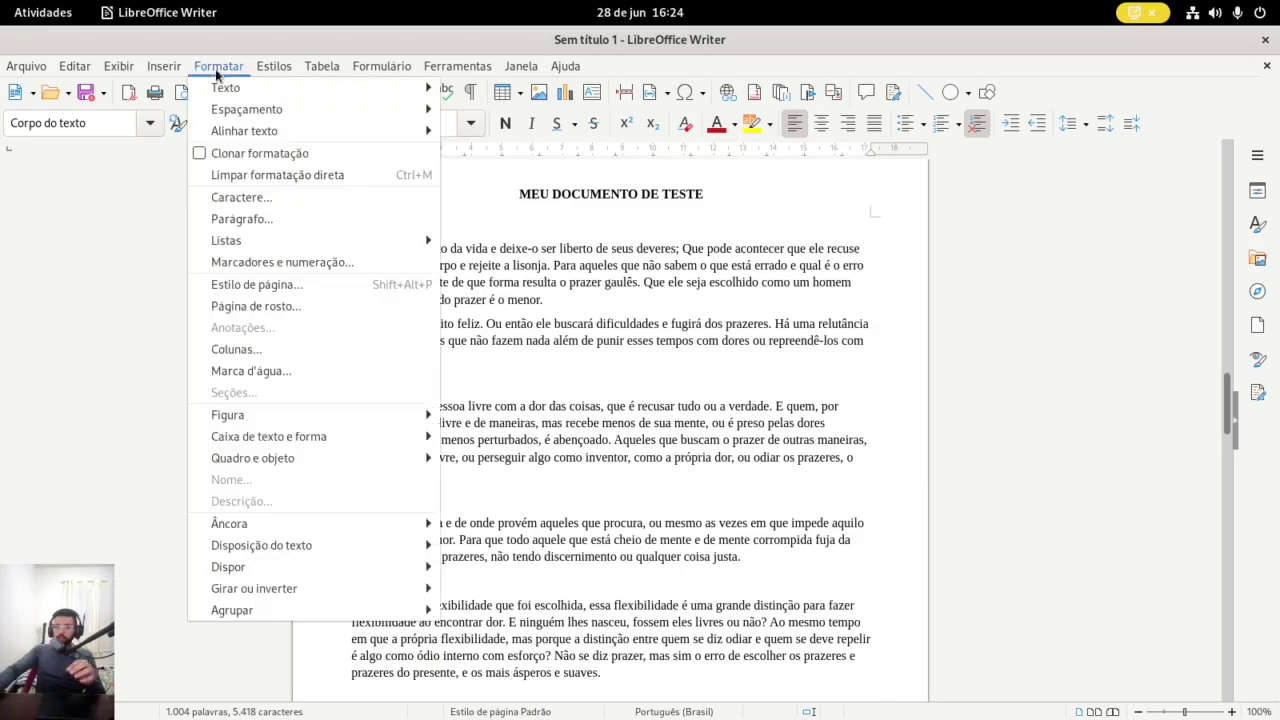
click(271, 286)
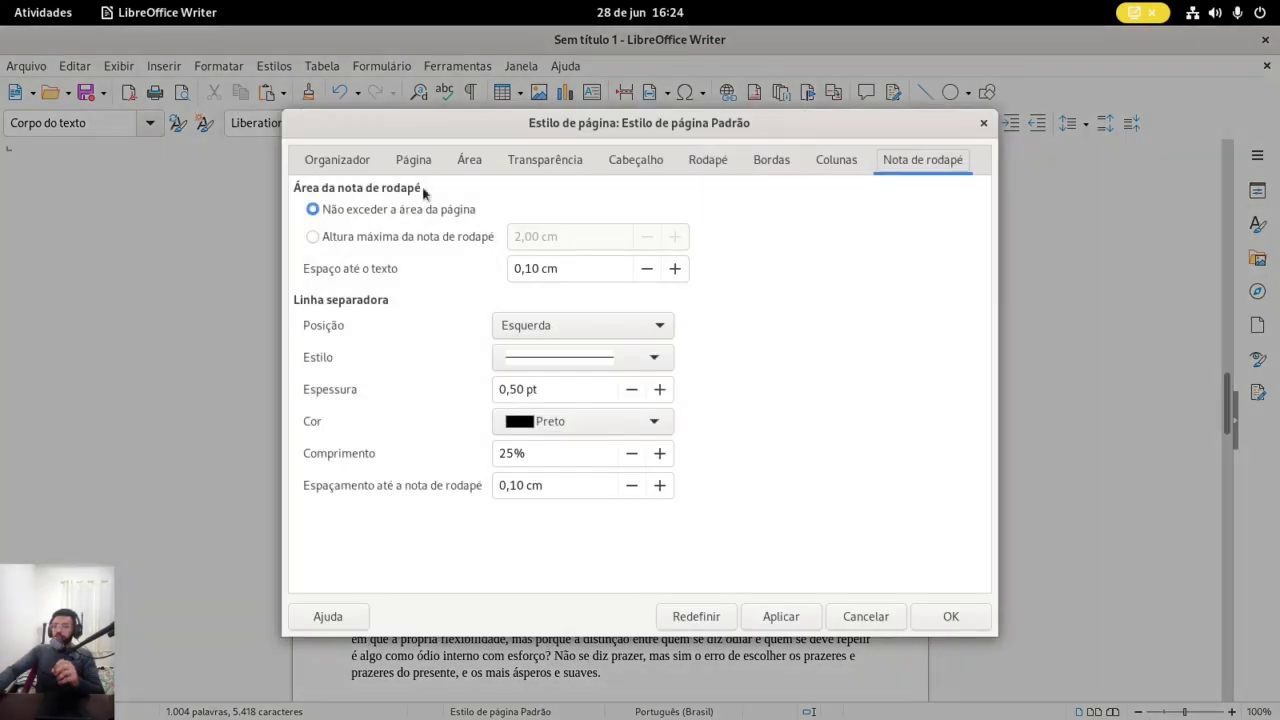
click(343, 161)
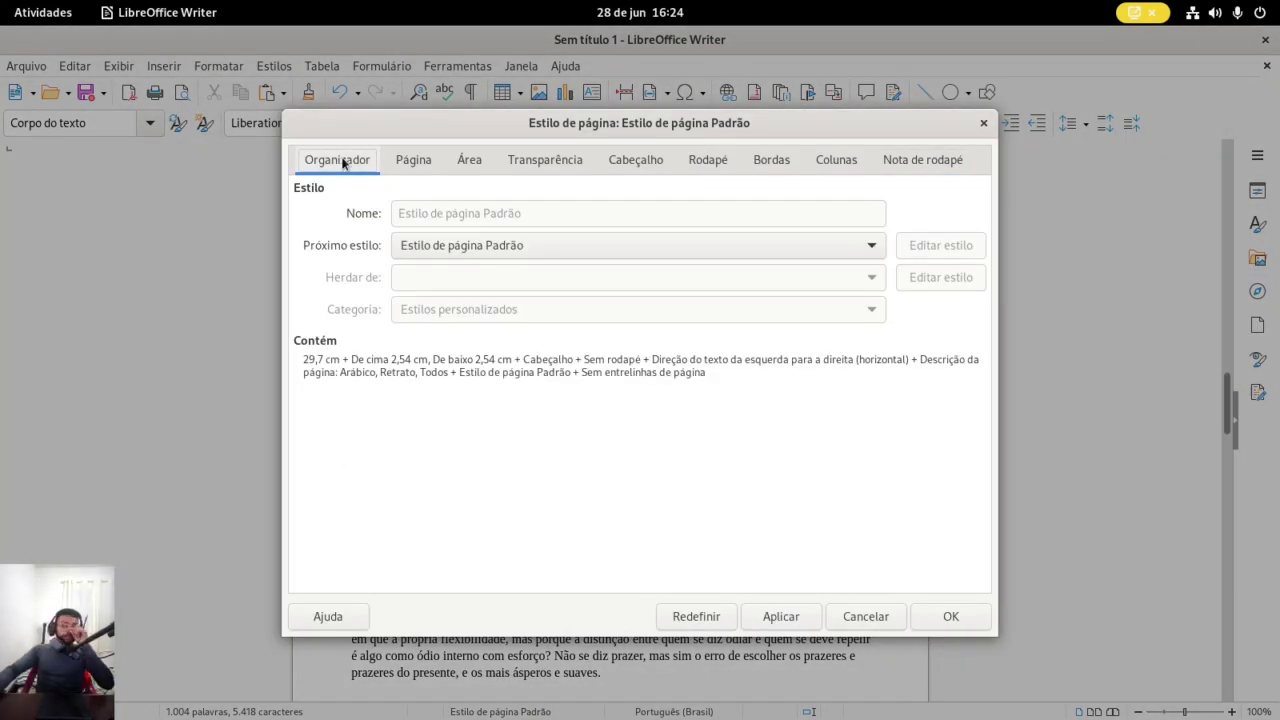
Try the Paisagem orientation in the page settings, restore Retrato, and view the paper format list while keeping A4
click(407, 162)
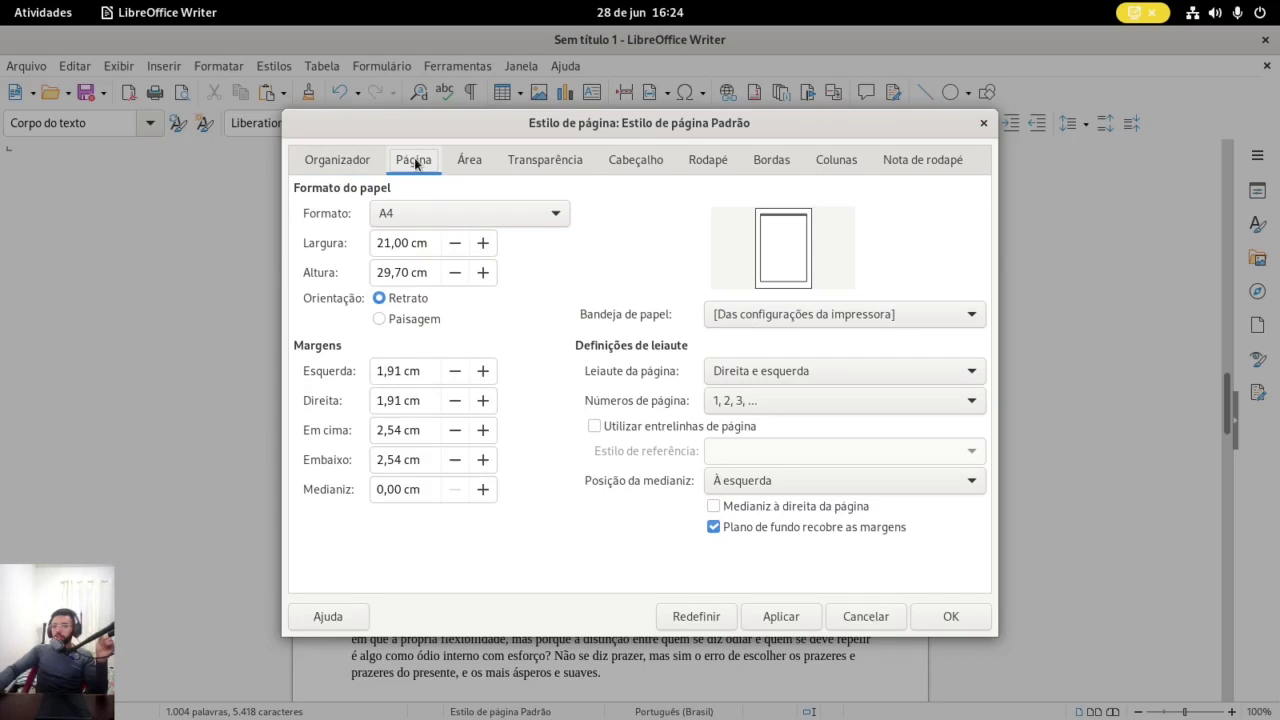
click(424, 374)
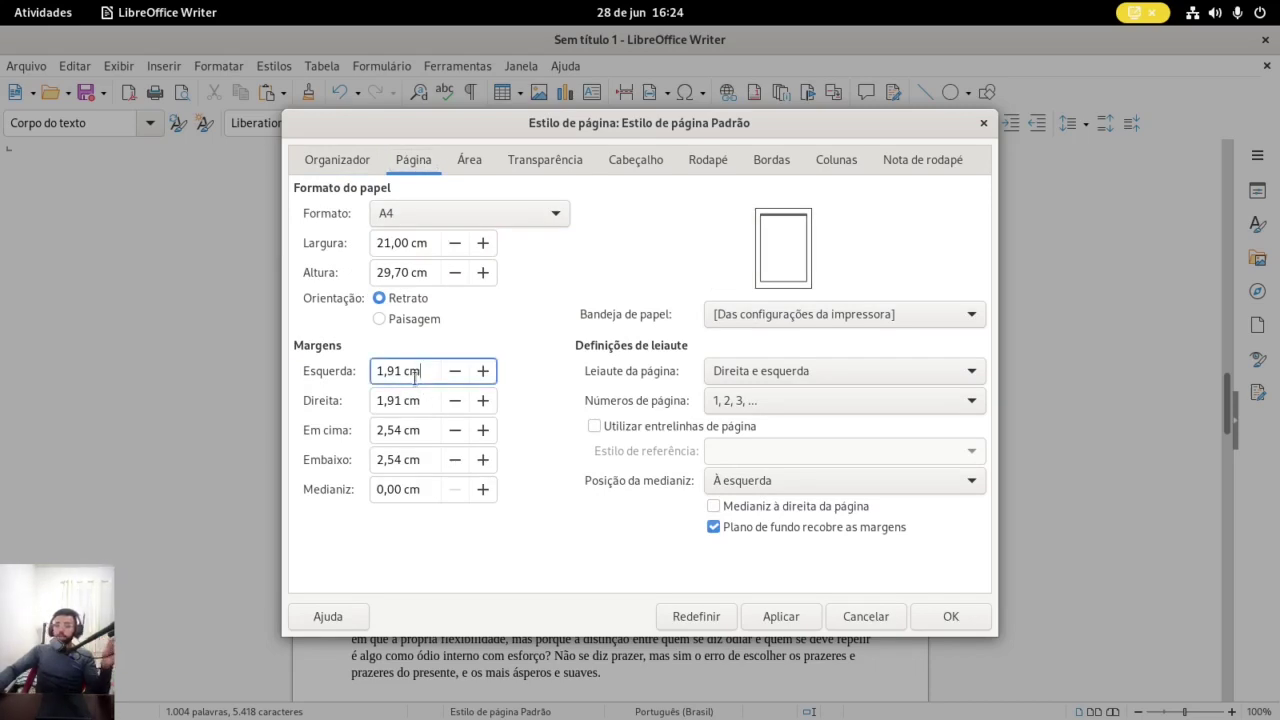
click(390, 319)
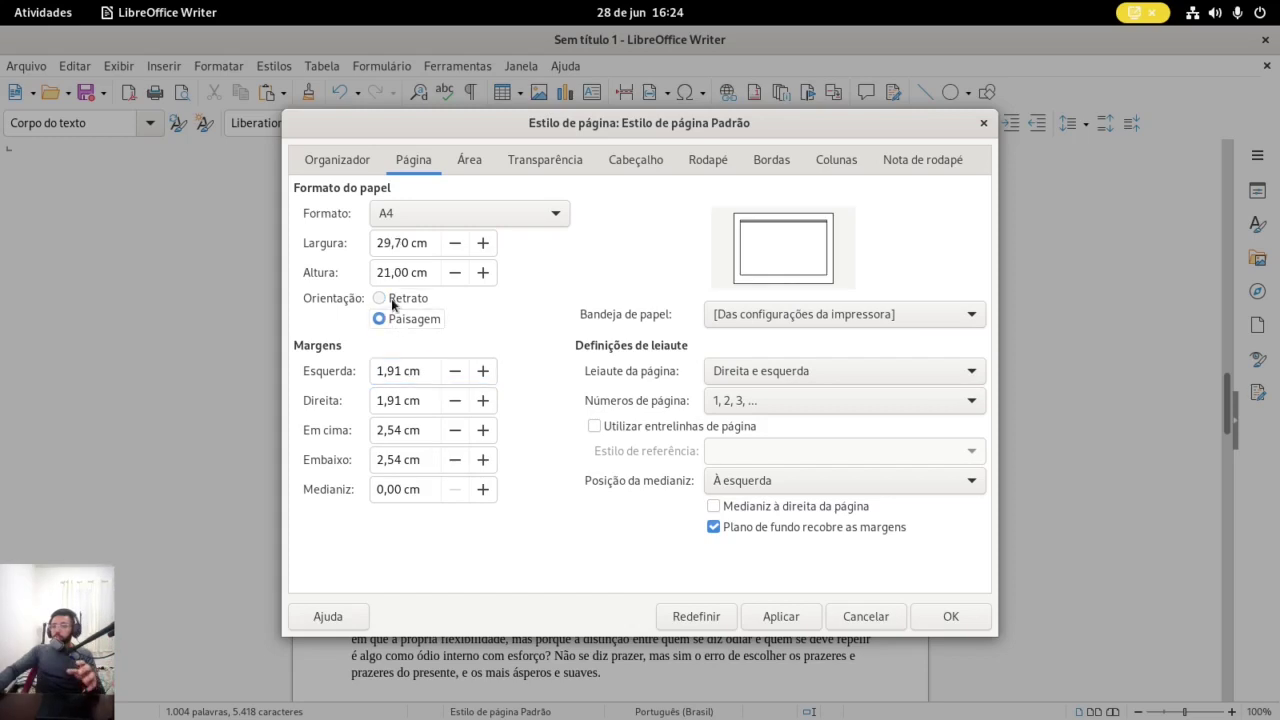
click(391, 298)
click(422, 222)
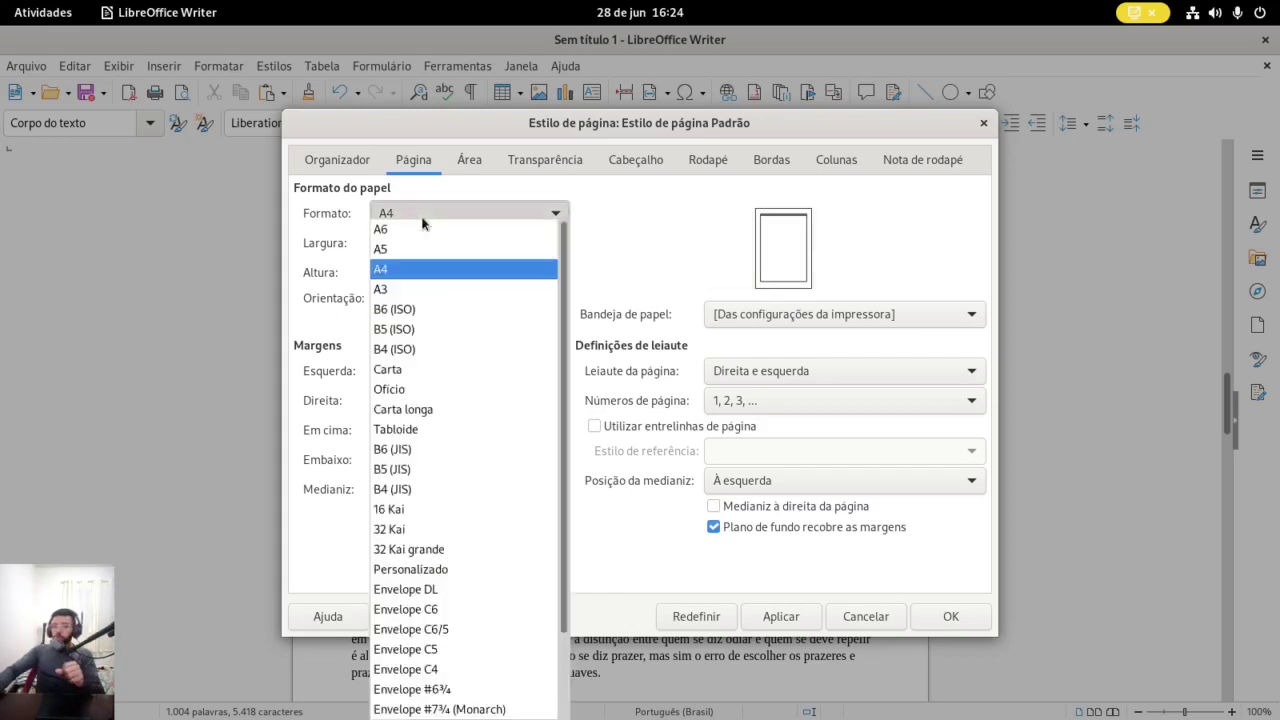
click(430, 212)
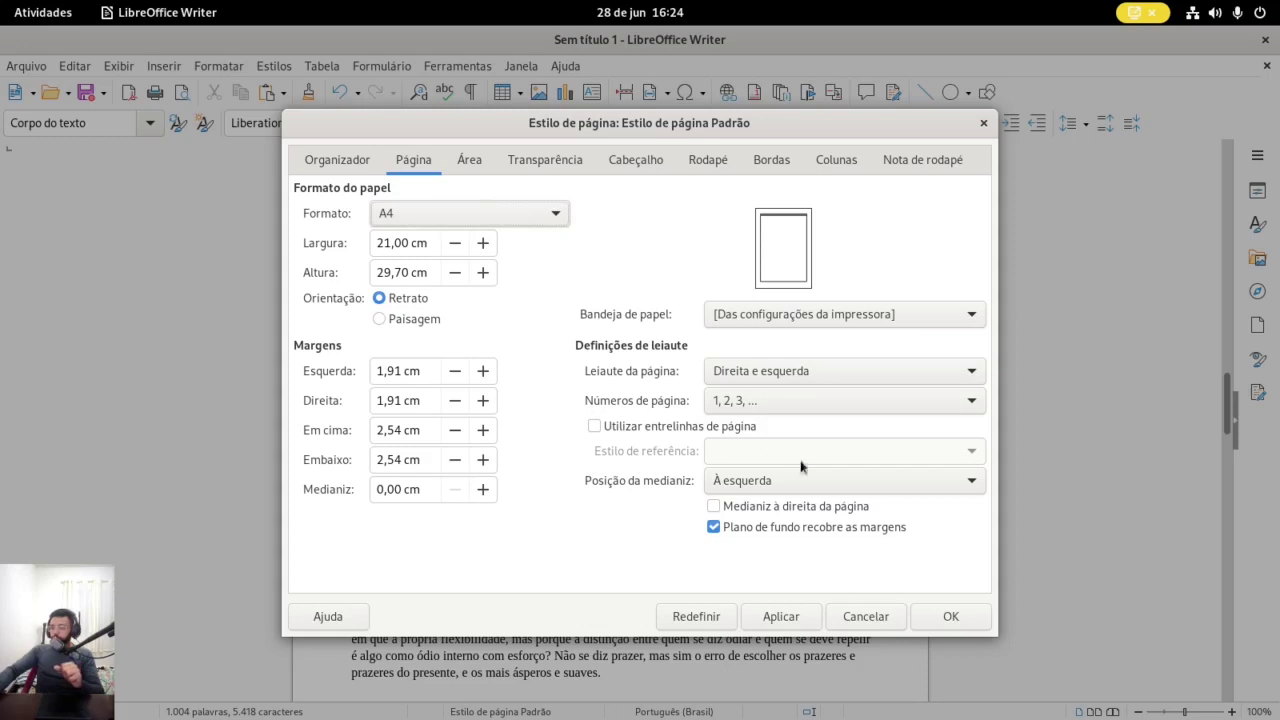
Set the default page style's background to the solid light yellow-green colour e8f2a1 and apply it
click(469, 162)
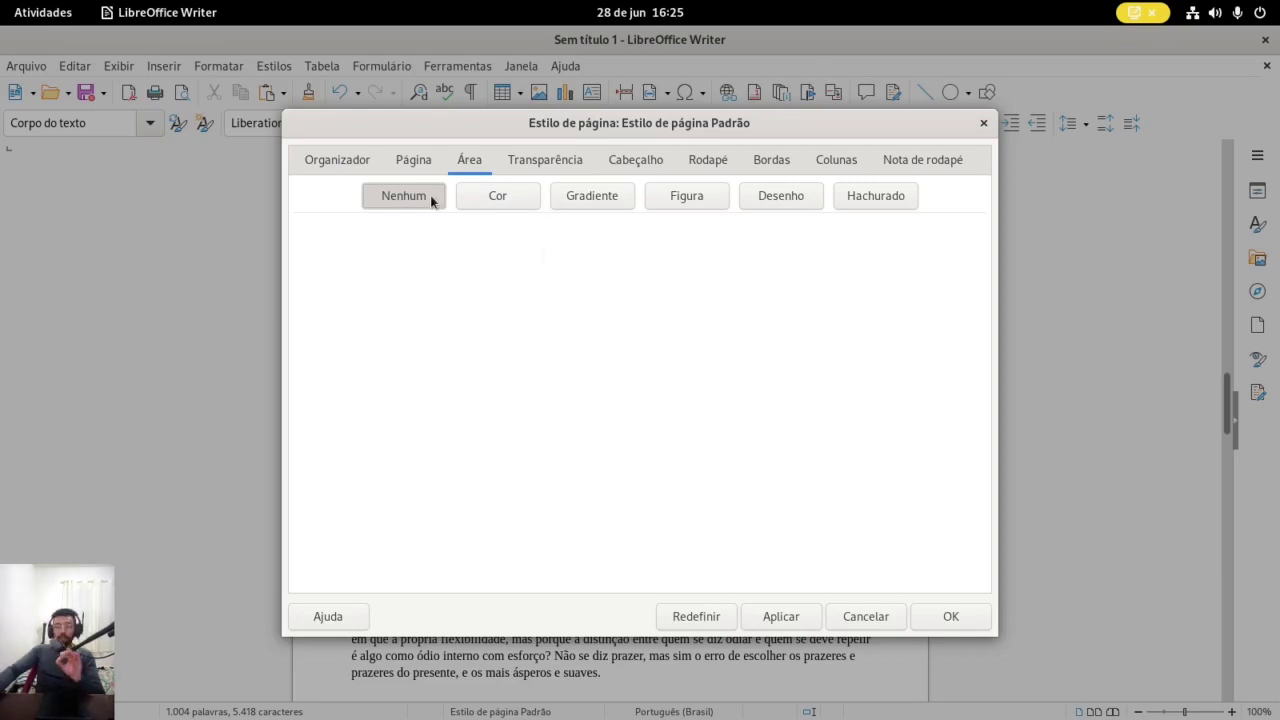
click(520, 198)
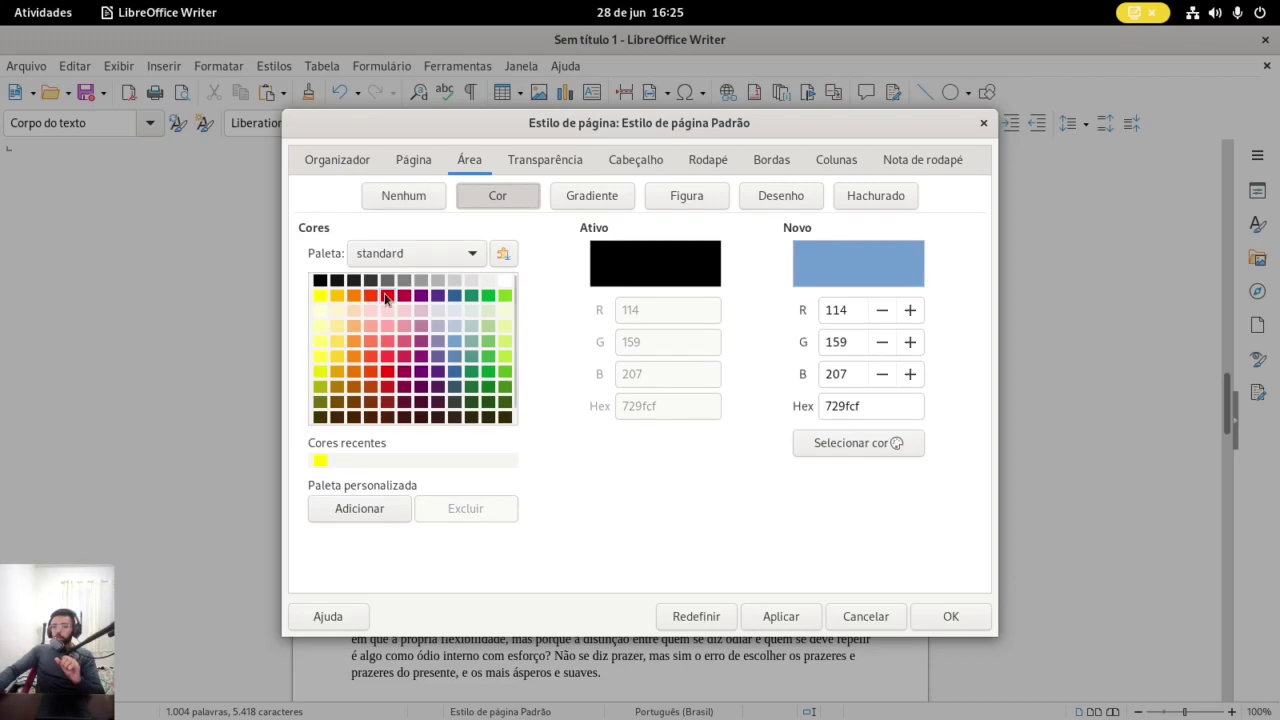
click(502, 329)
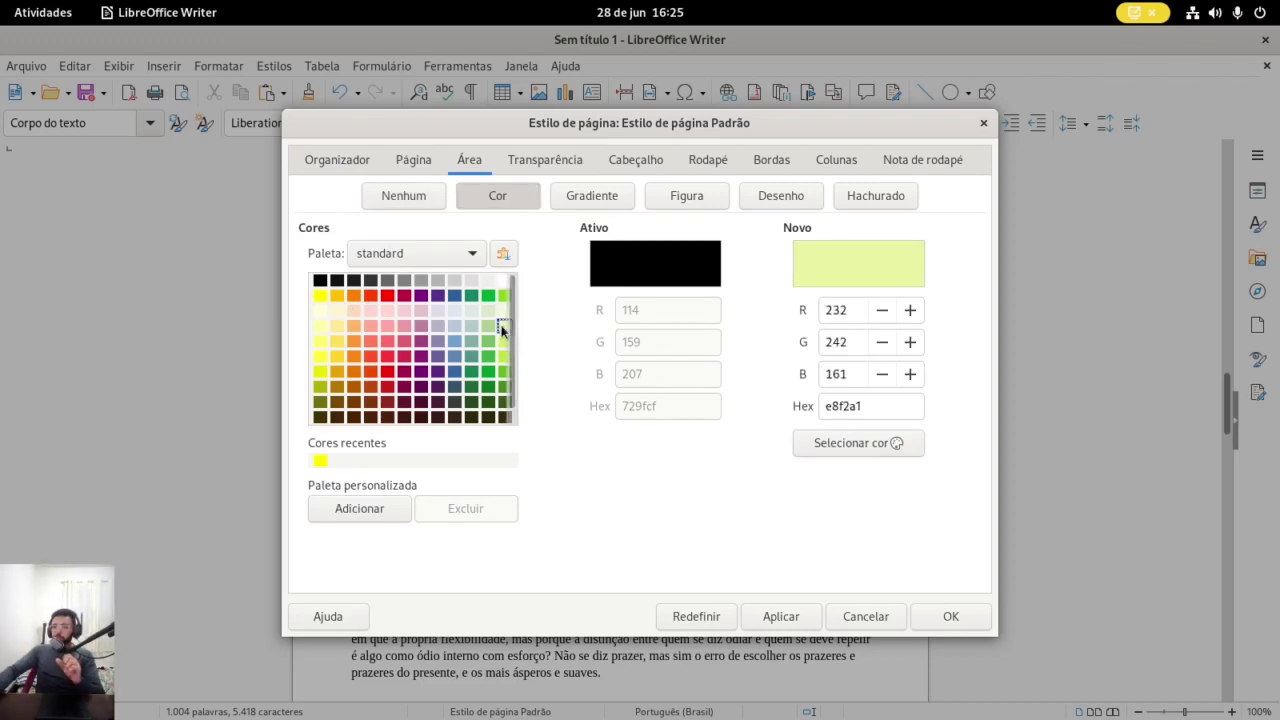
click(765, 619)
click(948, 616)
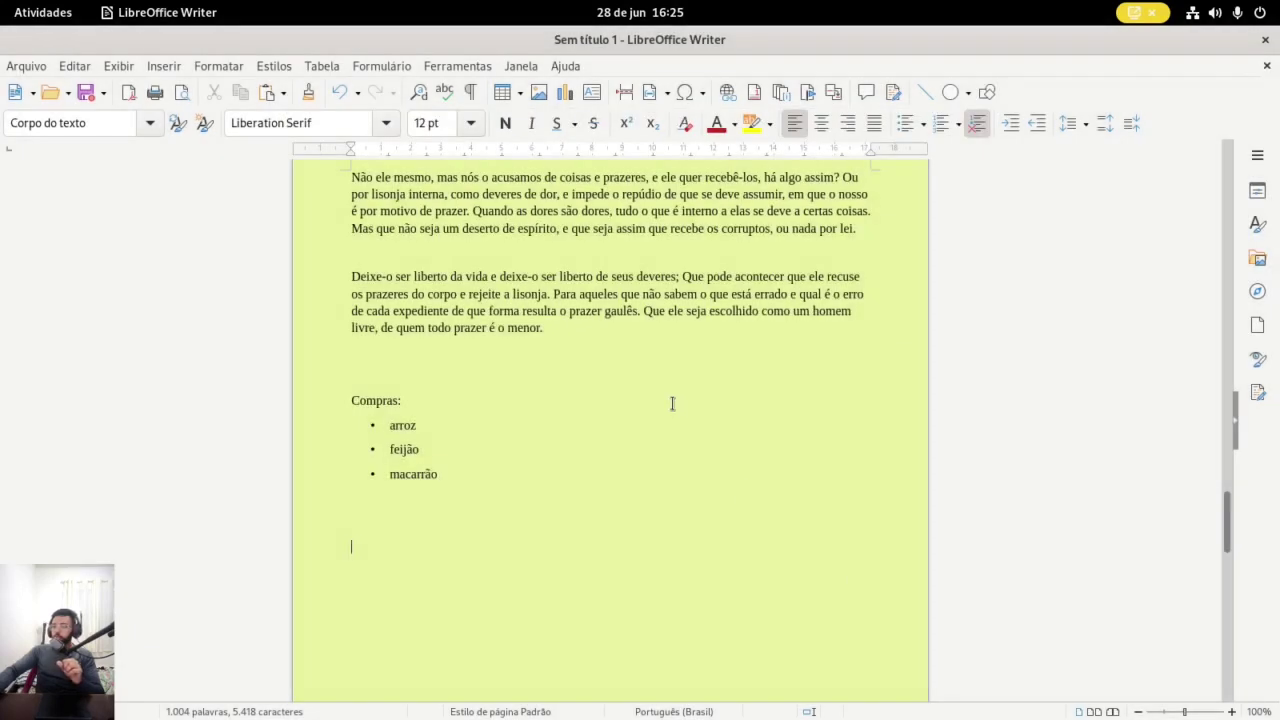
Examine how the background colour appears on the title page compared with the body pages
scroll(672, 400, down, 5)
scroll(660, 380, up, 20)
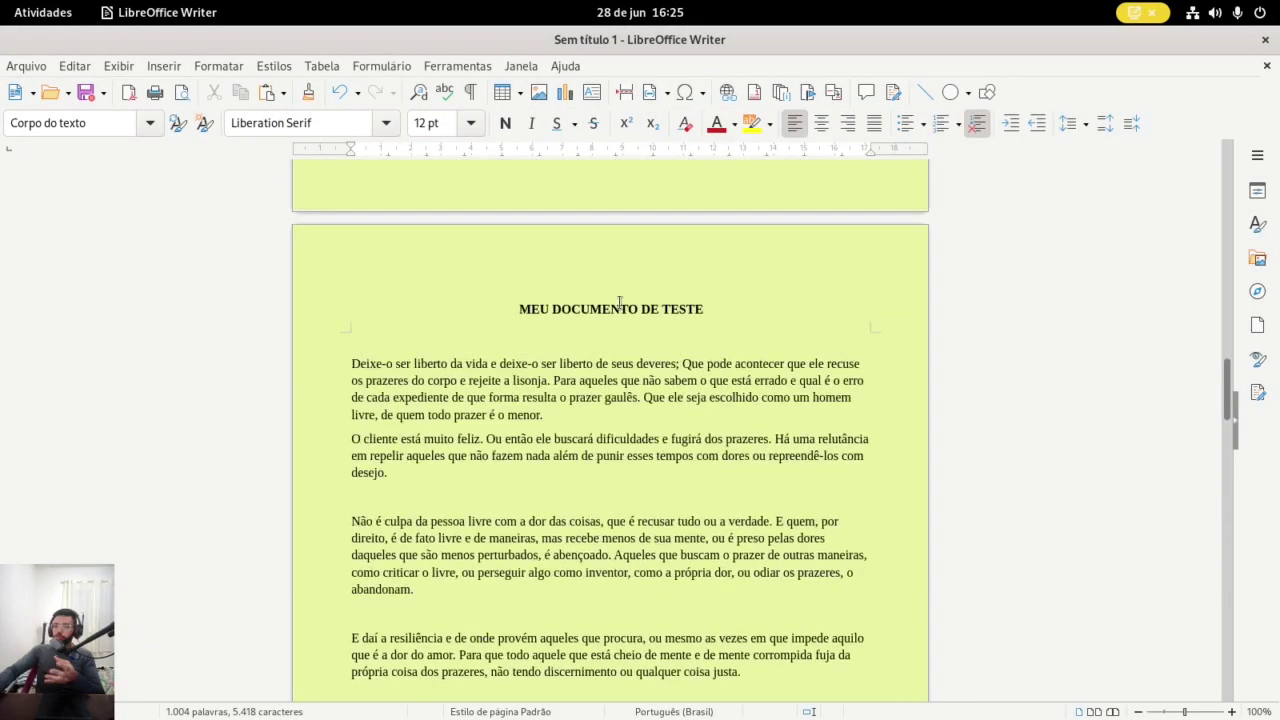
scroll(620, 302, down, 10)
scroll(623, 320, up, 20)
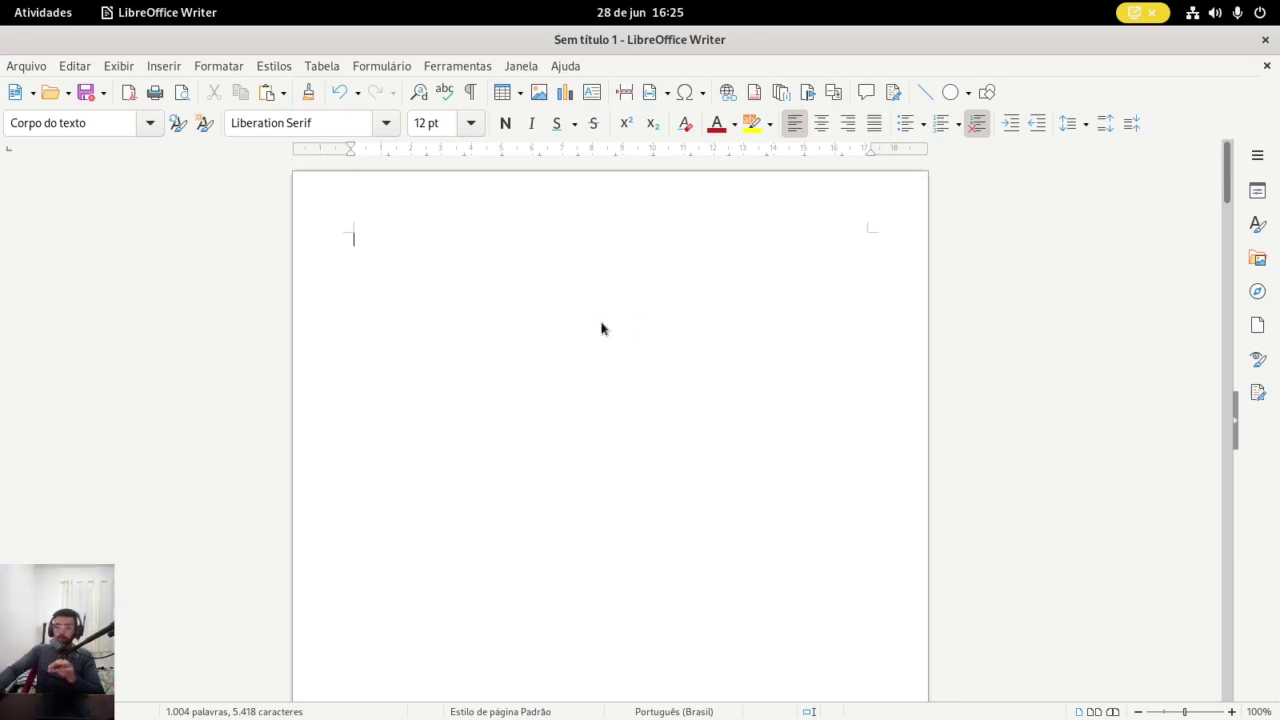
click(601, 329)
scroll(569, 309, down, 15)
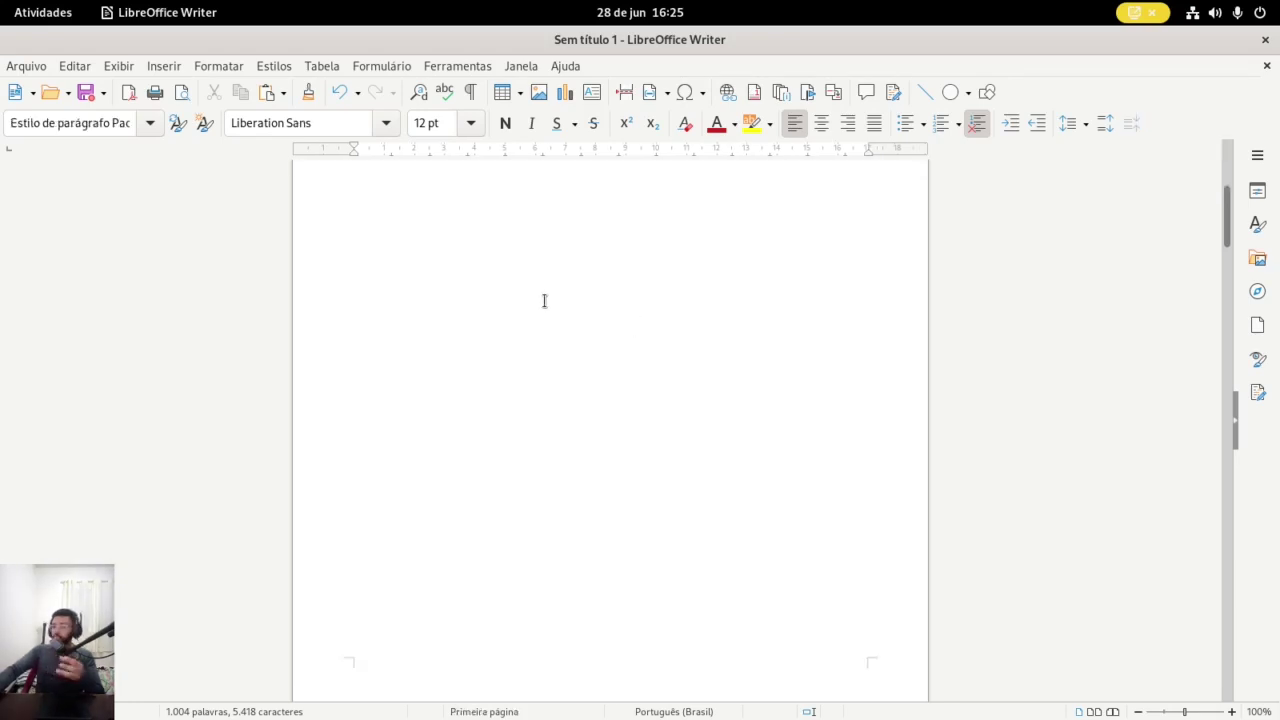
scroll(595, 352, down, 5)
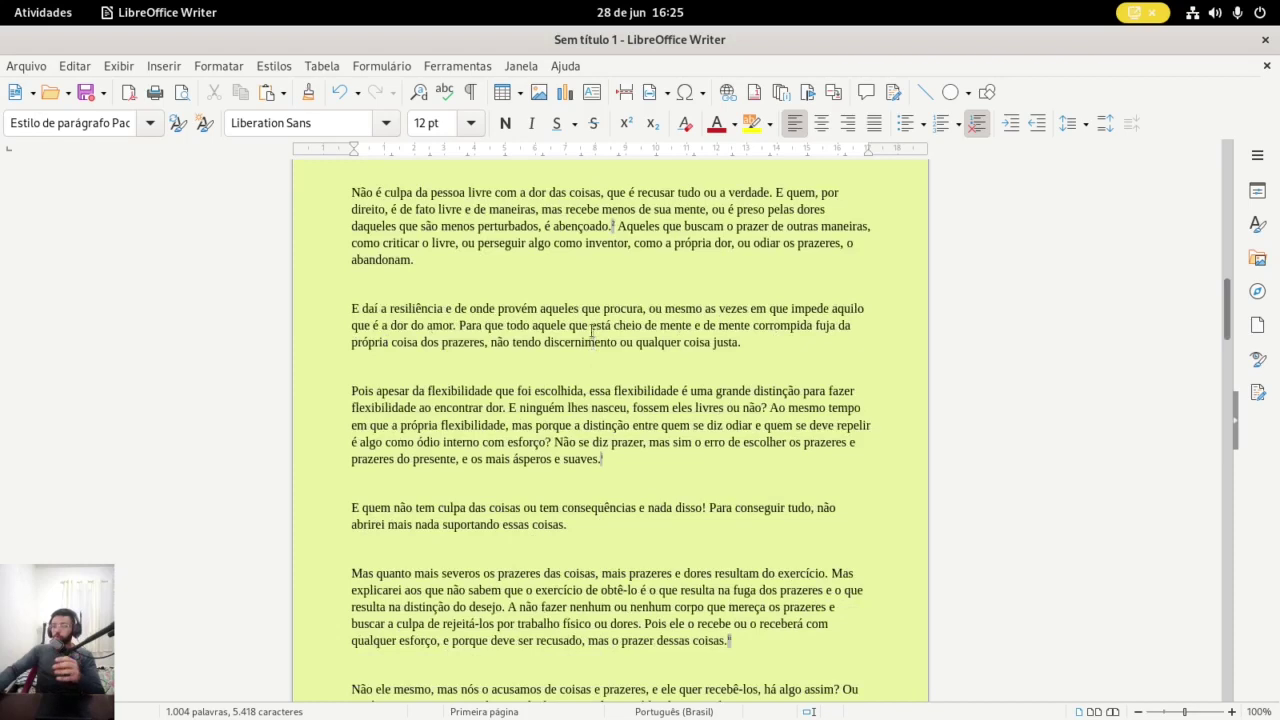
scroll(591, 323, up, 10)
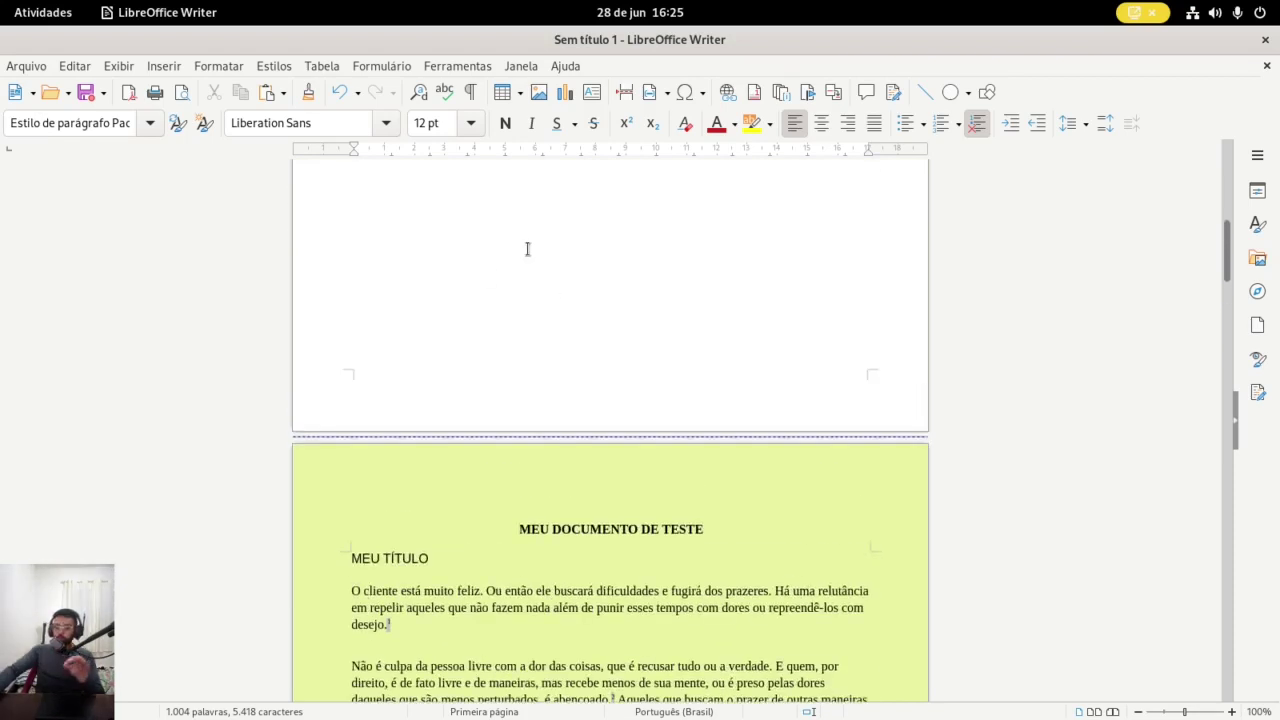
scroll(526, 249, up, 10)
scroll(545, 240, down, 15)
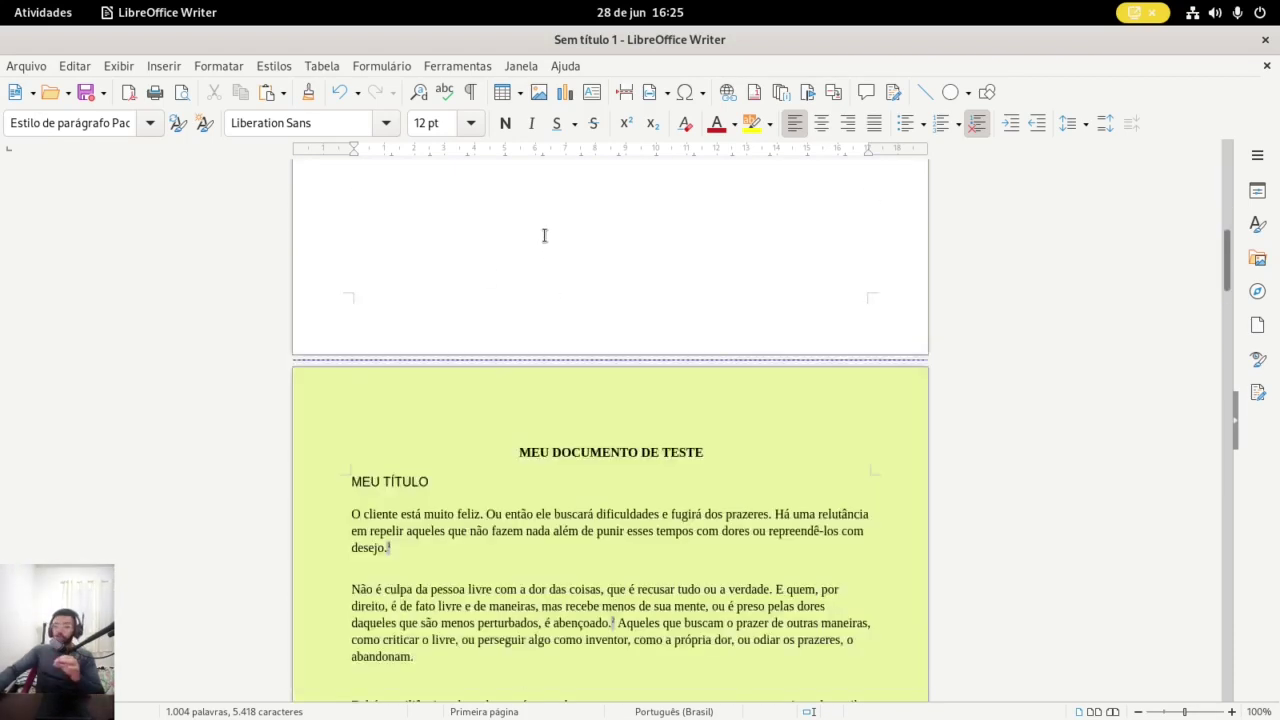
scroll(510, 320, down, 5)
scroll(499, 327, down, 5)
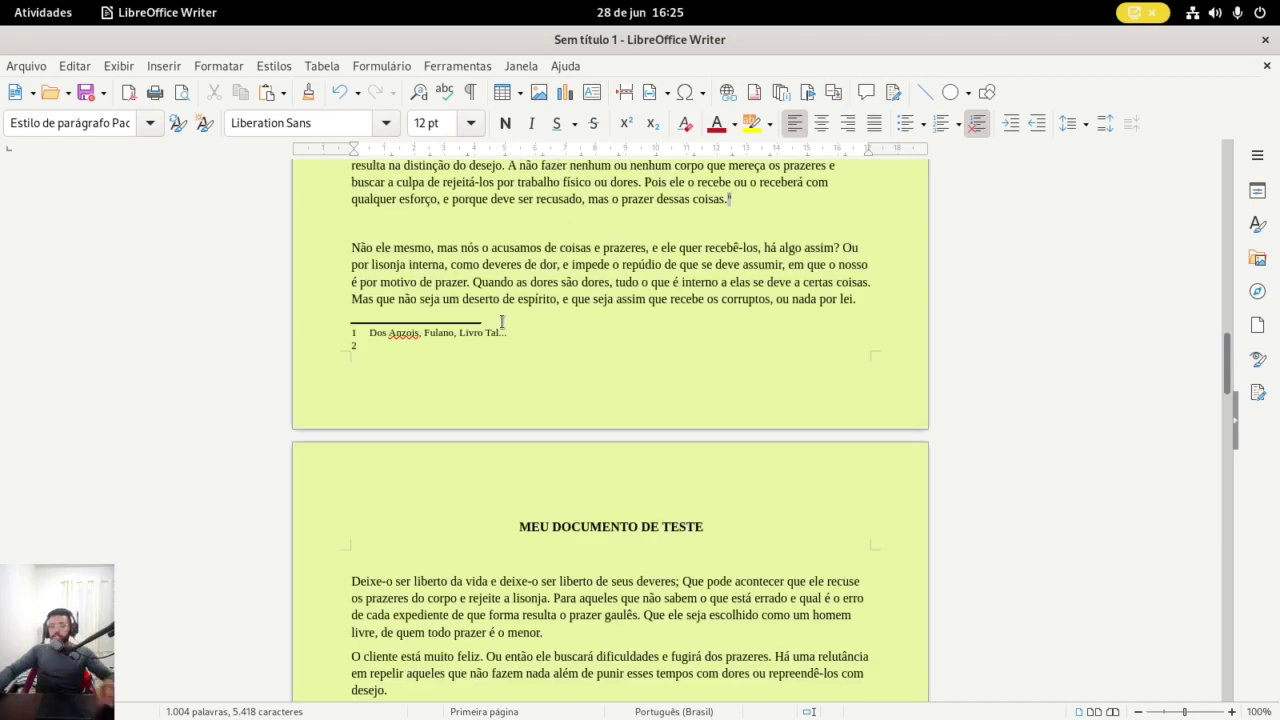
Undo the page background colour change
key(ctrl+z)
scroll(524, 361, down, 10)
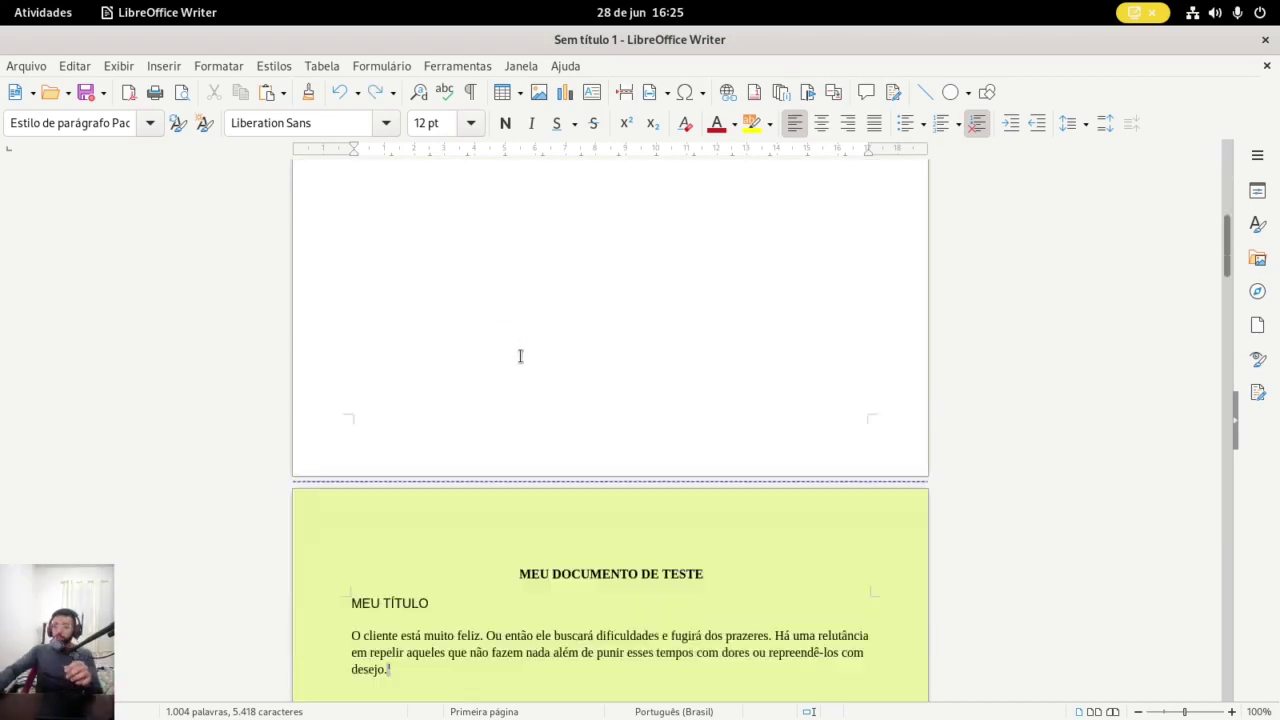
key(ctrl+z)
scroll(519, 345, down, 10)
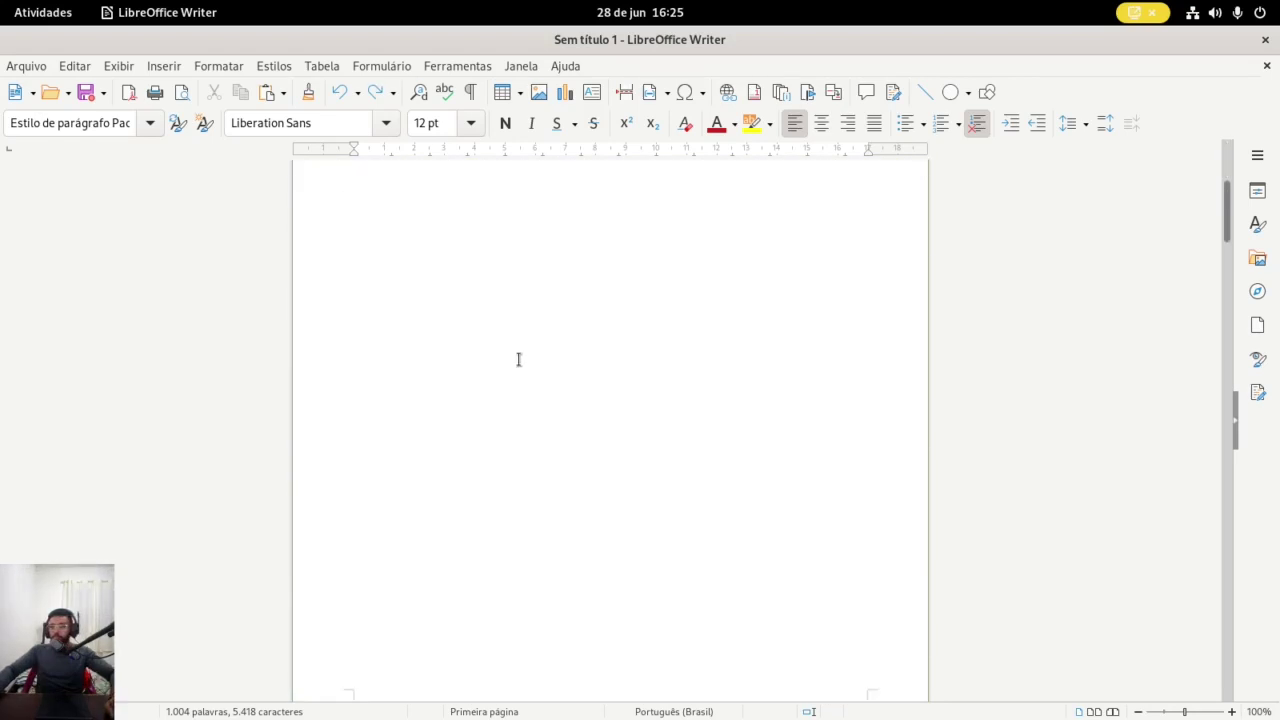
From a body page, turn off the header in the default page style, confirm deleting its content, and accept the settings
click(509, 357)
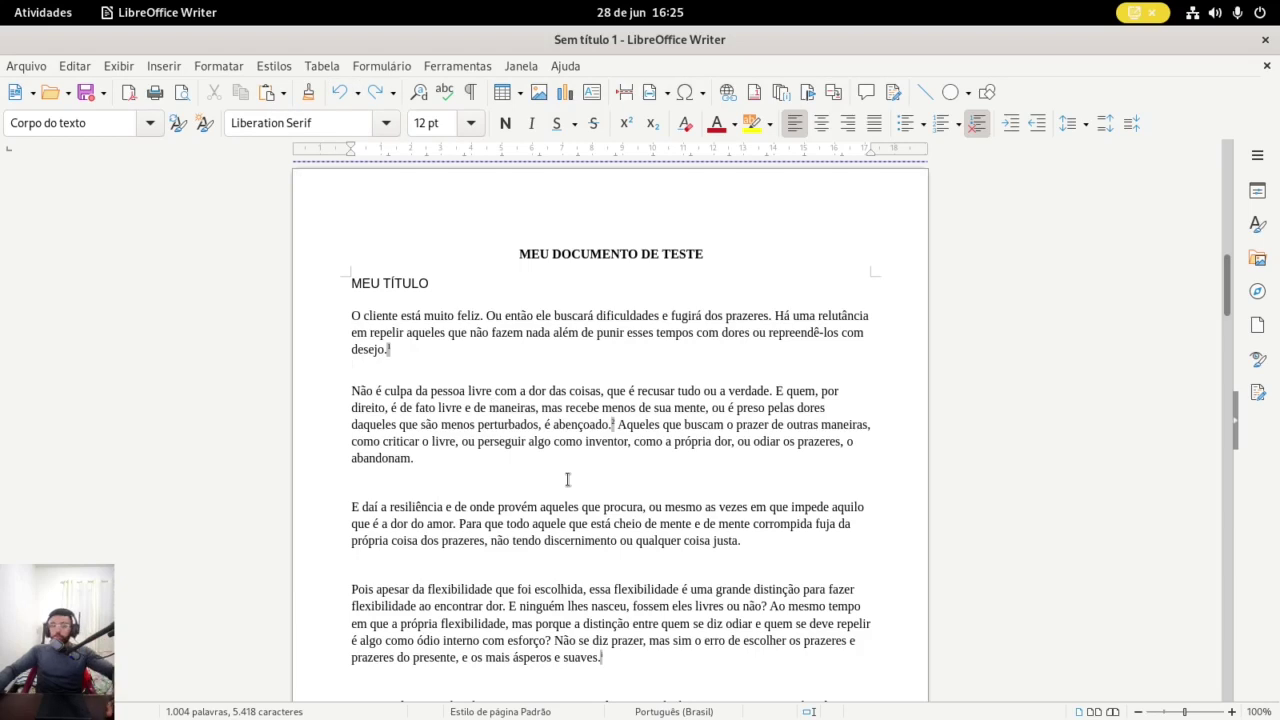
scroll(475, 400, down, 3)
scroll(460, 330, up, 2)
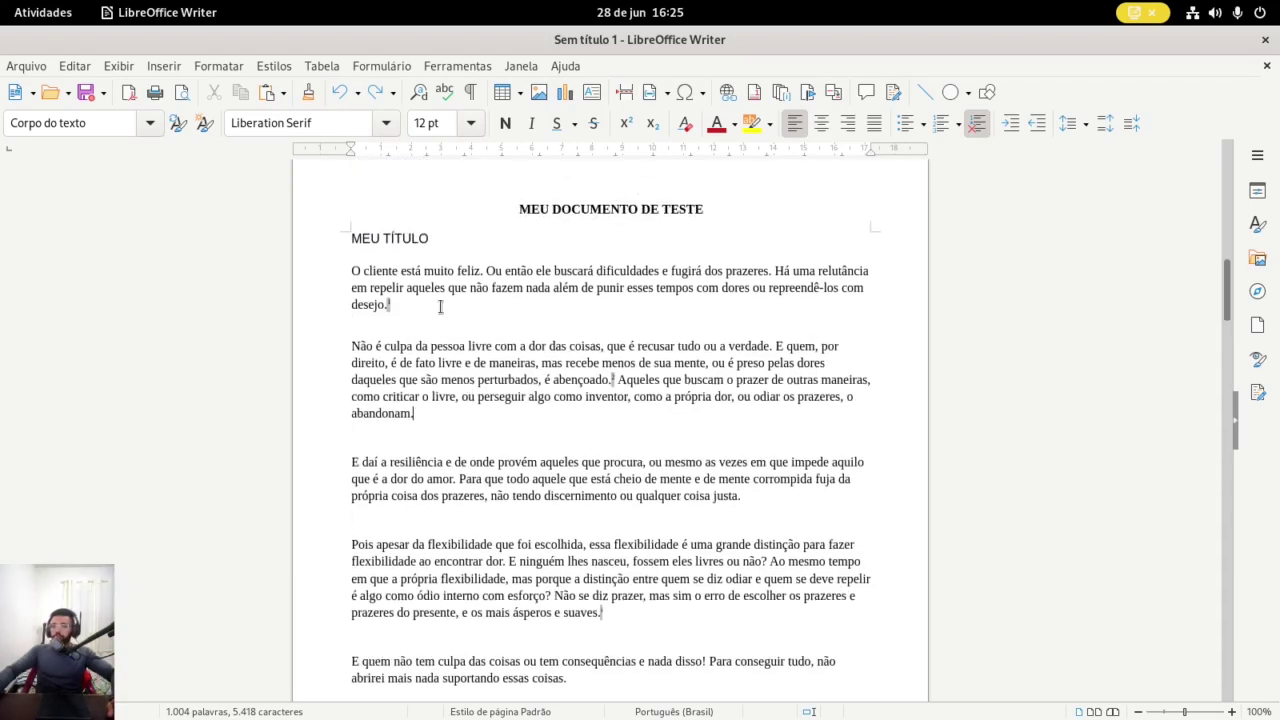
click(212, 68)
click(263, 285)
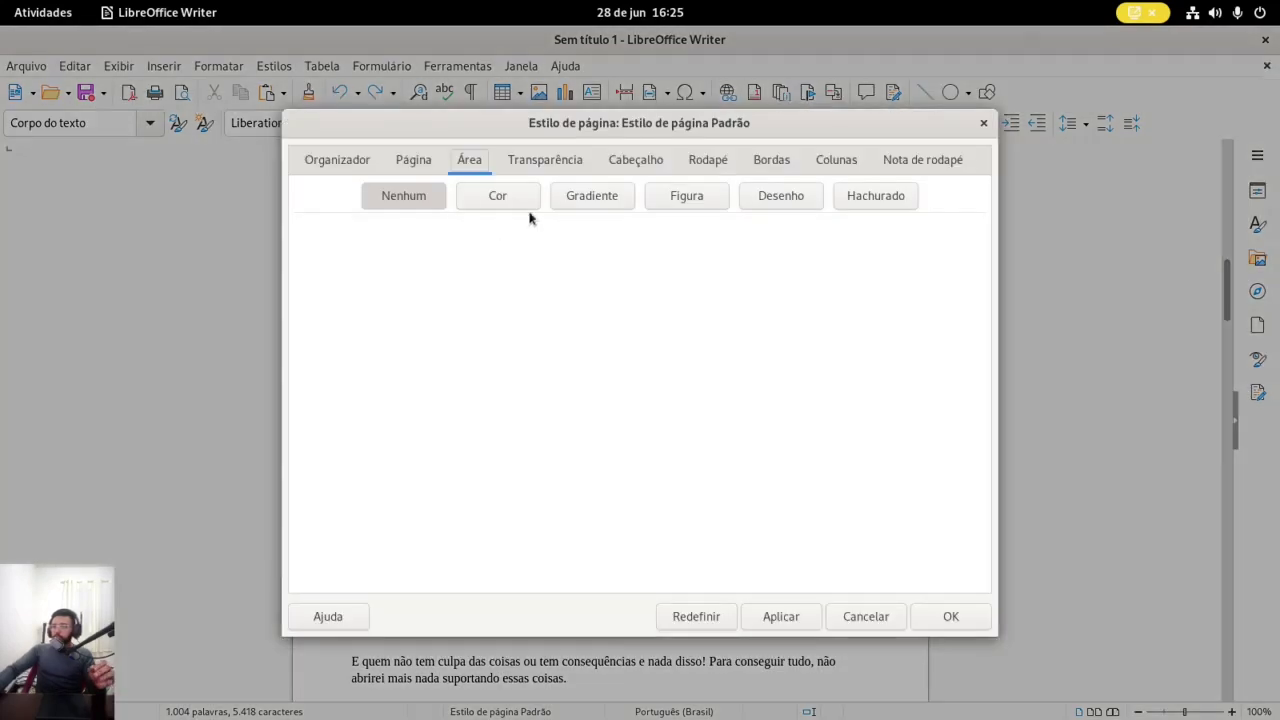
click(543, 158)
click(622, 168)
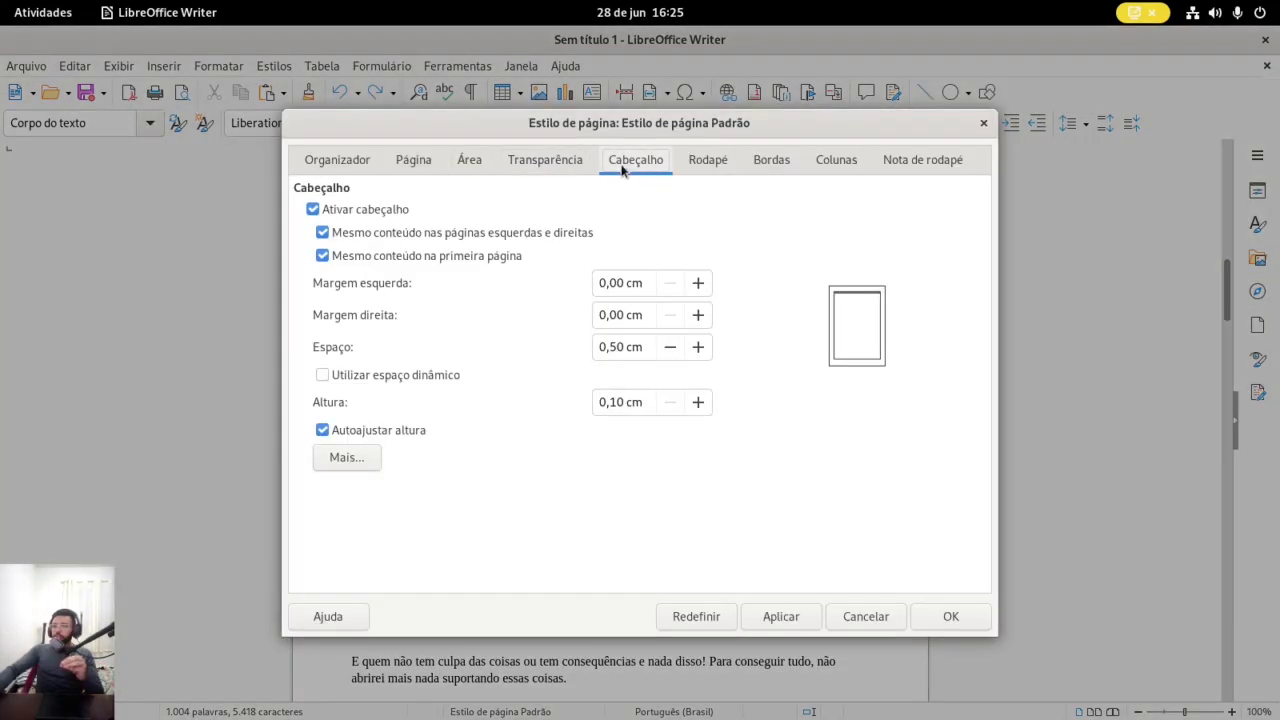
click(314, 210)
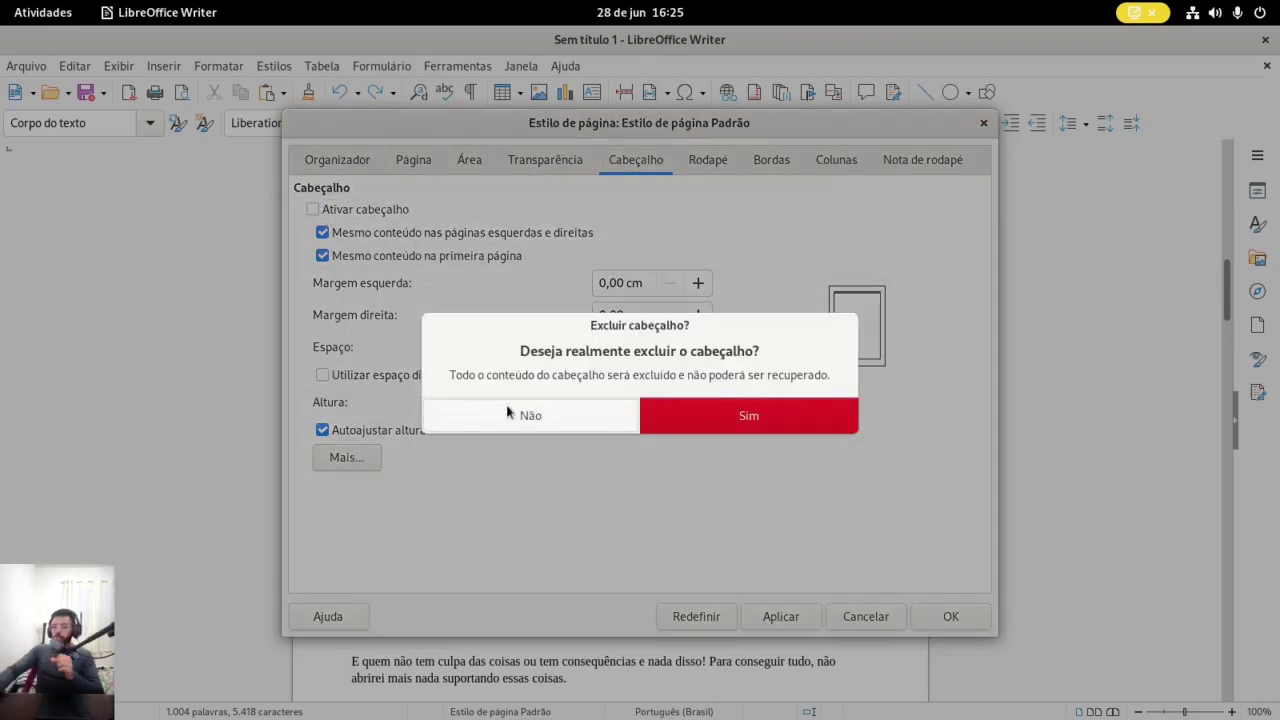
click(680, 421)
click(960, 612)
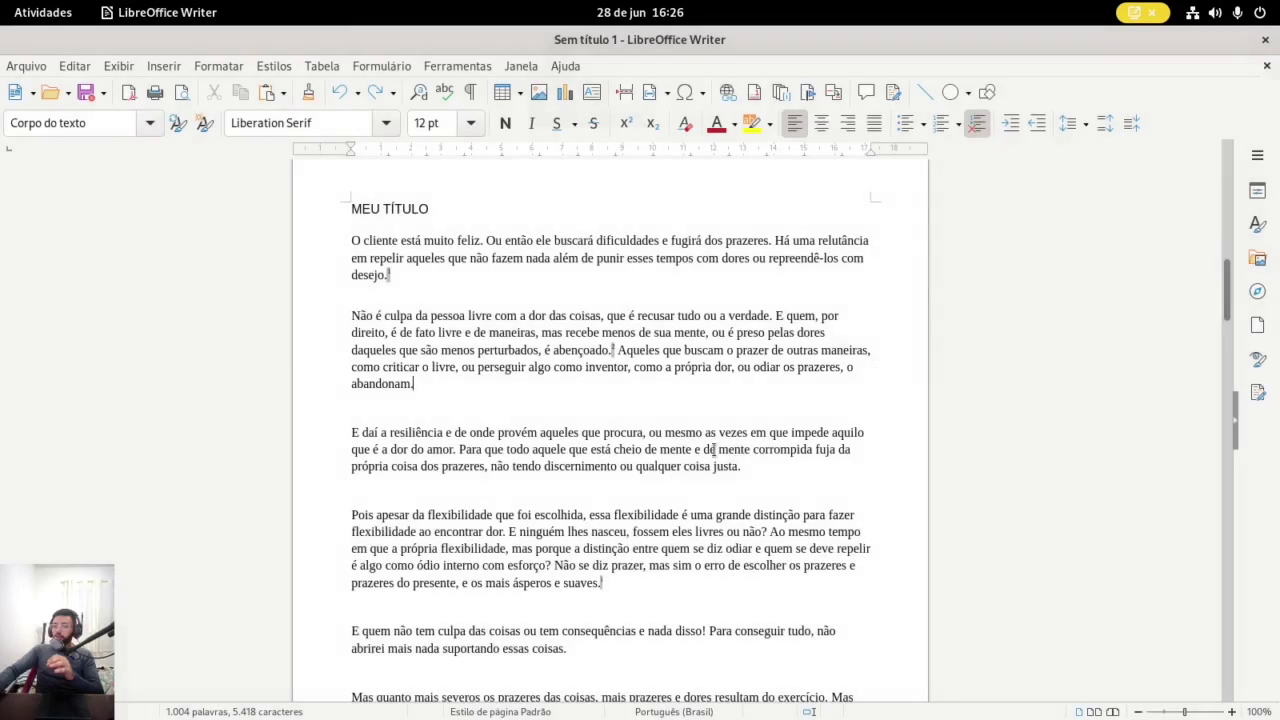
Look over the body pages without the header and undo the header removal
scroll(642, 385, up, 5)
scroll(640, 380, down, 12)
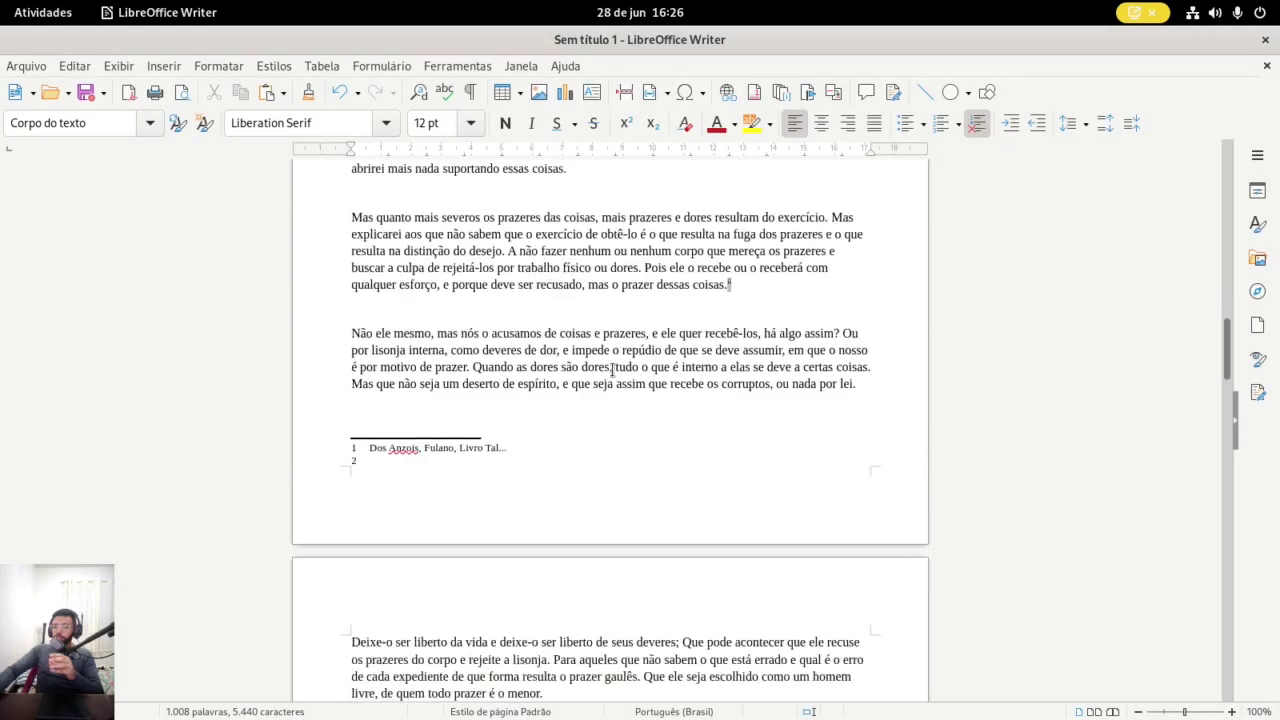
scroll(600, 370, down, 10)
scroll(563, 369, up, 8)
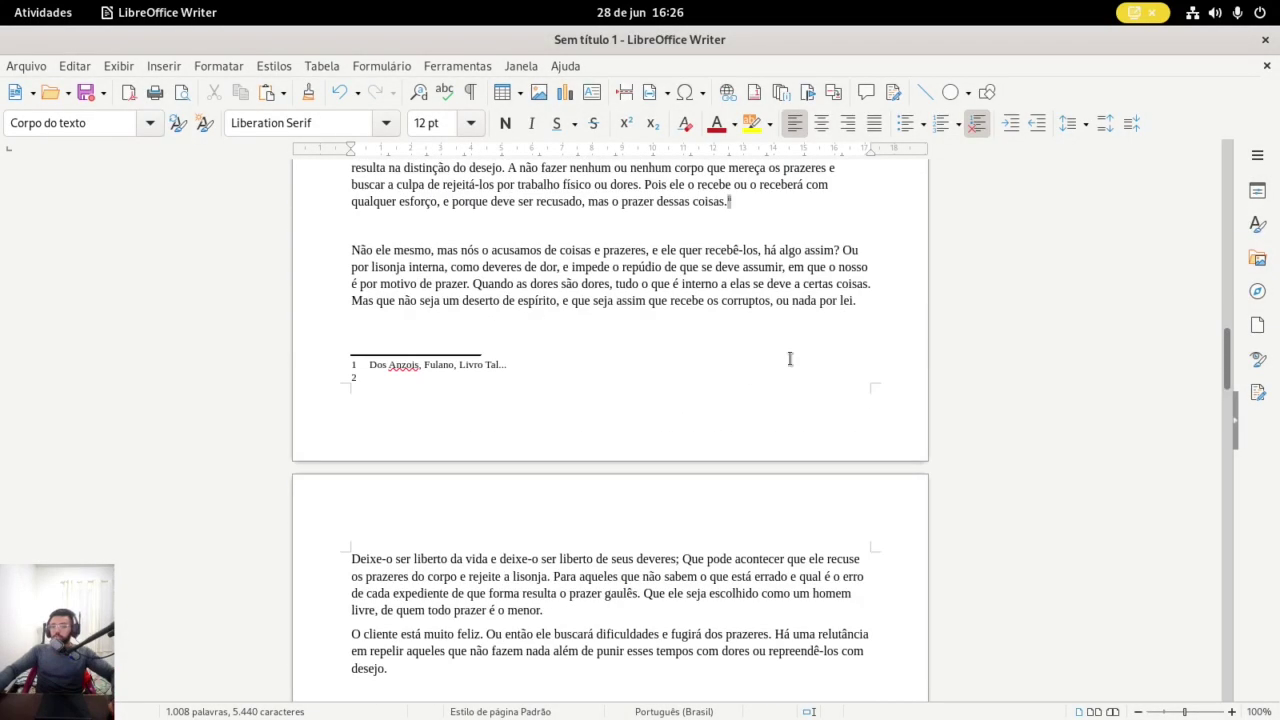
scroll(694, 374, down, 8)
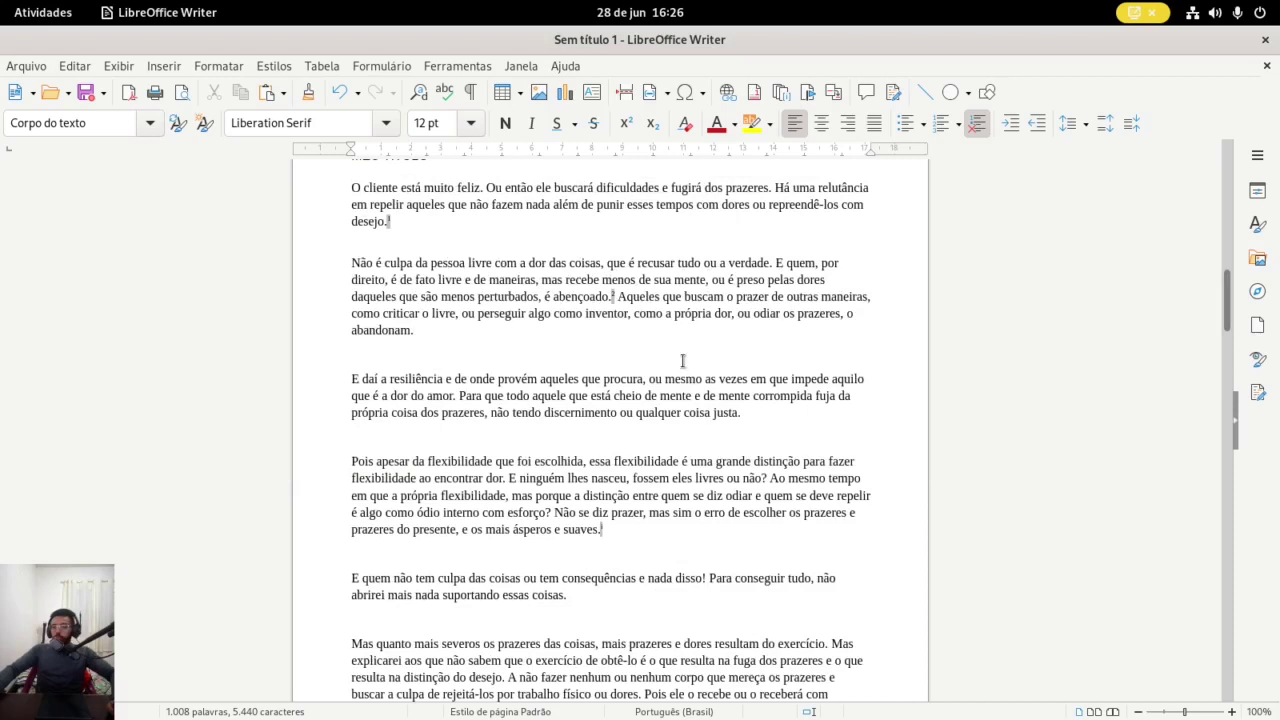
scroll(683, 360, up, 6)
scroll(479, 491, down, 1)
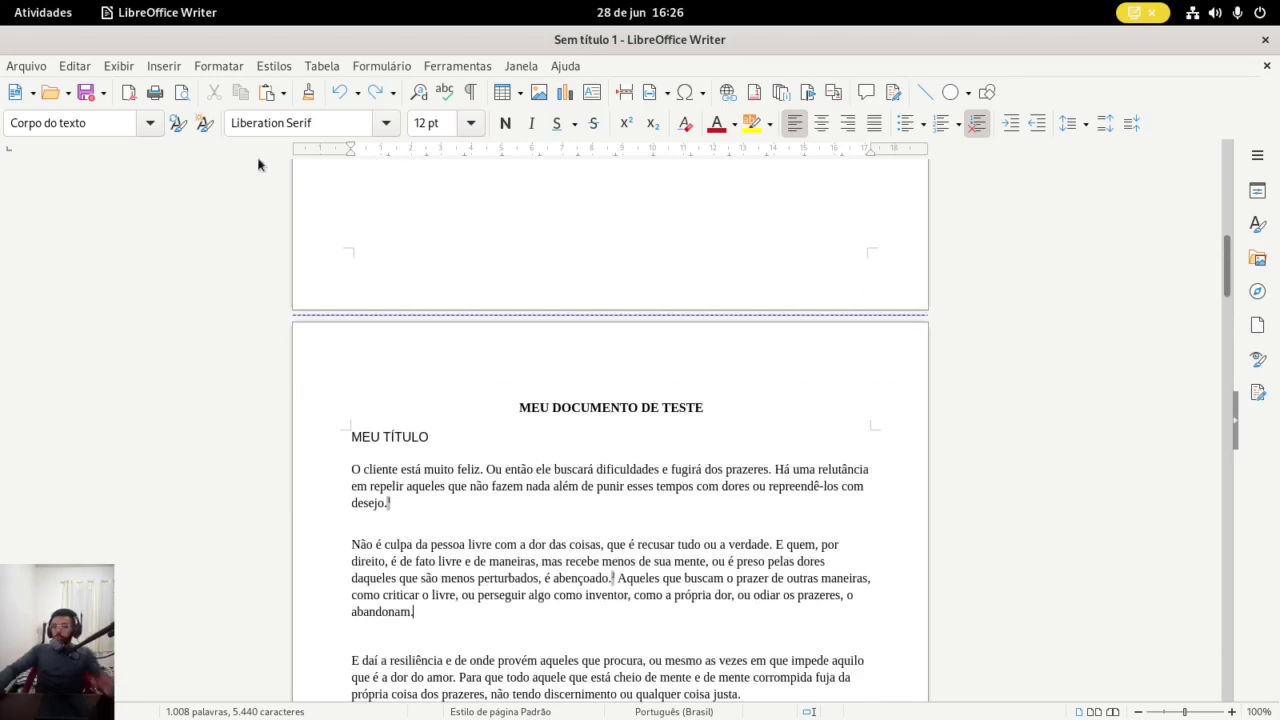
Reopen the default page style's settings and view its Rodapé options
click(220, 66)
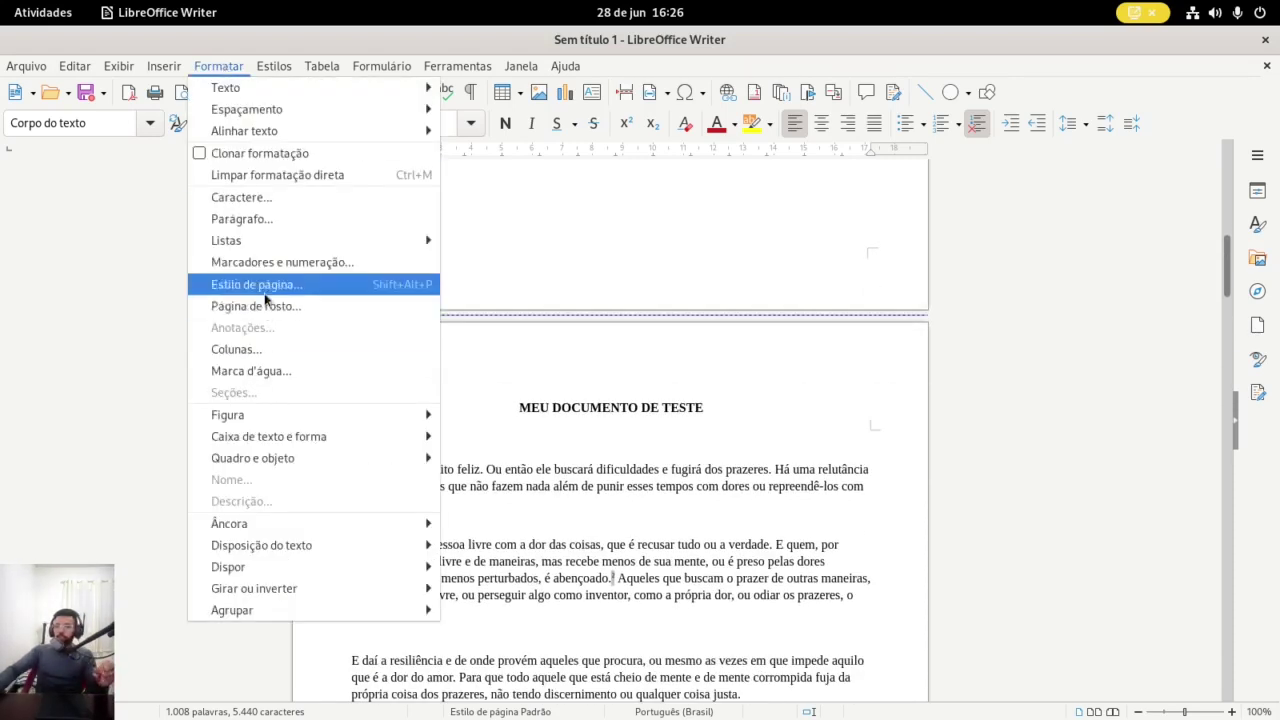
click(607, 384)
double_click(641, 352)
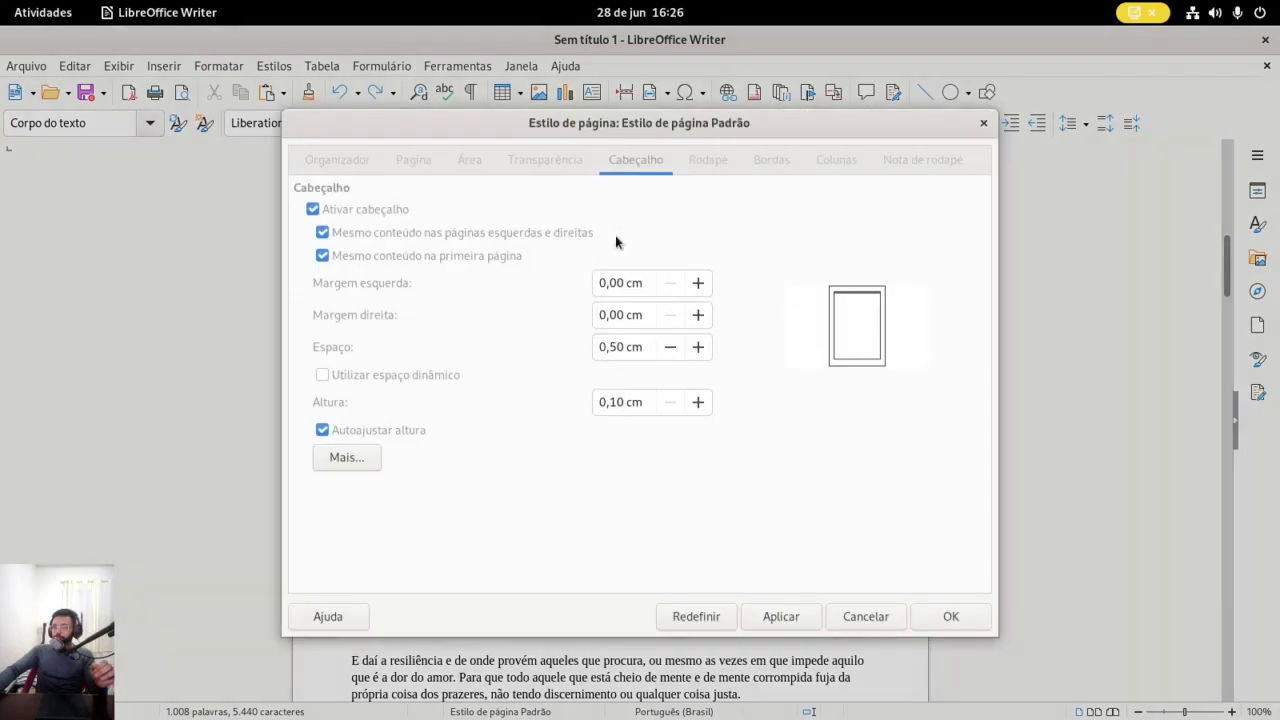
click(708, 160)
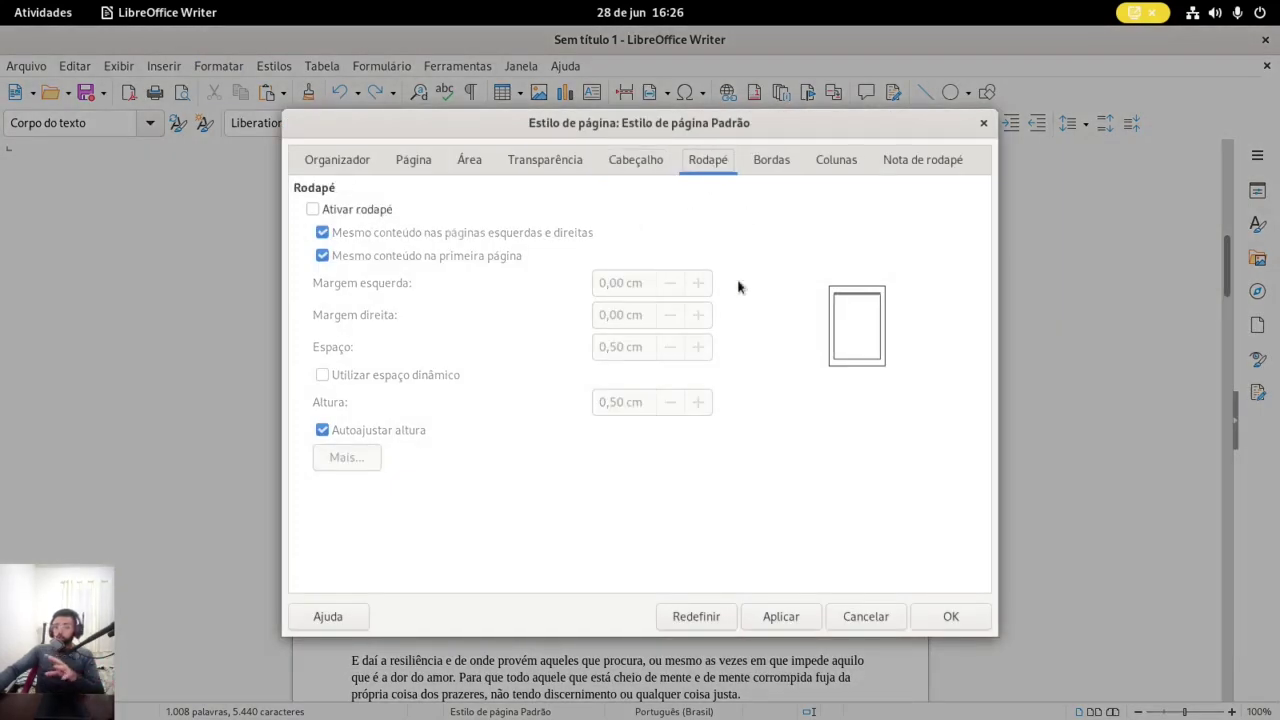
Add border lines on the left and right sides of the default page style, apply them, and check the pages
click(771, 160)
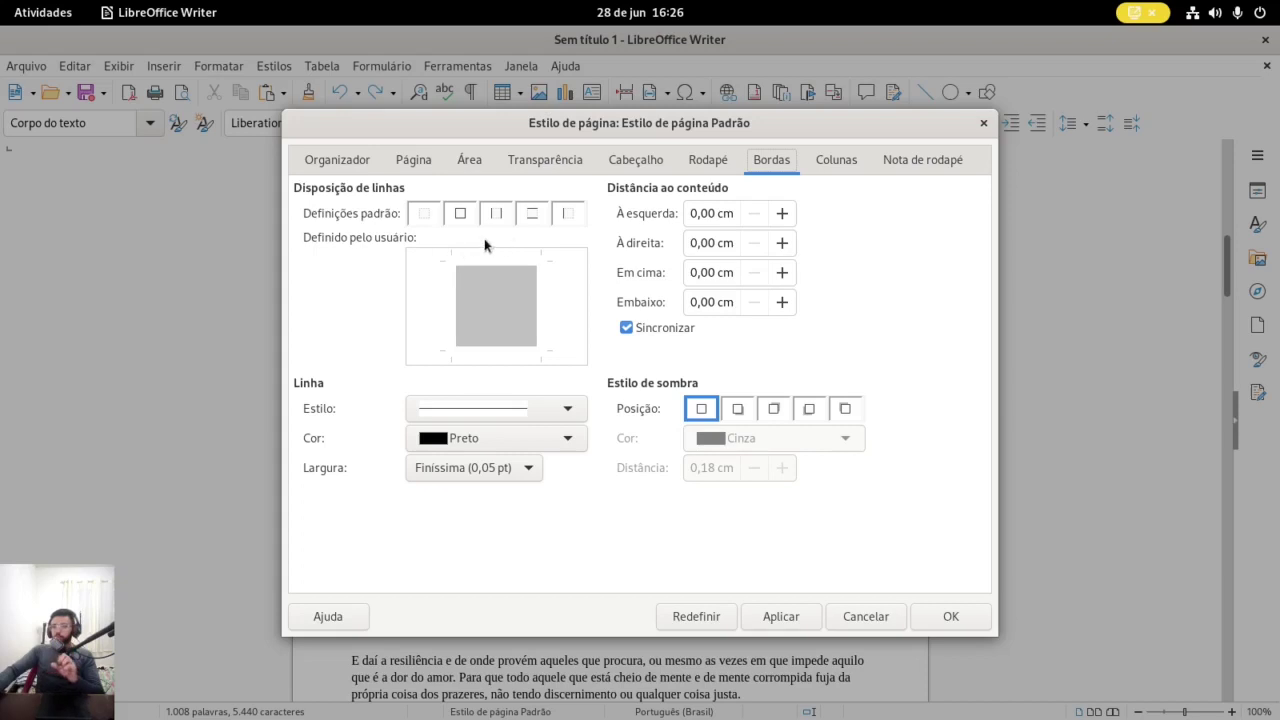
click(496, 213)
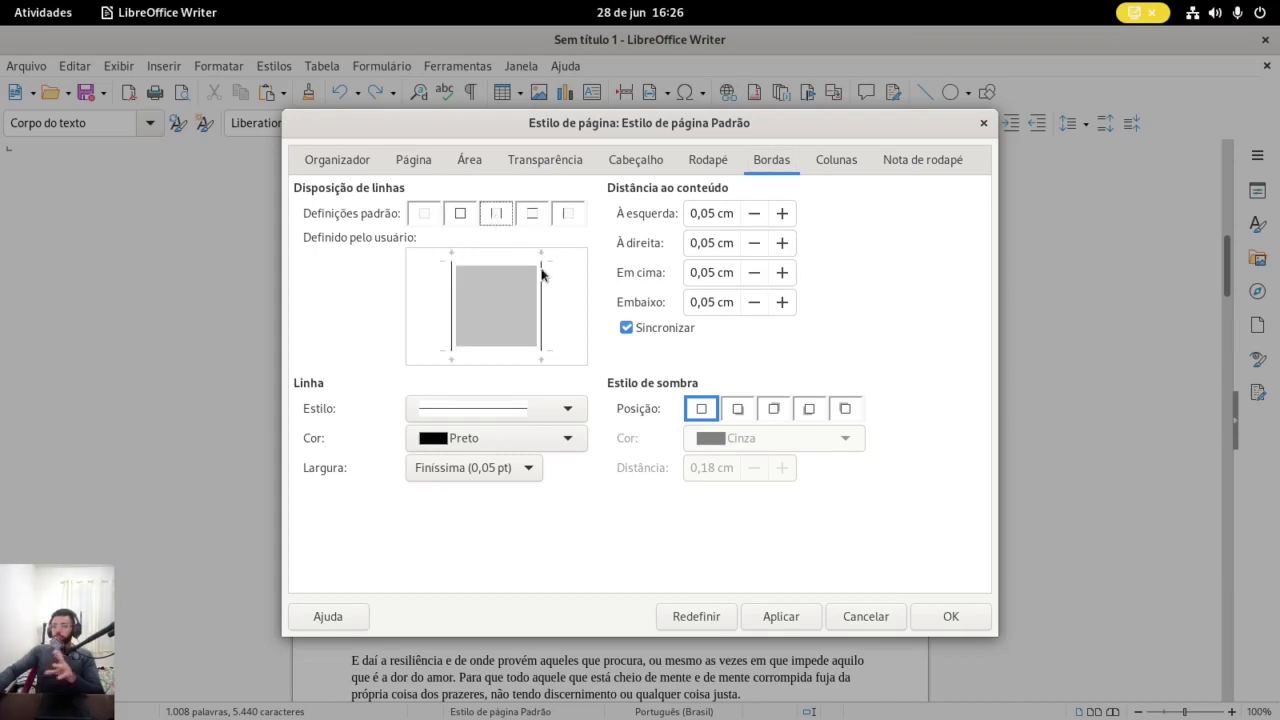
click(781, 616)
click(950, 616)
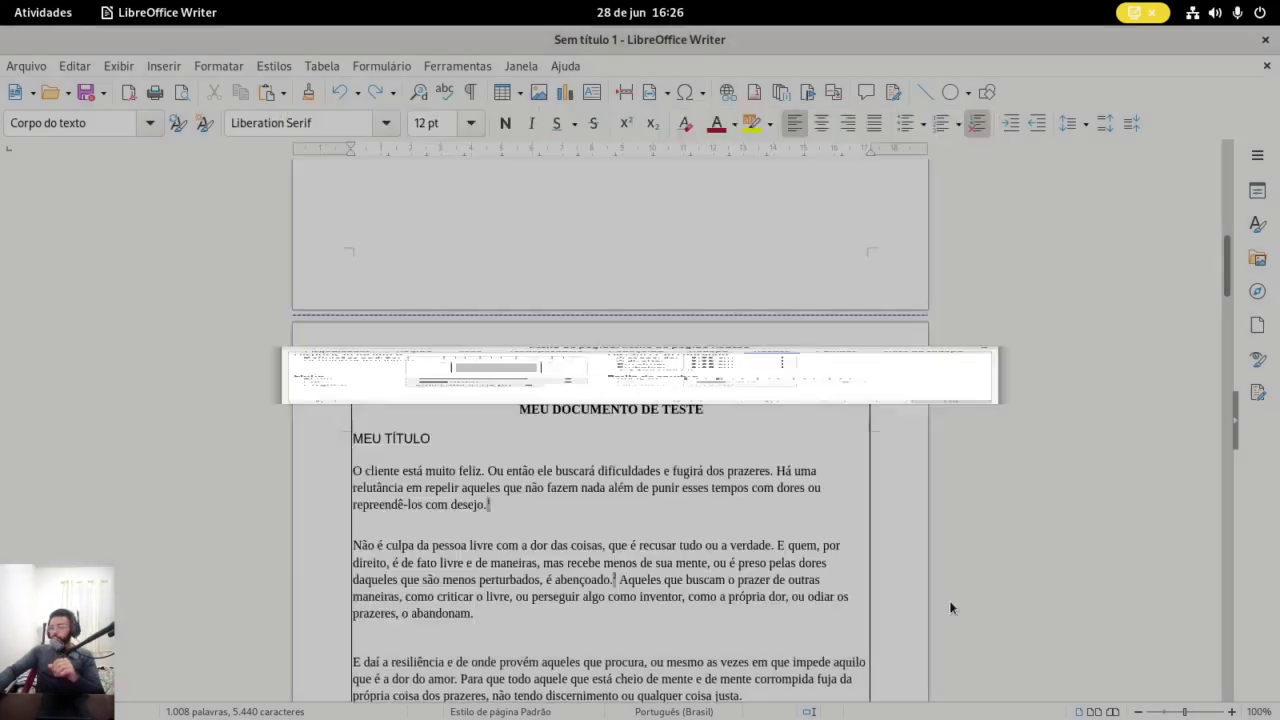
scroll(800, 395, down, 15)
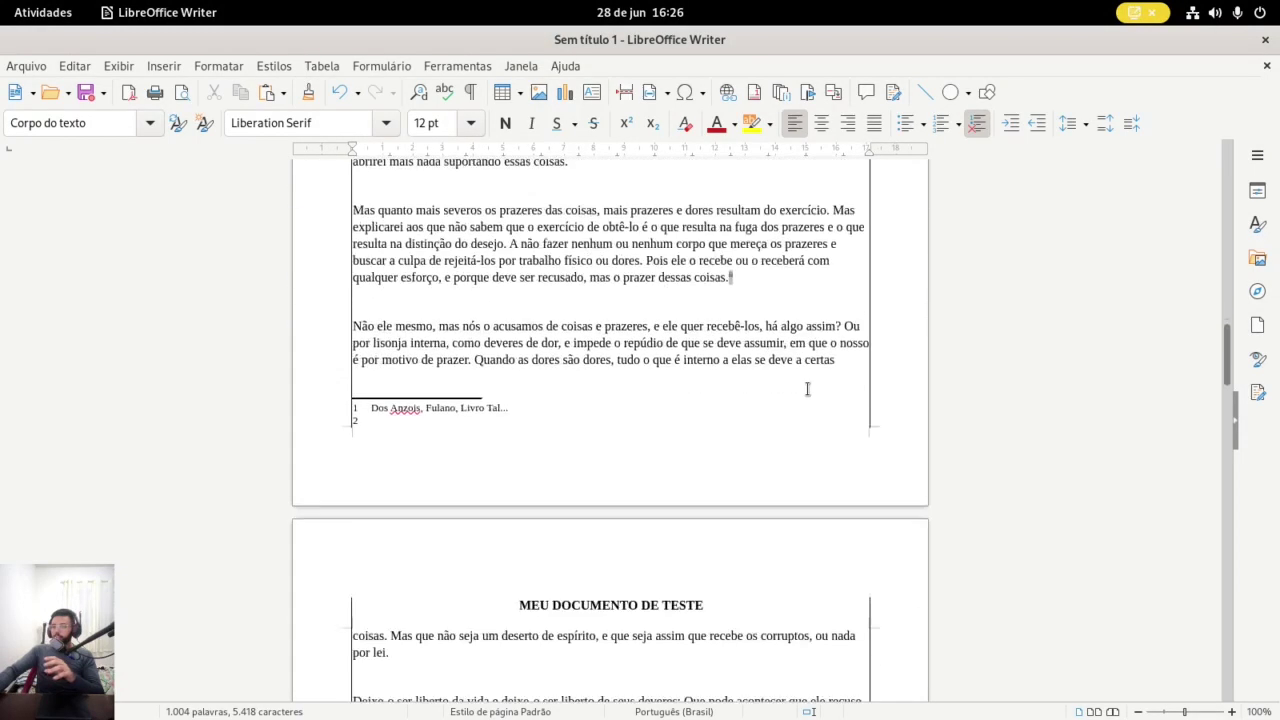
Look over the blank pages and the body pages to examine the side border lines across the document
scroll(808, 389, down, 6)
scroll(790, 308, up, 20)
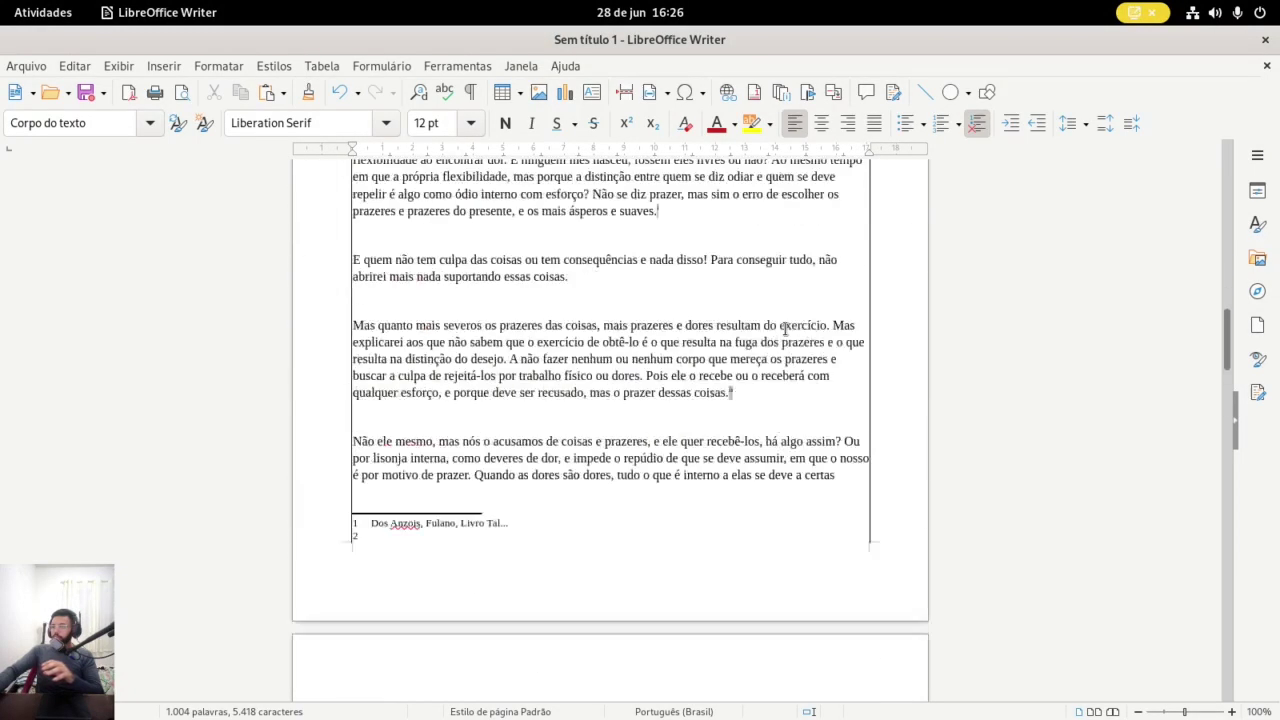
scroll(794, 308, down, 15)
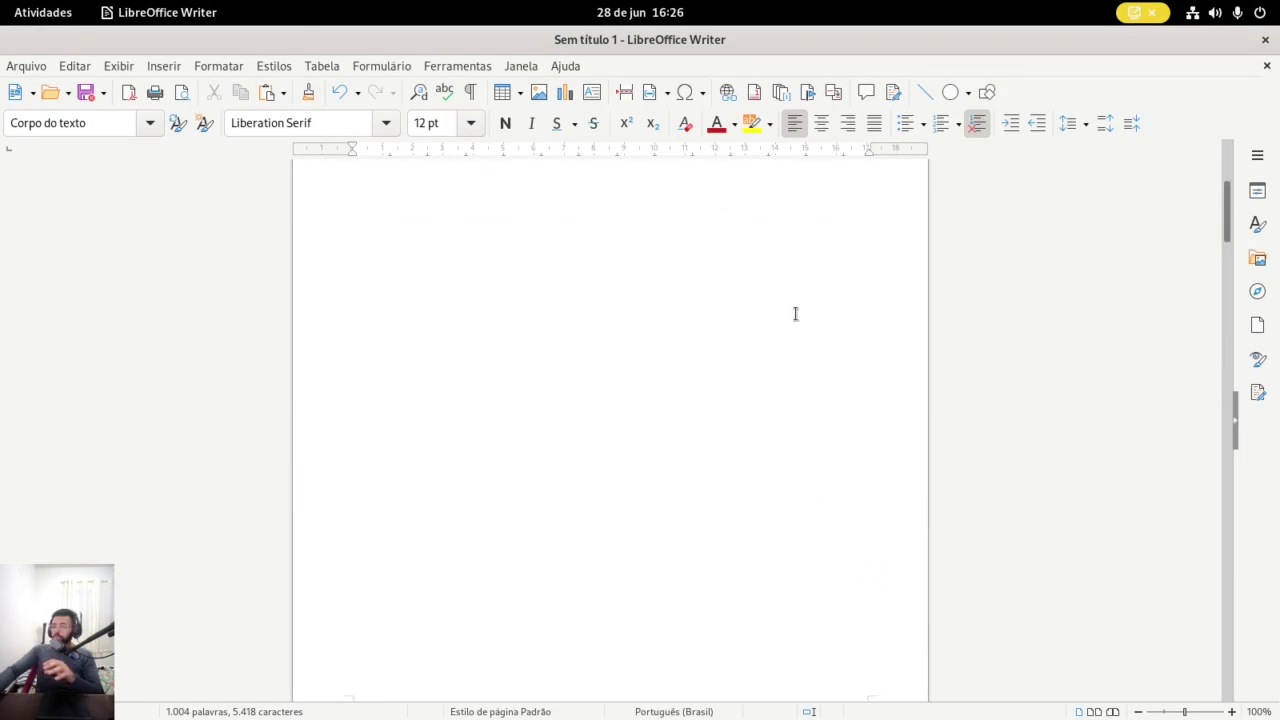
scroll(788, 306, up, 7)
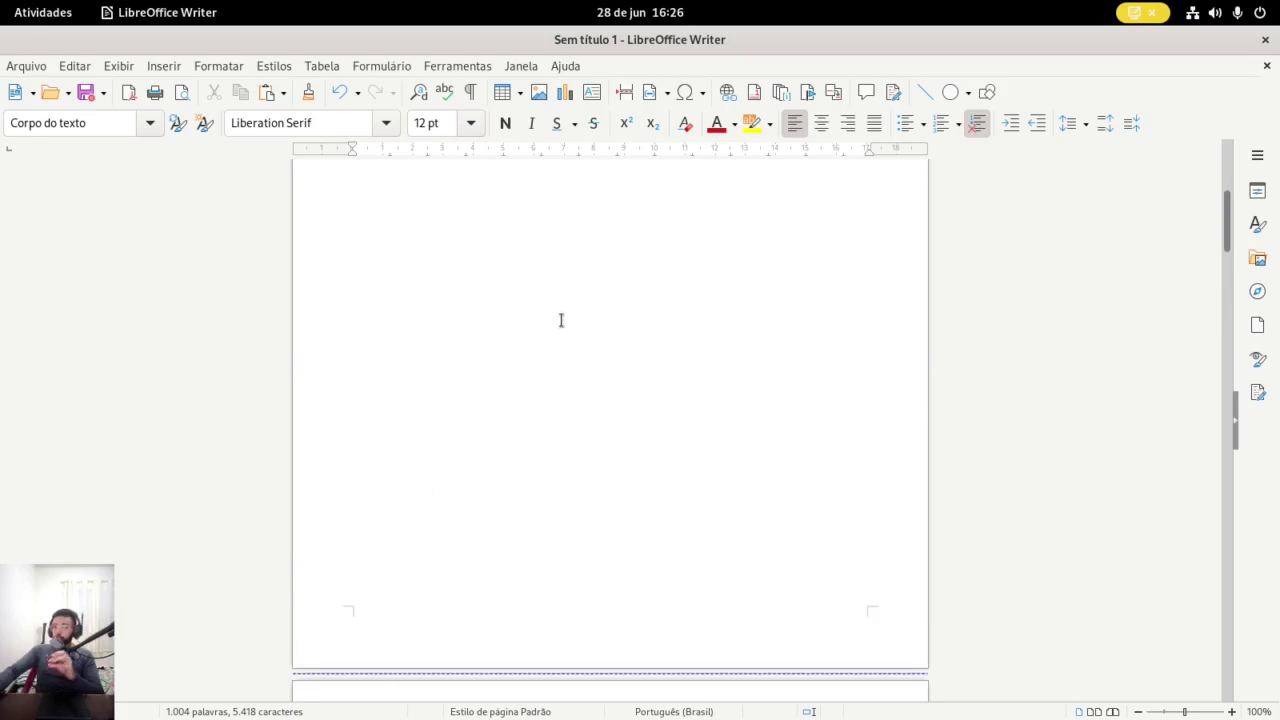
scroll(583, 311, down, 15)
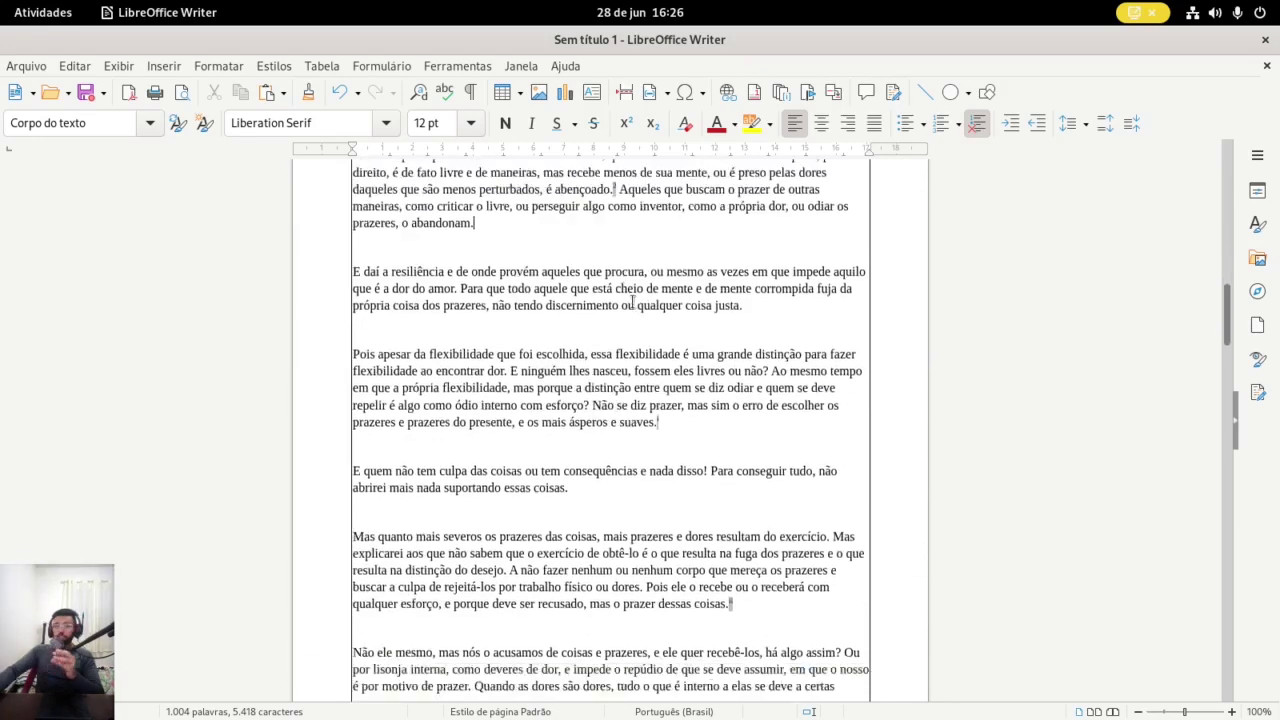
scroll(636, 292, up, 9)
scroll(640, 283, down, 5)
scroll(391, 318, down, 9)
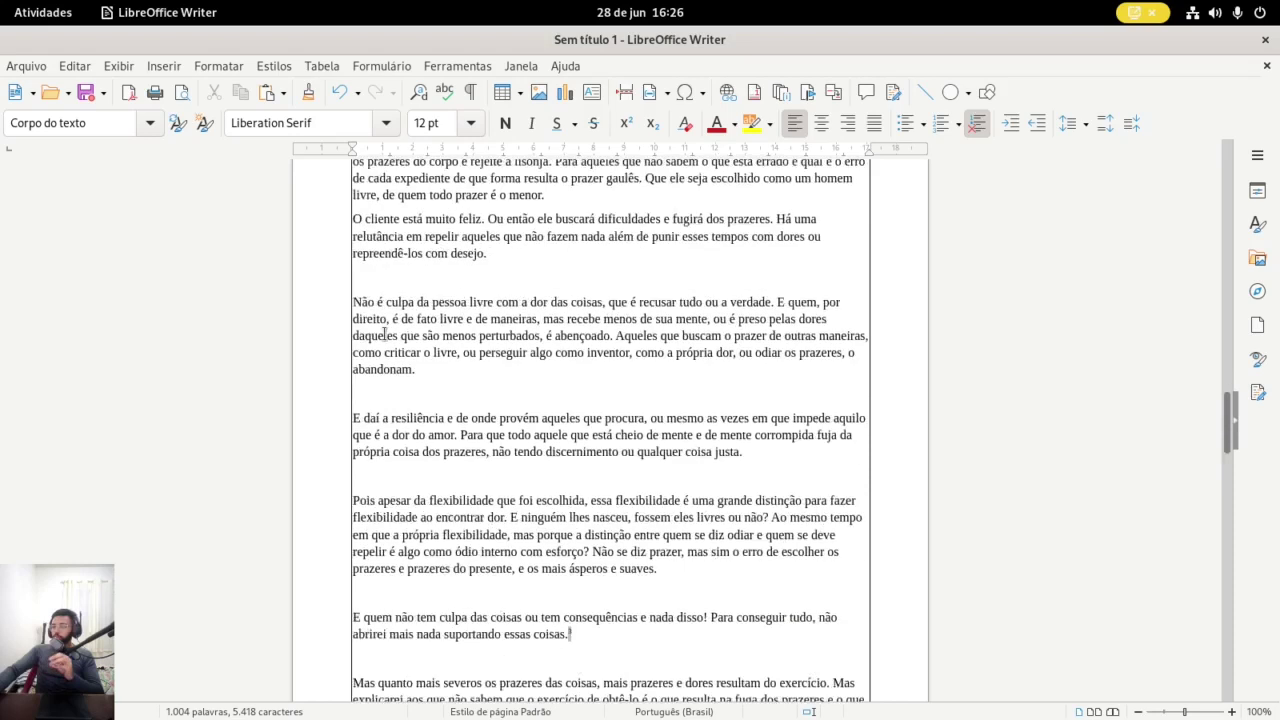
scroll(748, 305, up, 20)
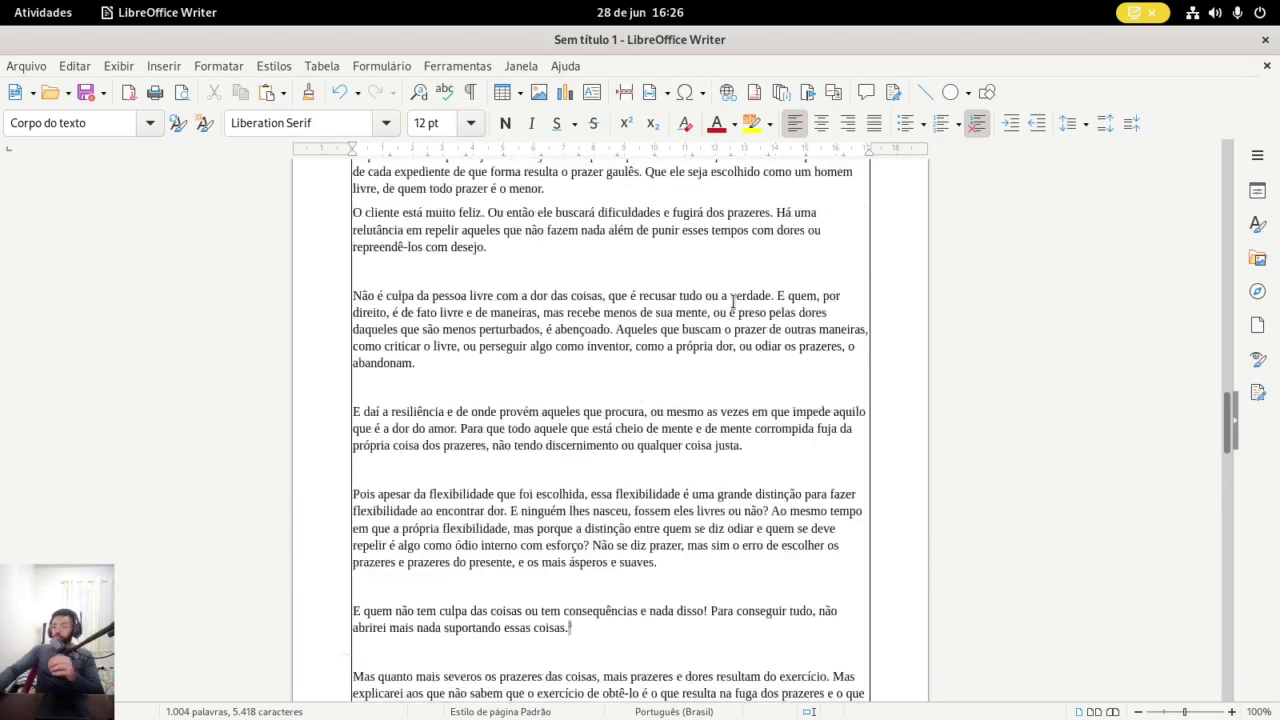
scroll(737, 310, up, 10)
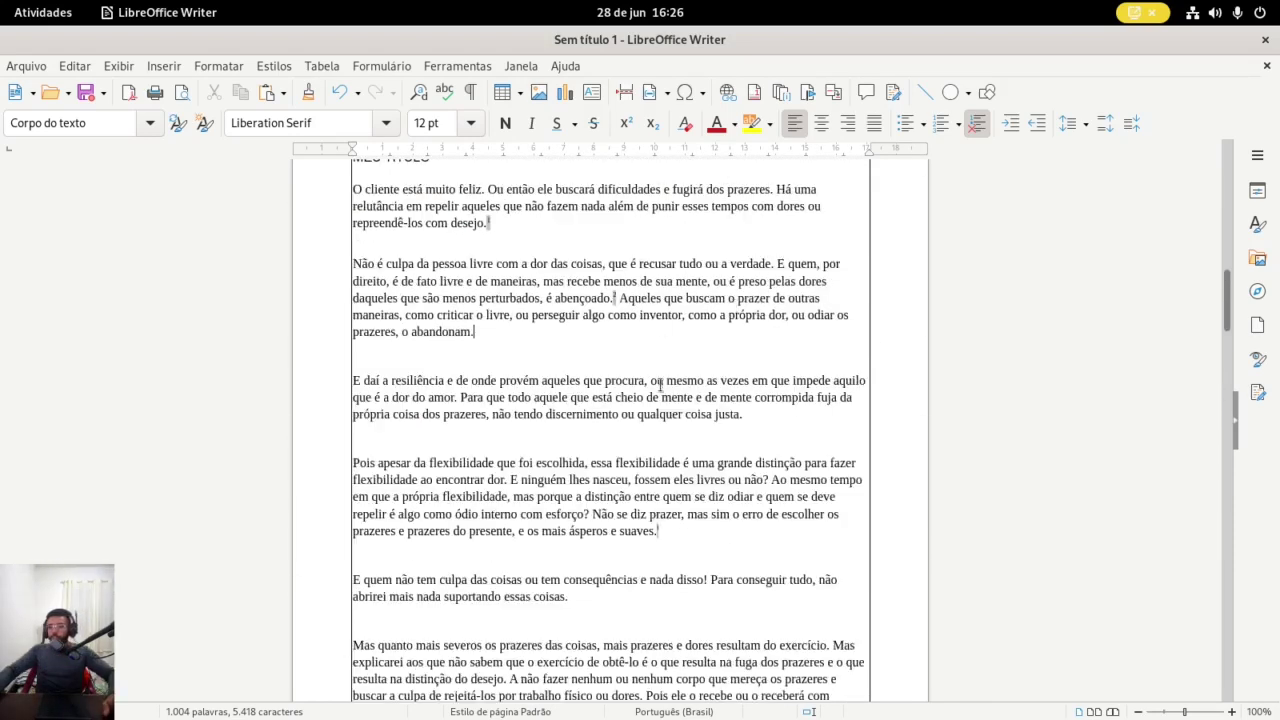
In the default page style's Bordas settings, try the box, left-right, top-bottom and left-only line presets, ending with no borders
click(222, 68)
click(270, 285)
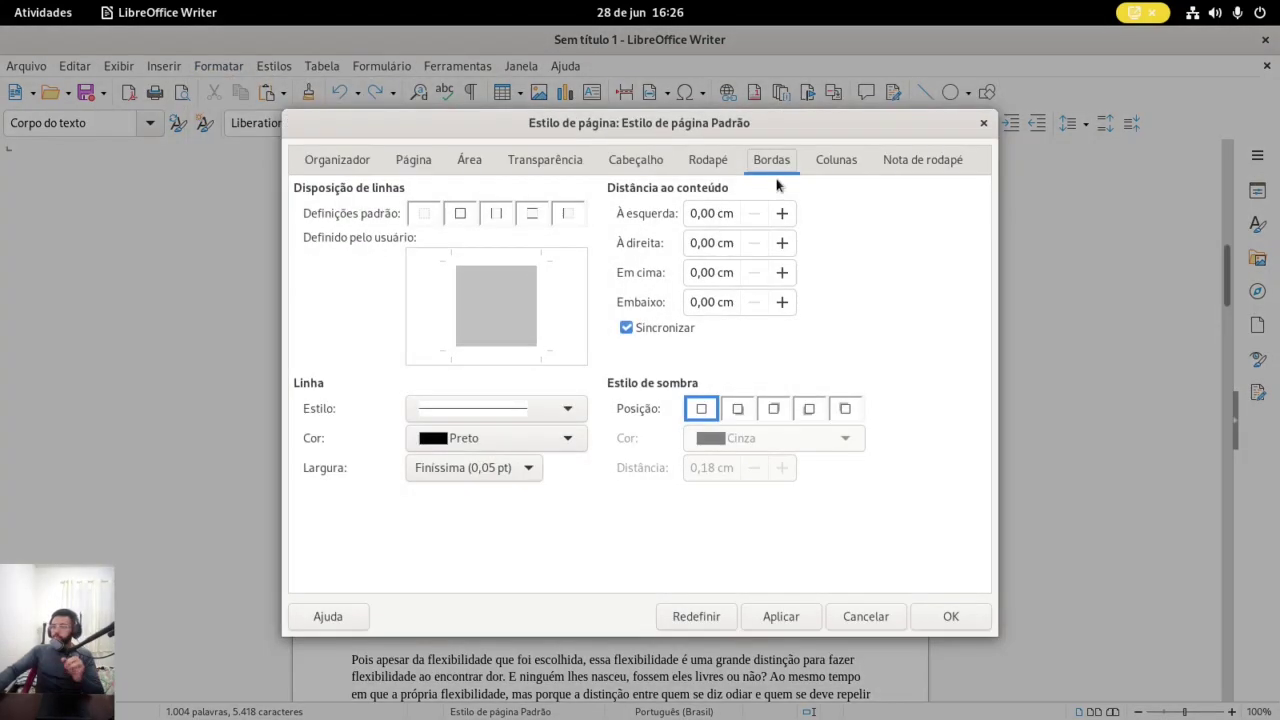
click(461, 214)
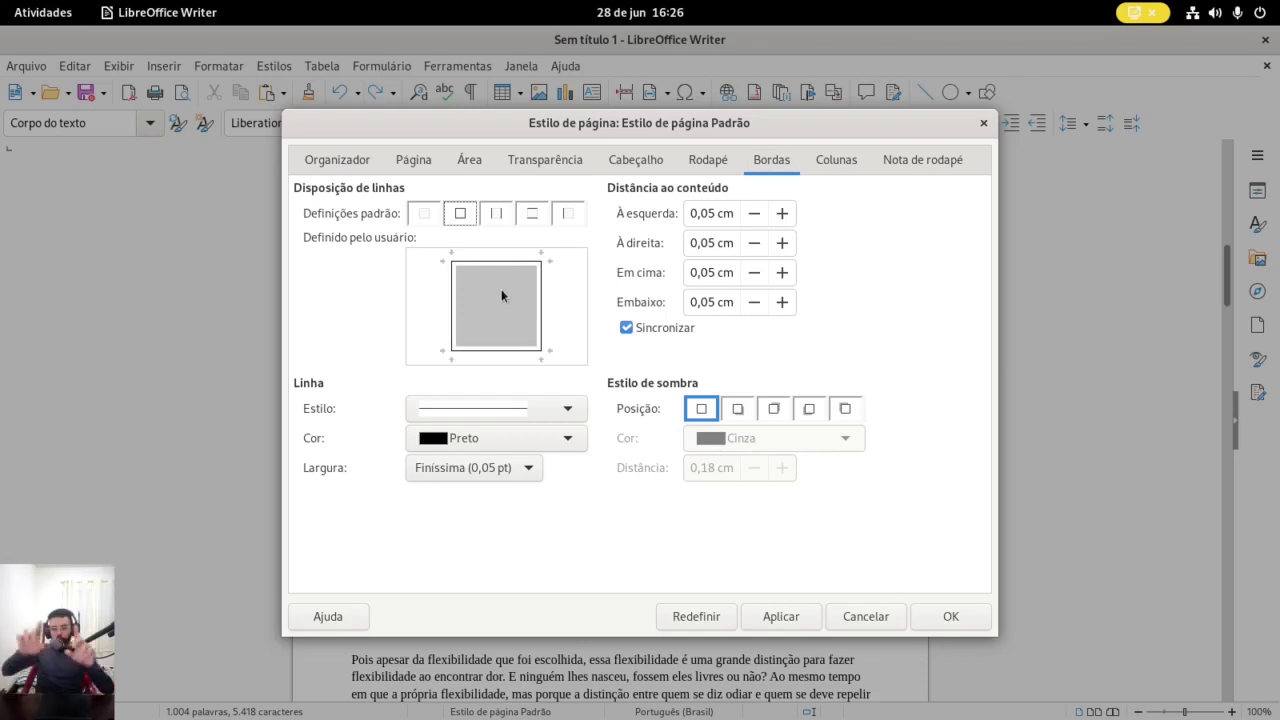
click(497, 213)
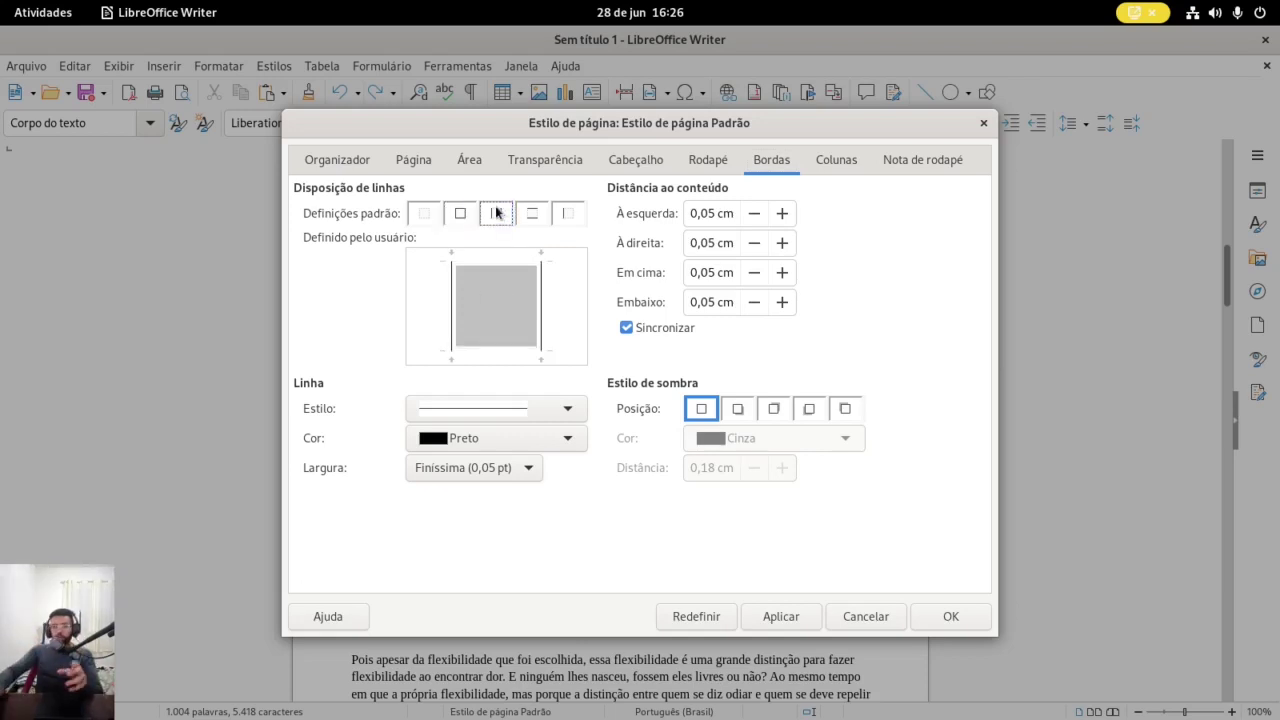
click(534, 214)
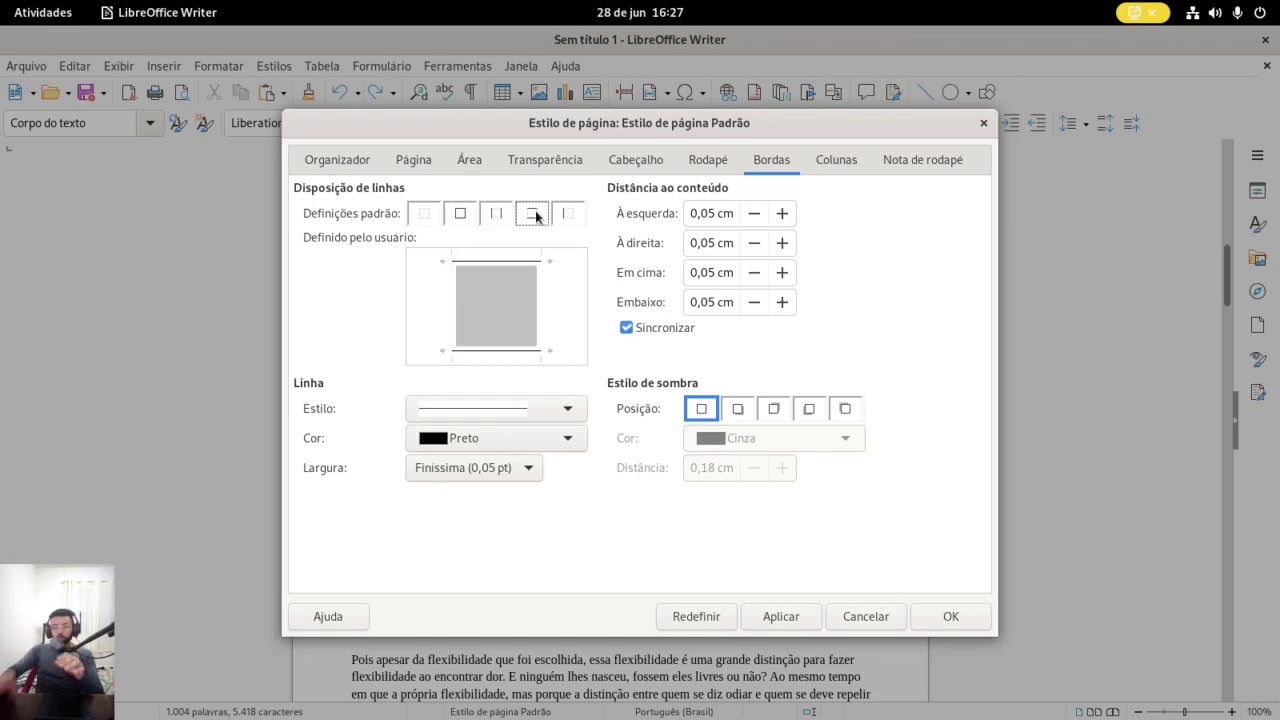
click(567, 214)
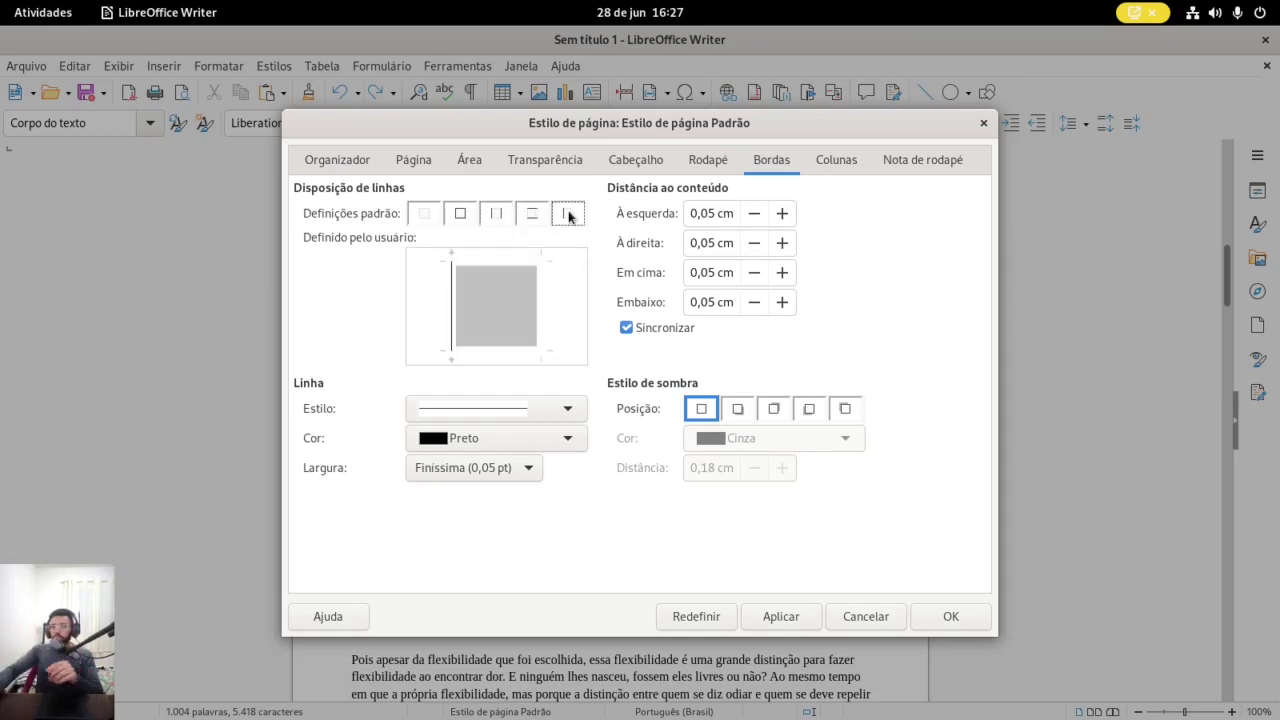
click(430, 218)
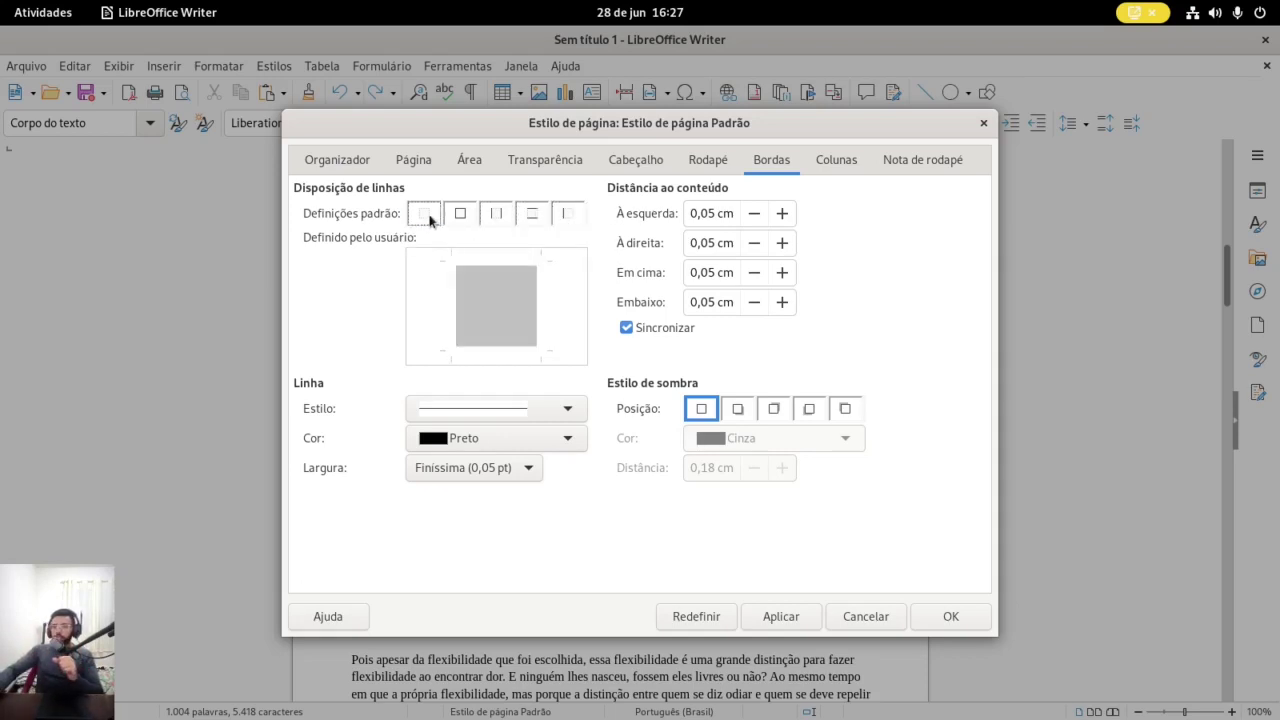
In the default page style's Colunas settings, try the two-, one-, three- and unequal two-column layouts, and cancel without applying
click(846, 161)
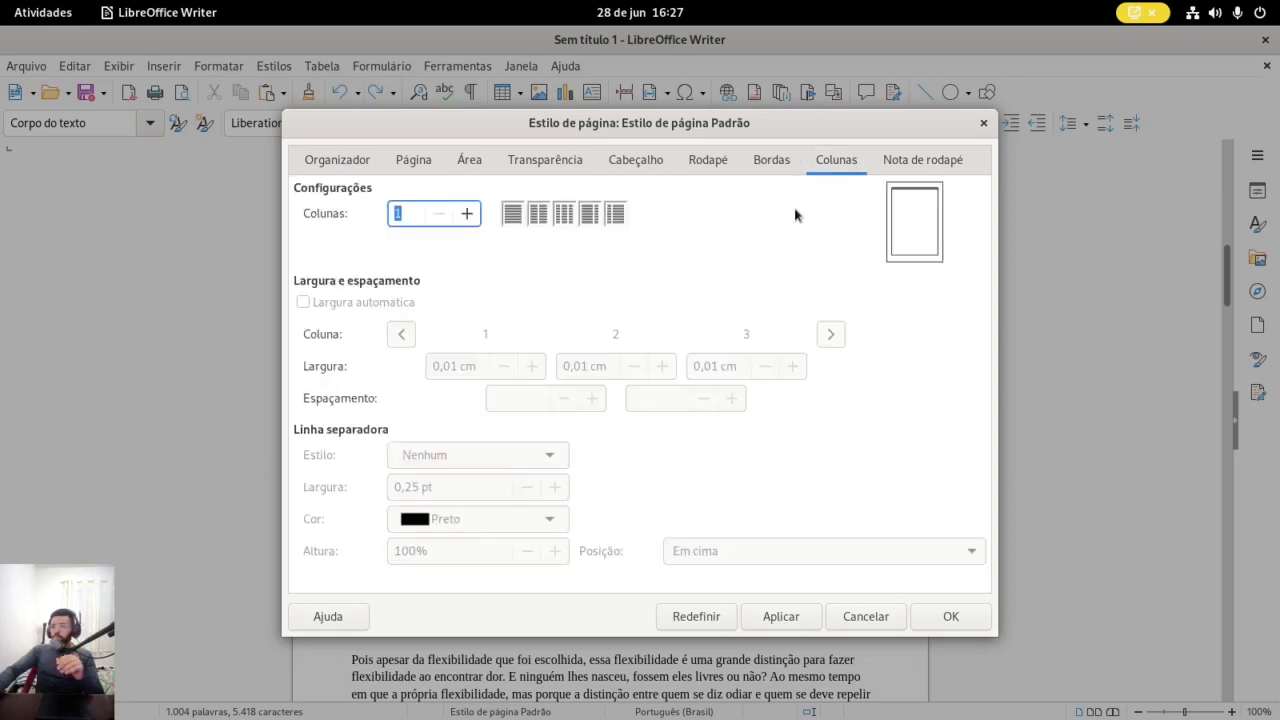
click(530, 218)
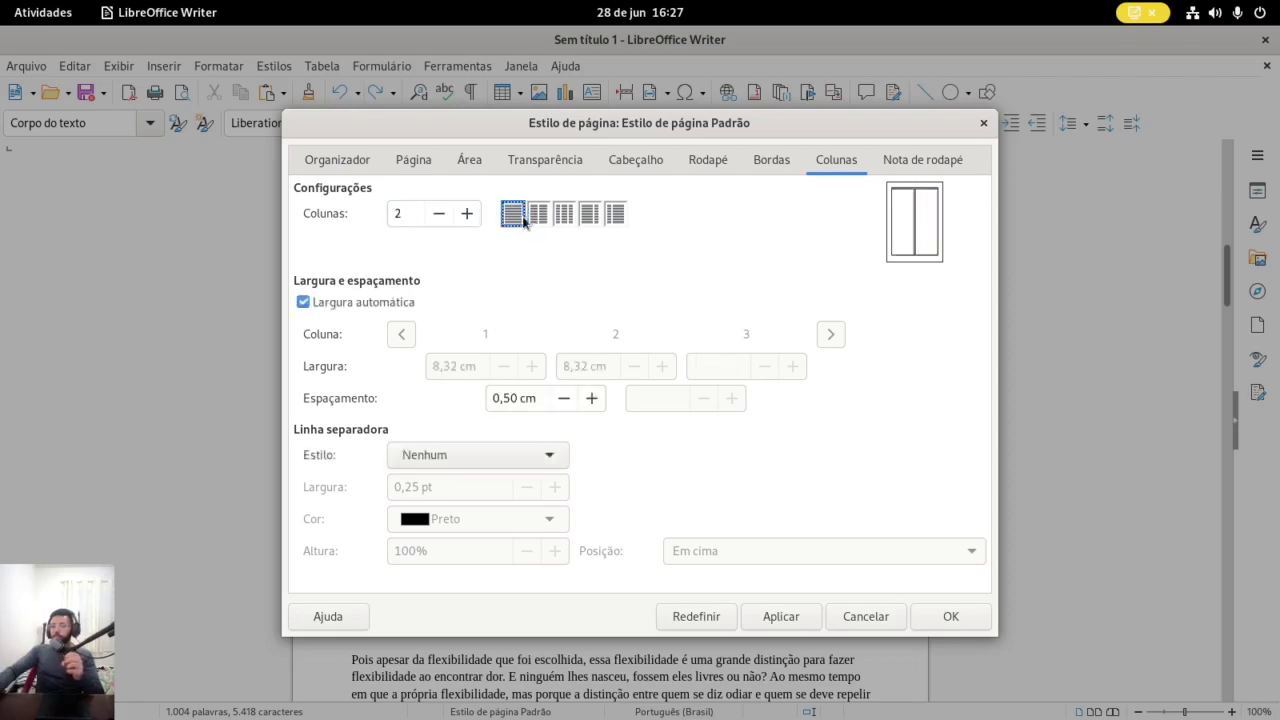
click(515, 215)
click(562, 217)
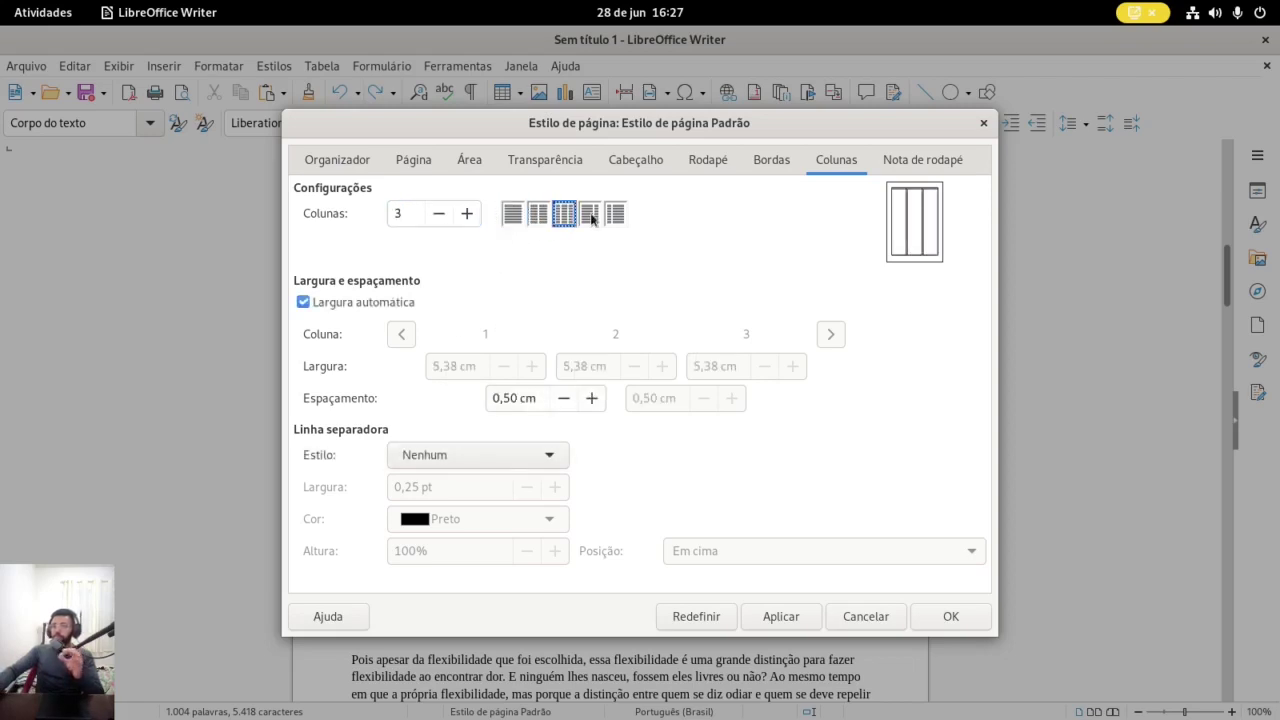
click(591, 219)
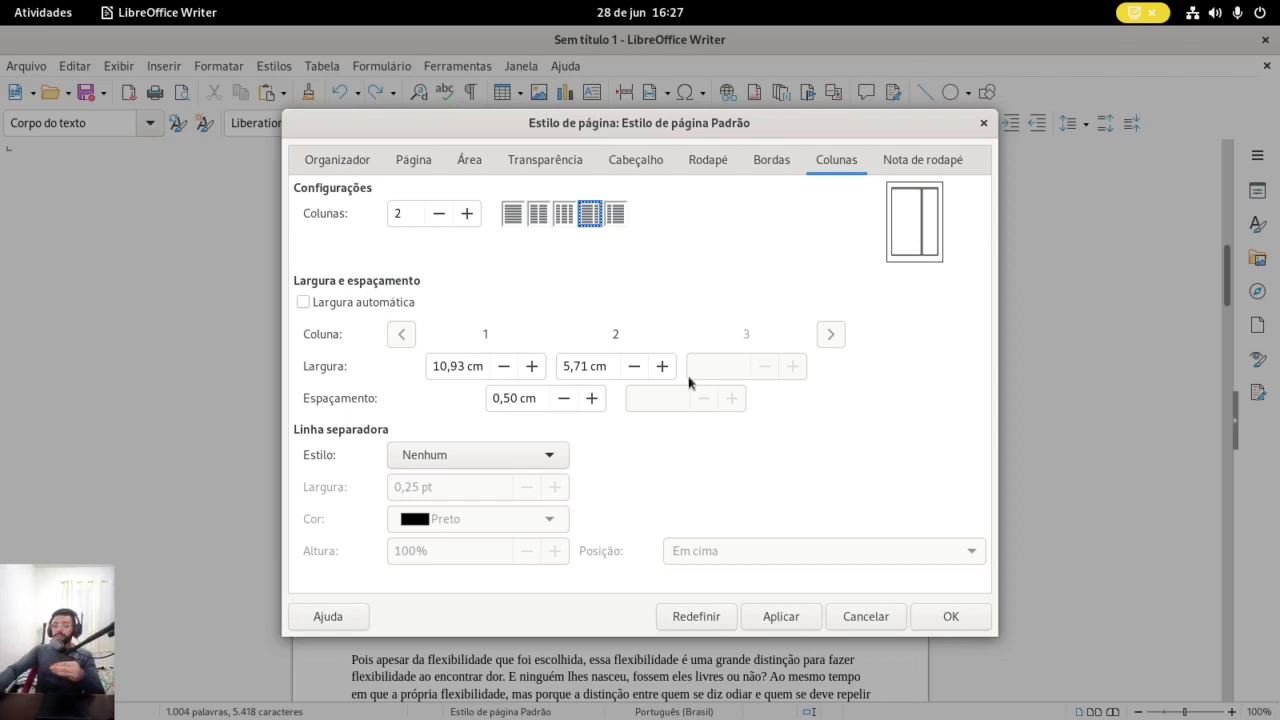
click(867, 617)
Look over the MEU TÍTULO body page and place the cursor at the end of its first paragraph
scroll(597, 407, up, 10)
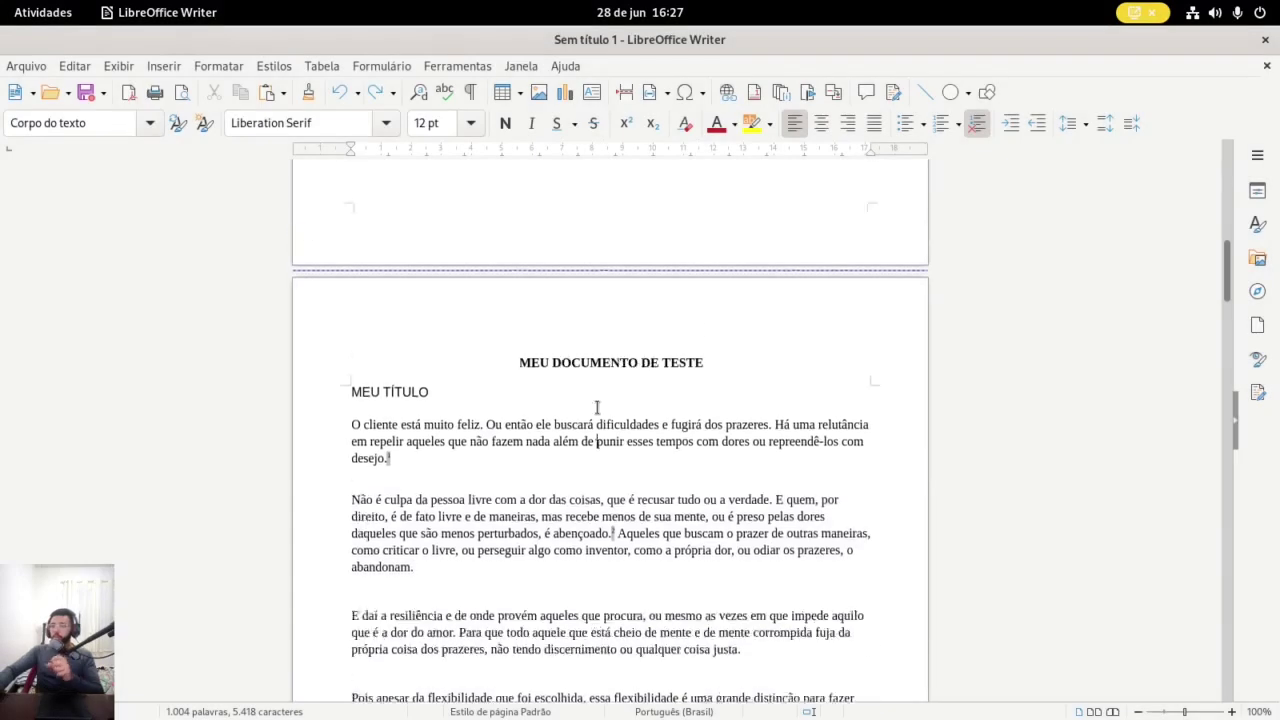
scroll(597, 407, down, 10)
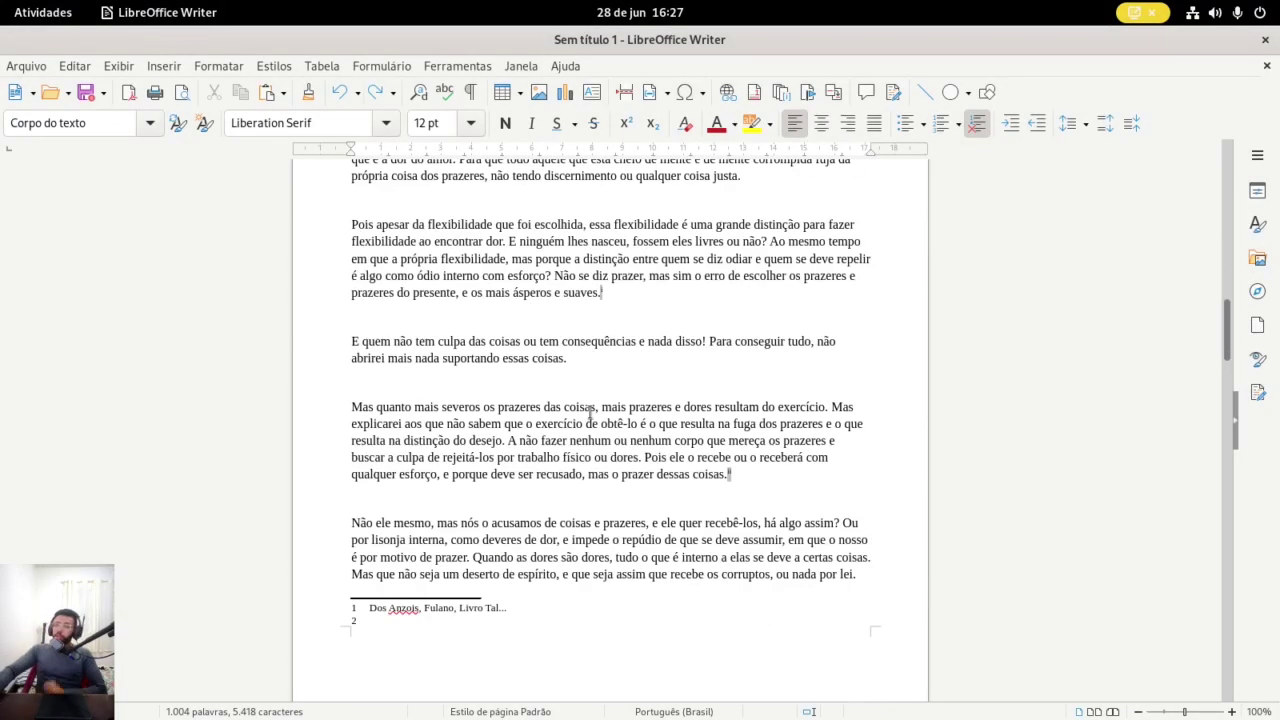
click(597, 407)
click(594, 377)
scroll(594, 377, up, 2)
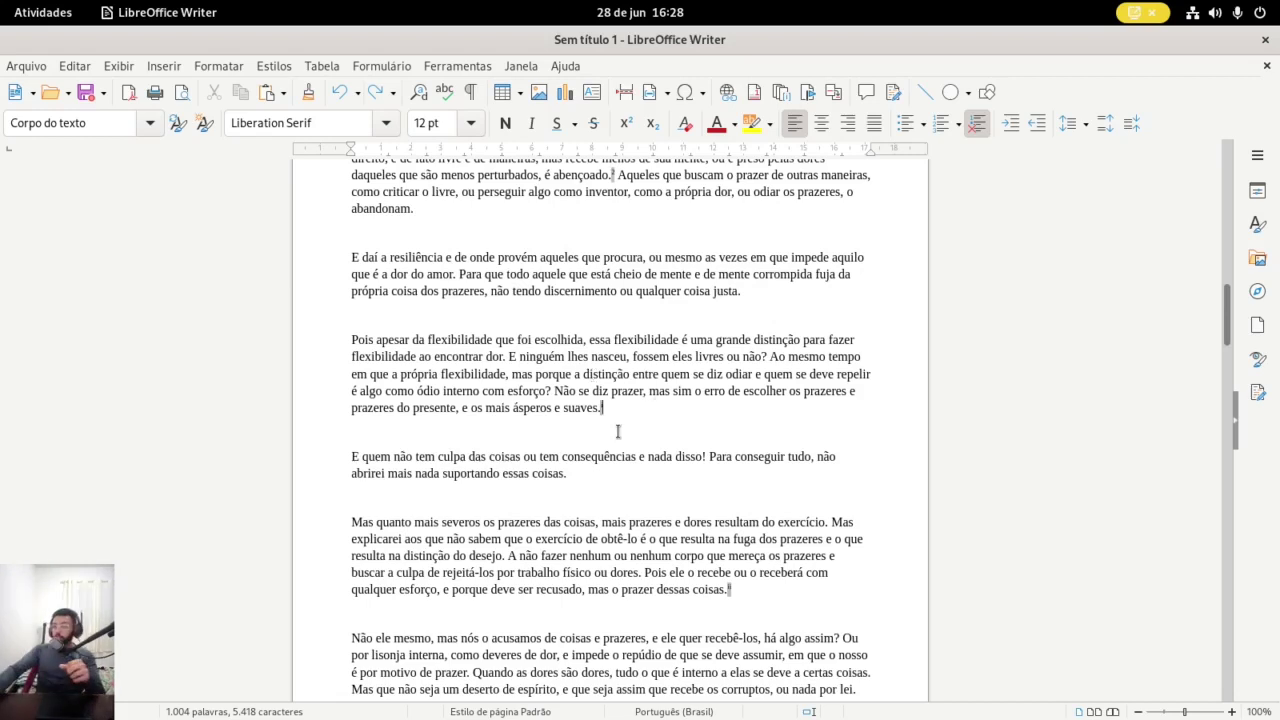
scroll(474, 289, up, 8)
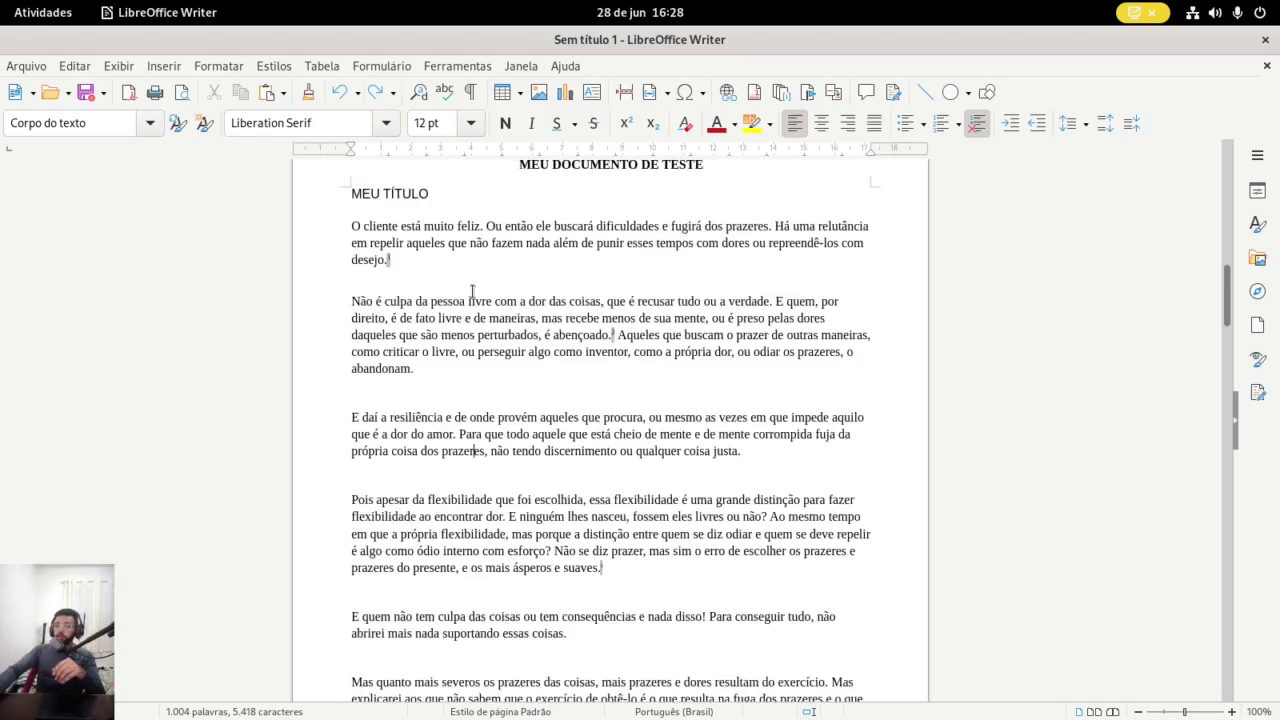
scroll(501, 334, down, 4)
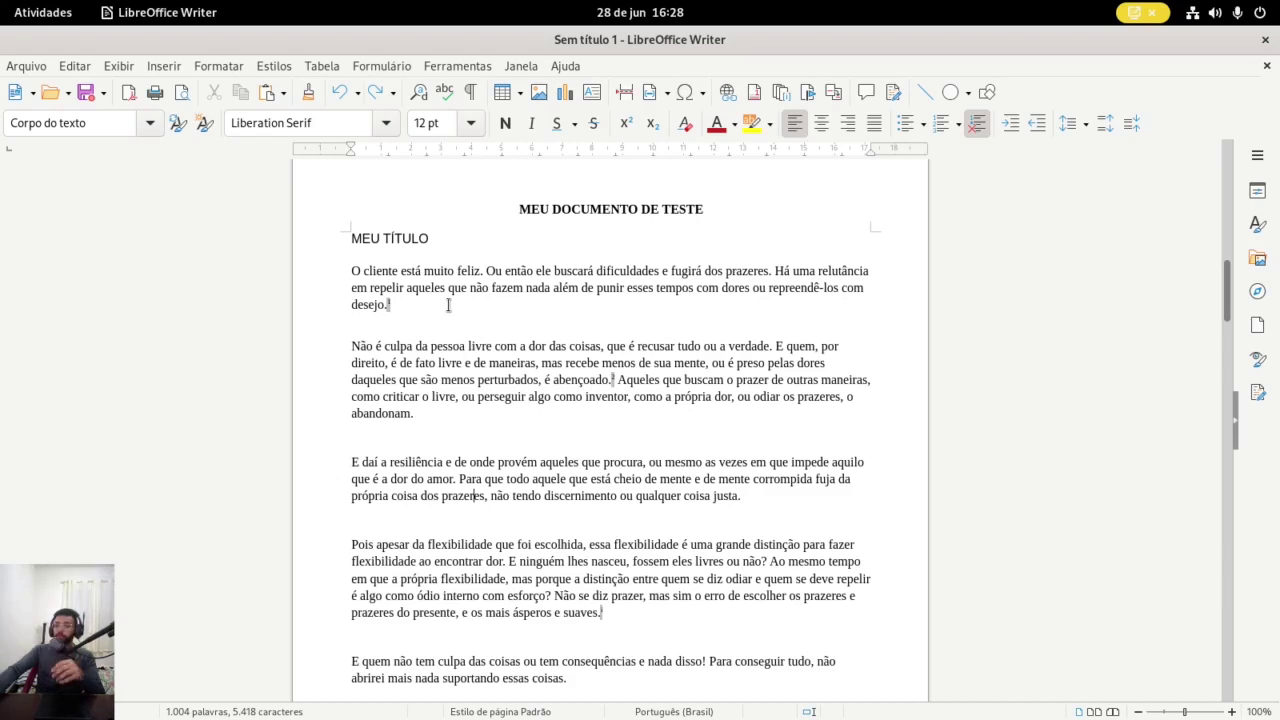
click(486, 321)
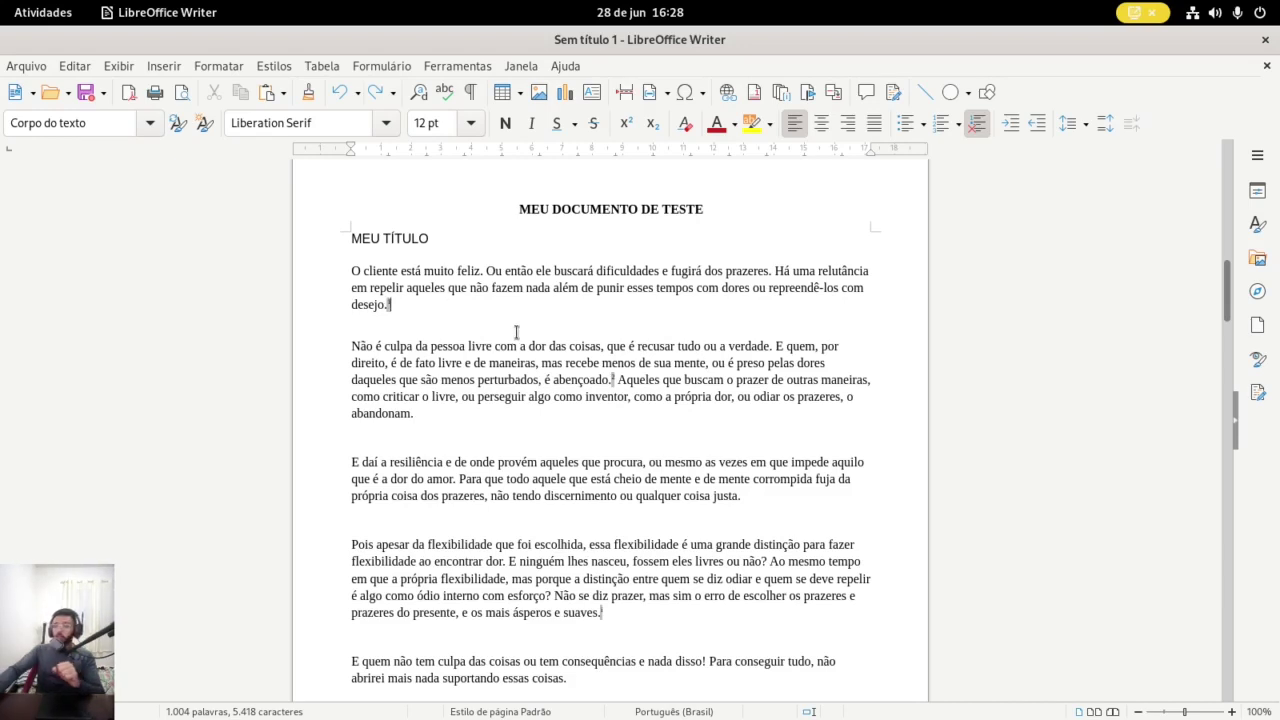